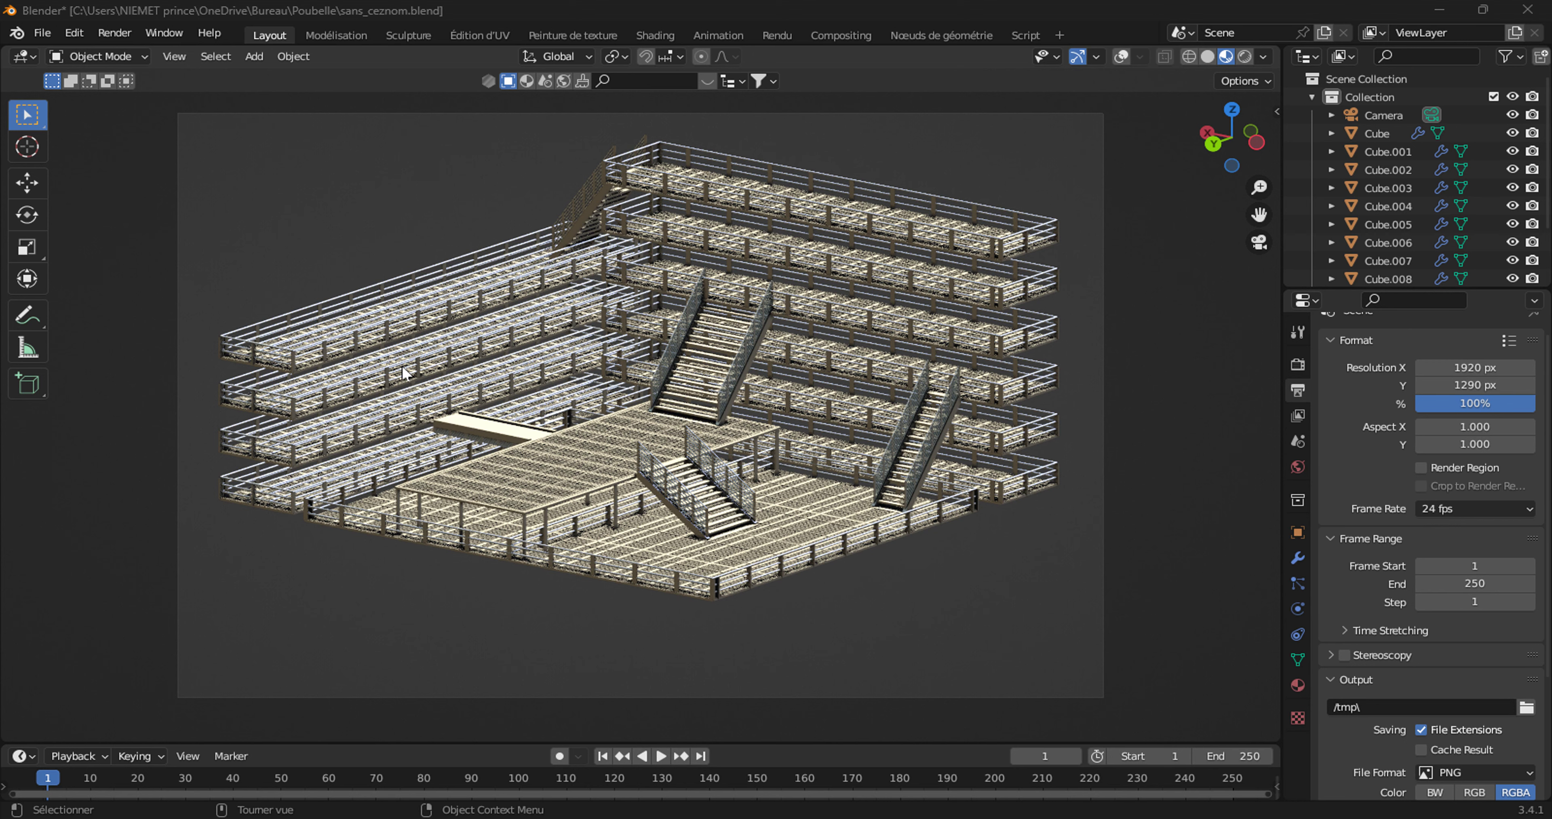
- Orbit and zoom around the staircase structure to inspect it from several angles
middle_click_drag(705, 427, 760, 432)
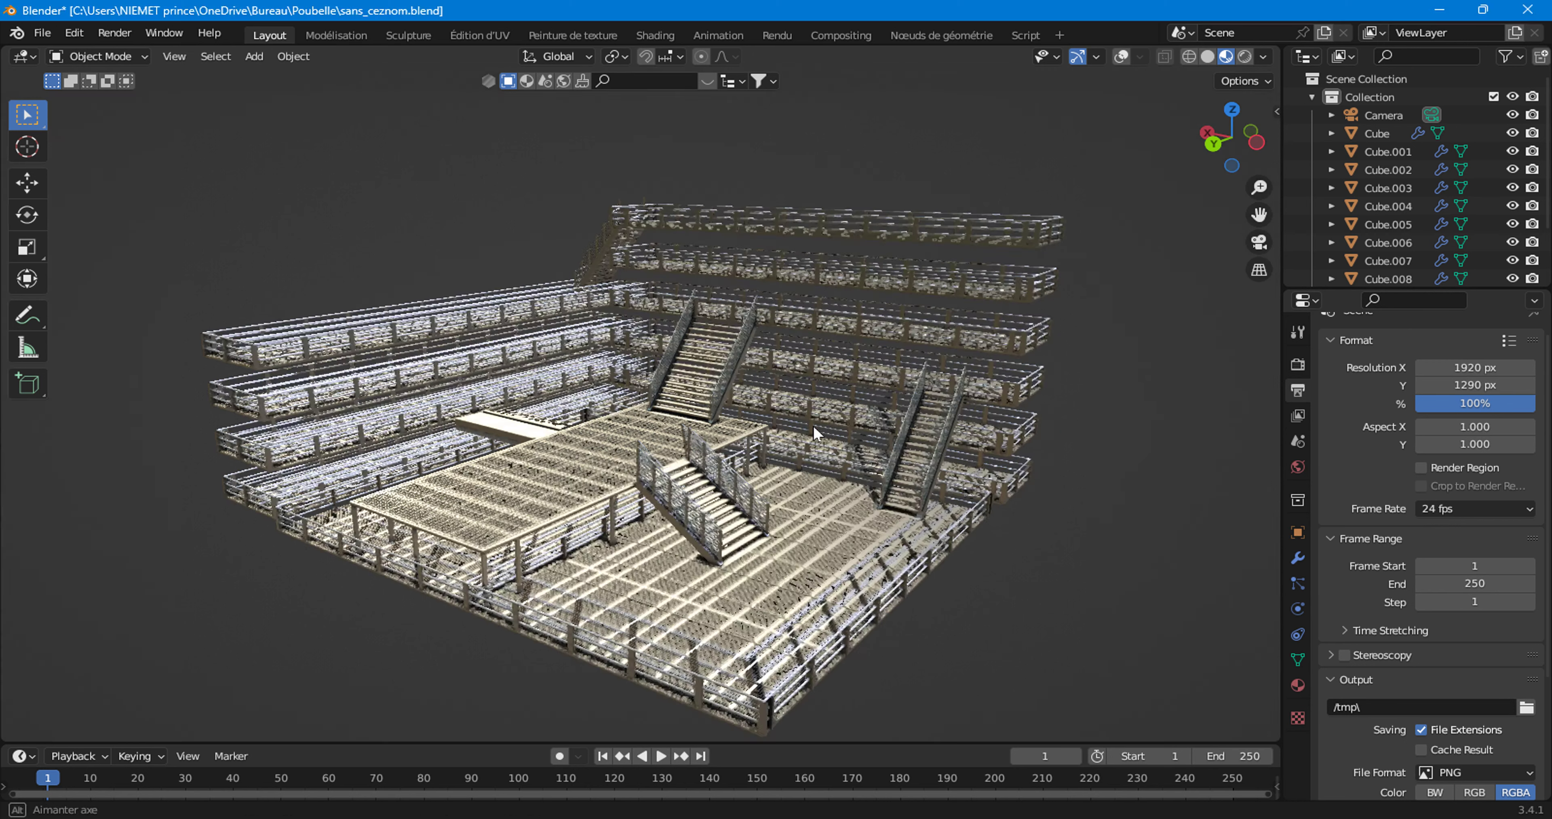
scroll(759, 425, "up", 3)
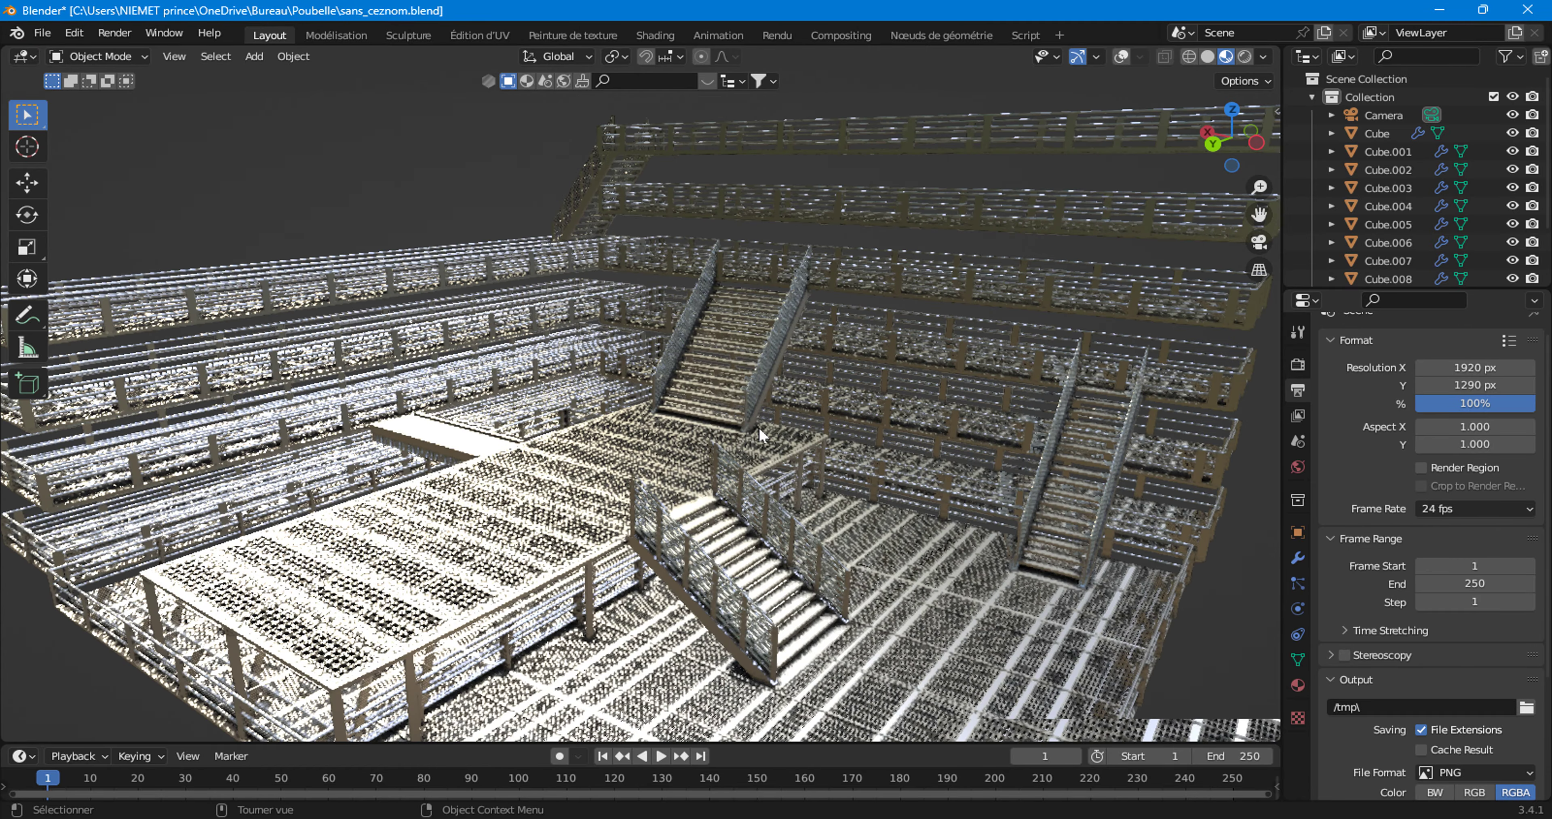
scroll(757, 427, "up", 3)
scroll(756, 428, "up", 2)
scroll(750, 421, "up", 2)
middle_click_drag(745, 417, 330, 267)
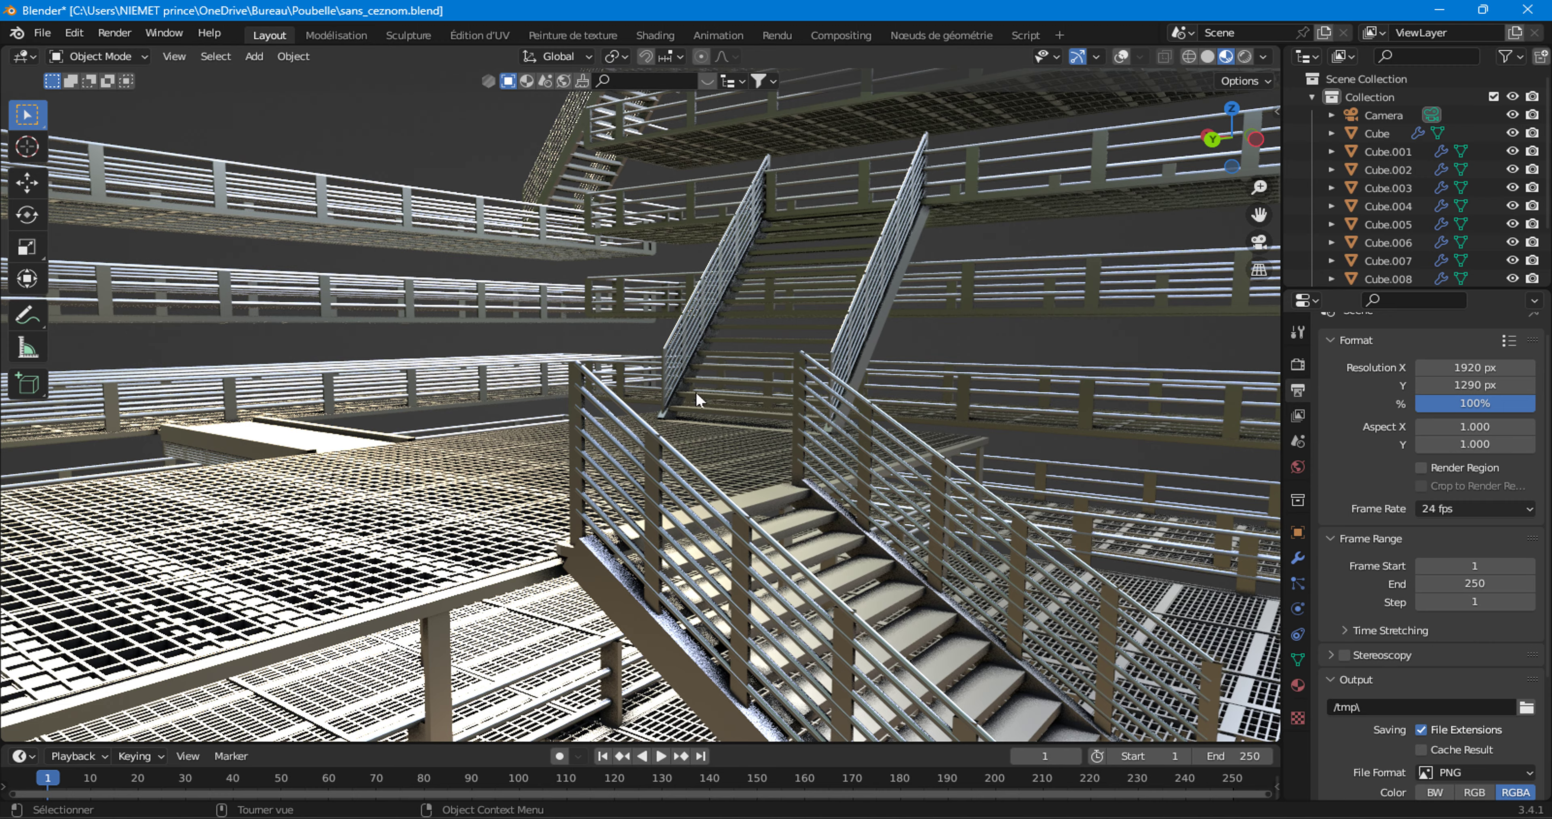
scroll(697, 399, "down", 2)
scroll(697, 398, "down", 4)
middle_click_drag(699, 403, 712, 429)
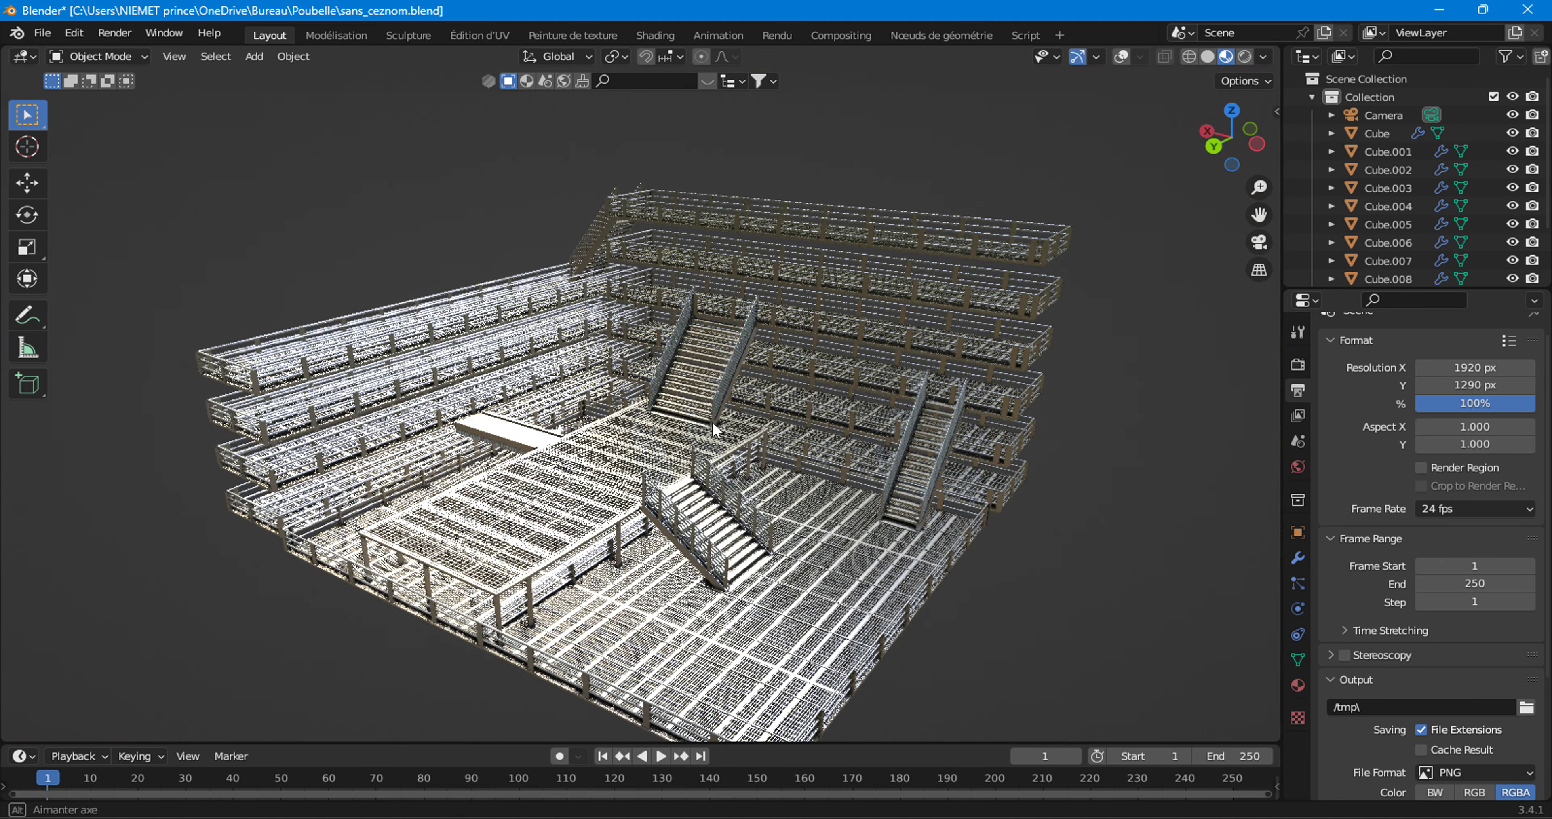
scroll(712, 428, "up", 5)
- Inspect the modifier settings of Cube.004, Cube.002 and Cube.009 in turn
left_click(664, 485)
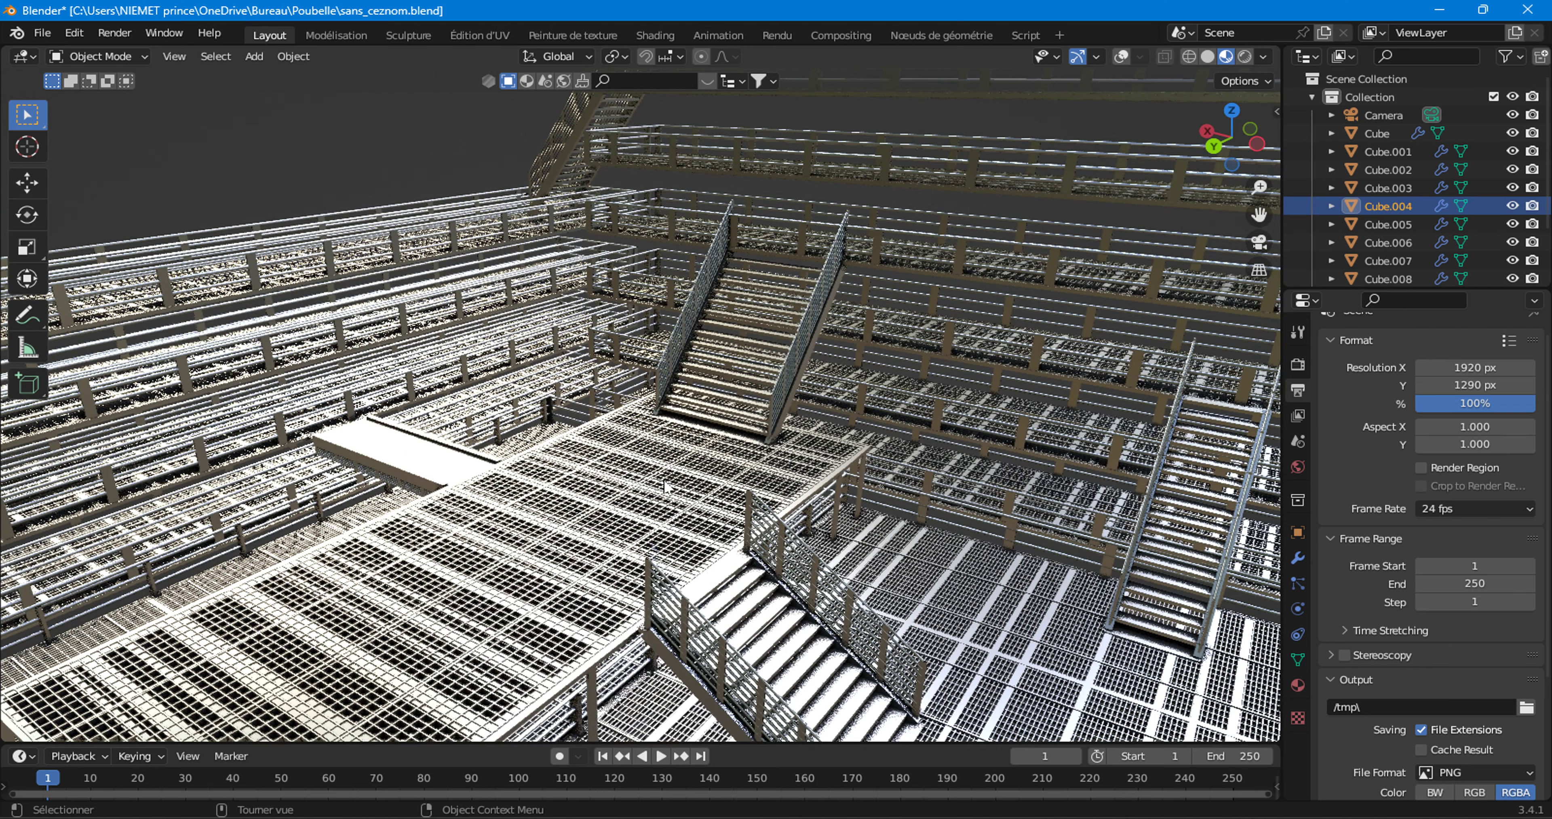
left_click(1298, 558)
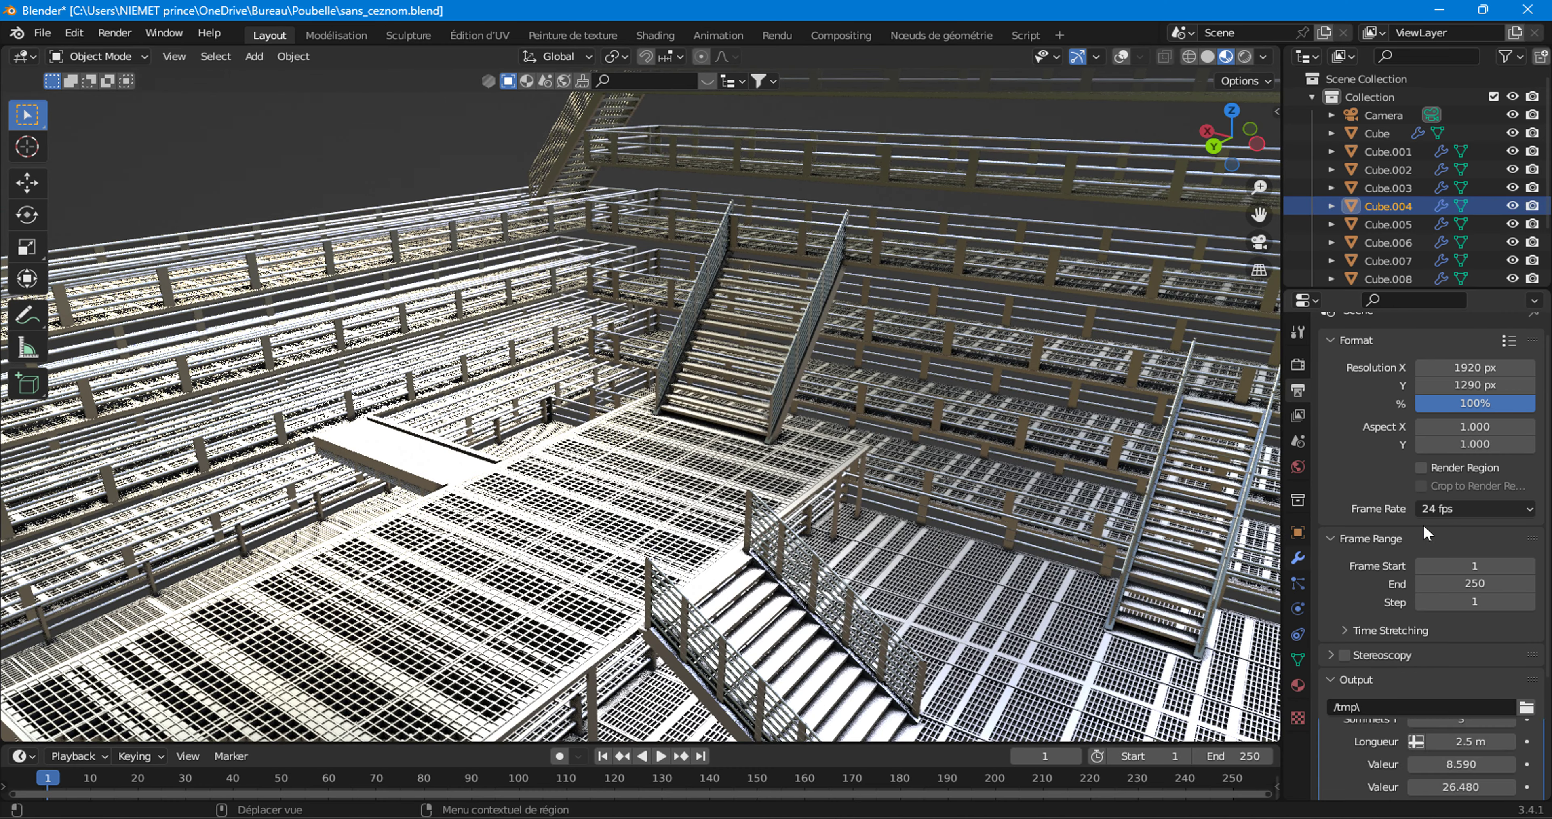
scroll(1367, 482, "down", 5)
scroll(1391, 415, "down", 3)
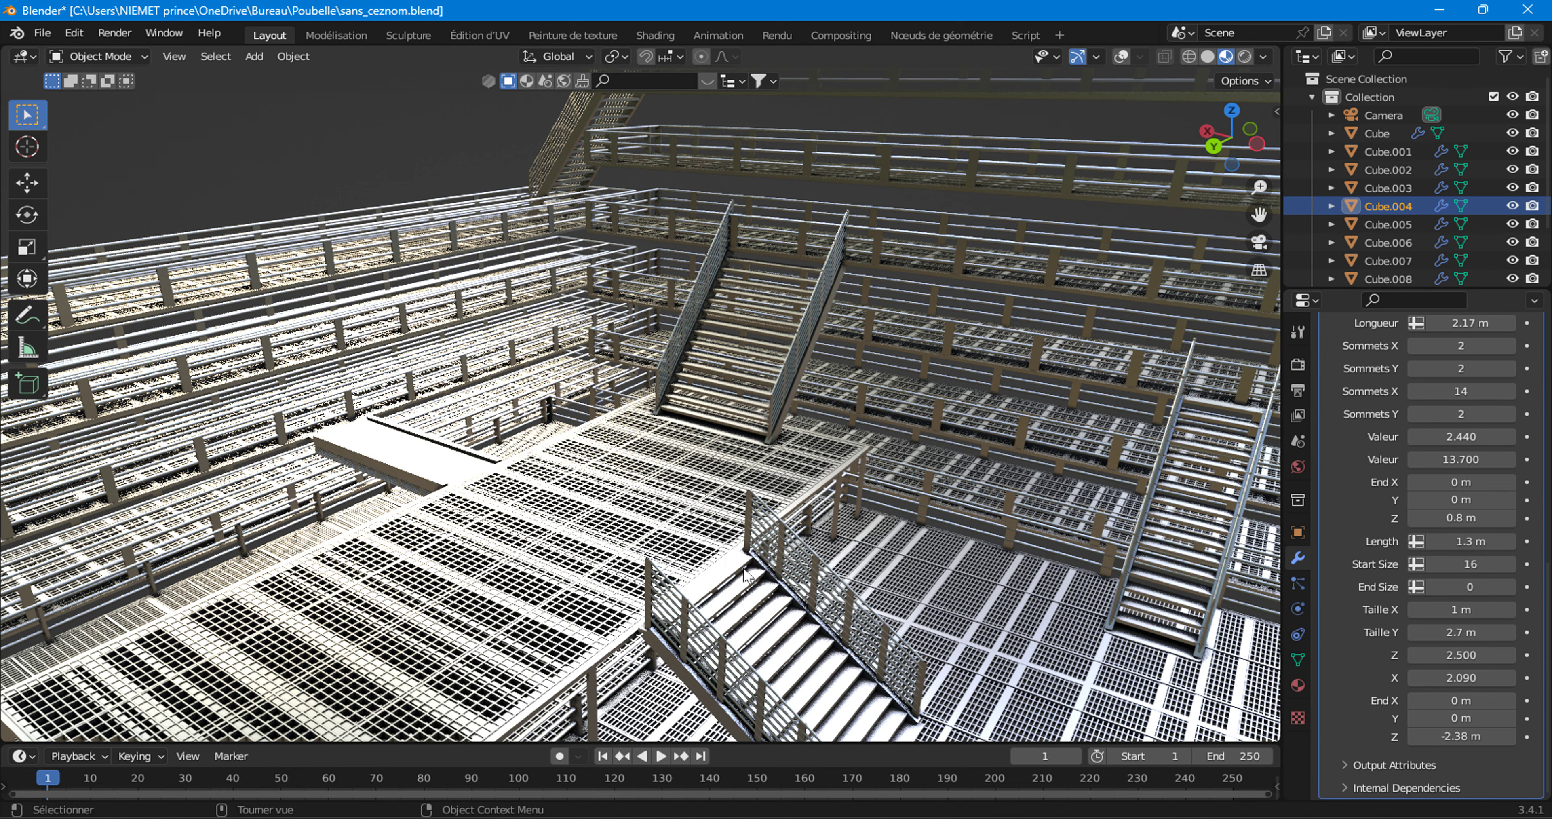
scroll(745, 575, "up", 1)
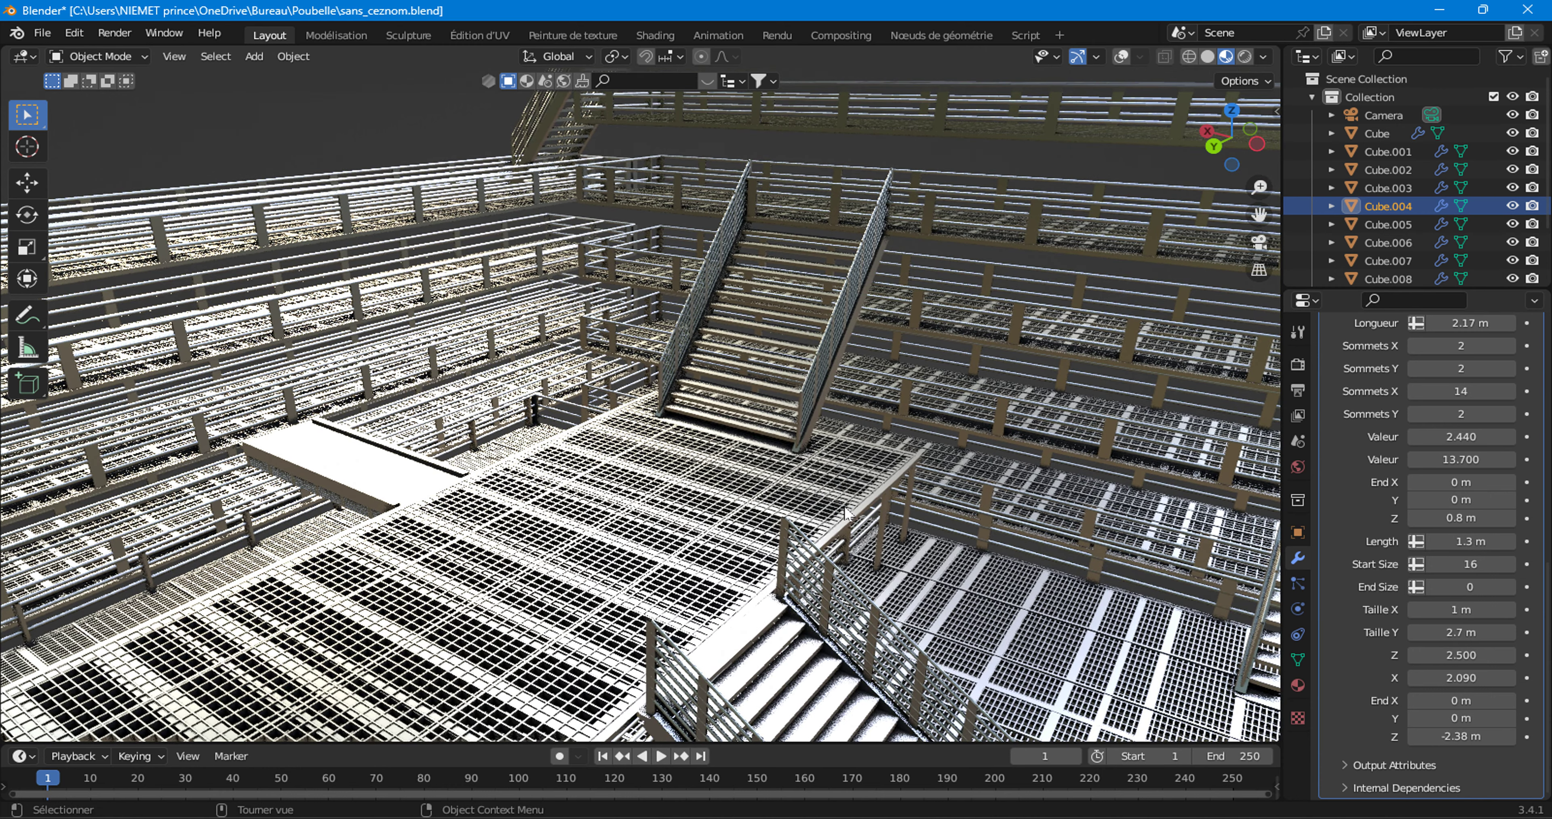
left_click(416, 179)
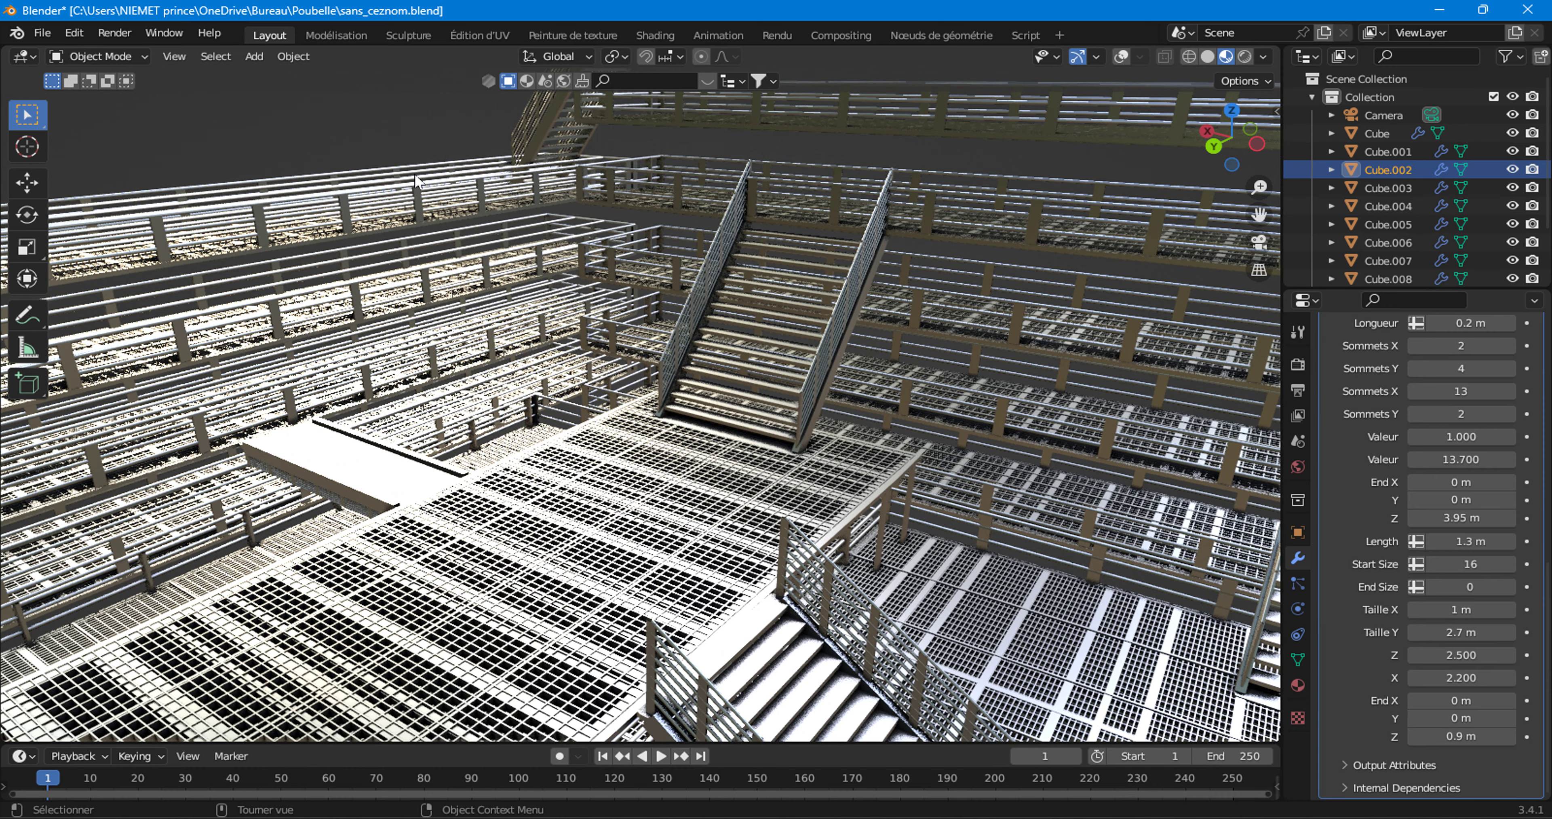
left_click(641, 512)
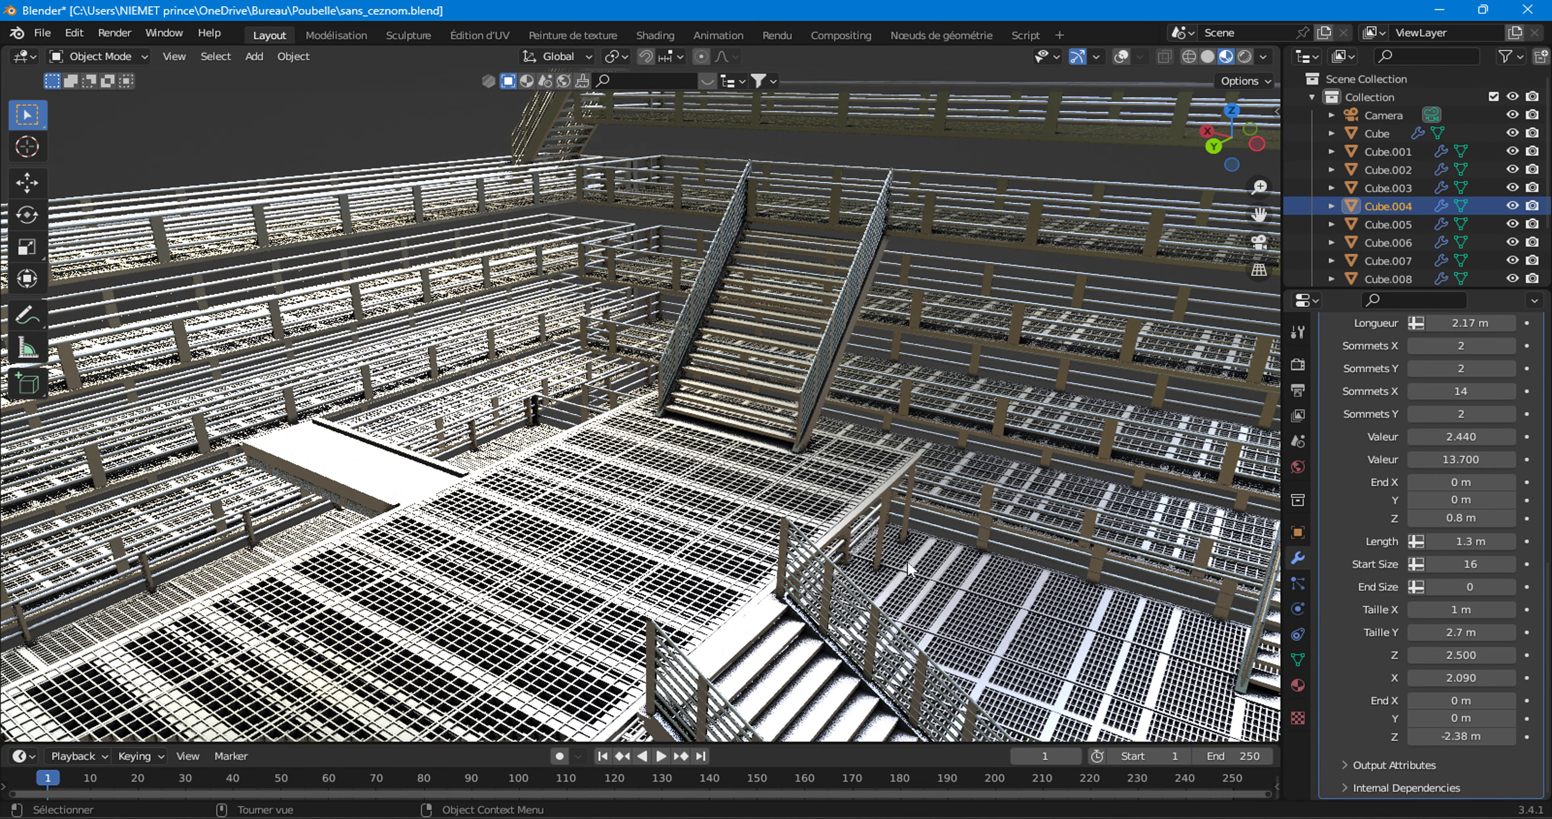
scroll(952, 629, "down", 5)
left_click(903, 623)
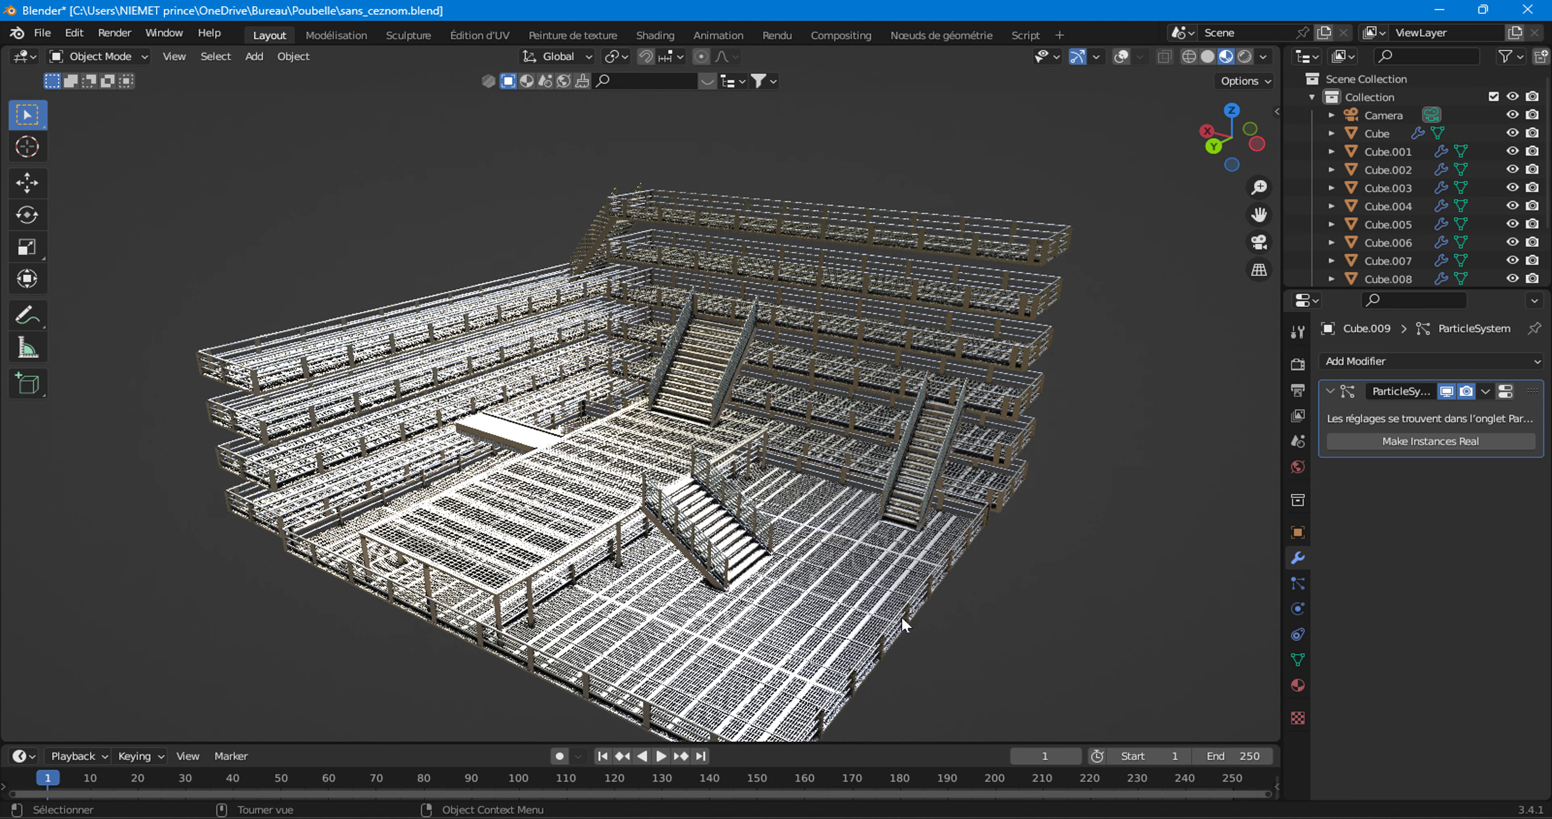
- Select Cube.001 and flip its geometry-nodes Bascule switch to 1, then back to 0
left_click(916, 578)
left_click(917, 578)
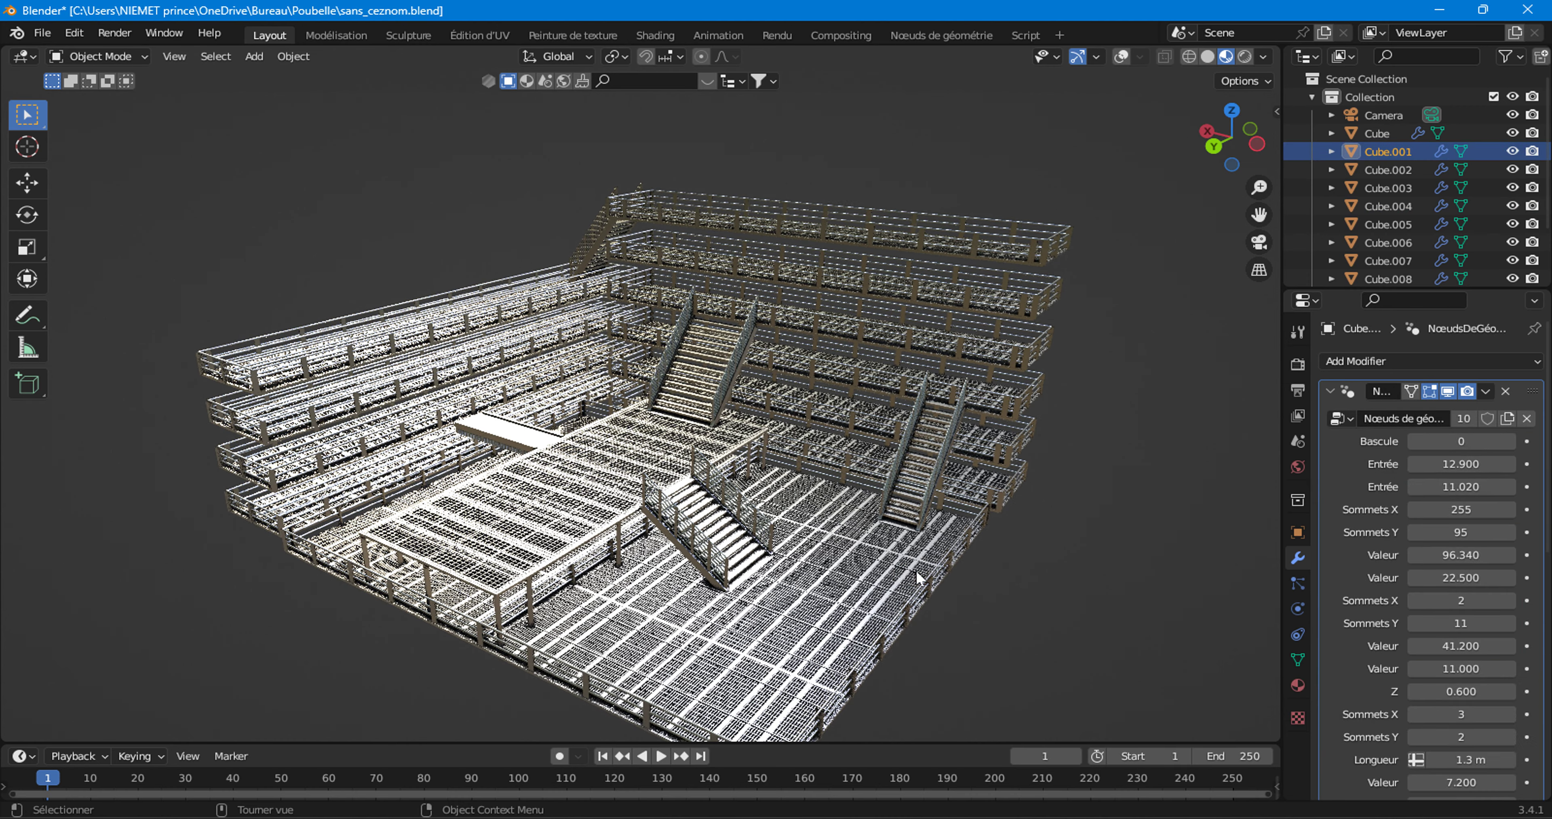
left_click(1513, 441)
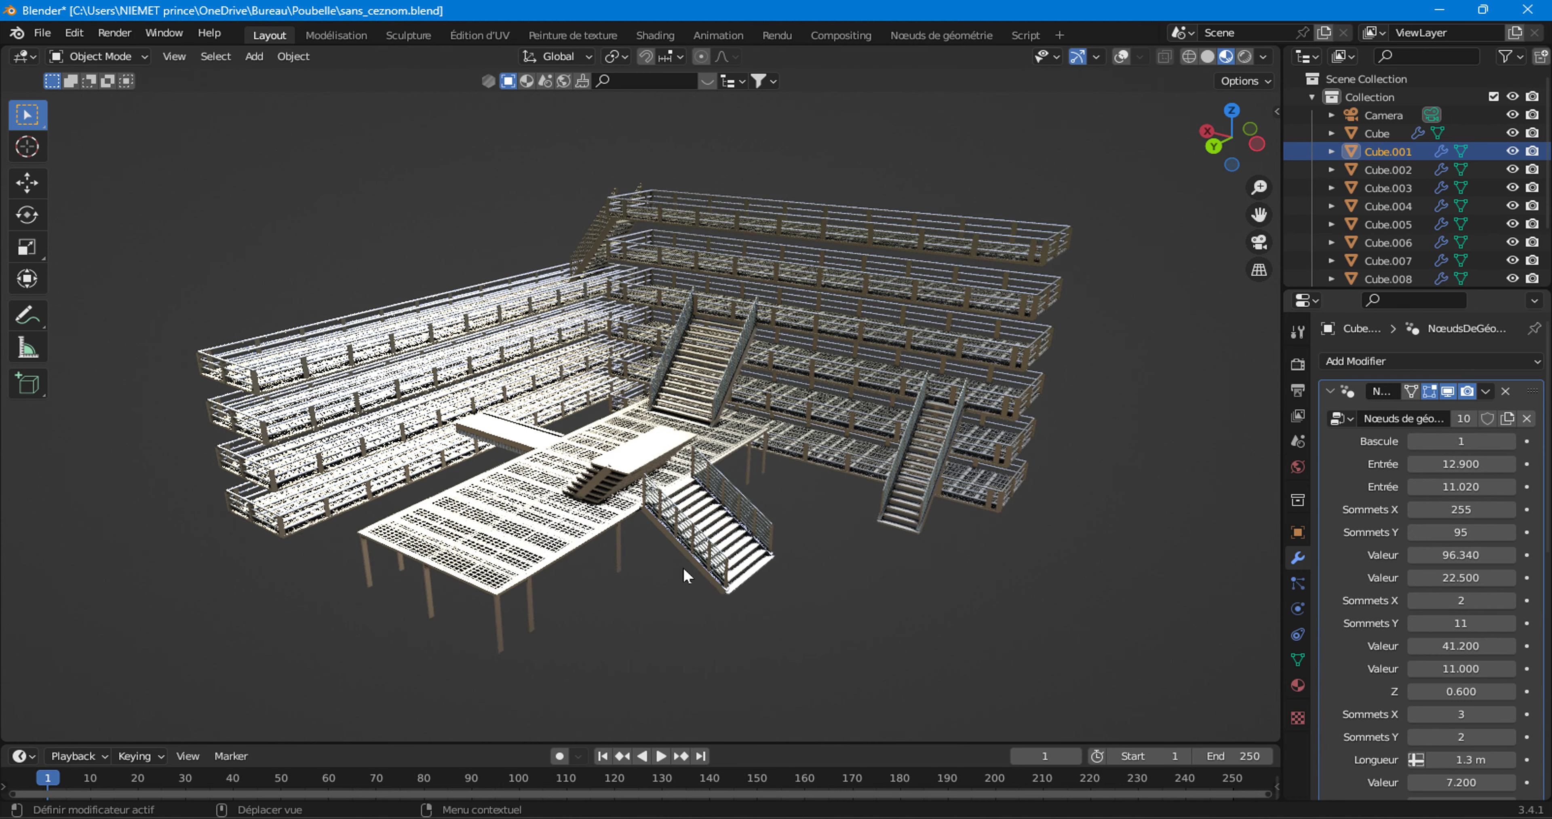
scroll(684, 575, "up", 4)
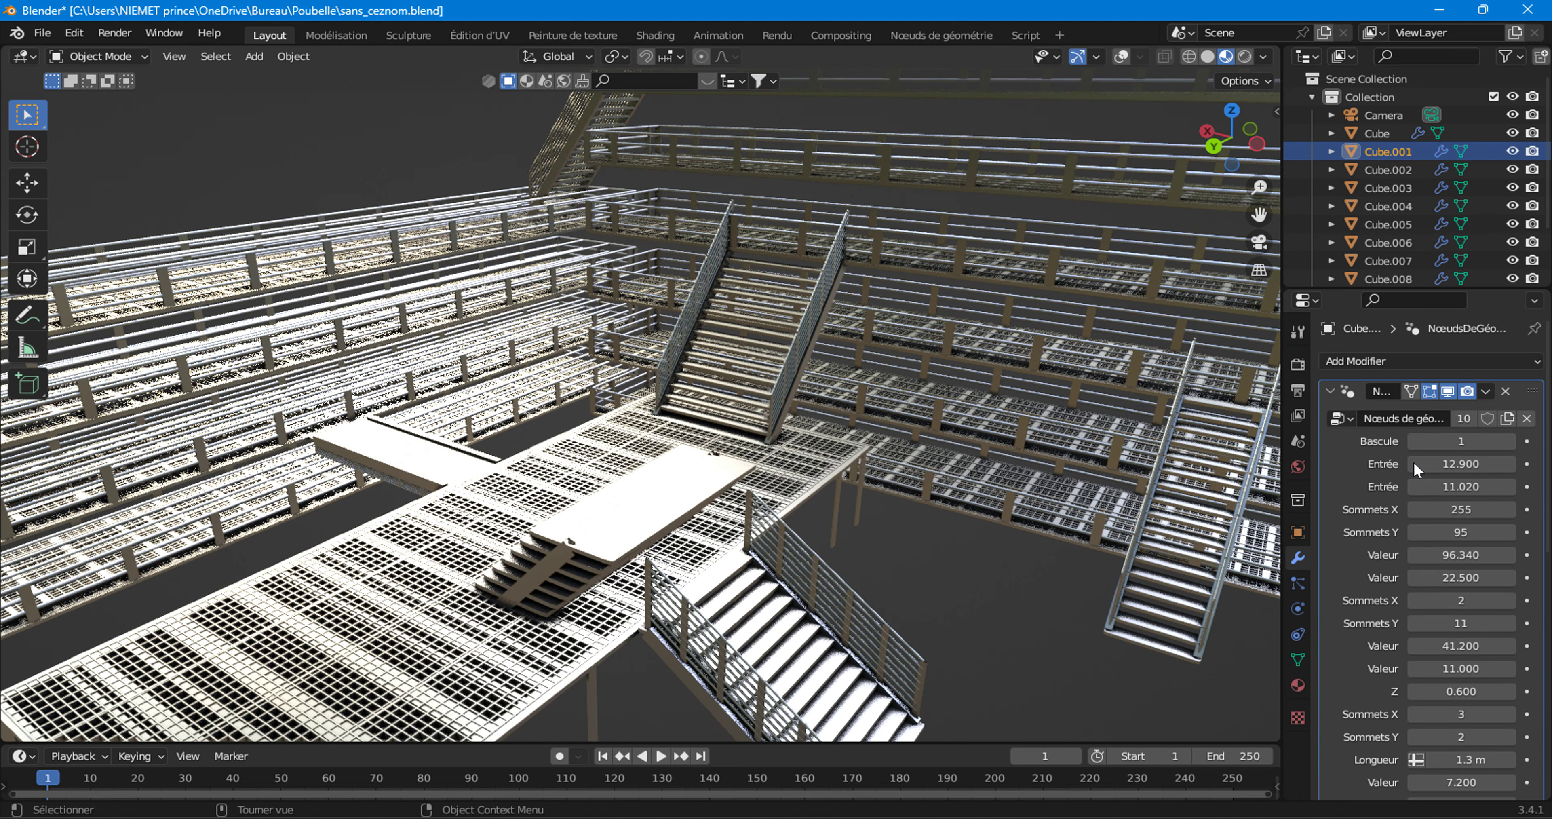
left_click(1412, 441)
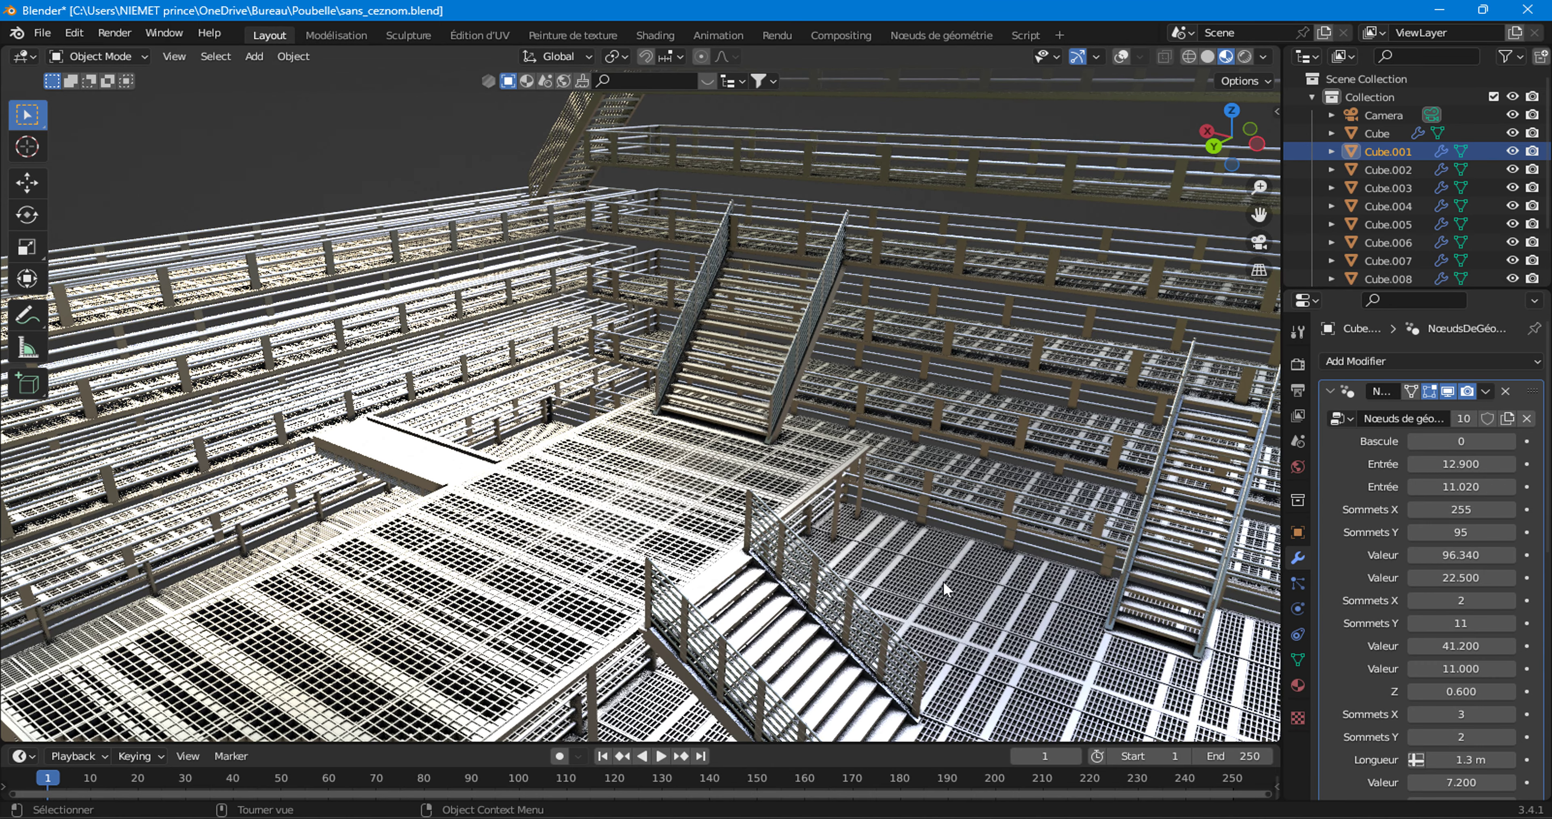
- Start a new General file, discarding unsaved changes to the old scene
left_click(41, 32)
left_click(297, 63)
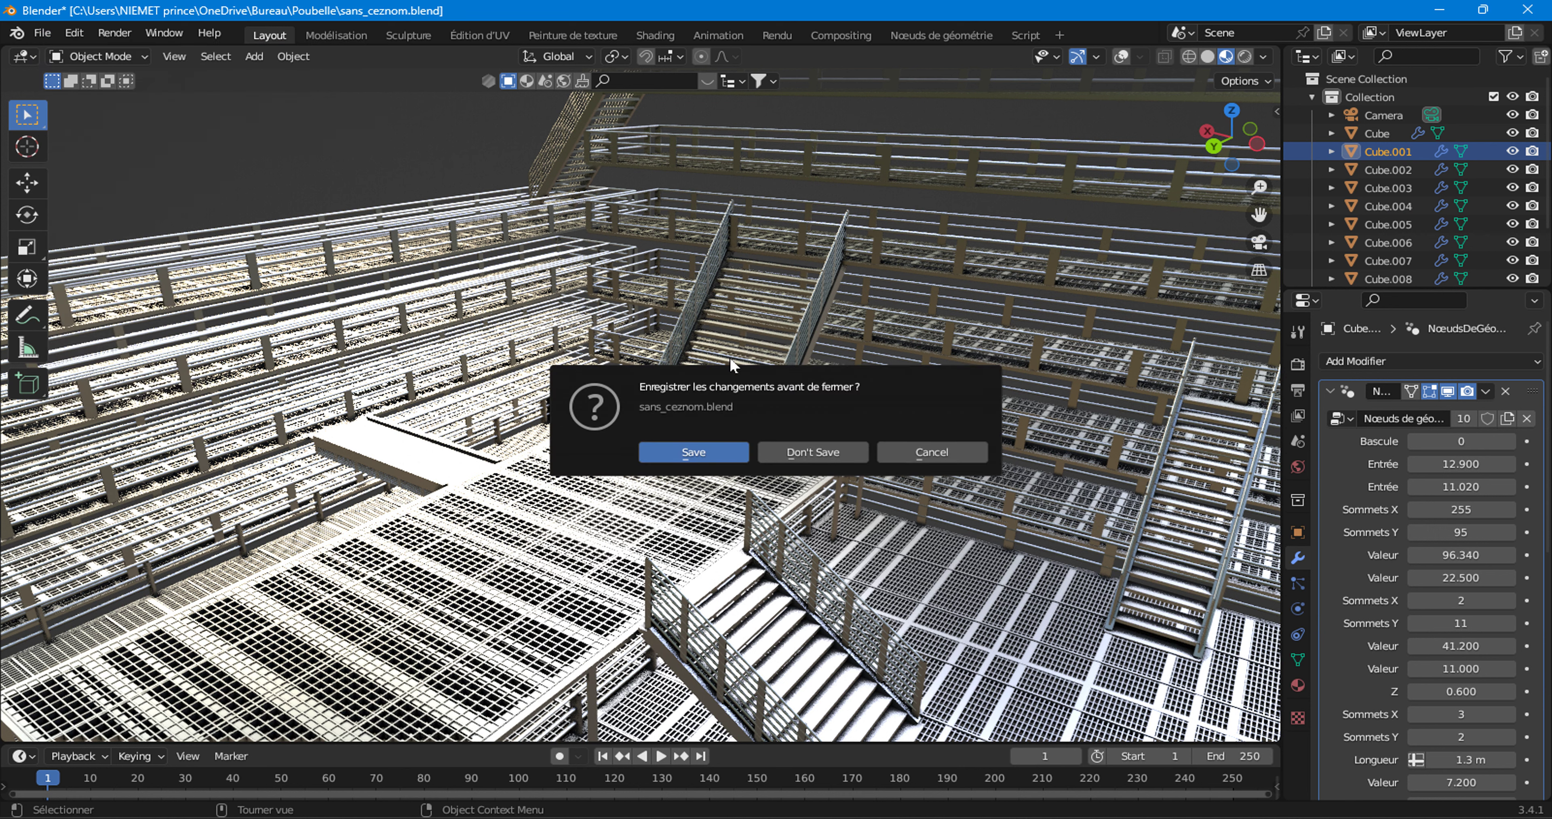
left_click(795, 451)
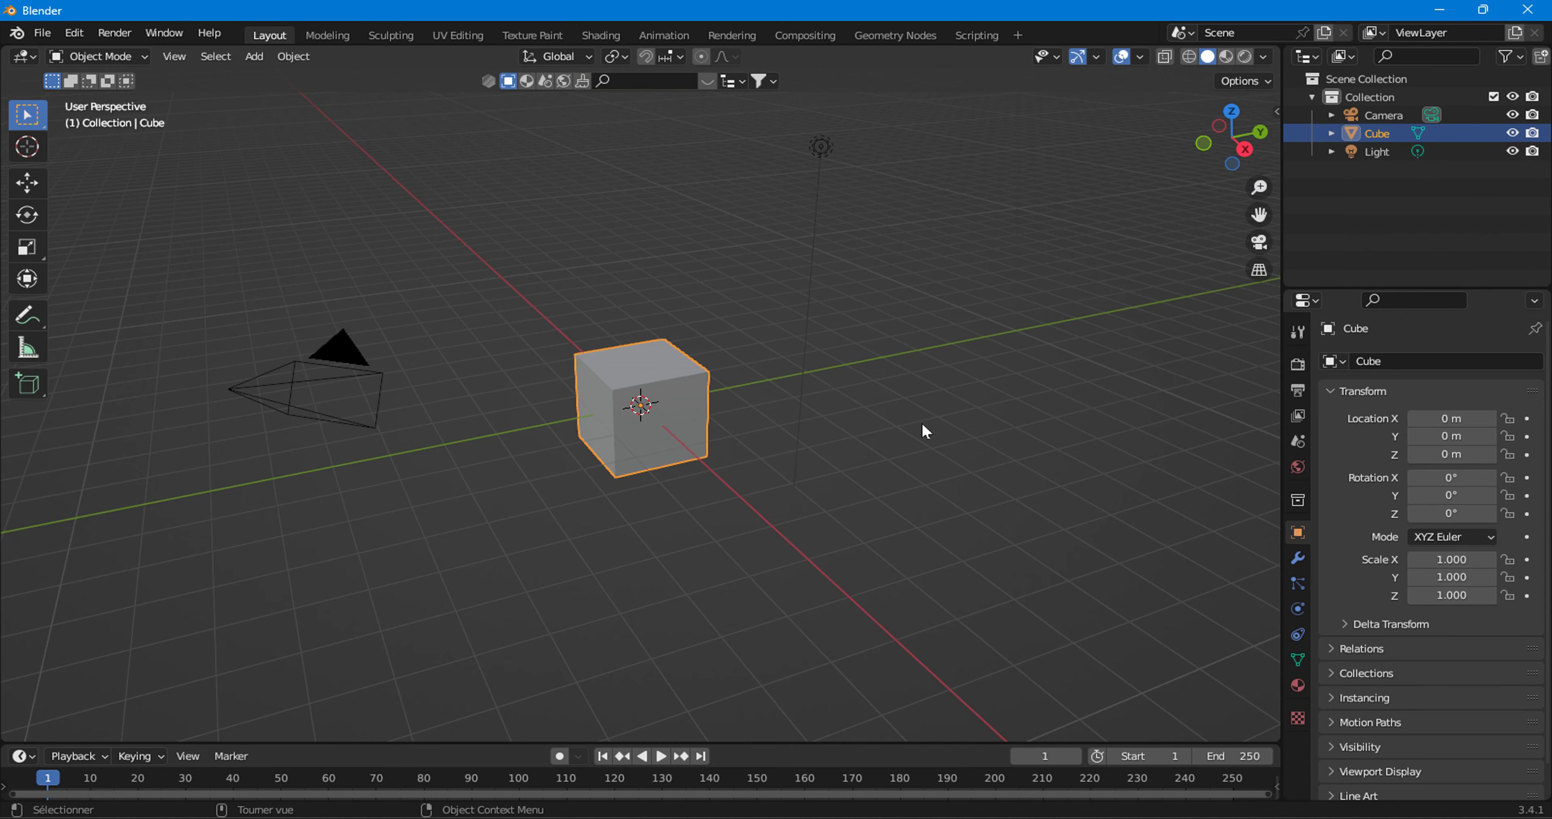
- Give the default cube a new Geometry Nodes tree in the Geometry Nodes workspace
scroll(666, 444, "up", 2)
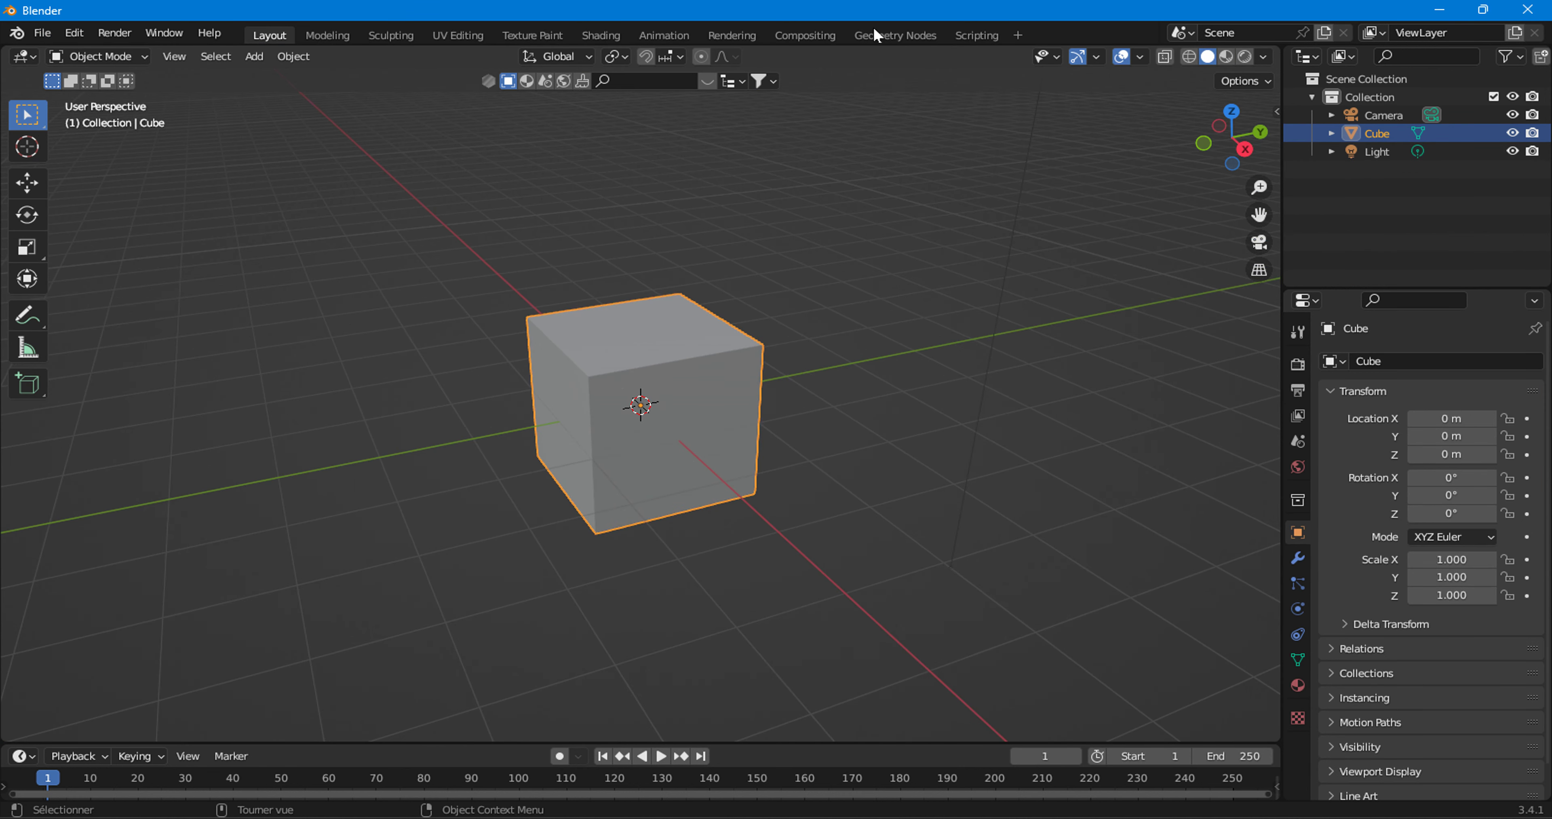
left_click(890, 35)
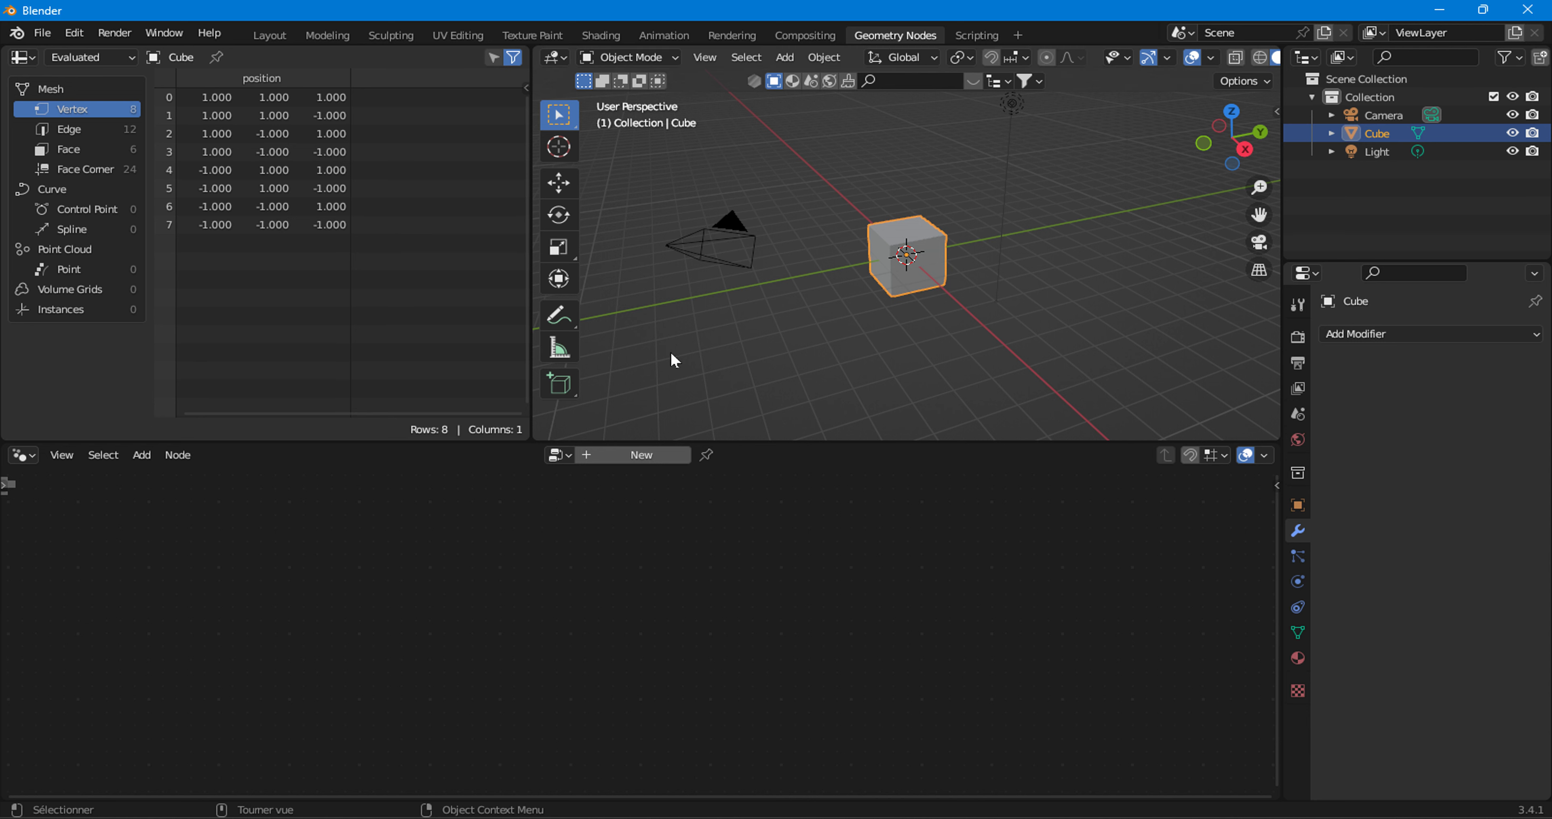
left_click(633, 456)
scroll(865, 281, "up", 5)
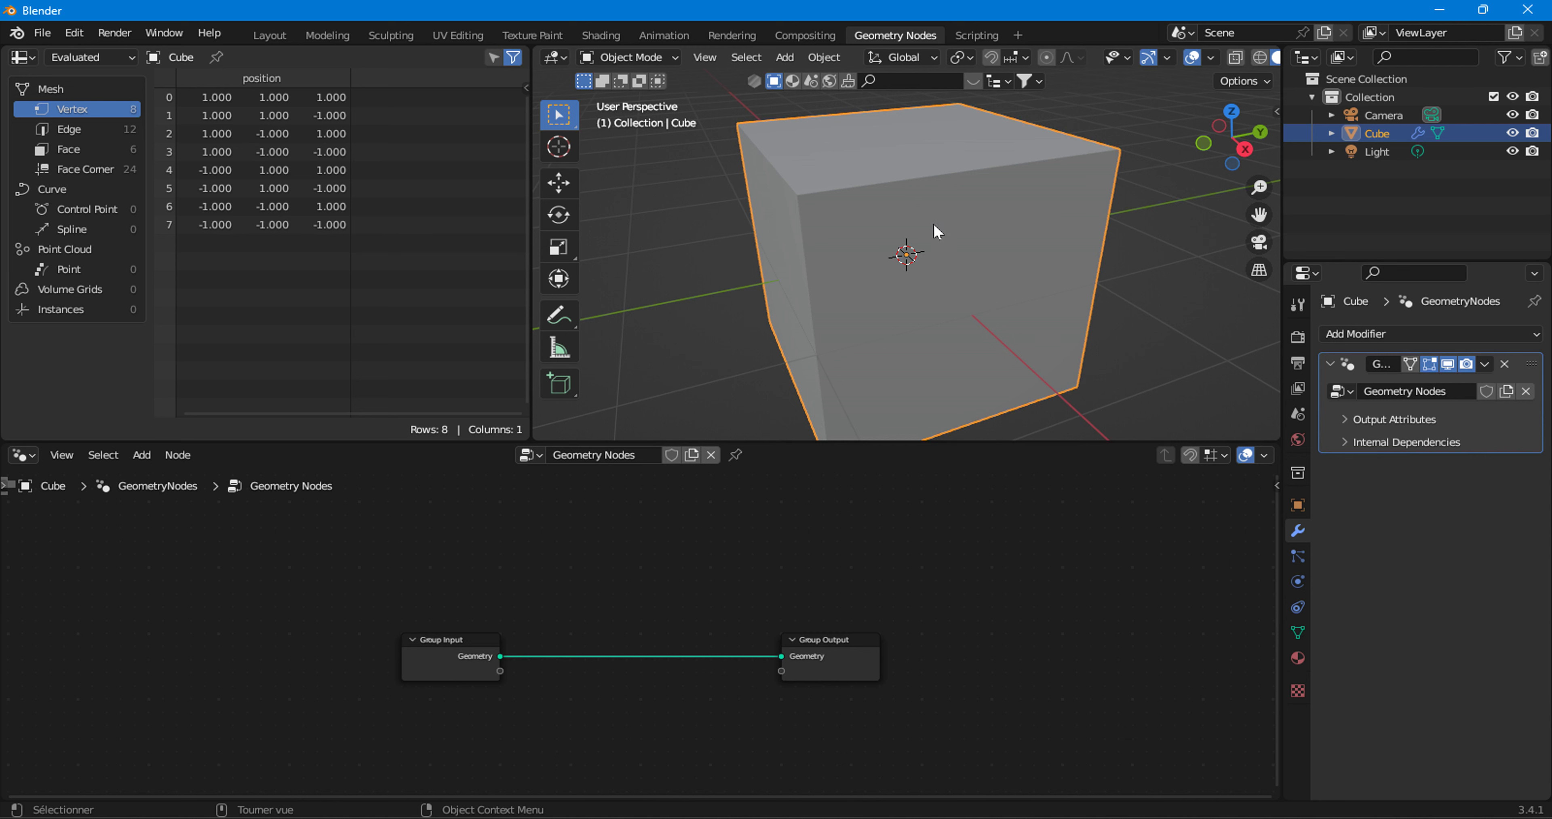
- Disconnect the Group Input node from Group Output and move it to the far left
mouse_move(843, 204)
middle_mouse_down()
mouse_move(894, 284)
mouse_move(980, 284)
middle_mouse_up()
scroll(978, 277, "down", 2)
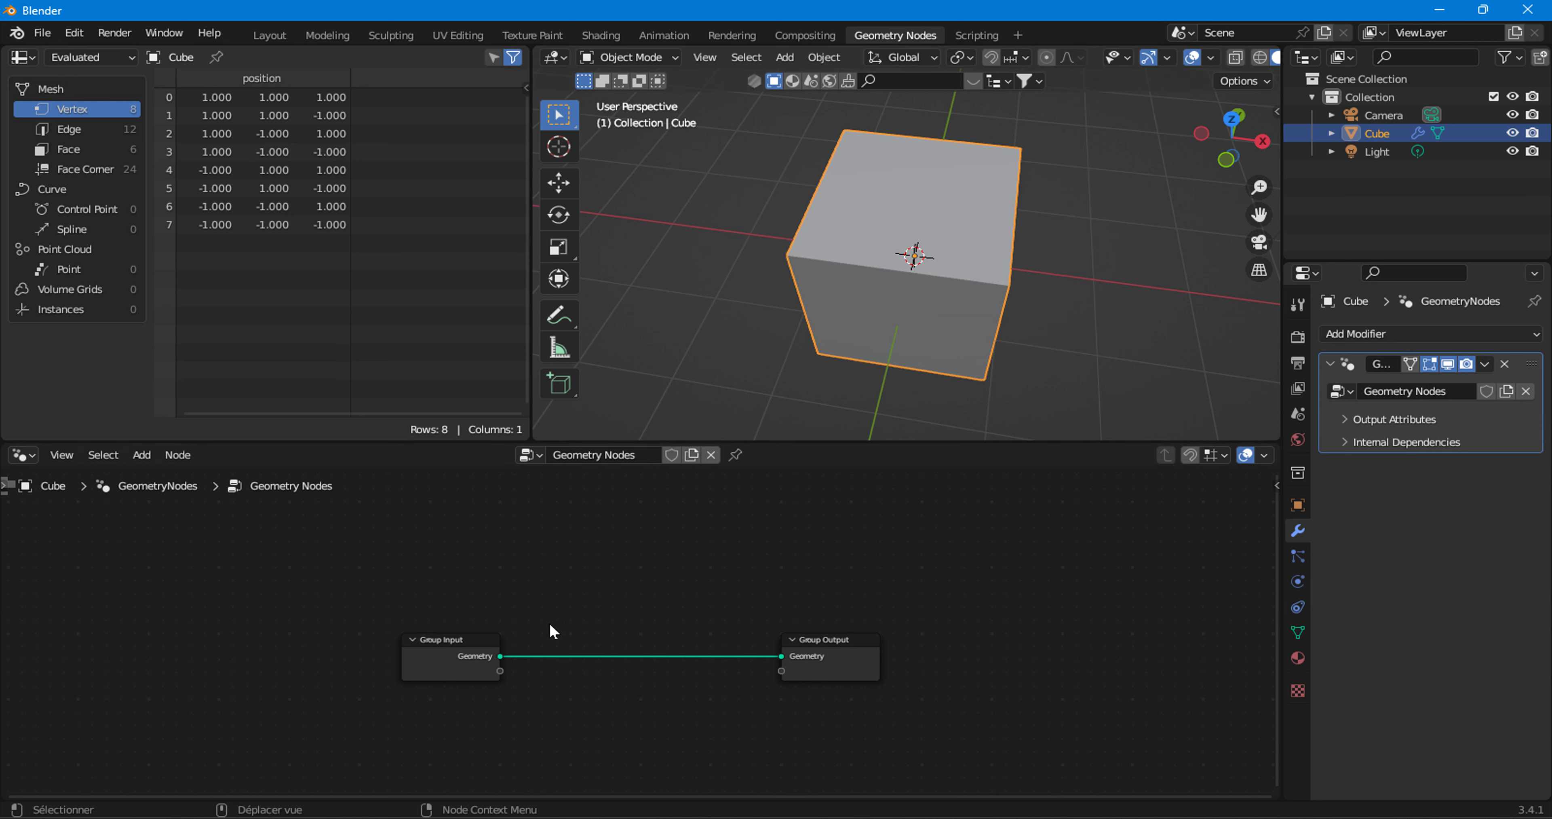
left_click_drag(449, 582, 885, 682)
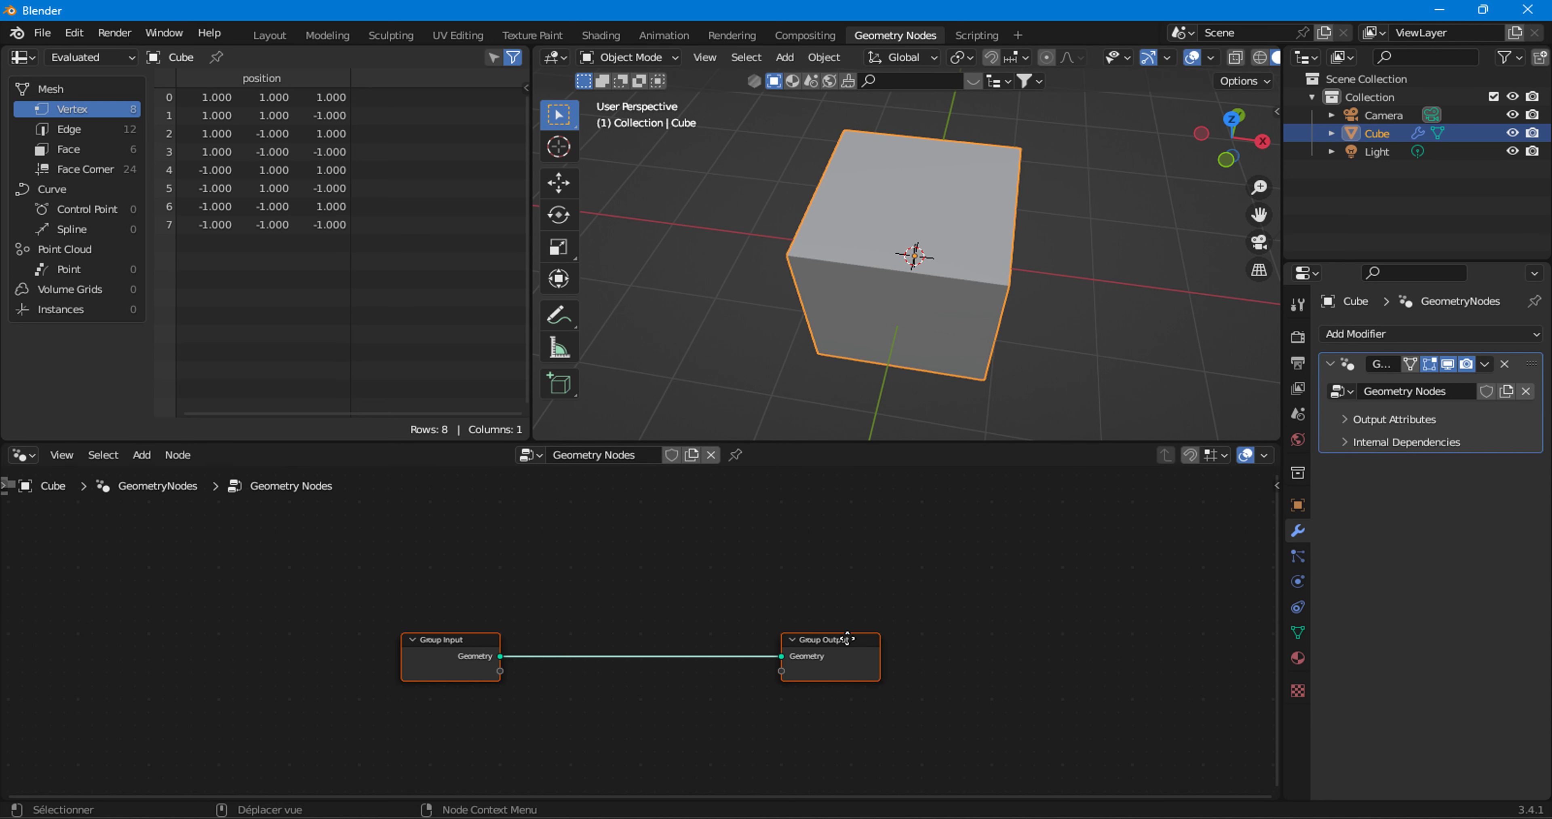
middle_click_drag(847, 638, 883, 551)
left_click(489, 585)
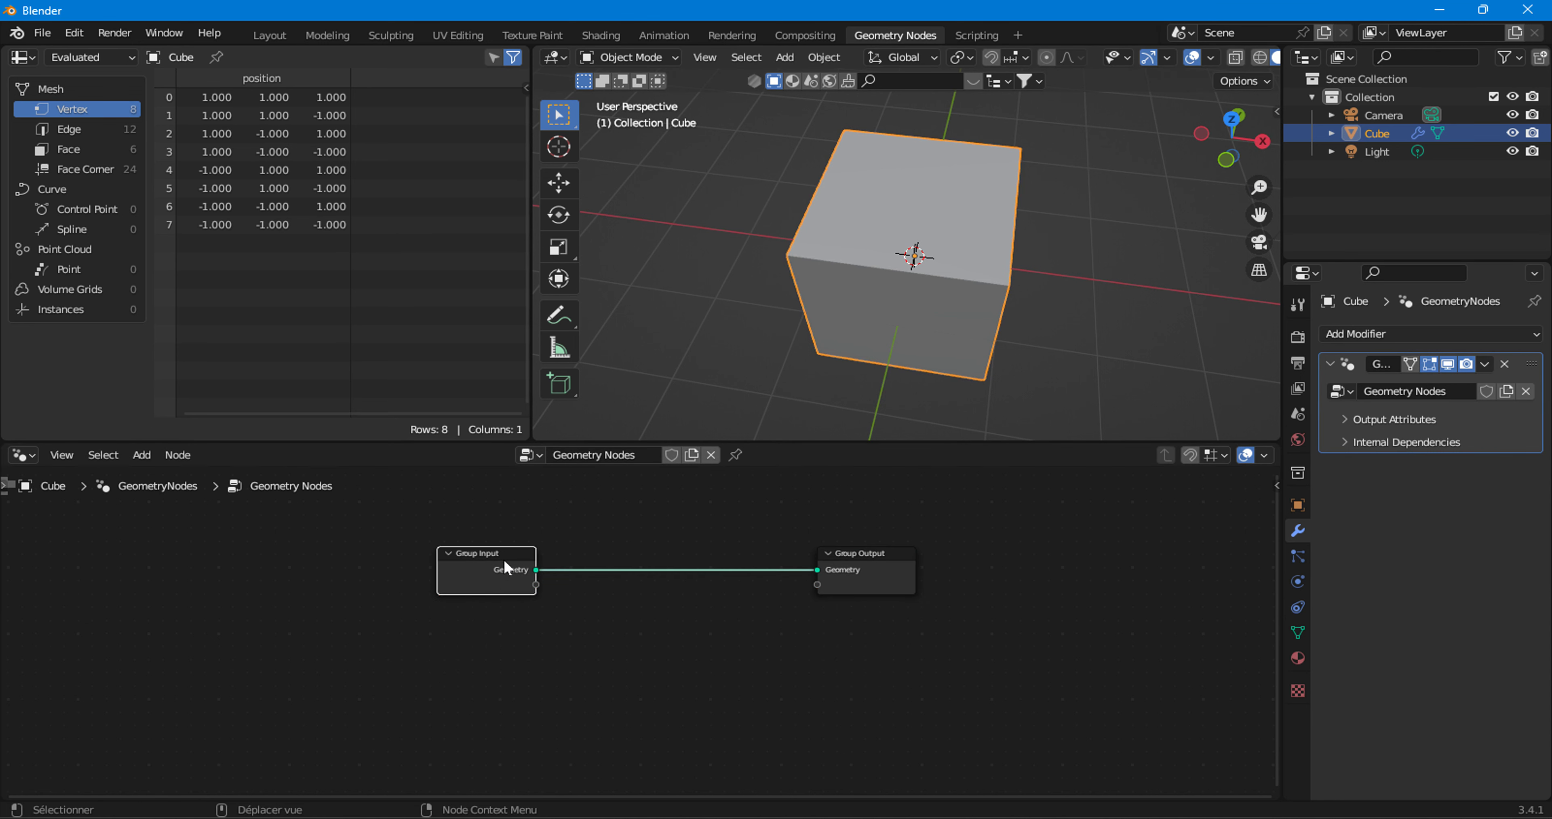
right_click_drag(557, 614, 569, 512, "ctrl")
key("g")
left_click(167, 506)
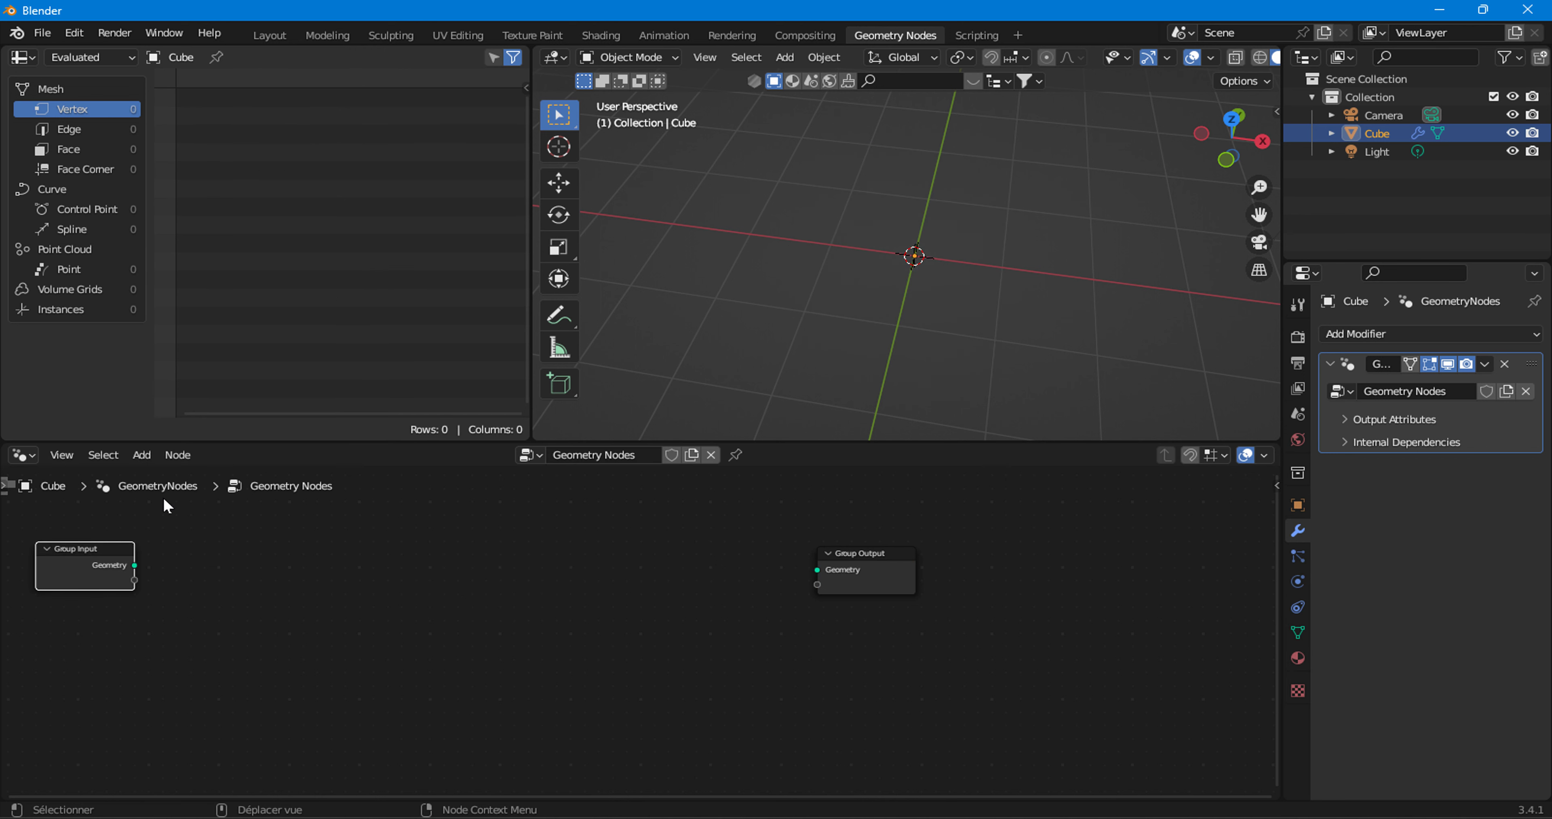
- Add a Grid mesh primitive and wire its Mesh into Group Output Geometry
left_click(143, 456)
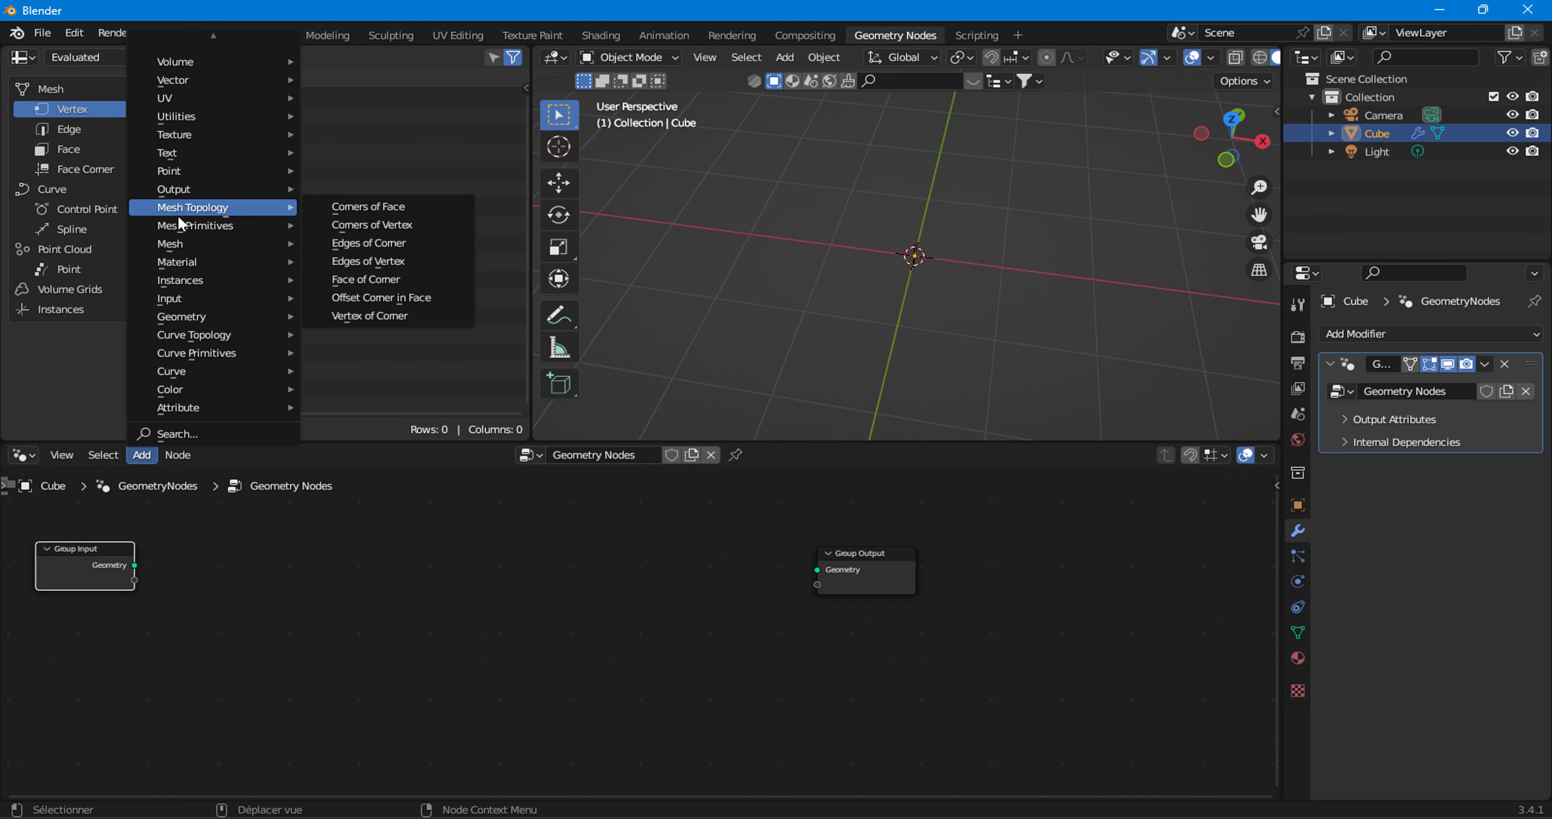
mouse_move(200, 226)
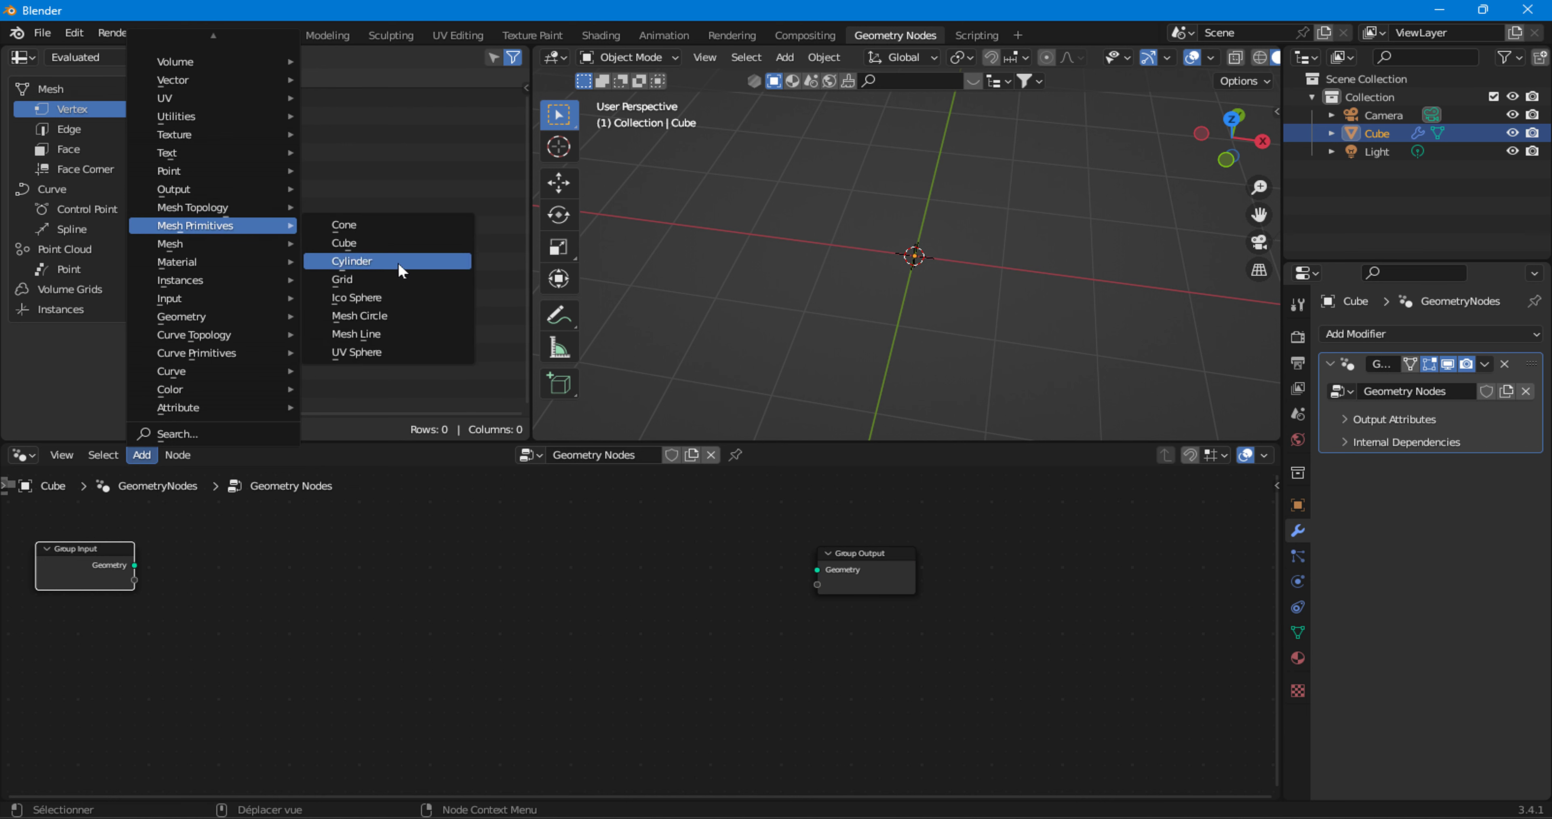
left_click(398, 278)
scroll(571, 595, "up", 2)
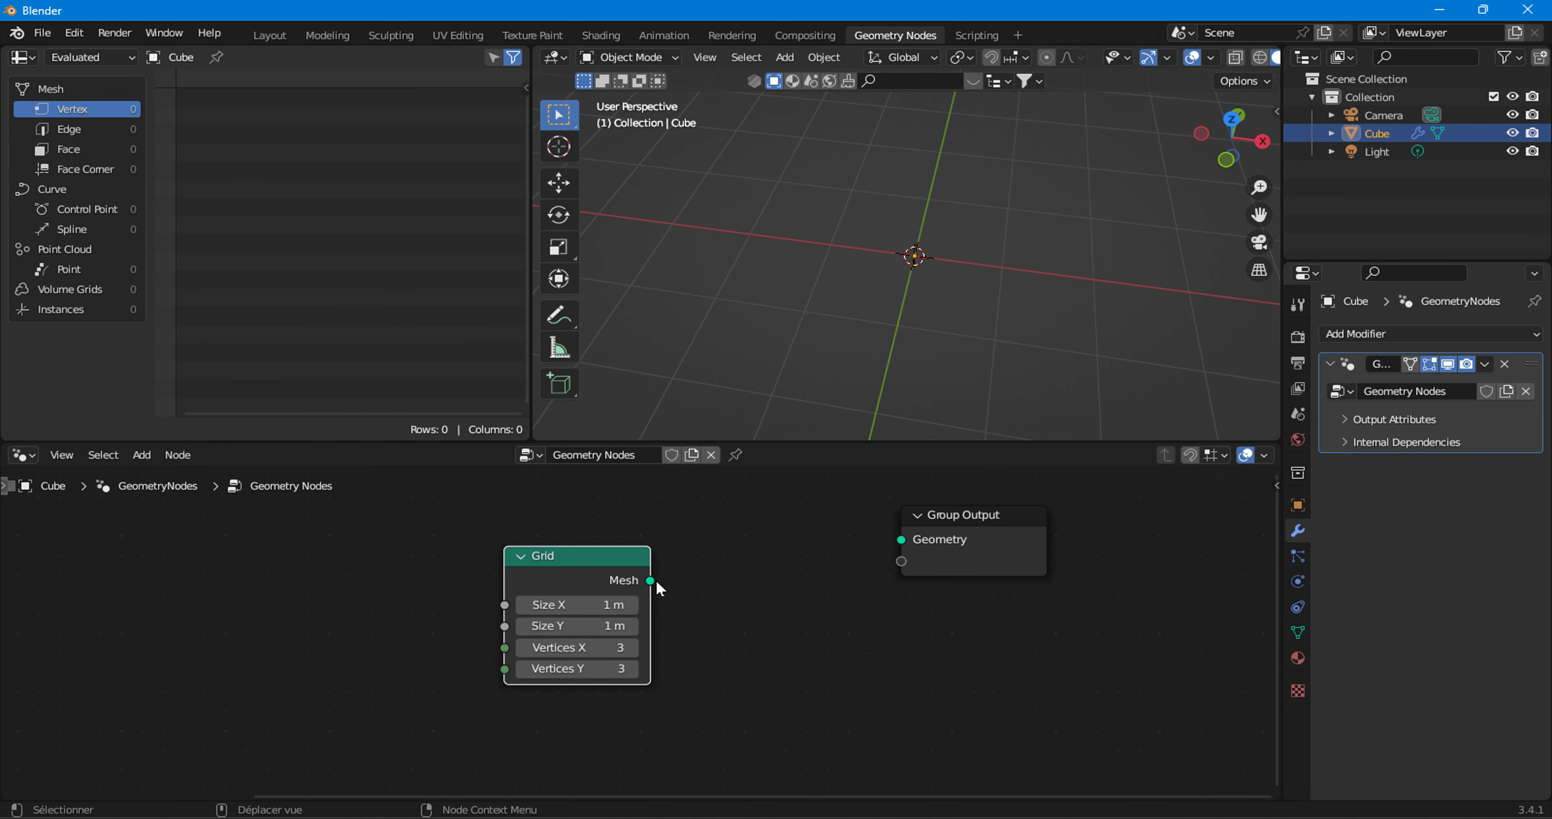
left_click_drag(650, 580, 901, 539)
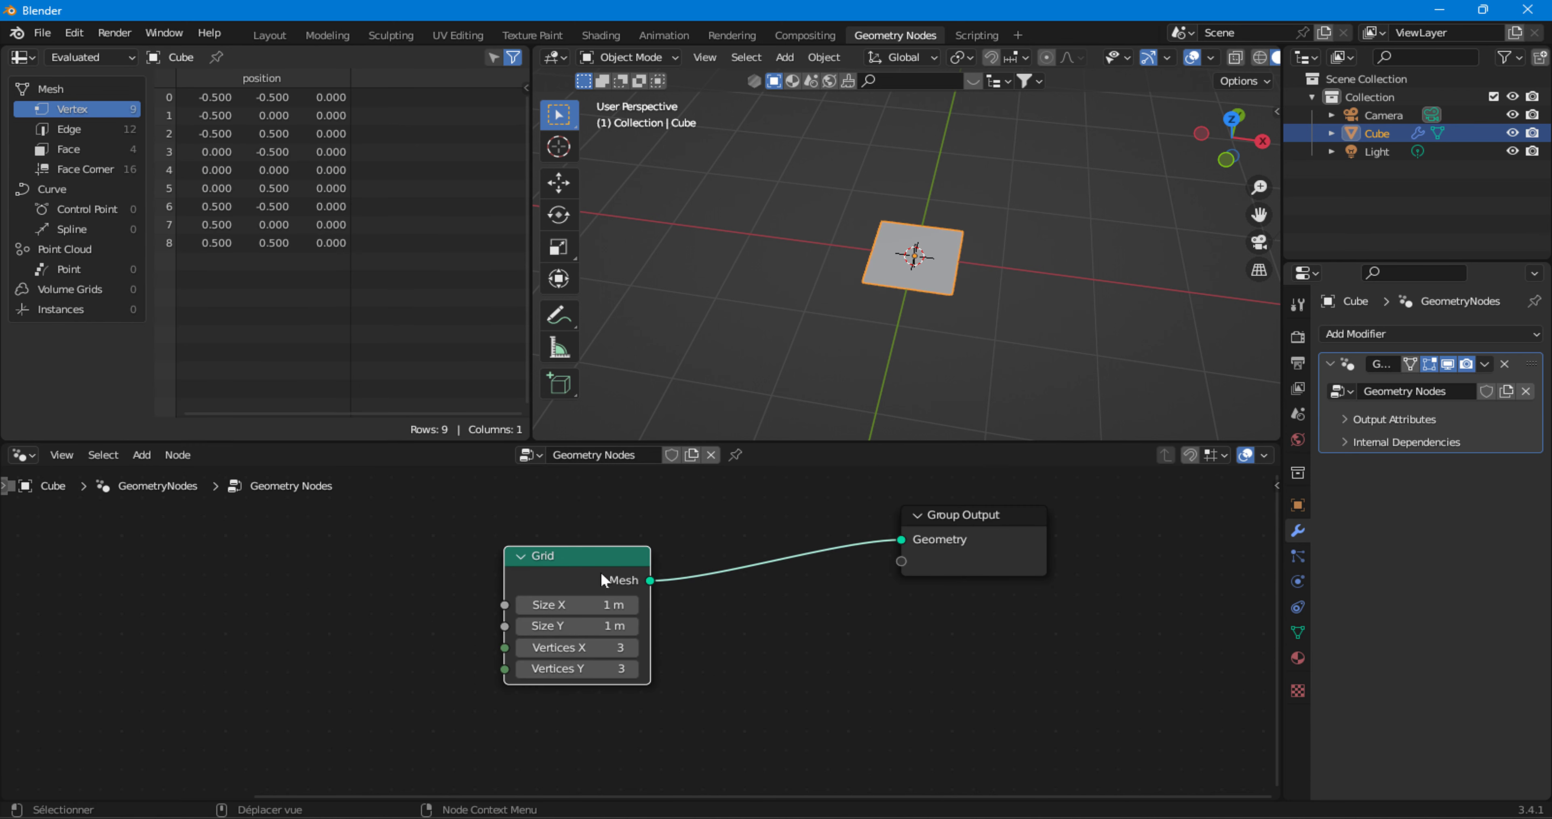
left_click_drag(614, 575, 524, 549)
- Lower the Grid's Vertices X and Y to 11 each and move Group Output further right
scroll(963, 271, "down", 2)
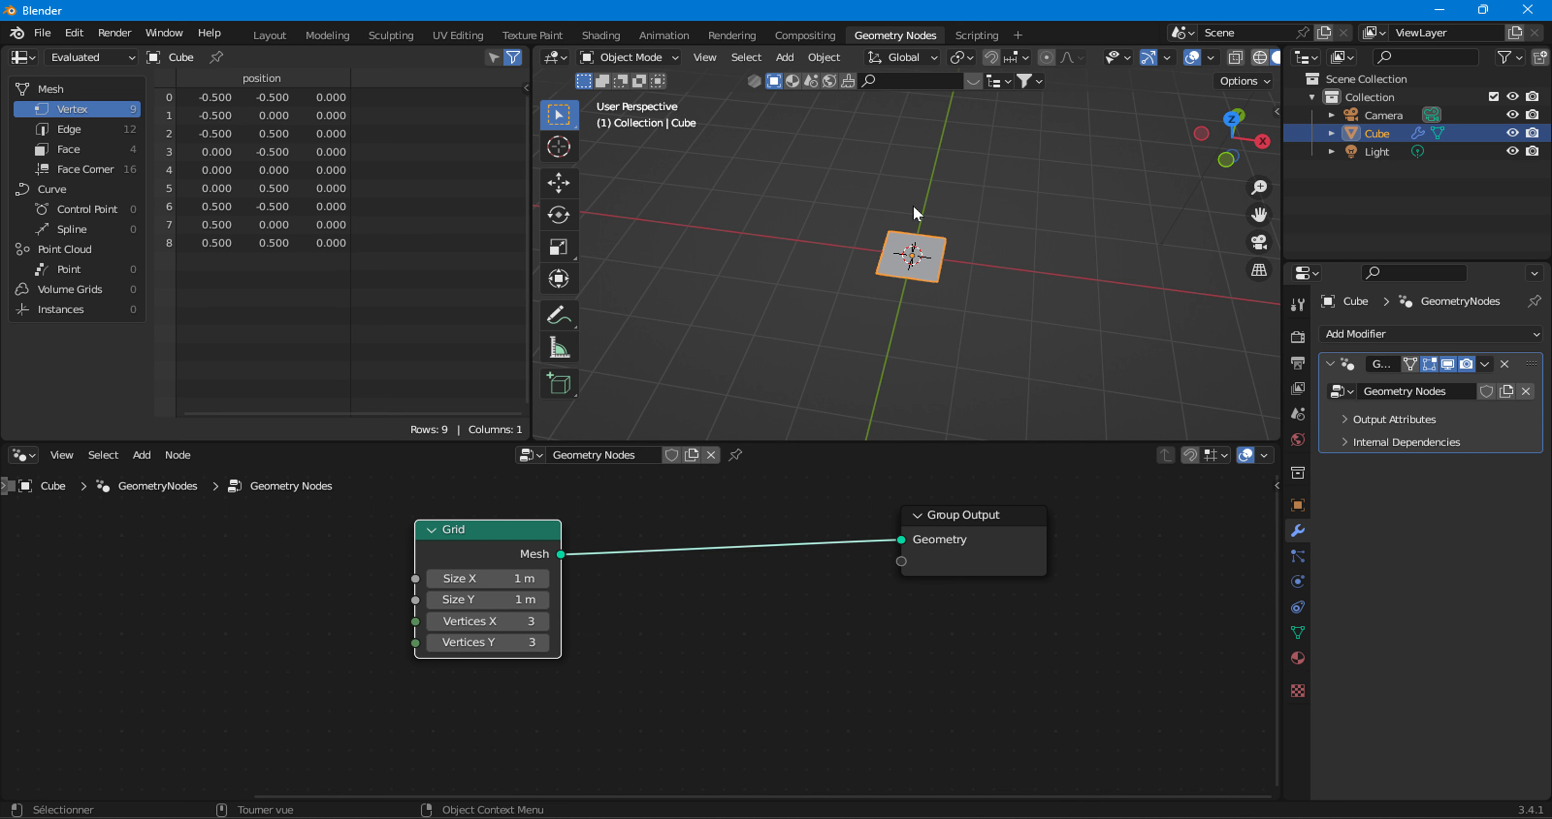
scroll(1024, 277, "up", 4)
scroll(1009, 293, "up", 4)
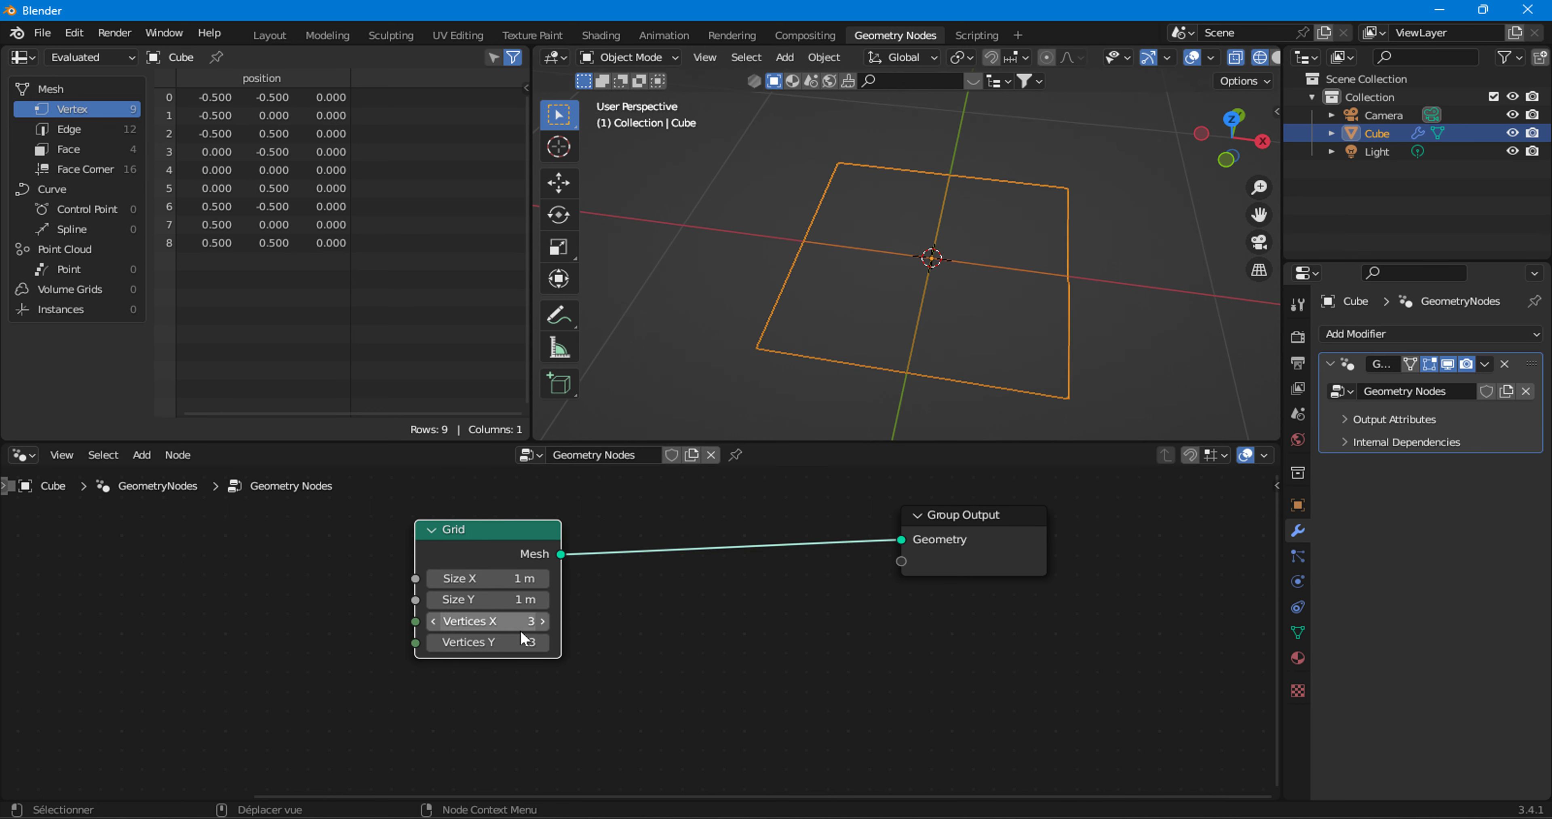
mouse_move(522, 621)
left_mouse_down()
mouse_move(523, 639)
mouse_move(536, 621)
left_mouse_up()
type("23")
key("Return")
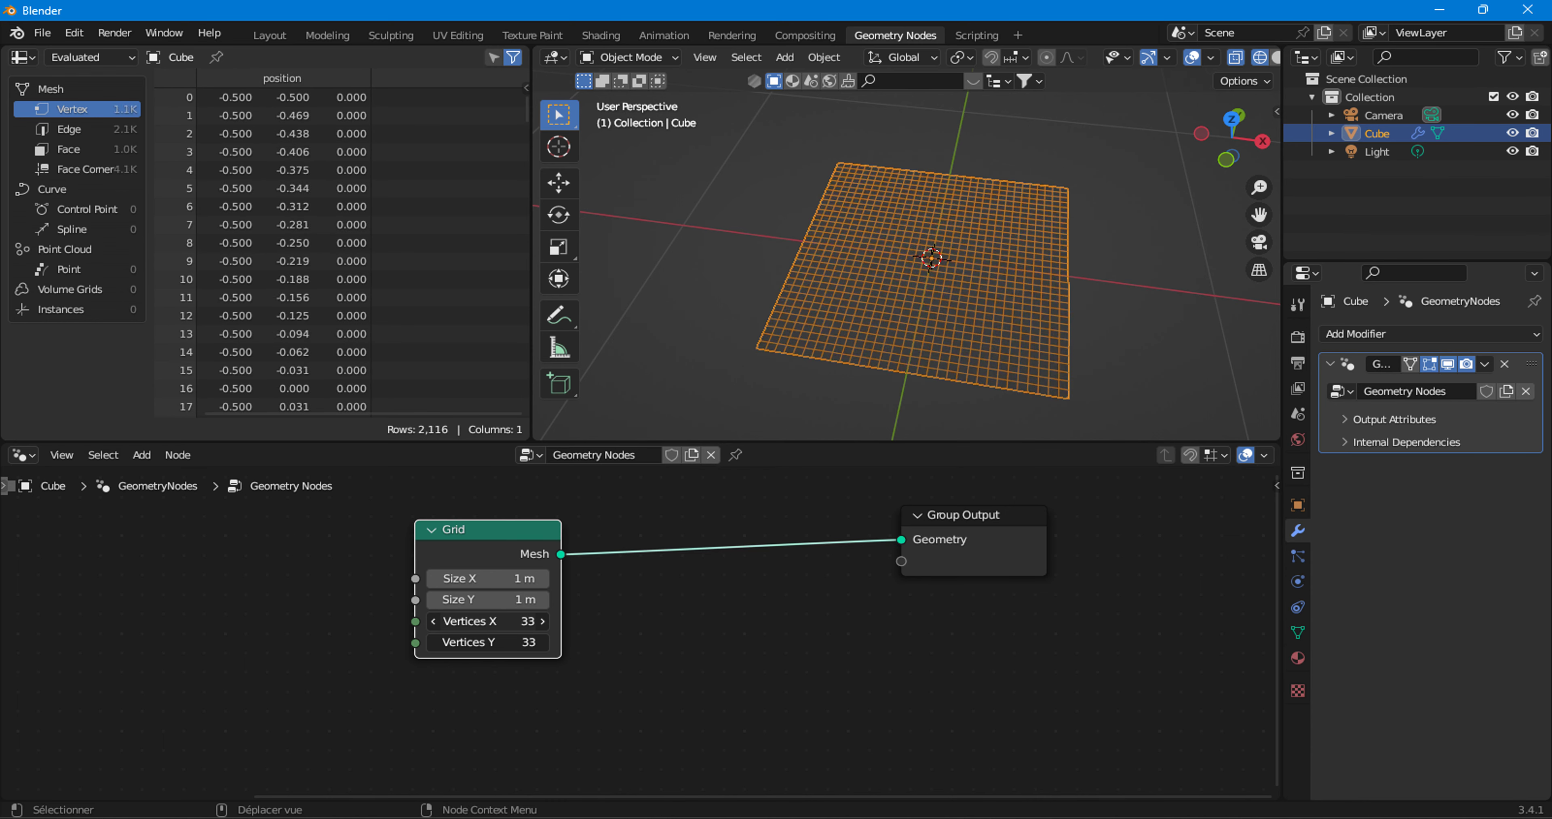
left_click_drag(536, 620, 512, 620)
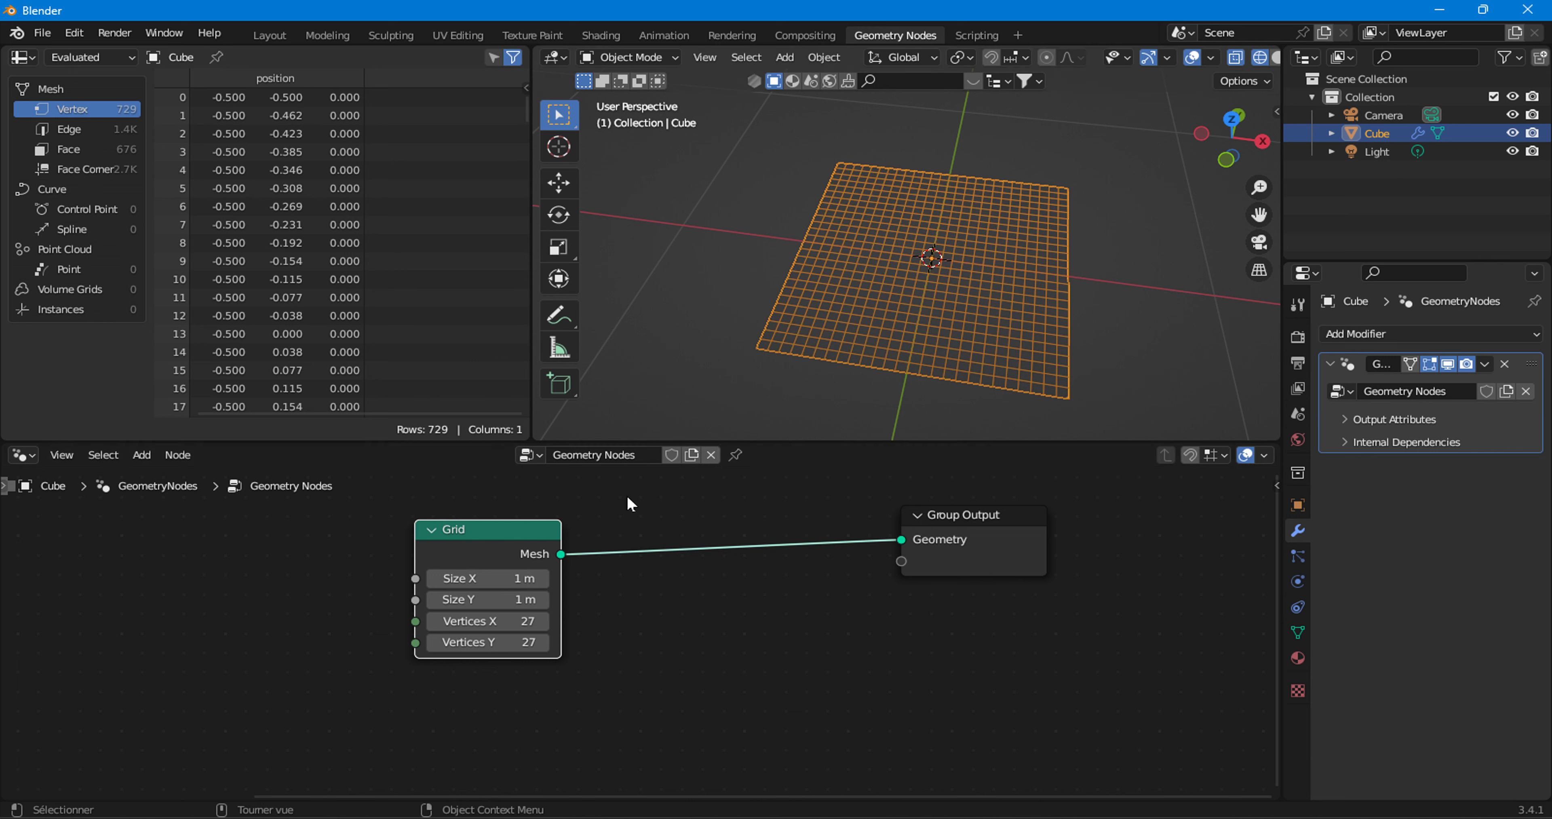
left_click_drag(524, 621, 476, 620)
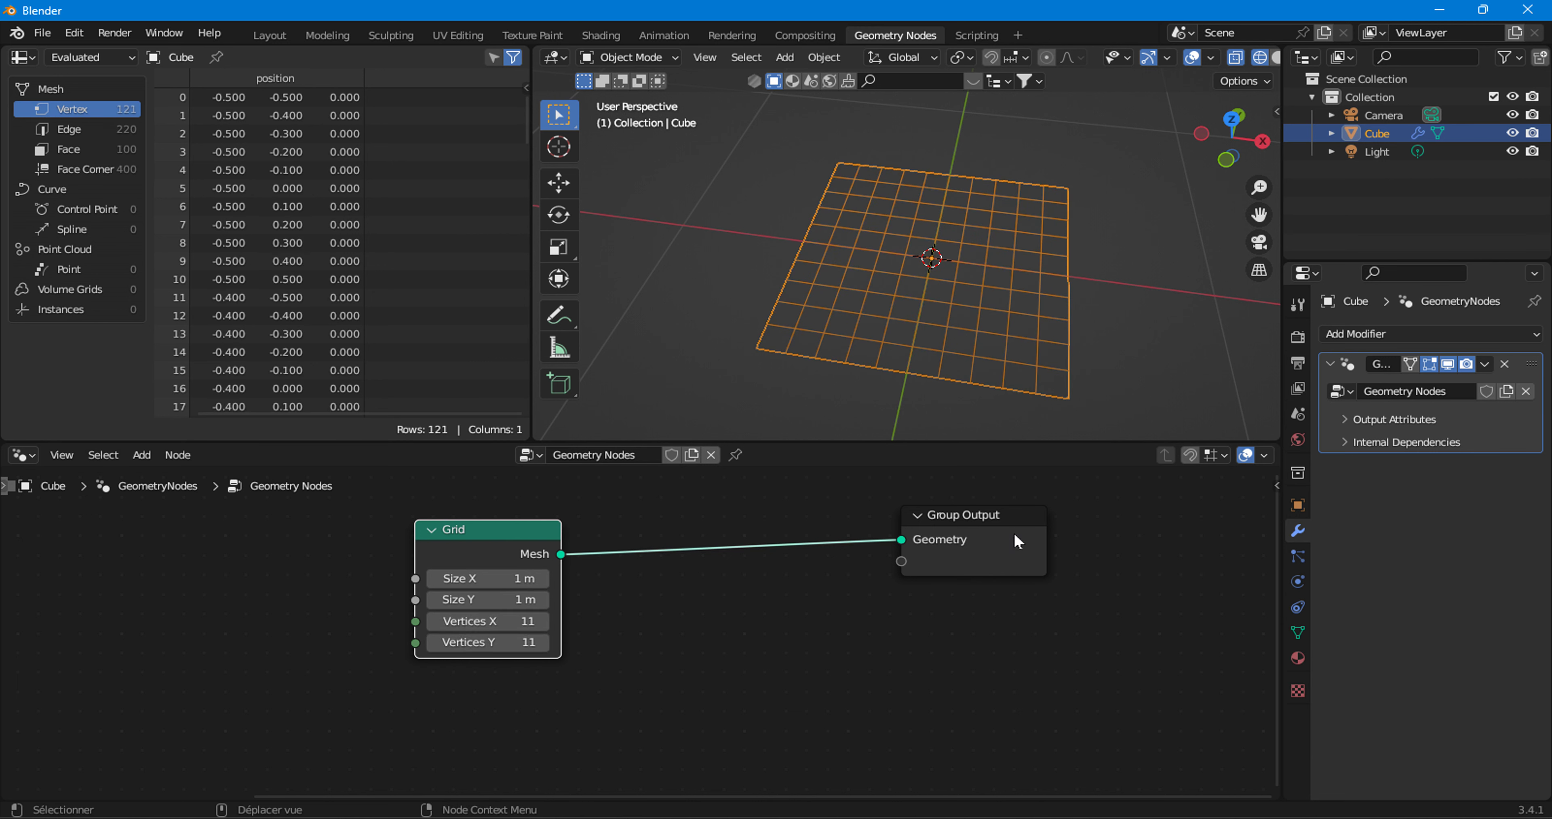
left_click_drag(963, 515, 1122, 535)
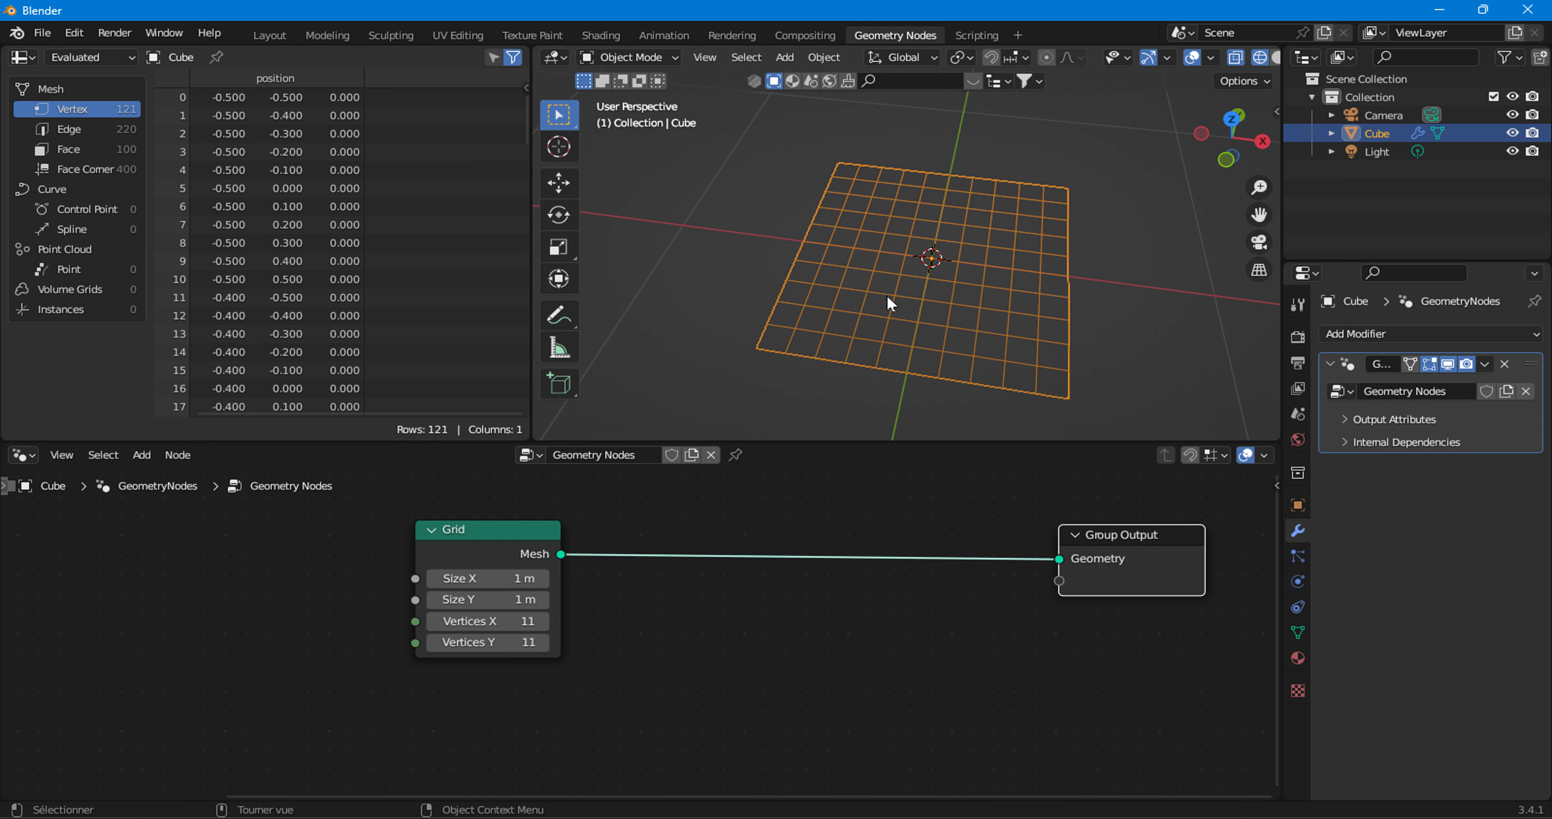
- Insert a Mesh to Curve node after the Grid and add a Quadrilateral curve node
left_click(140, 456)
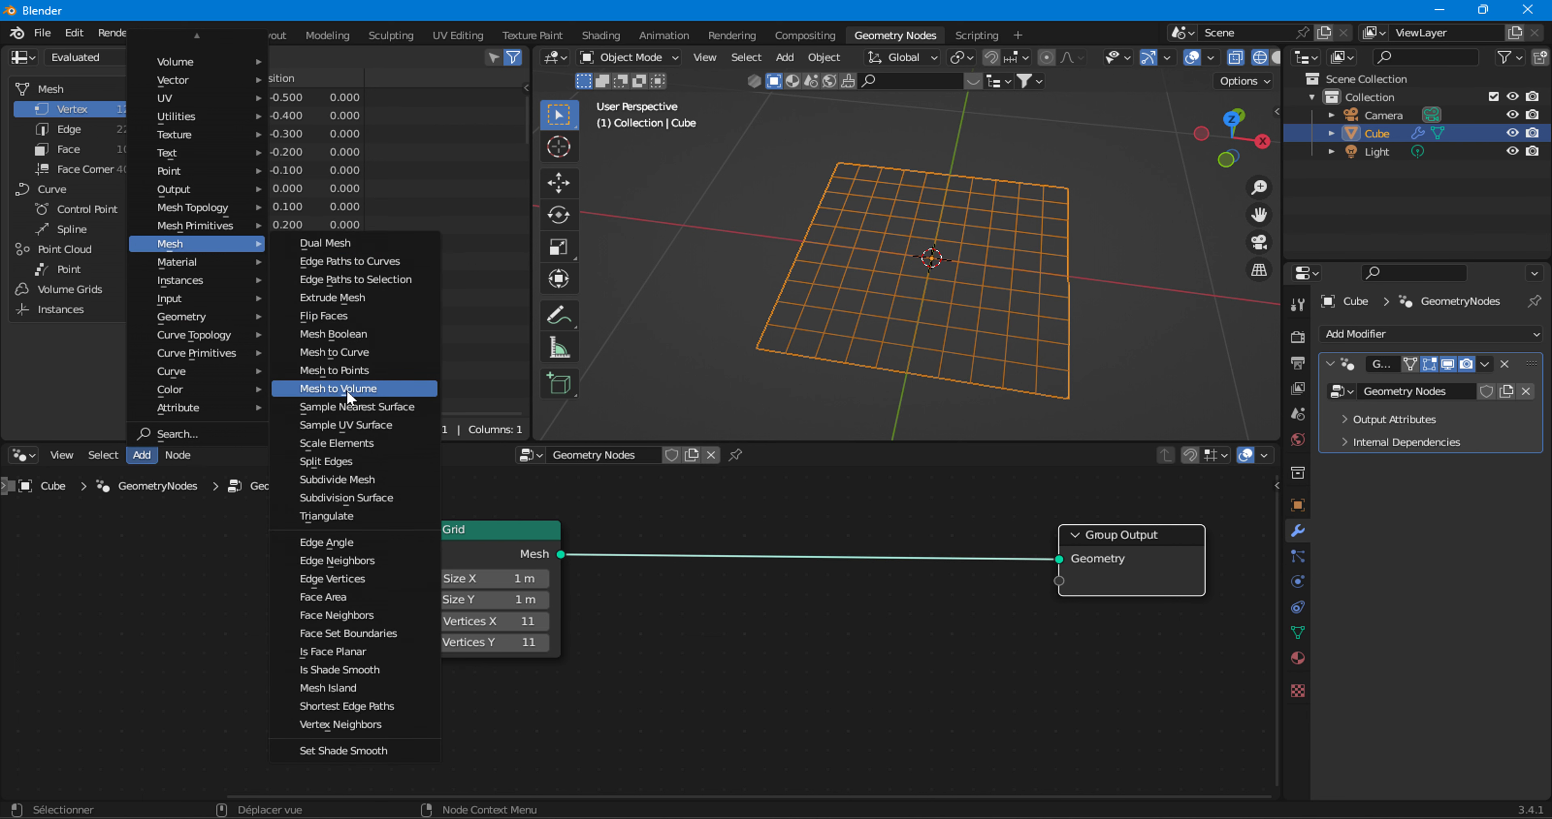
left_click(369, 354)
left_click(684, 569)
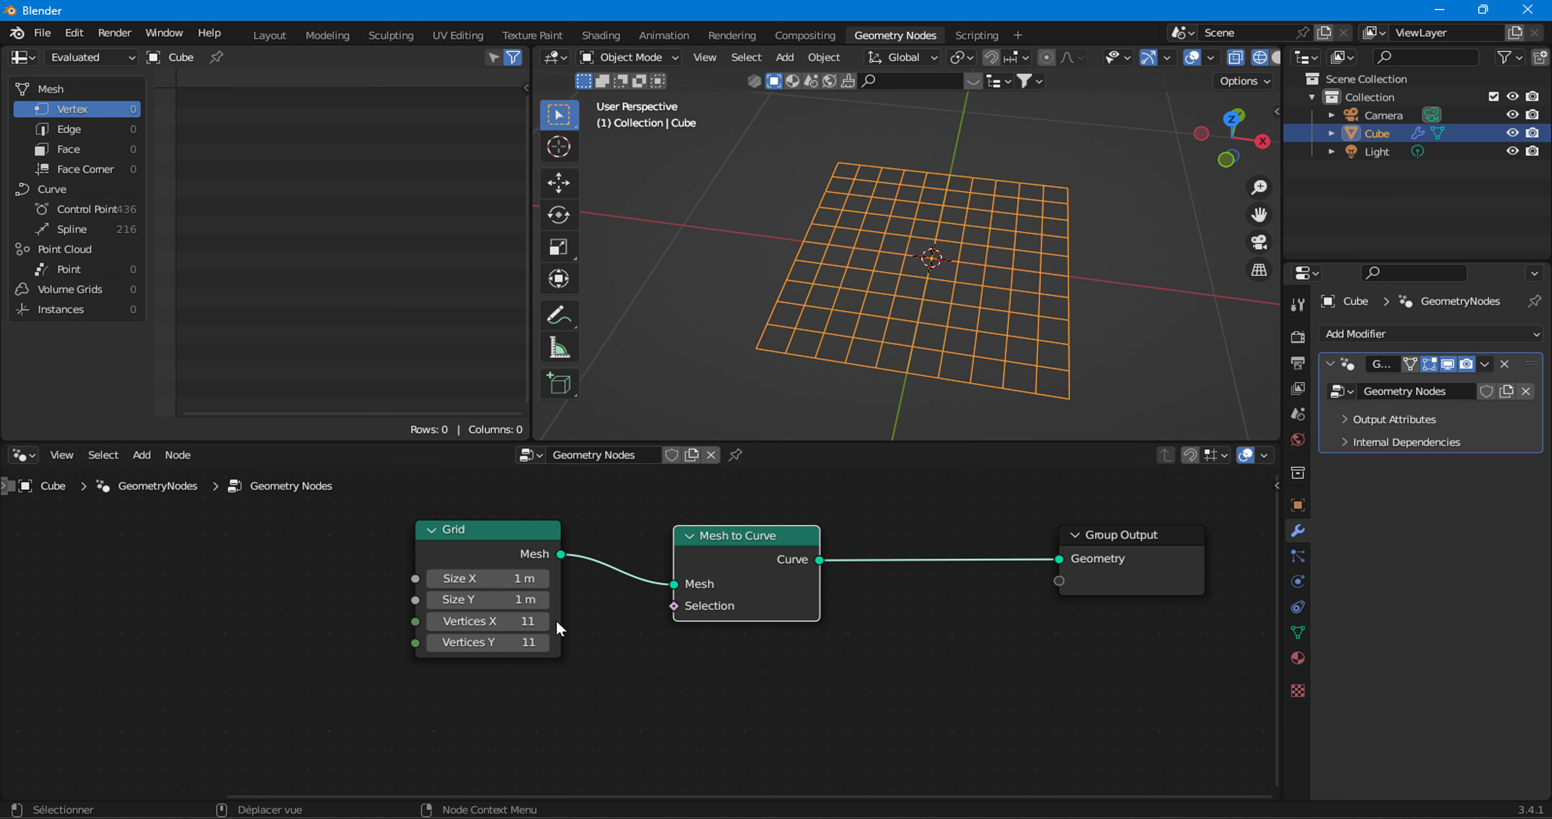
left_click(142, 461)
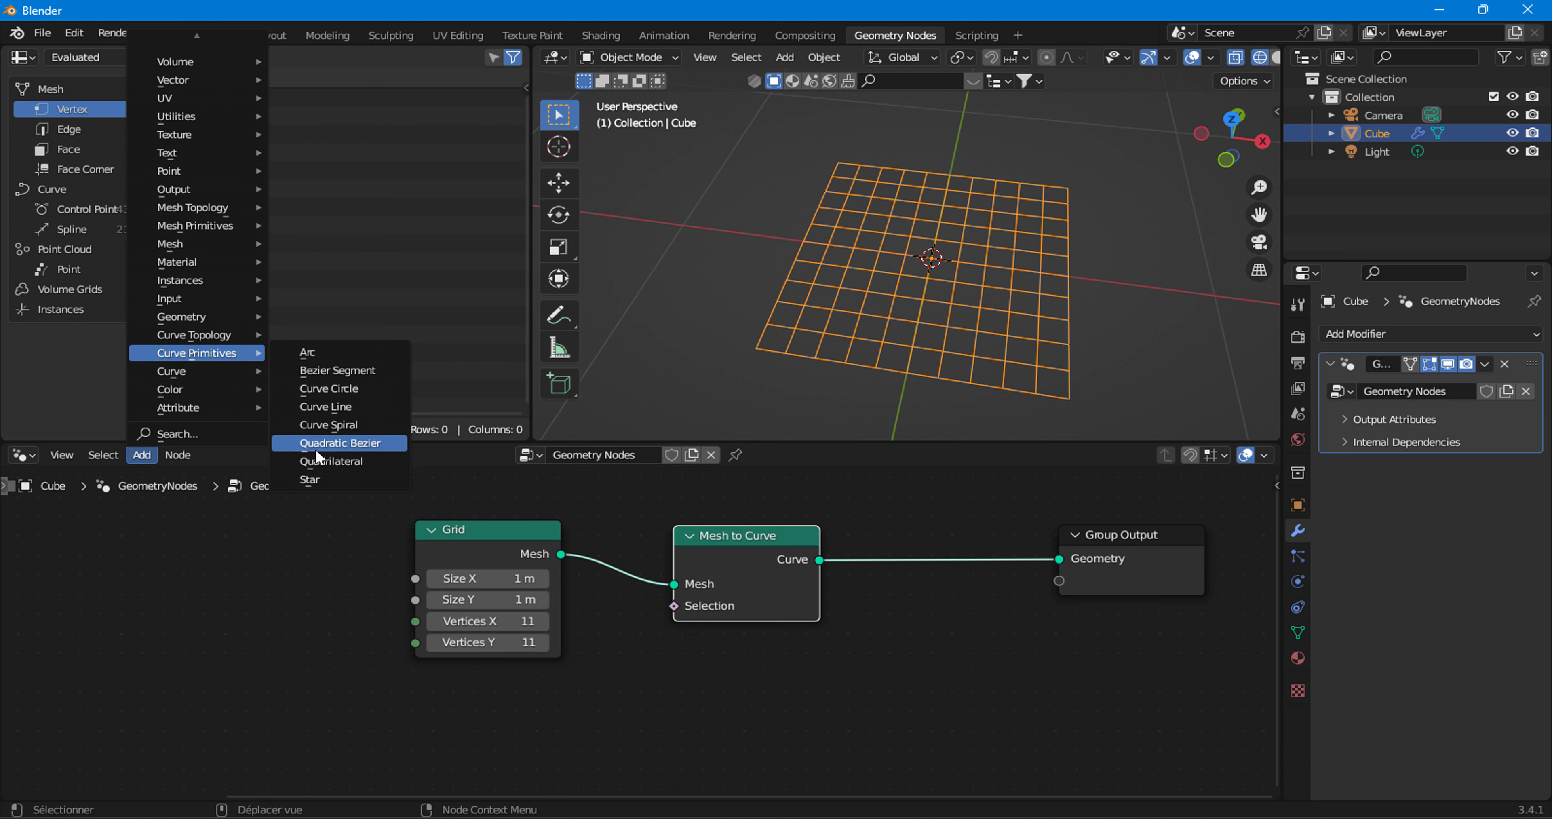
mouse_move(196, 352)
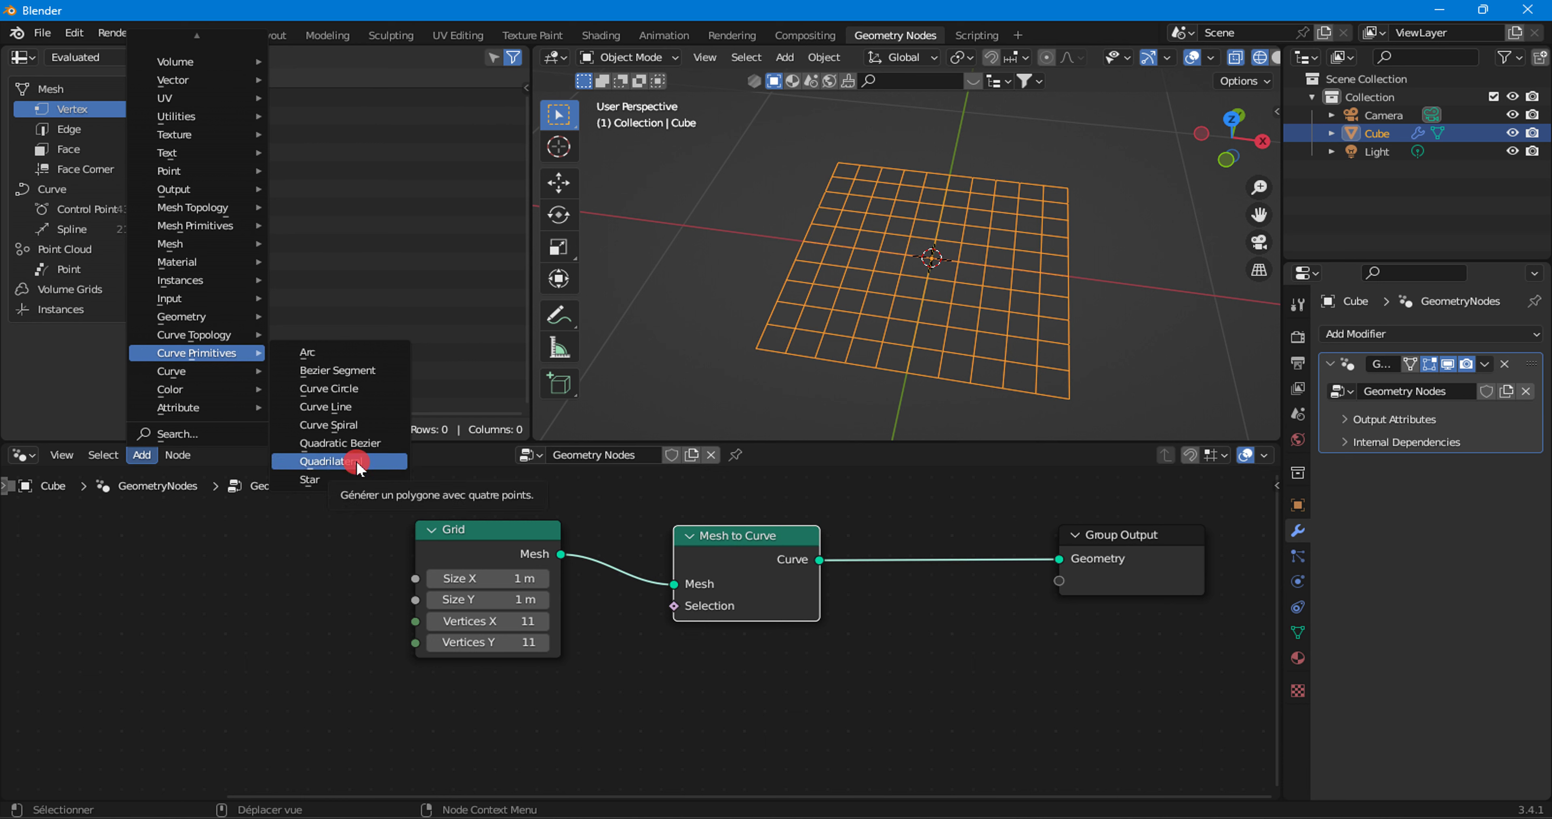
left_click(359, 469)
left_click(319, 641)
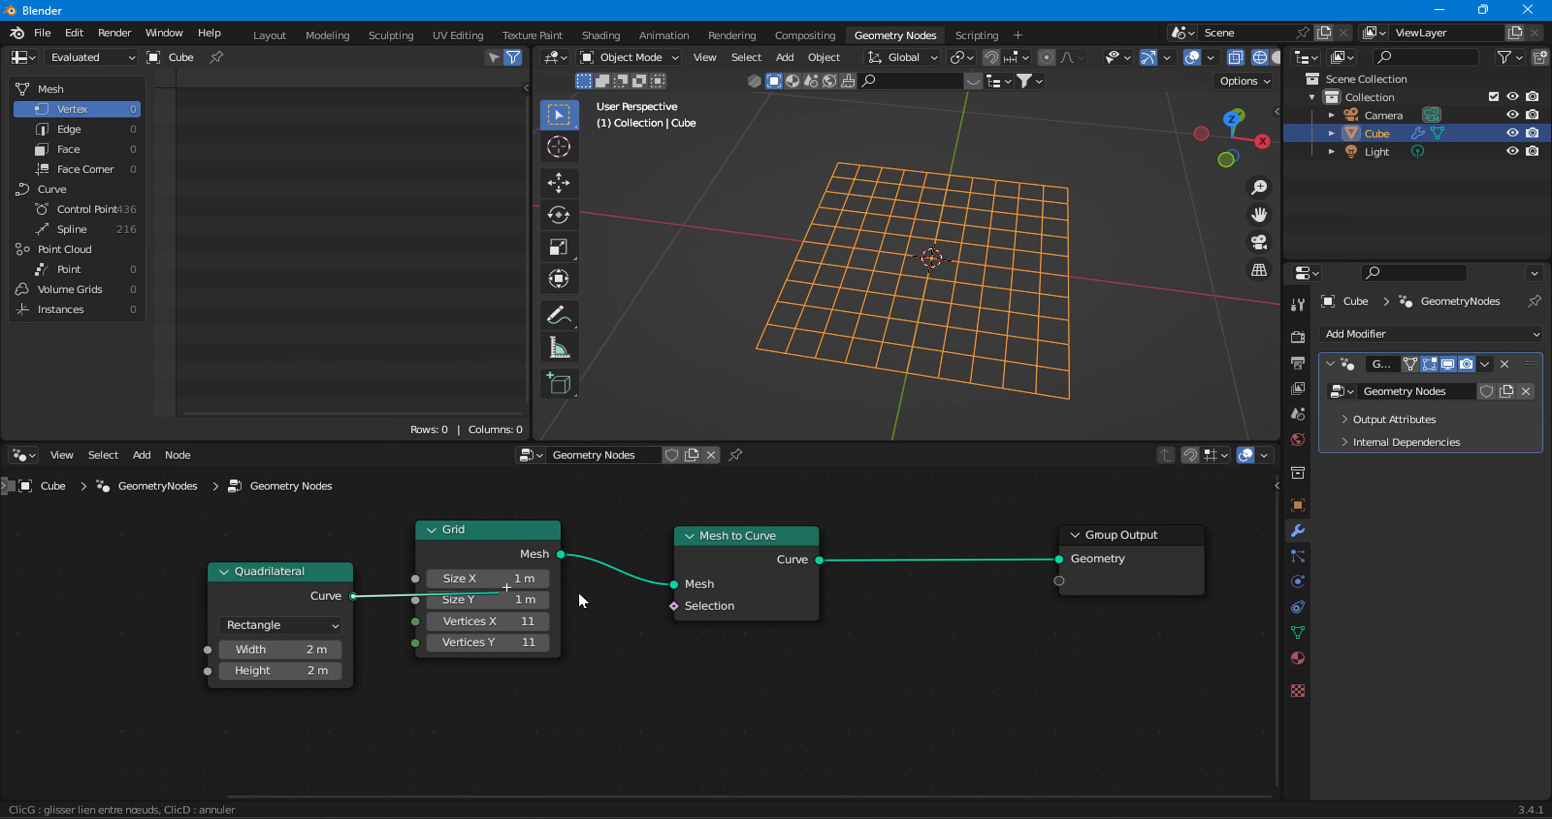
mouse_move(354, 596)
left_mouse_down()
mouse_move(415, 643)
mouse_move(656, 631)
left_mouse_up()
- Insert Curve to Mesh before the output, using the Quadrilateral as its profile curve
left_click(141, 455)
mouse_move(194, 370)
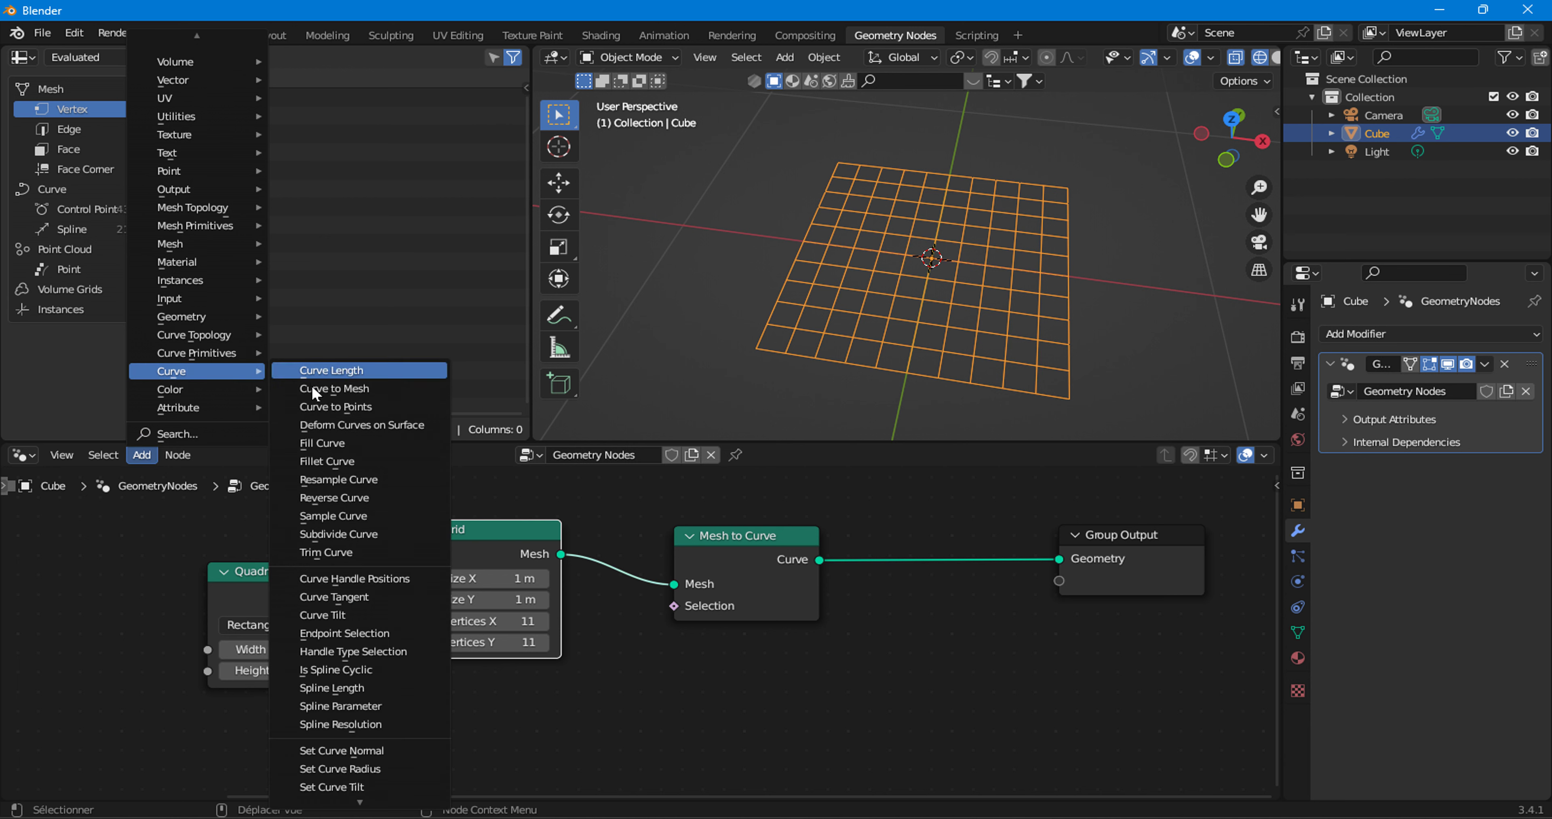
left_click(334, 389)
left_click(964, 542)
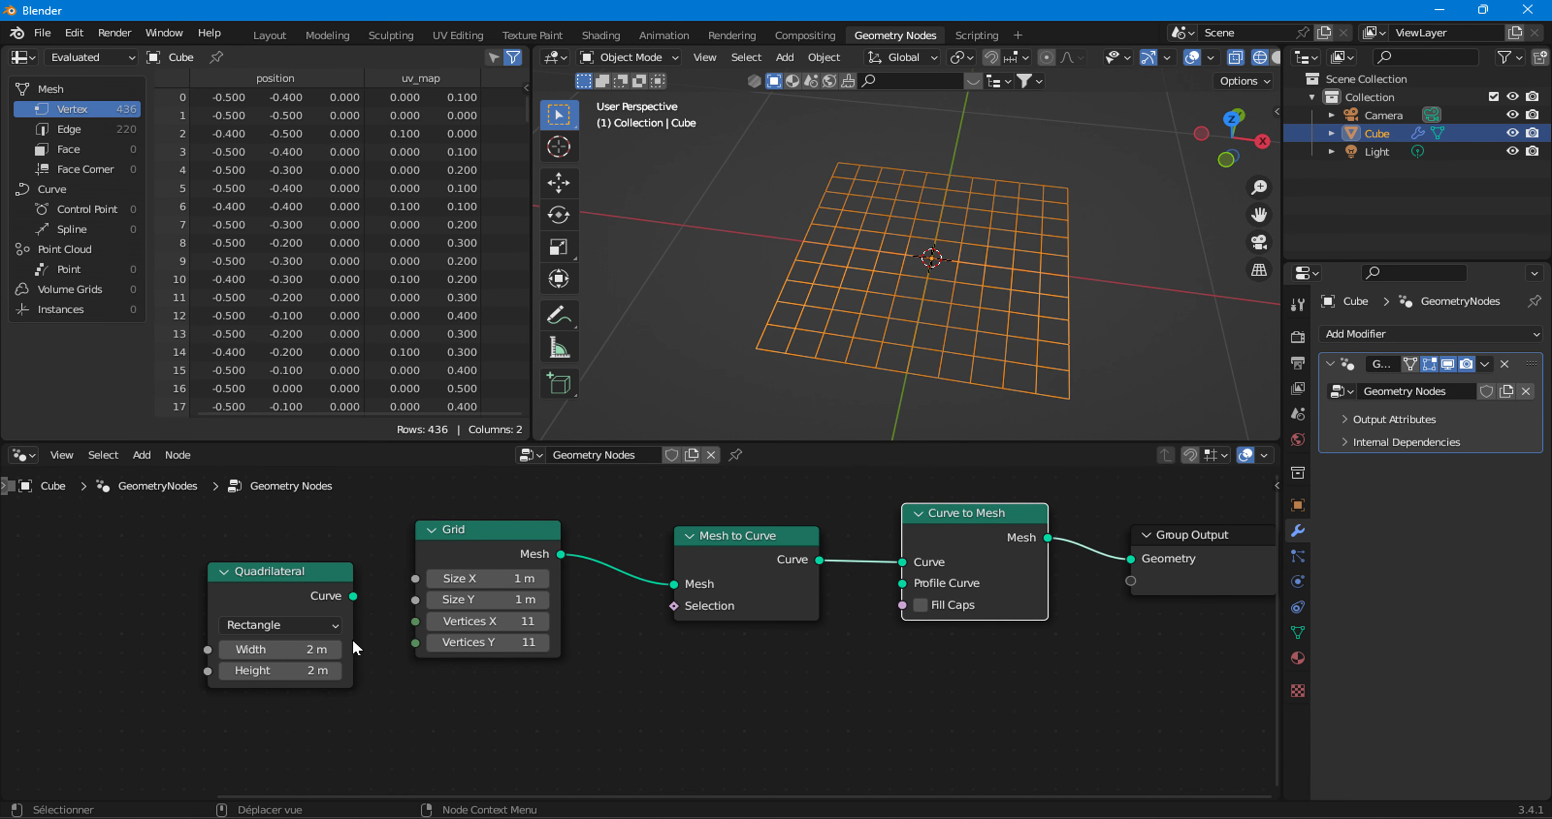
left_click_drag(353, 595, 904, 584)
left_click_drag(253, 596, 723, 666)
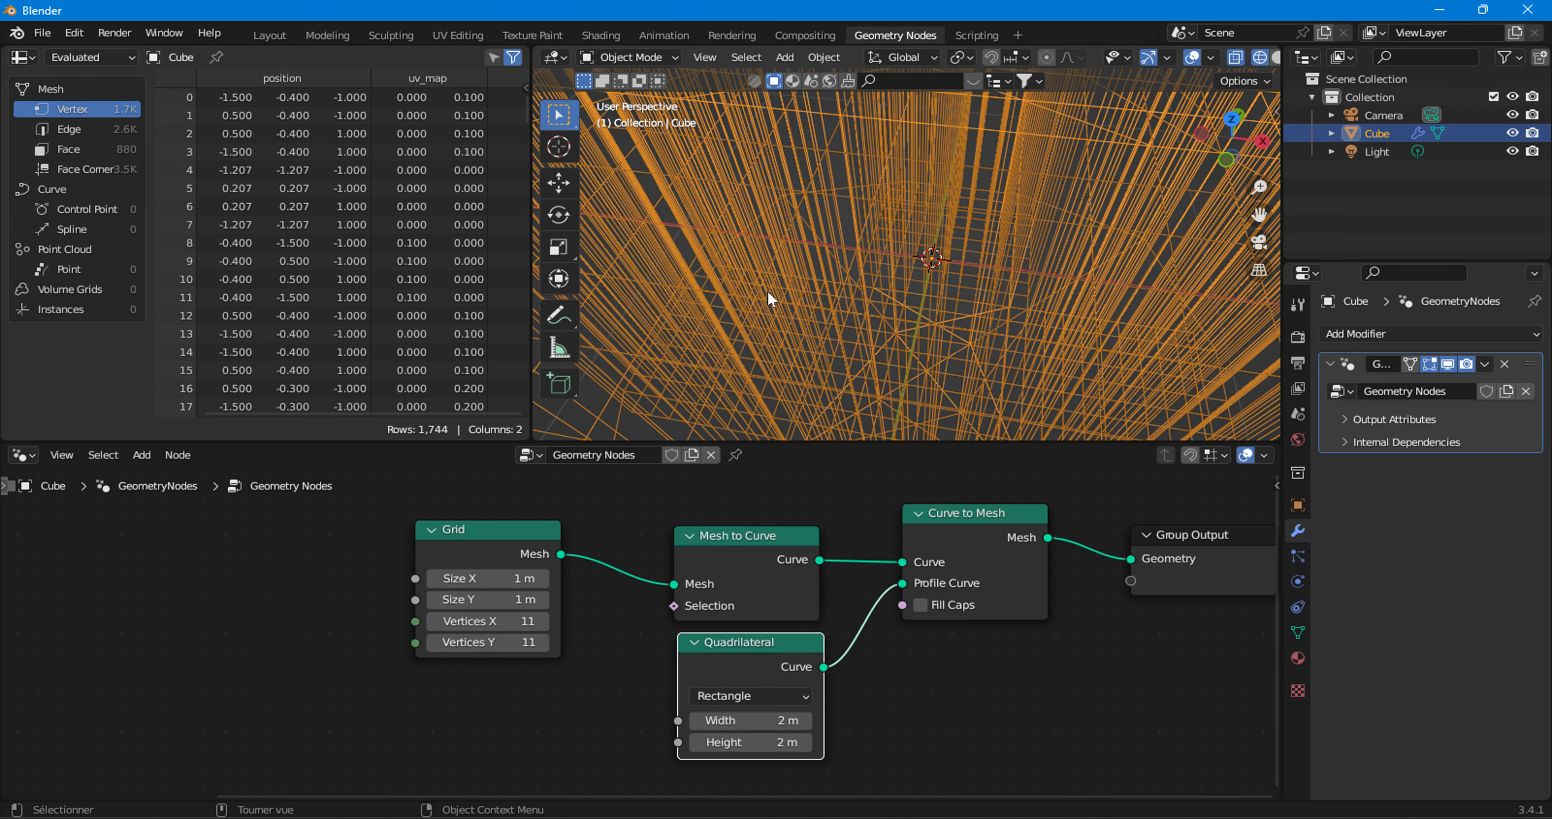
- Set the Quadrilateral profile's width and height to 0.1 m
scroll(846, 223, "down", 5)
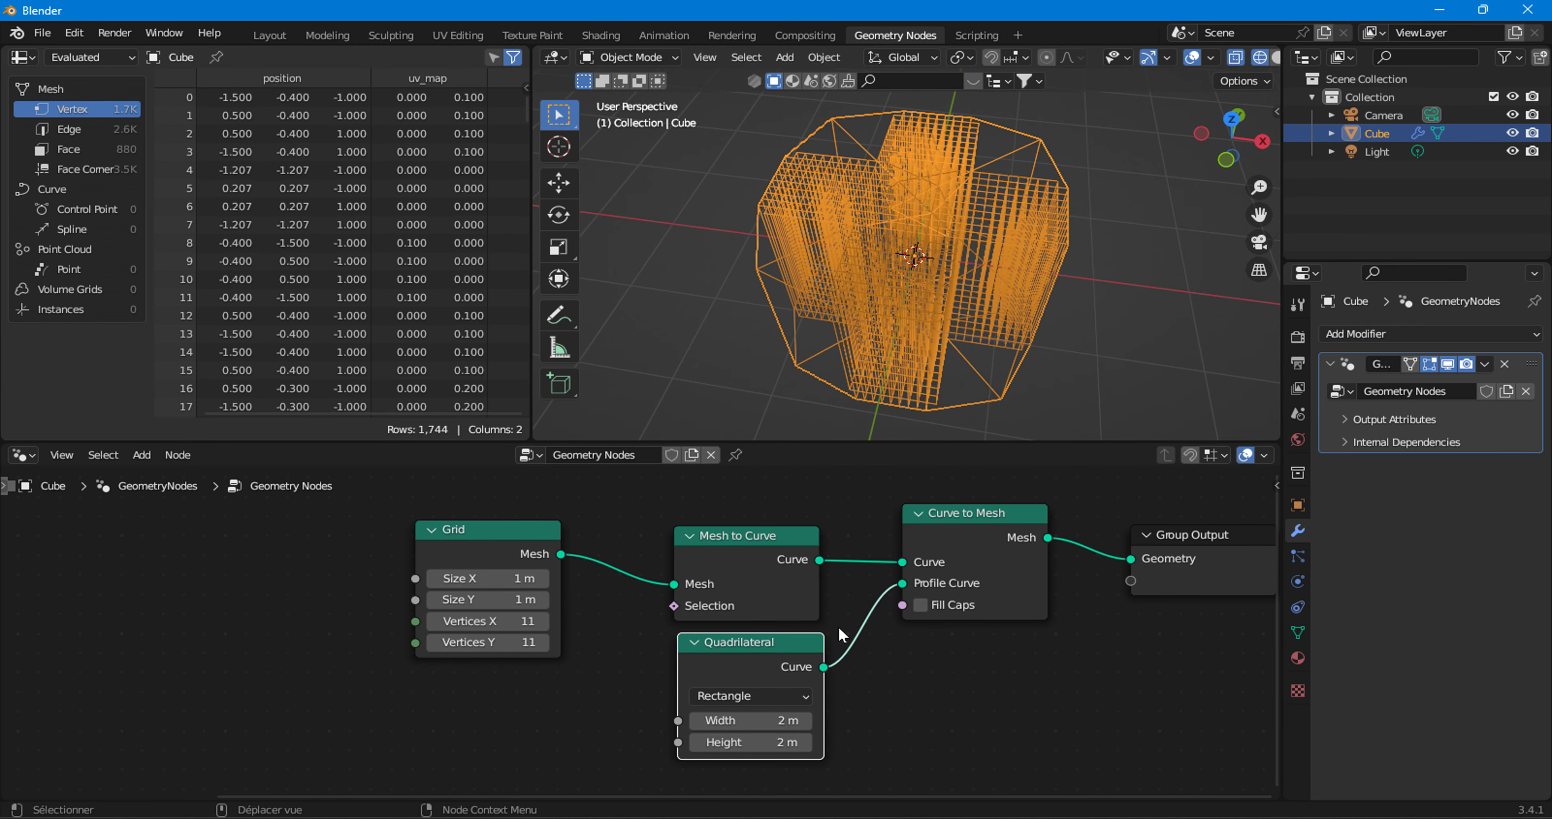
scroll(834, 702, "up", 1)
scroll(831, 704, "up", 1)
left_click_drag(782, 680, 717, 702)
scroll(1236, 65, "down", 2)
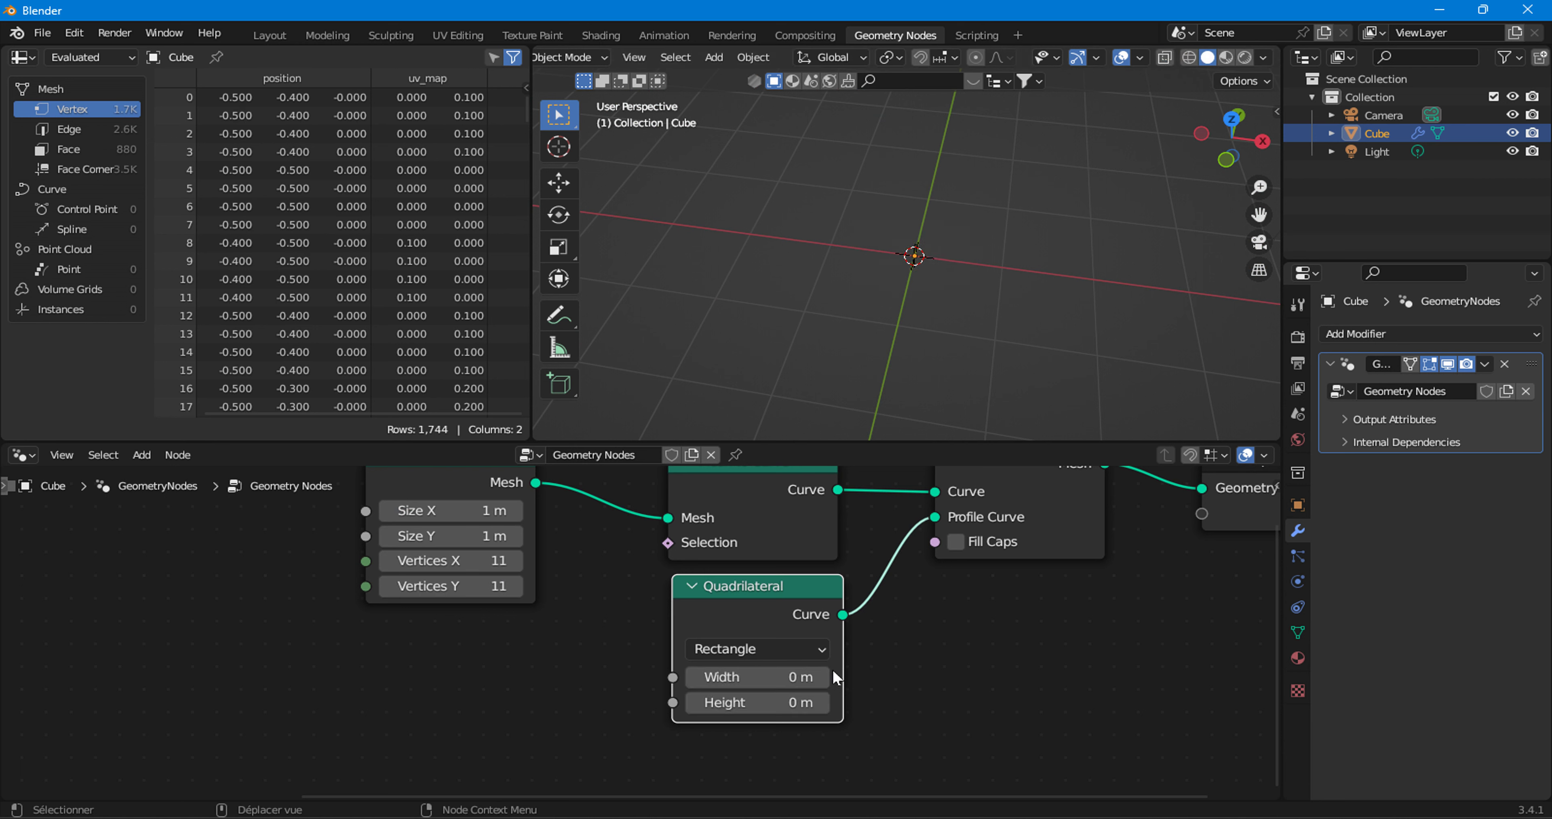
left_click(822, 676)
type(".1")
left_click(822, 702)
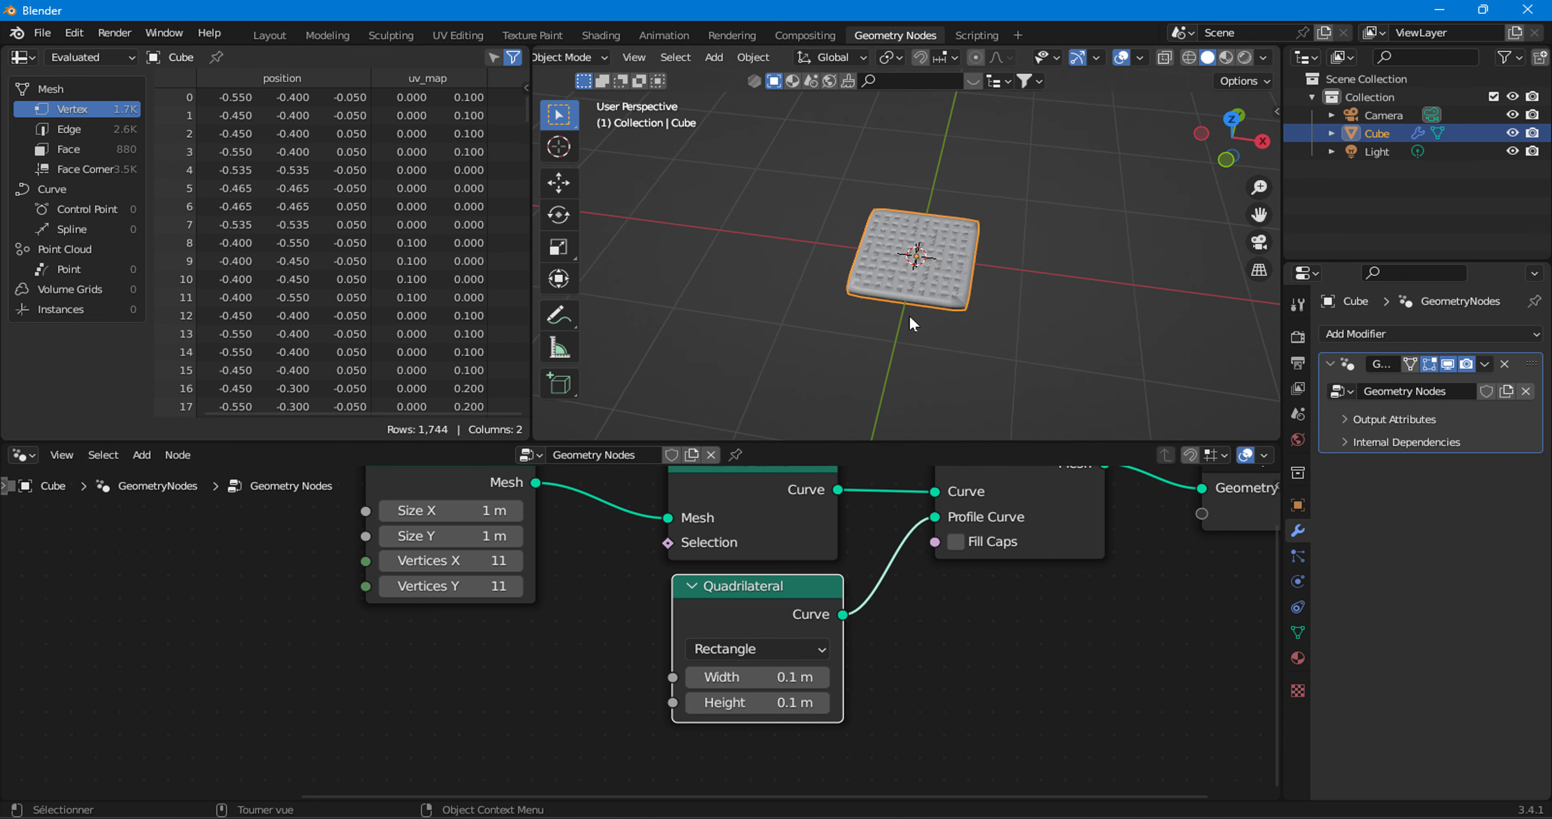
scroll(906, 345, "up", 5)
mouse_move(906, 346)
middle_mouse_down()
mouse_move(954, 355)
mouse_move(978, 292)
mouse_move(939, 321)
middle_mouse_up()
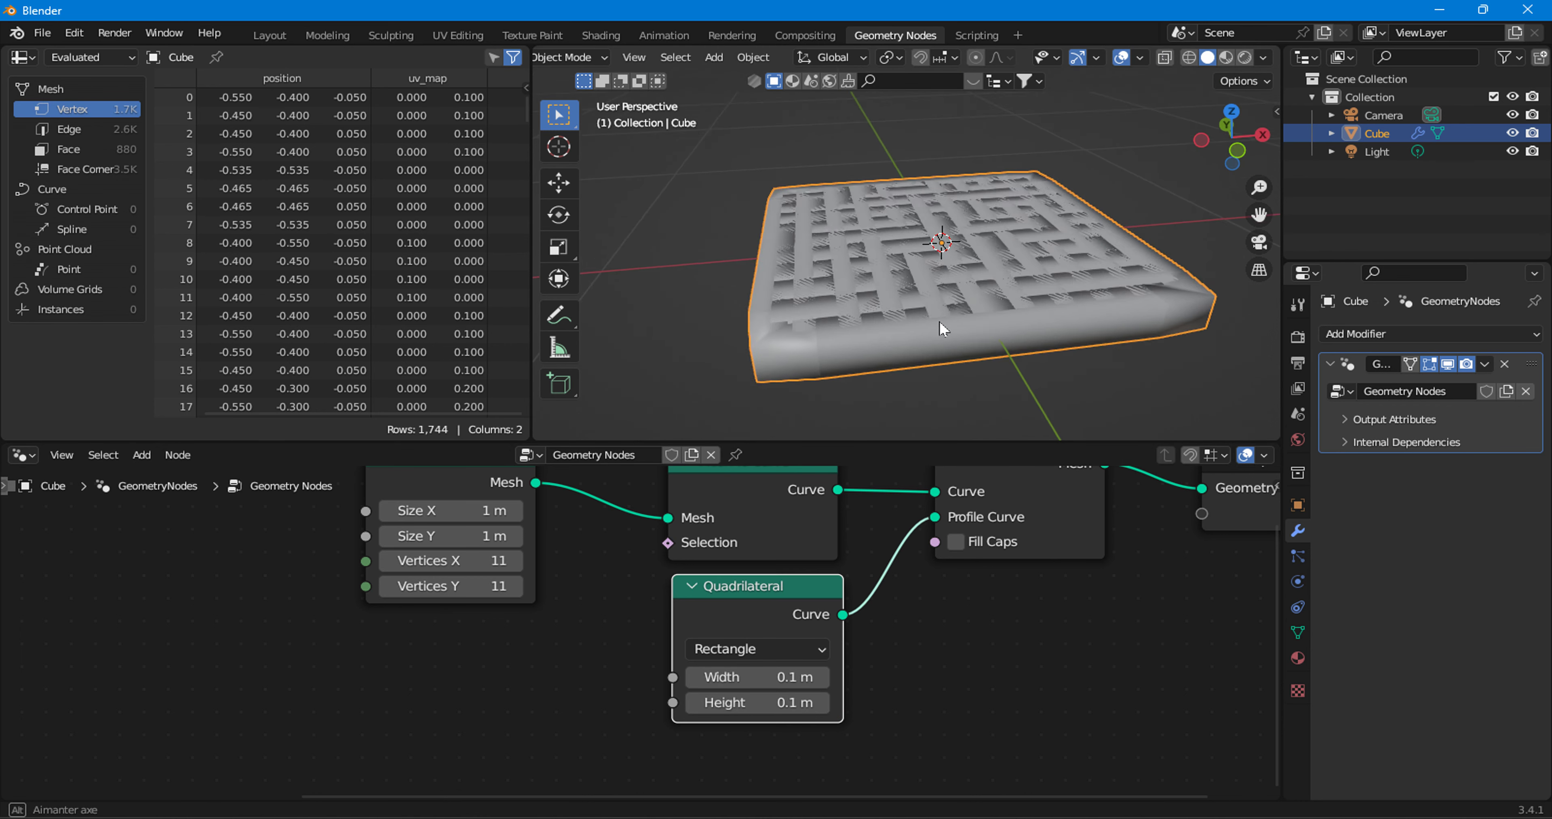
scroll(753, 668, "down", 1)
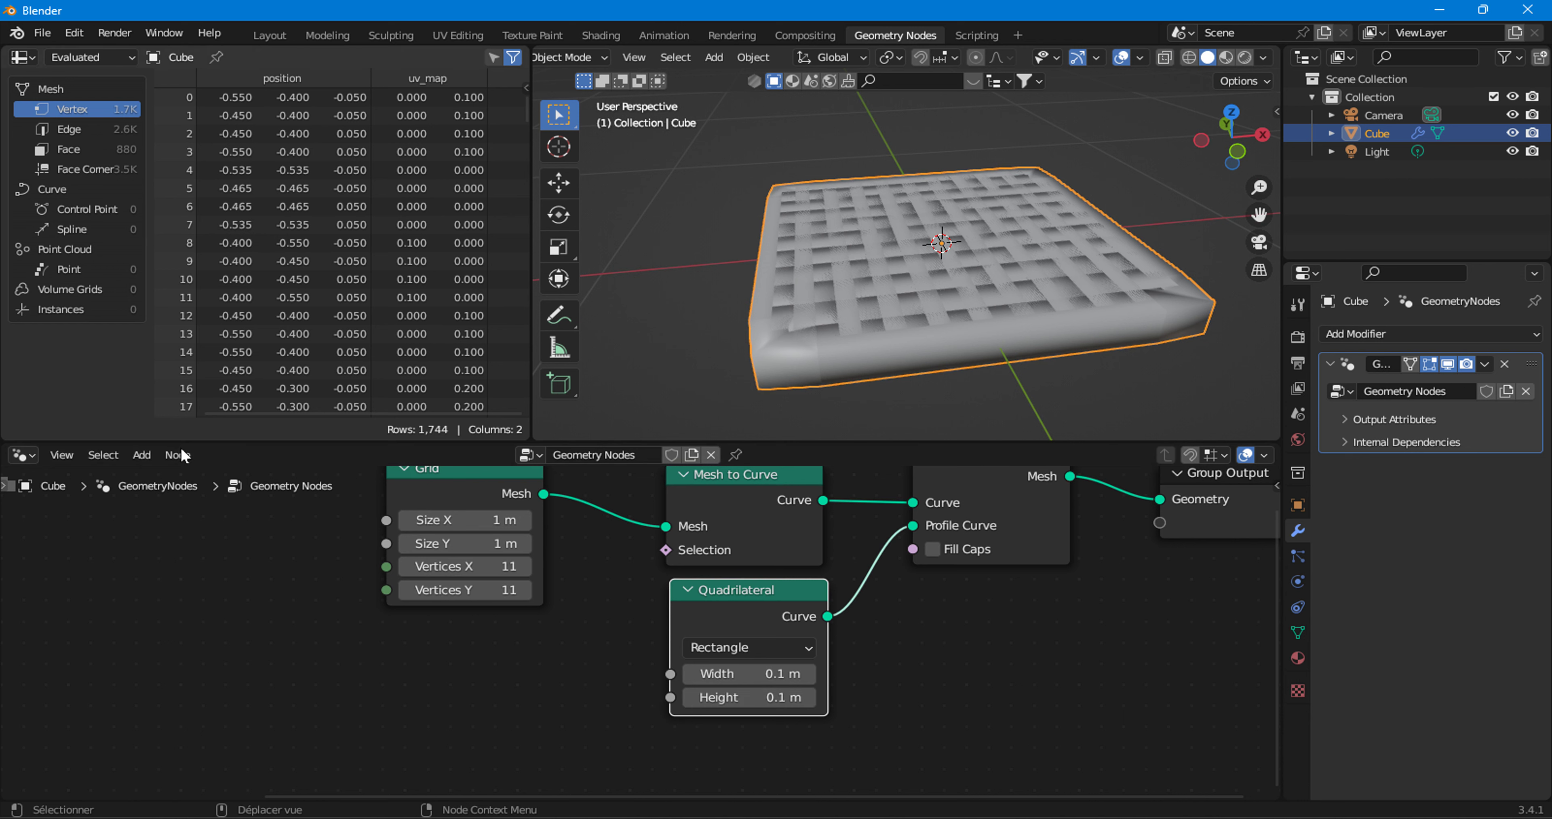
- Add a Math Divide node computing 1 / 42.2 and link it to the Quadrilateral Width
left_click(142, 455)
mouse_move(194, 116)
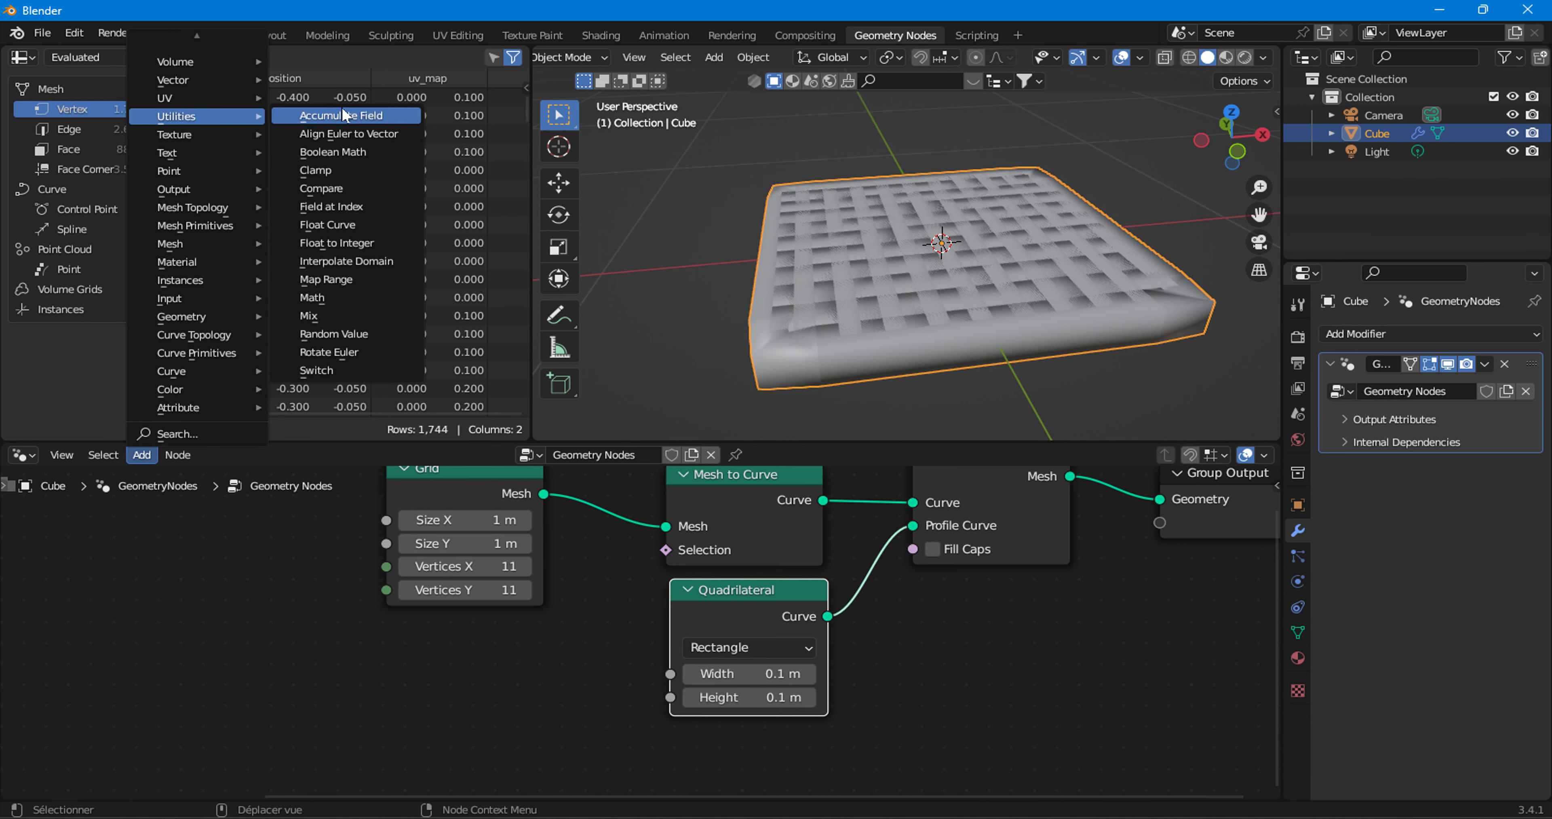
left_click(355, 297)
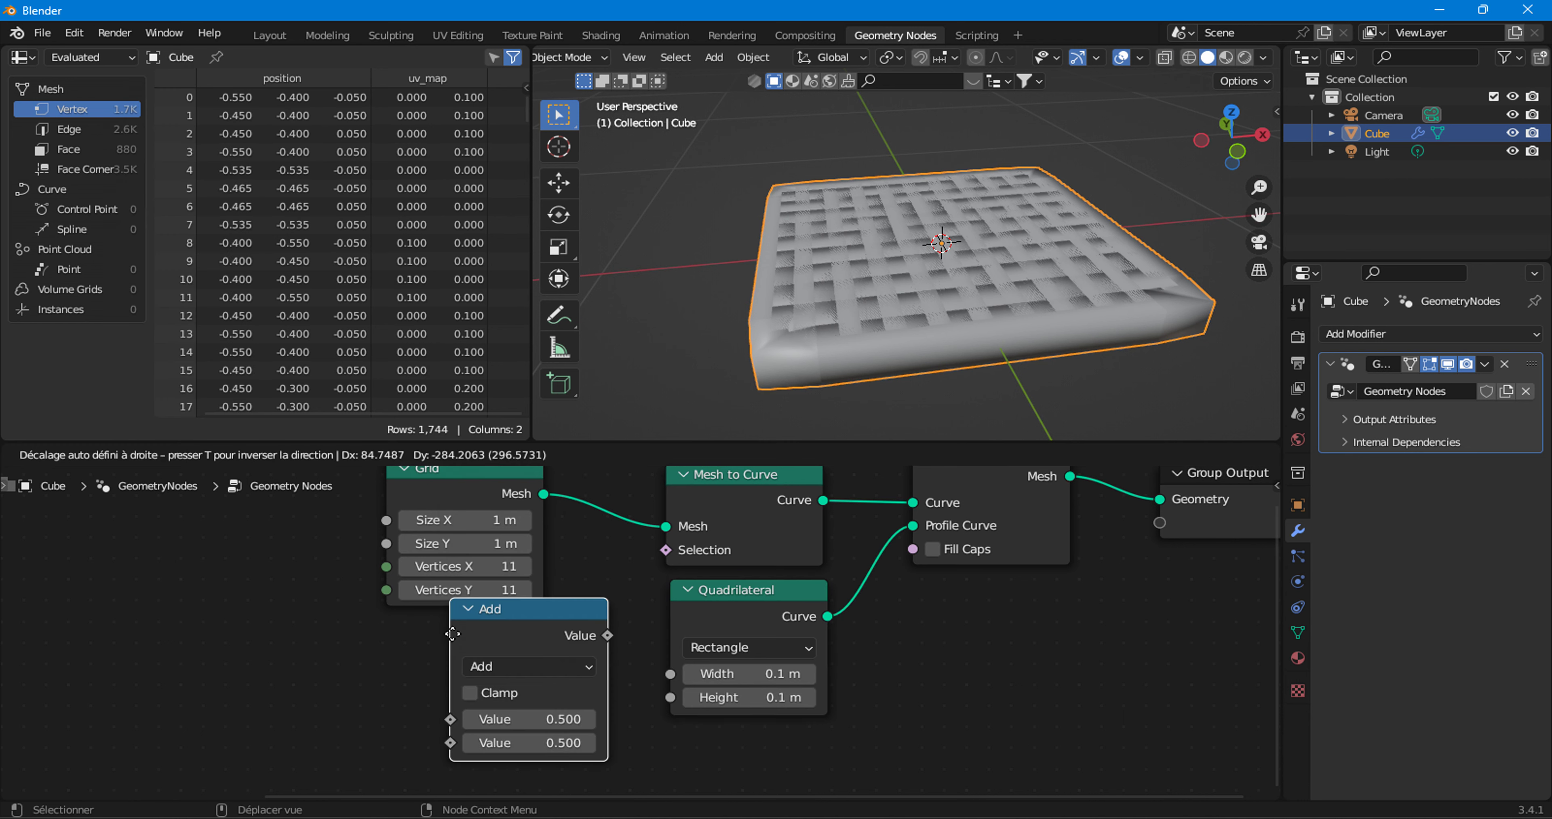
left_click(395, 651)
left_click_drag(536, 672, 670, 673)
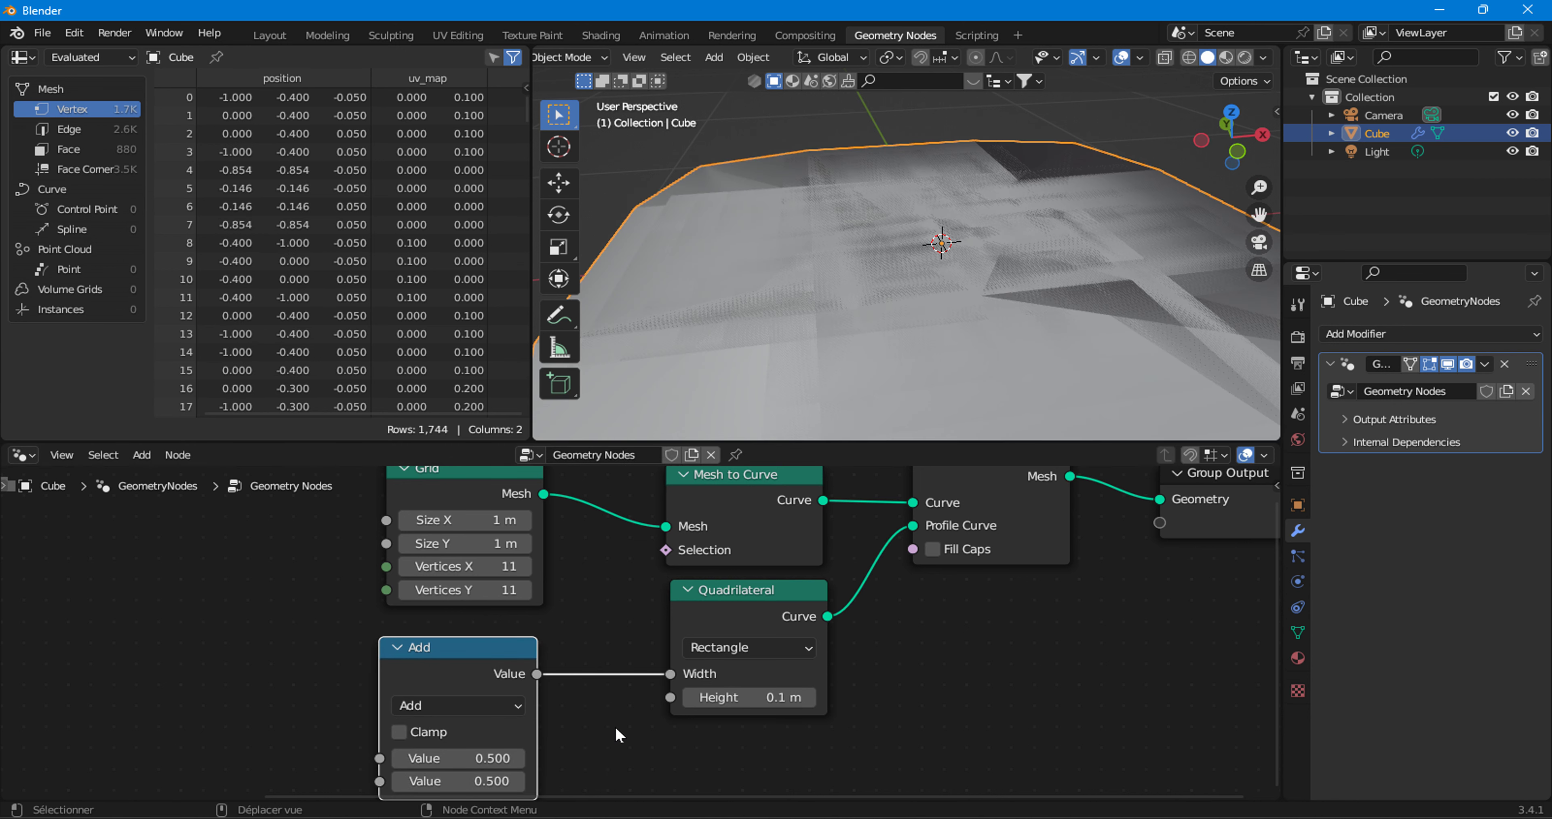
middle_click_drag(624, 725, 614, 674)
left_click(448, 655)
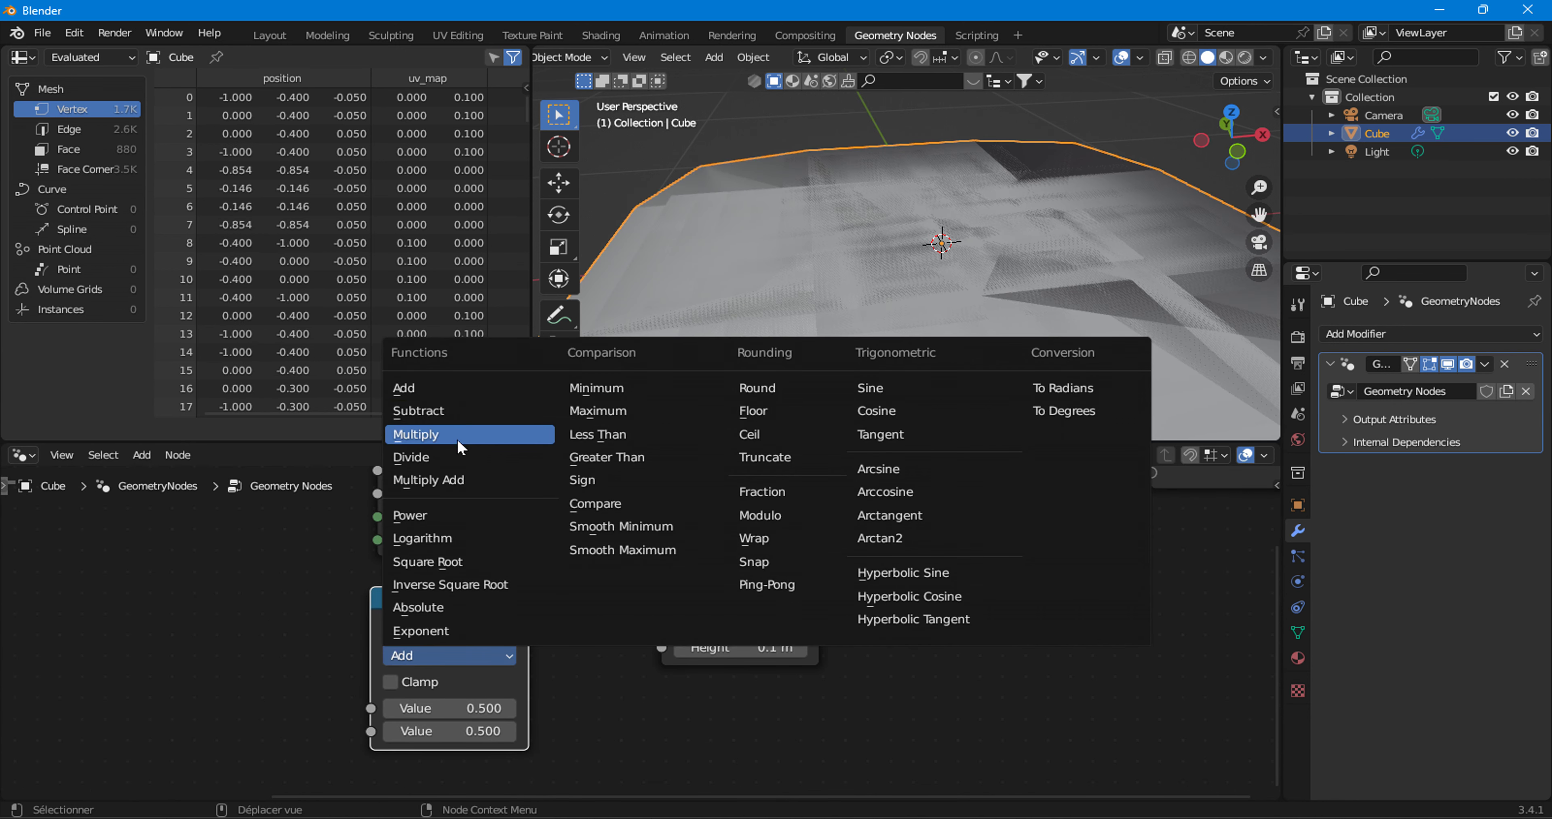
left_click(449, 457)
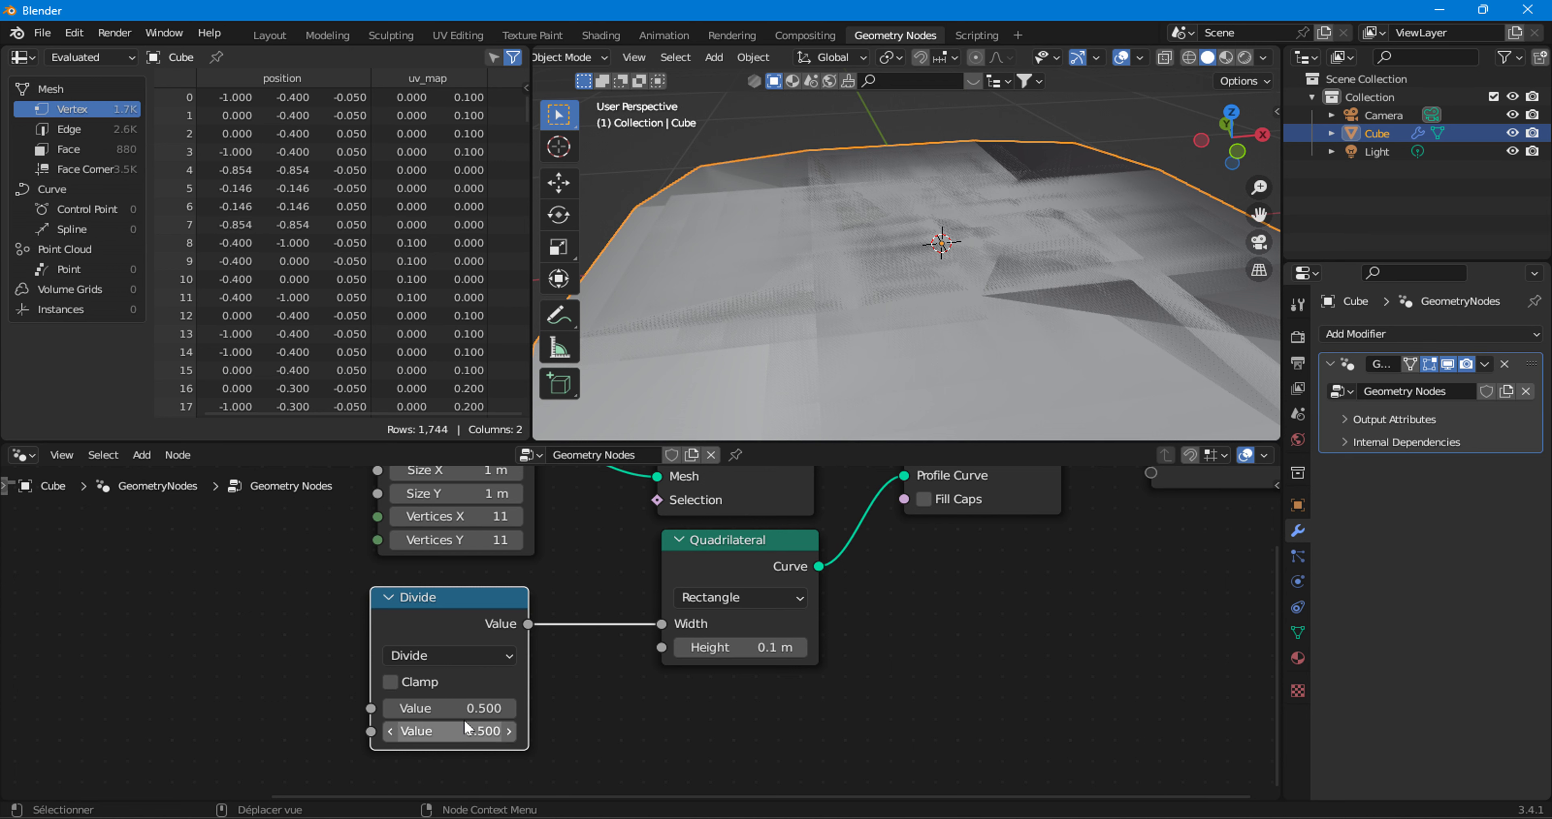
left_click(467, 711)
type("1")
key("Return")
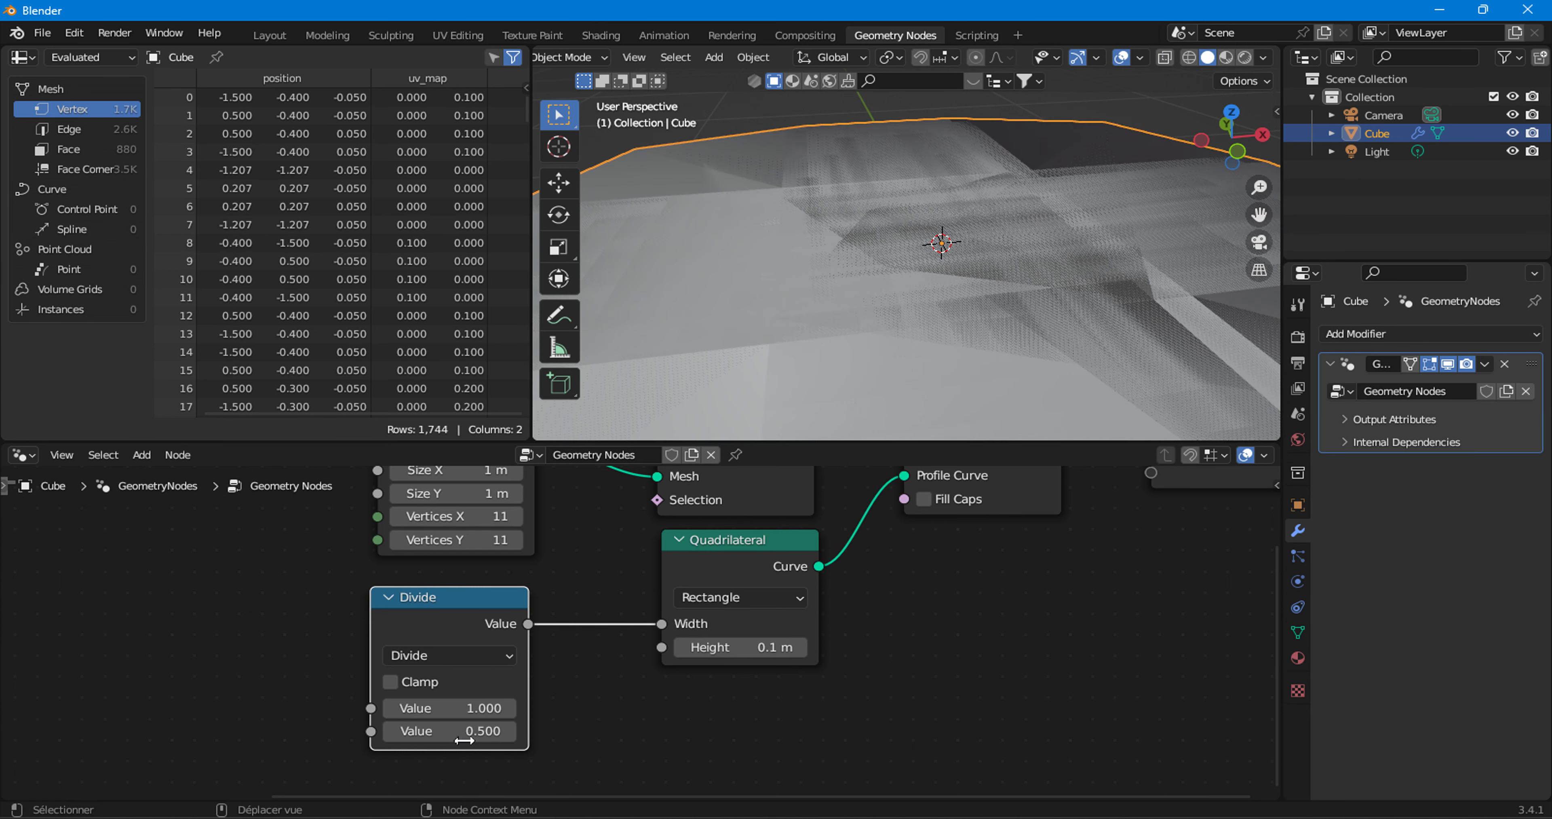
mouse_move(482, 730)
left_mouse_down()
mouse_move(542, 730)
mouse_move(486, 730)
left_mouse_up()
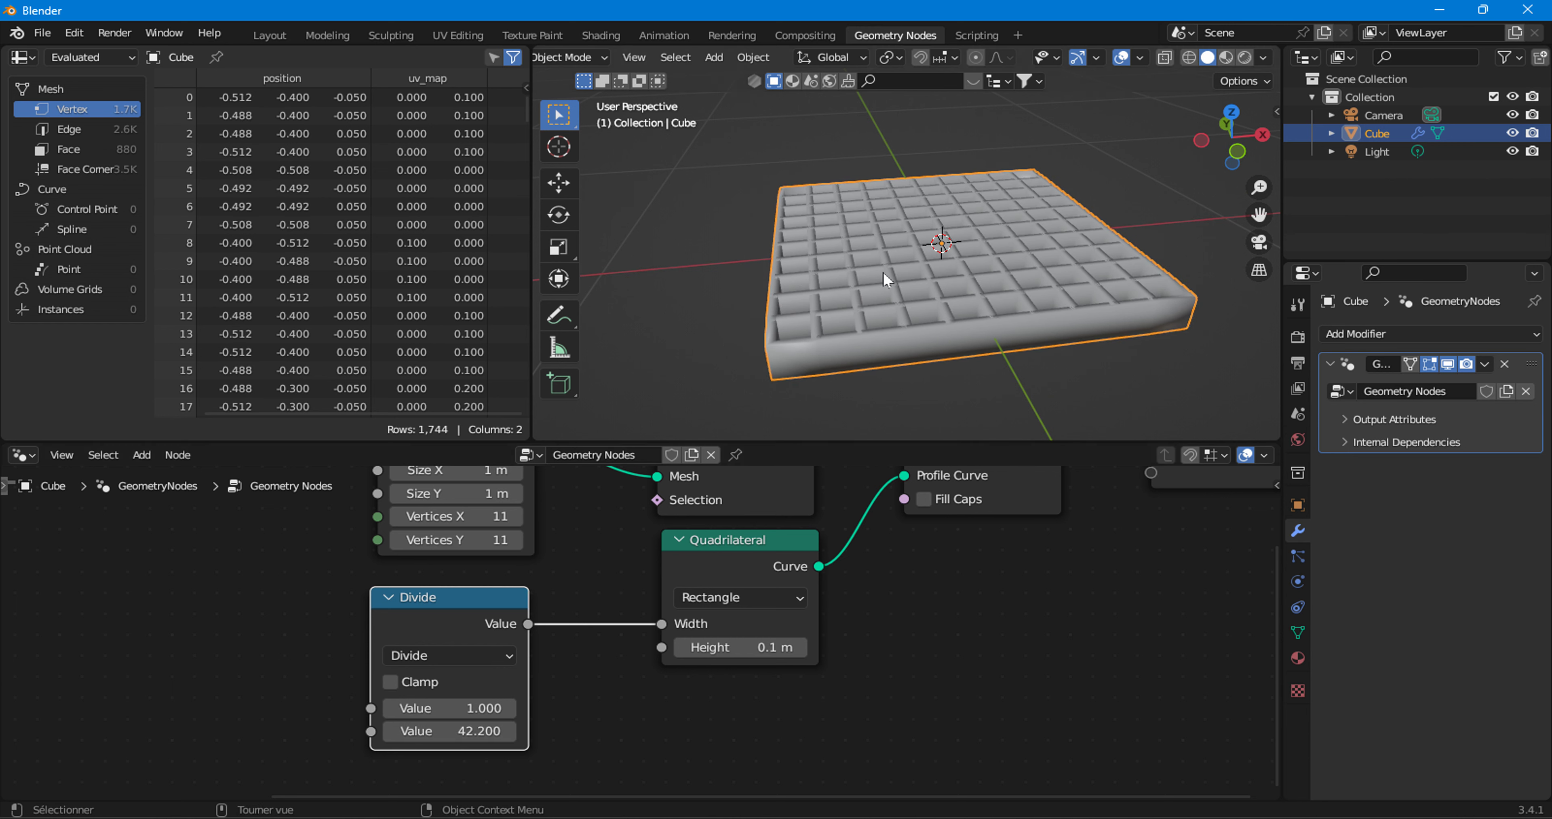
left_click_drag(474, 617, 259, 608)
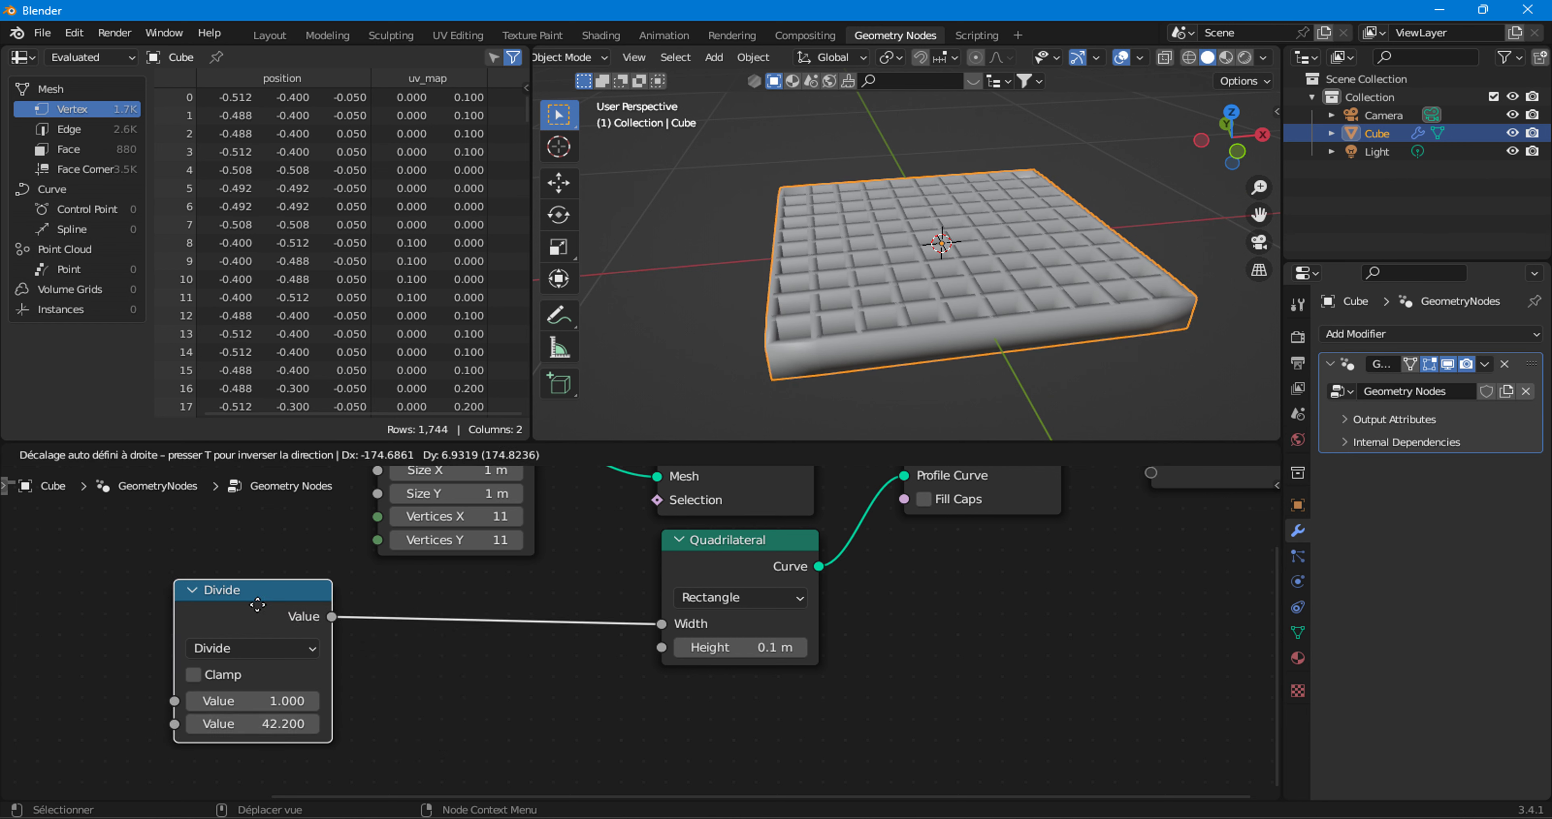
- Duplicate the Divide node and link the copy to the Quadrilateral Height
key("shift+d")
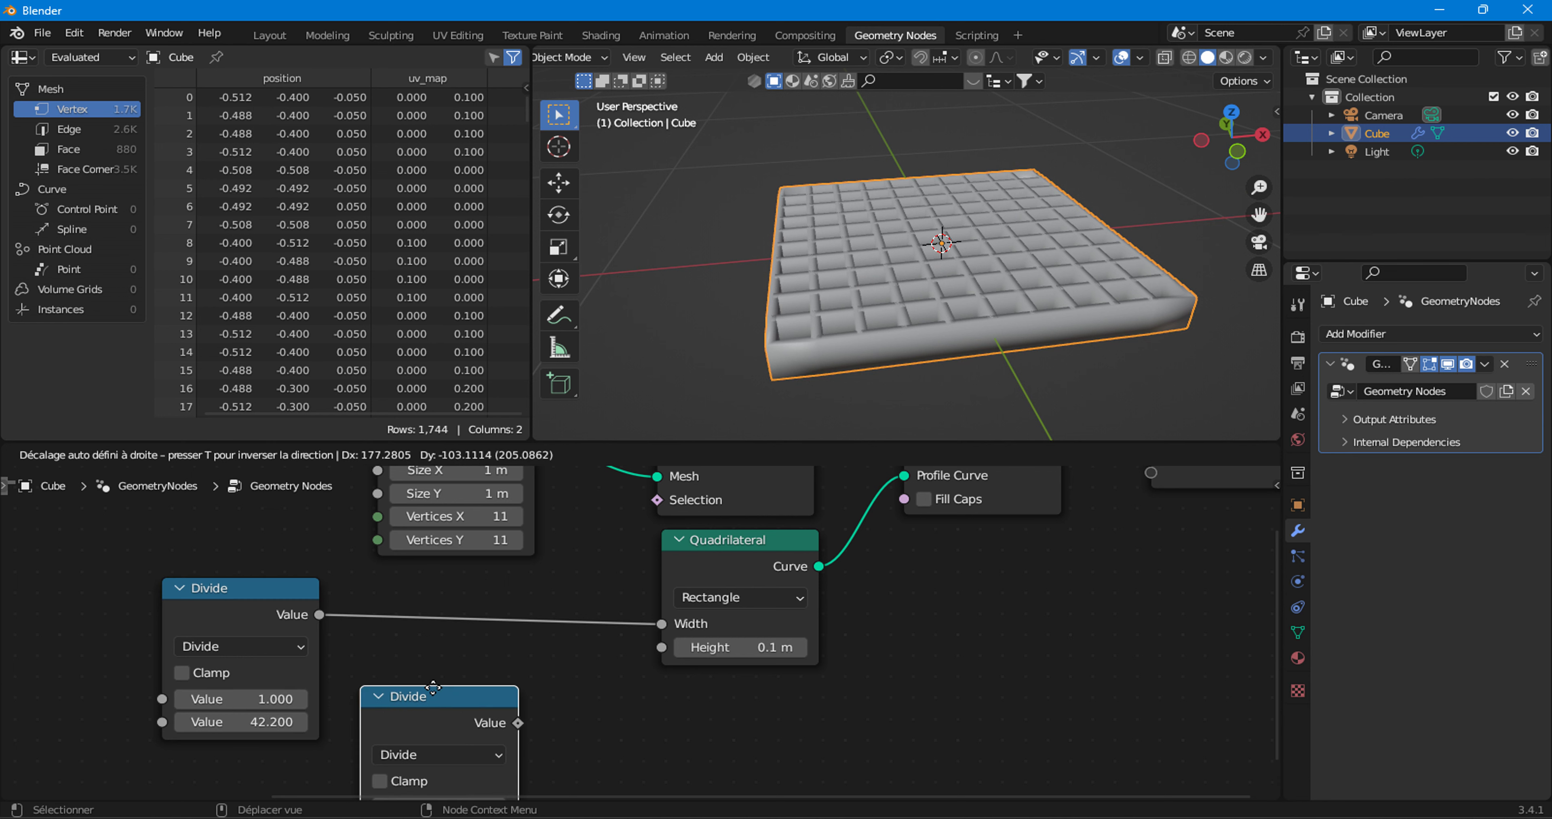
left_click(426, 689)
left_click_drag(488, 693, 673, 649)
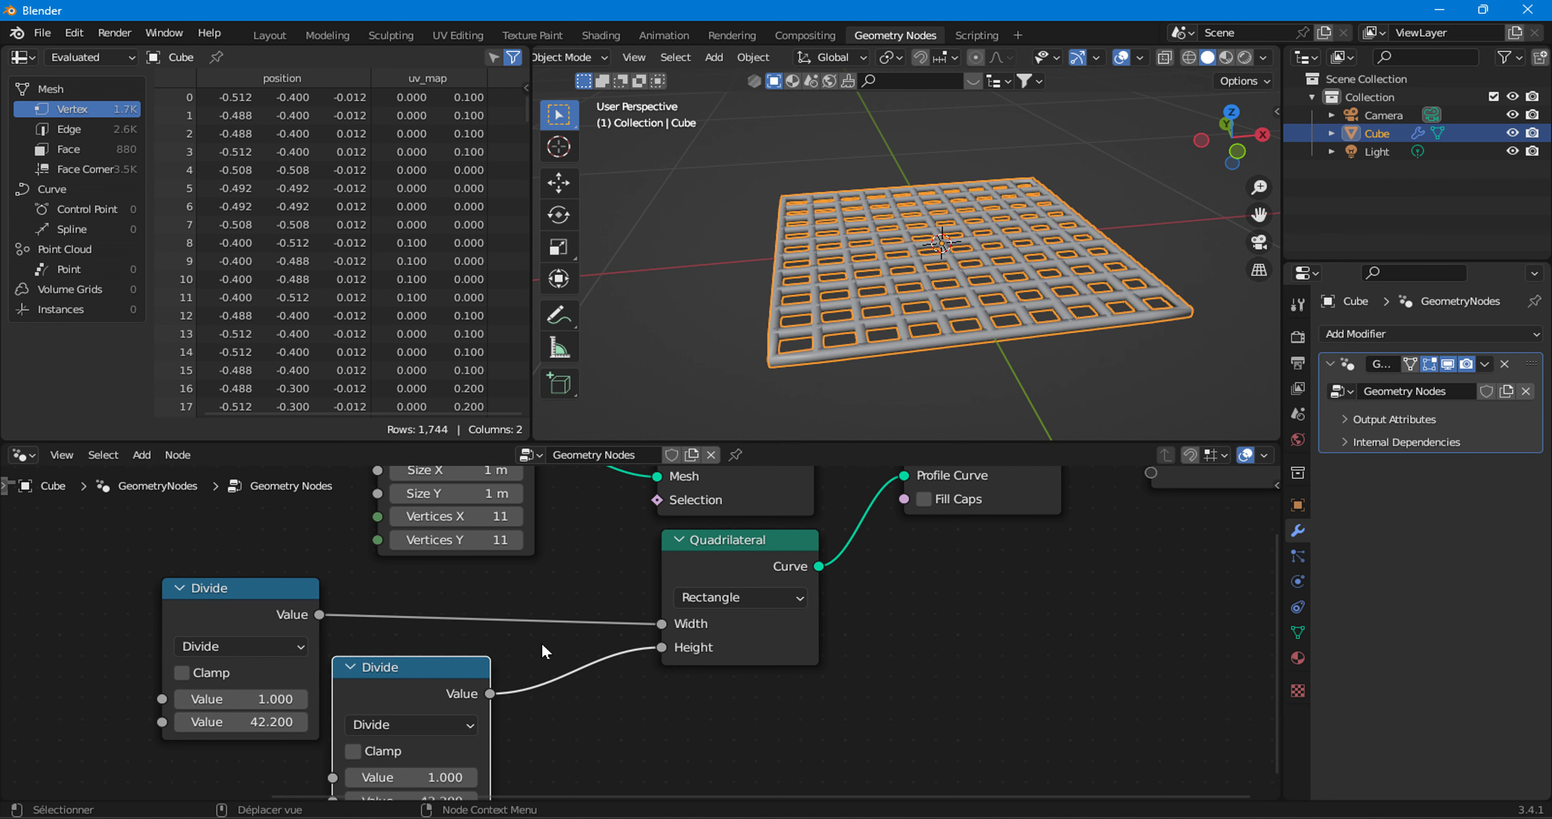
middle_click_drag(895, 215, 960, 249)
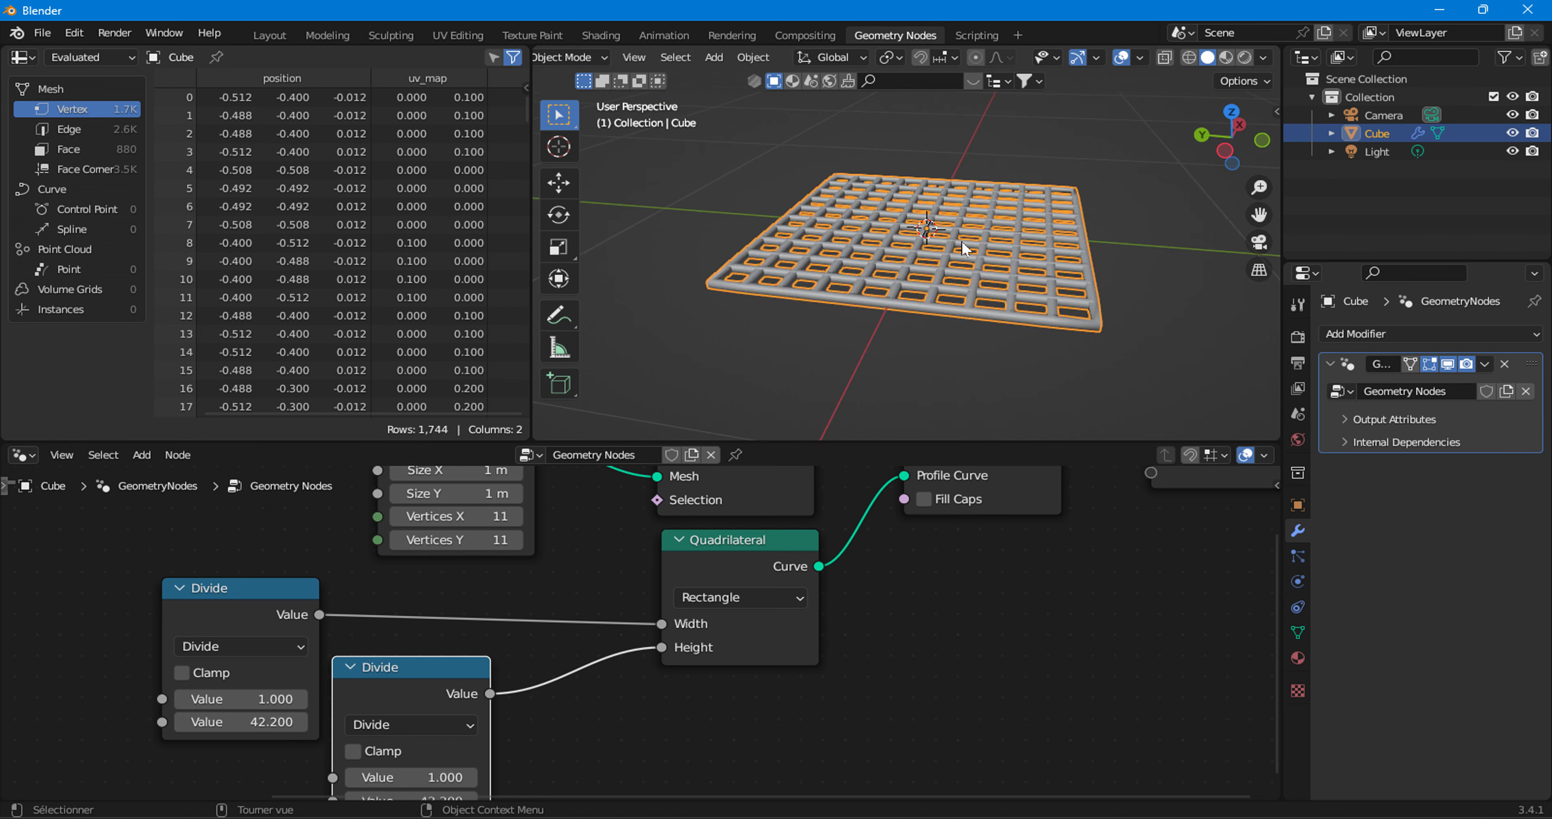
scroll(813, 285, "up", 5)
scroll(813, 285, "down", 3)
middle_click_drag(843, 292, 864, 295)
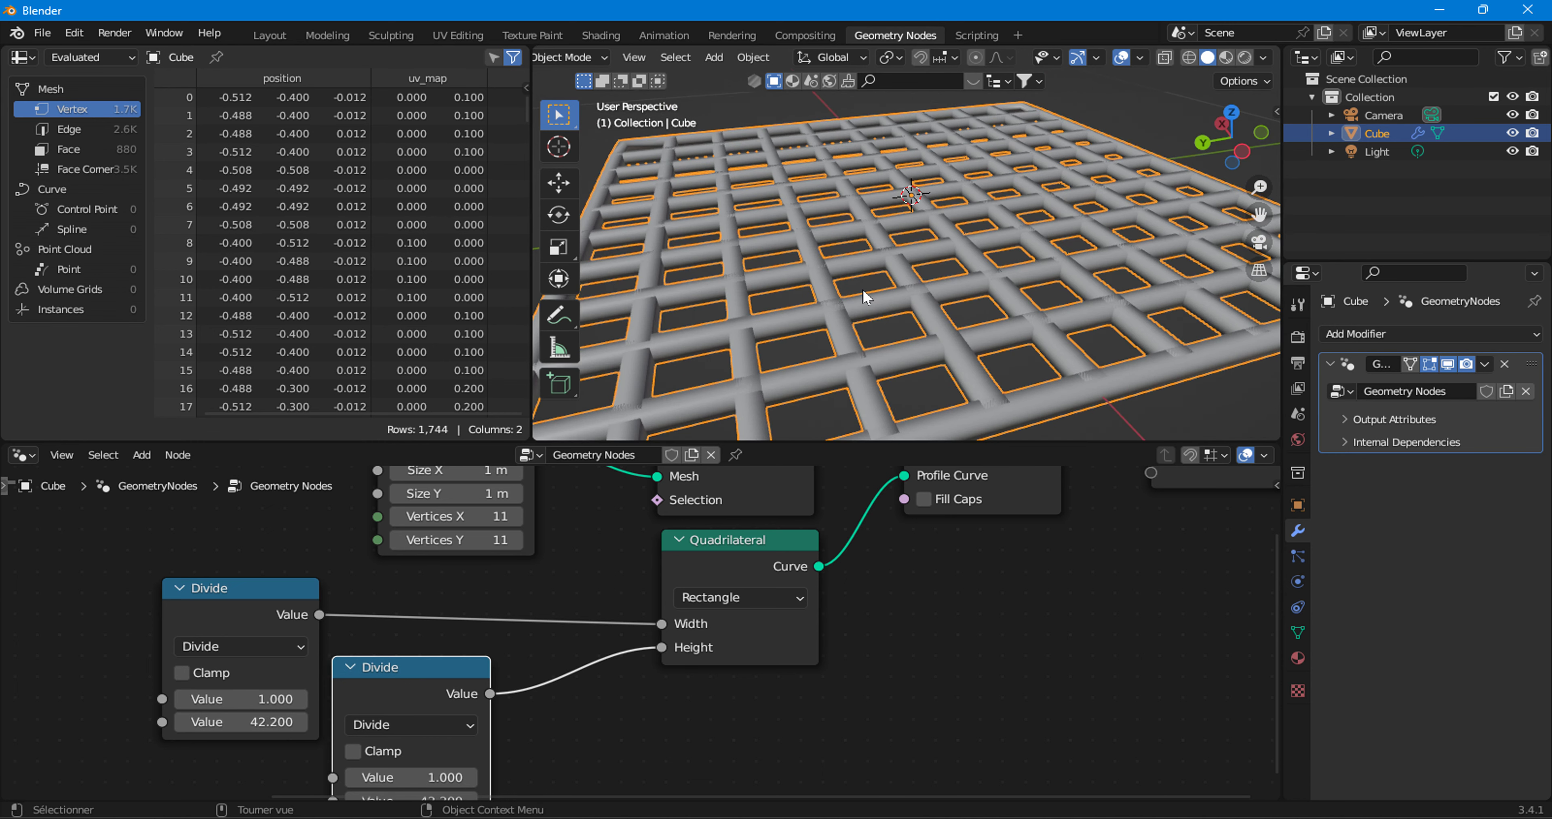
scroll(864, 295, "down", 2)
scroll(587, 778, "down", 1)
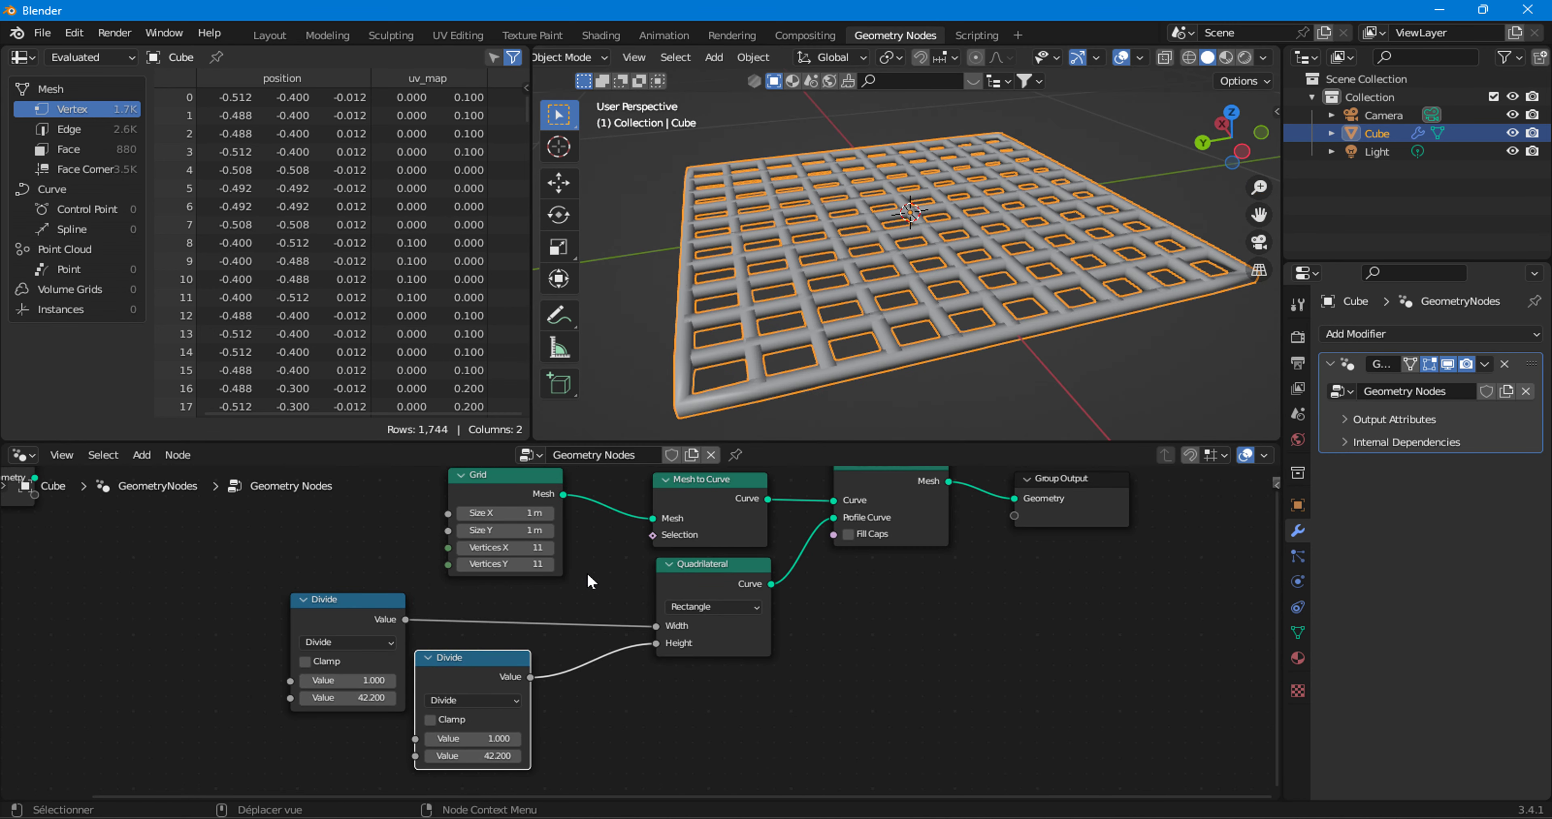
- Reduce the Grid's Vertices X and set the Divide divisors to 38.1 and 28.2
scroll(578, 663, "down", 1)
left_click(434, 533)
left_click(434, 533)
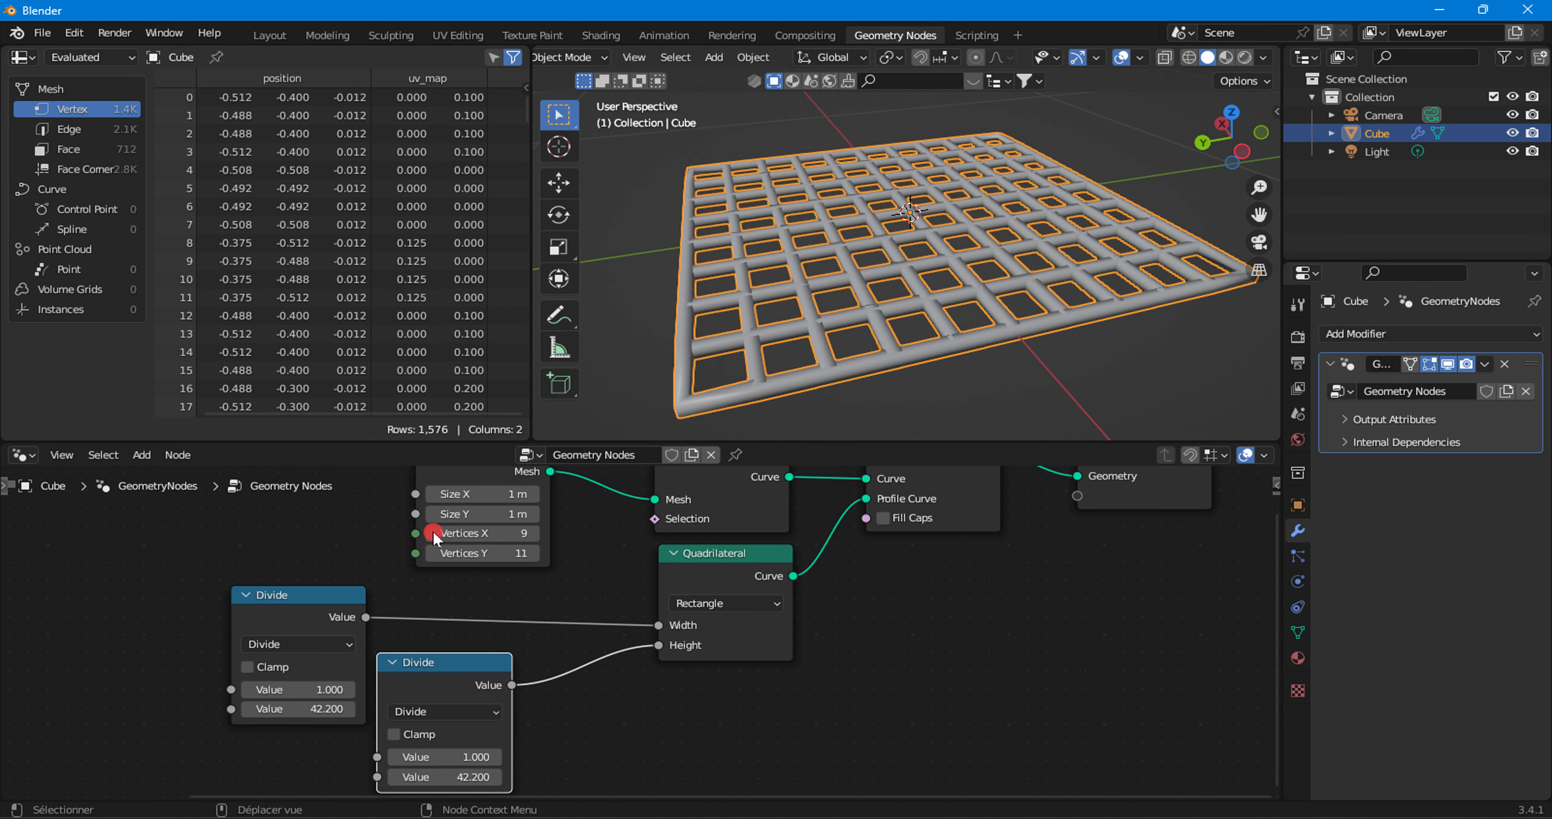
left_click(434, 534)
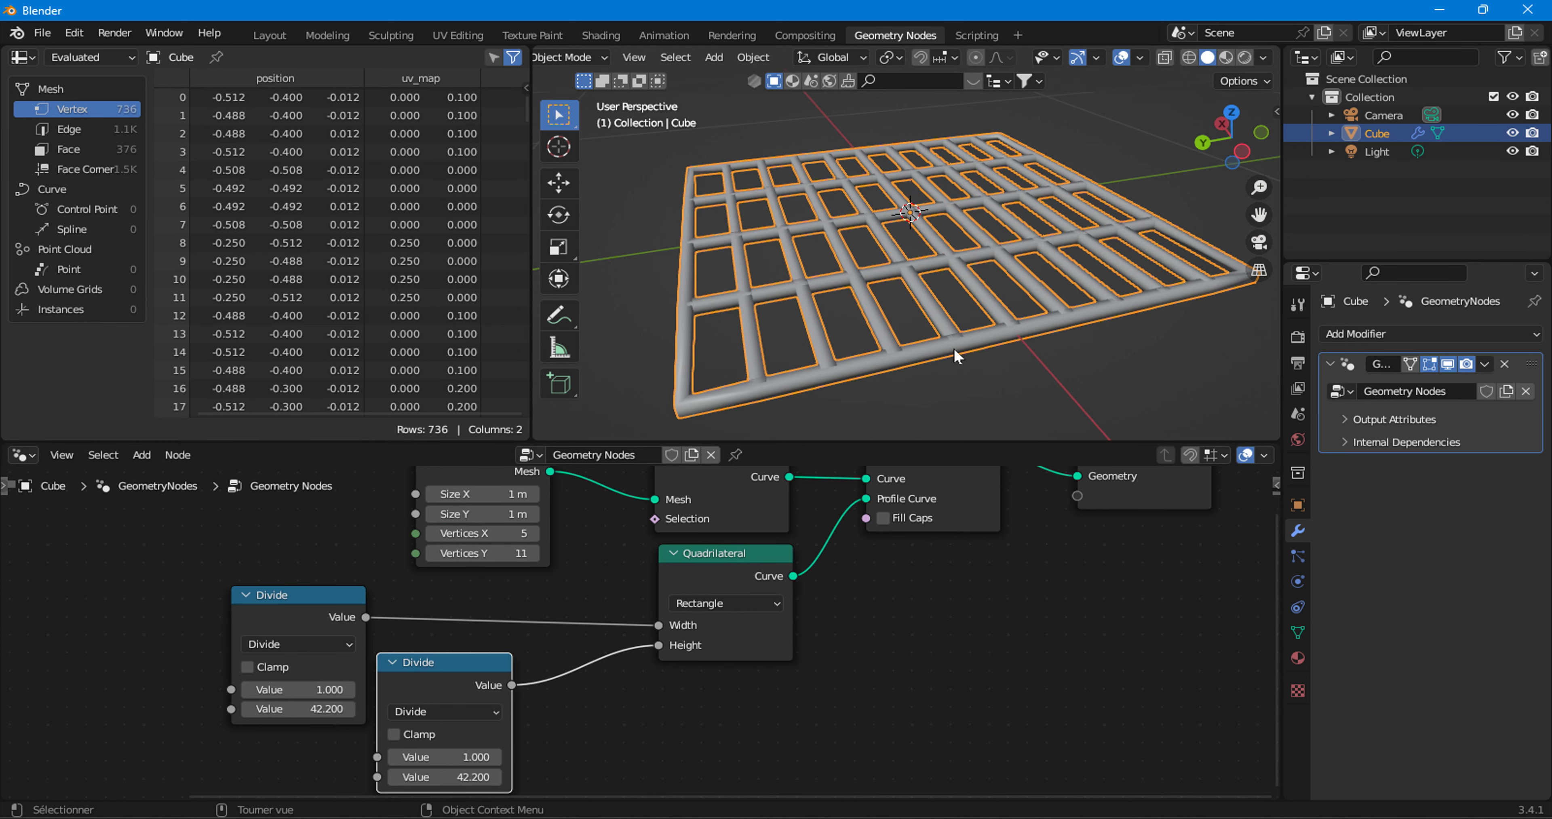
middle_click_drag(956, 355, 1067, 325)
scroll(593, 709, "down", 4, "shift")
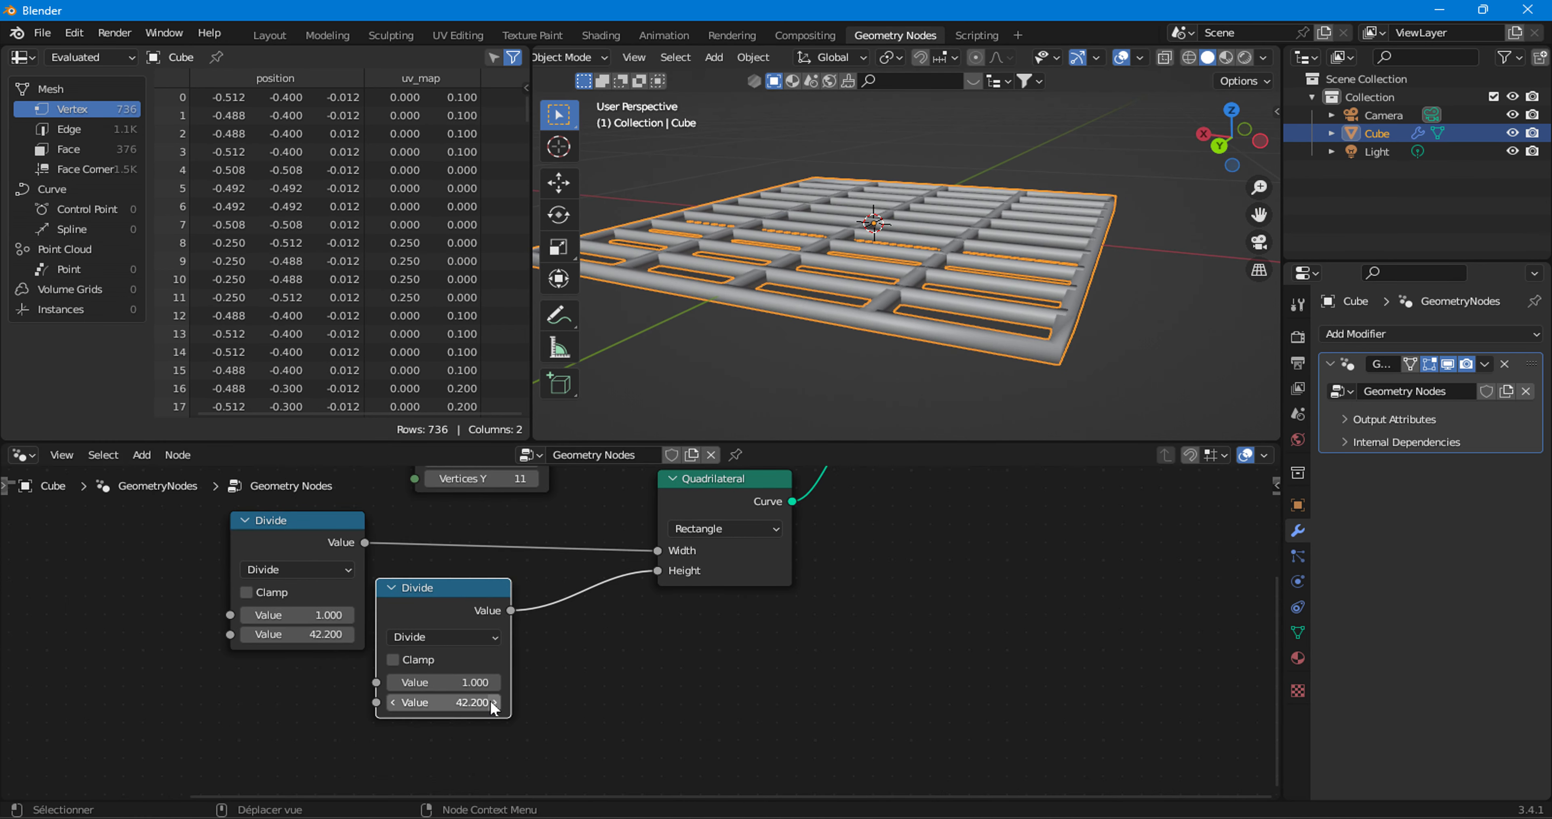
mouse_move(458, 702)
left_mouse_down()
mouse_move(421, 702)
mouse_move(444, 702)
left_mouse_up()
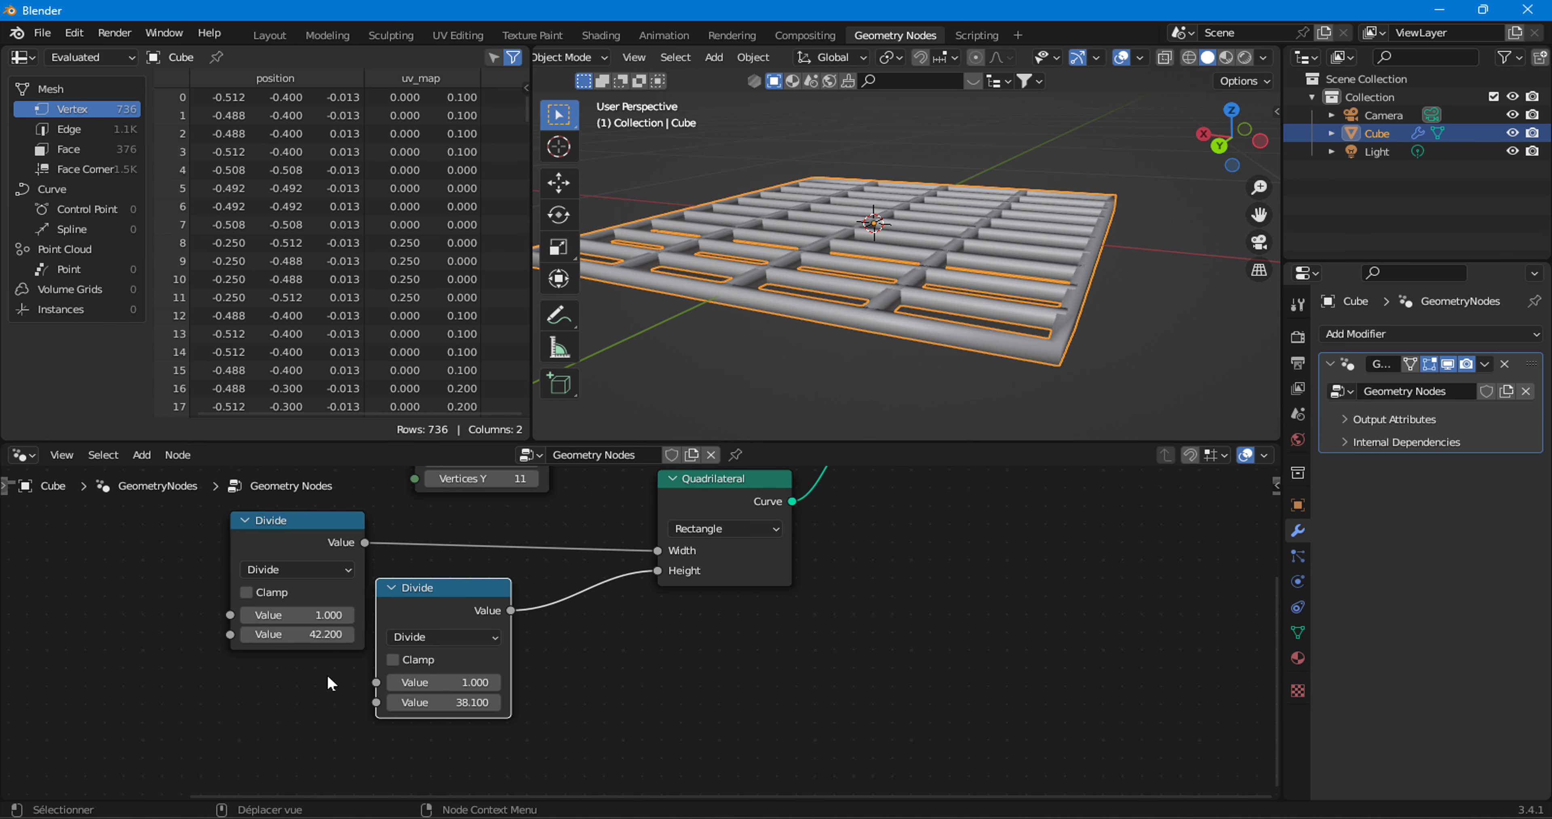
left_click_drag(301, 634, 199, 634)
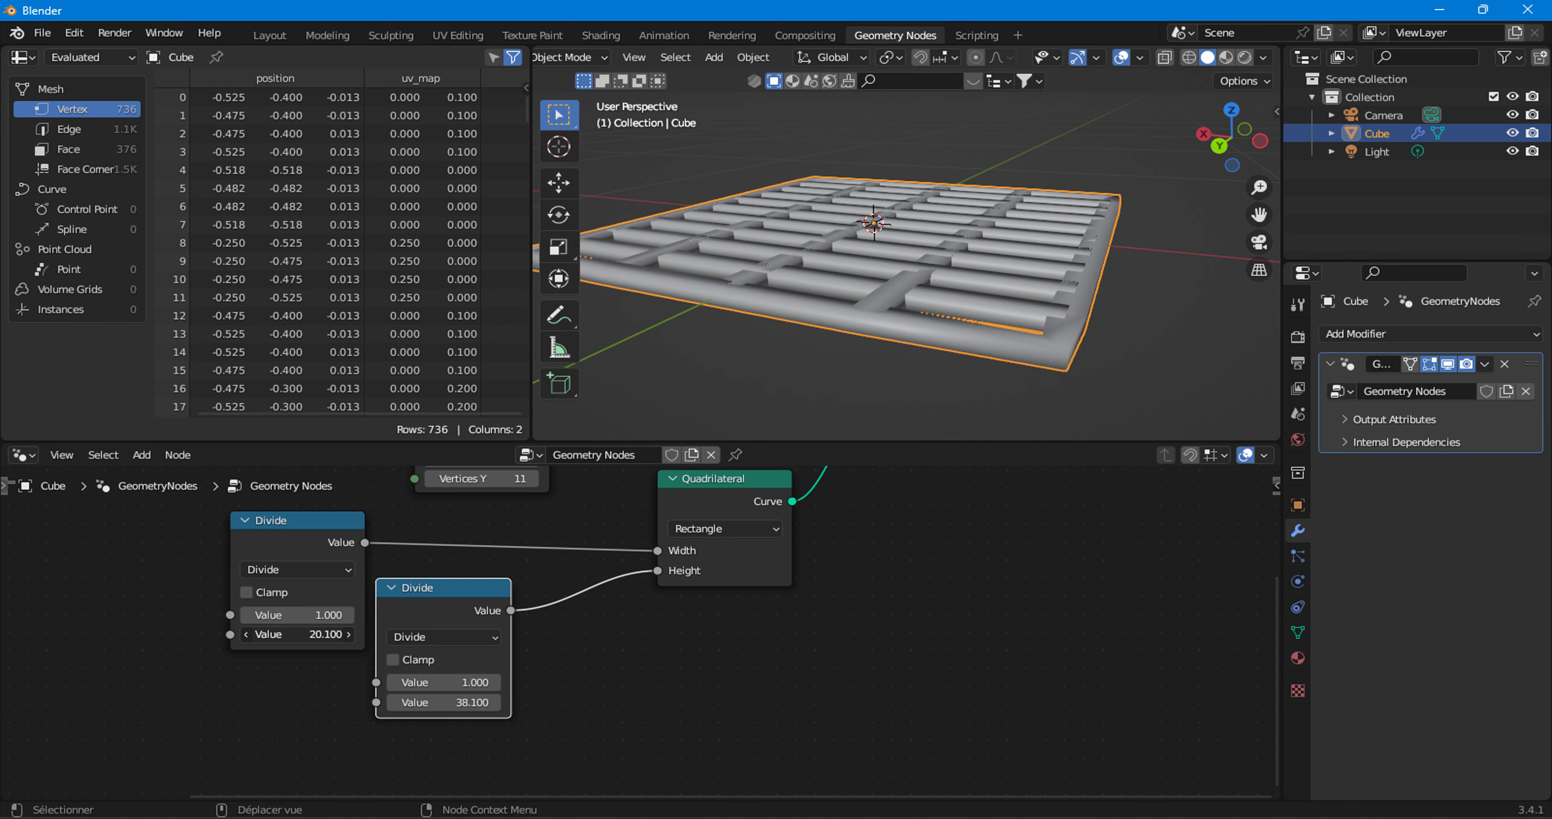
left_click_drag(199, 634, 238, 634)
- Stretch the Grid's Size Y to 4.2 m to lengthen the floor
mouse_move(774, 383)
middle_mouse_down()
mouse_move(1077, 290)
mouse_move(1100, 263)
middle_mouse_up()
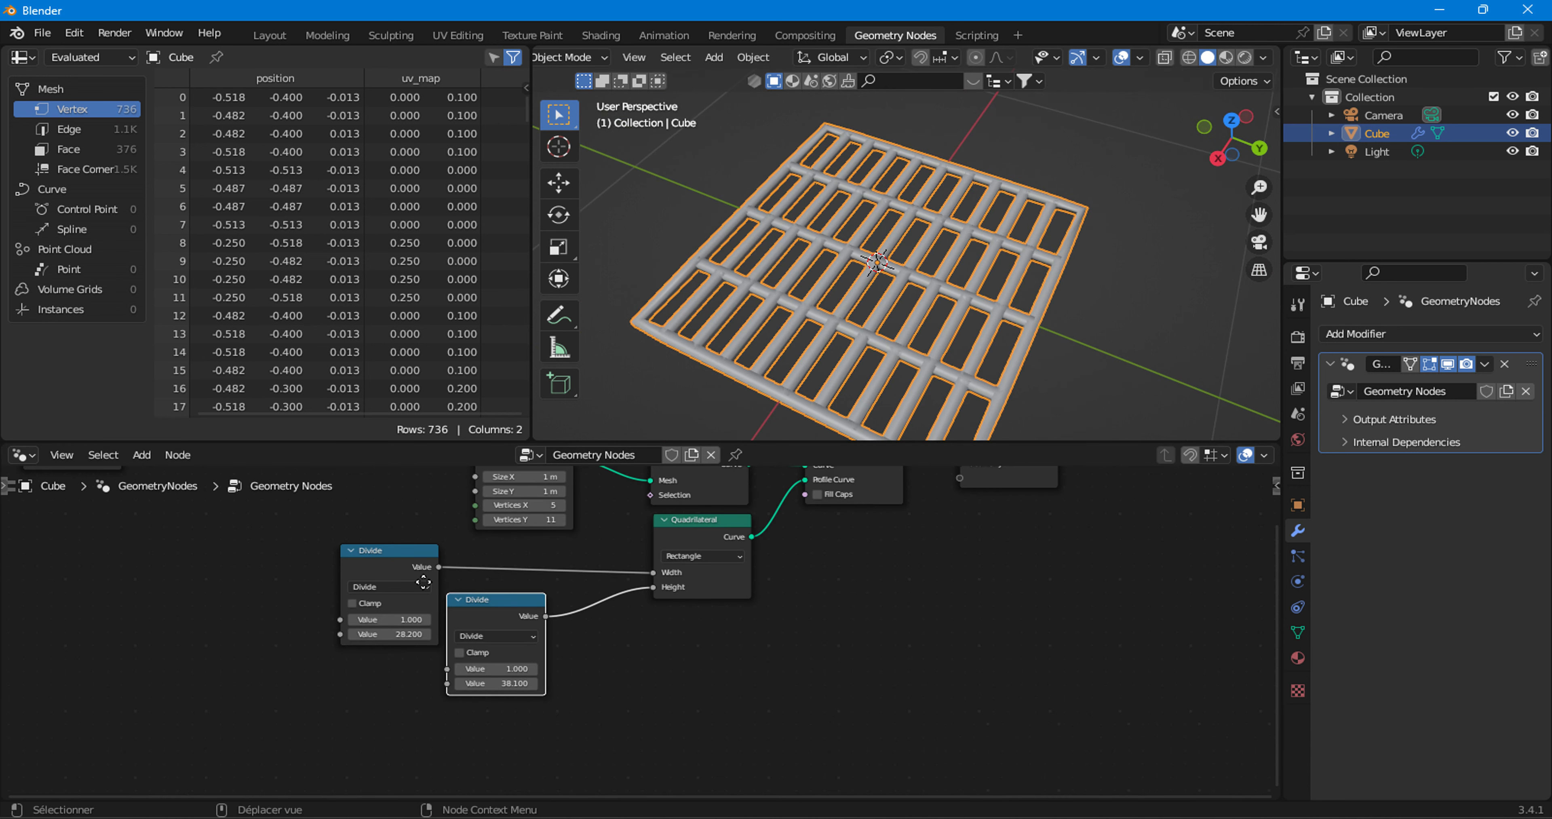
middle_click_drag(394, 575, 424, 696)
left_click_drag(512, 559, 686, 559)
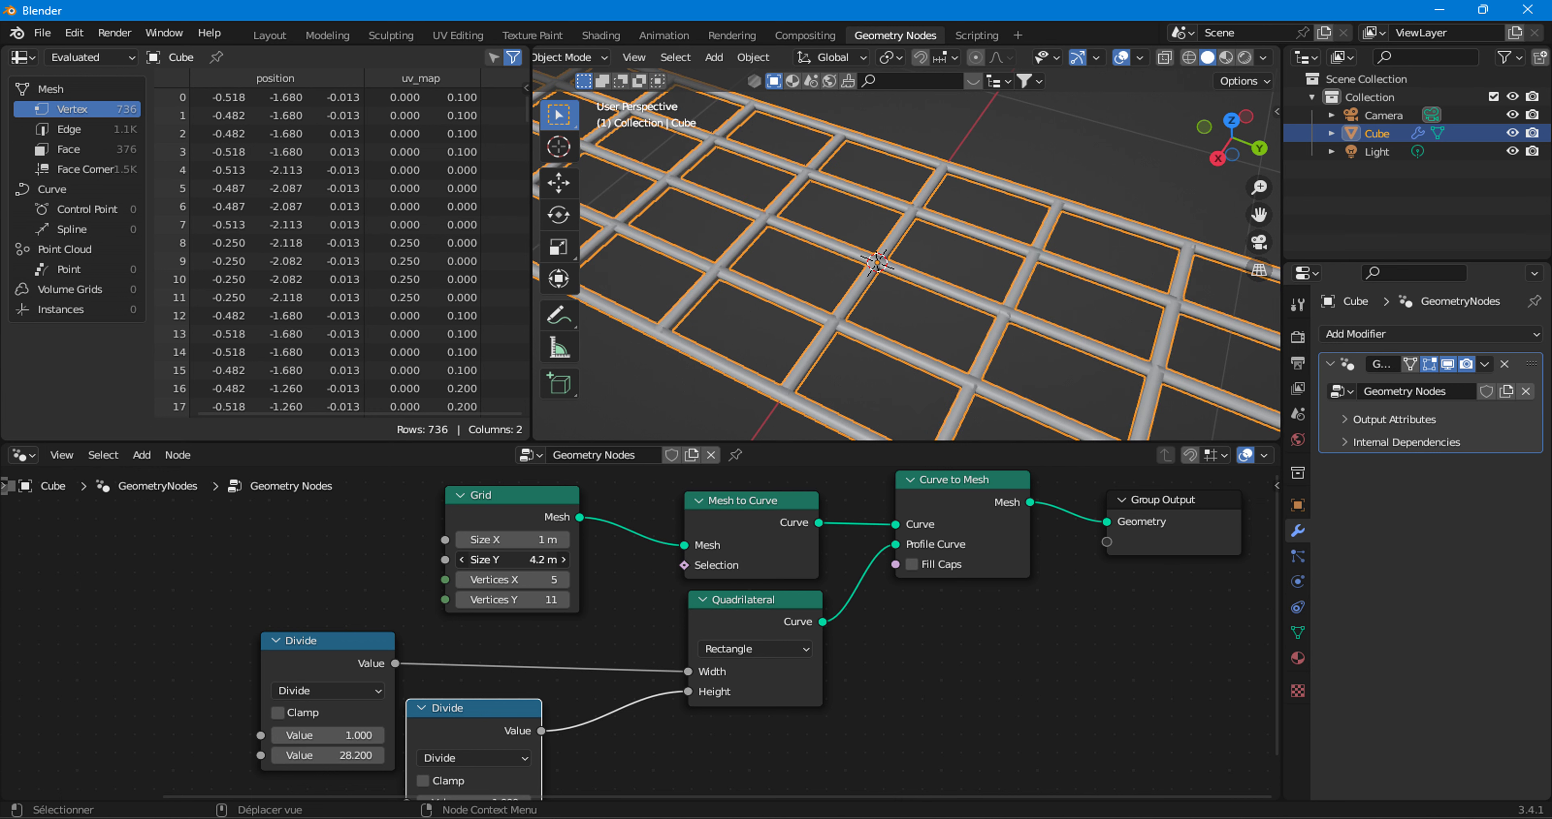
- Duplicate the Grid, Mesh to Curve, Curve to Mesh and Divide node chain, placing the copy lower-left
key("Home")
key("Home")
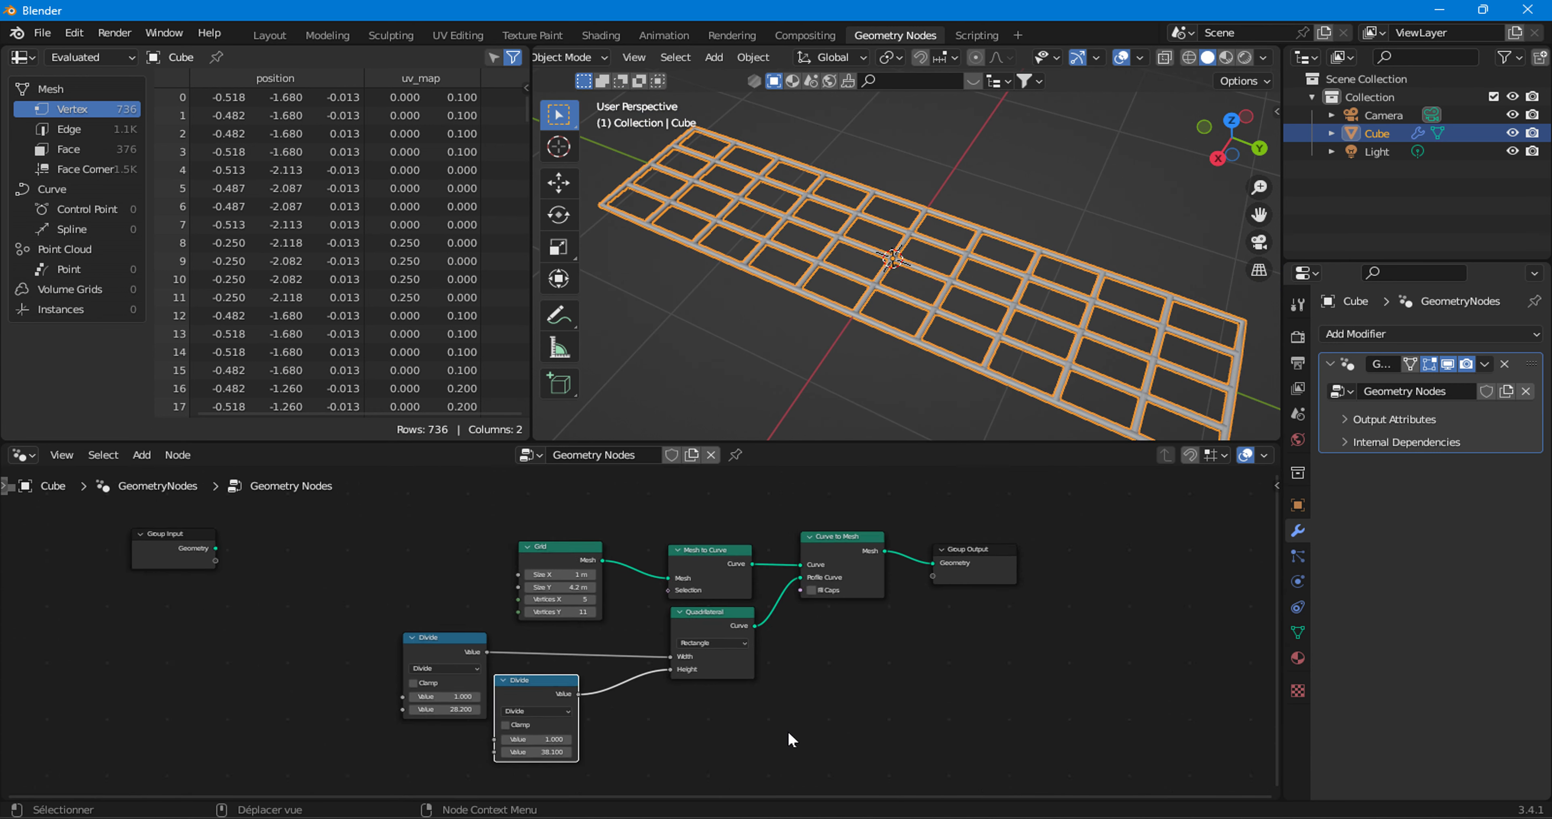
left_click(134, 574)
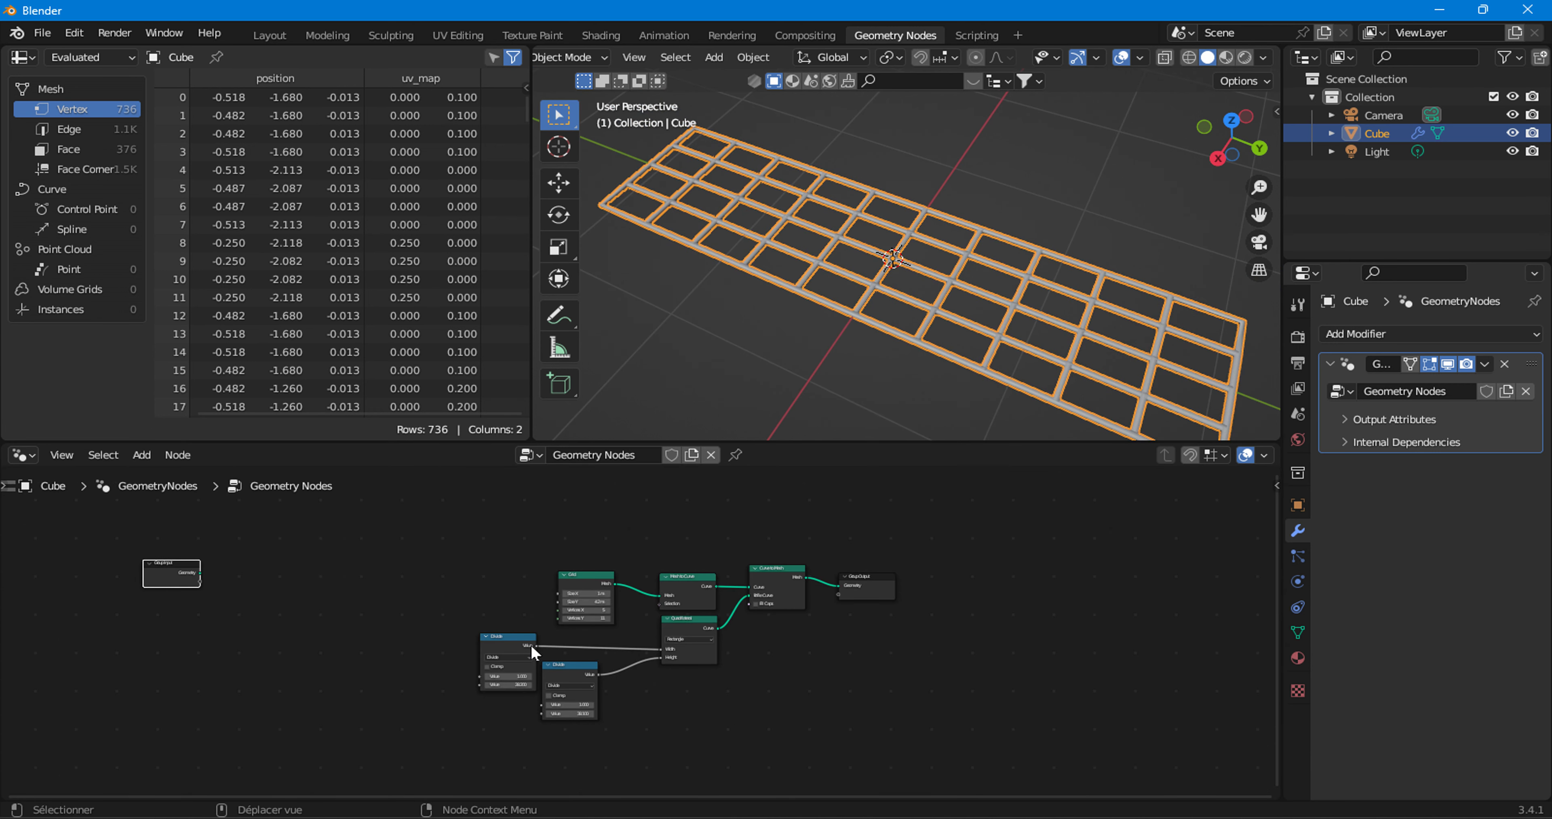
left_click_drag(431, 511, 789, 769)
left_click_drag(782, 579, 741, 579)
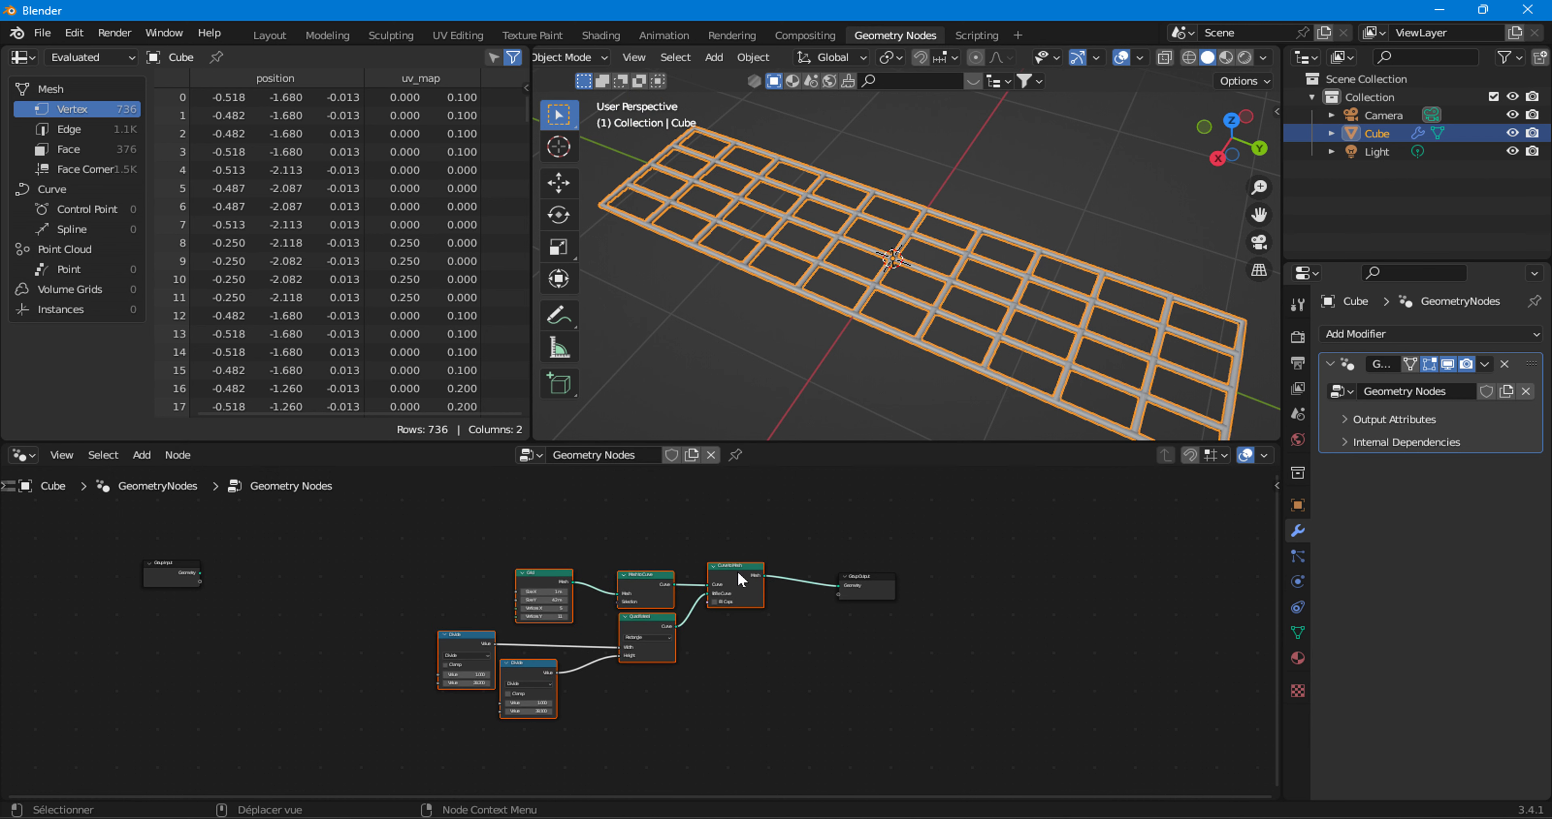
key("shift+d")
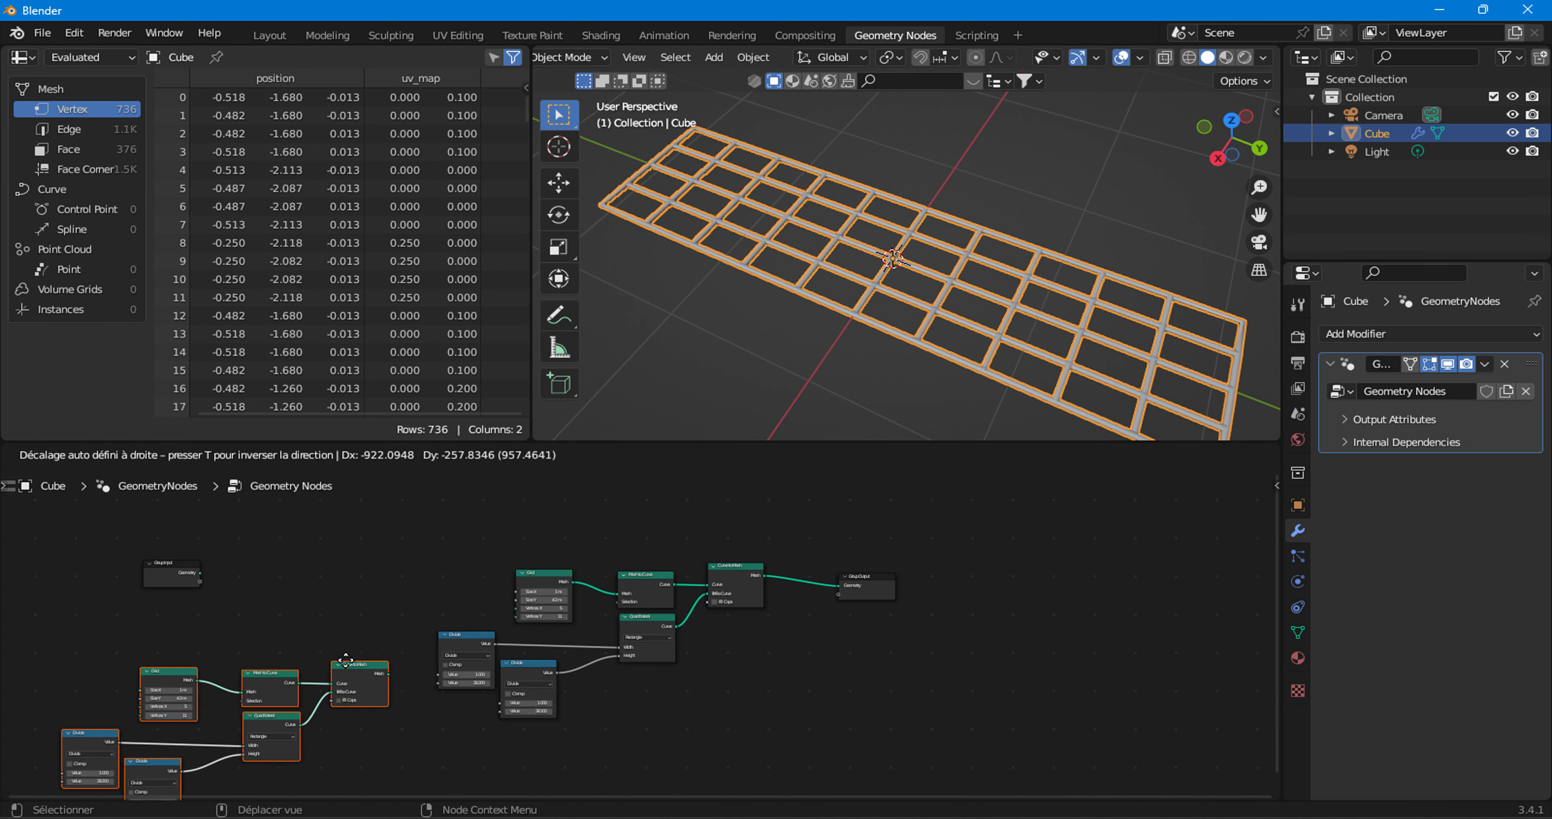
left_click(326, 618)
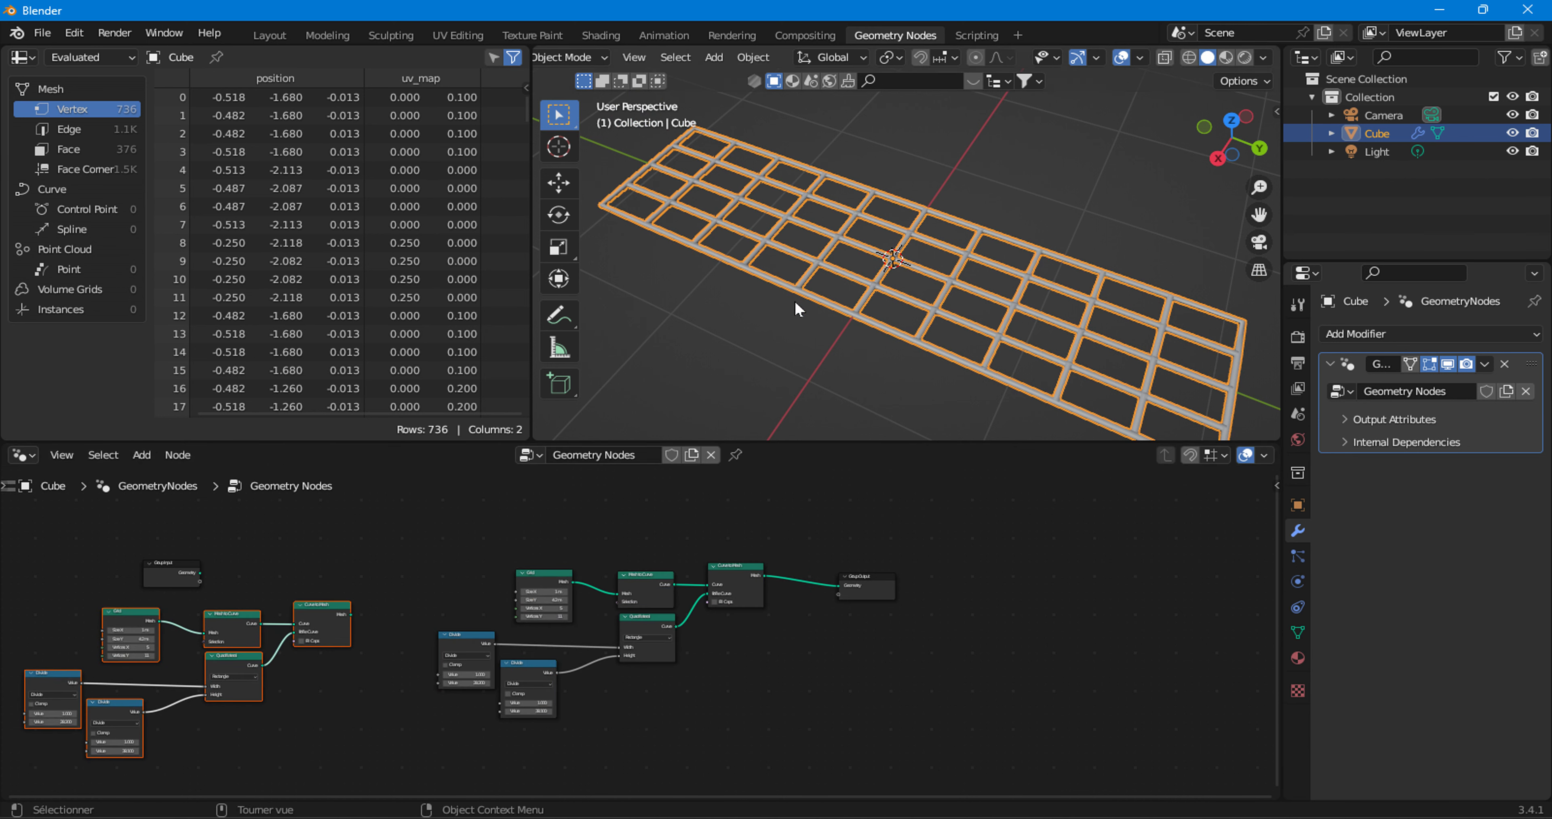
- Raise the Grid's Vertices X to 24 and Vertices Y to 48
scroll(536, 695, "up", 3)
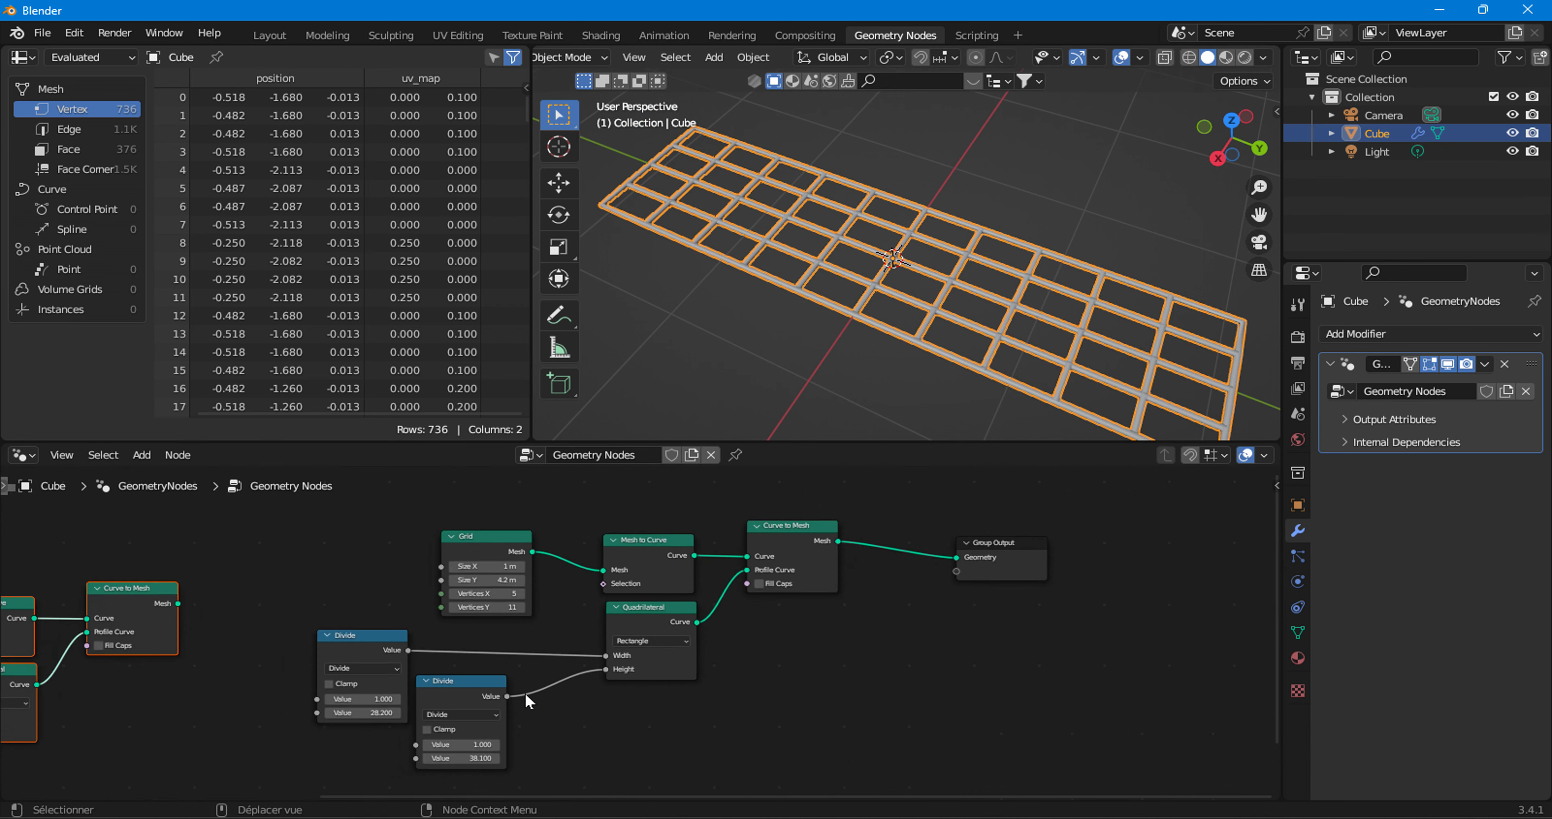
scroll(519, 680, "up", 4)
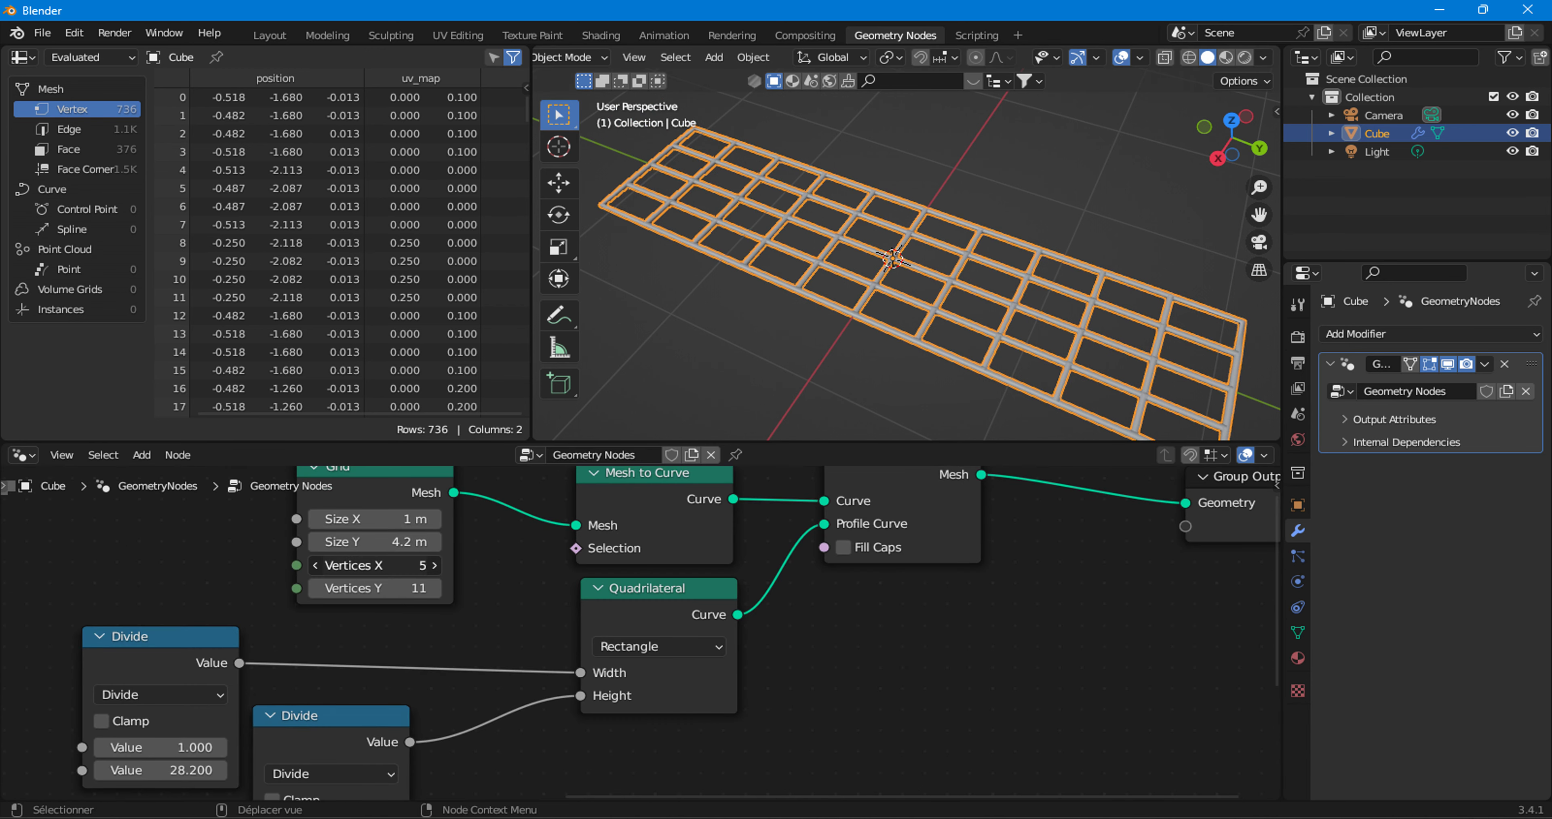
mouse_move(373, 565)
left_mouse_down()
mouse_move(421, 564)
mouse_move(405, 564)
left_mouse_up()
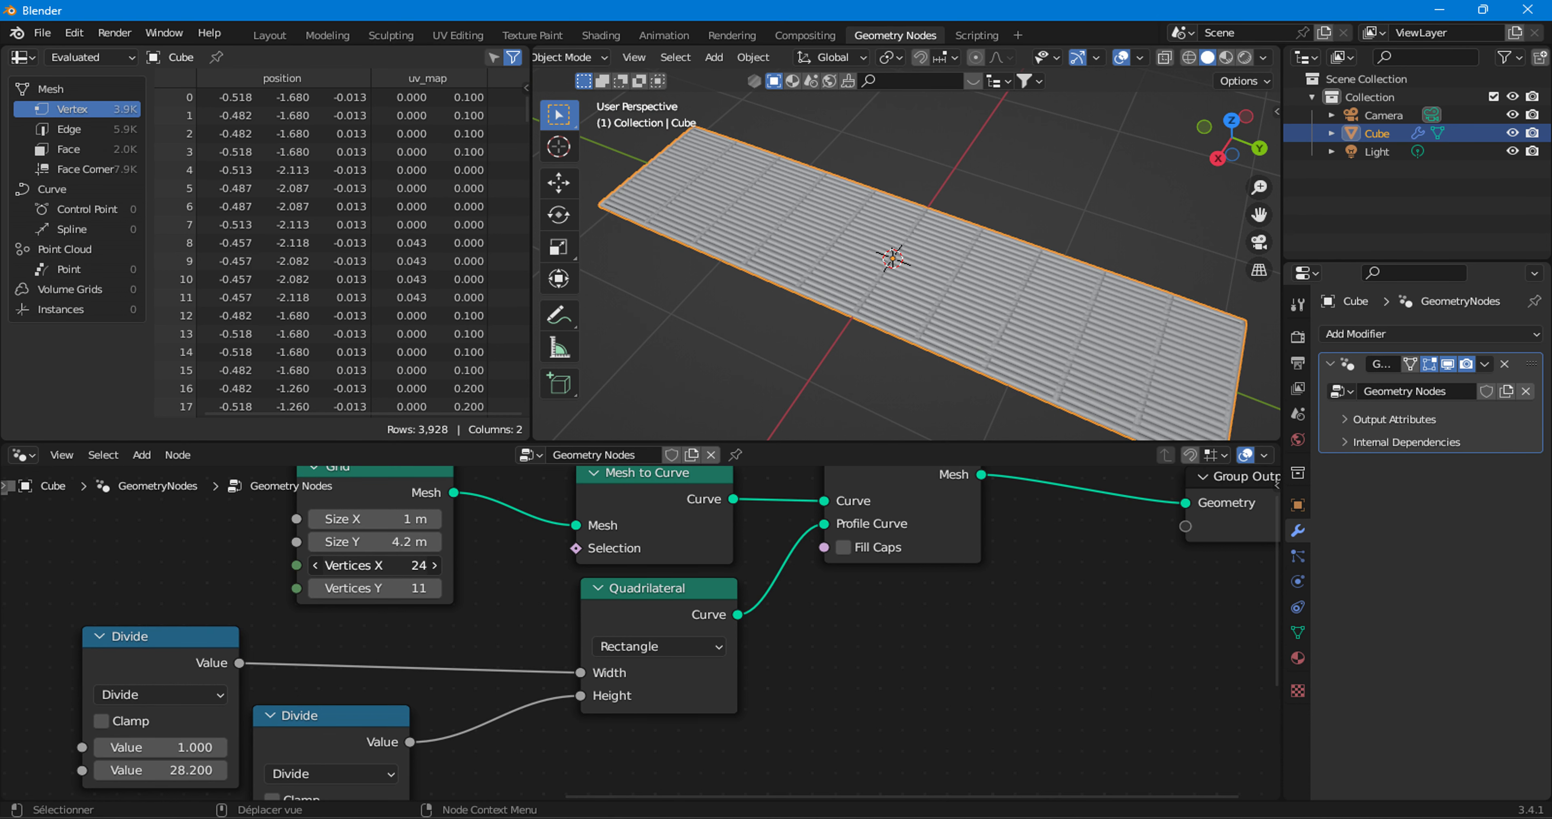
scroll(712, 400, "up", 2)
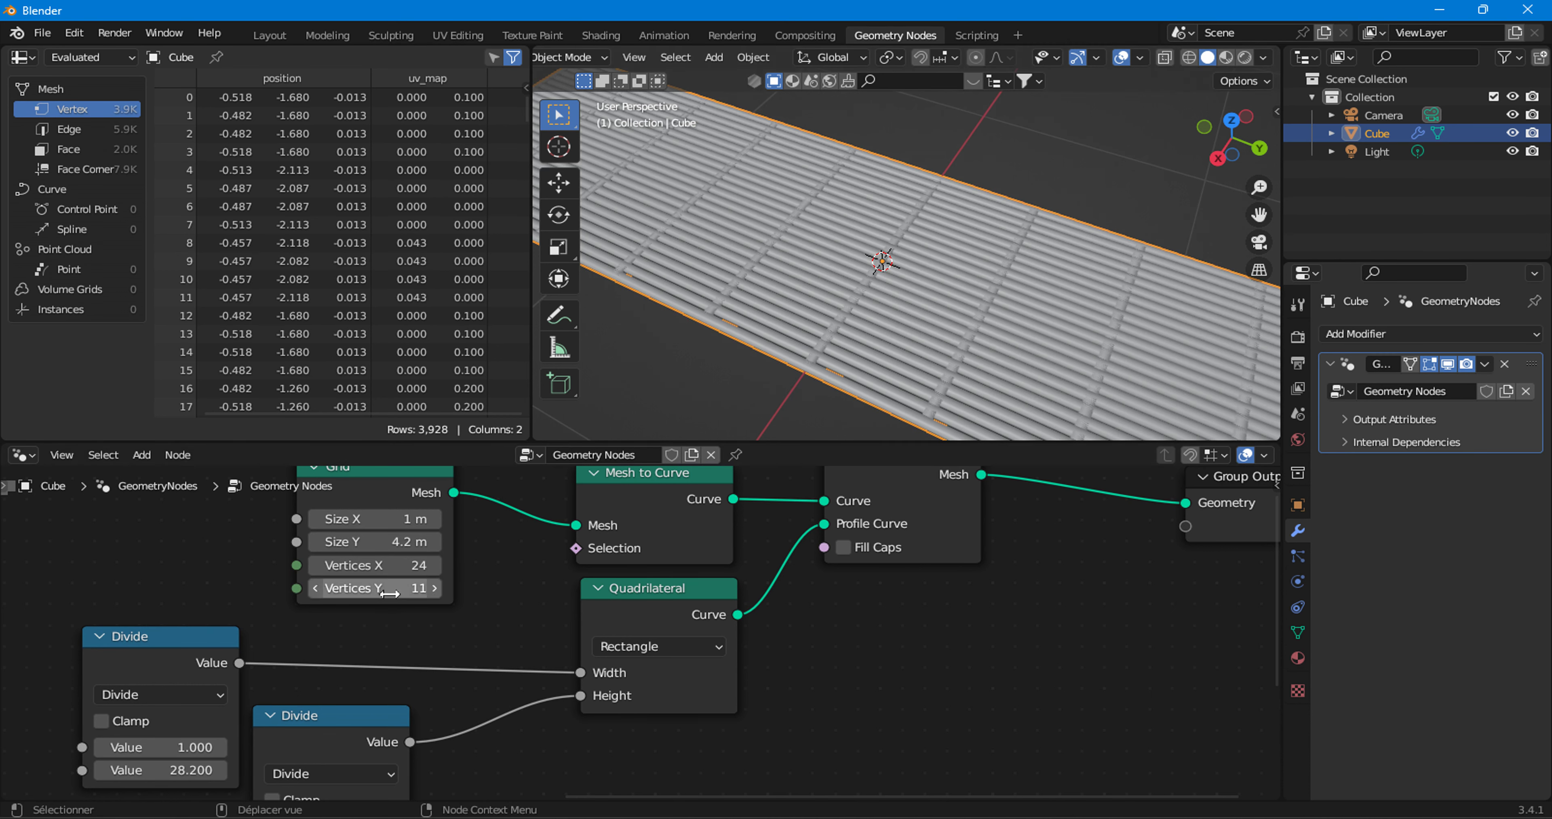
left_click_drag(381, 588, 441, 588)
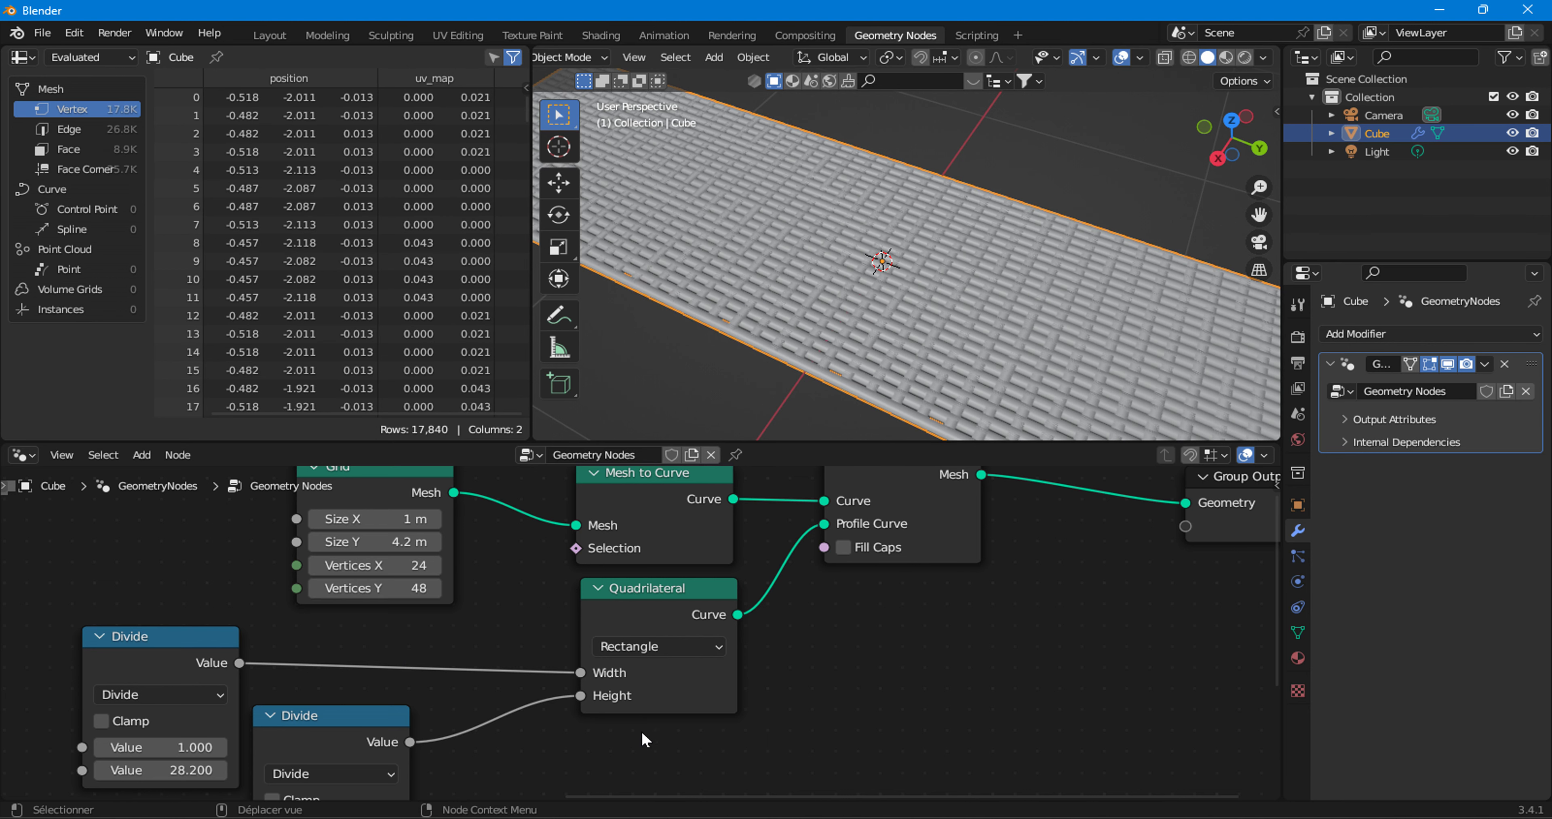
- Set the profile Divide divisors to 55.1 for width and 58.3 for height
middle_click_drag(644, 739, 692, 593)
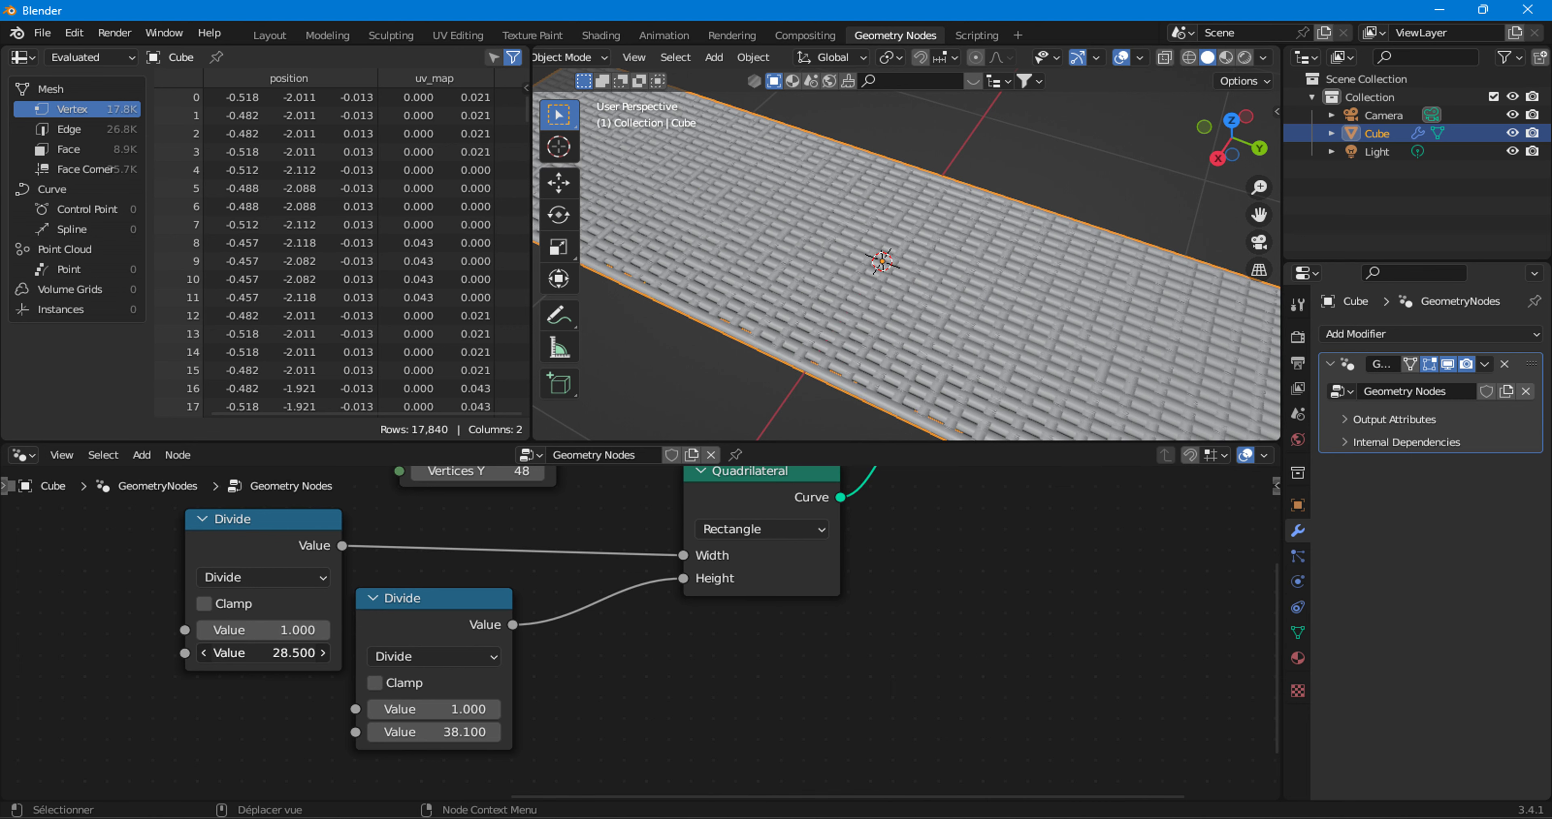
left_click_drag(259, 653, 313, 652)
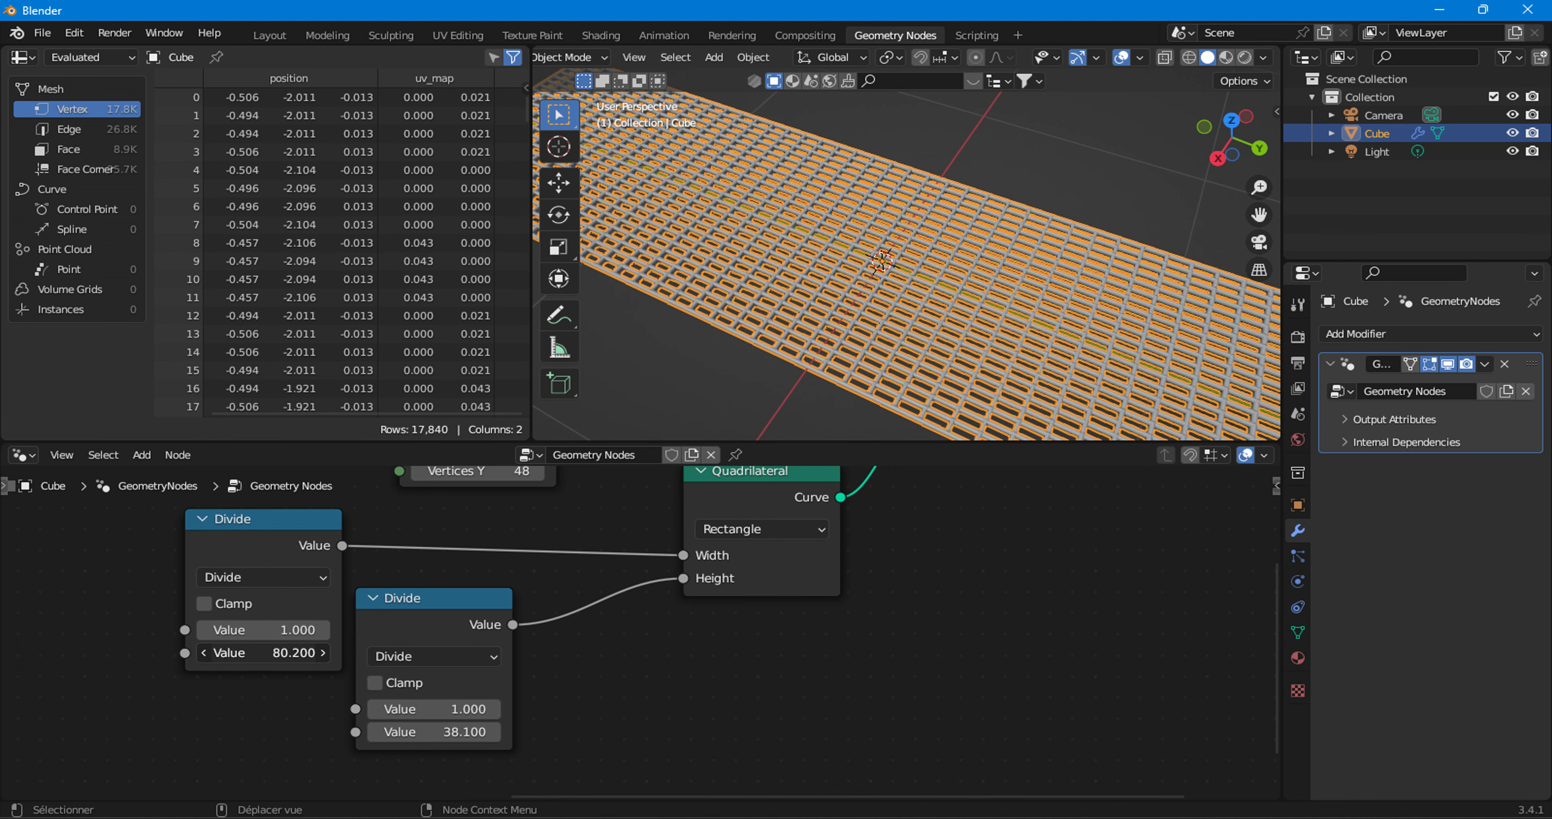
left_click_drag(295, 652, 265, 653)
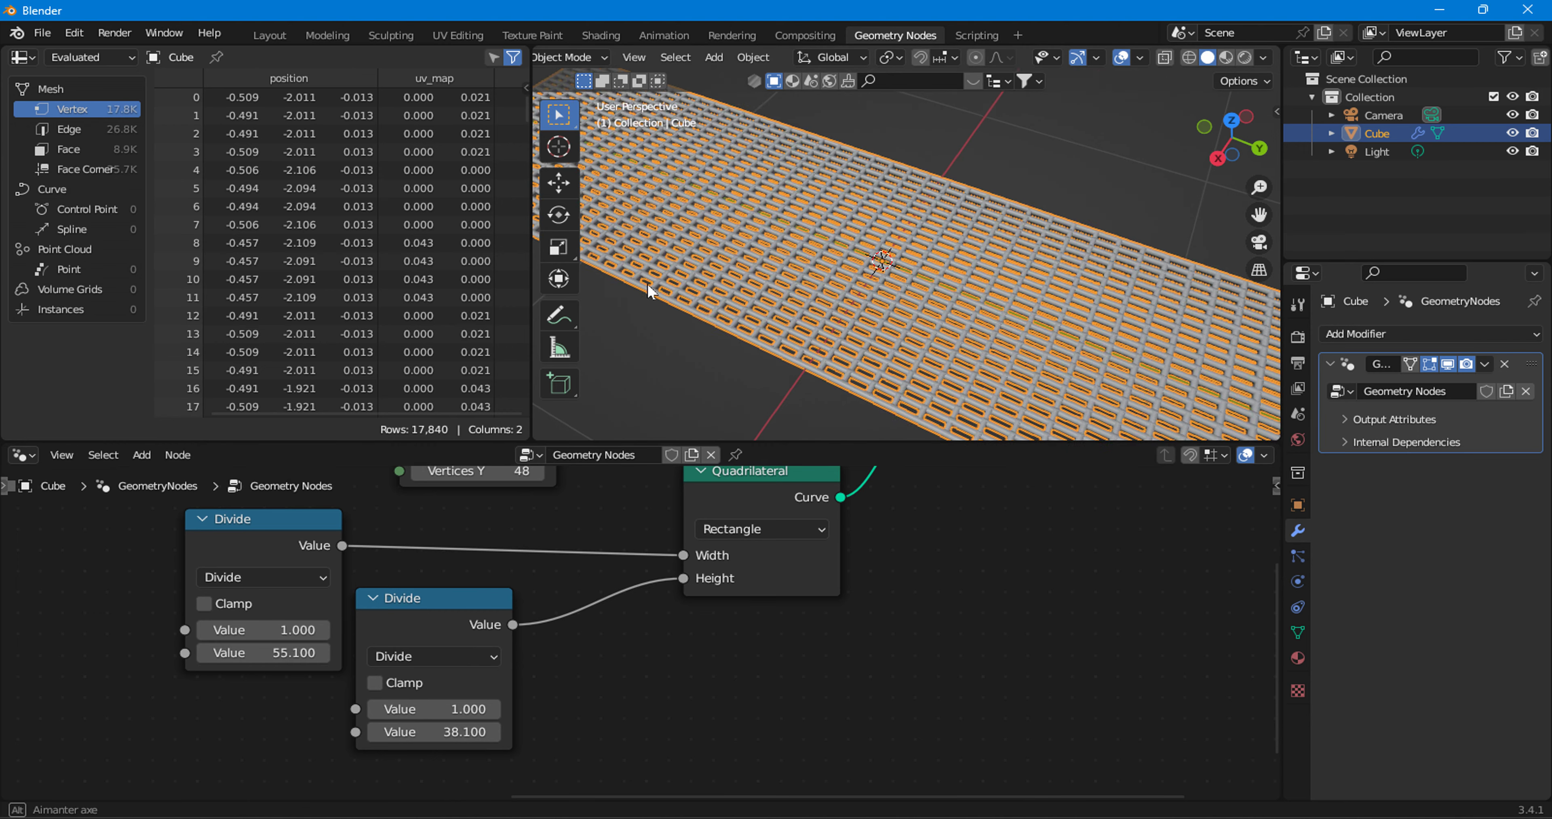
mouse_move(723, 271)
middle_mouse_down()
mouse_move(560, 189)
mouse_move(1278, 240)
mouse_move(501, 493)
middle_mouse_up()
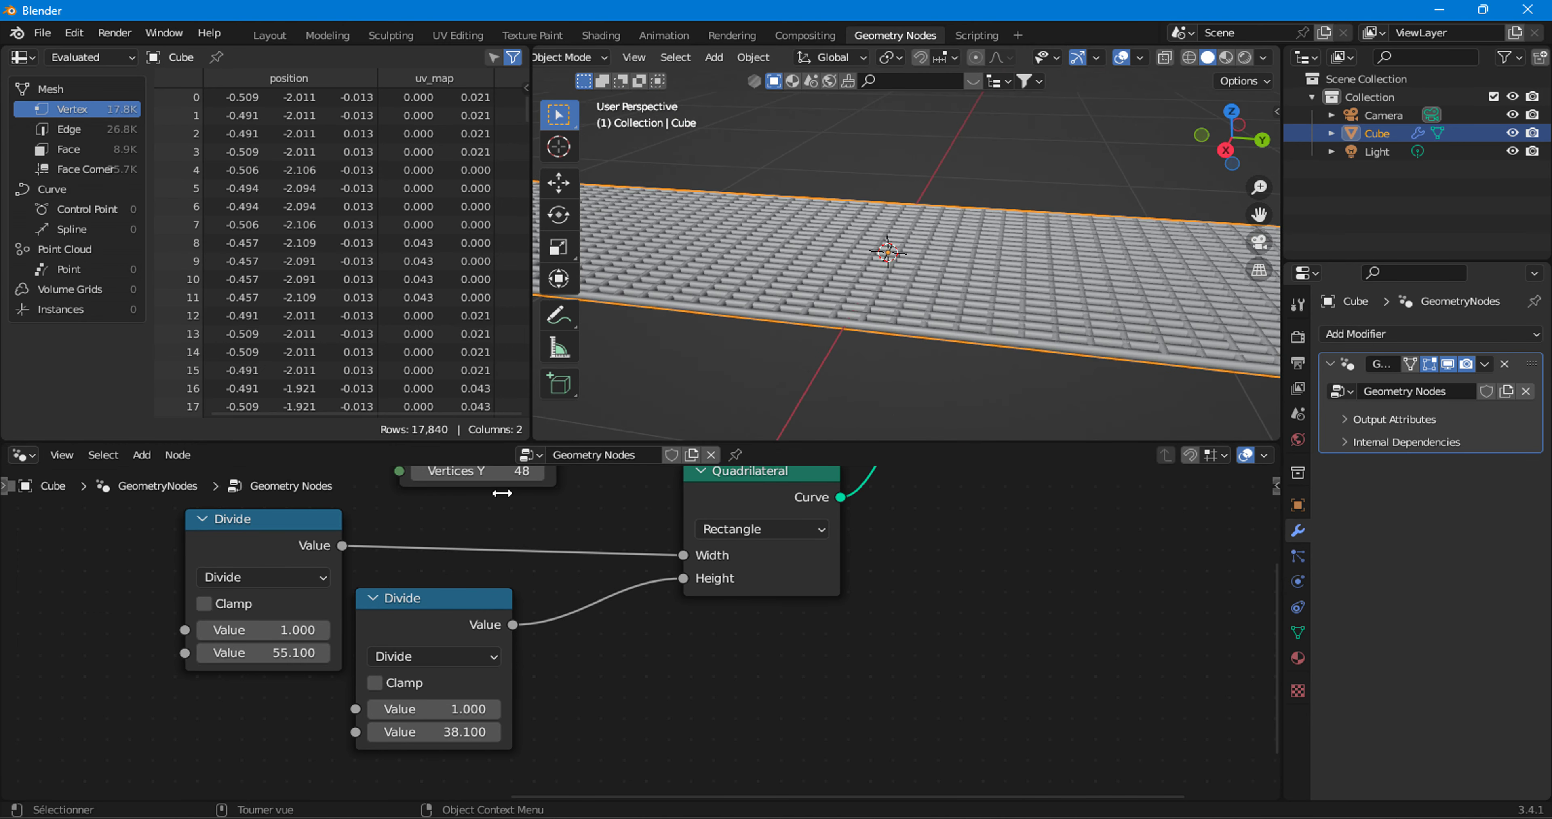
mouse_move(428, 732)
left_mouse_down()
mouse_move(392, 732)
mouse_move(478, 731)
mouse_move(424, 731)
left_mouse_up()
middle_click_drag(783, 253, 662, 295)
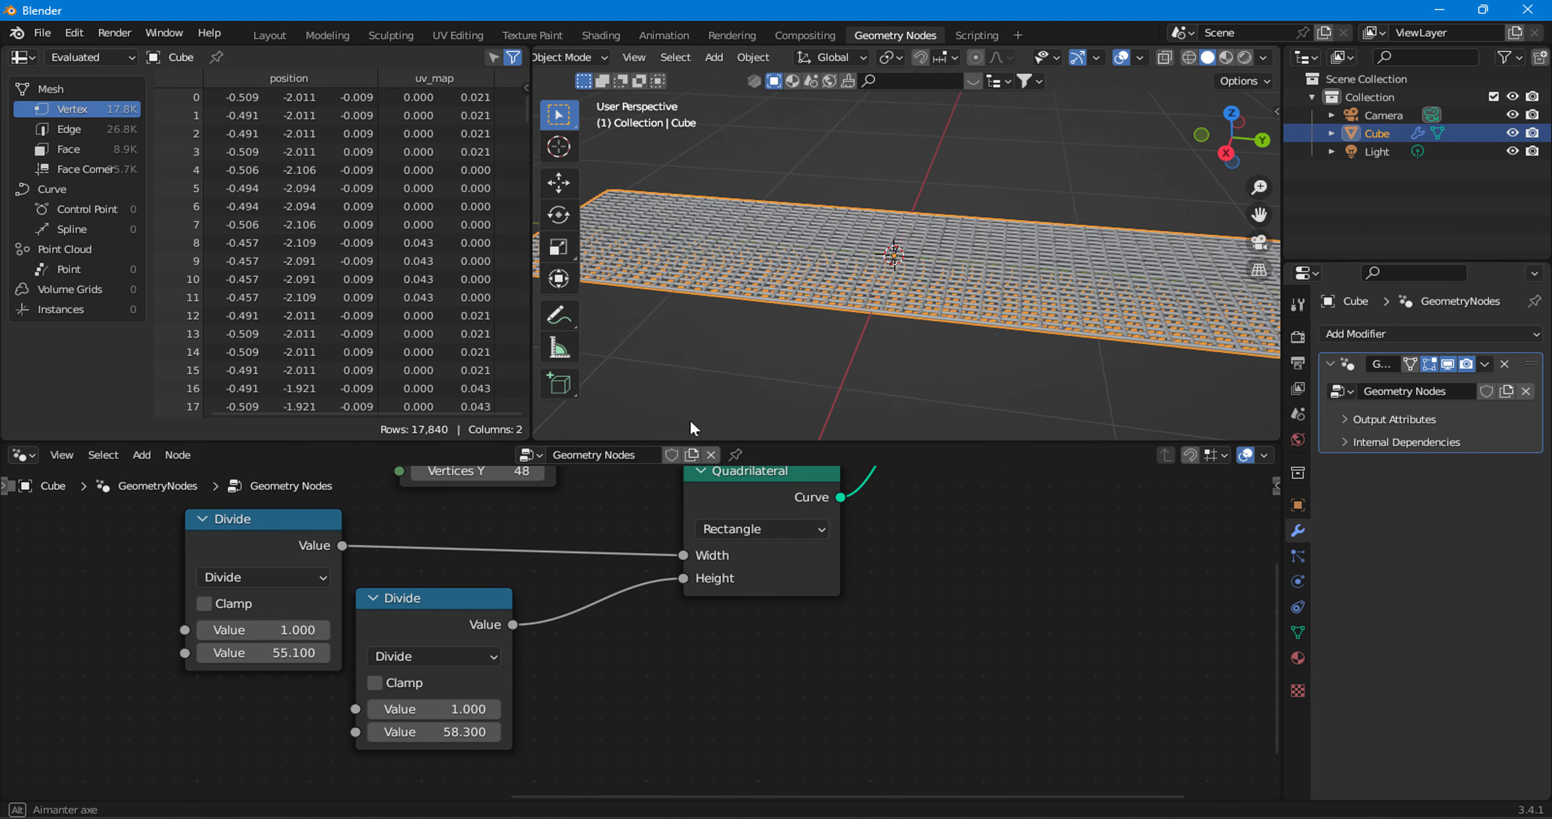
- Reposition the copied node chain above the original and move Group Input far left
scroll(661, 295, "down", 3)
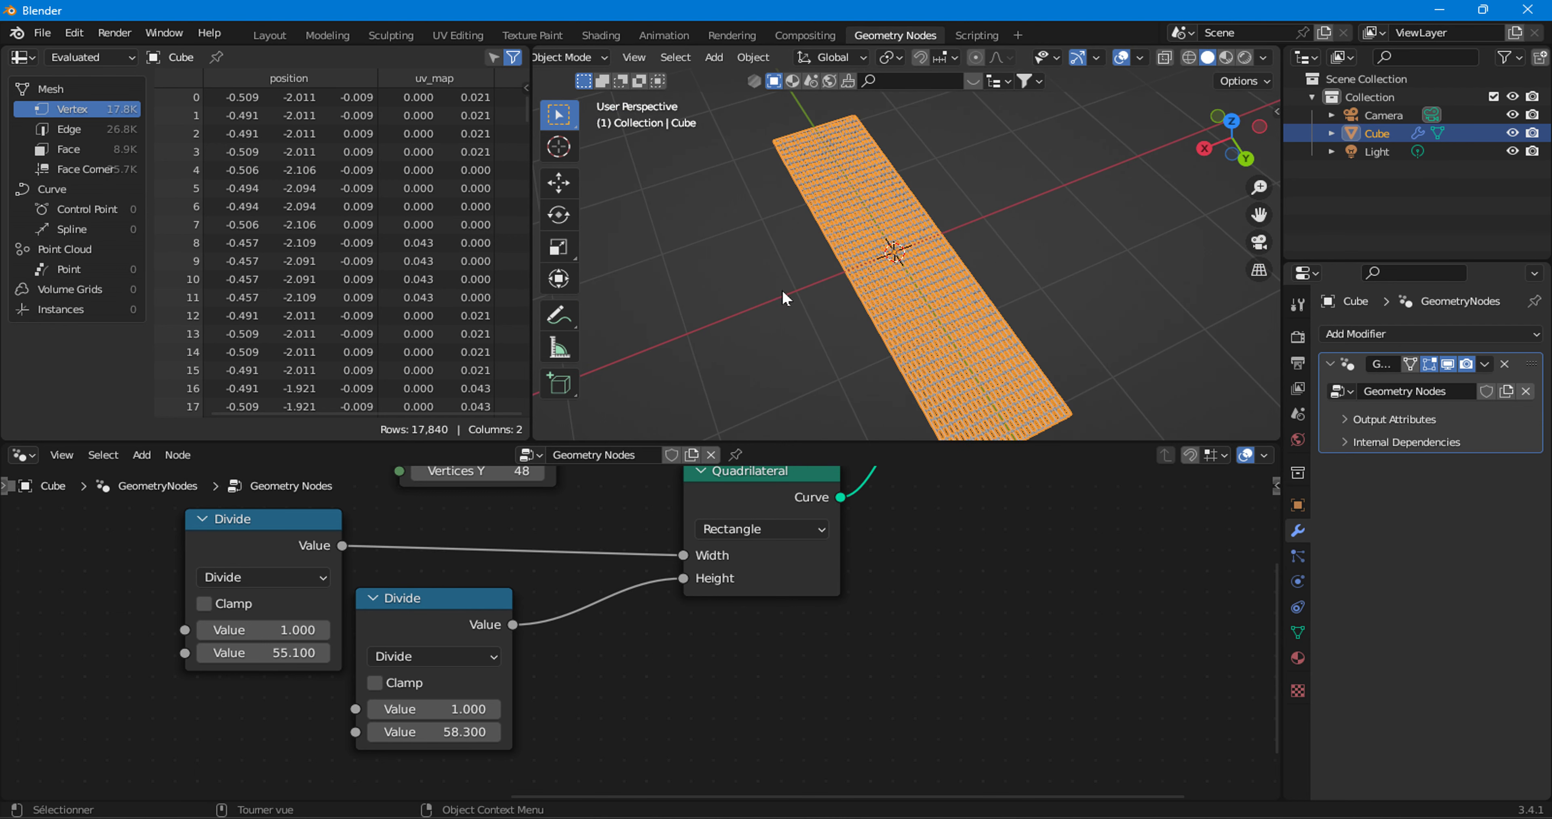
left_click(775, 327)
middle_click_drag(811, 294, 825, 283)
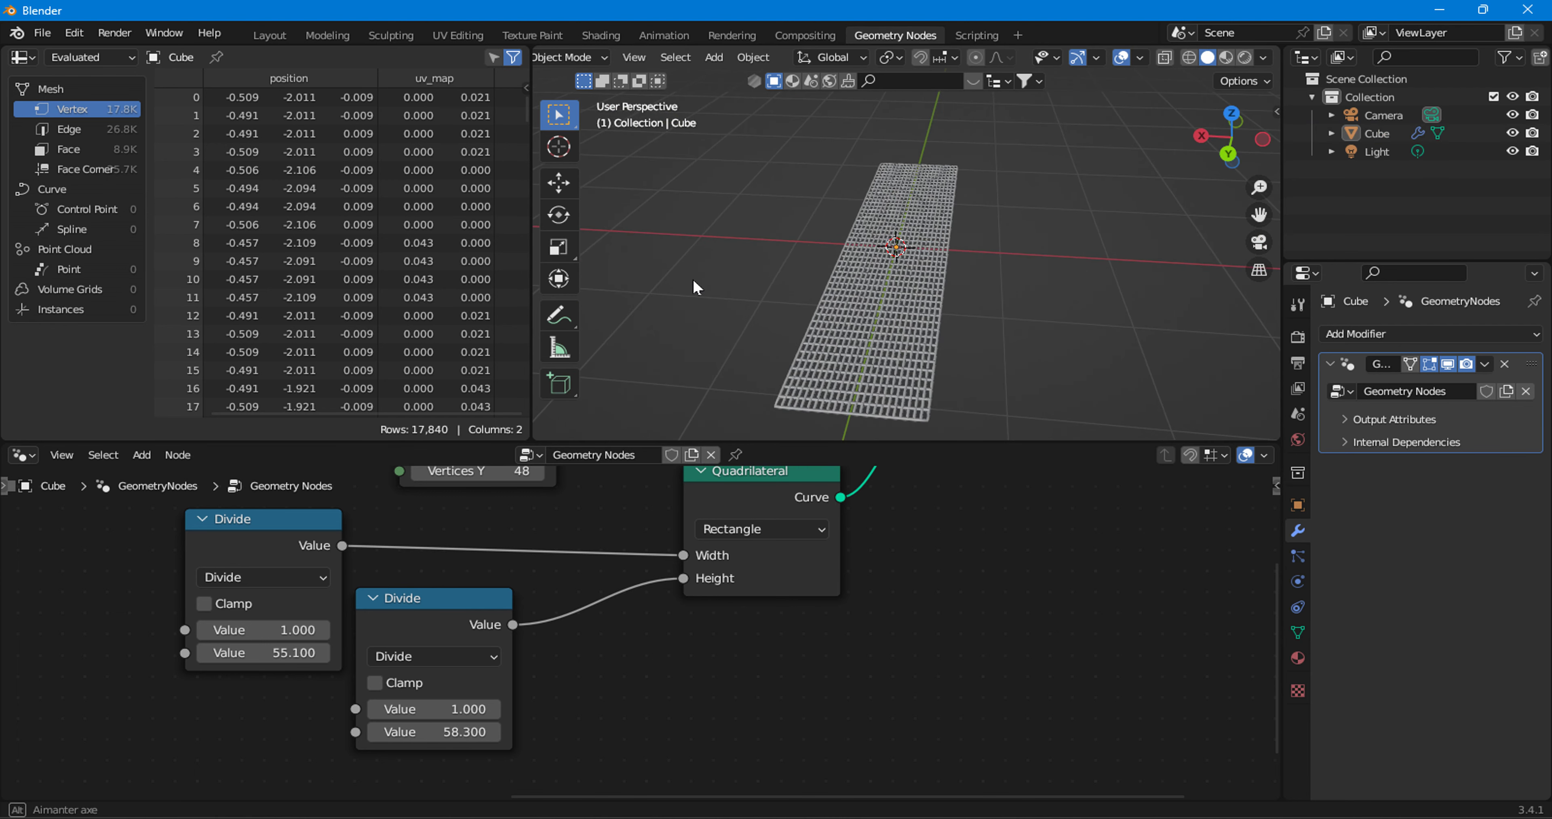
scroll(458, 626, "down", 3)
scroll(458, 626, "down", 3)
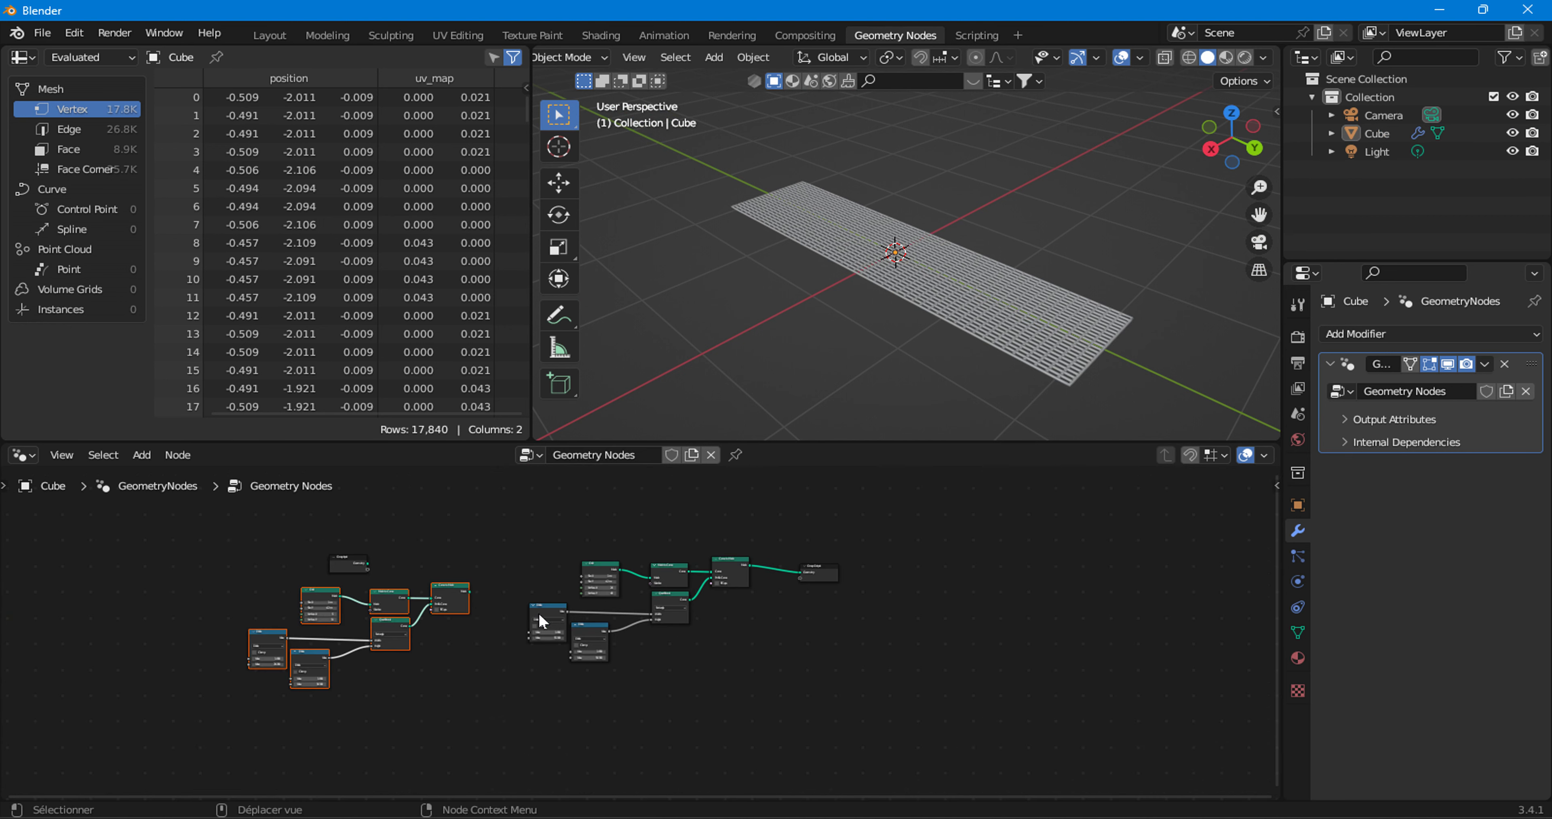
key("shift+d")
left_click(449, 635)
mouse_move(360, 602)
left_mouse_down()
mouse_move(157, 581)
mouse_move(192, 575)
mouse_move(489, 730)
left_mouse_up()
- Move the copied frame chain above the fine grating chain and select its Curve to Mesh
mouse_move(461, 632)
left_mouse_down()
mouse_move(709, 520)
mouse_move(699, 559)
left_mouse_up()
scroll(699, 558, "up", 1)
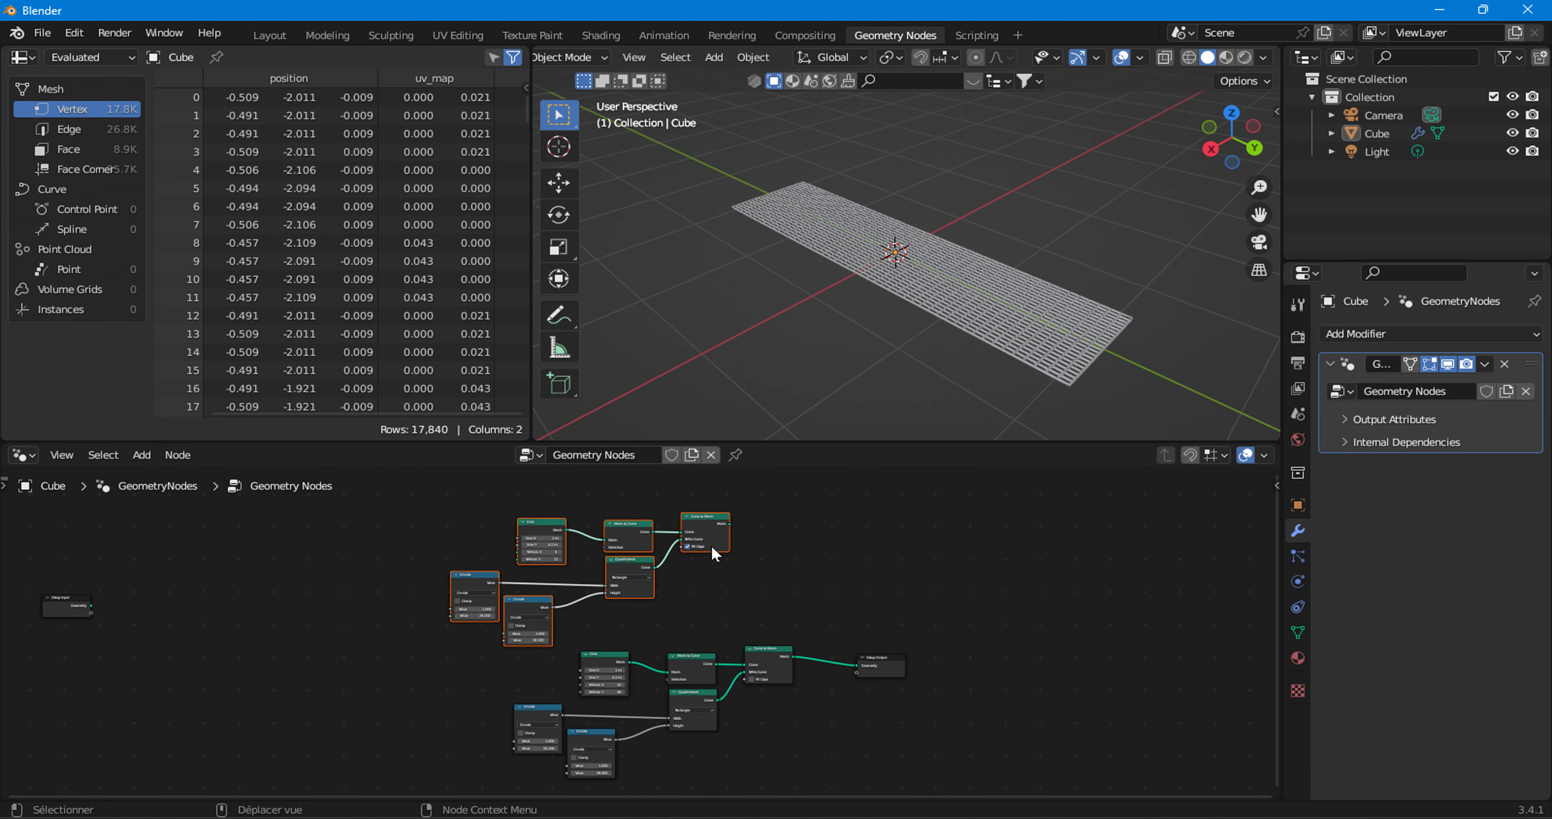
left_click(700, 542)
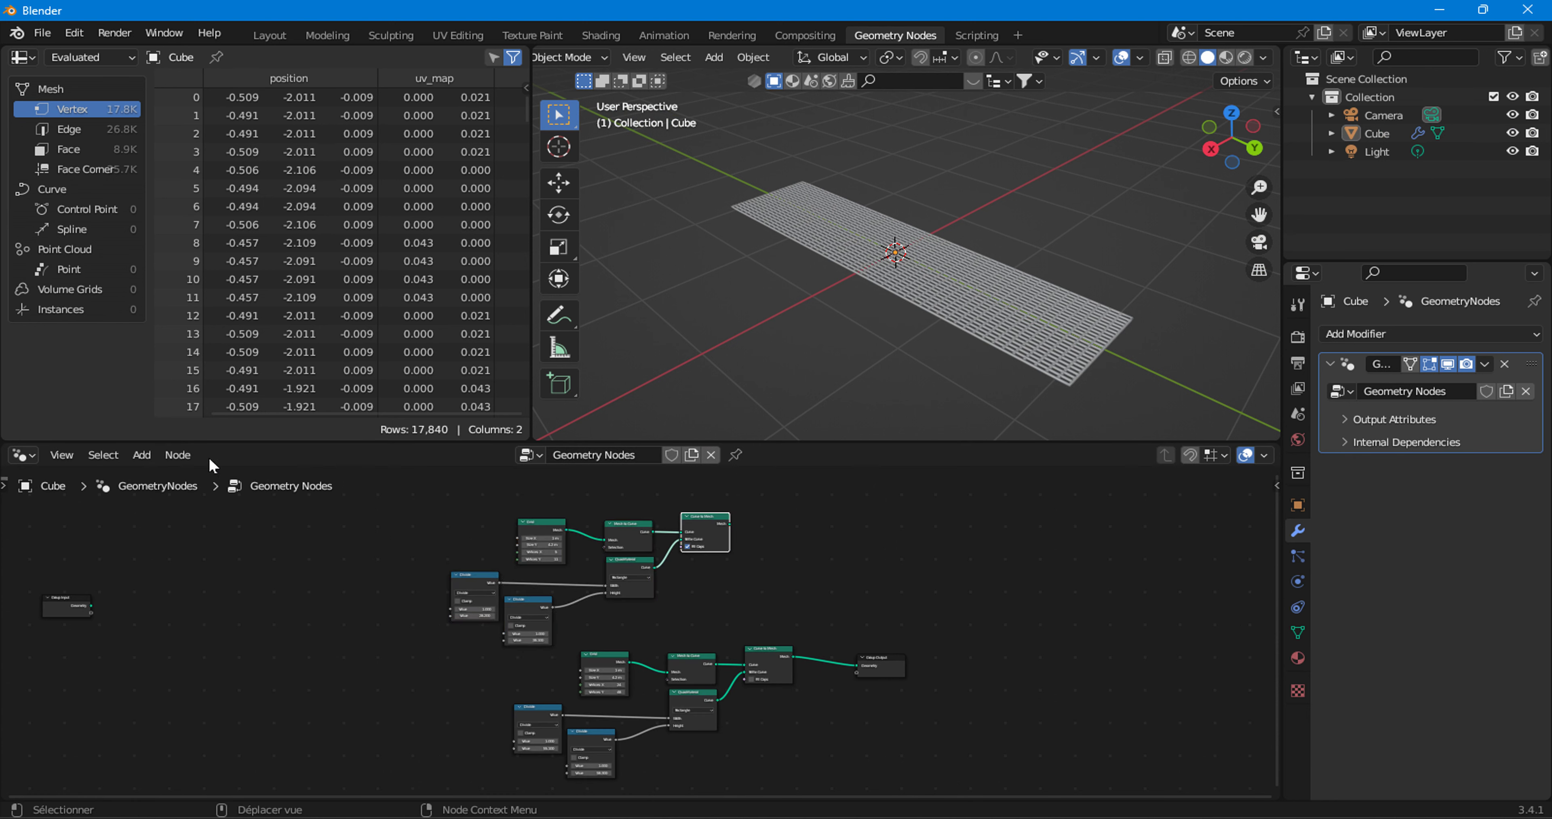
- Insert Join Geometry on the output link and feed the second Curve to Mesh into it
left_click(142, 455)
mouse_move(194, 315)
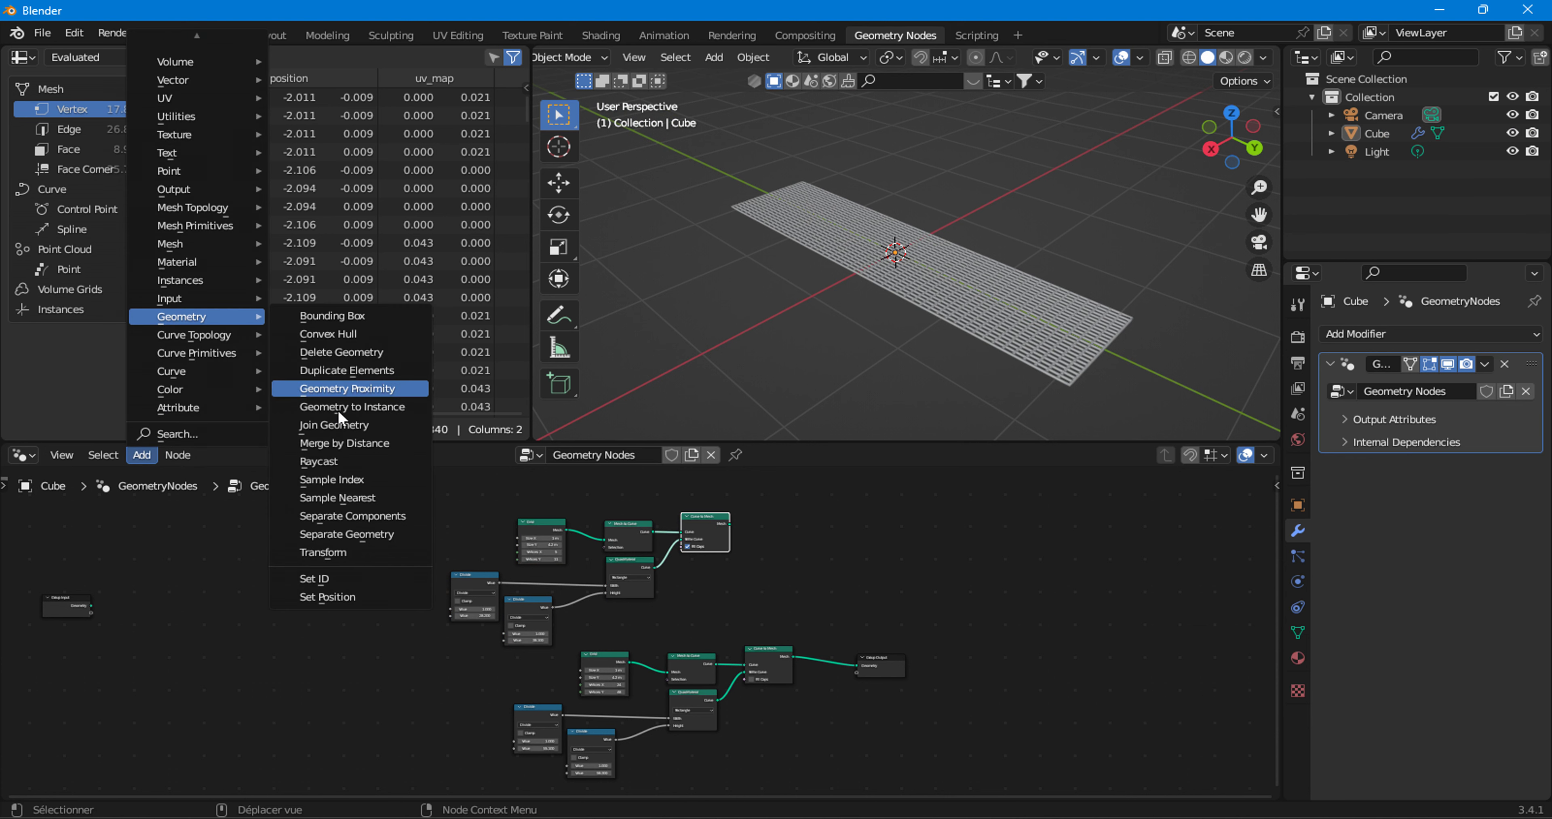
left_click(333, 425)
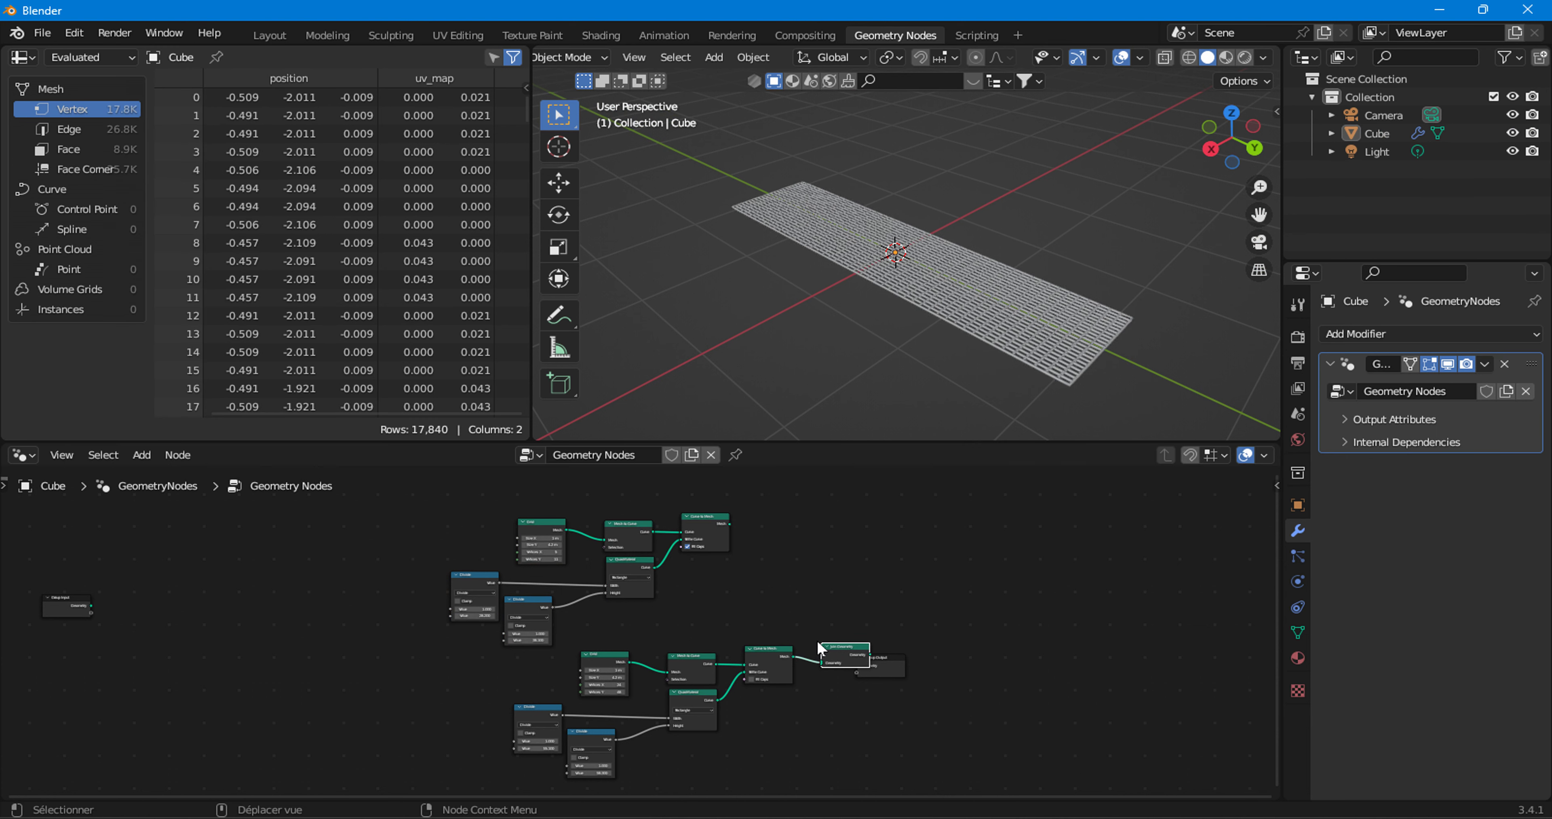
left_click(841, 654)
scroll(817, 622, "up", 2)
mouse_move(772, 474)
left_mouse_down()
mouse_move(904, 678)
mouse_move(939, 602)
left_mouse_up()
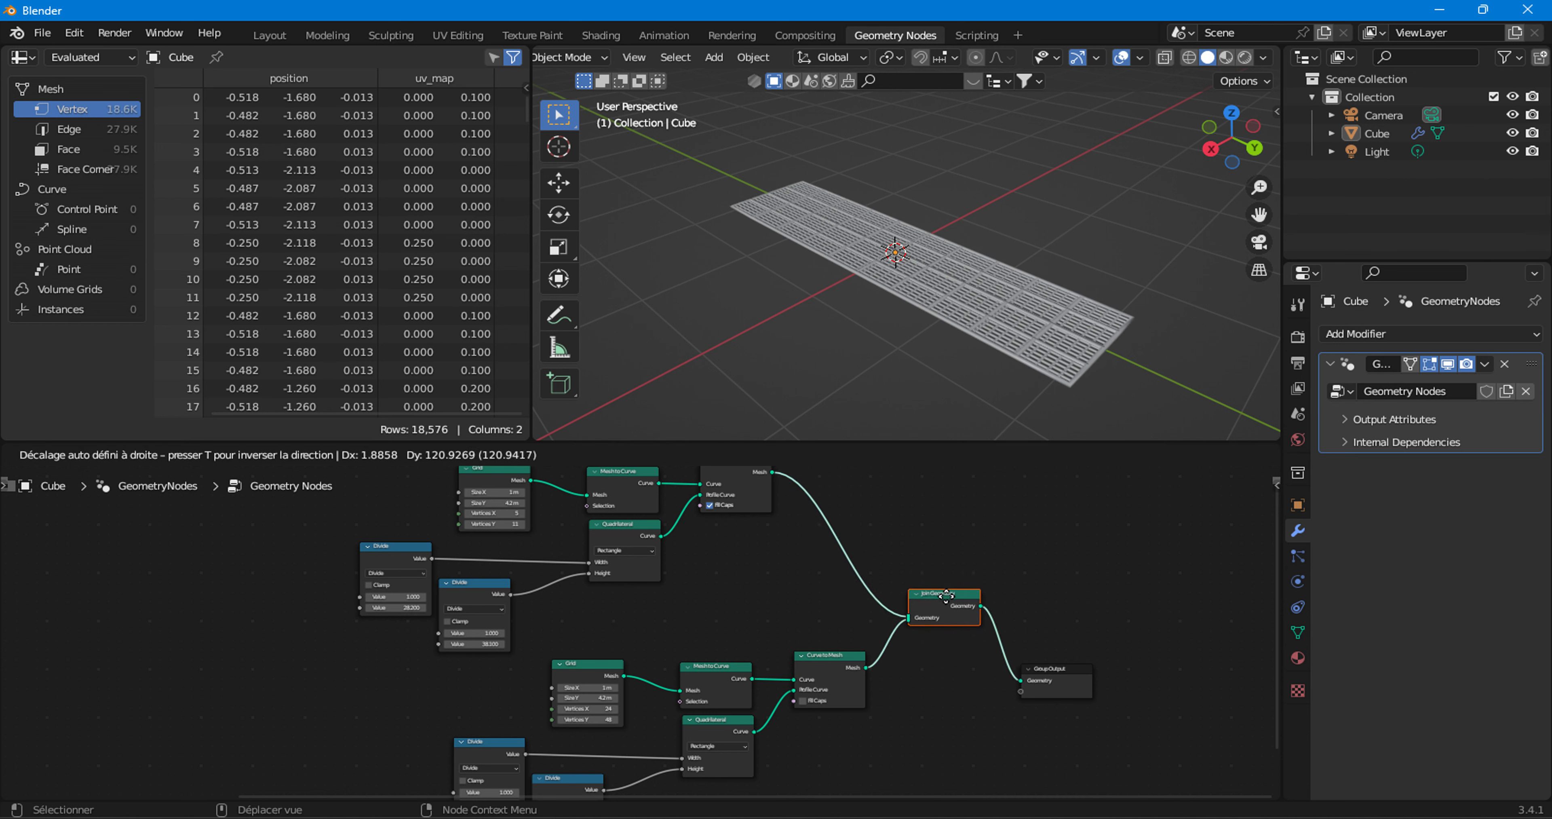
left_click_drag(1051, 685, 1042, 599)
scroll(946, 240, "up", 4)
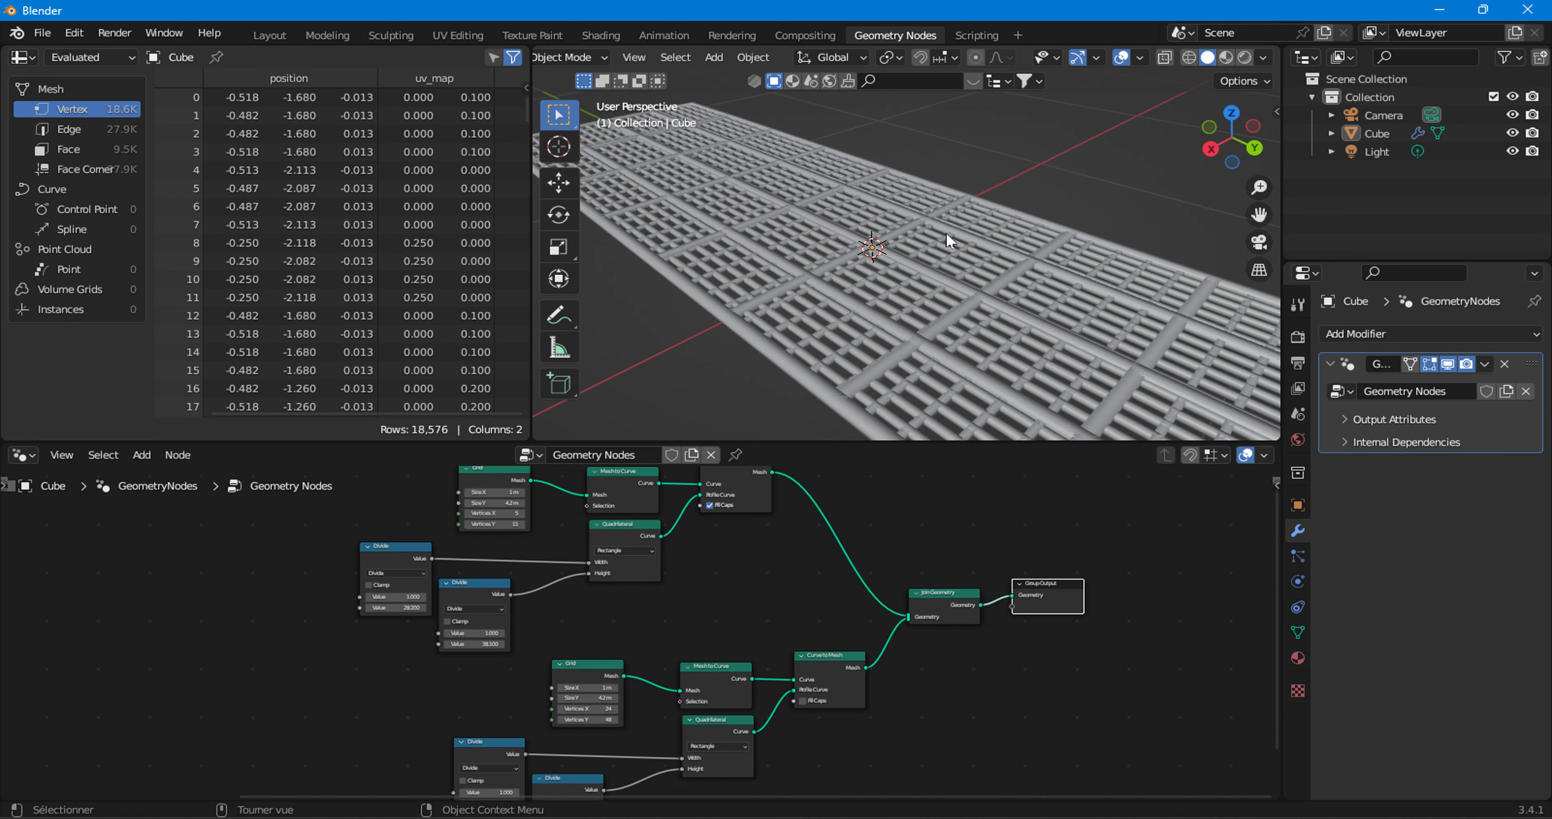
mouse_move(830, 231)
middle_mouse_down()
mouse_move(1069, 114)
mouse_move(1017, 149)
mouse_move(983, 204)
middle_mouse_up()
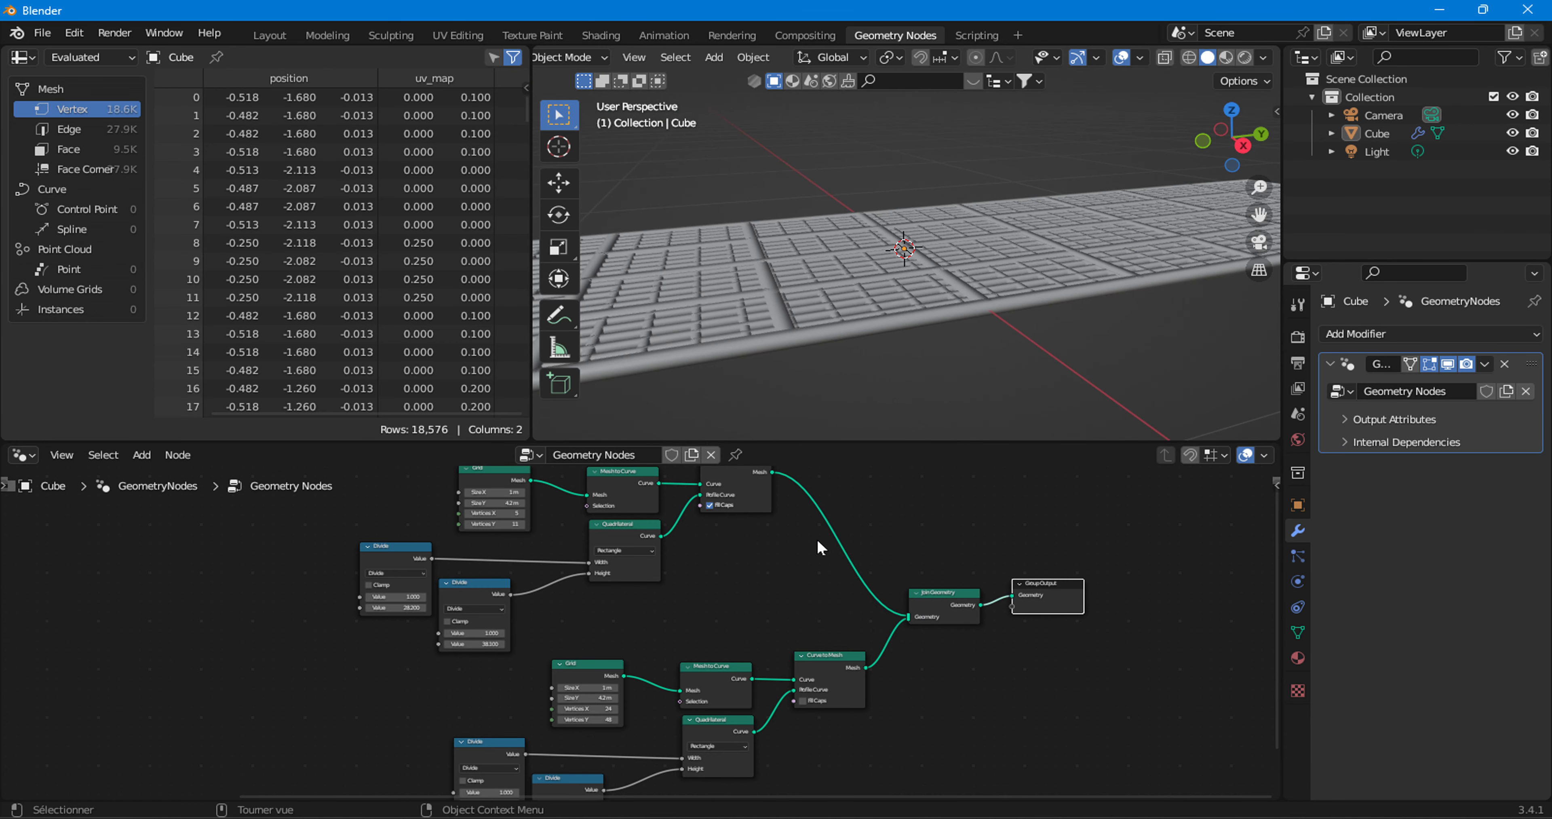
scroll(729, 599, "down", 3, "shift")
scroll(692, 602, "up", 1)
scroll(769, 667, "up", 1)
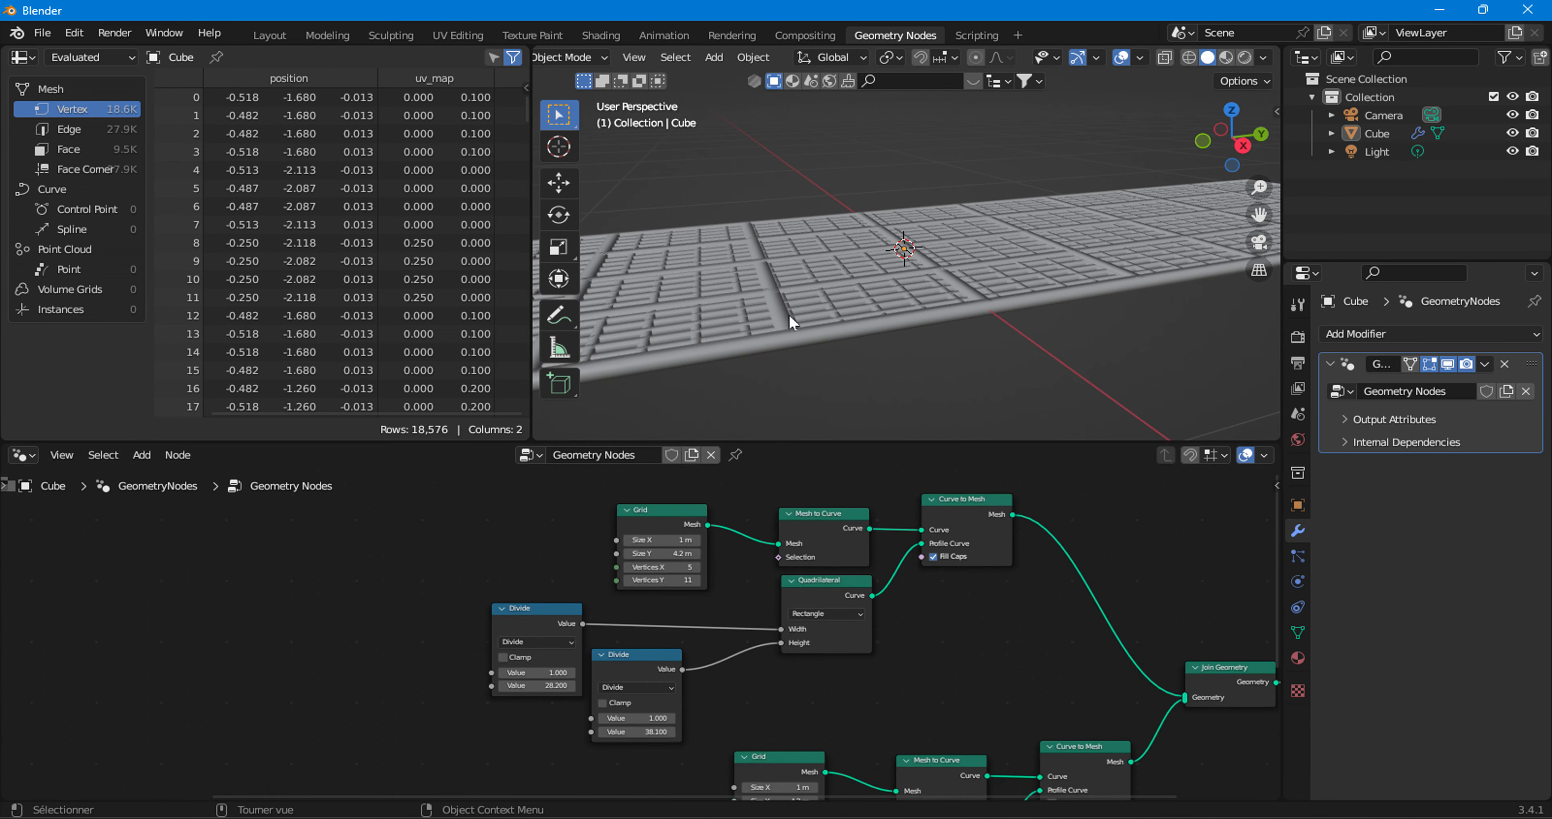
scroll(692, 680, "up", 1)
scroll(659, 778, "up", 1)
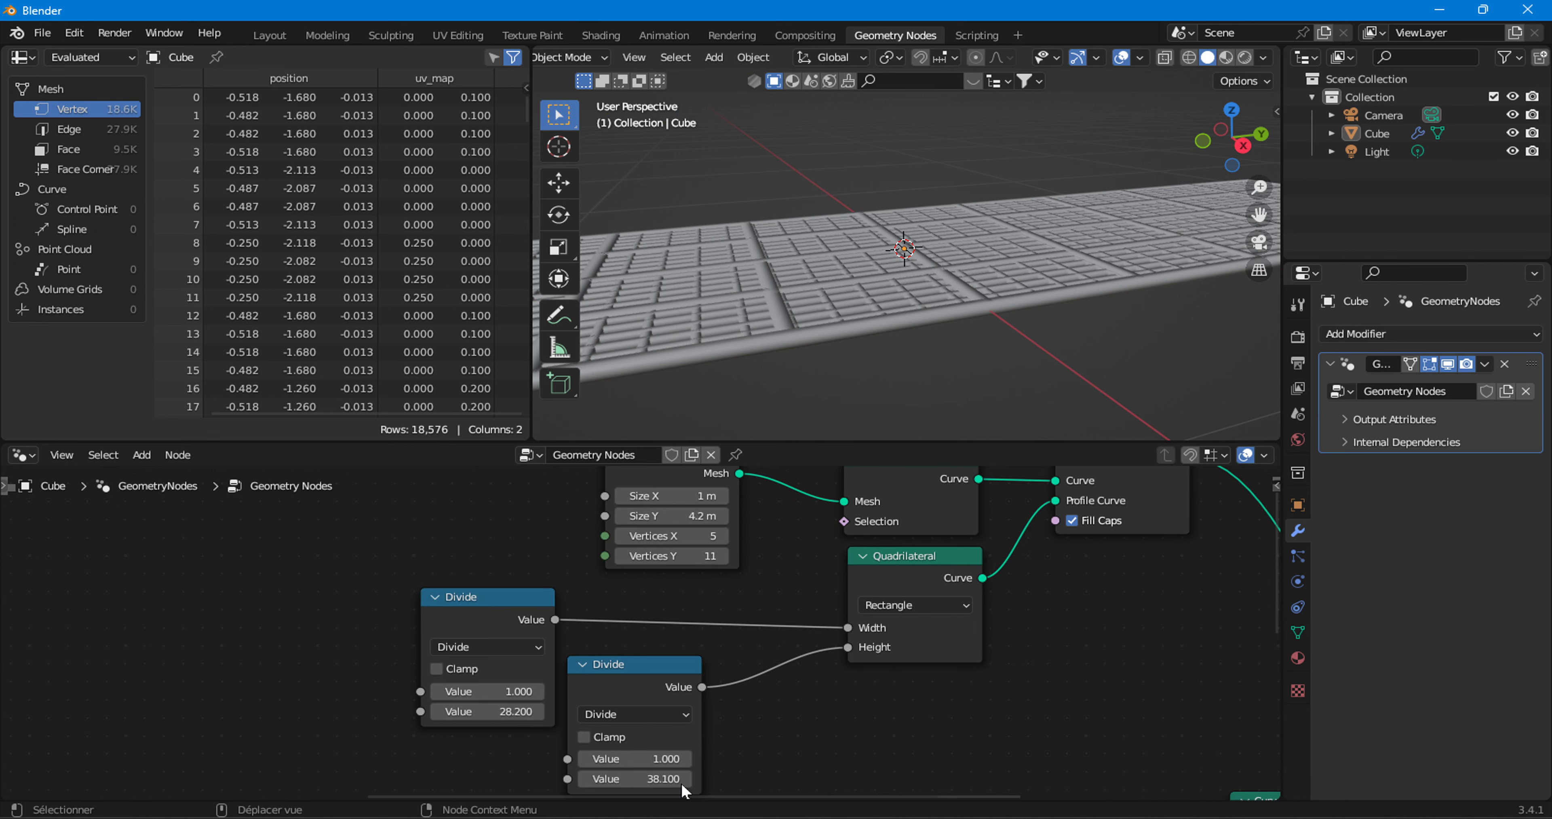
mouse_move(682, 779)
left_mouse_down()
mouse_move(746, 779)
mouse_move(632, 778)
left_mouse_up()
mouse_move(488, 711)
left_mouse_down()
mouse_move(533, 711)
mouse_move(476, 711)
left_mouse_up()
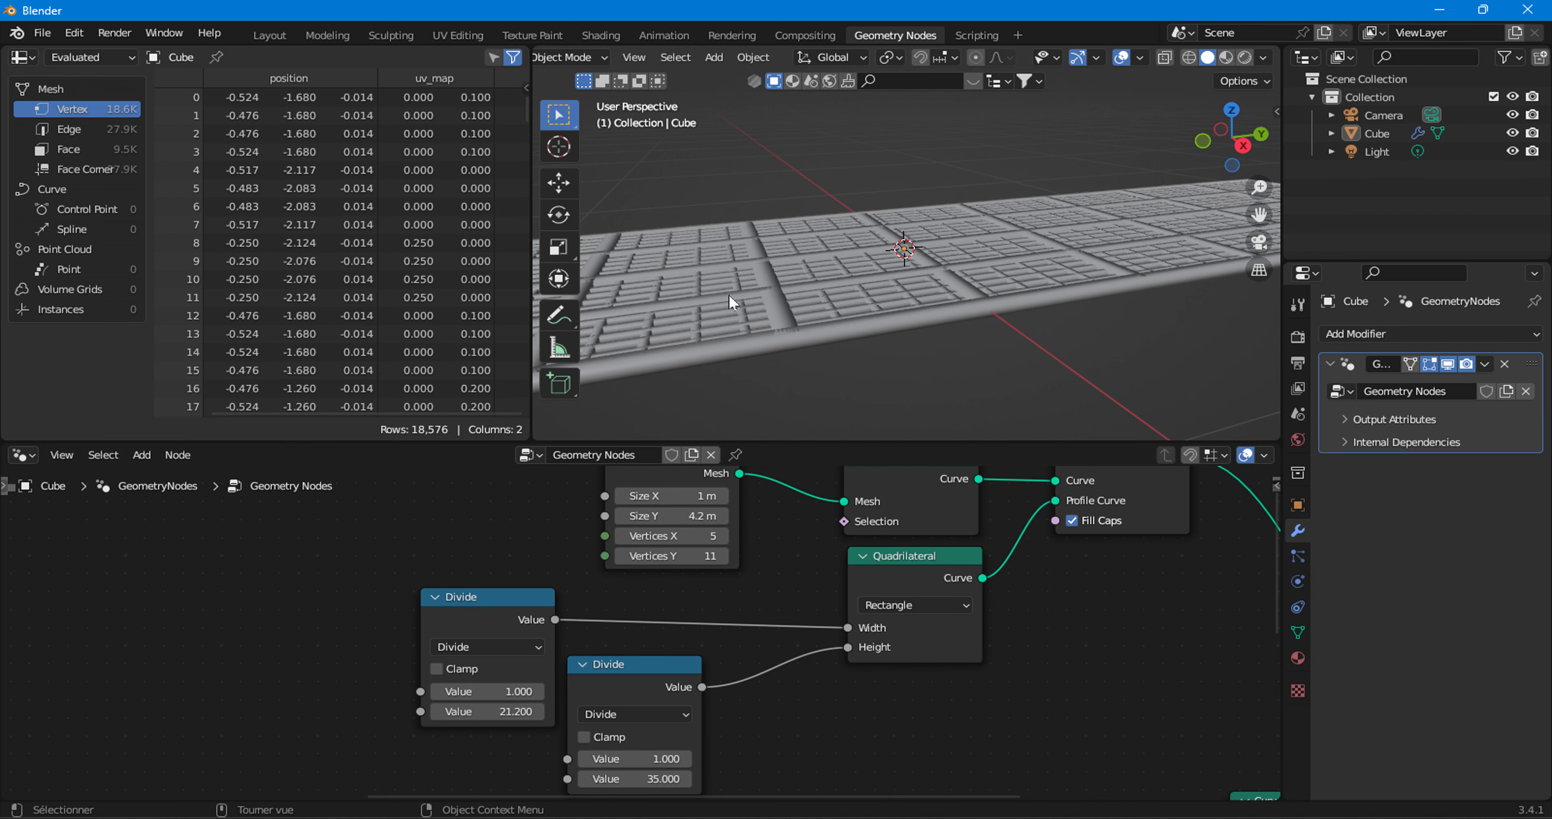
middle_click_drag(729, 293, 1099, 284)
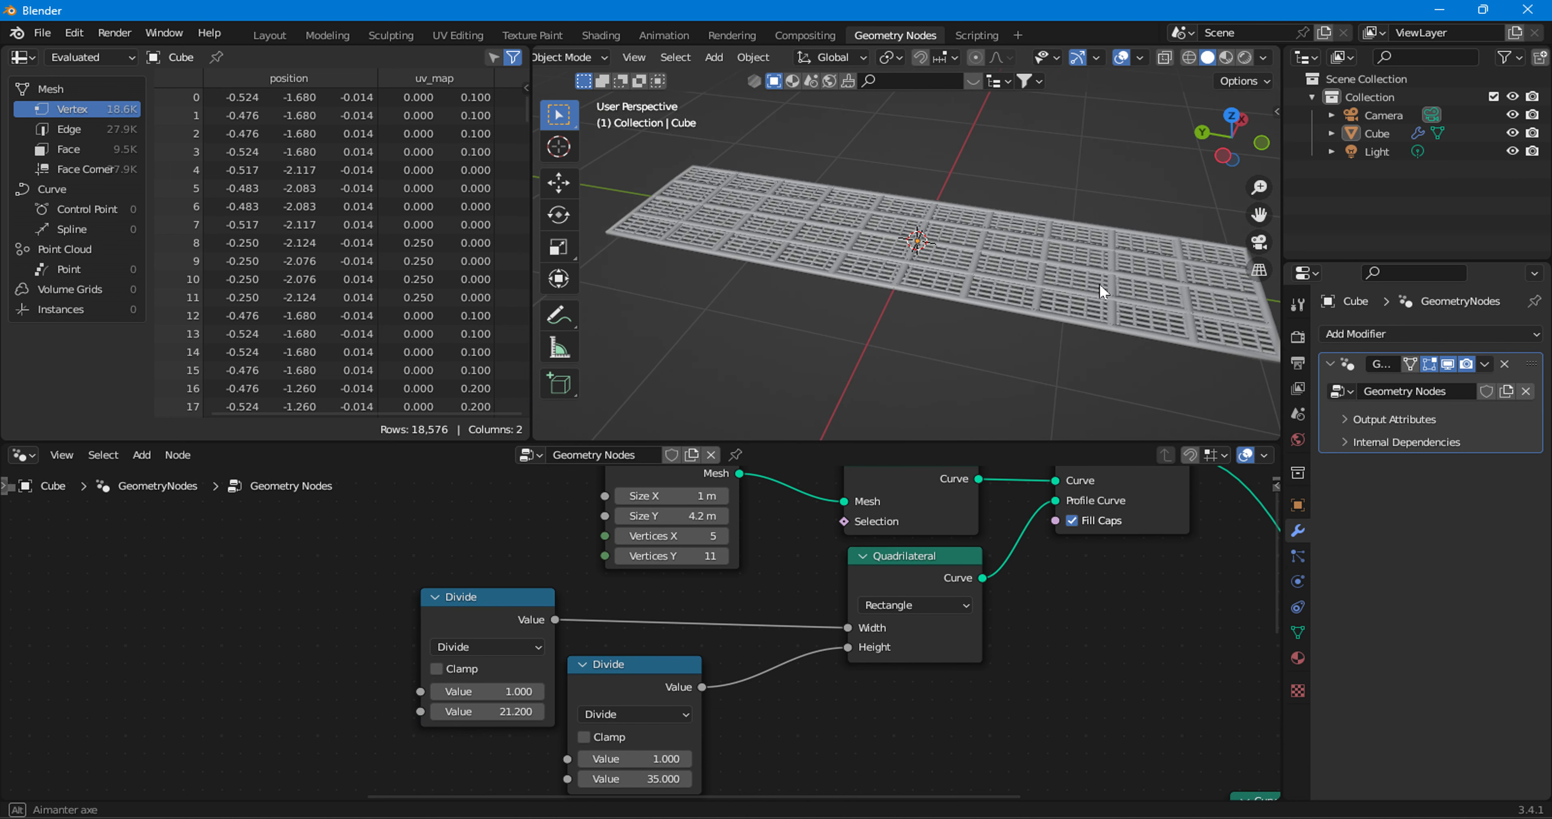
middle_click_drag(777, 584, 804, 663)
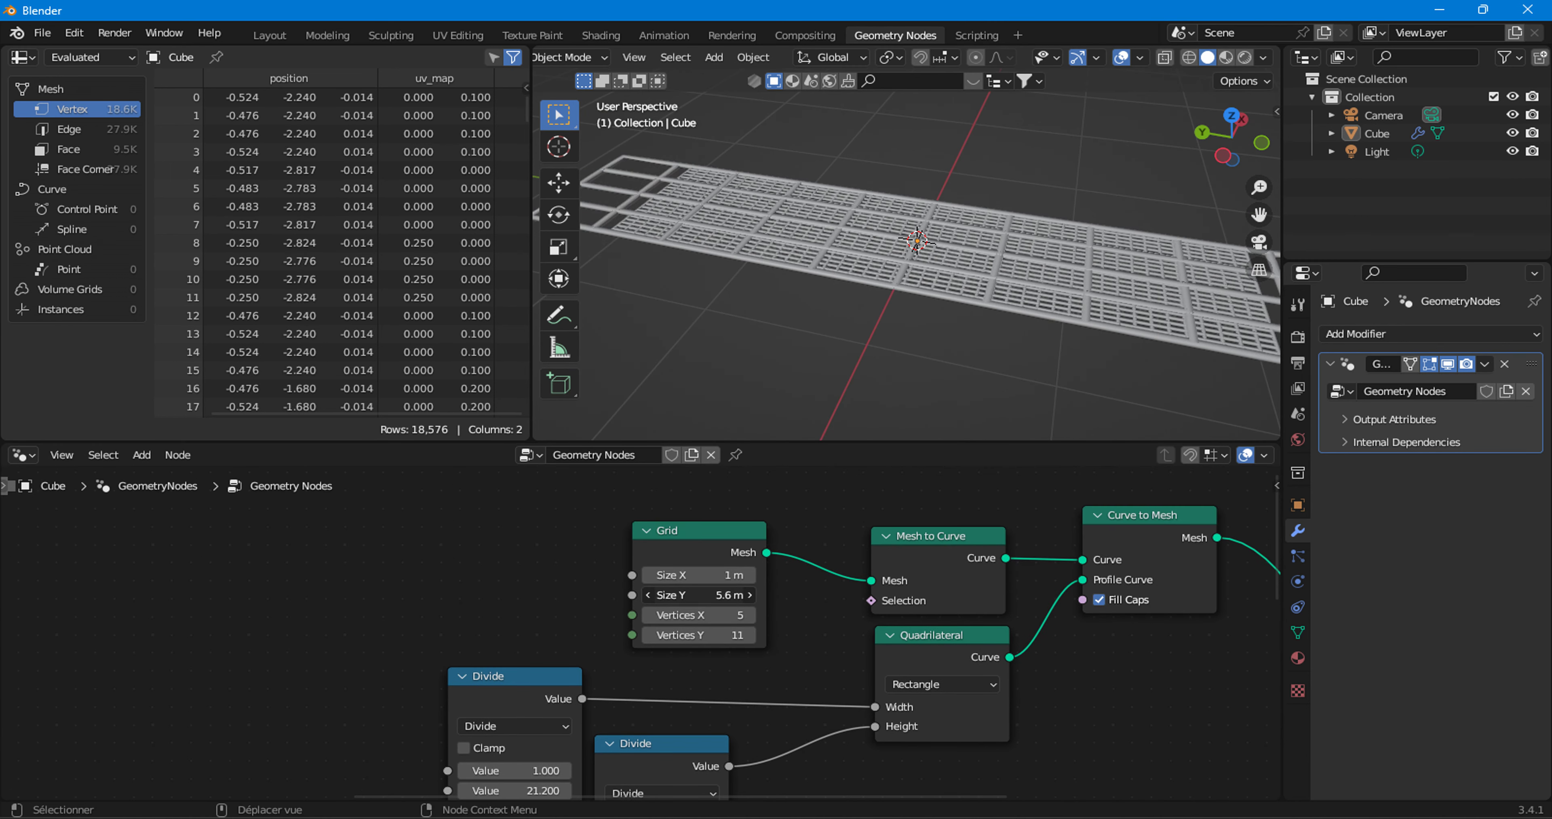
left_click_drag(698, 594, 698, 595)
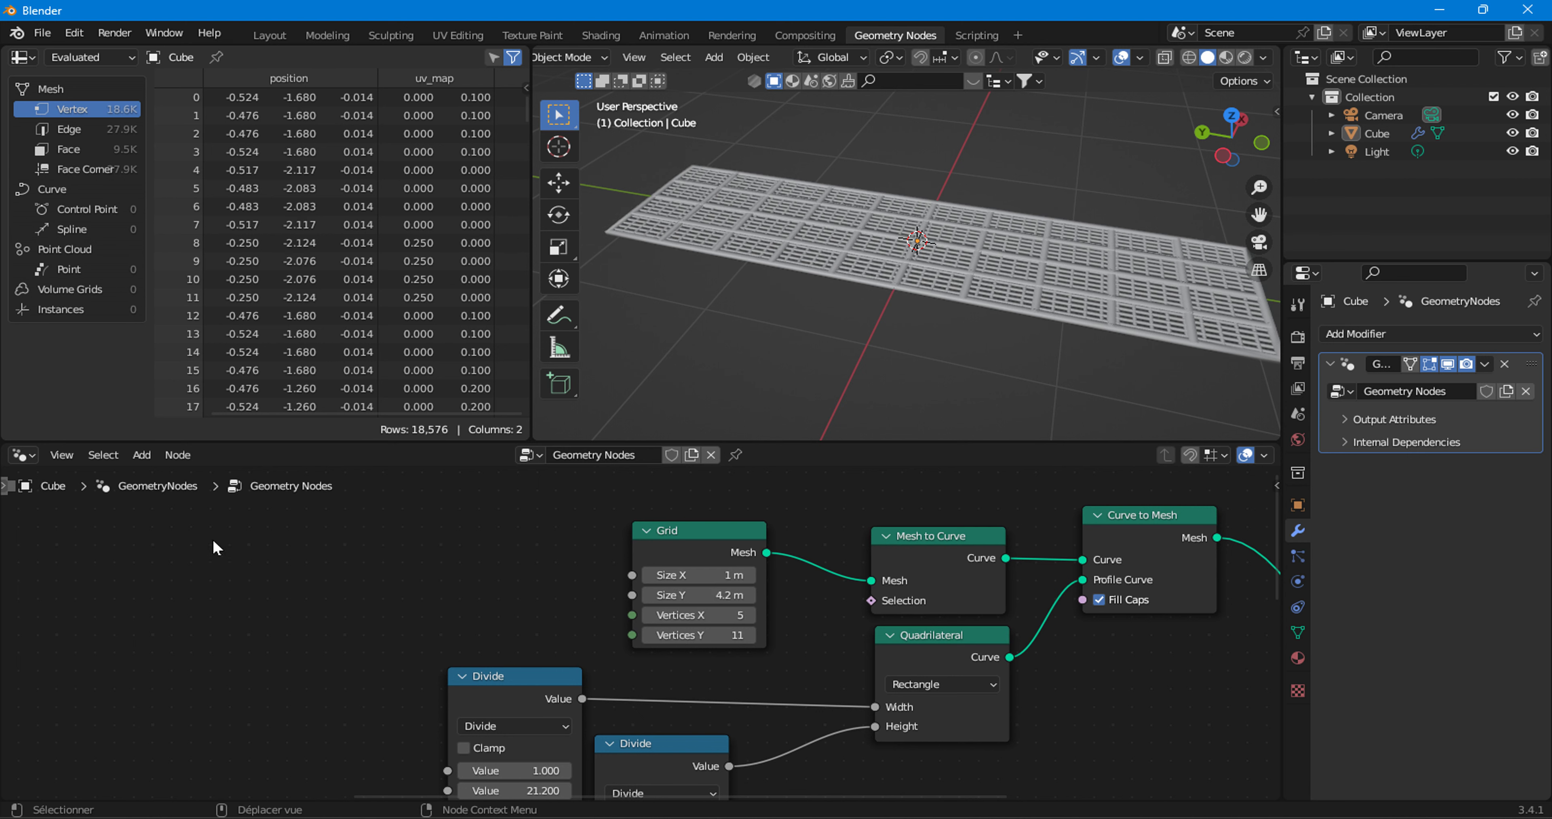
- Add a Value node at the left and duplicate it just below
left_click(158, 460)
left_click(141, 455)
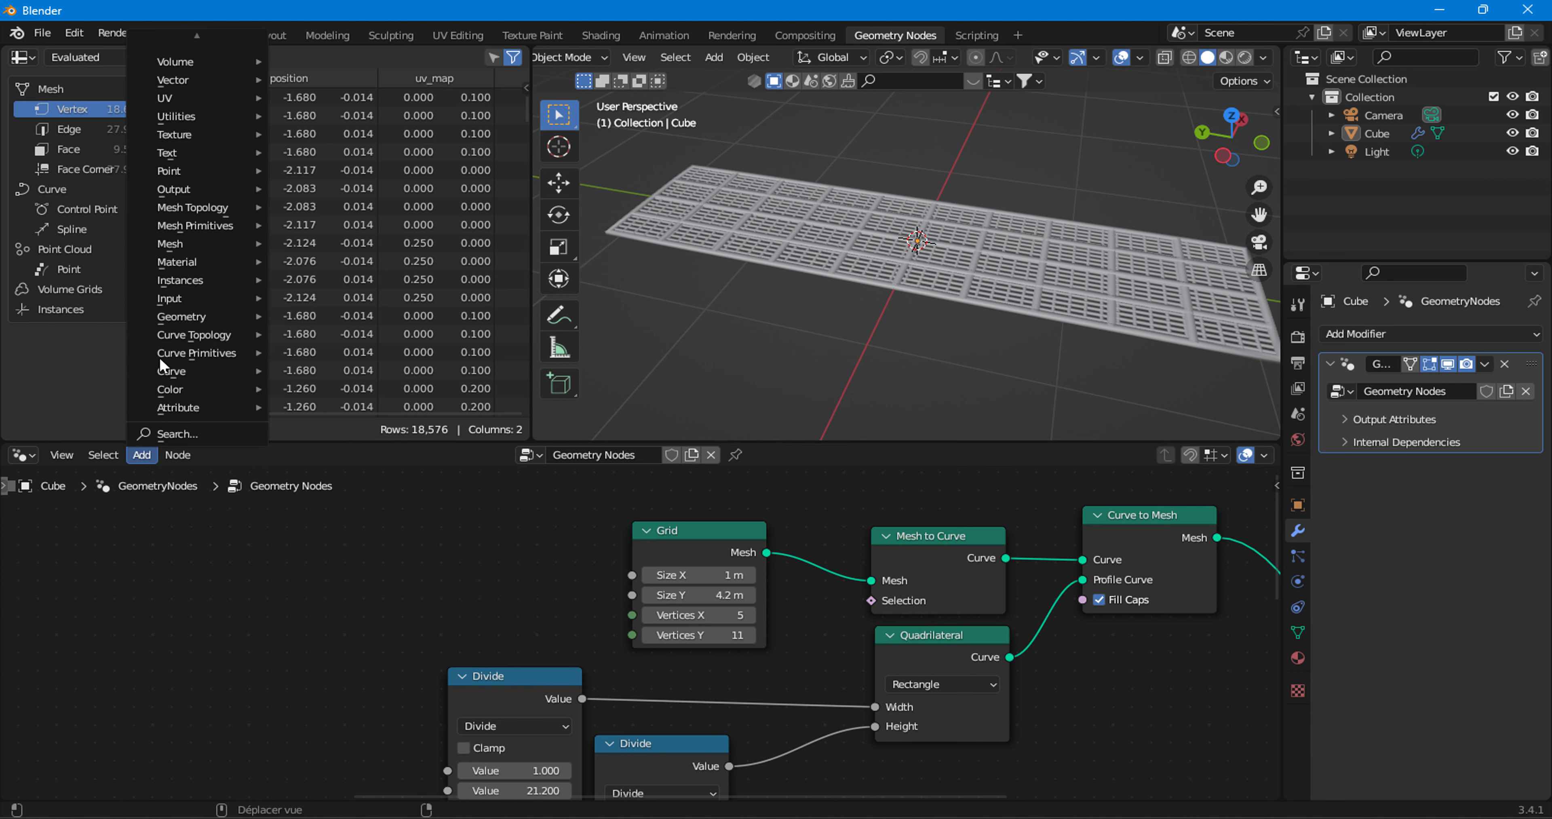
mouse_move(180, 297)
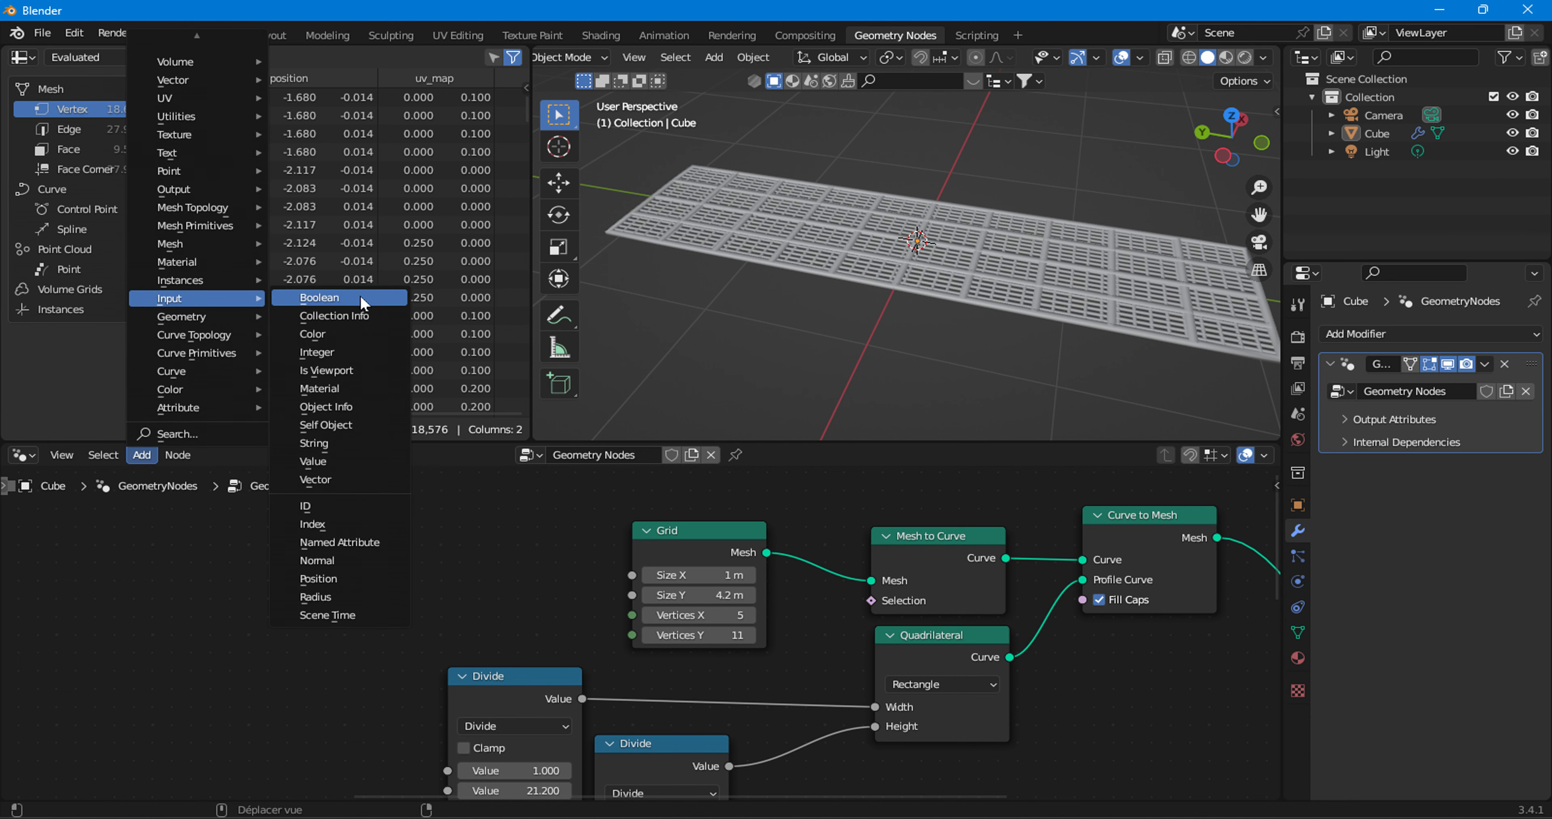
left_click(325, 461)
left_click(311, 593)
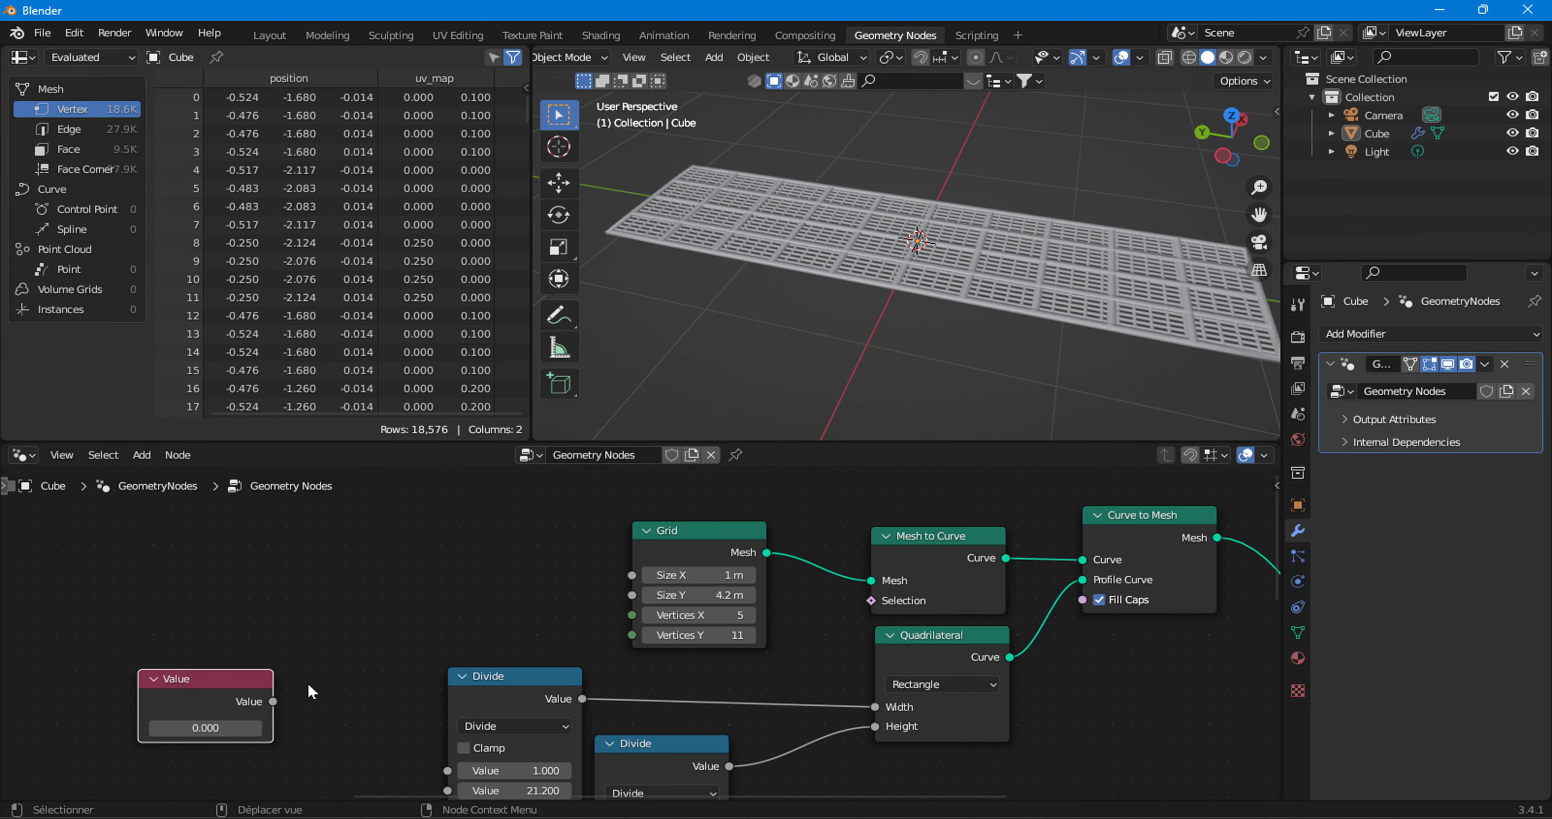
scroll(415, 590, "down", 2)
key("shift+d")
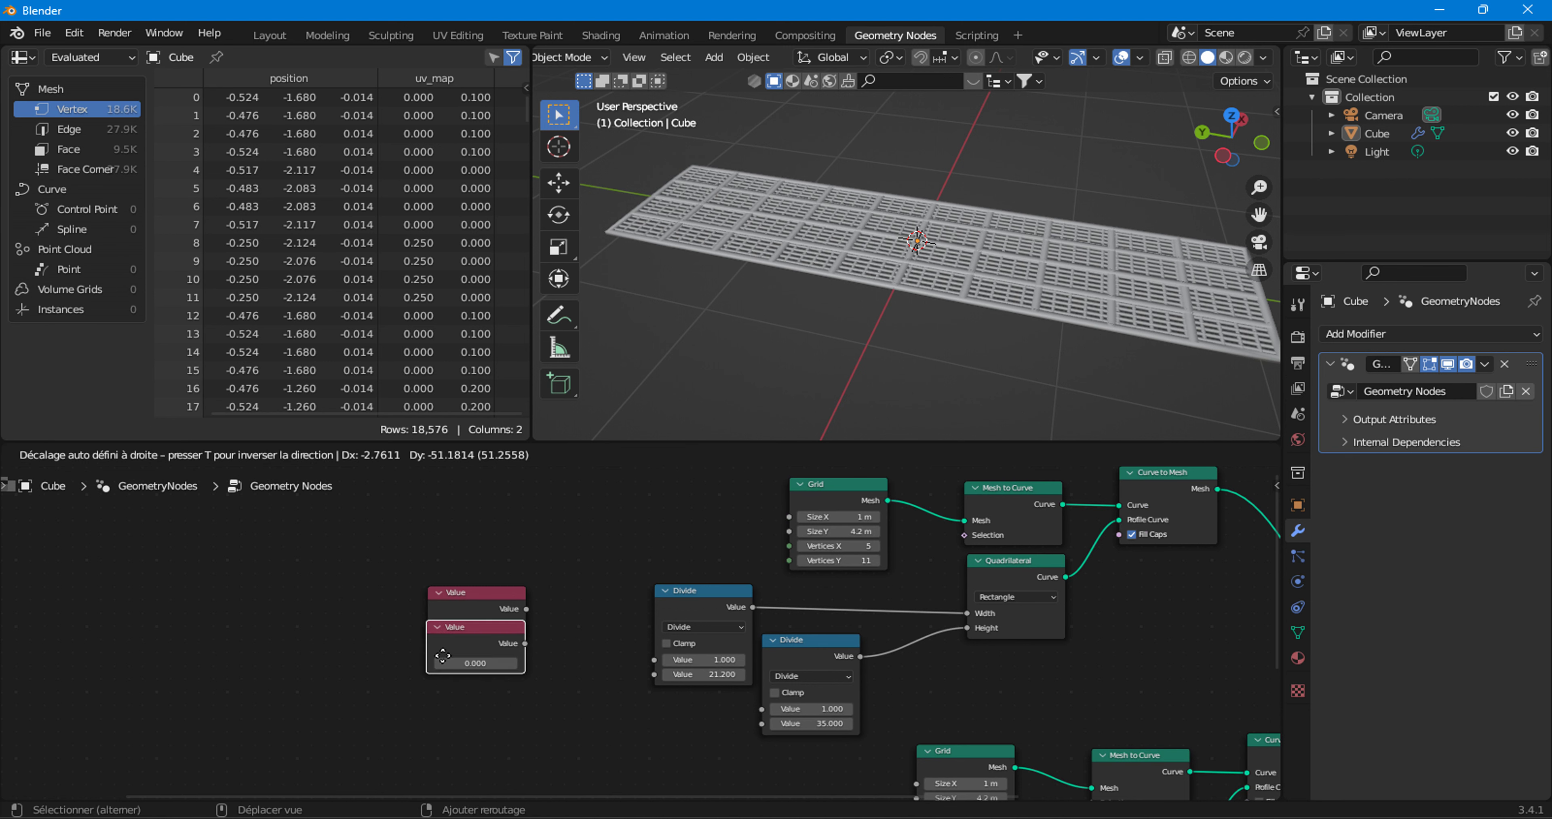
left_click(448, 665)
scroll(520, 645, "up", 2)
- Link the top Value to both Grids' Size X and the lower Value to their Size Y
left_click_drag(484, 601, 845, 579)
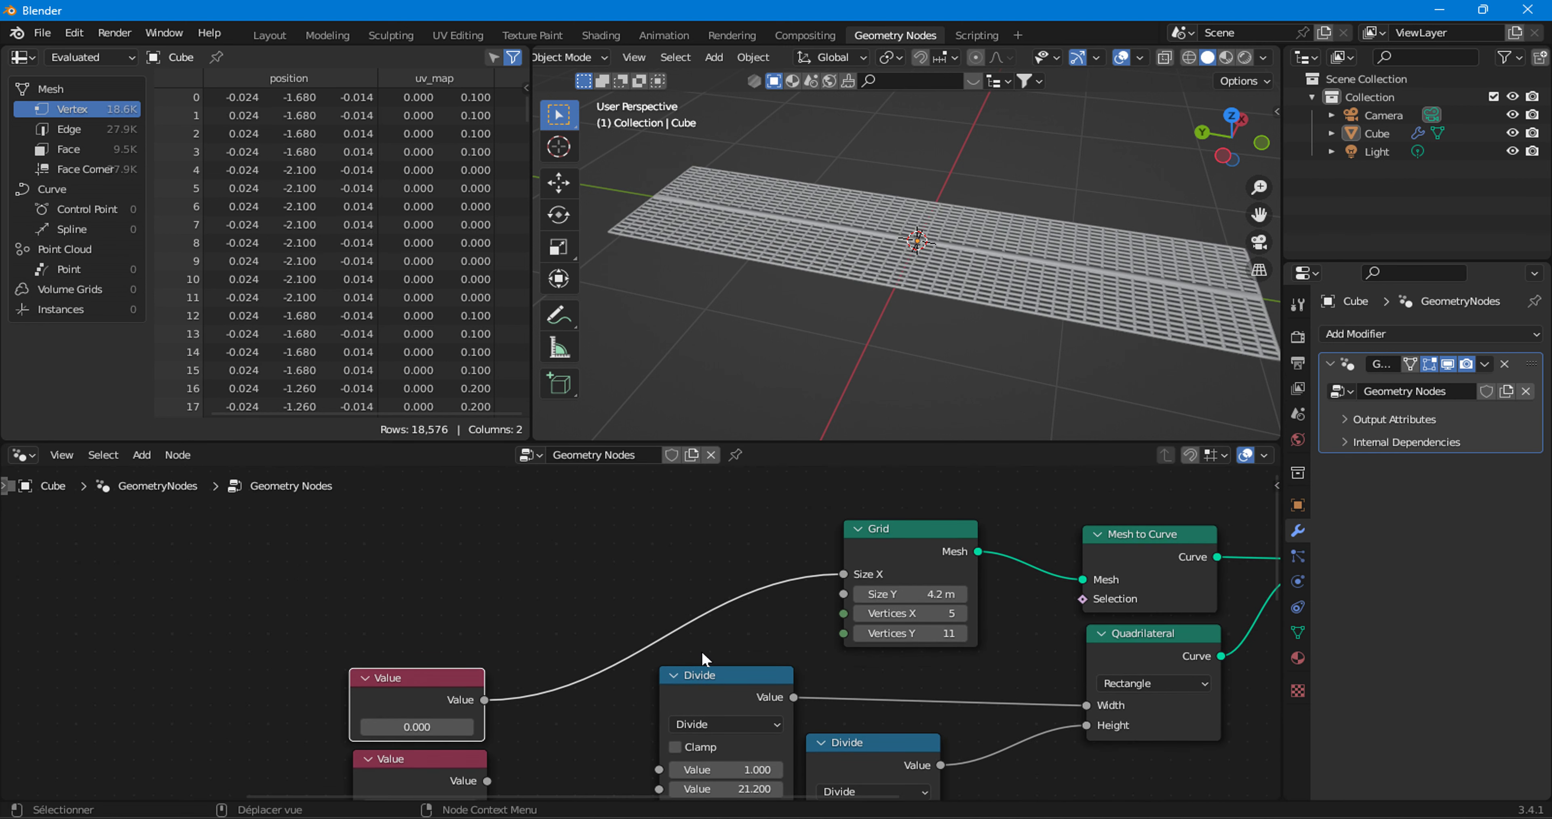
middle_click_drag(524, 751, 482, 652)
left_click_drag(445, 681, 800, 495)
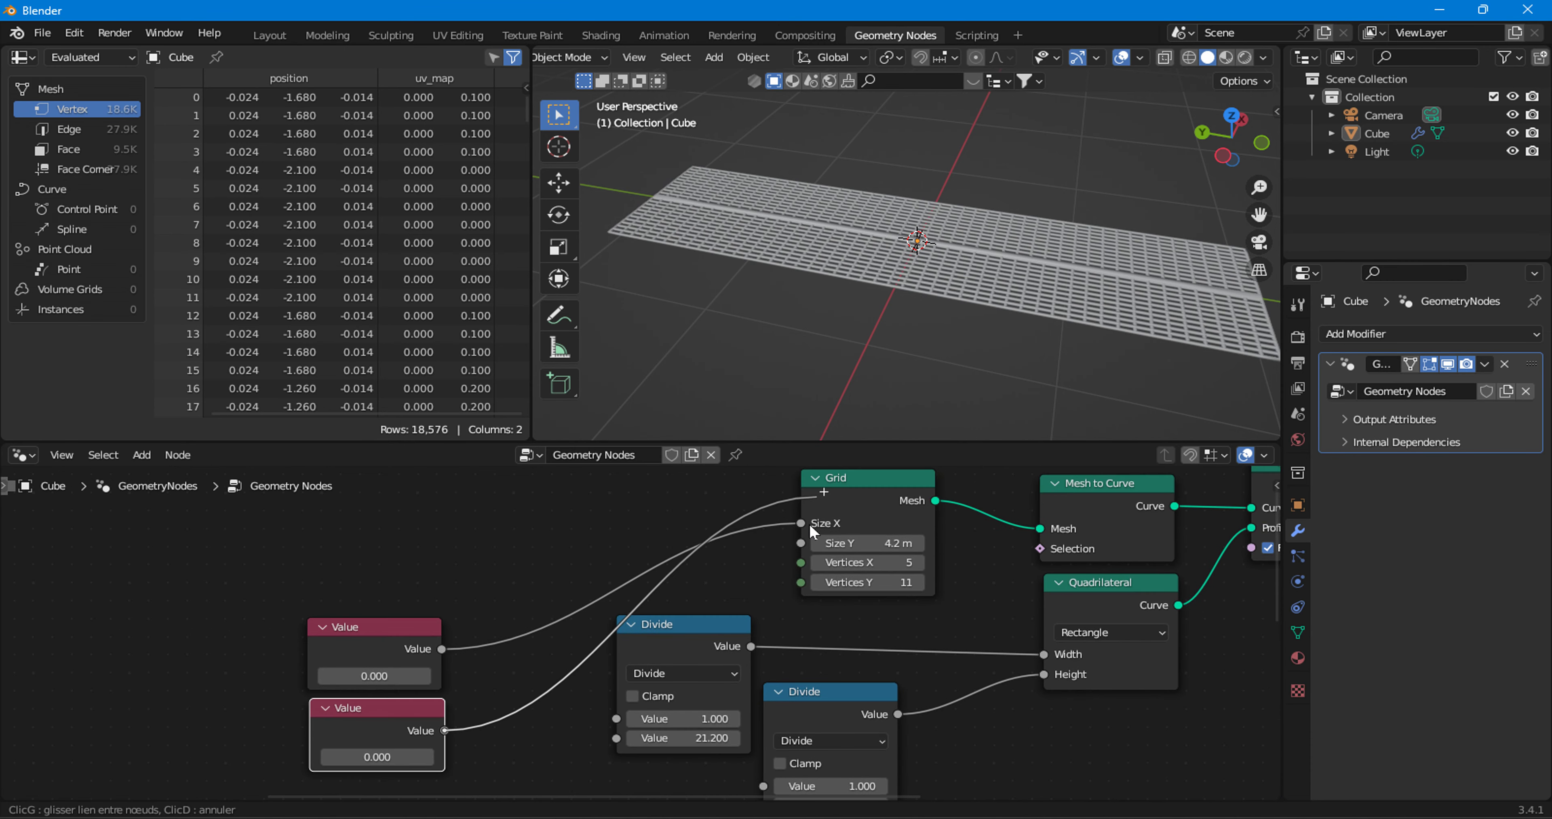
middle_click_drag(656, 599, 649, 512)
left_click_drag(438, 543, 968, 646)
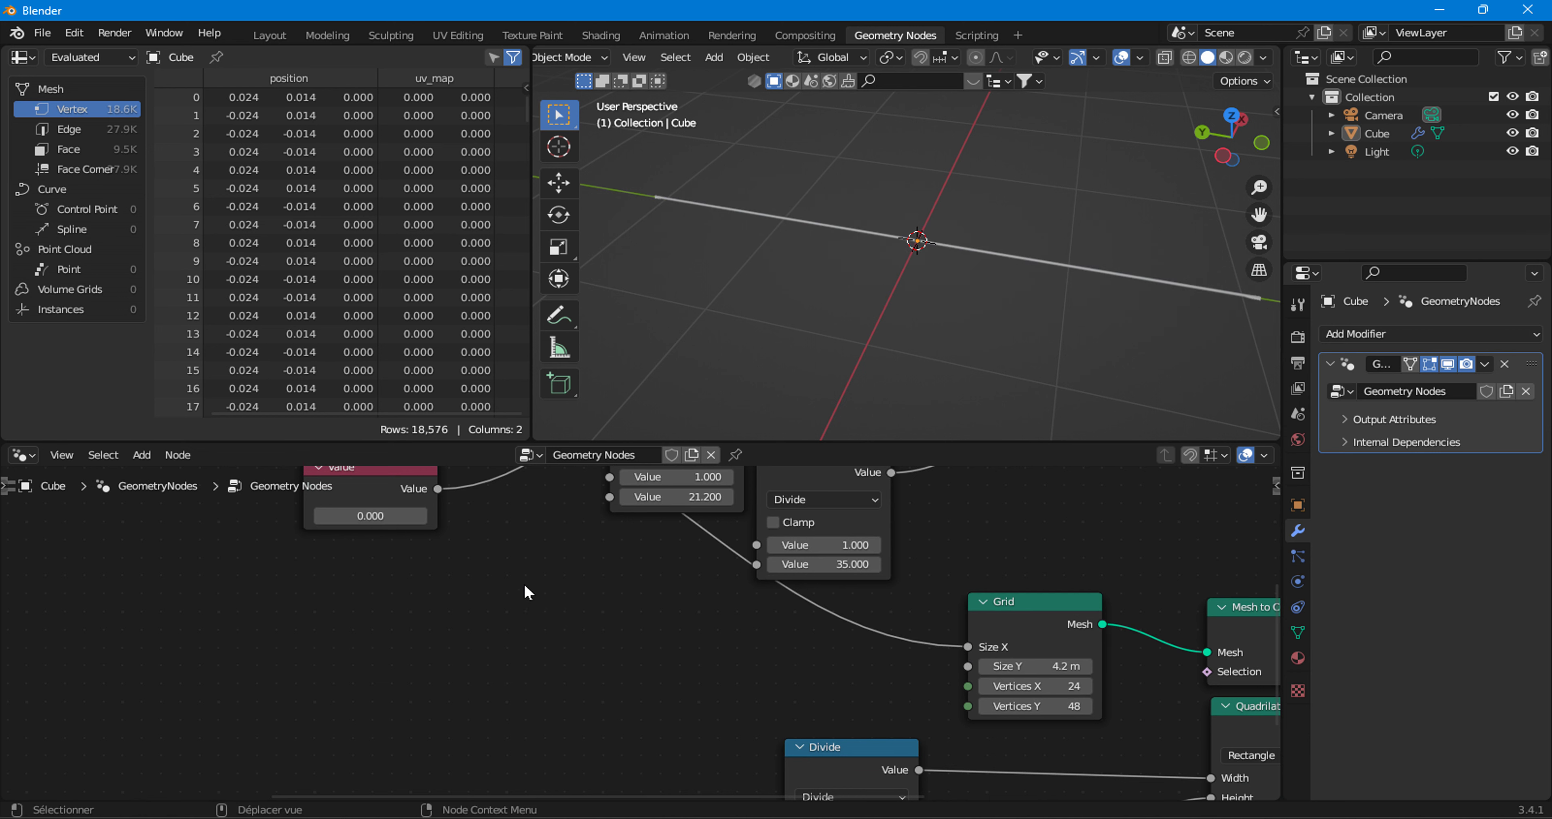
mouse_move(437, 488)
left_mouse_down()
mouse_move(976, 680)
mouse_move(967, 666)
left_mouse_up()
- Set the top Value node to 2.3
scroll(606, 669, "down", 5, "shift")
scroll(675, 702, "up", 2)
double_click(527, 577)
type("2.3")
key("Return")
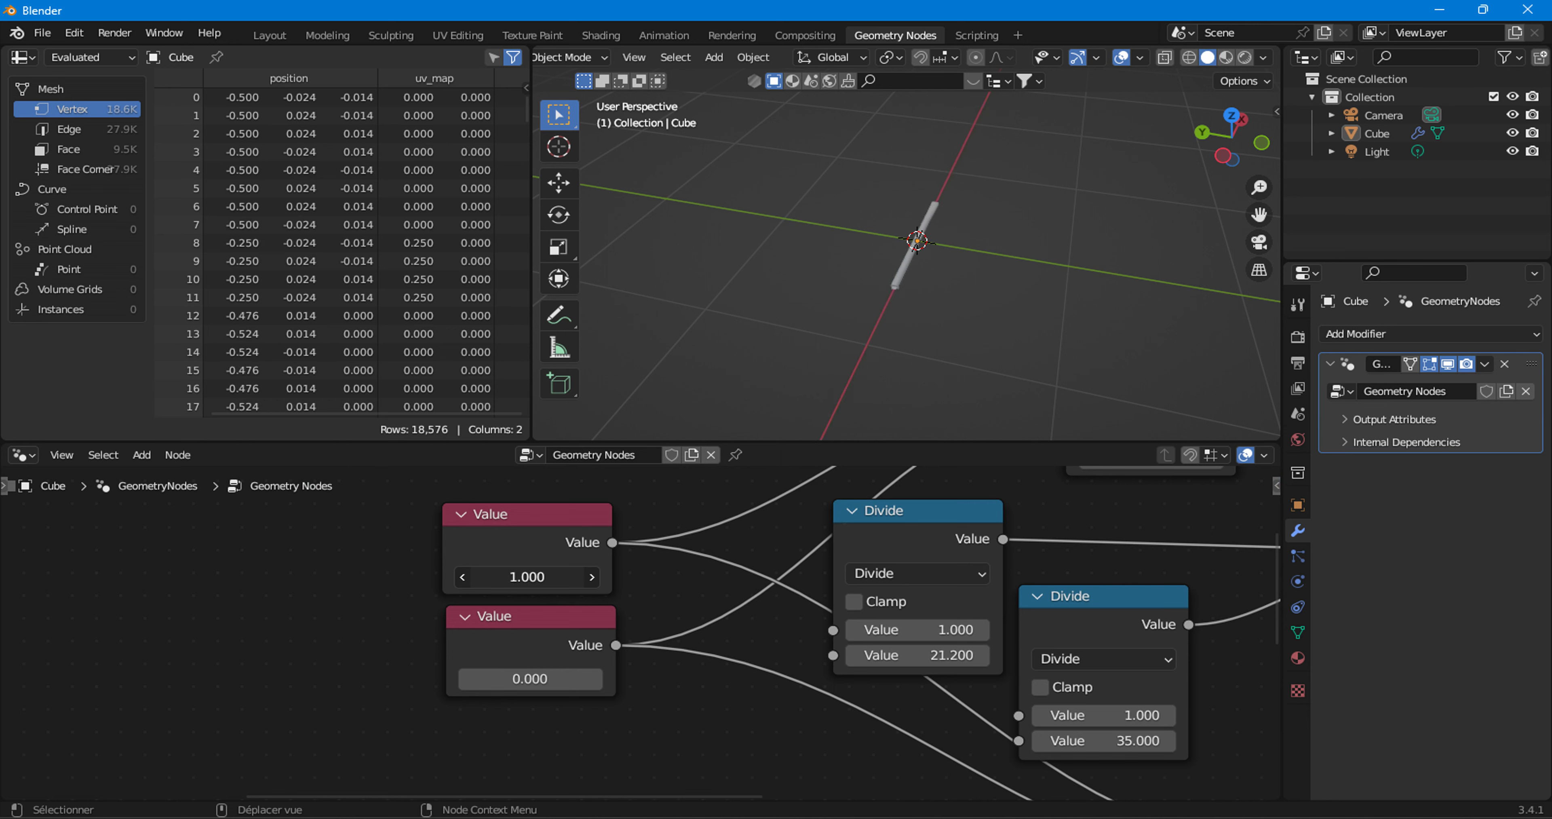
- Set the width Value to 3.300 and the length Value to 12.900
left_click_drag(527, 576, 540, 624)
left_click_drag(530, 676, 534, 683)
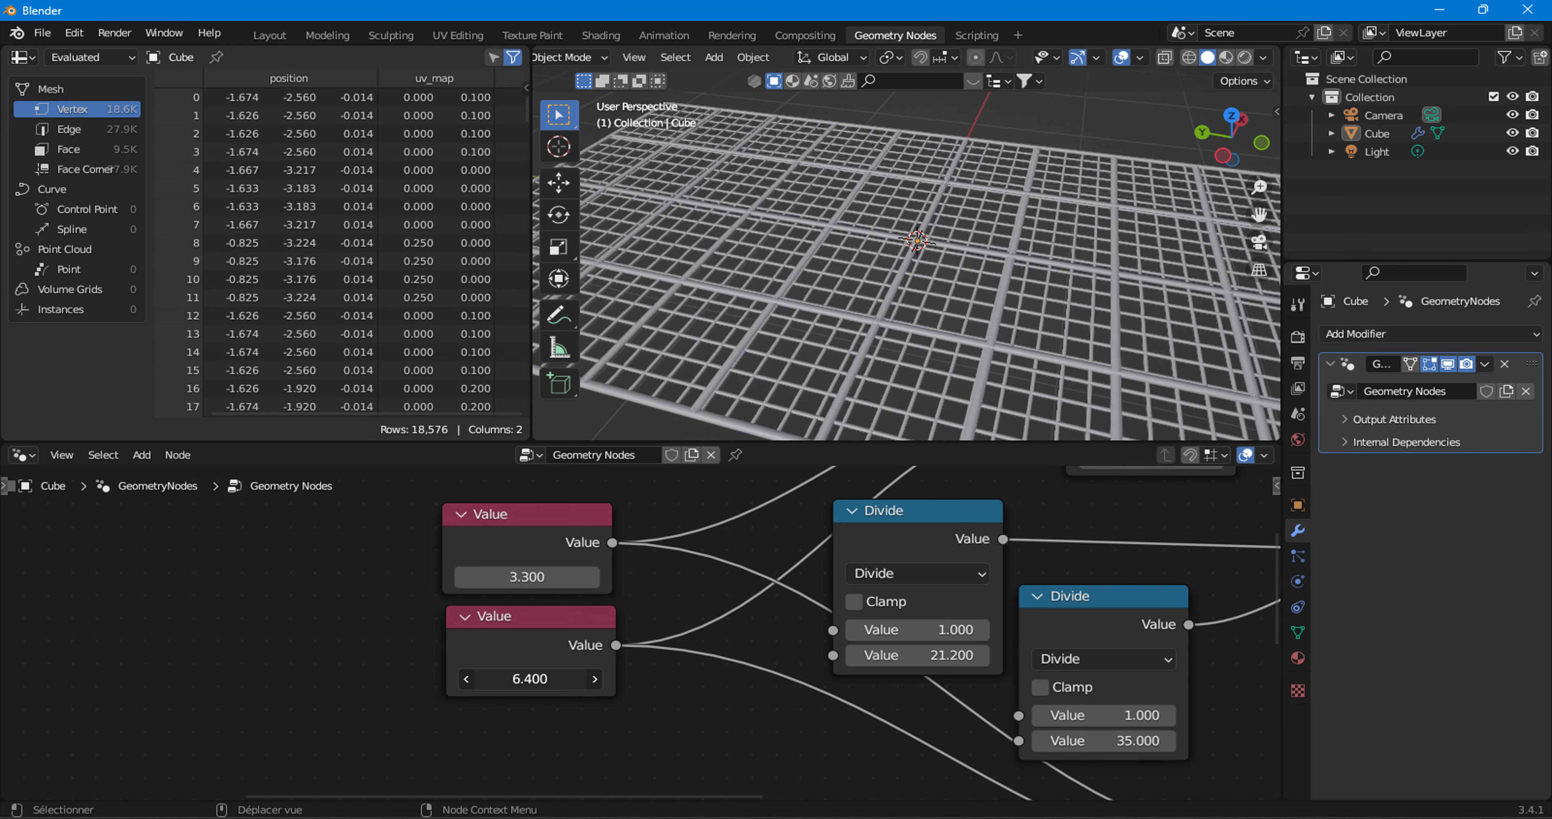
scroll(860, 340, "down", 5)
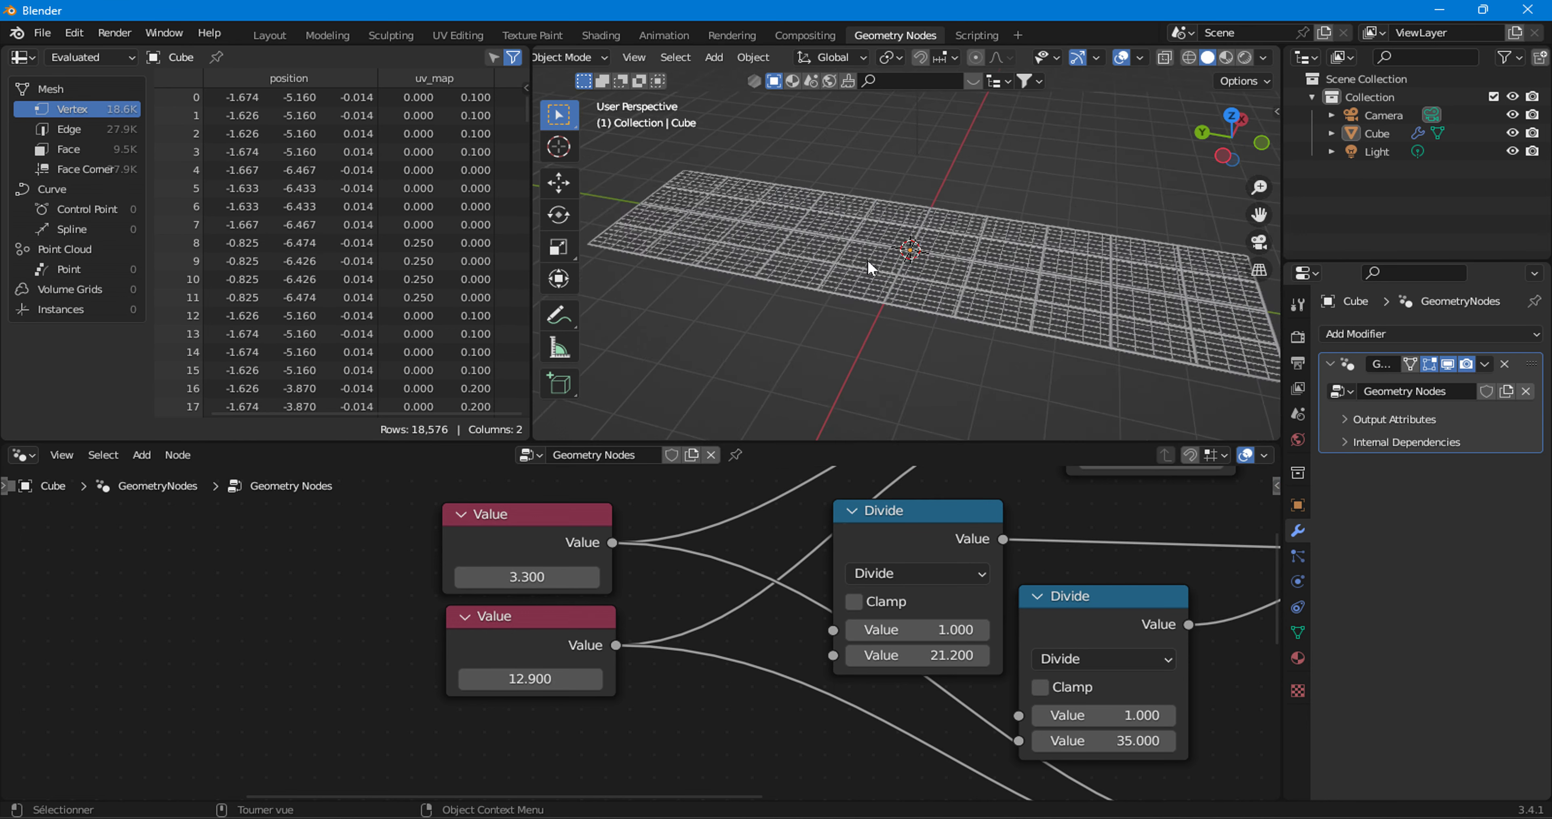
middle_click_drag(860, 340, 1007, 299)
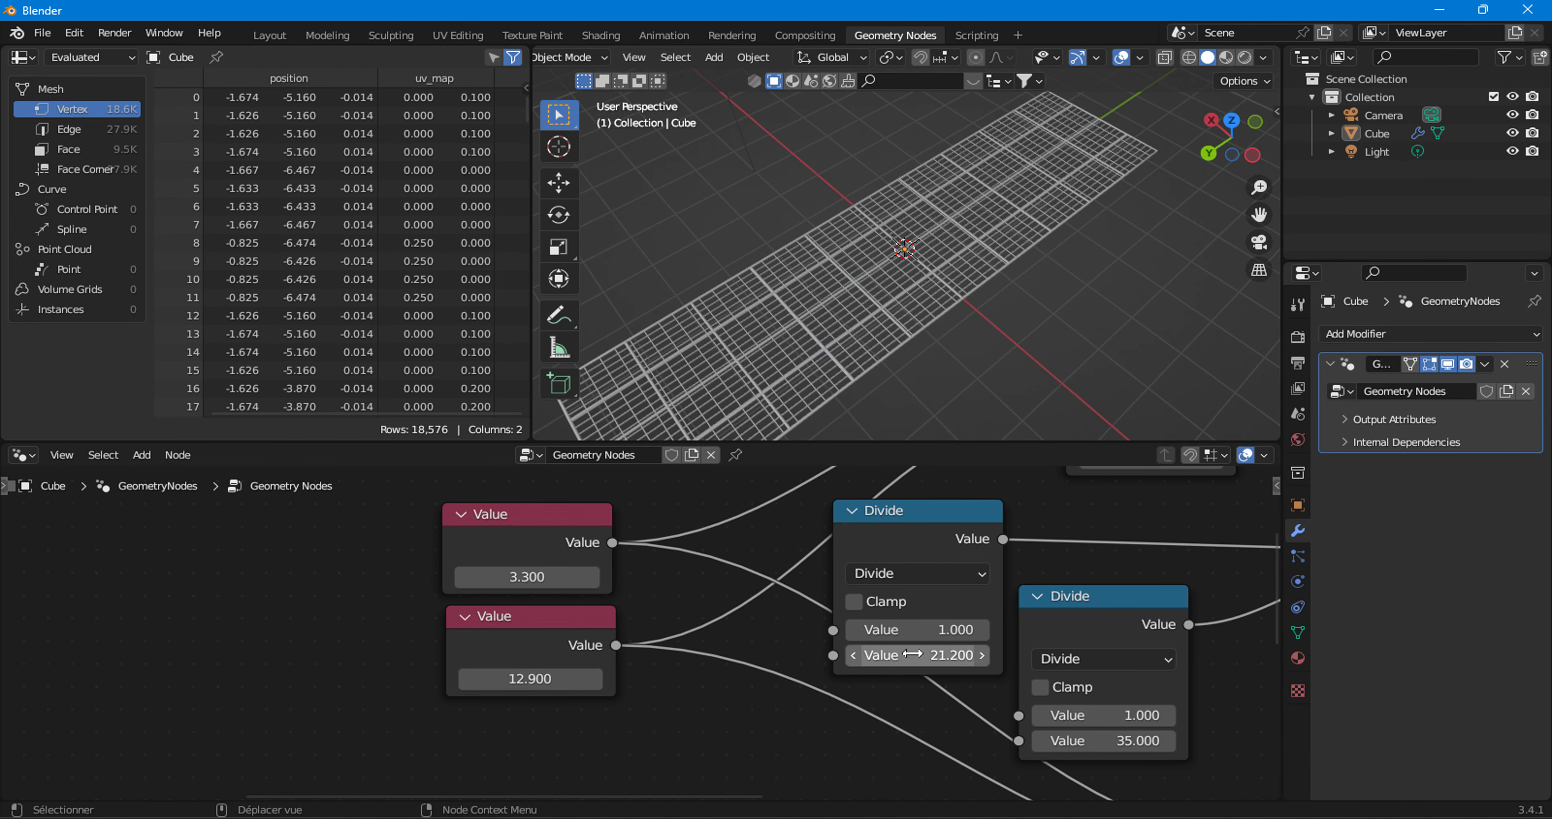
scroll(975, 735, "down", 2)
- Set the second Grid's Vertices X to 43 and Vertices Y to 71
middle_click_drag(975, 735, 926, 759)
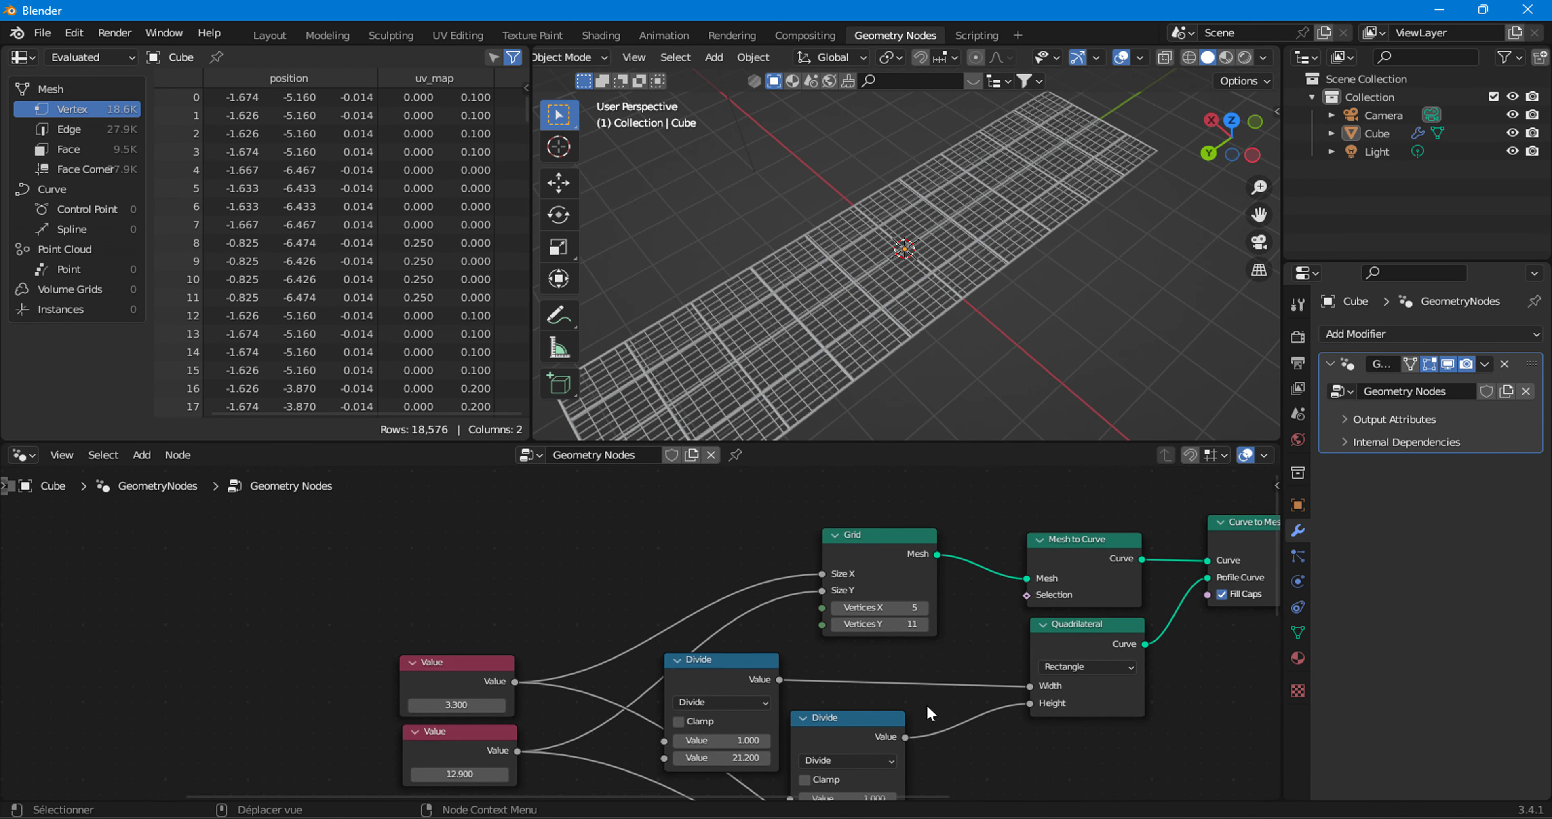
scroll(675, 542, "up", 2)
mouse_move(964, 599)
left_mouse_down()
mouse_move(1000, 599)
mouse_move(951, 598)
left_mouse_up()
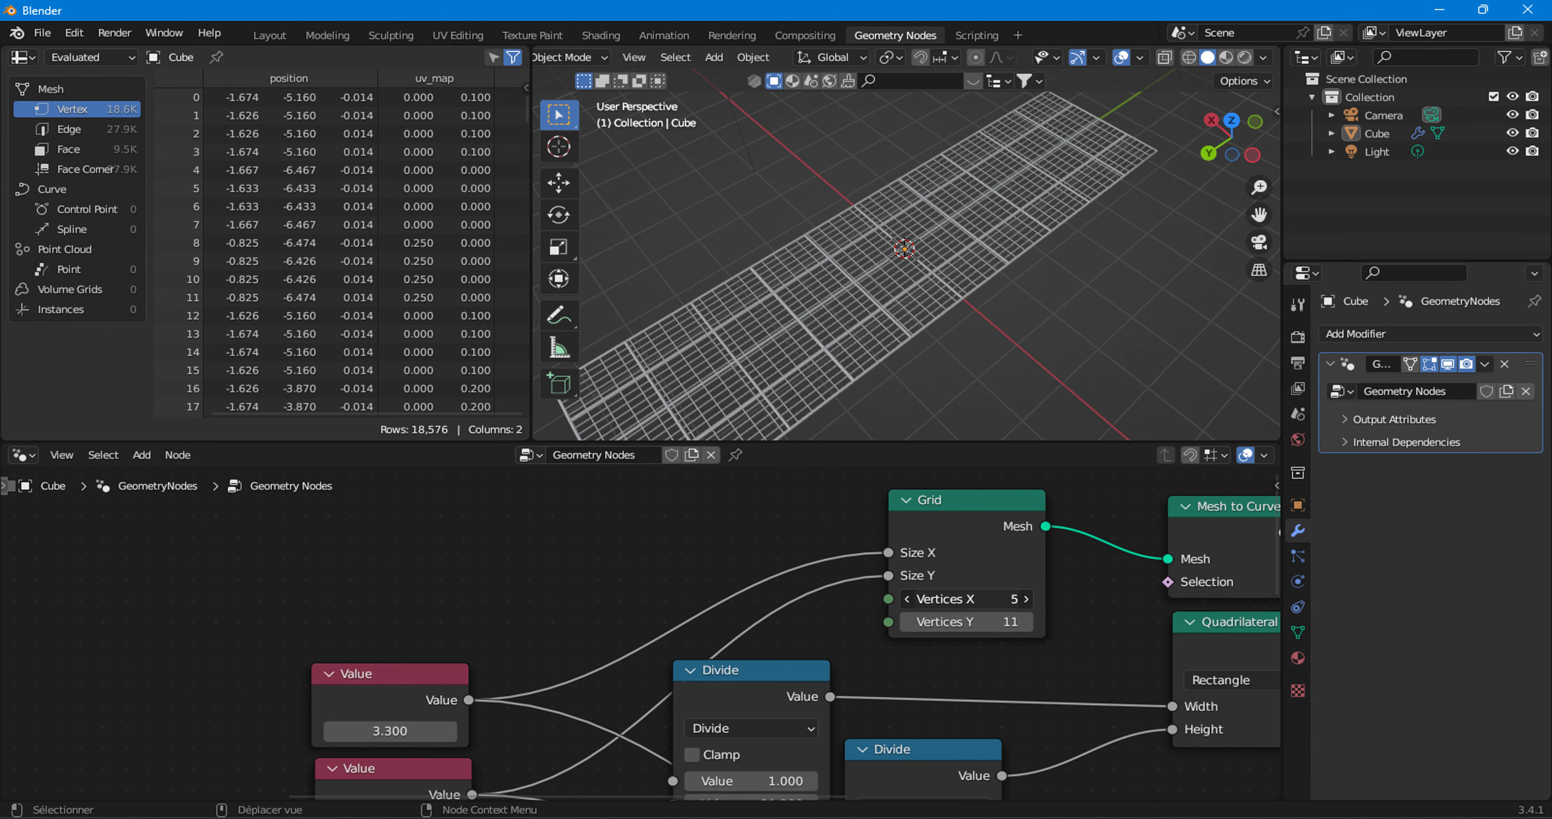
middle_click_drag(970, 626, 843, 738)
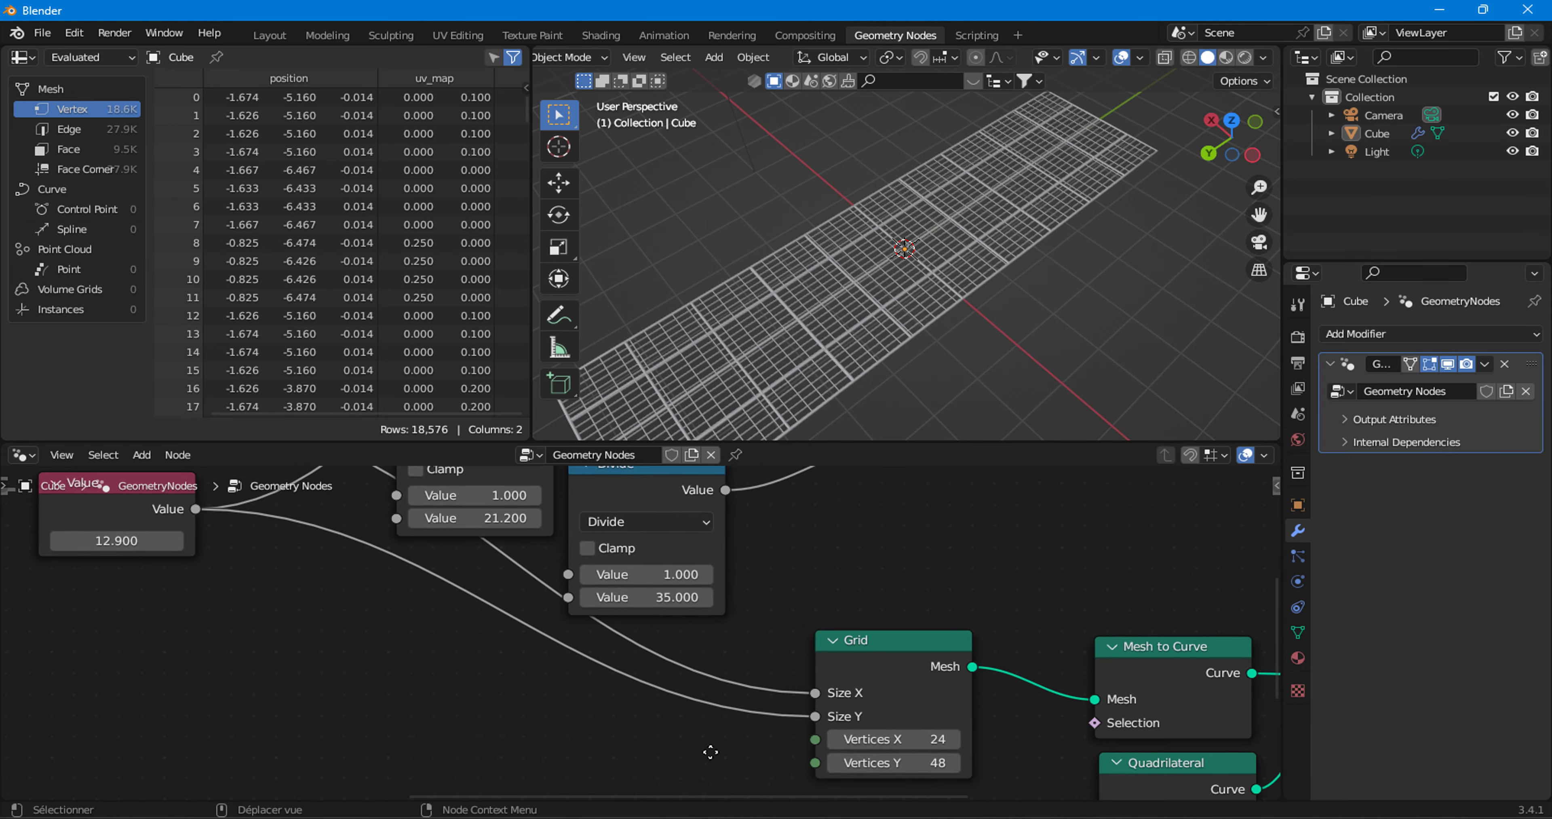
left_click_drag(843, 738, 988, 738)
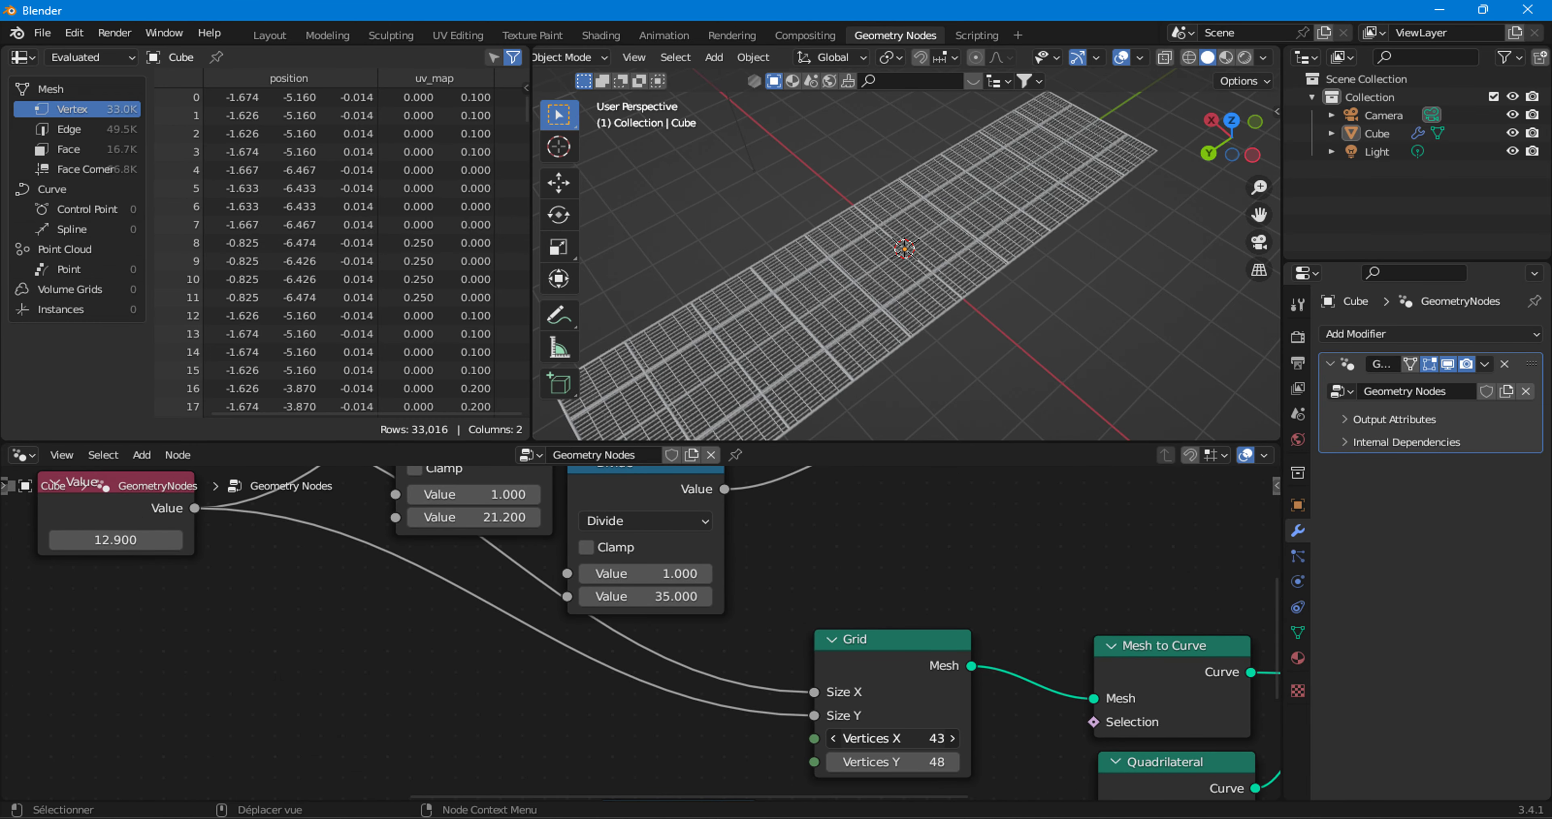
left_click_drag(891, 762, 939, 761)
mouse_move(859, 259)
middle_mouse_down()
mouse_move(871, 262)
mouse_move(849, 196)
mouse_move(826, 336)
mouse_move(964, 347)
middle_mouse_up()
scroll(871, 216, "up", 4)
scroll(966, 355, "down", 2)
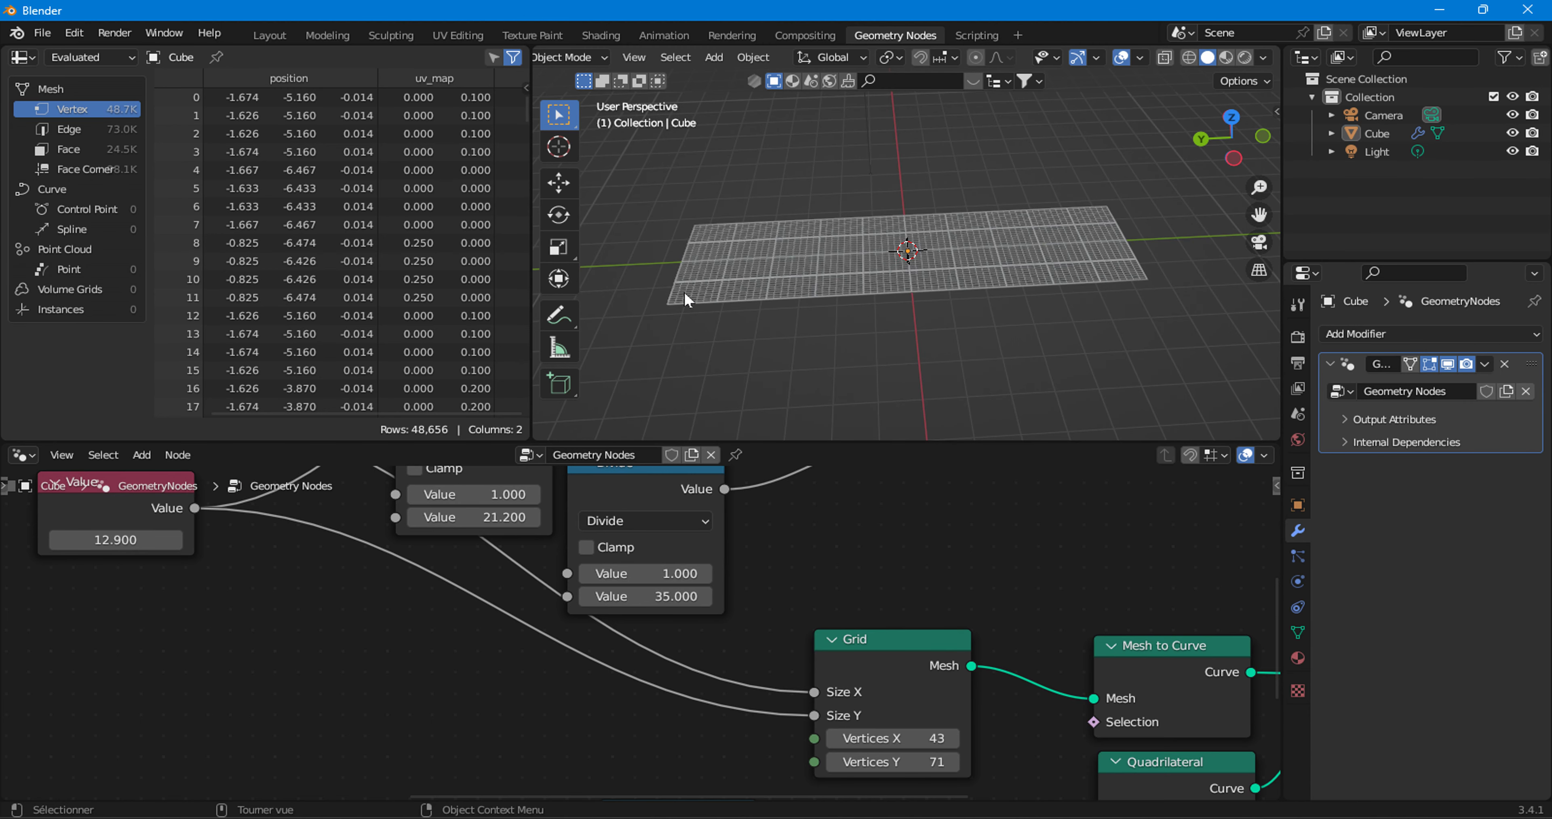
scroll(650, 512, "down", 4)
- Cut the Join Geometry to Group Output link and move Group Output aside
scroll(897, 603, "up", 2)
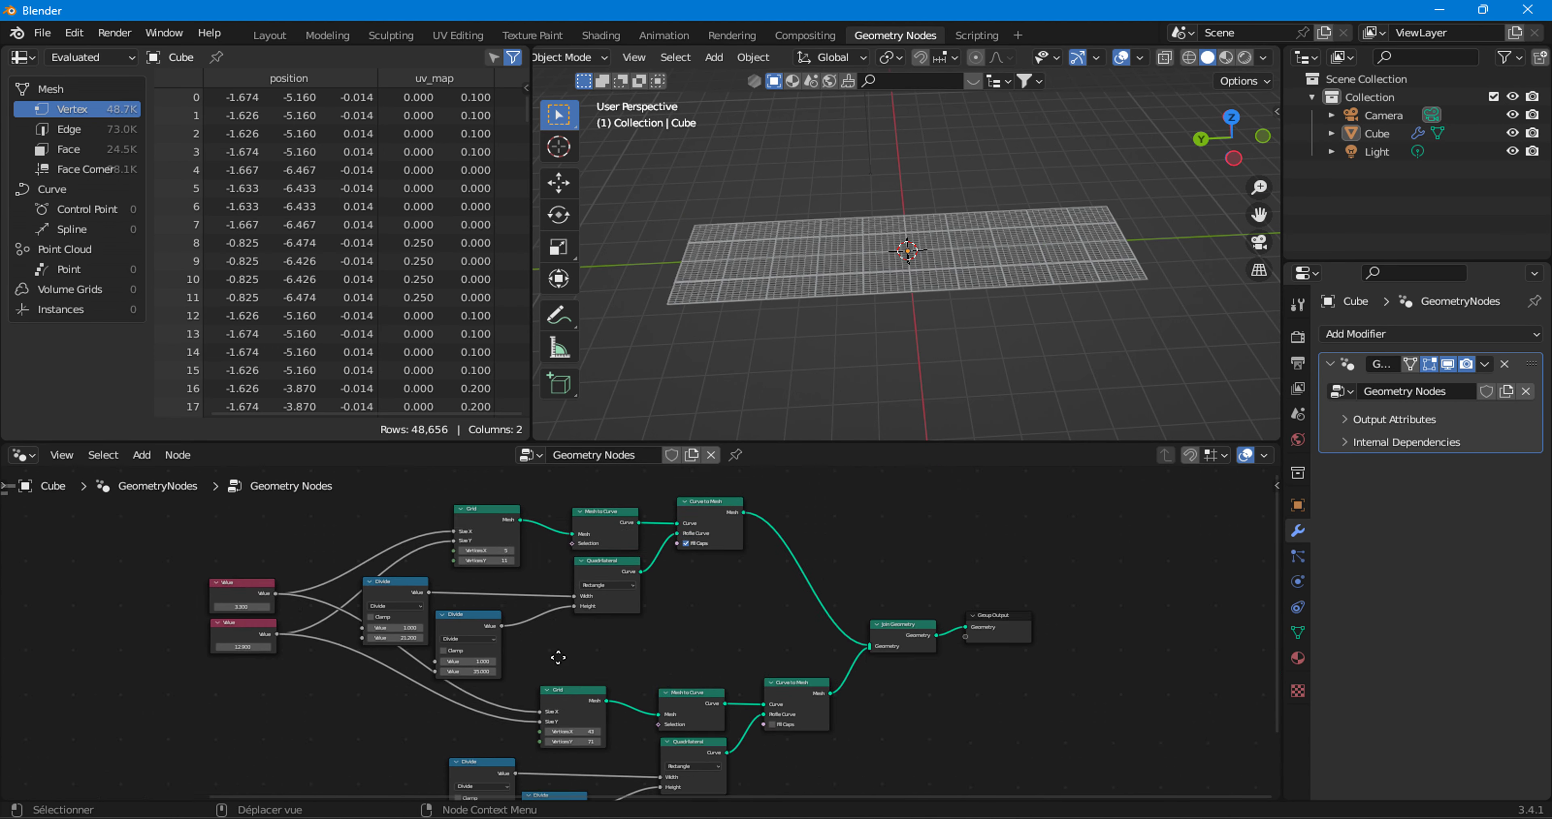
scroll(398, 687, "down", 3)
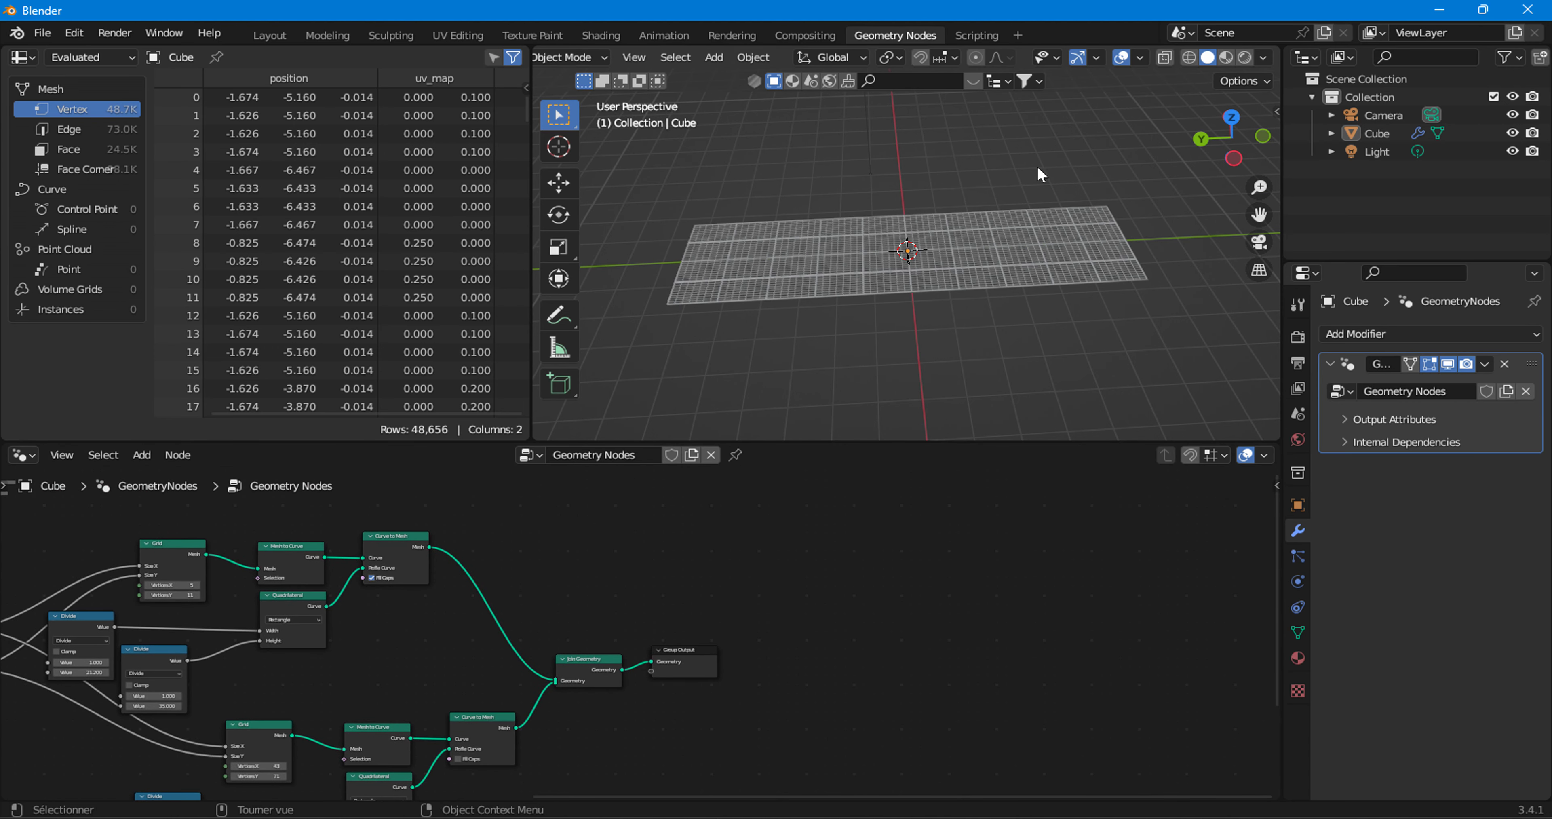
mouse_move(346, 572)
middle_mouse_down()
mouse_move(651, 639)
mouse_move(783, 626)
middle_mouse_up()
scroll(1042, 745, "up", 1)
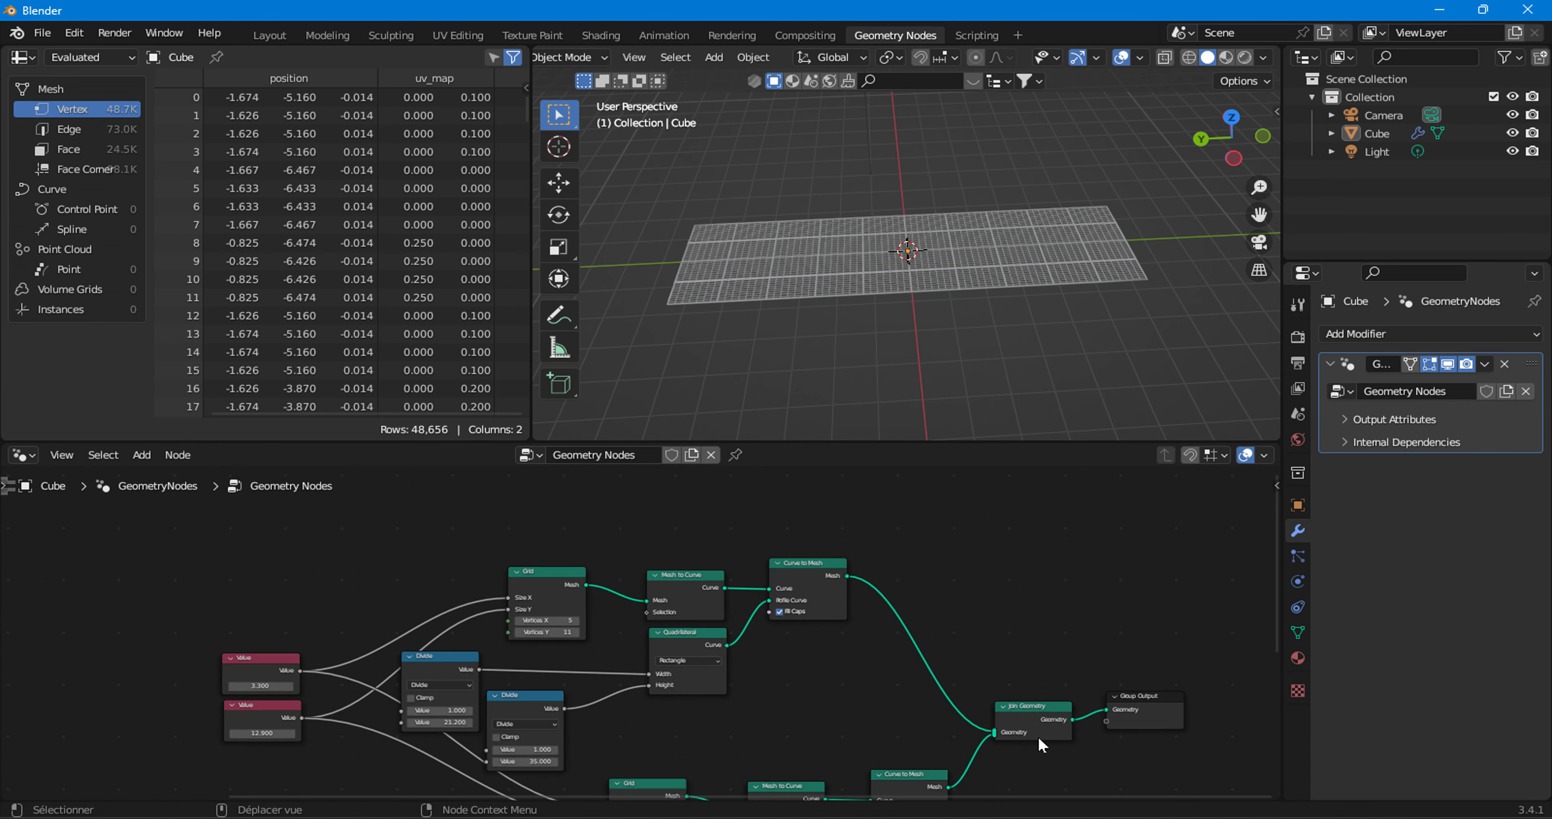
right_click_drag(1132, 757, 1078, 693, "ctrl")
left_click(1145, 710)
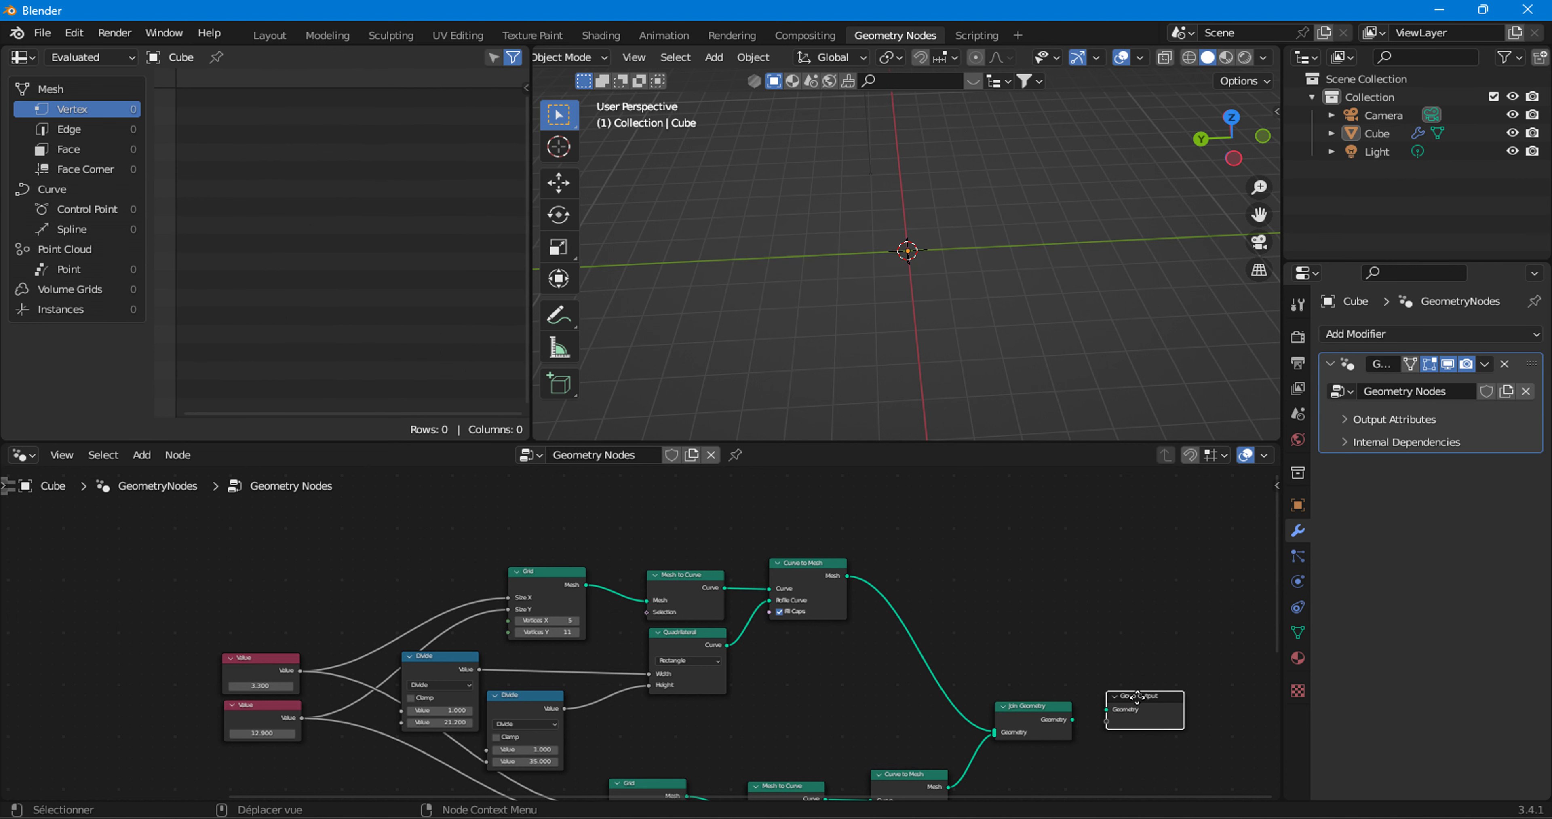
key("g")
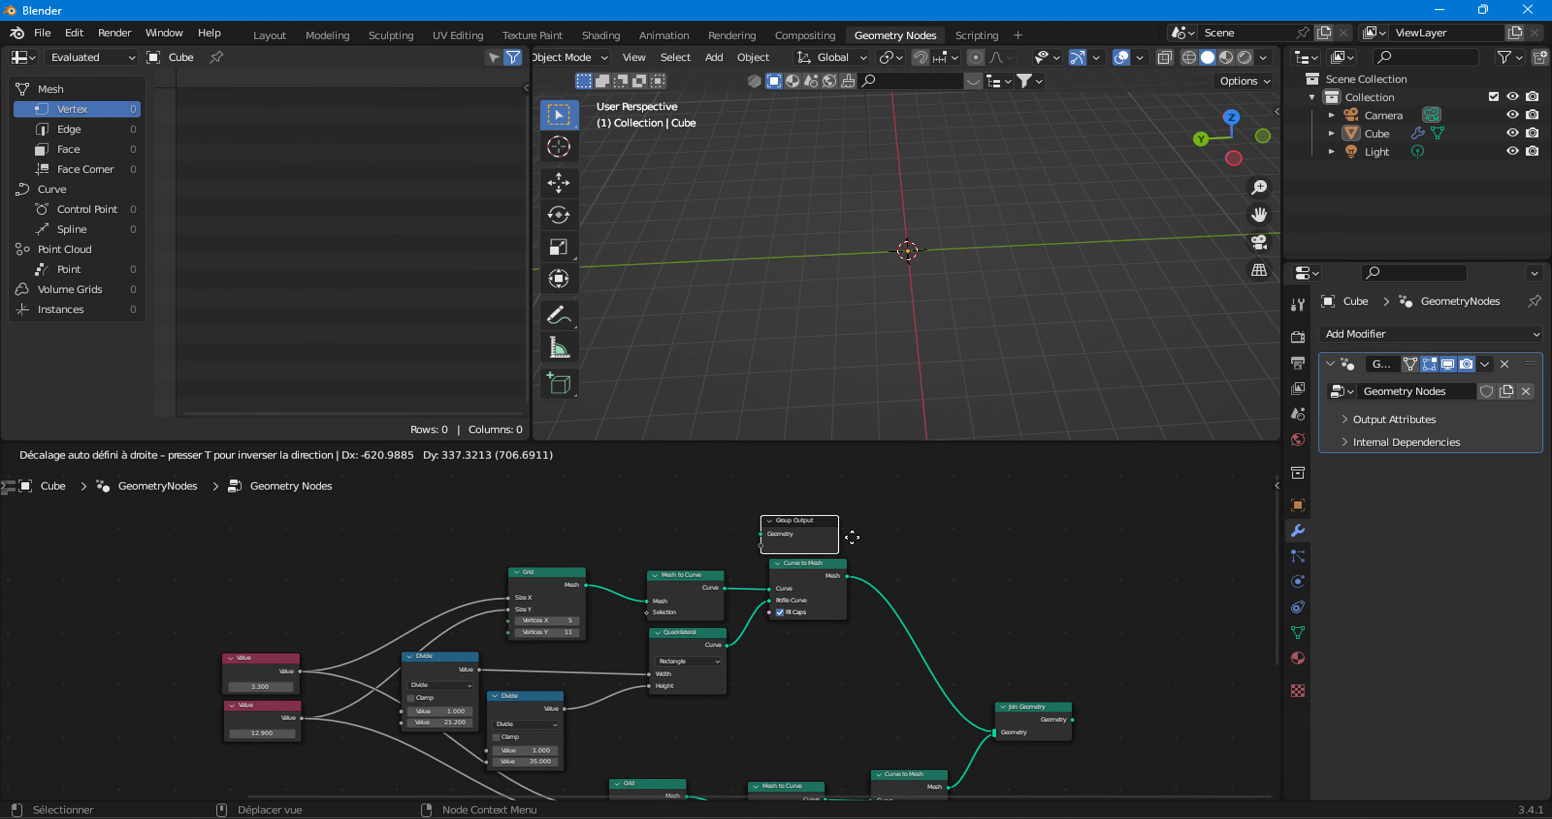
left_click(1194, 614)
middle_click_drag(584, 526, 652, 666)
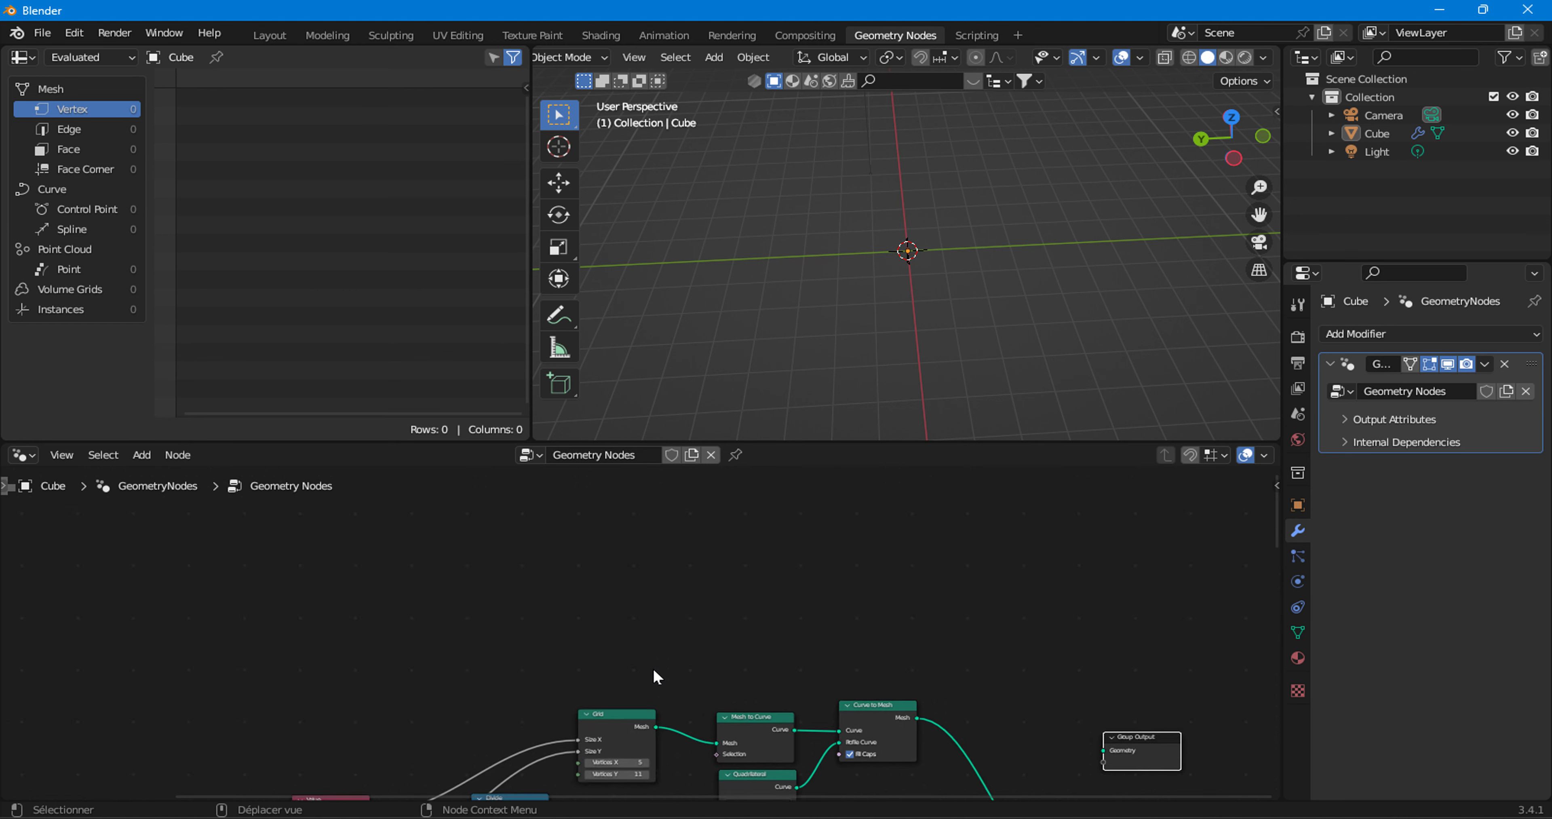
scroll(508, 683, "up", 1)
- Add a new Grid node sized by the 3.3 width and 12.9 length Values
left_click(120, 456)
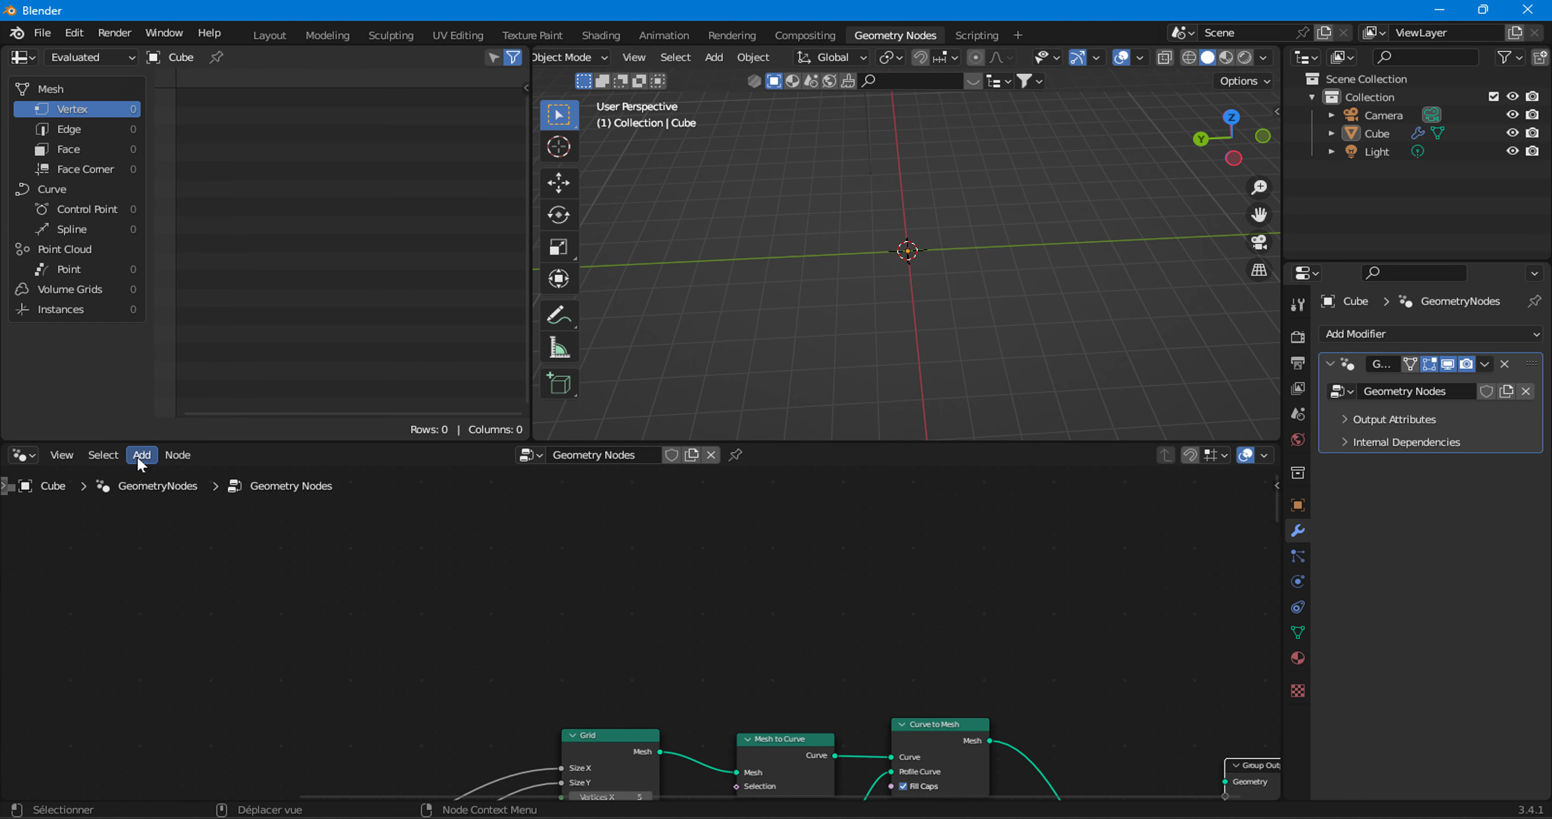
left_click(142, 455)
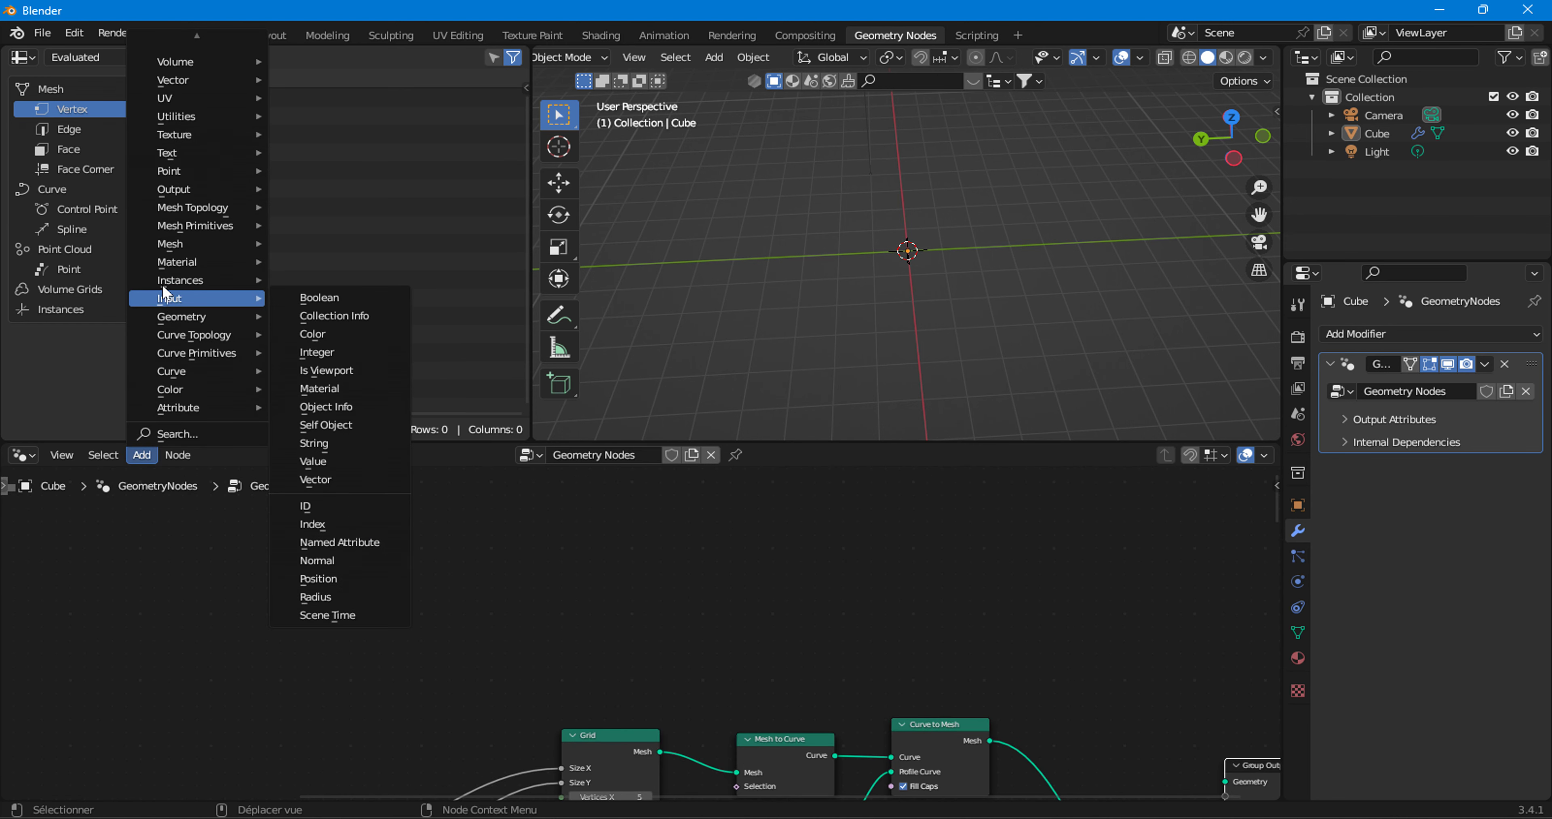
mouse_move(195, 226)
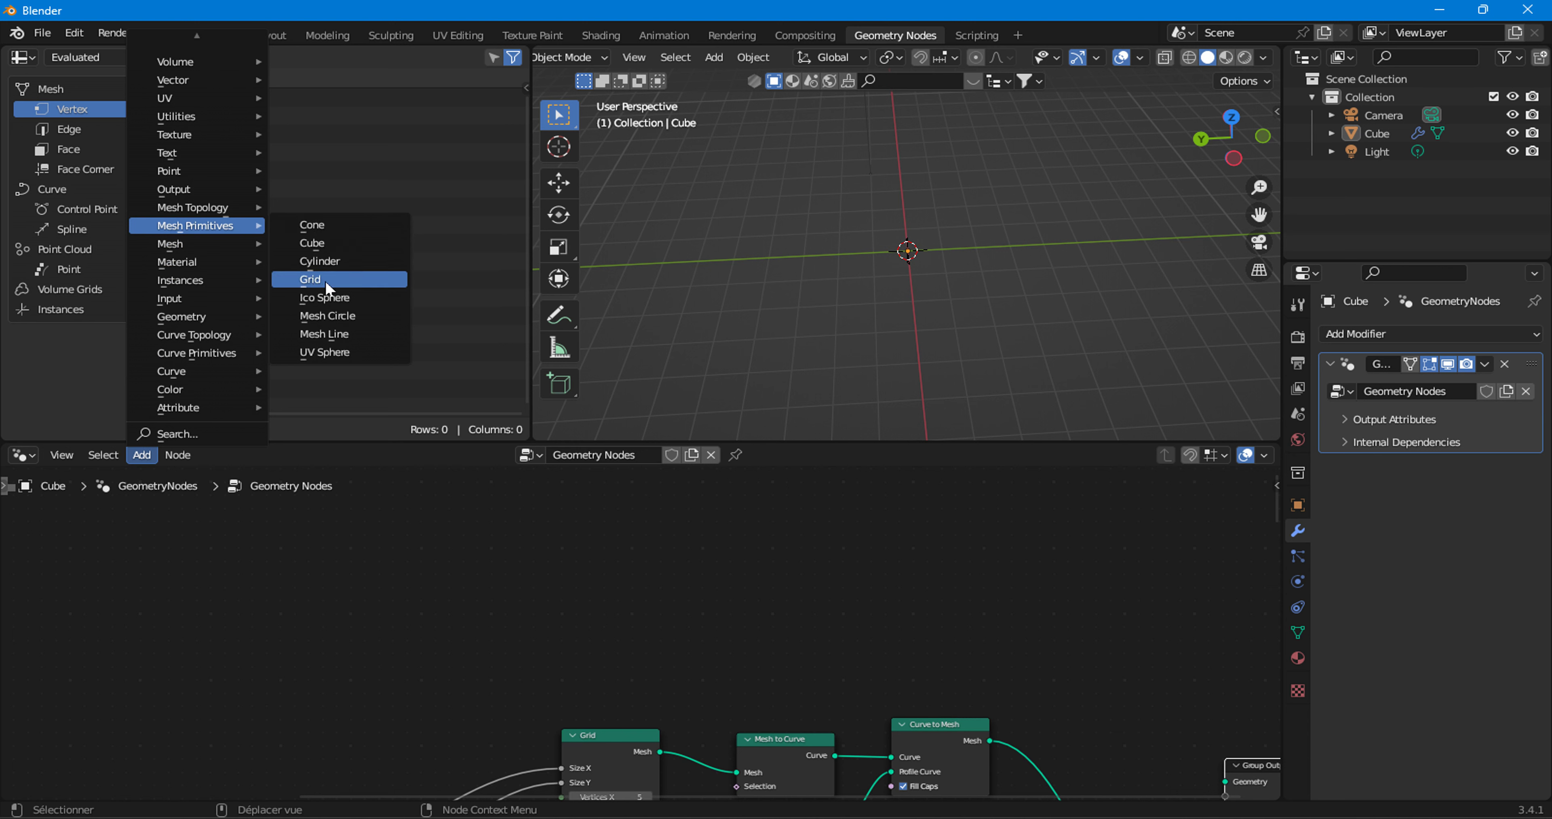
left_click(324, 281)
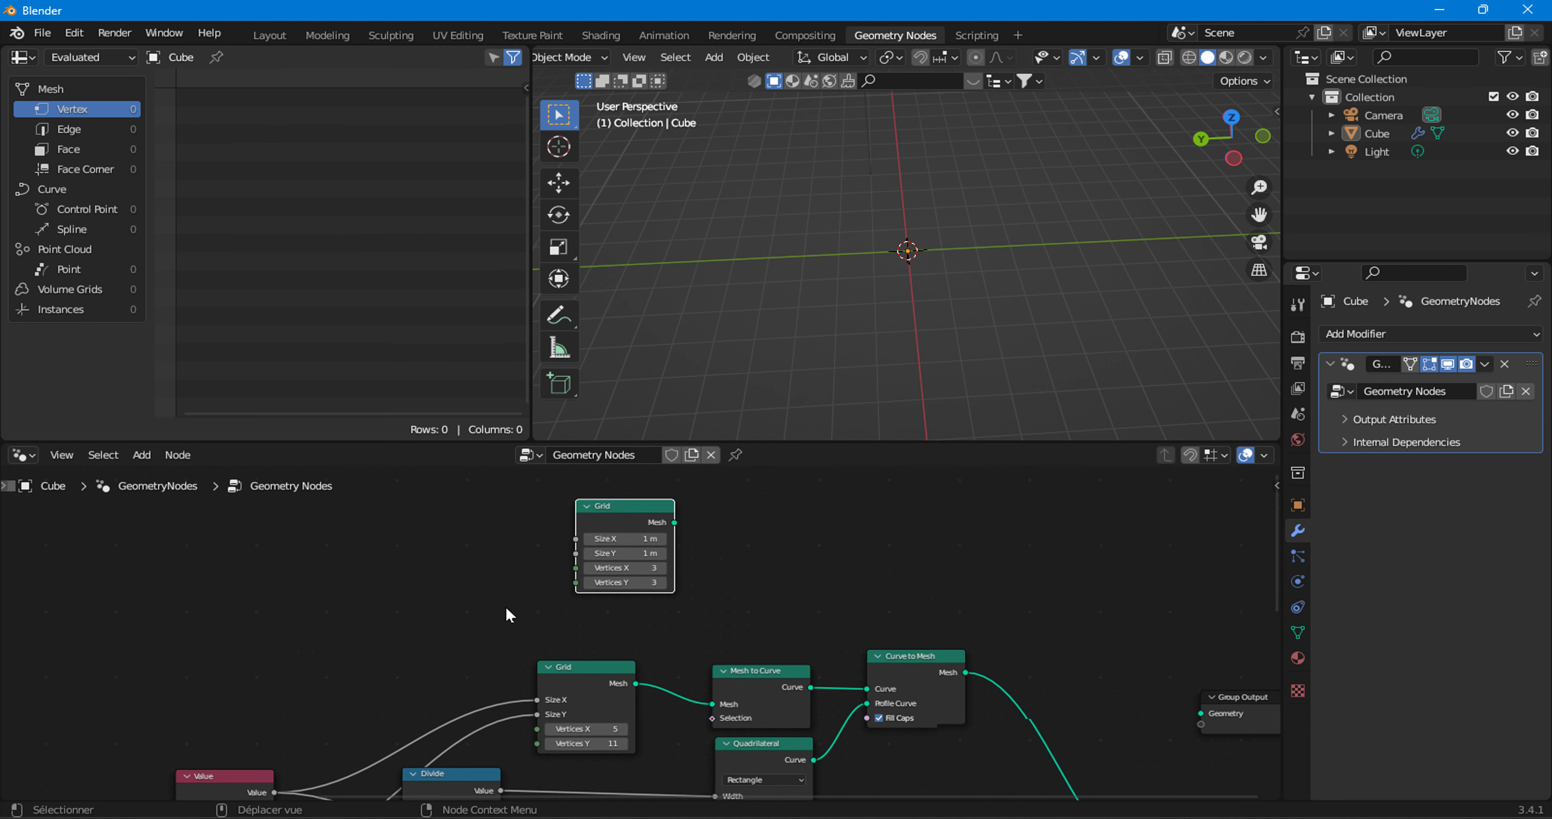
left_click_drag(274, 787, 583, 542)
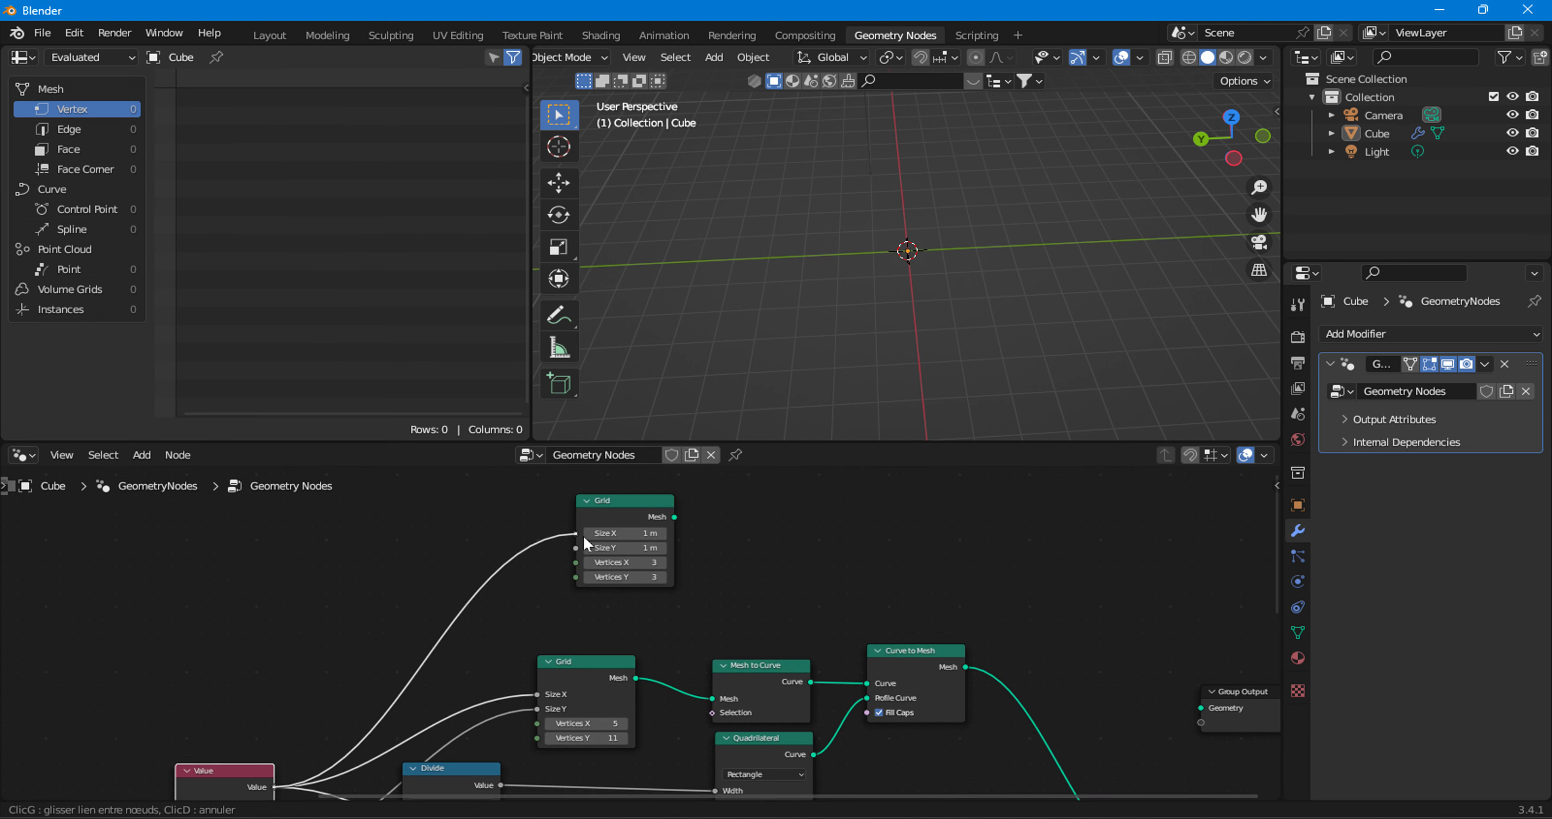
scroll(306, 708, "down", 3, "shift")
left_click_drag(271, 760, 562, 582)
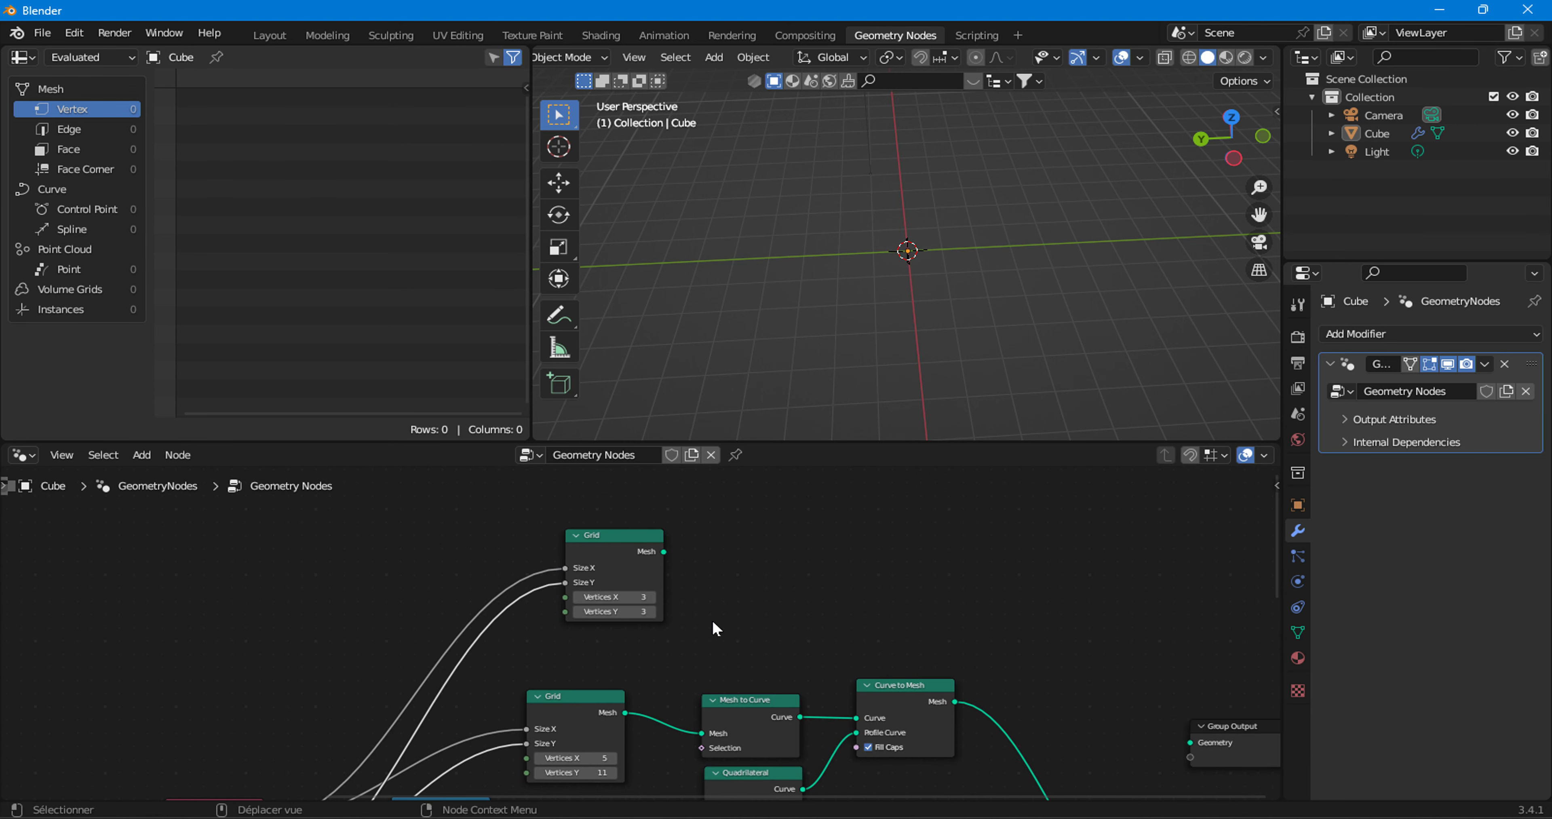
- Wire the new Grid's mesh into Group Output to show a flat plane
left_click_drag(1184, 737, 850, 520)
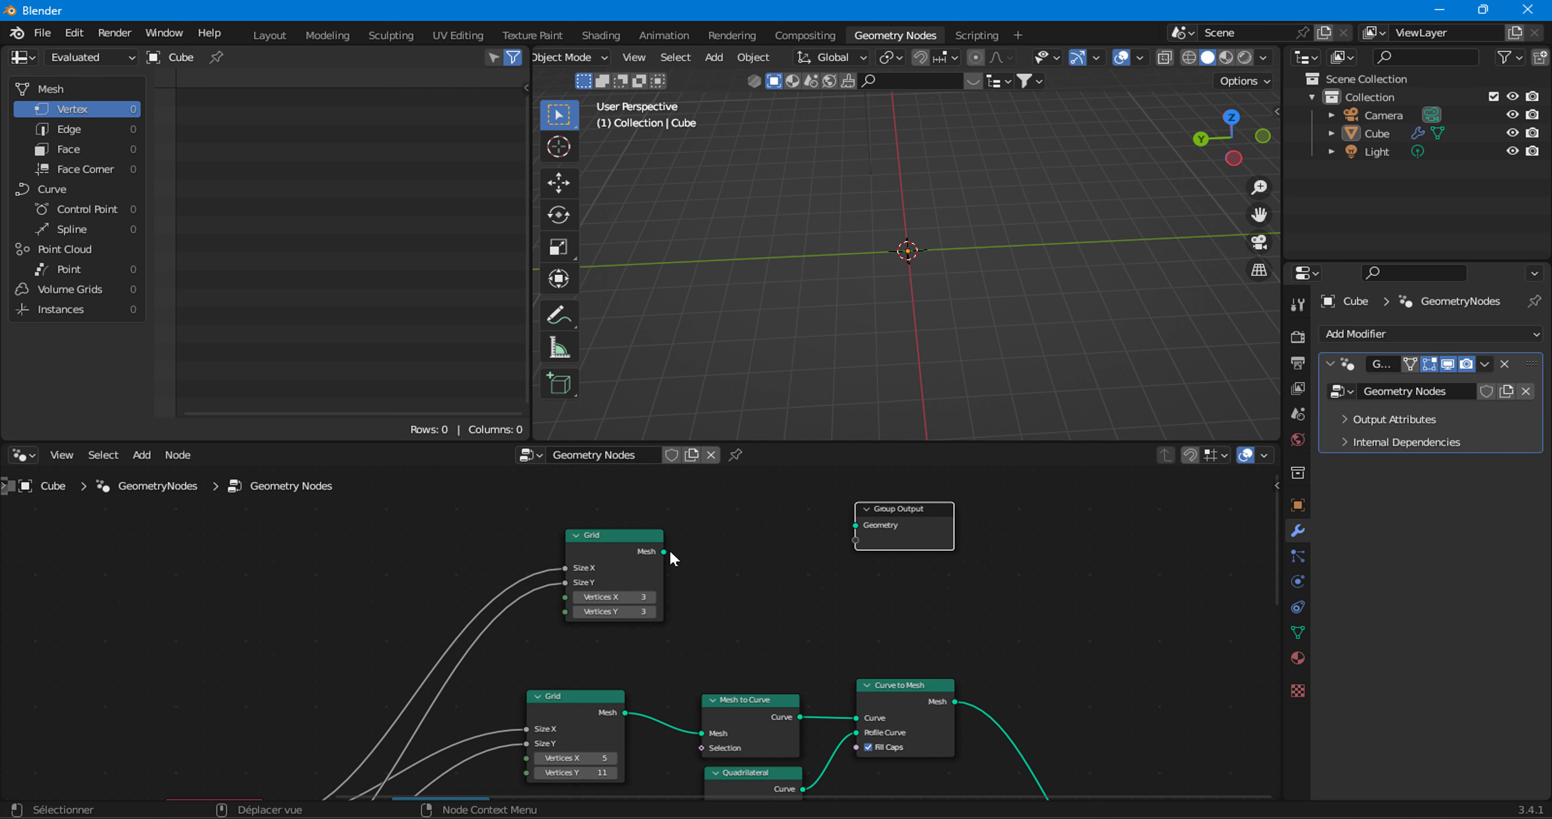
mouse_move(670, 552)
left_mouse_down()
mouse_move(857, 524)
mouse_move(1049, 566)
left_mouse_up()
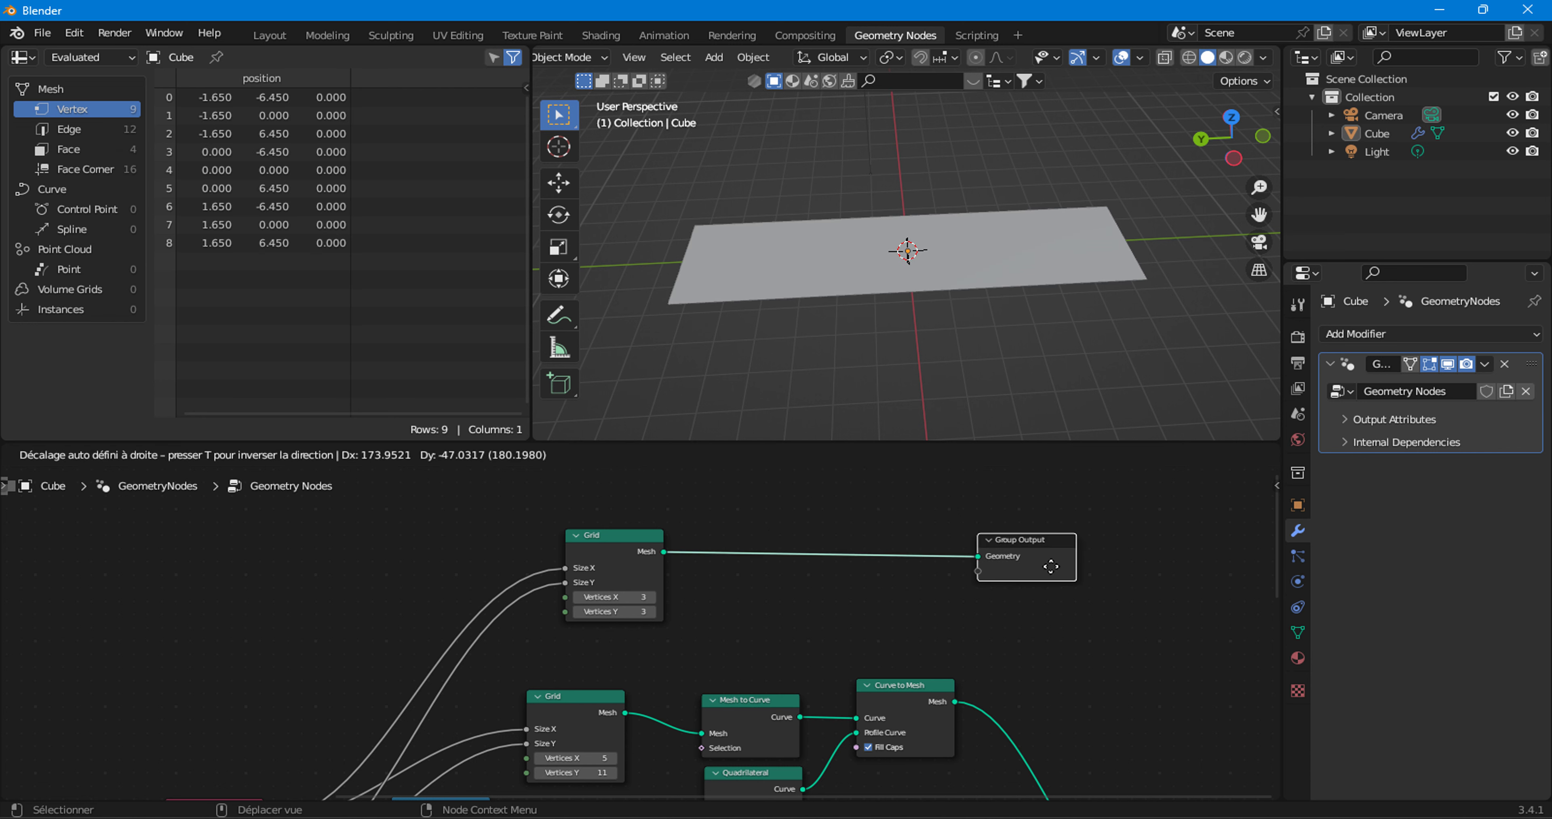
middle_click_drag(768, 328, 795, 343)
left_click(879, 692)
scroll(892, 698, "up", 2)
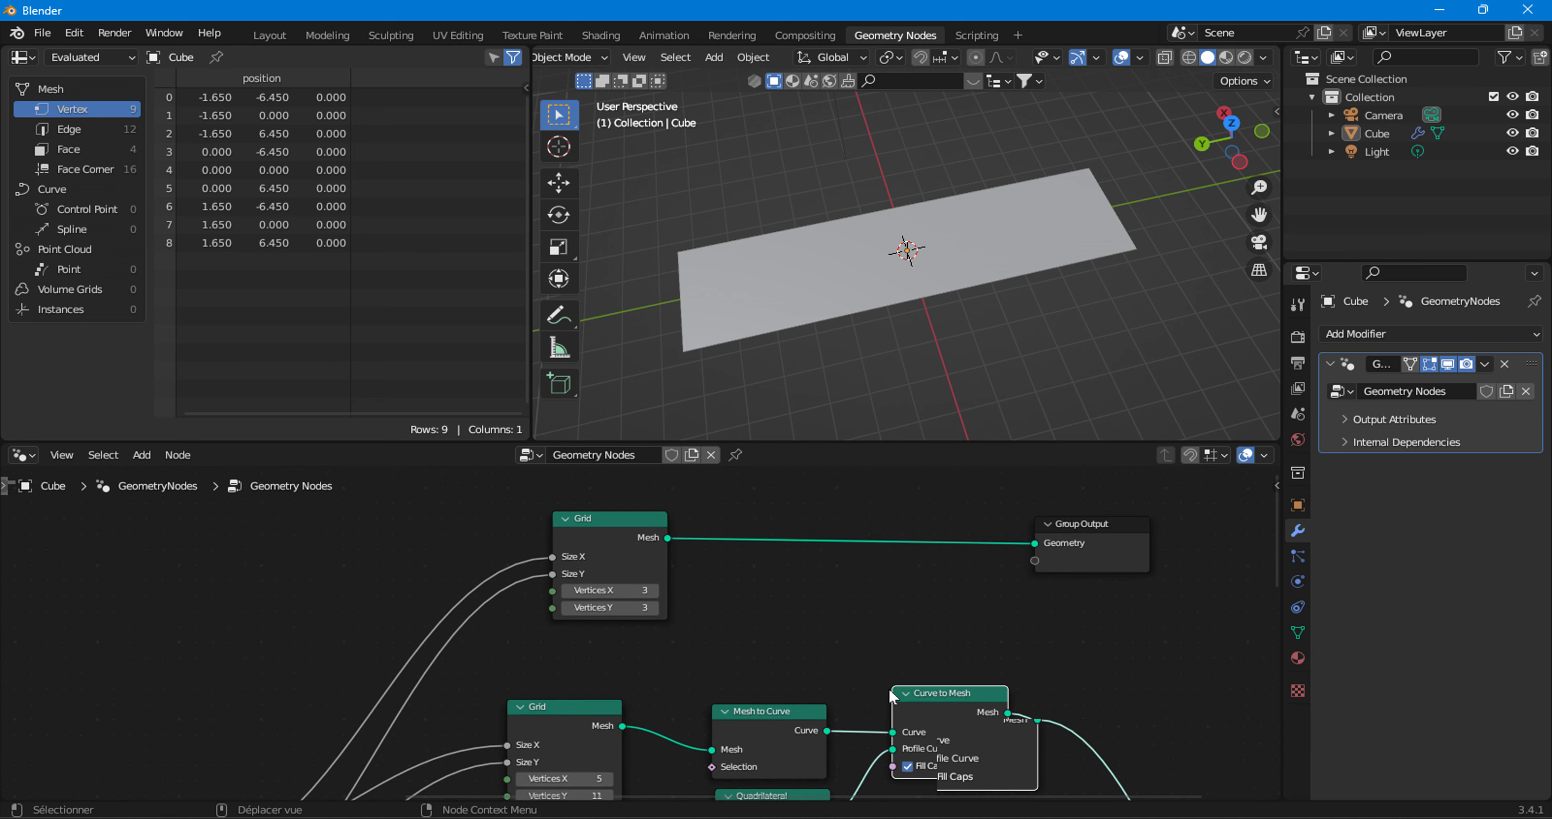
left_click(141, 455)
mouse_move(194, 243)
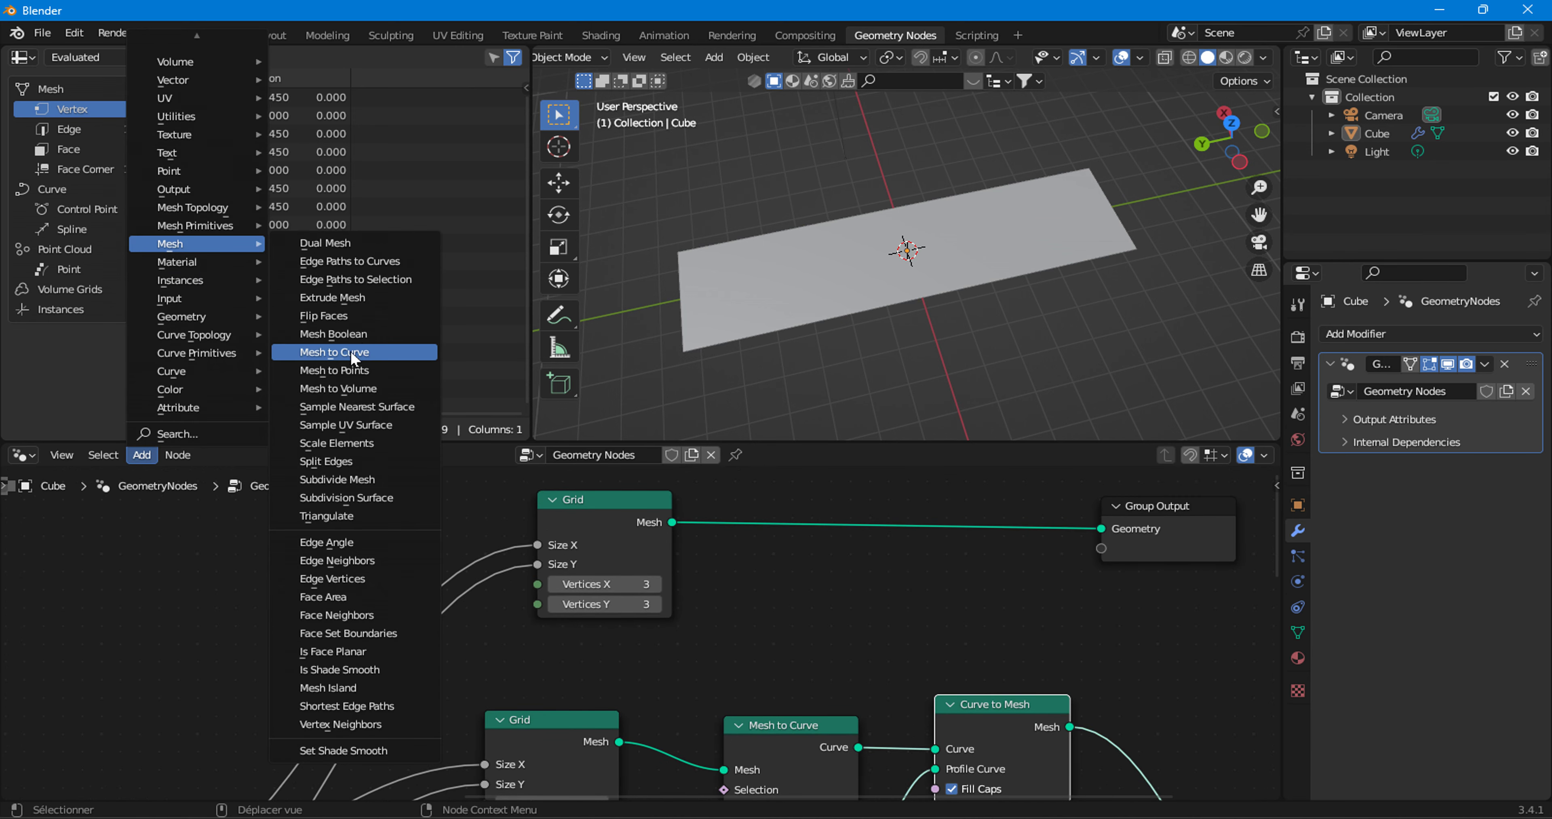
- Insert a Mesh to Curve node between the new Grid and Group Output
left_click(361, 390)
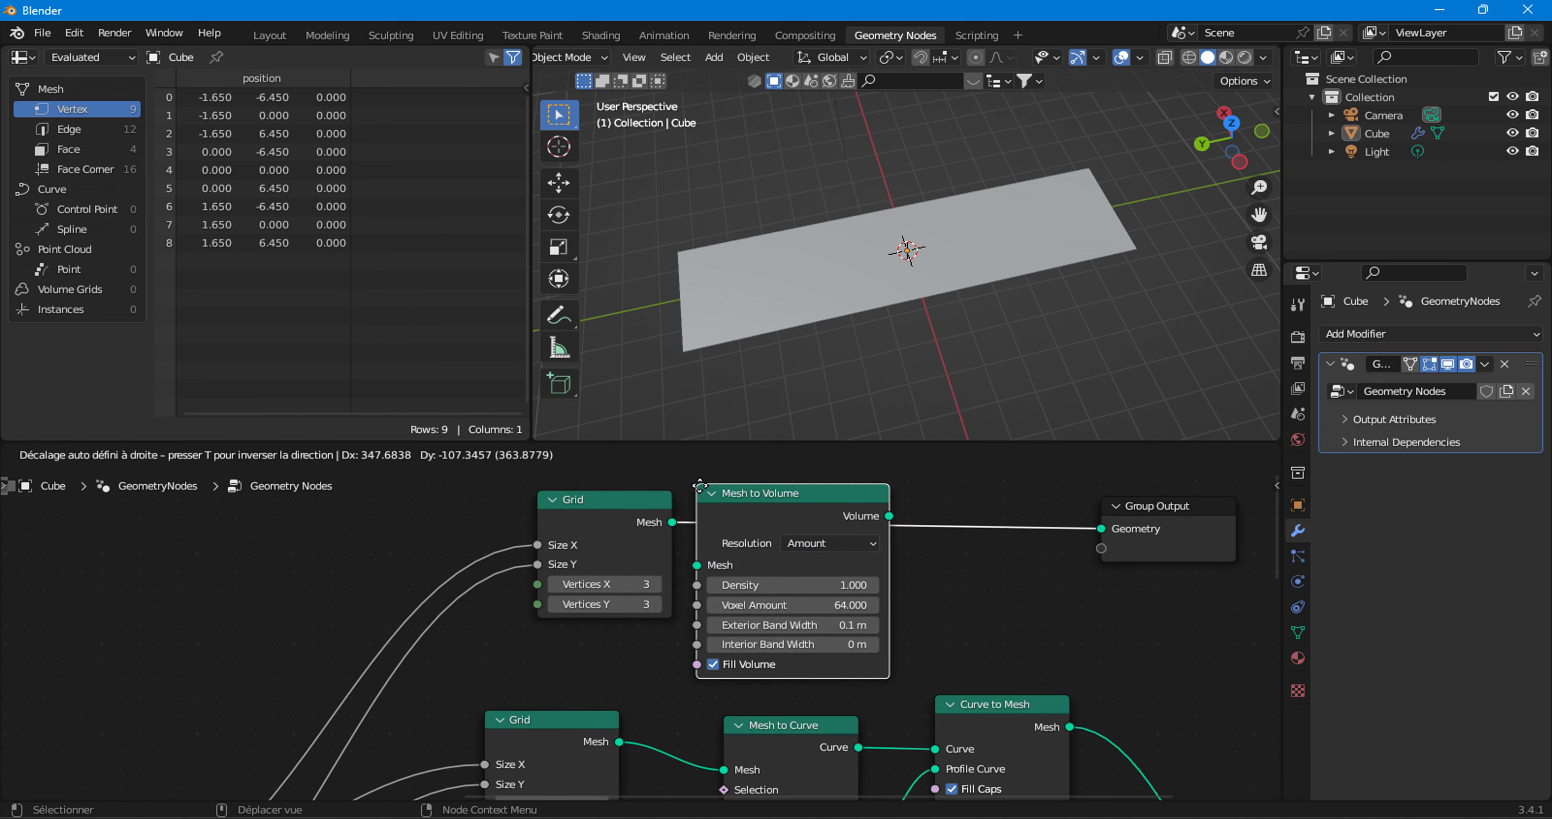
left_click(130, 519)
key("Delete")
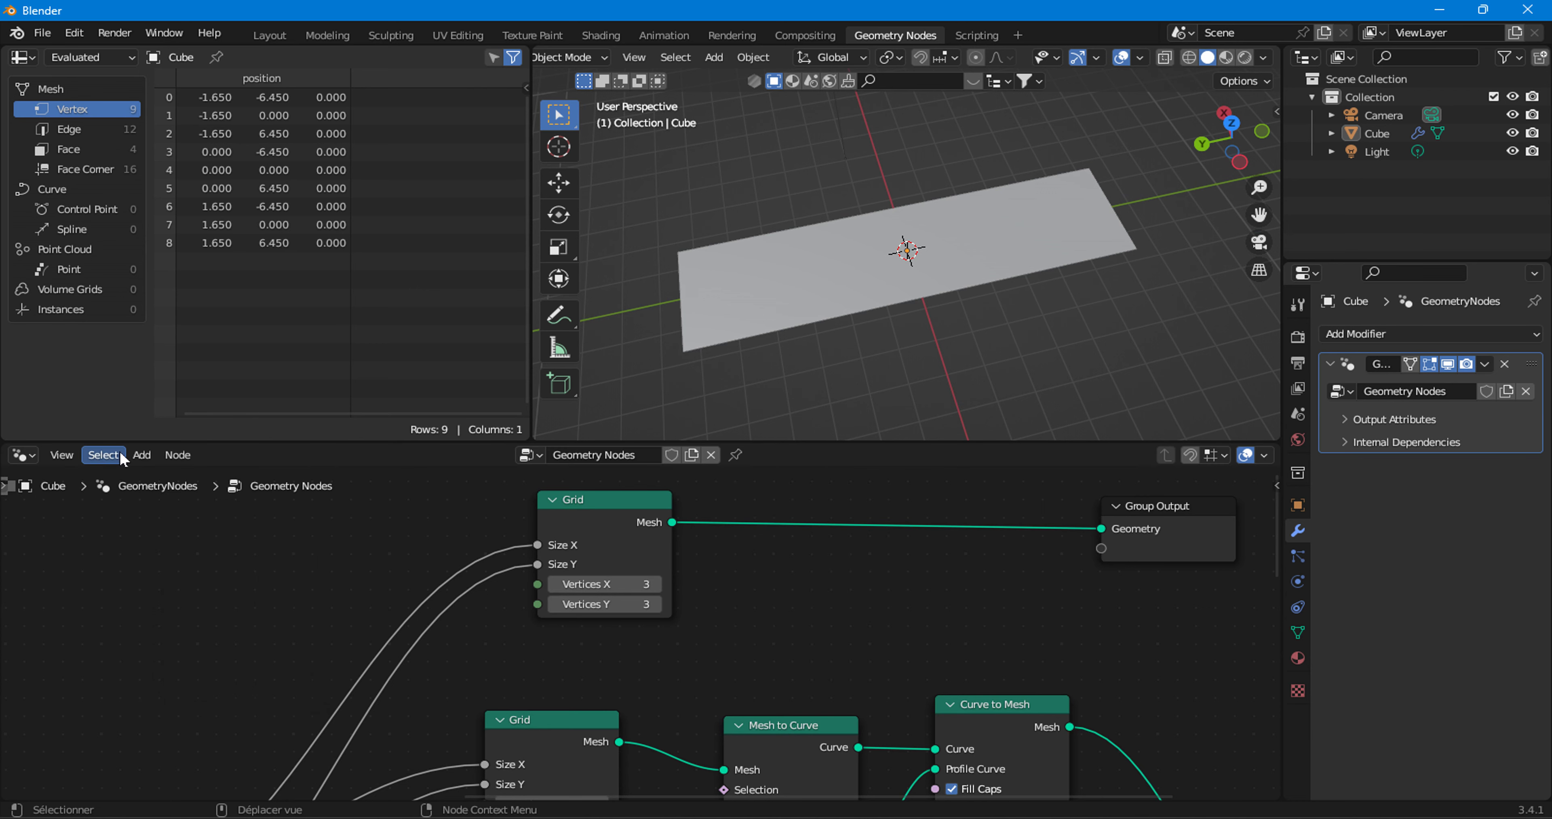
left_click(103, 455)
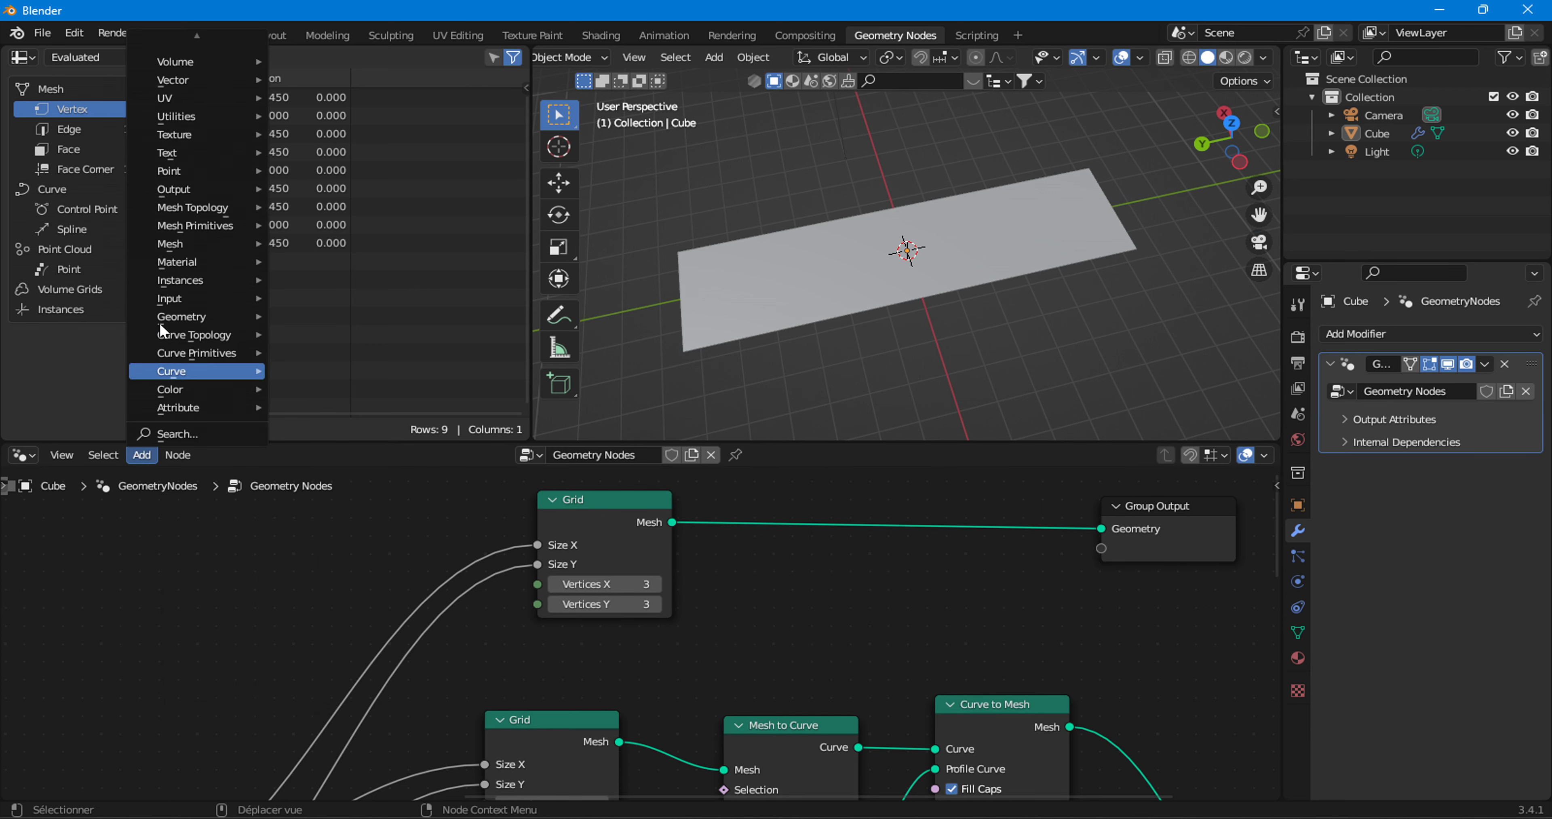
mouse_move(194, 244)
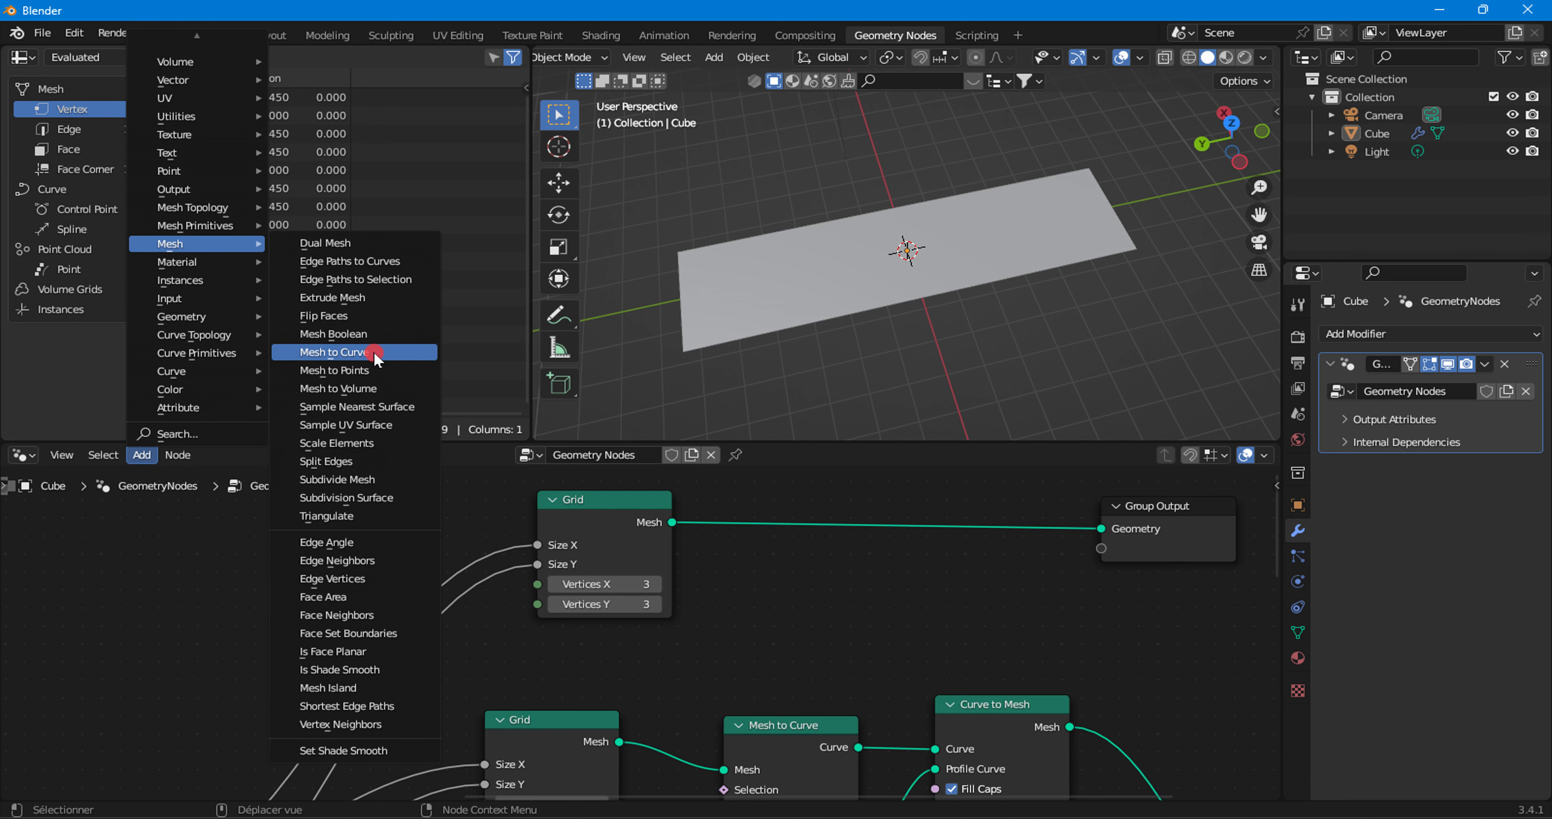
left_click(334, 351)
left_click(855, 596)
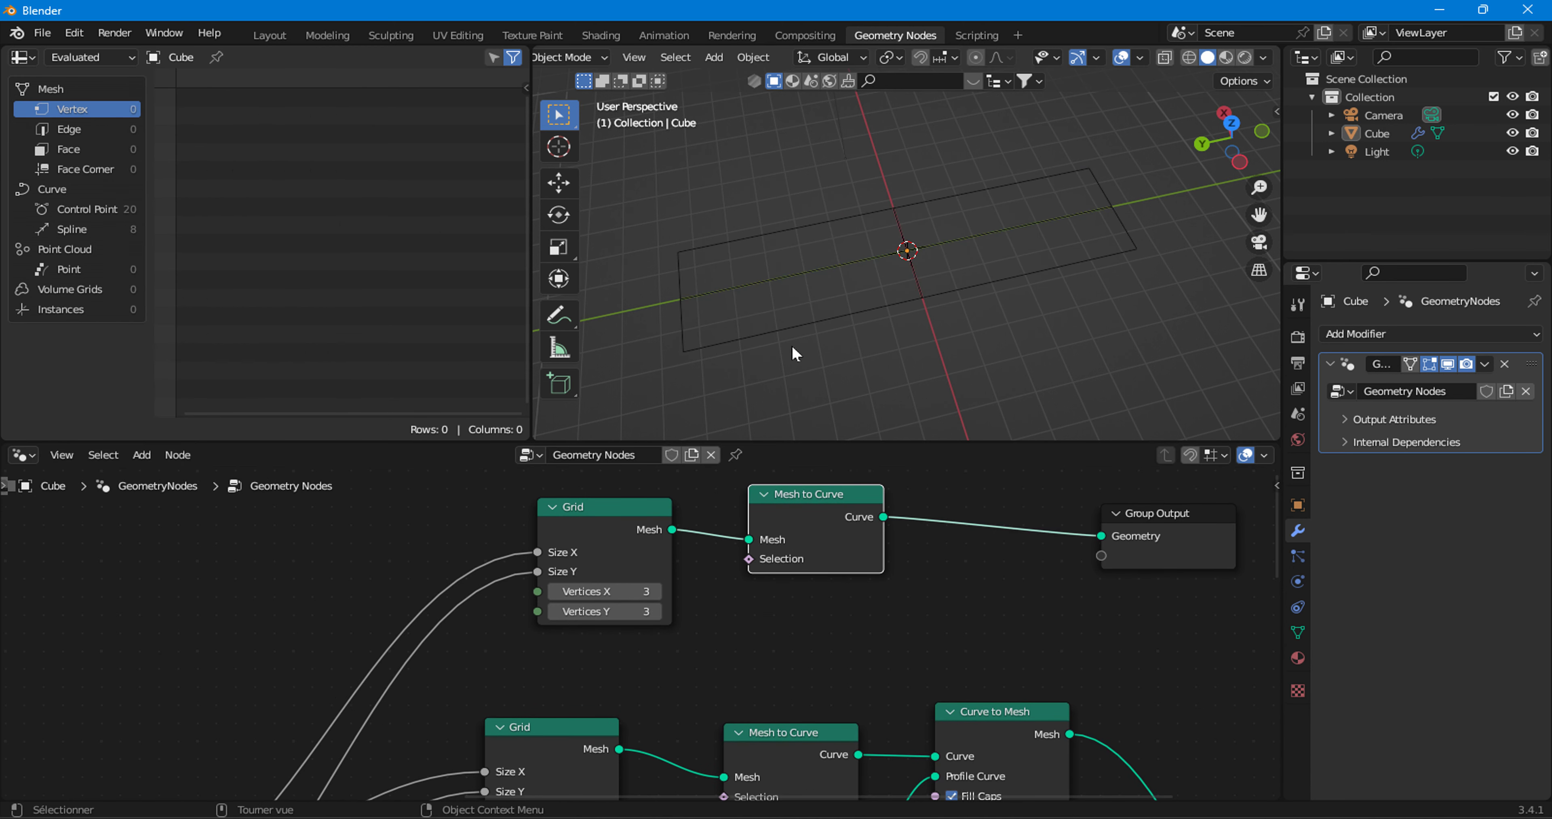
scroll(829, 577, "down", 2)
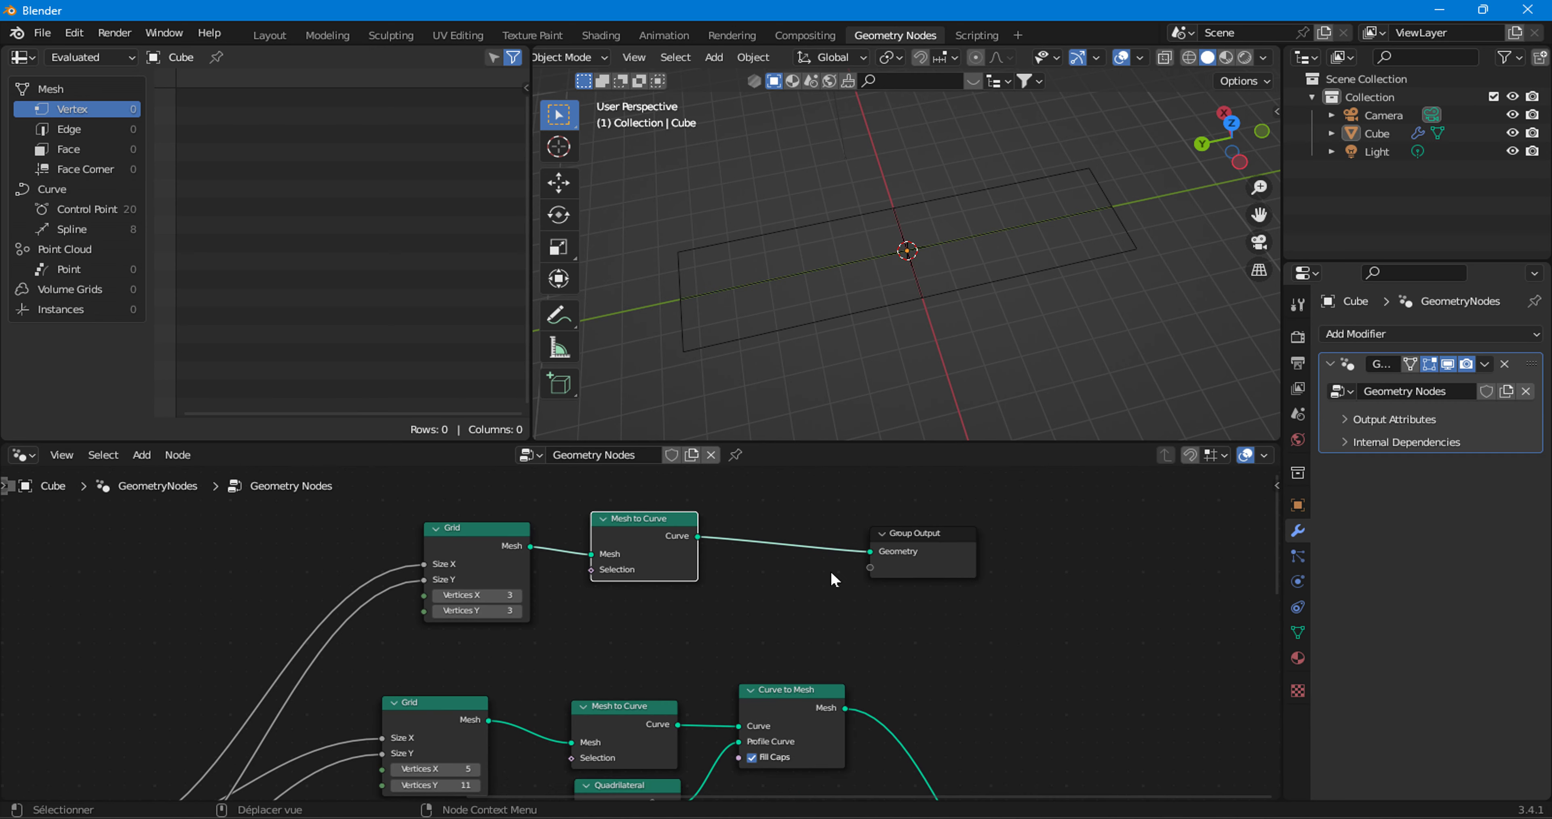
left_click(1001, 546)
- Add a Quadrilateral curve node and a Curve to Mesh node before Group Output
left_click(139, 456)
mouse_move(197, 353)
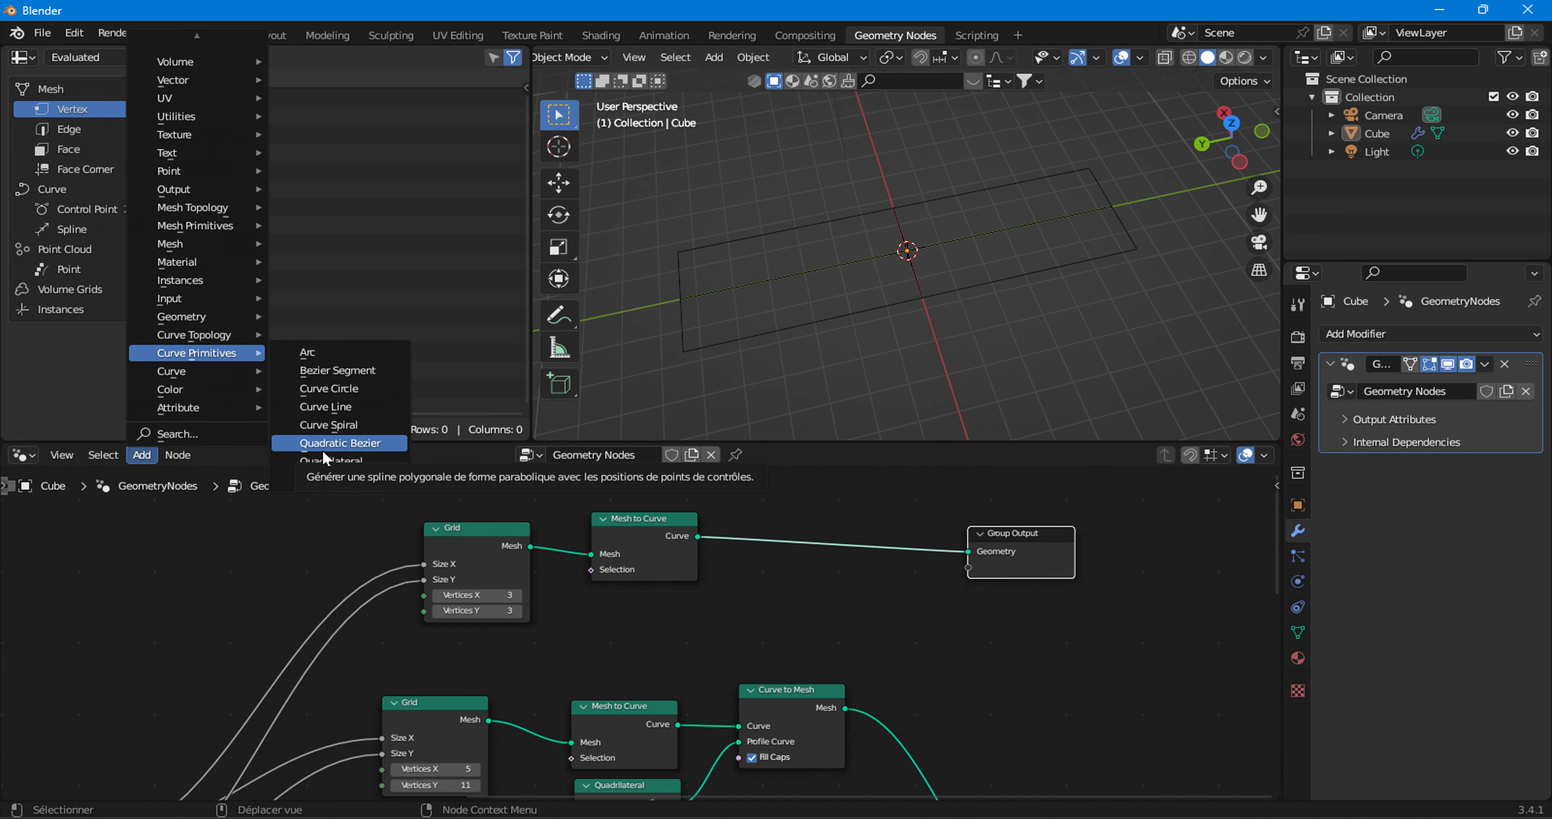
left_click(322, 461)
left_click(106, 562)
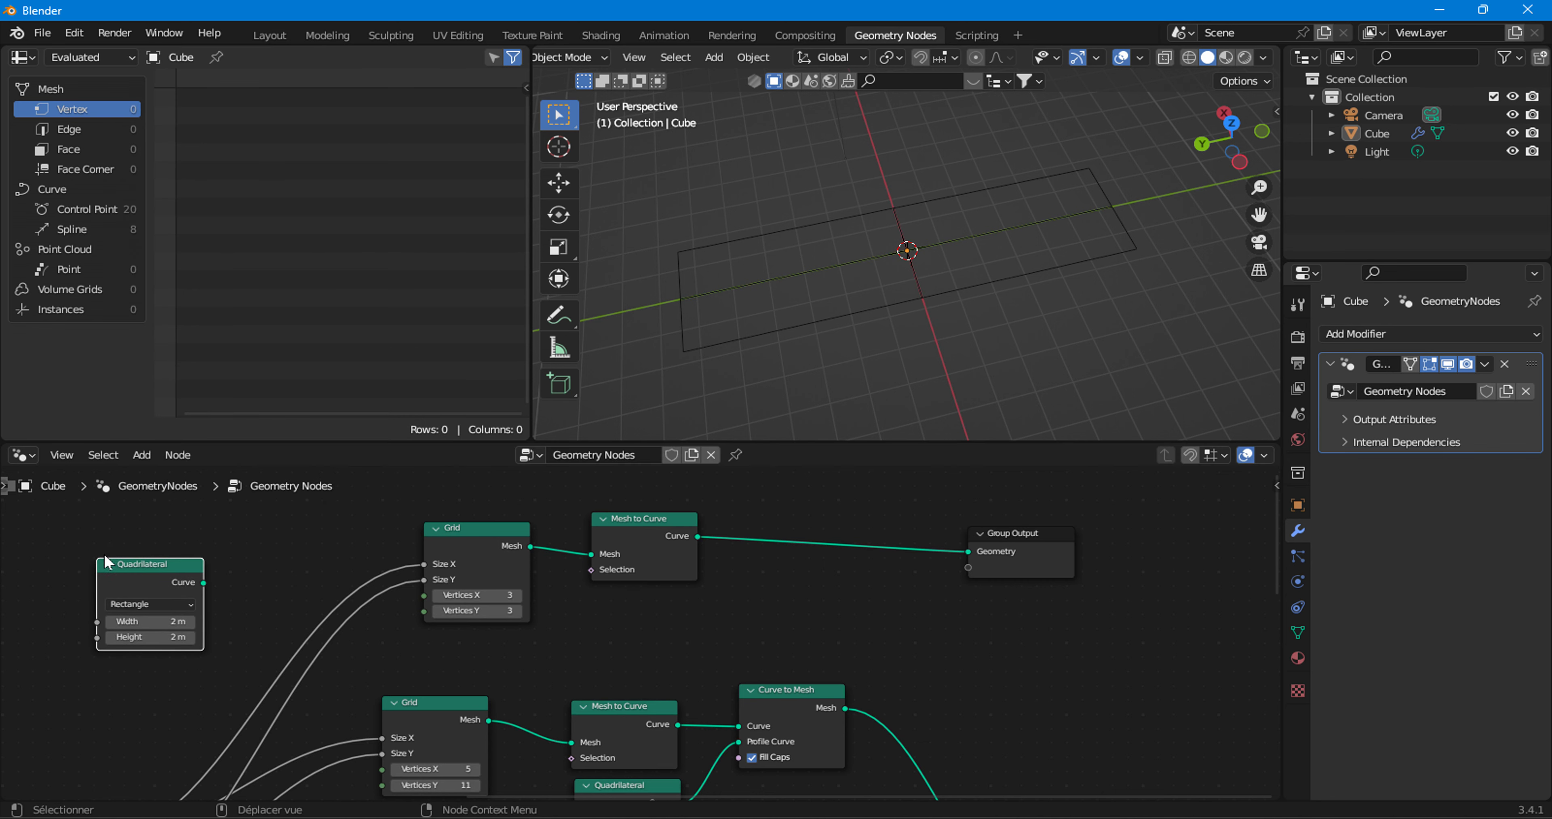
left_click(155, 451)
mouse_move(194, 371)
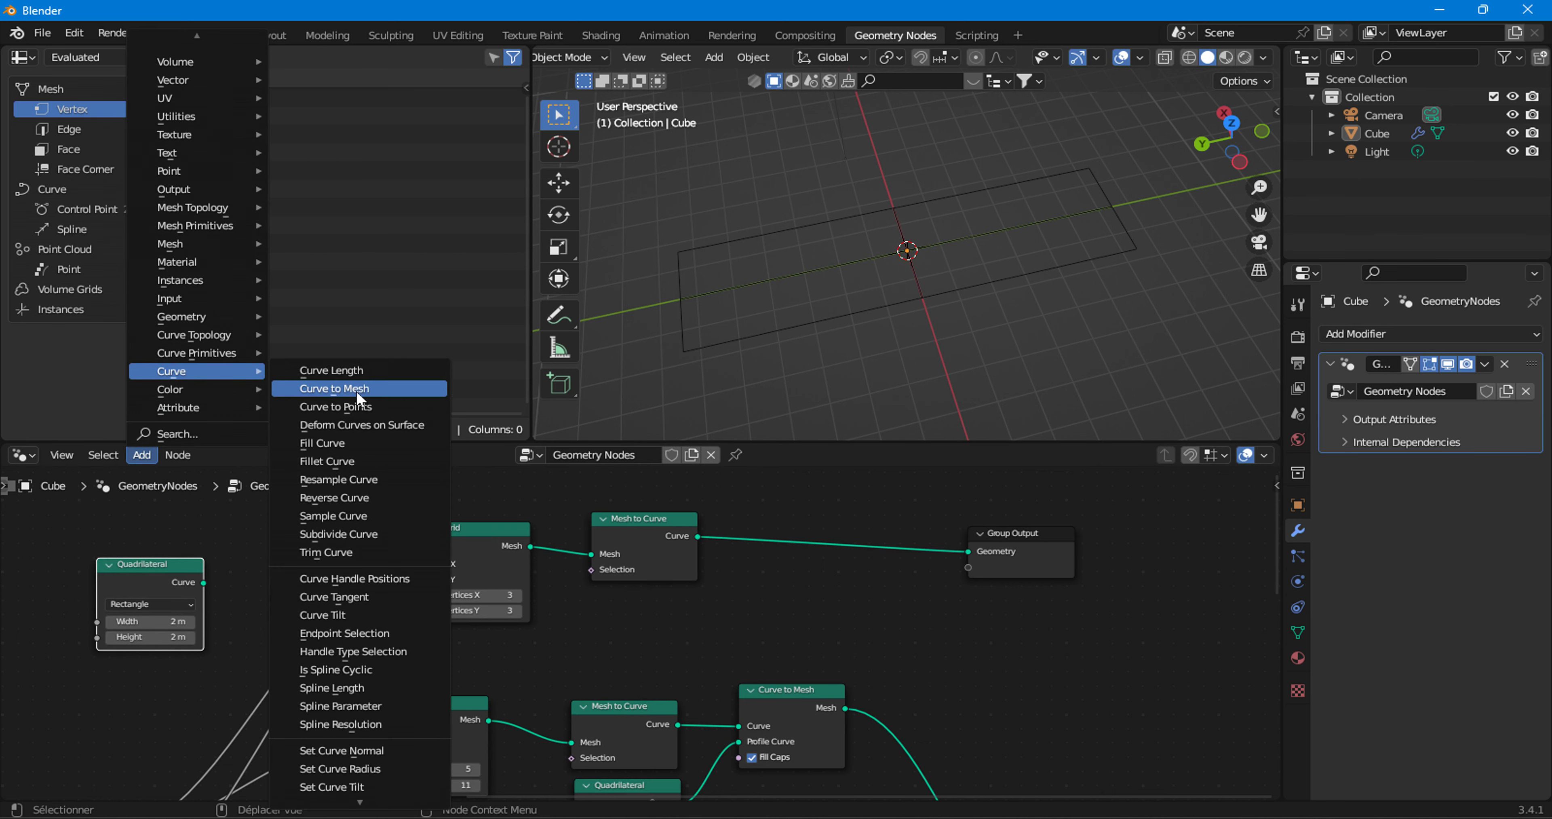
left_click(357, 391)
left_click(843, 529)
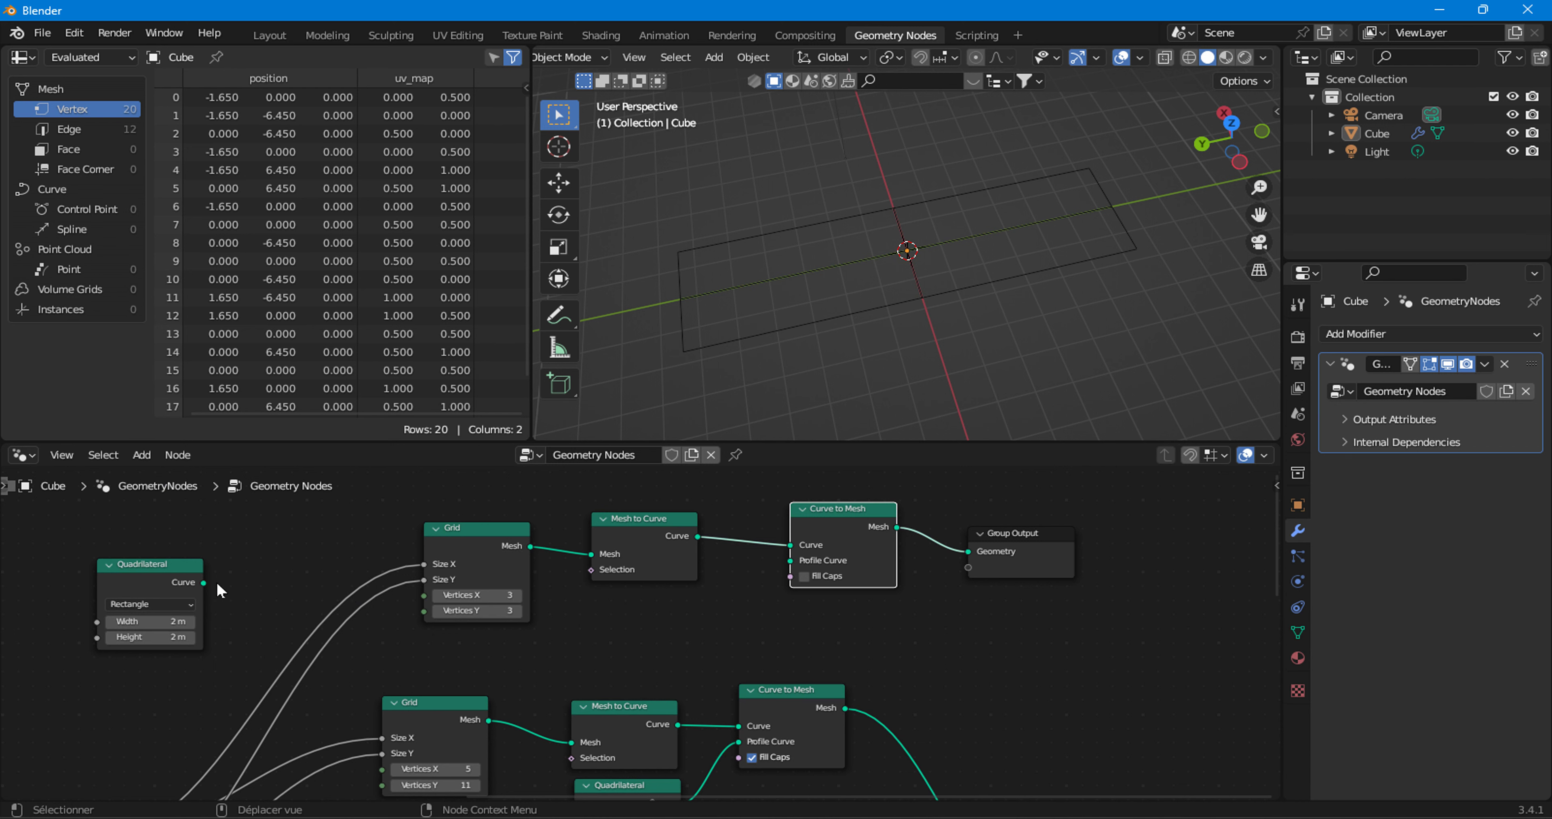
- Use the Quadrilateral as the Profile Curve and set its Width to 0.2 m
left_click_drag(203, 583, 790, 559)
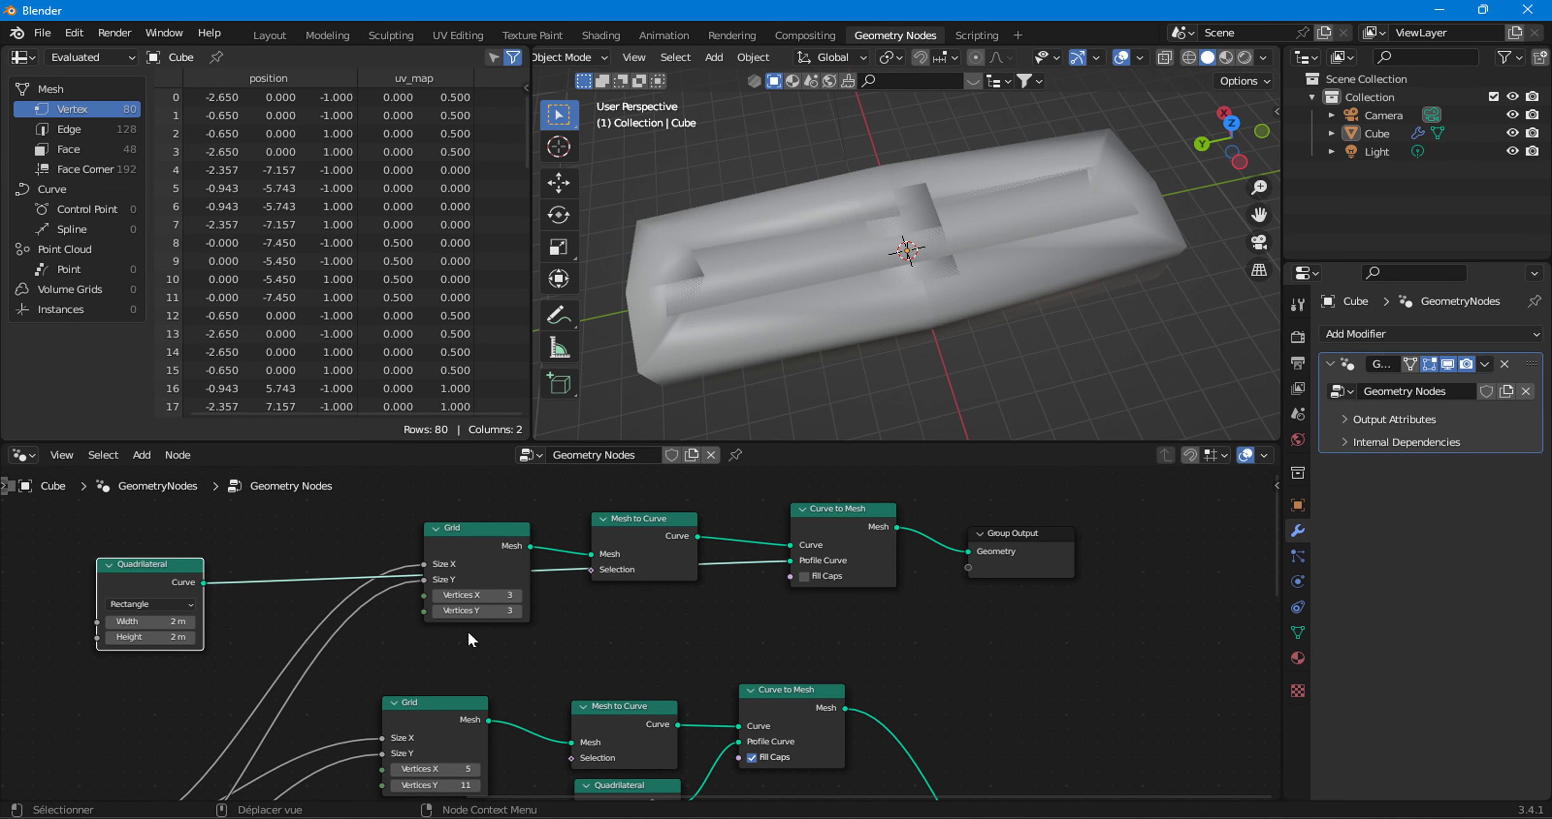
middle_click_drag(471, 640, 855, 620)
scroll(607, 618, "up", 2)
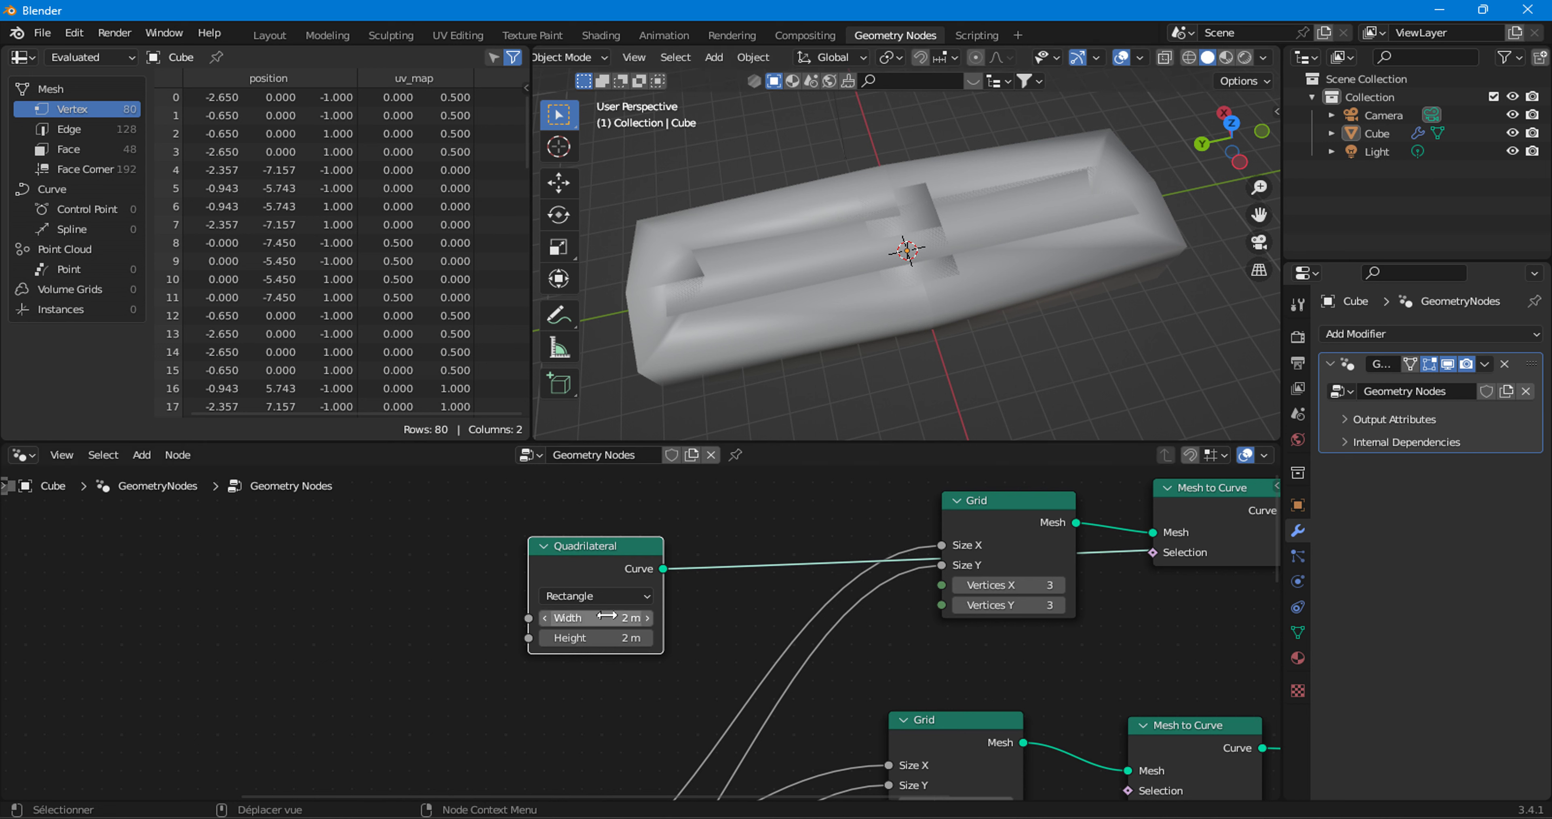
left_click_drag(607, 615, 560, 615)
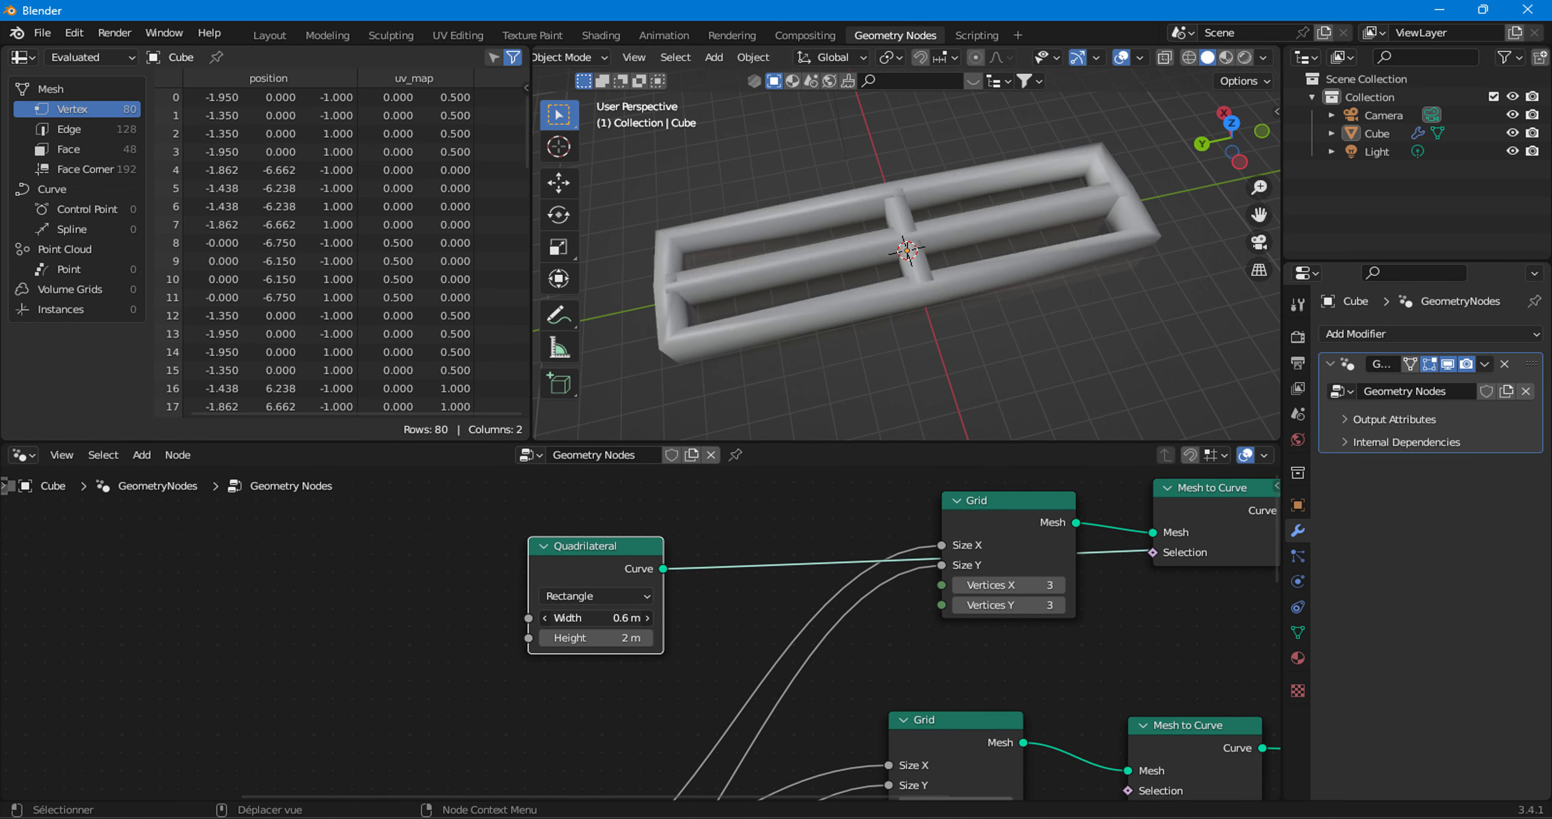
mouse_move(606, 637)
left_mouse_down()
mouse_move(563, 638)
mouse_move(587, 638)
left_mouse_up()
left_click(545, 638)
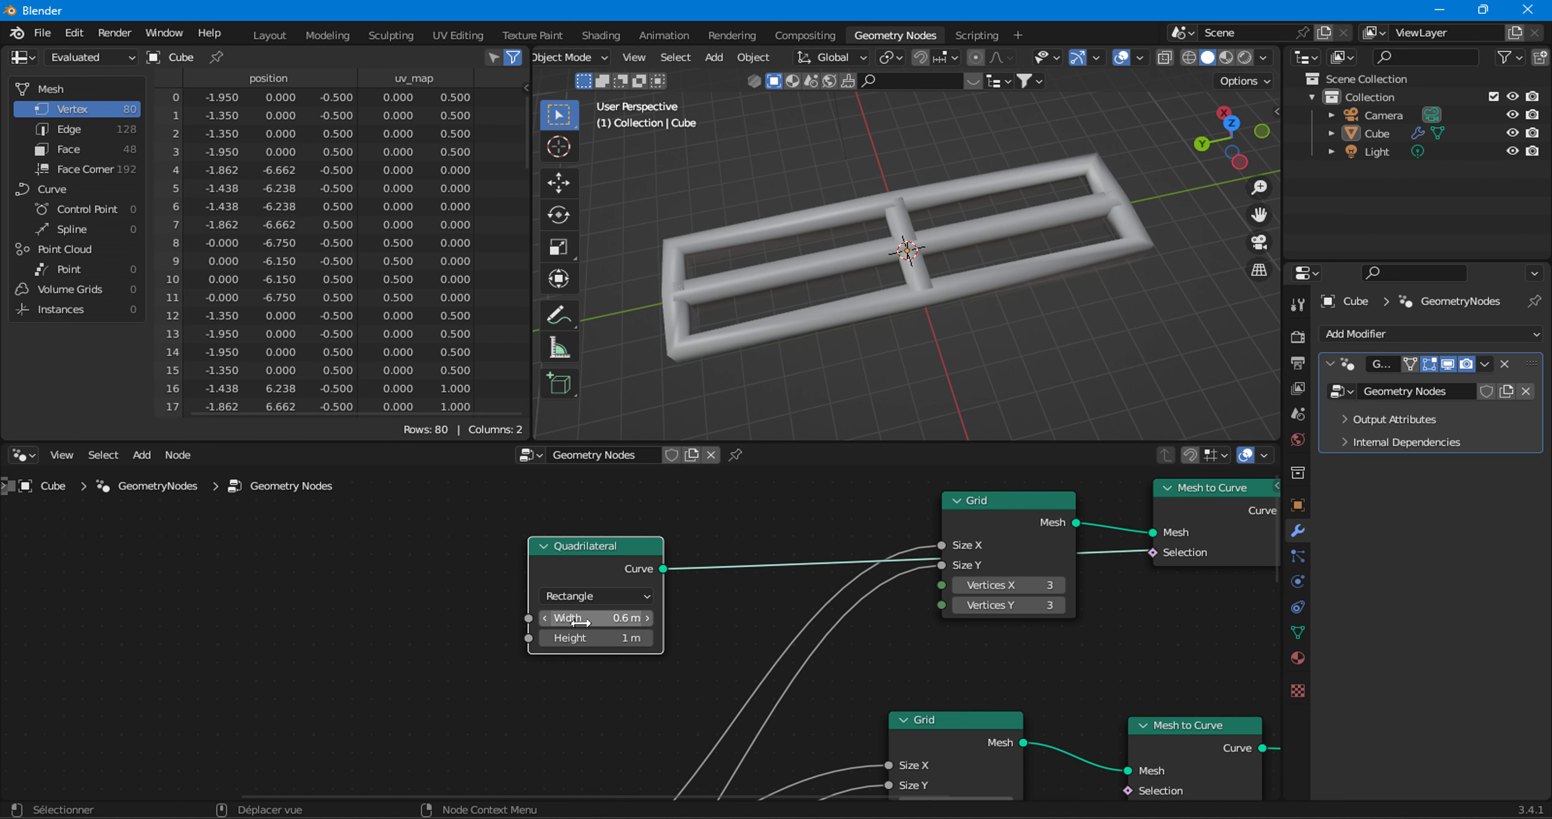
left_click(546, 618)
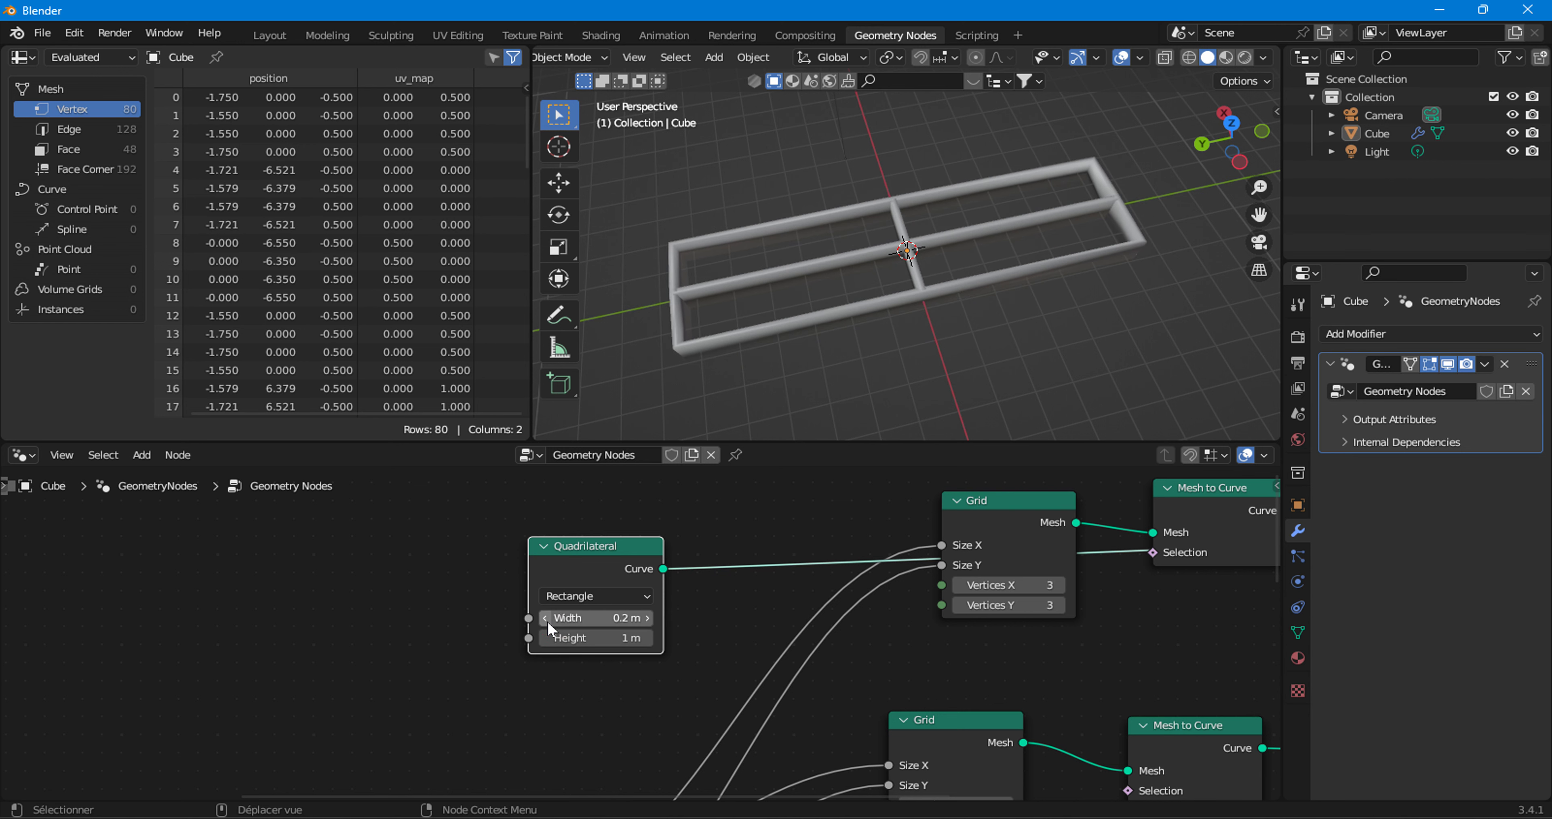
scroll(822, 300, "up", 3)
middle_click_drag(783, 282, 822, 300)
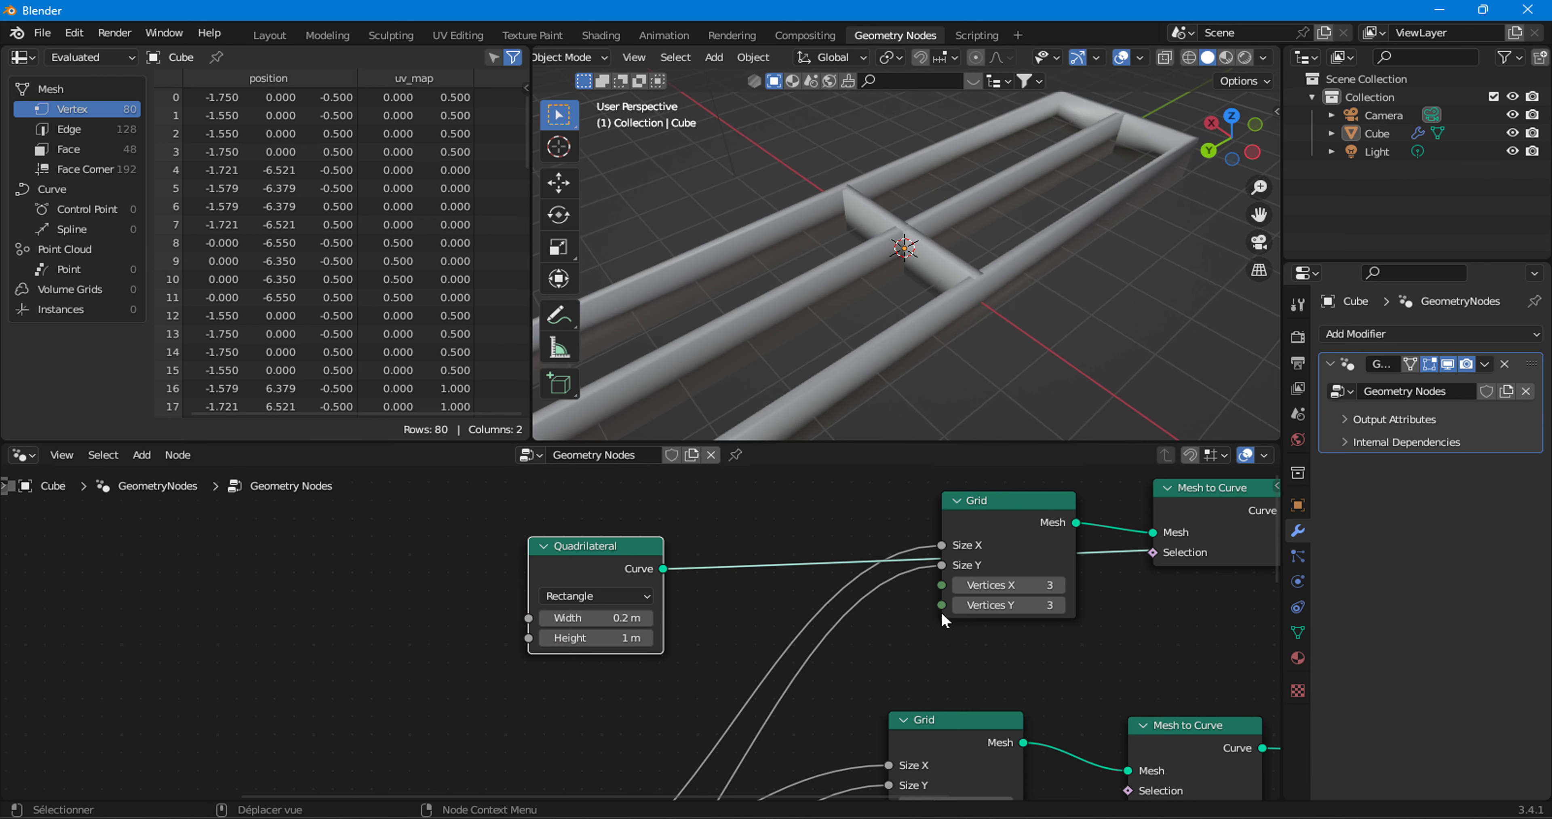
- Reduce the Grid to 2×2 vertices and set the profile Height to 0.3 m
left_click(956, 585)
left_click(958, 604)
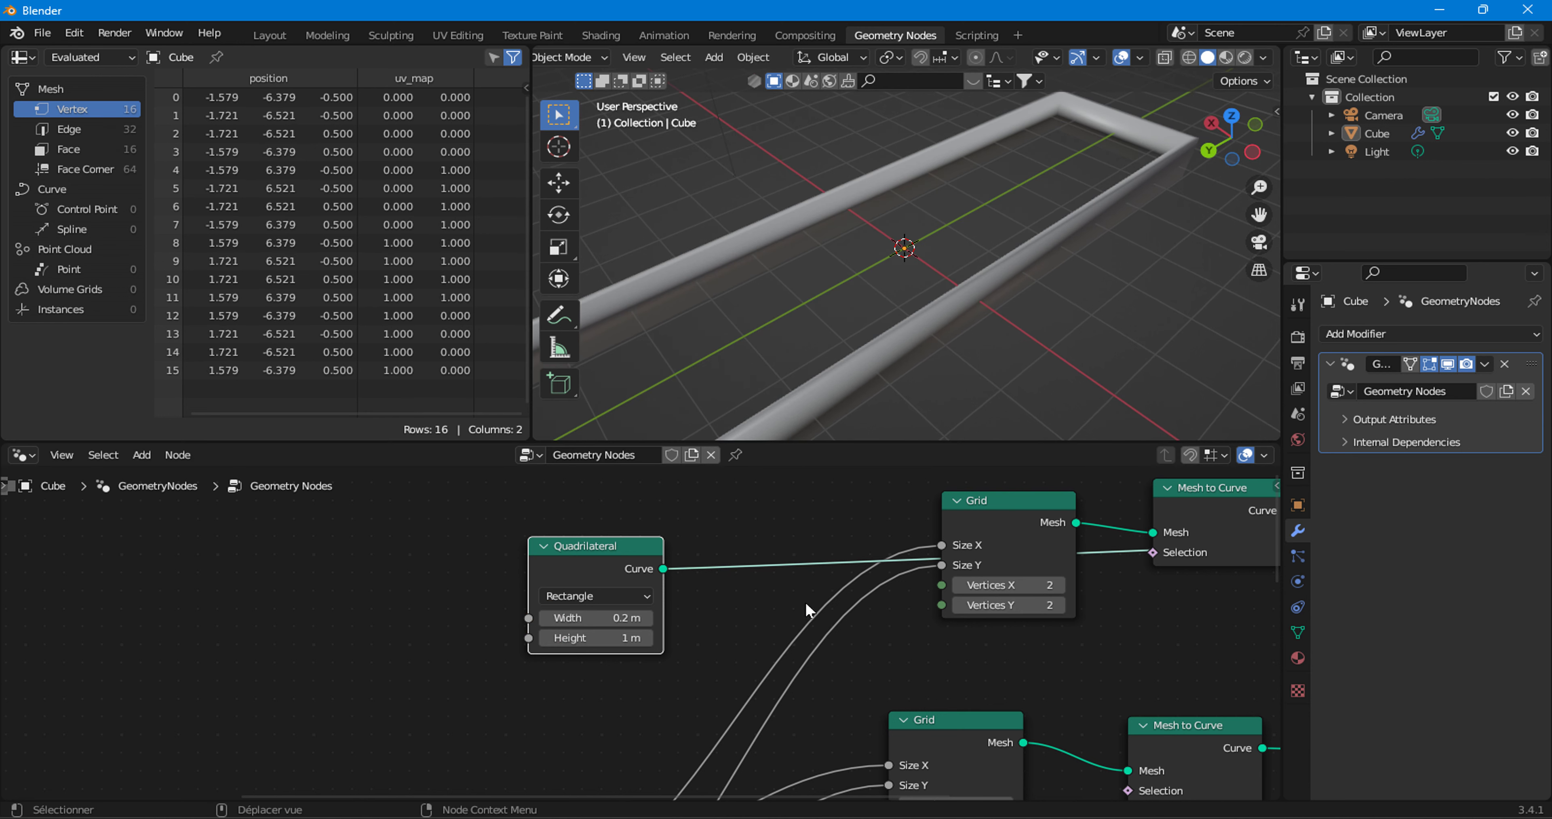
mouse_move(782, 386)
middle_mouse_down()
mouse_move(829, 320)
mouse_move(862, 322)
mouse_move(801, 361)
middle_mouse_up()
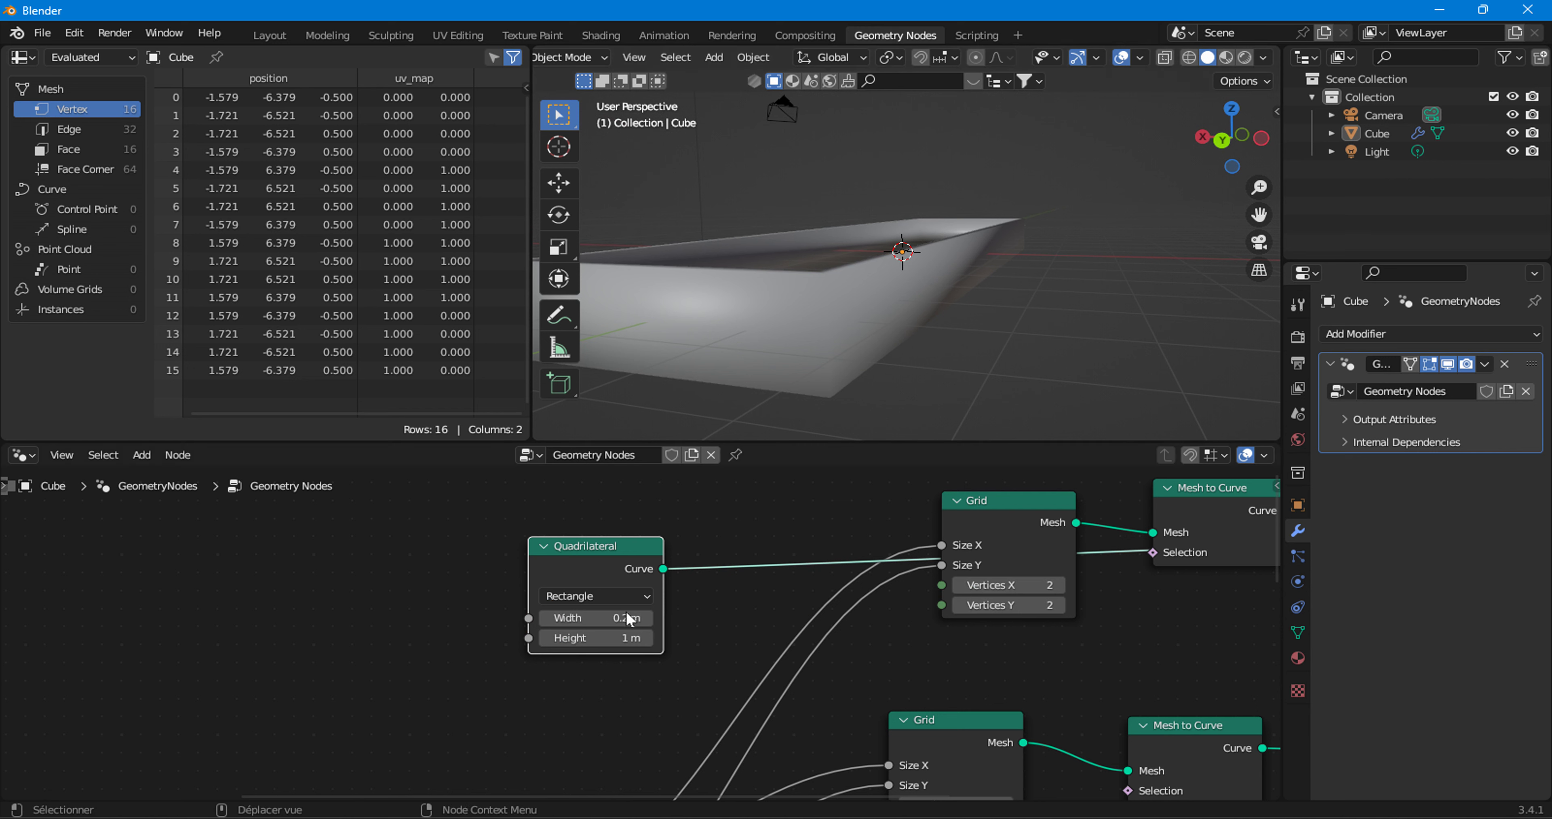
left_click(546, 637)
left_click(546, 637)
left_click(546, 637)
left_click(546, 637)
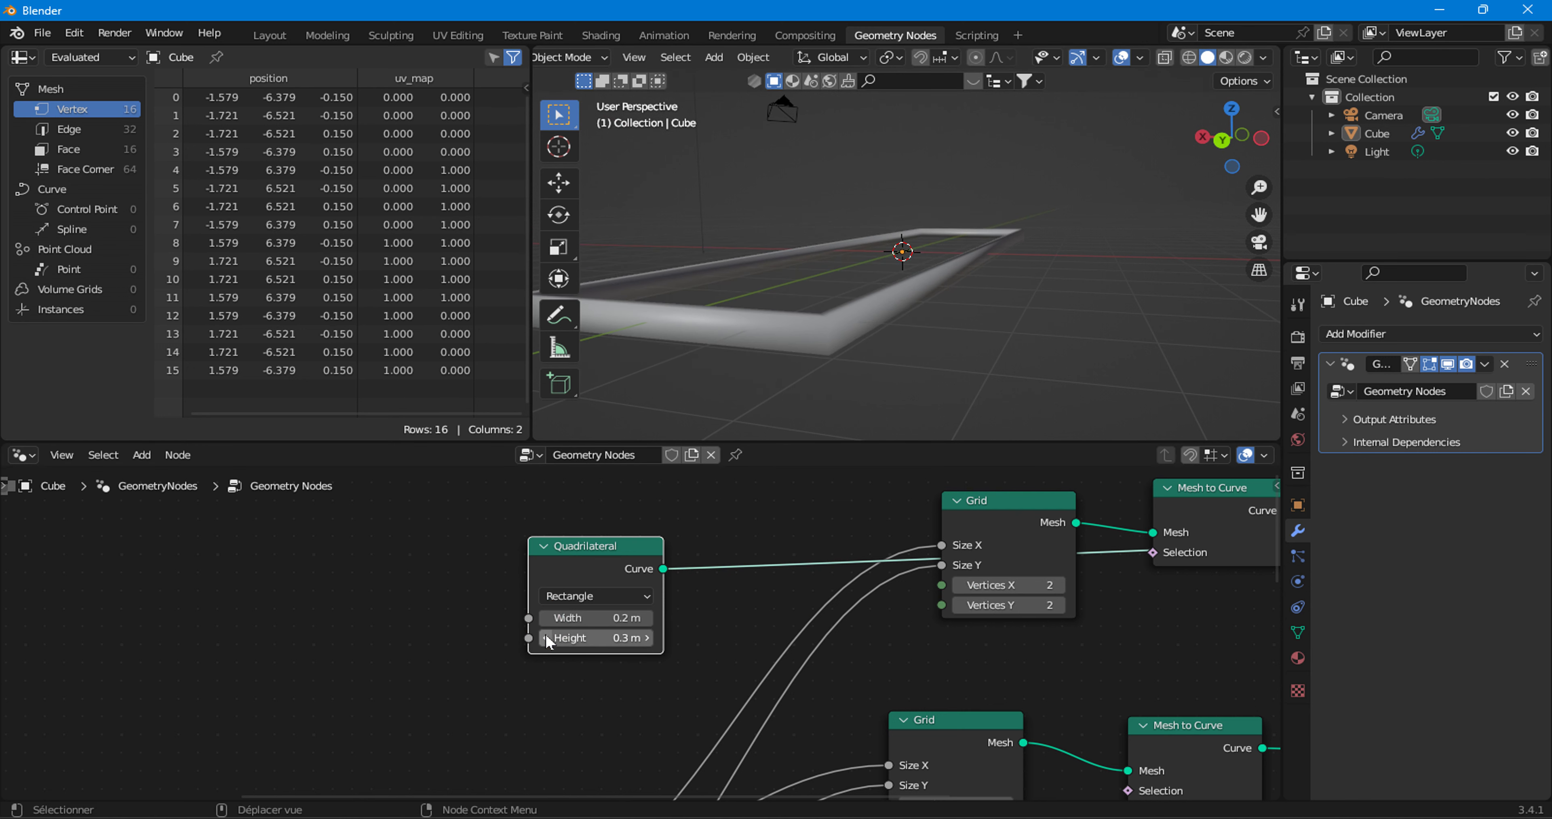
scroll(784, 656, "down", 3)
middle_click_drag(859, 643, 742, 588)
scroll(767, 604, "down", 3)
left_click_drag(820, 525, 1017, 671)
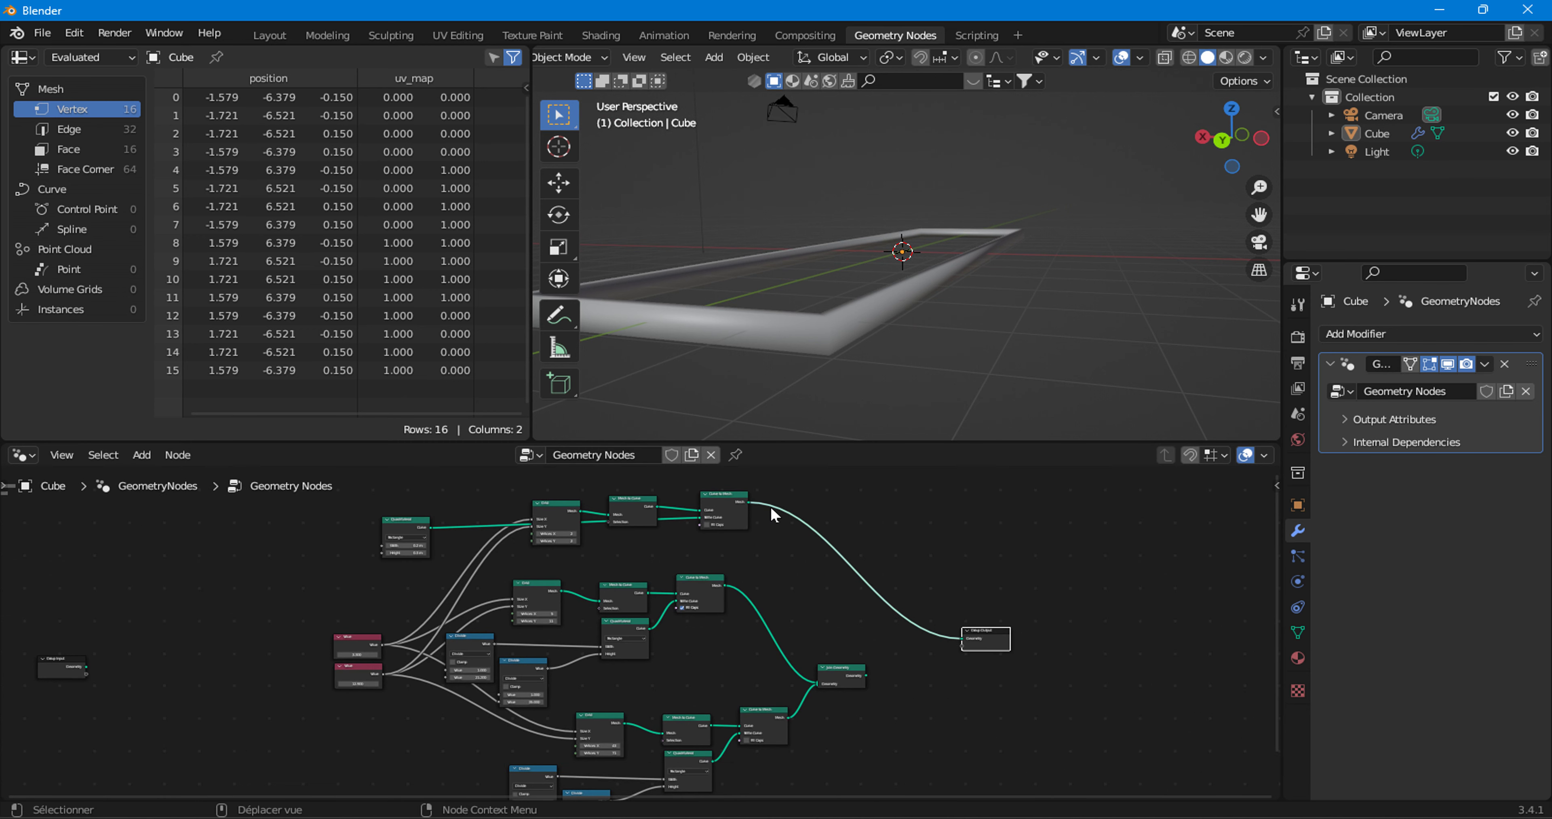
- Connect the border frame's Curve to Mesh into Join Geometry with the grating
mouse_move(752, 502)
left_mouse_down()
mouse_move(818, 687)
mouse_move(962, 639)
left_mouse_up()
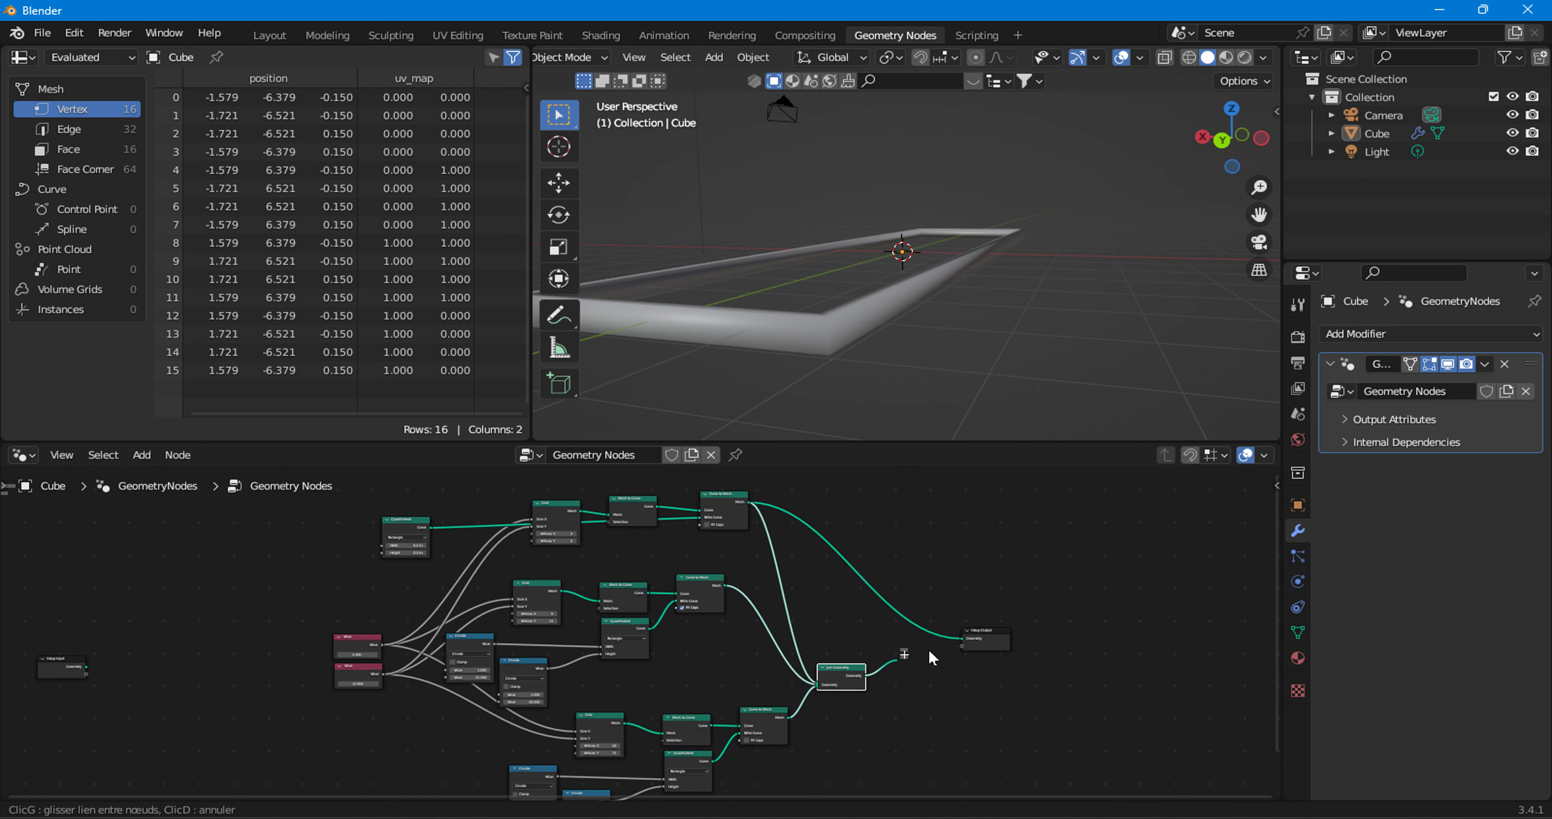
mouse_move(805, 297)
middle_mouse_down()
mouse_move(873, 356)
mouse_move(911, 294)
mouse_move(795, 328)
mouse_move(765, 393)
middle_mouse_up()
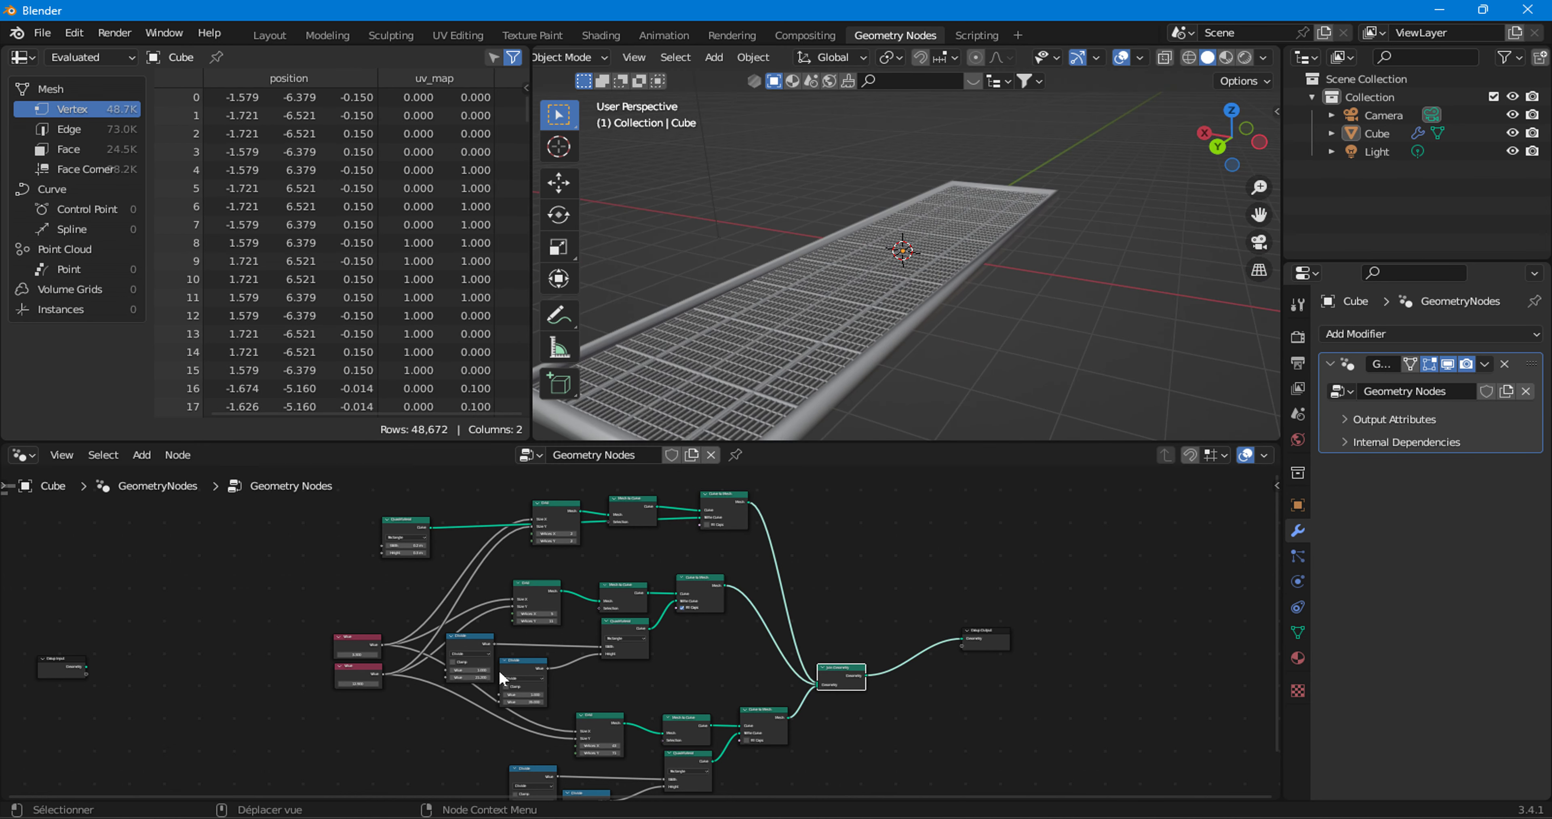
scroll(351, 587, "up", 3)
mouse_move(351, 587)
middle_mouse_down()
mouse_move(859, 653)
mouse_move(725, 713)
middle_mouse_up()
scroll(872, 606, "up", 2)
scroll(725, 713, "up", 3)
- Set the Quadrilateral profile Height to 0.2 m and review the framed grating
left_click_drag(777, 683, 747, 683)
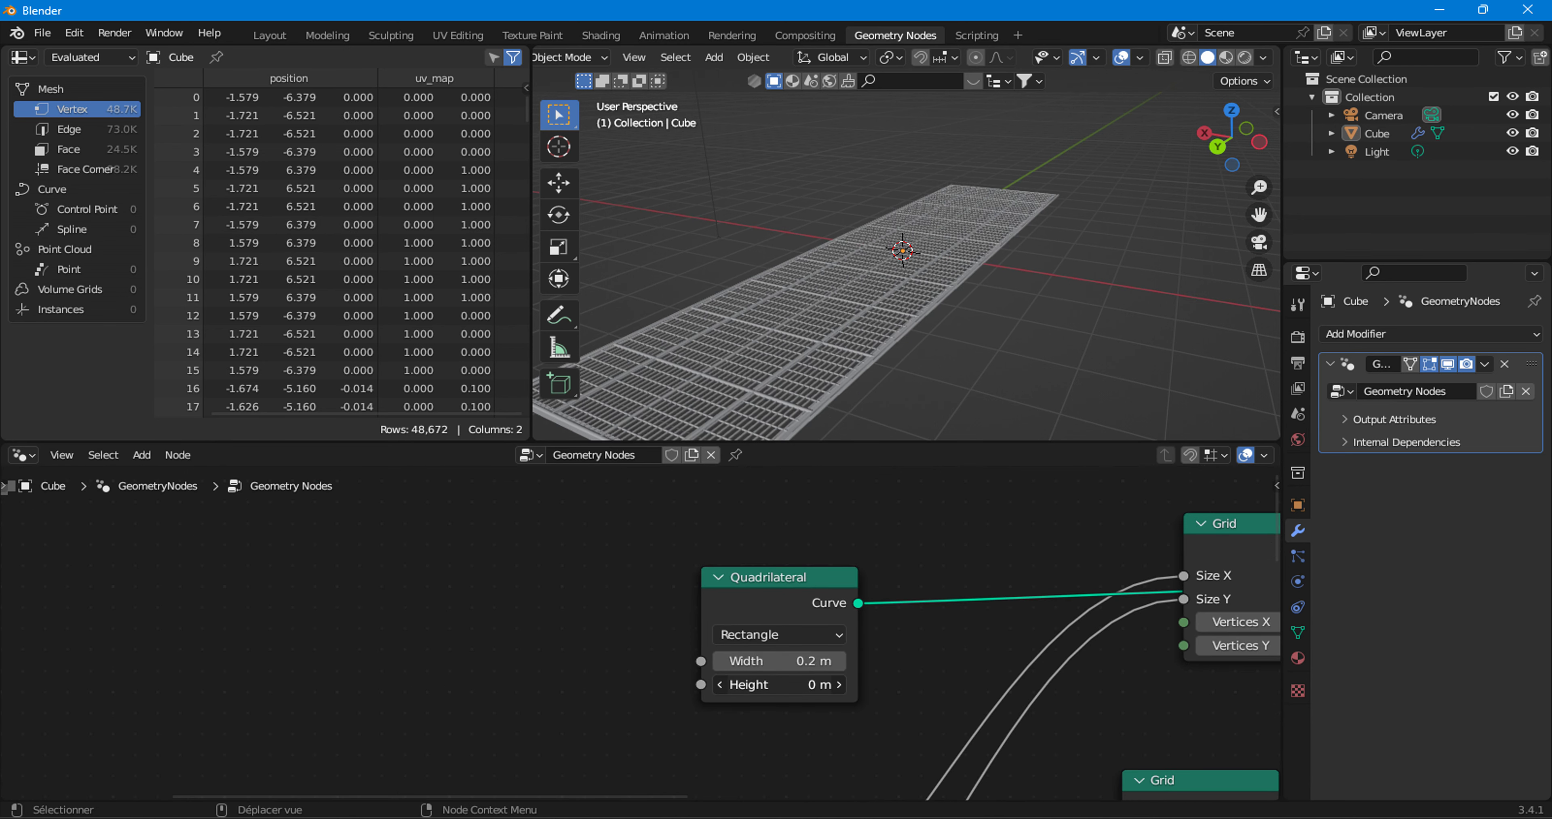
left_click(840, 685)
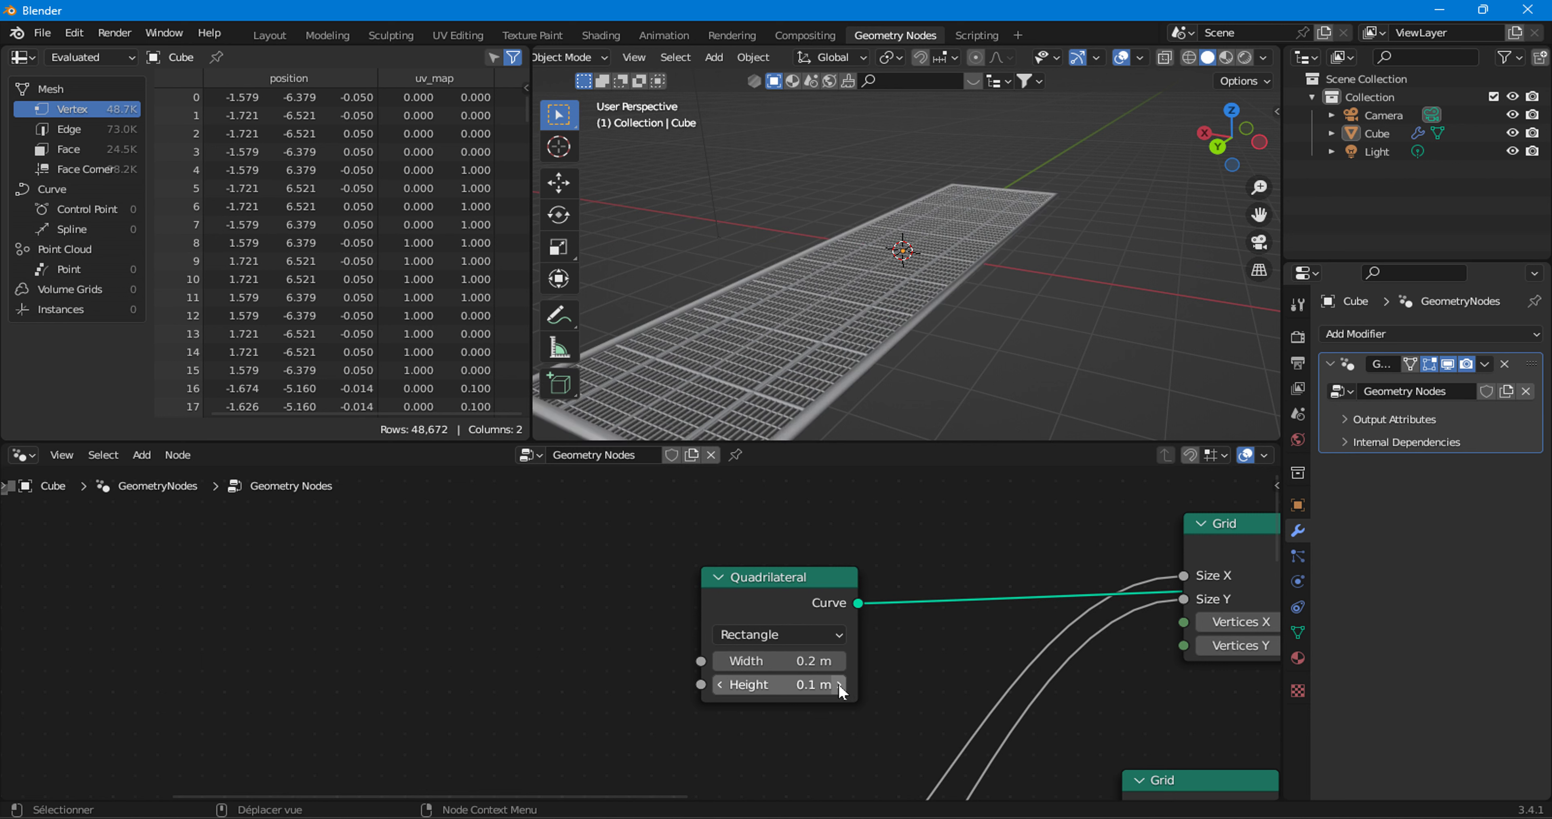
left_click(839, 684)
left_click(840, 684)
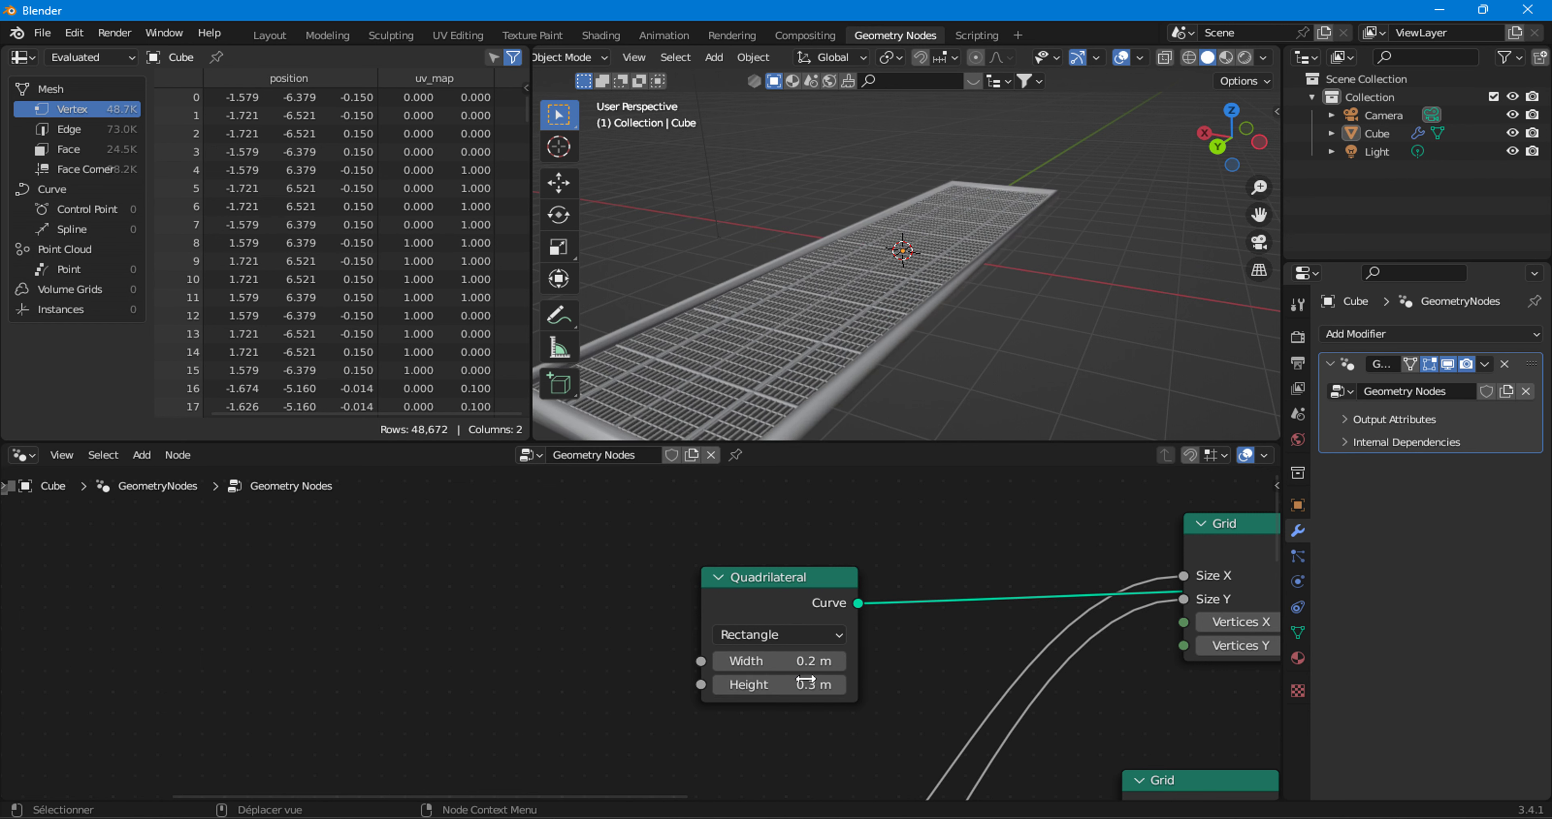
left_click(718, 684)
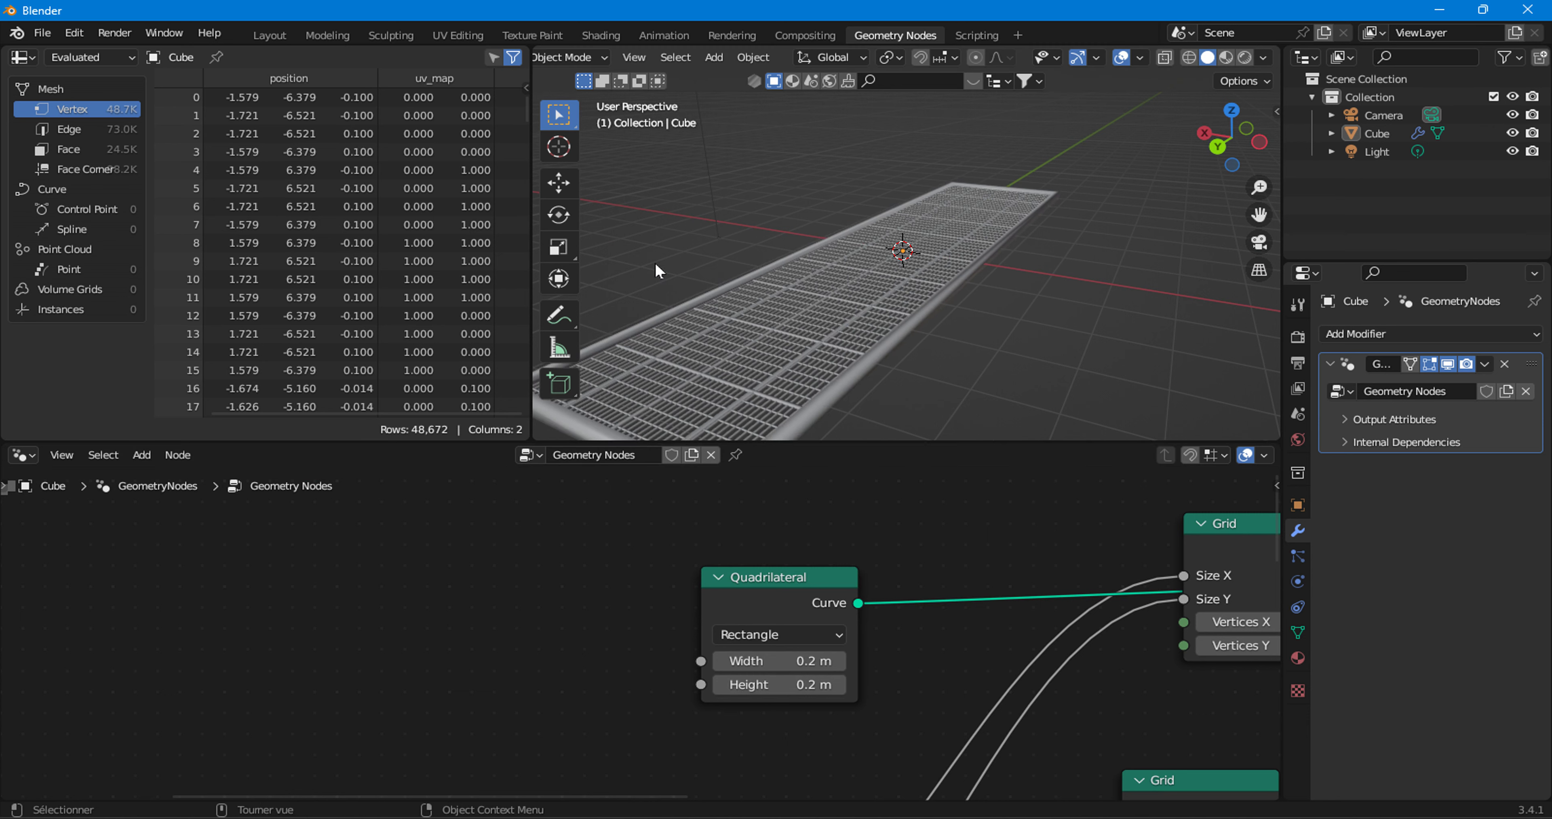
middle_click_drag(658, 270, 859, 308)
scroll(861, 319, "up", 5)
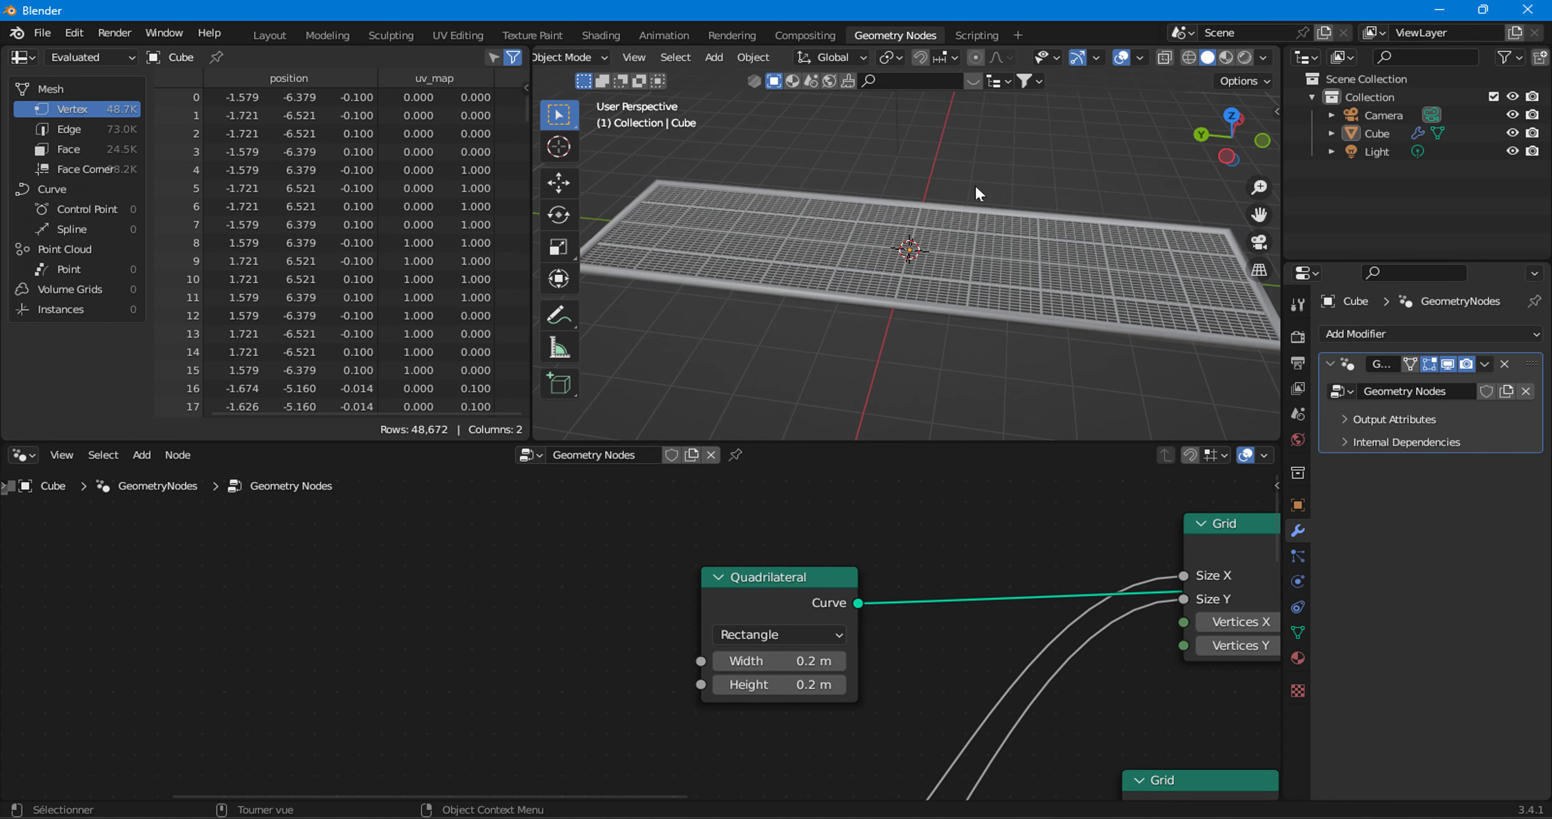
scroll(914, 606, "down", 2)
scroll(918, 605, "down", 2)
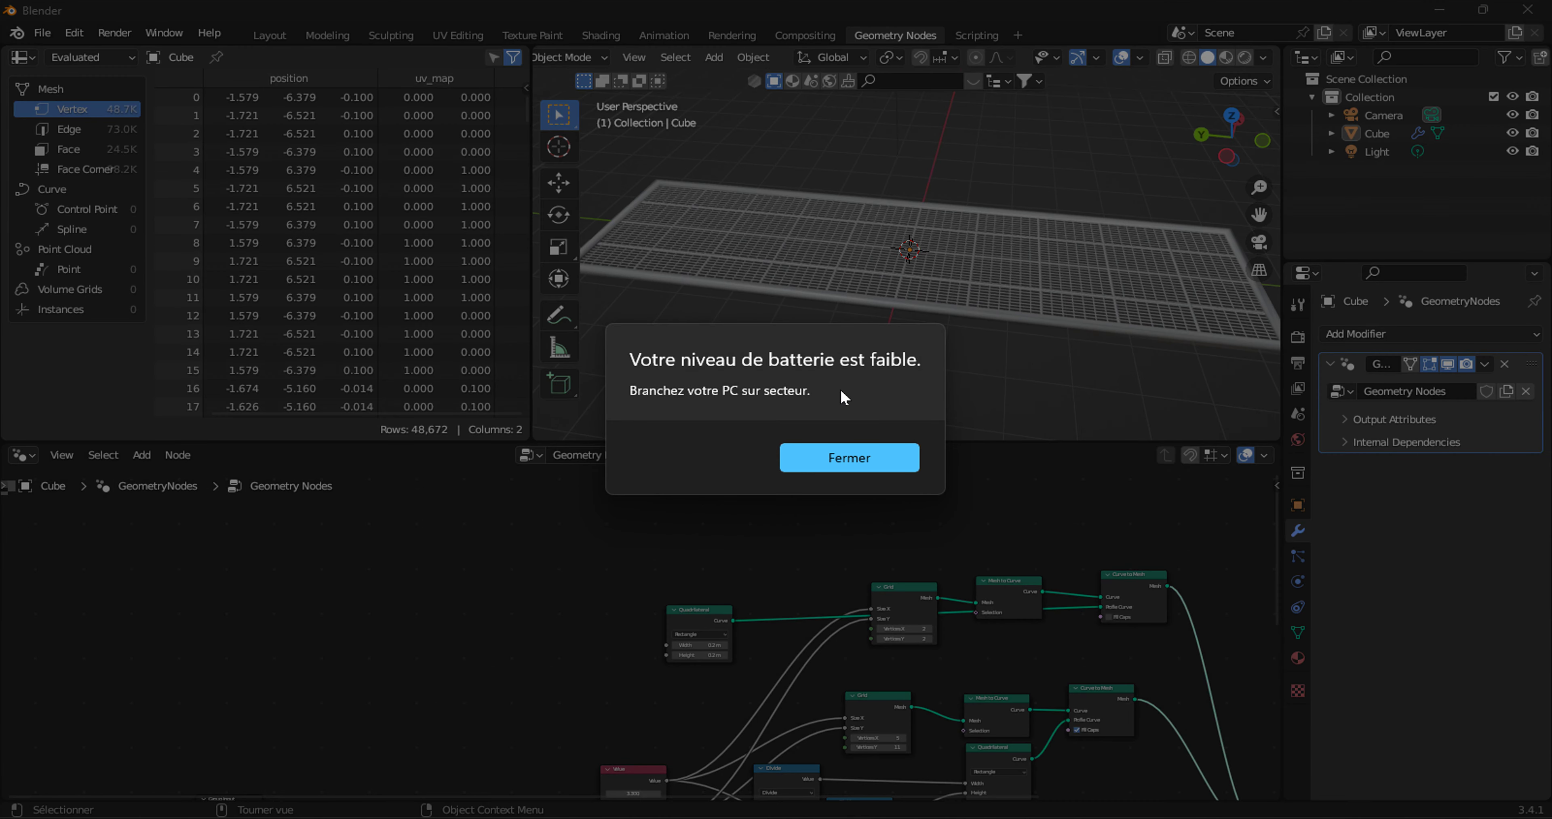
left_click(835, 460)
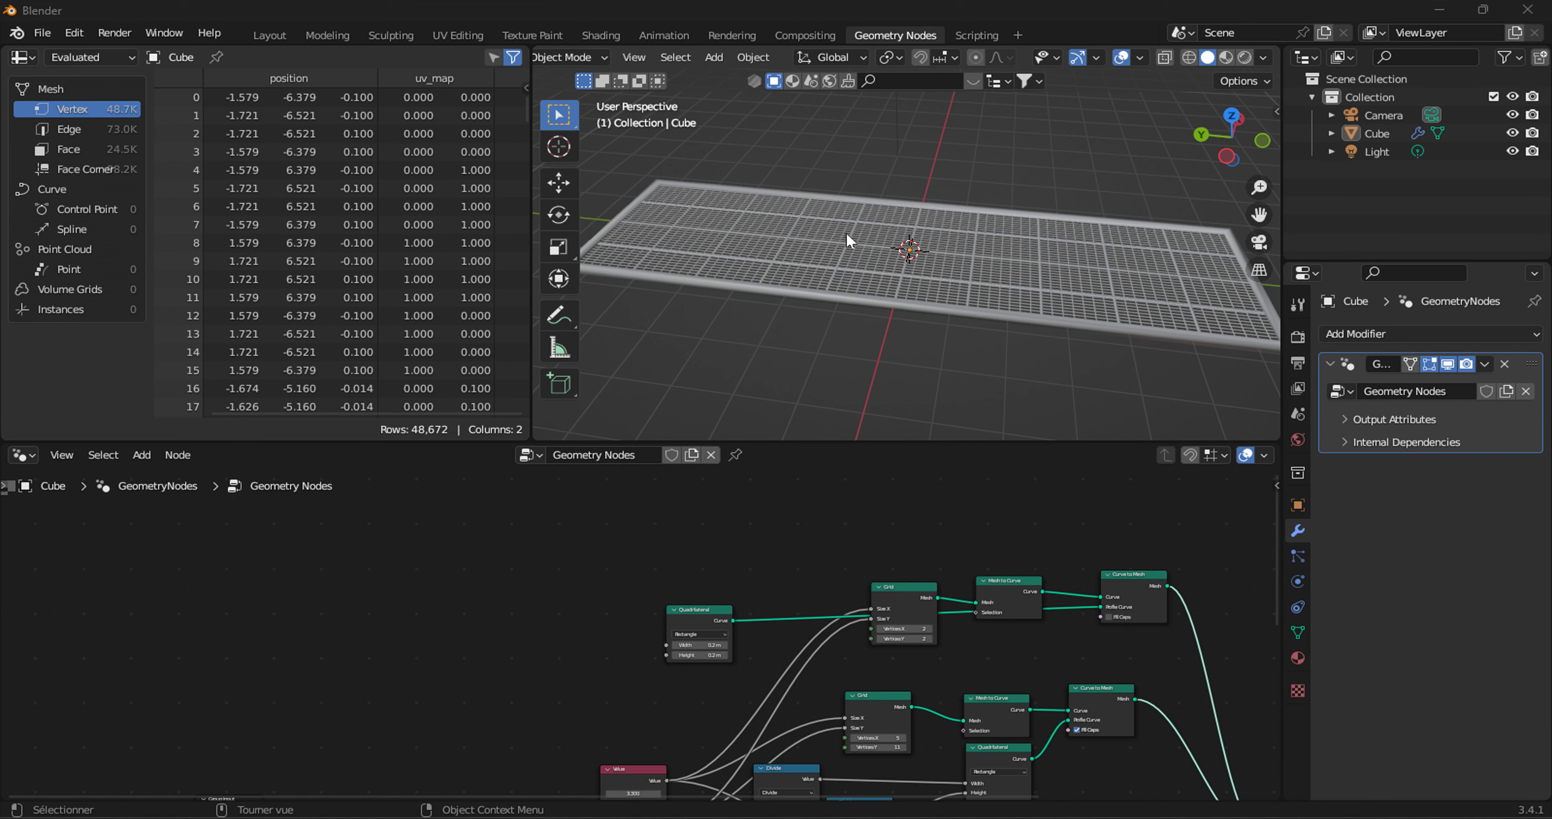
- Reposition the Grid node and detach Group Output from the finished mesh
scroll(581, 614, "down", 2)
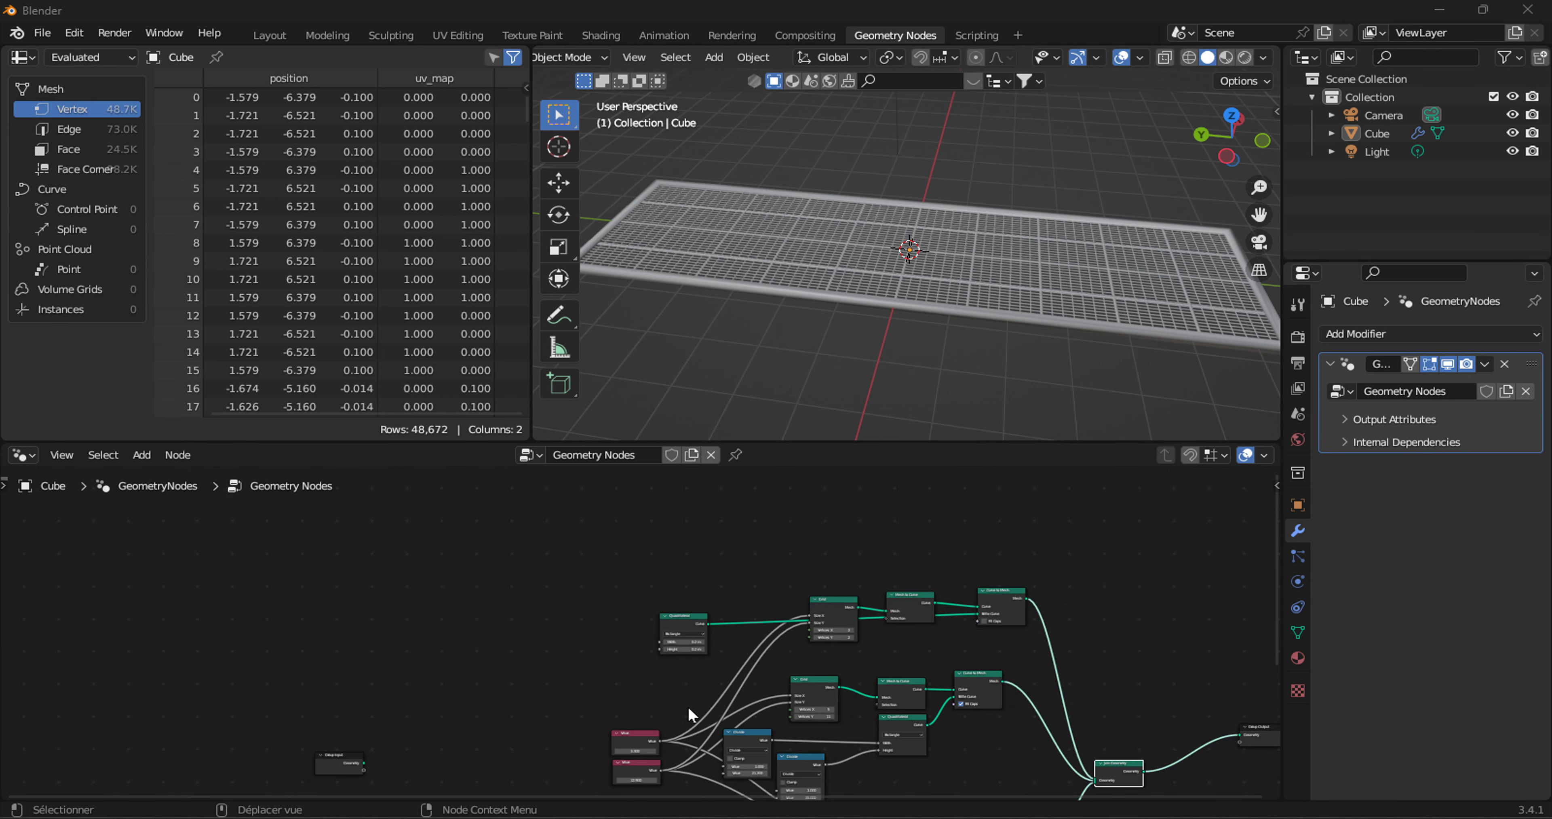
middle_click_drag(692, 717, 509, 615)
scroll(626, 650, "up", 2)
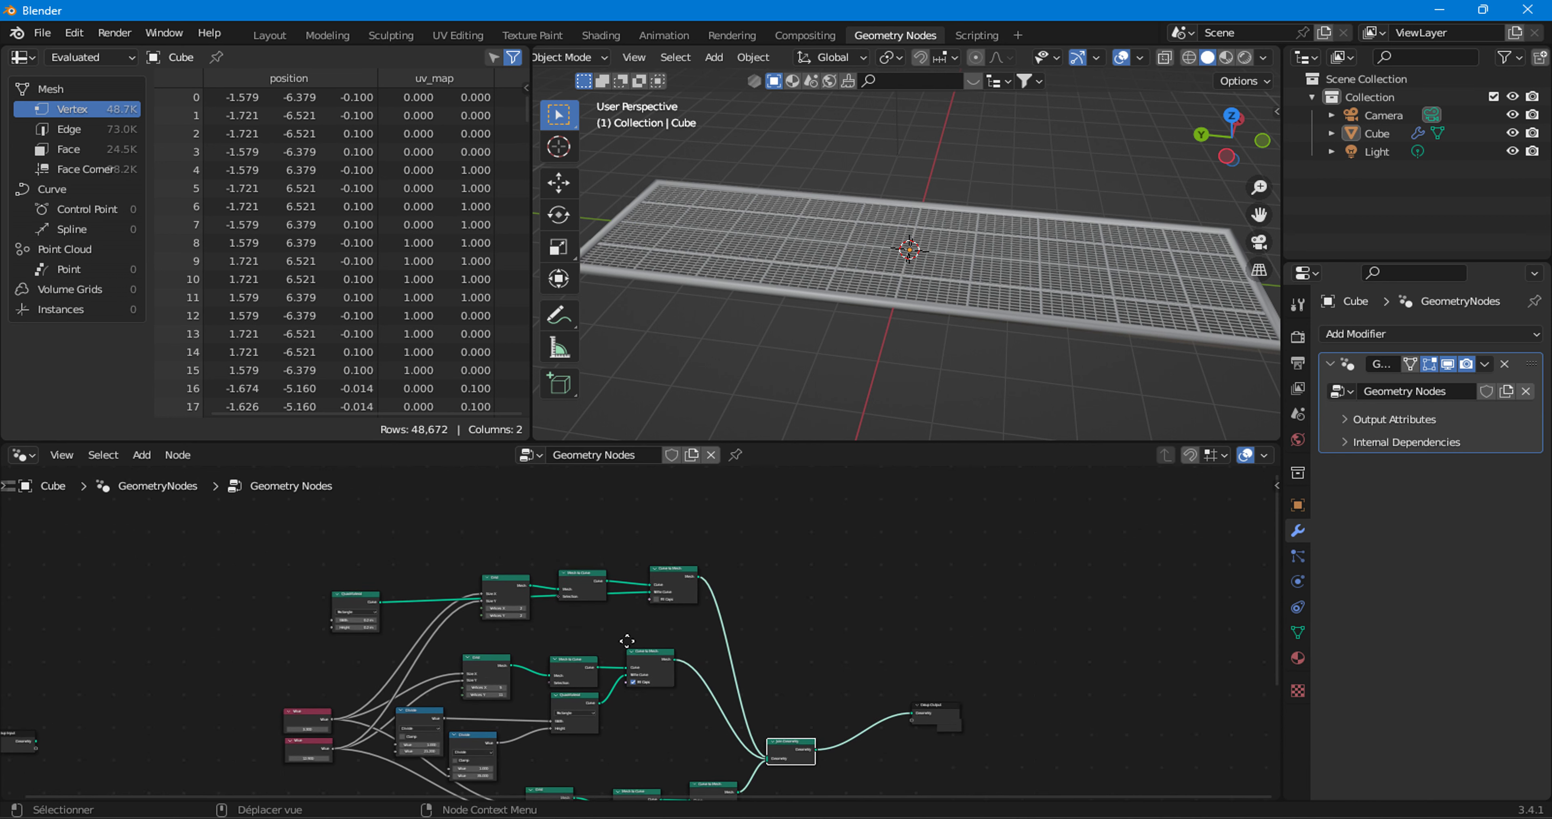
middle_click_drag(626, 656, 478, 605, "shift")
left_click_drag(481, 604, 464, 597)
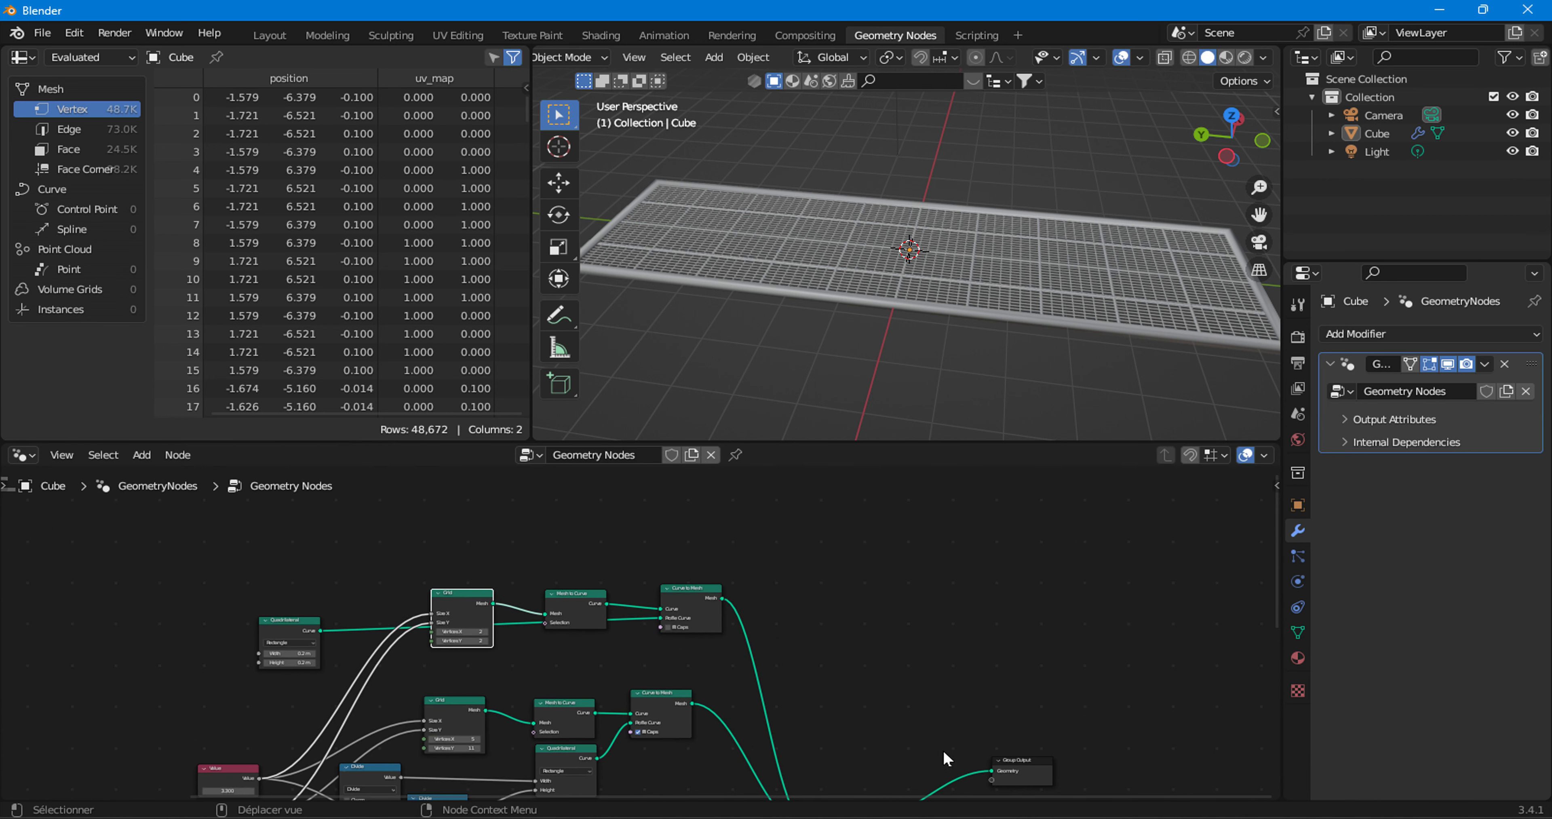
mouse_move(991, 771)
left_mouse_down()
mouse_move(958, 760)
mouse_move(669, 503)
left_mouse_up()
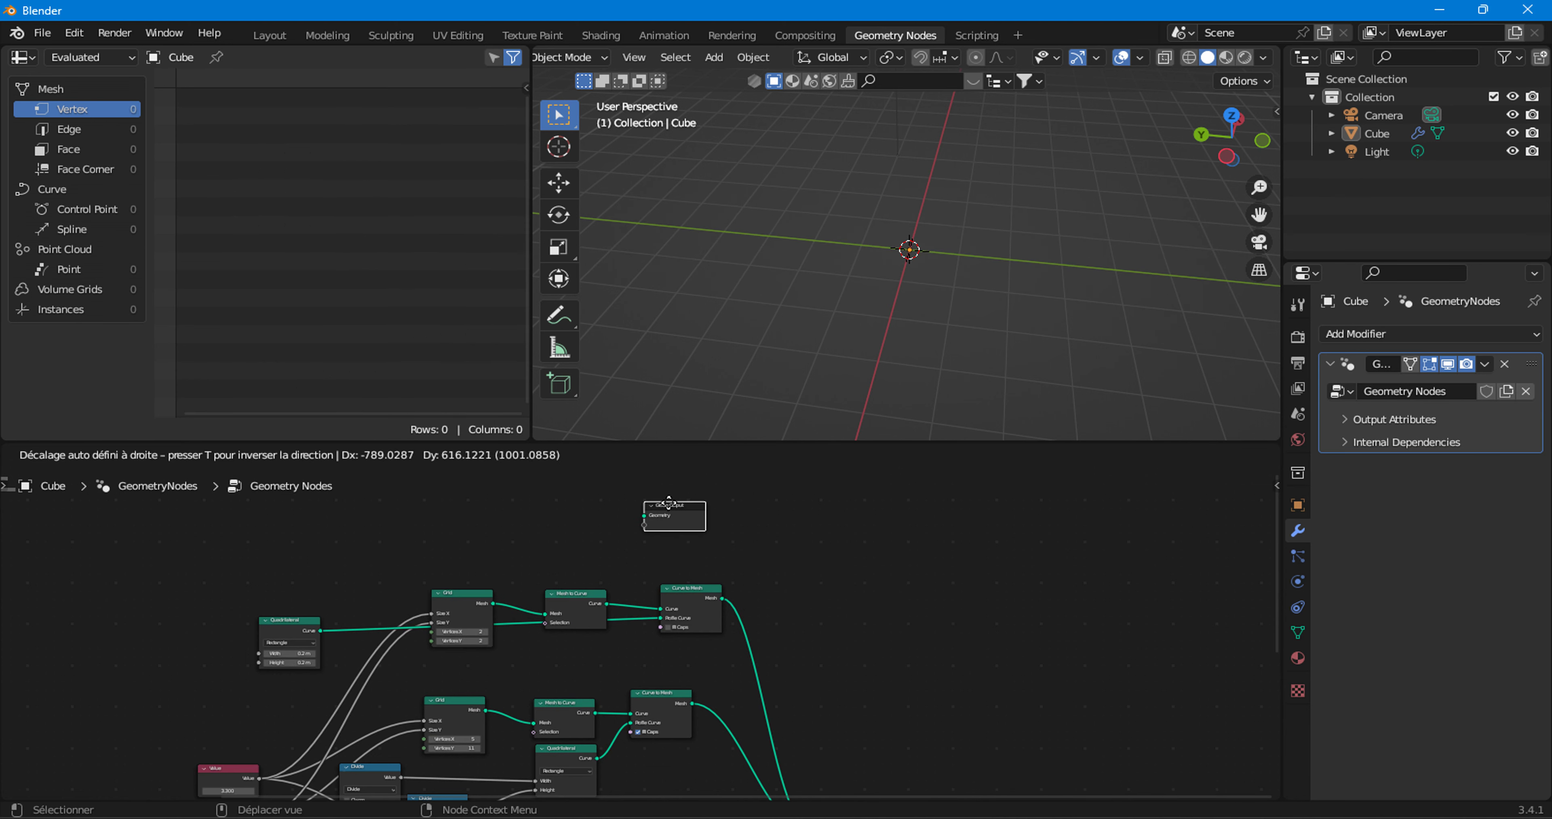
- Connect Mesh to Curve's Curve output directly to Group Output's Geometry
scroll(668, 503, "up", 2)
middle_click_drag(623, 528, 714, 655)
scroll(714, 654, "up", 1)
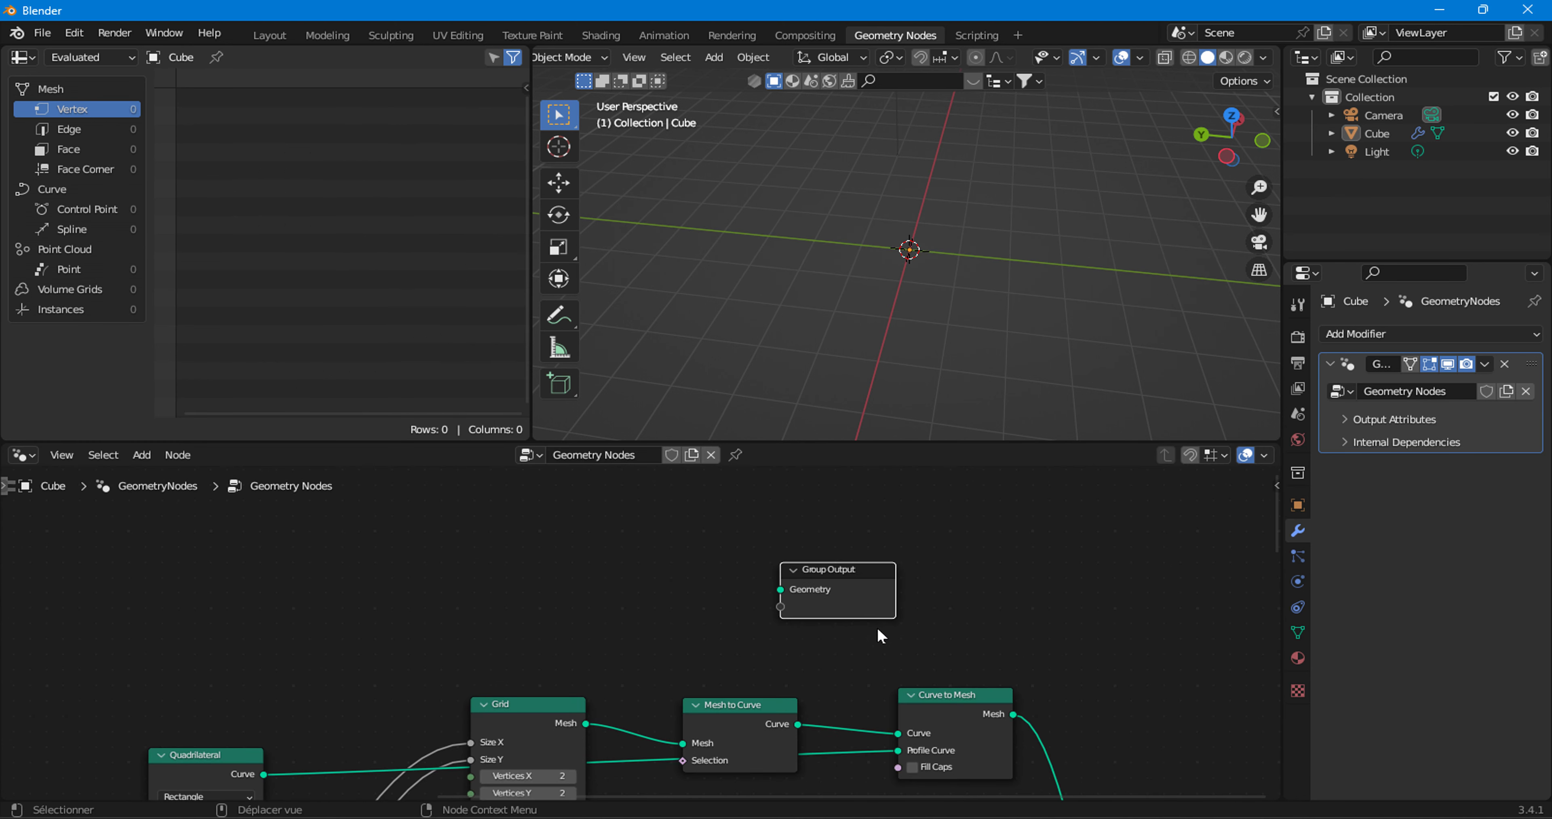
left_click_drag(802, 596, 1000, 606)
left_click_drag(798, 724, 989, 602)
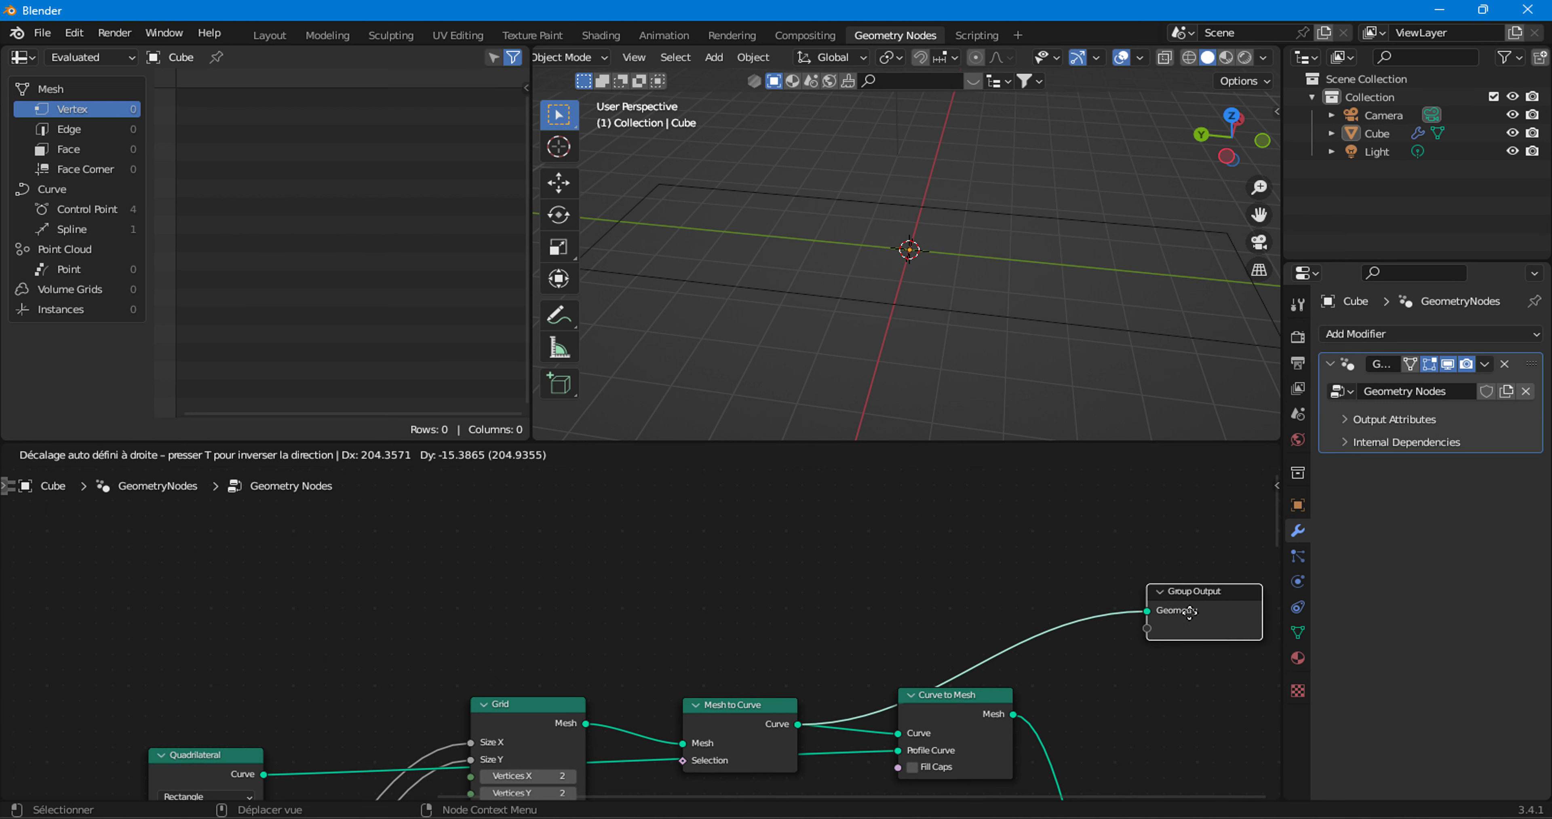
scroll(988, 601, "down", 2)
middle_click_drag(903, 683, 620, 650)
left_click_drag(744, 577, 939, 632)
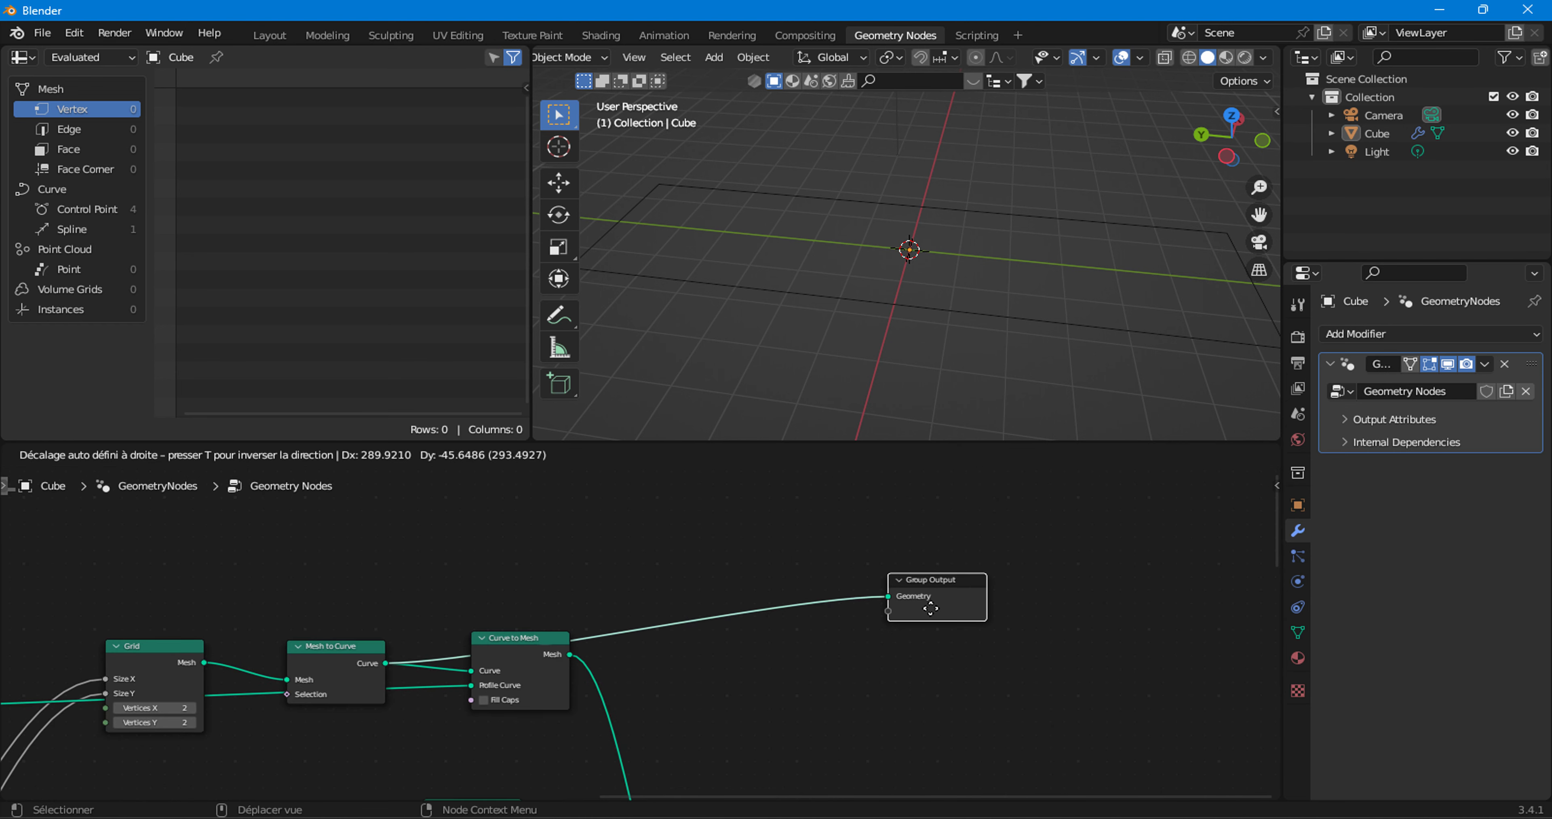
scroll(674, 678, "down", 1)
scroll(675, 678, "down", 3)
- Box-select the top row of frame nodes
middle_click_drag(723, 672, 742, 633)
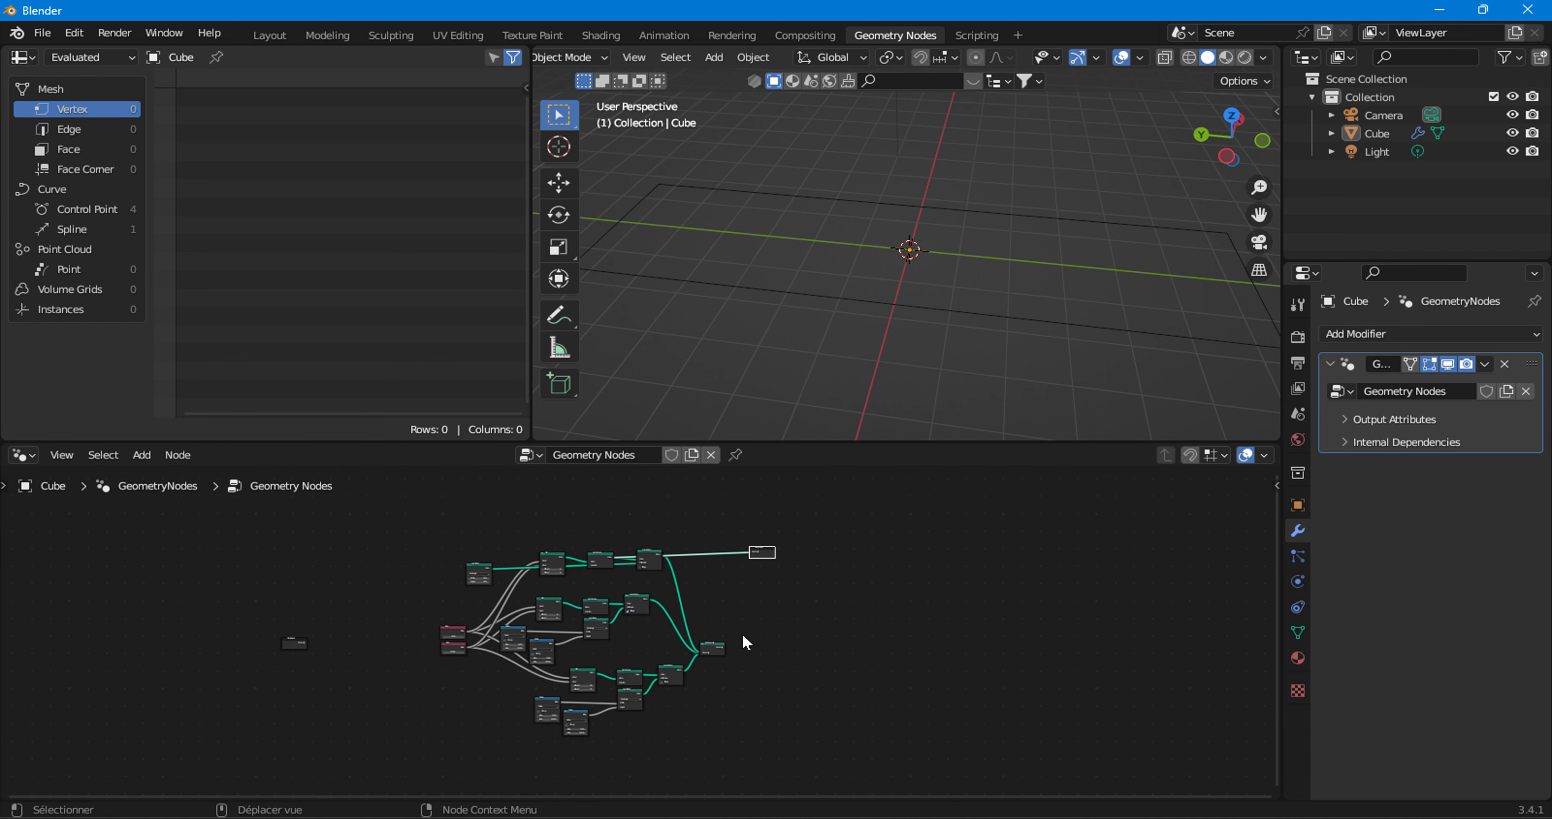
left_click_drag(781, 743, 560, 662)
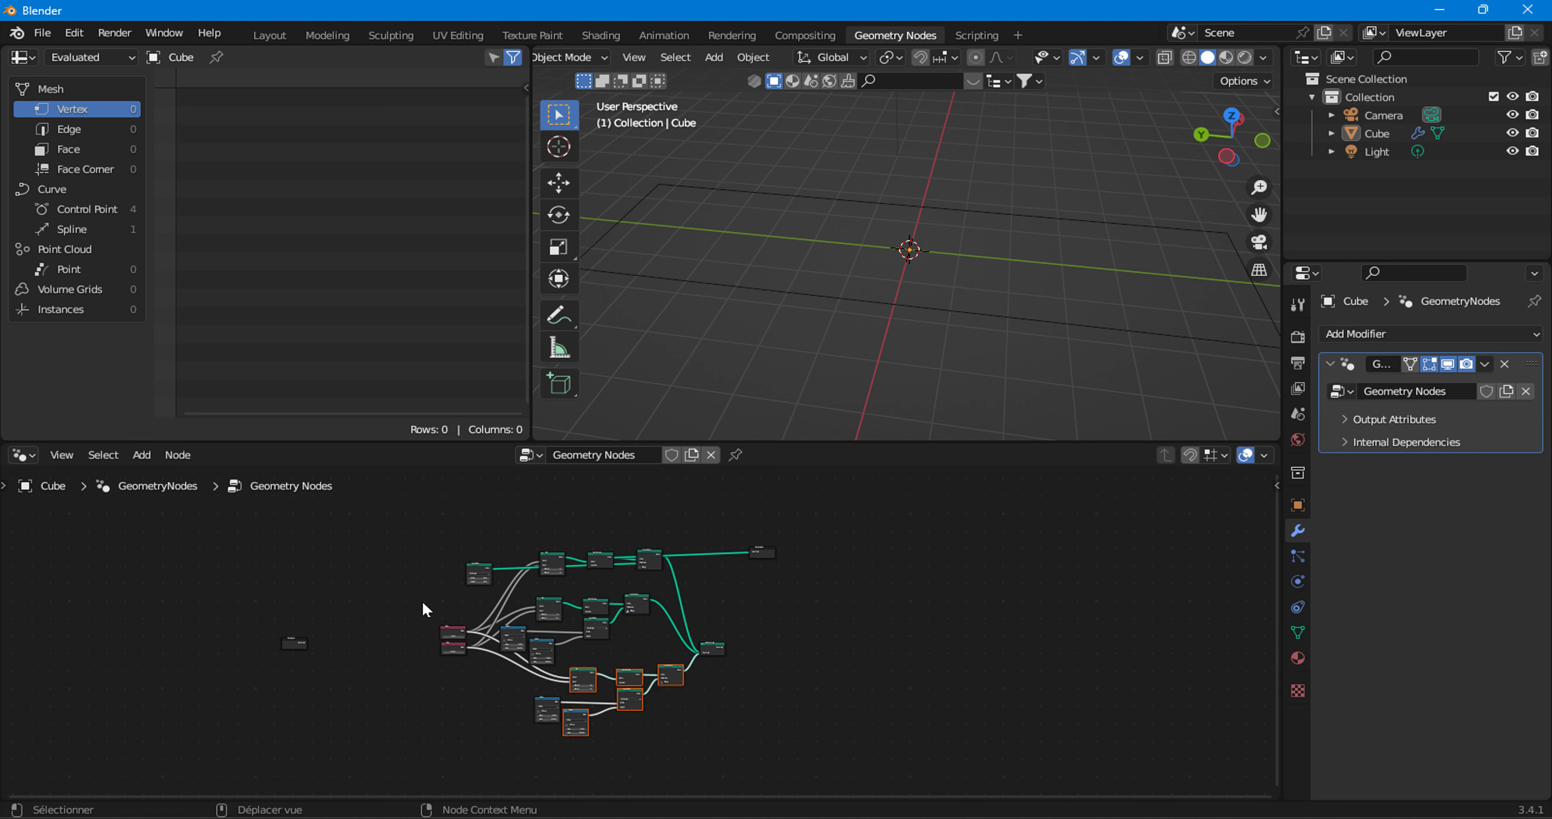
left_click_drag(423, 602, 634, 657)
left_click_drag(421, 518, 651, 580)
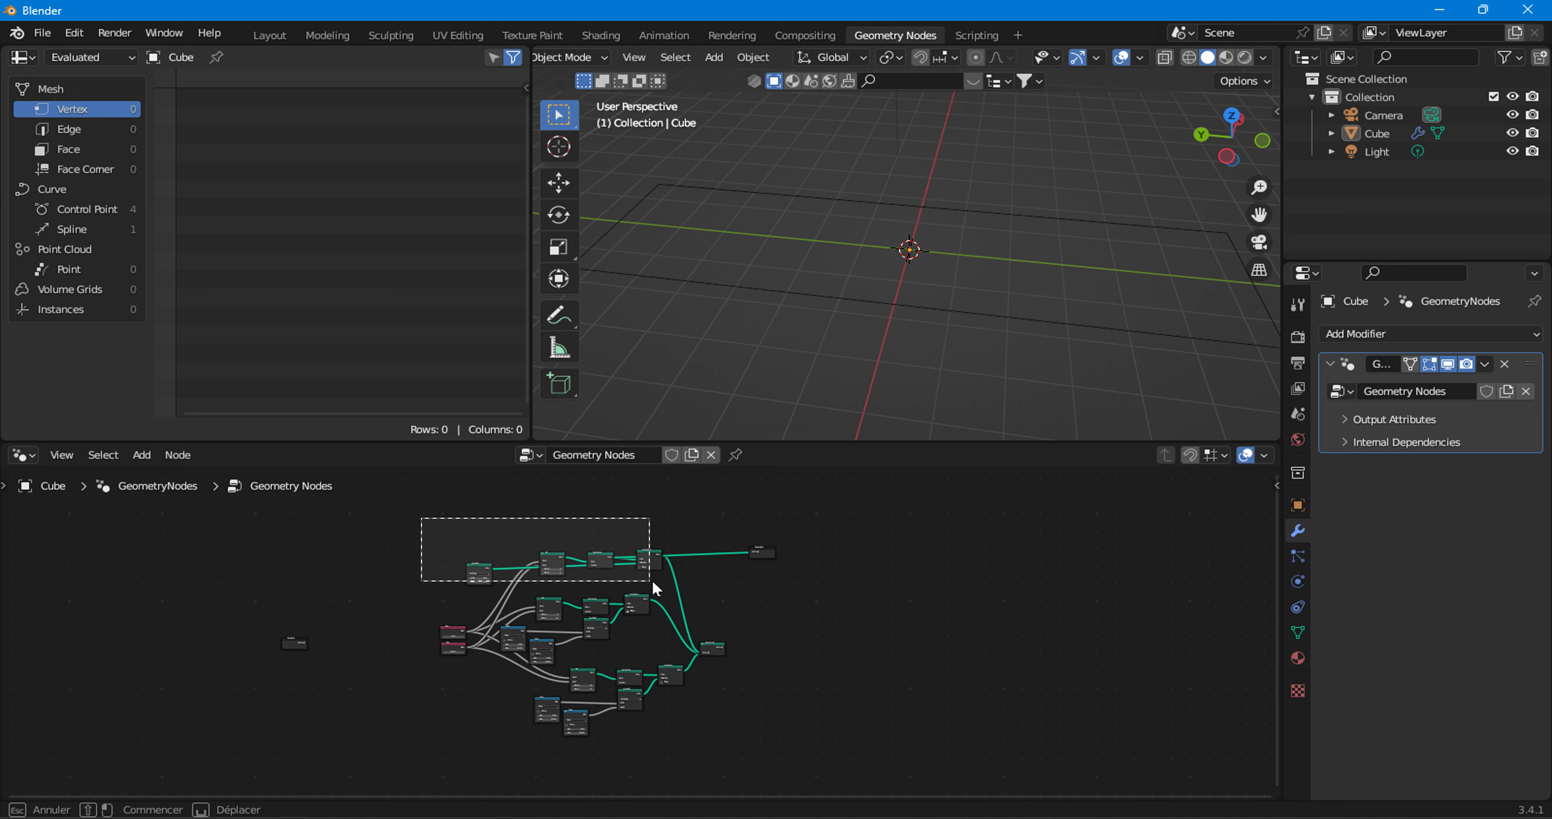
scroll(675, 547, "up", 3)
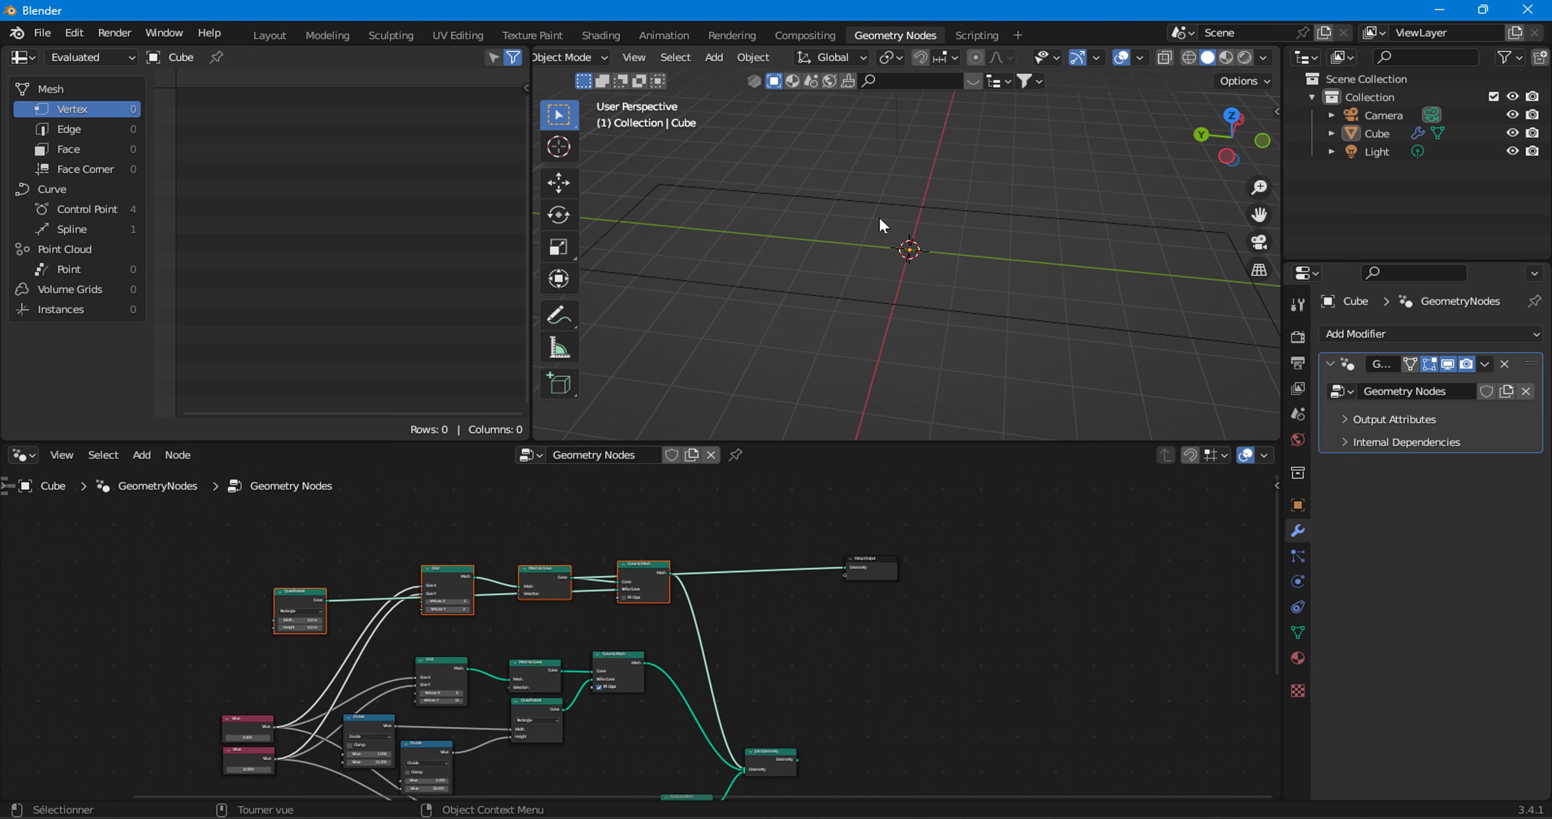
scroll(723, 645, "up", 2)
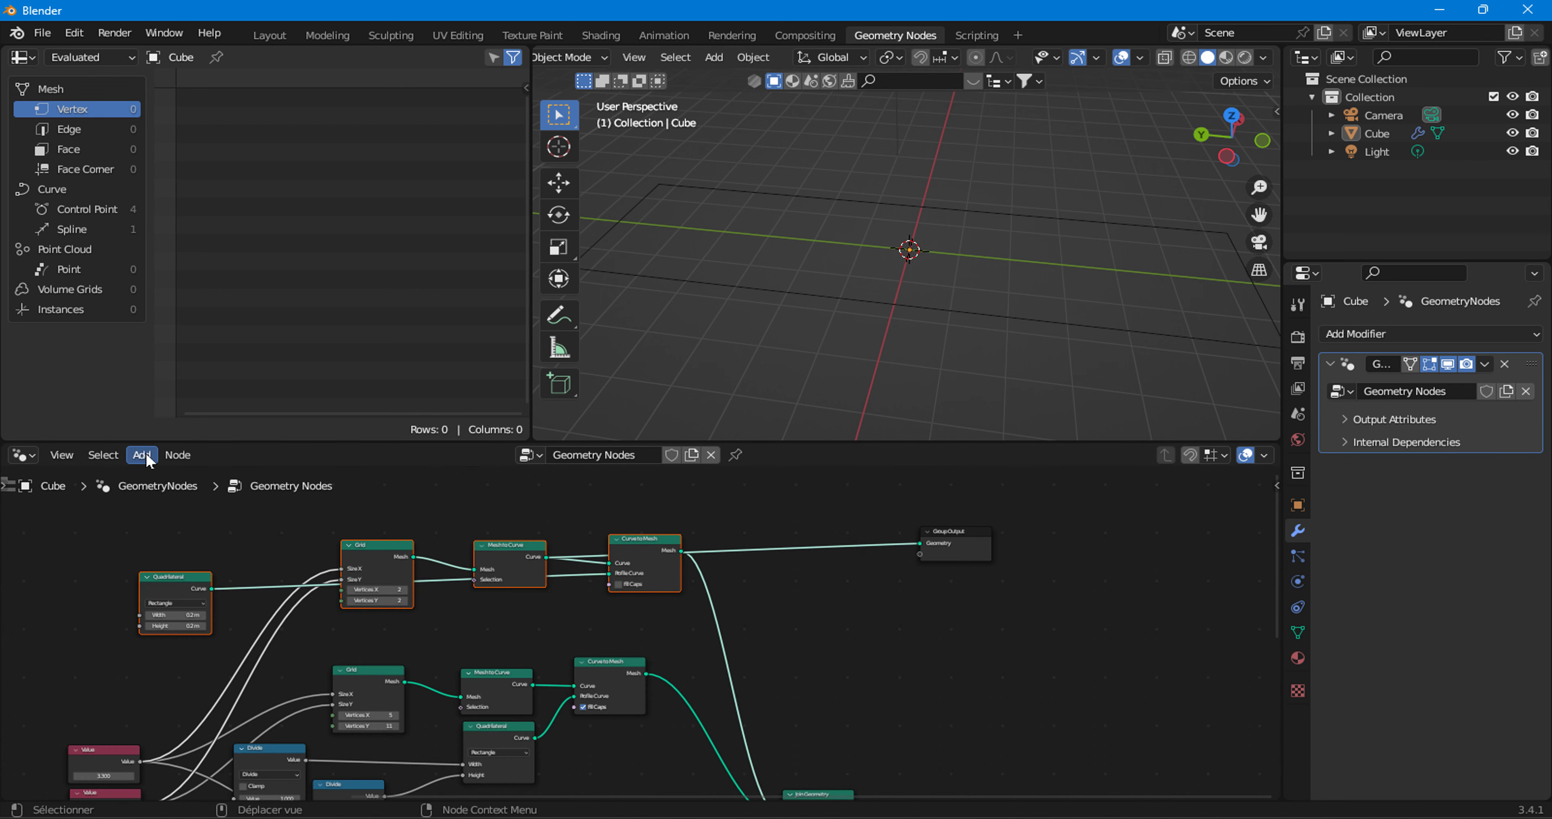
- Insert a Resample Curve node with Count 10 on the output link
left_click(103, 454)
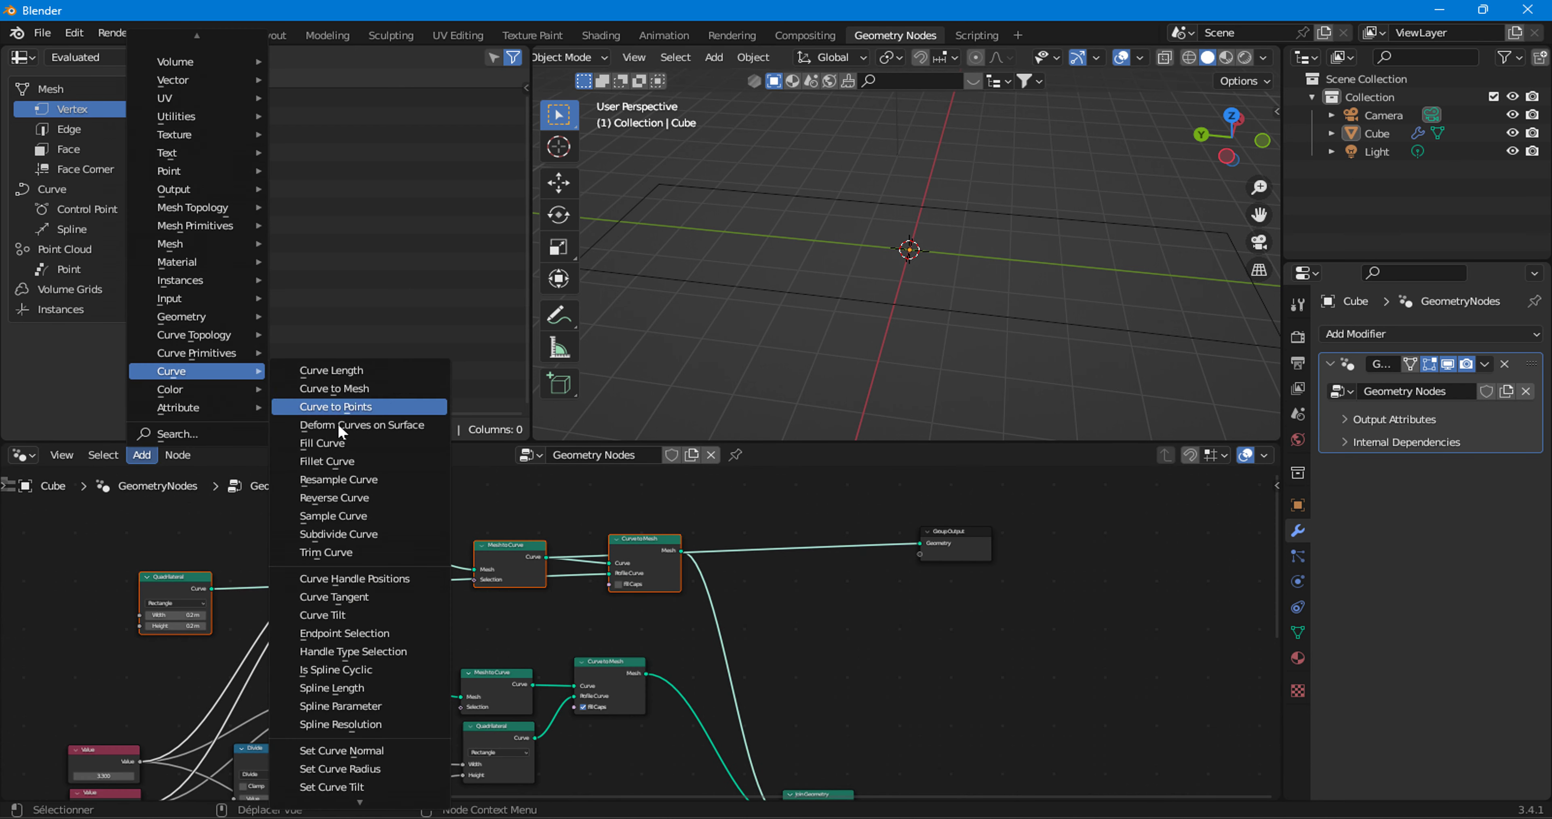
mouse_move(194, 371)
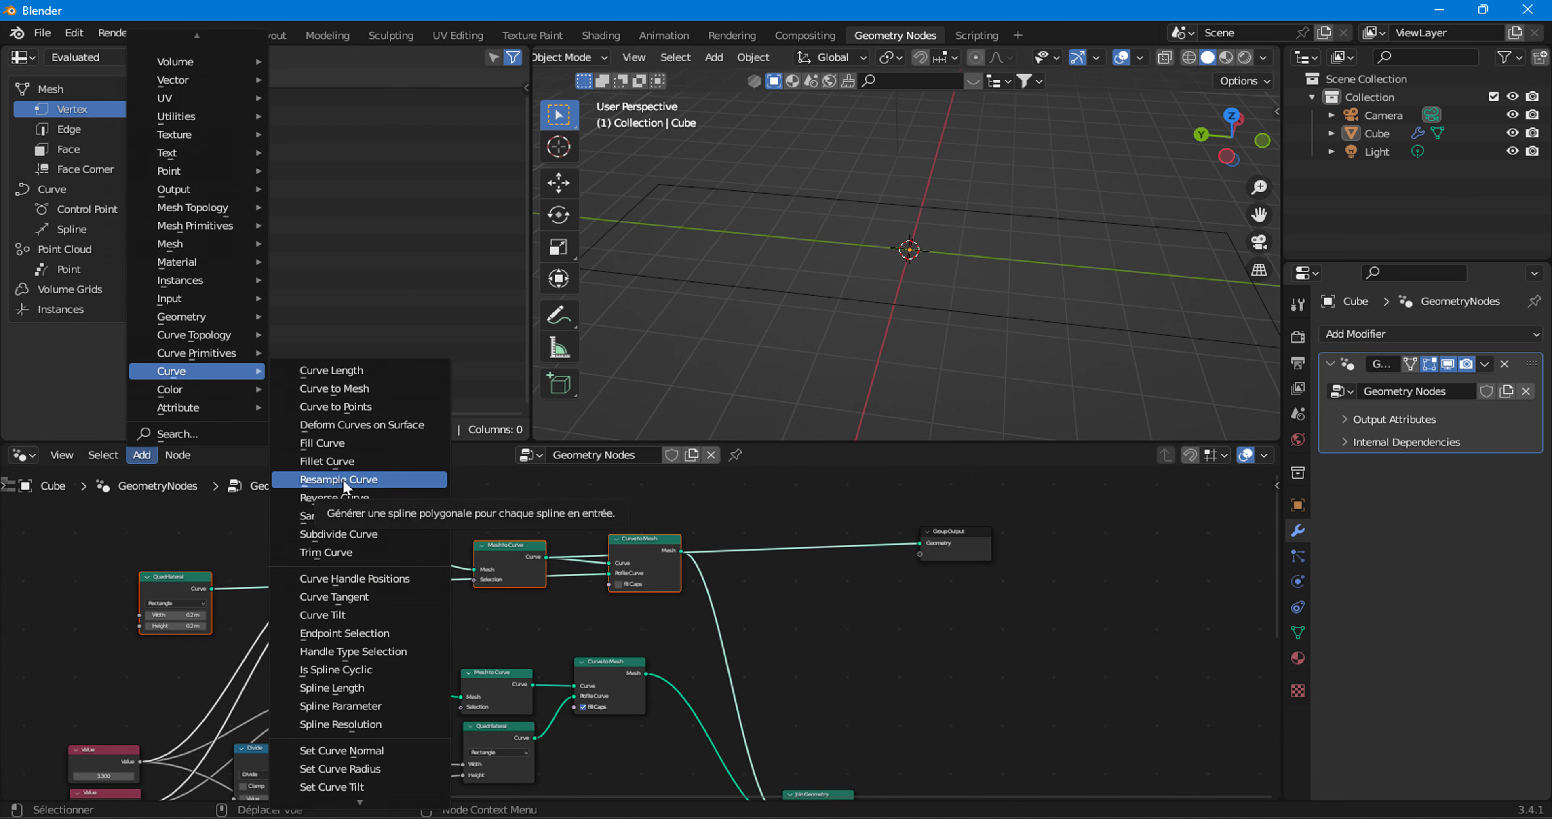
left_click(345, 486)
left_click(826, 611)
- Insert a Curve to Points node on the link into Group Output
scroll(837, 615, "up", 3)
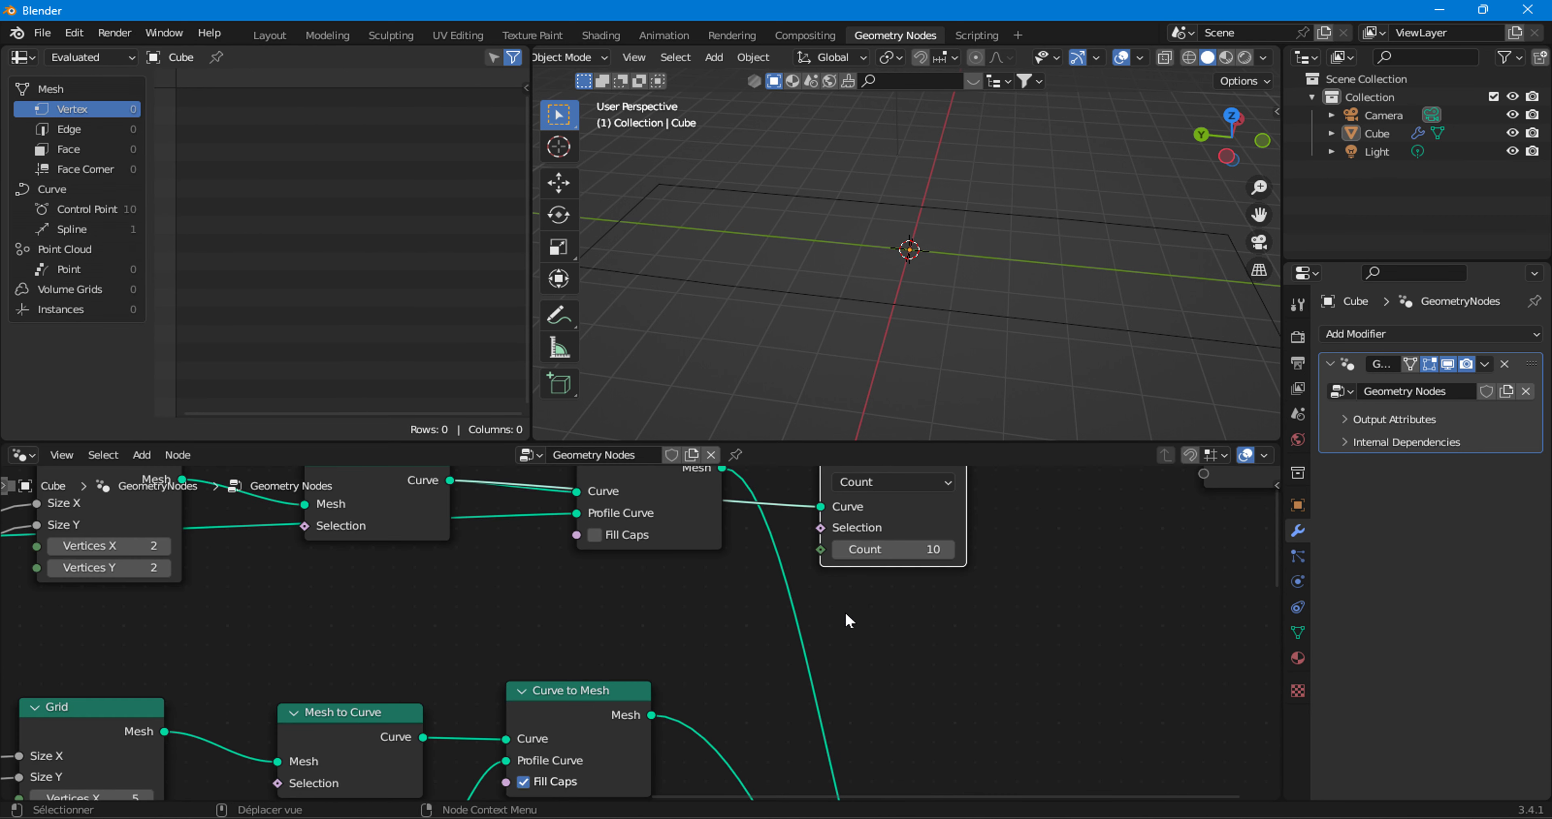
middle_click_drag(889, 493, 734, 602)
left_click_drag(734, 565, 748, 527)
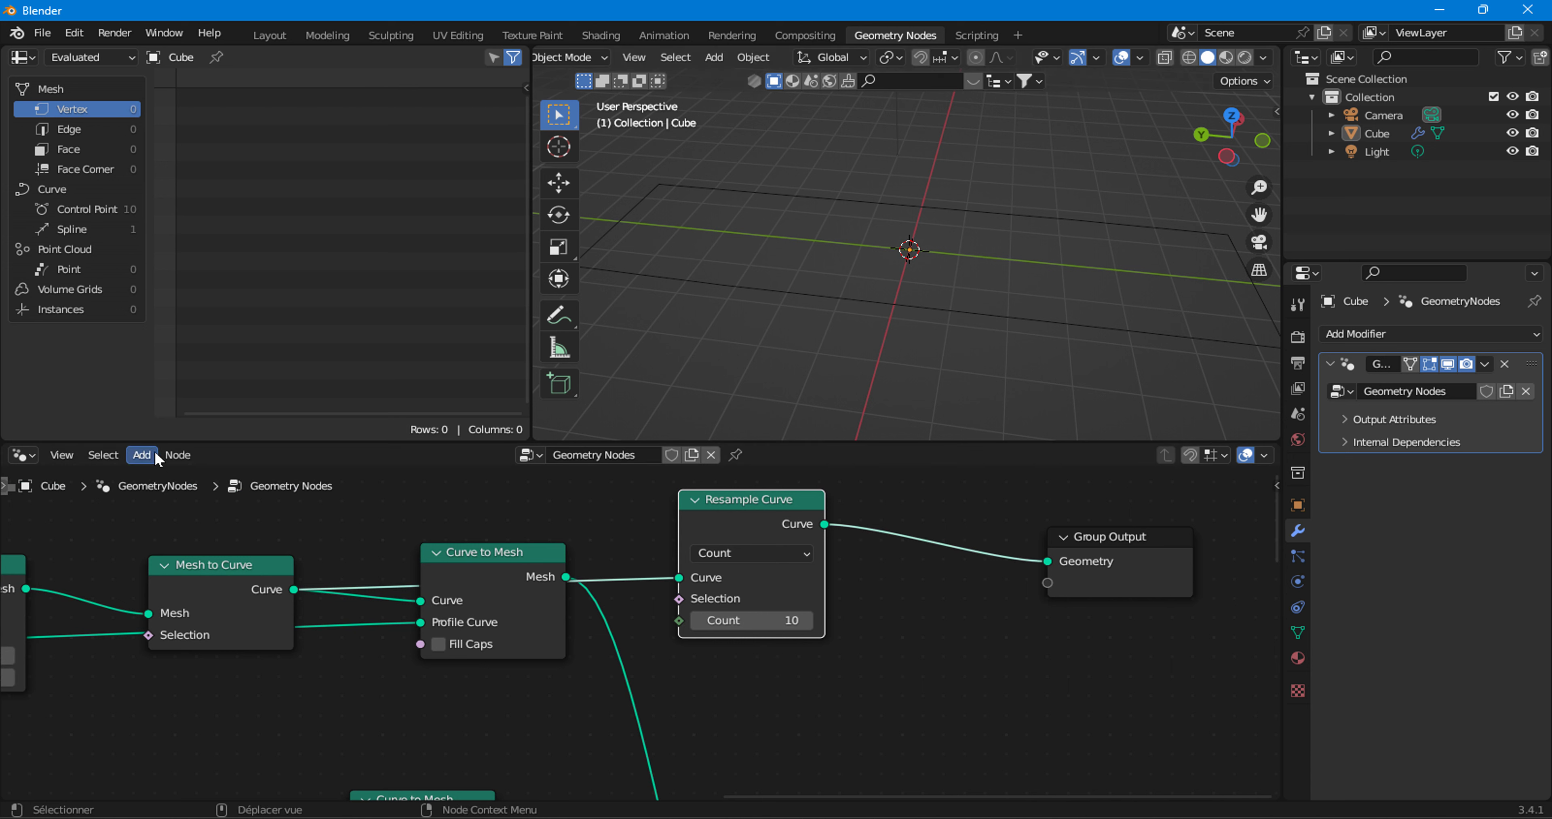
left_click(142, 455)
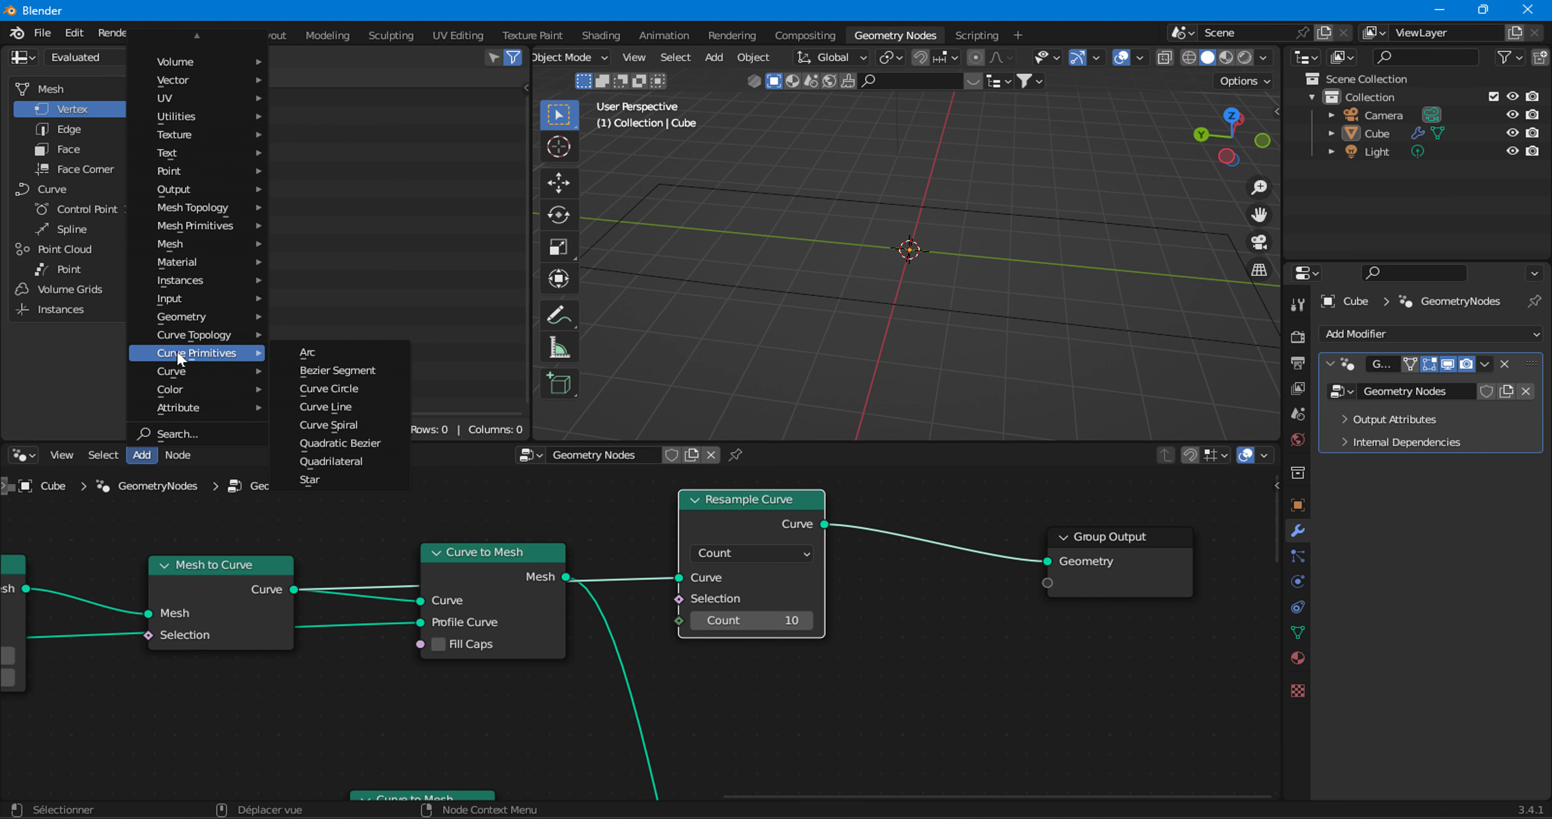
mouse_move(172, 369)
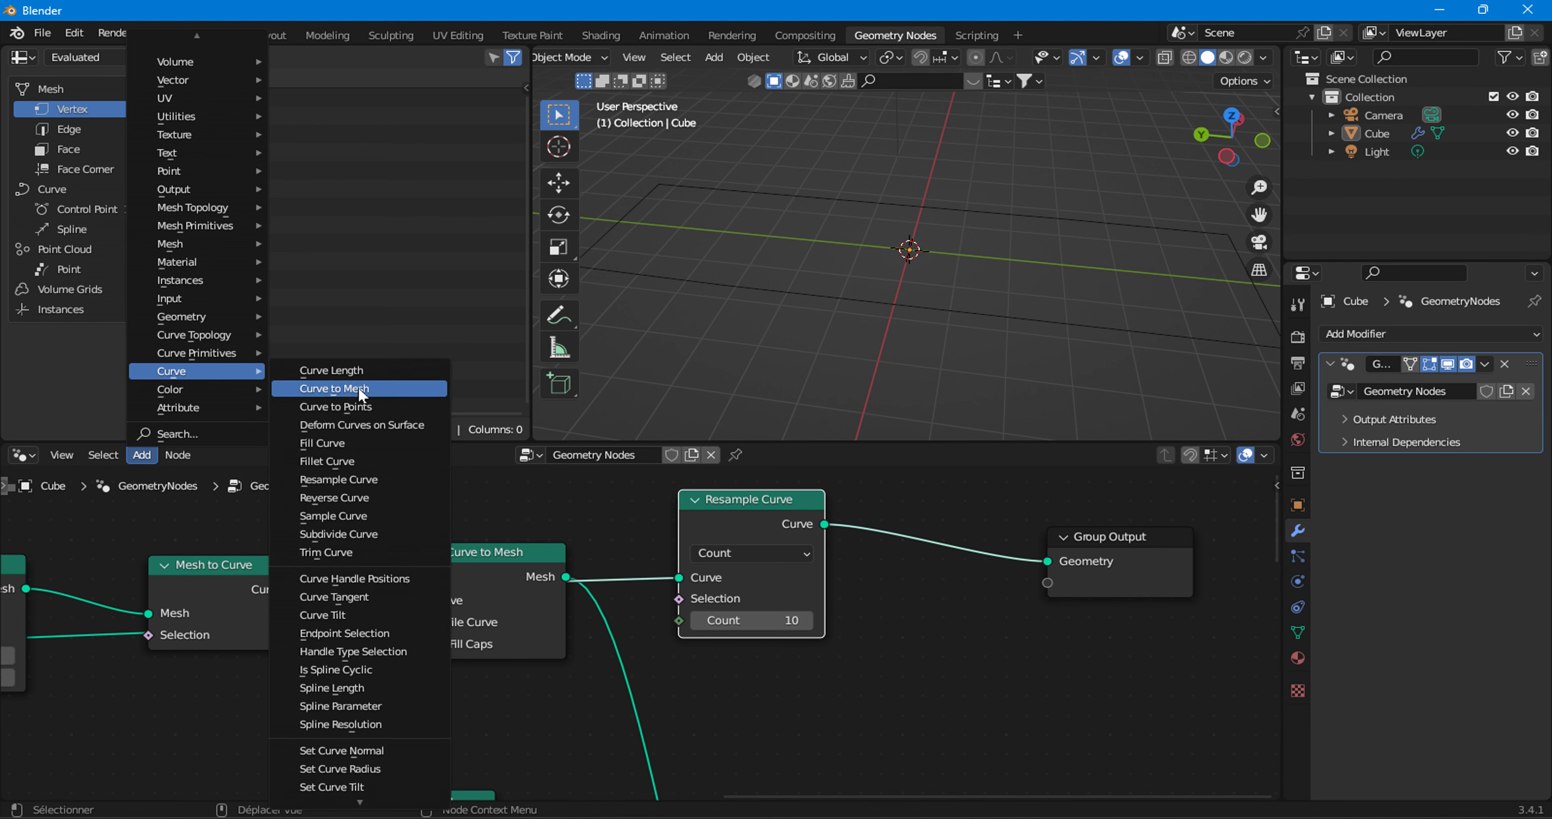
left_click(336, 406)
left_click(951, 500)
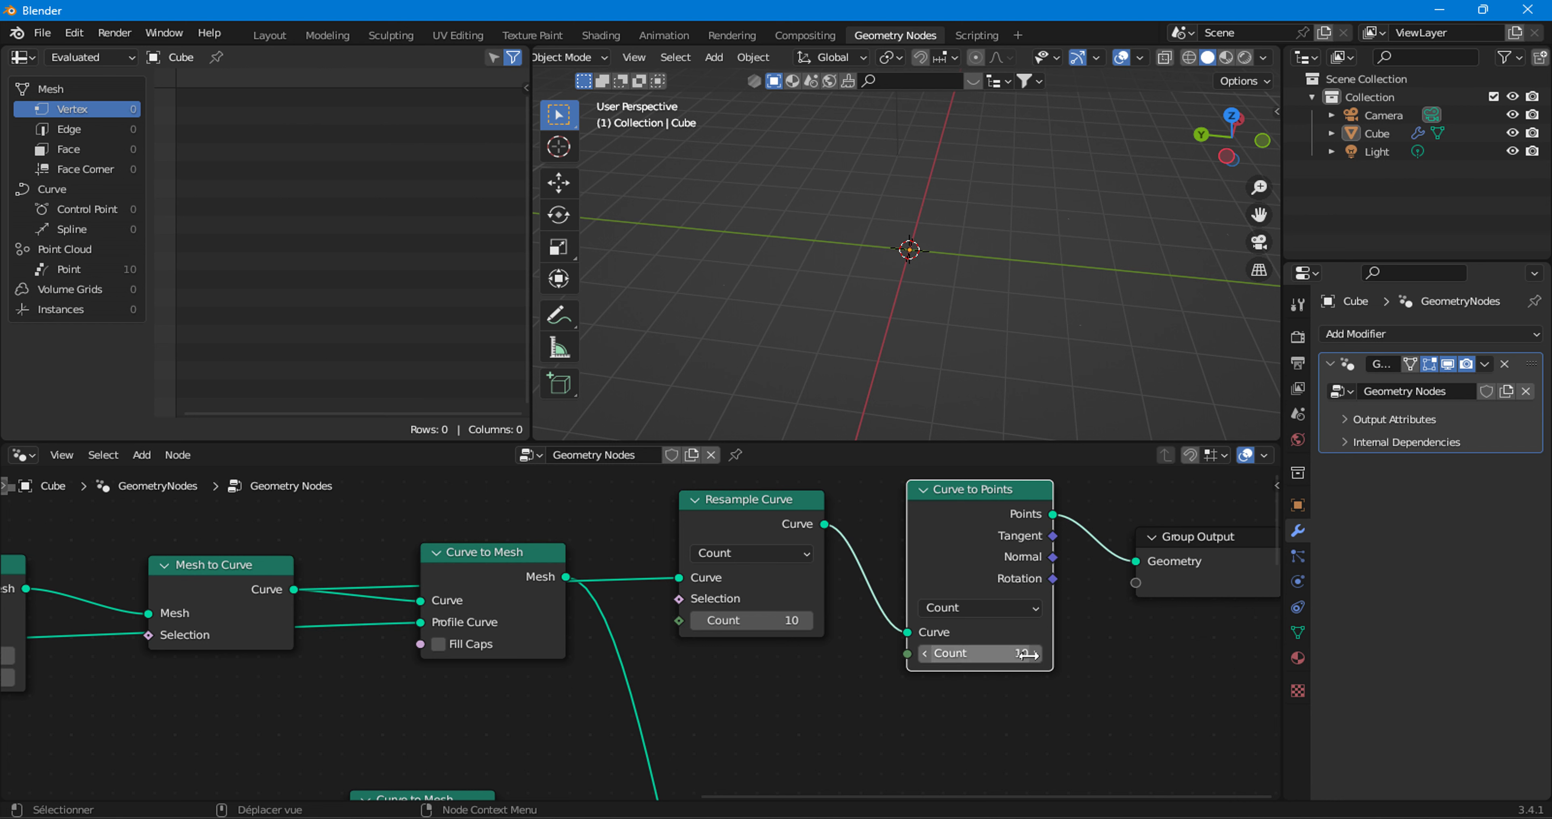
- Dissolve Resample Curve so the frame curve feeds Curve to Points directly, giving 10 points
scroll(863, 337, "down", 2)
scroll(863, 316, "down", 1)
scroll(863, 316, "up", 3)
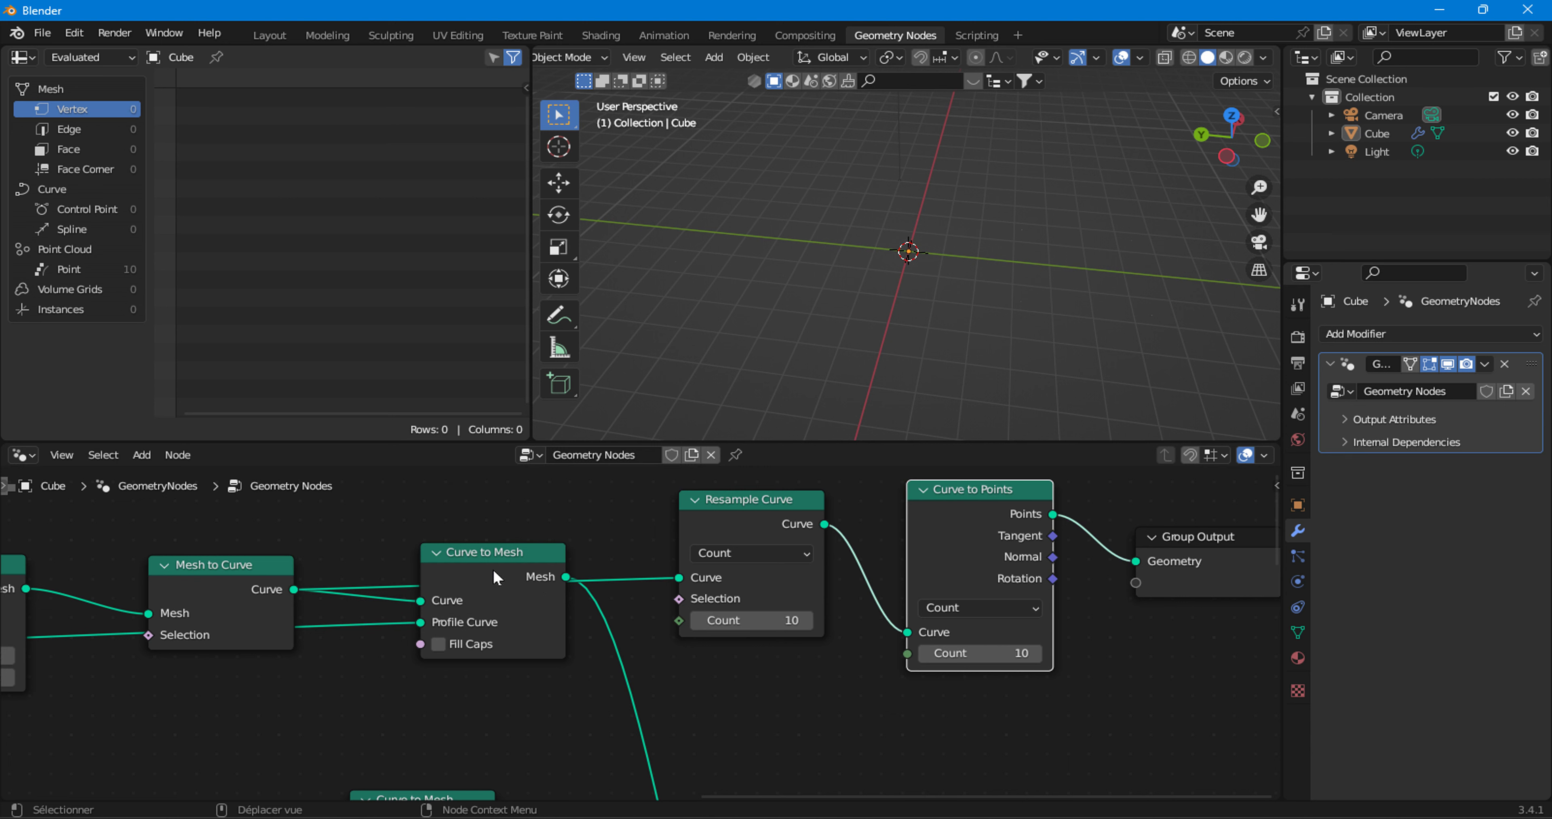
mouse_move(475, 581)
left_mouse_down()
mouse_move(489, 651)
mouse_move(513, 648)
left_mouse_up()
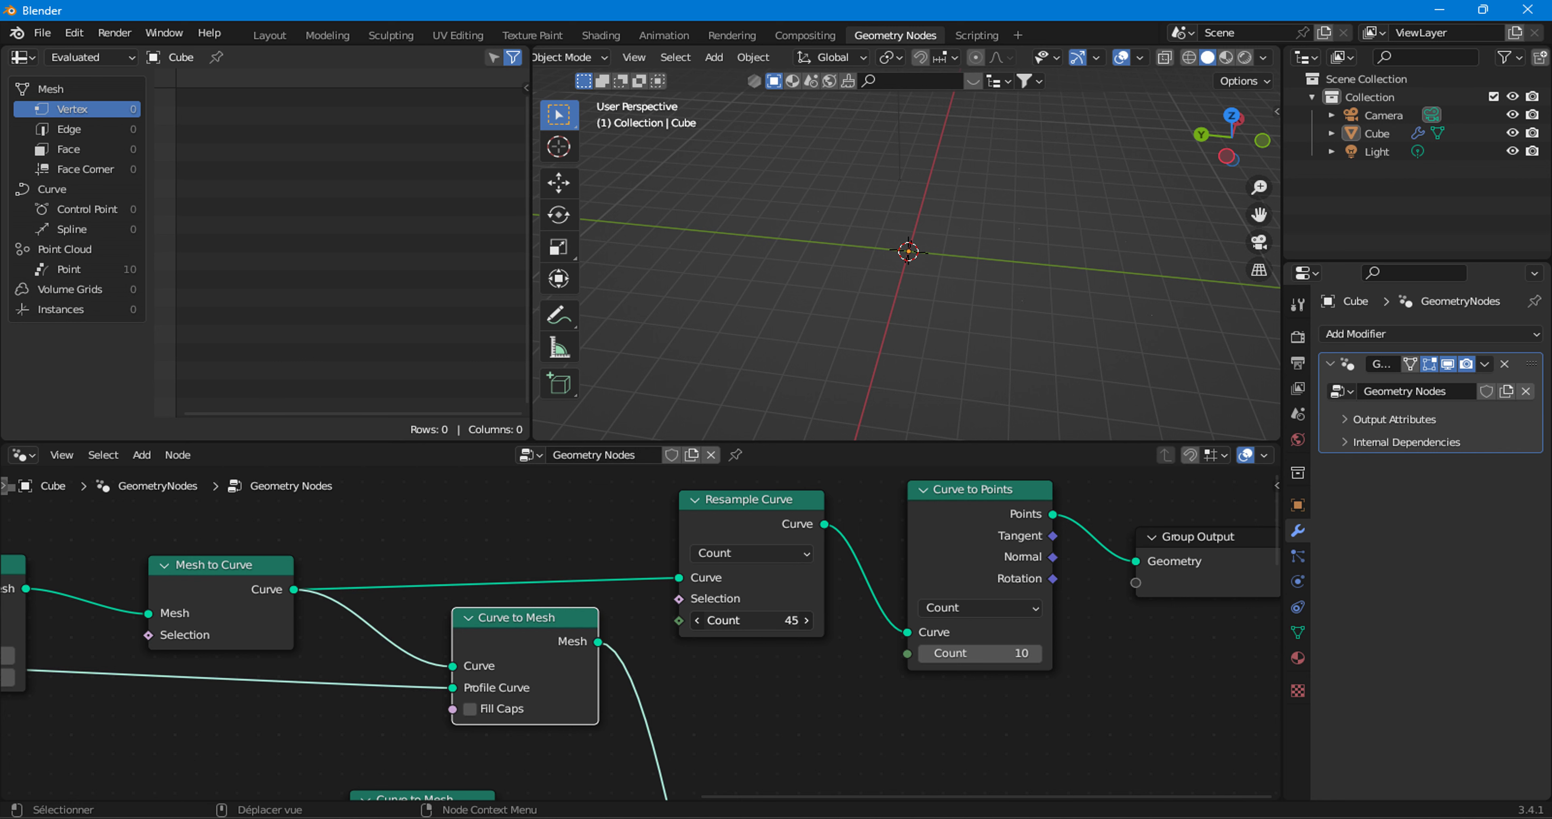
scroll(746, 648, "down", 2)
scroll(741, 650, "down", 1)
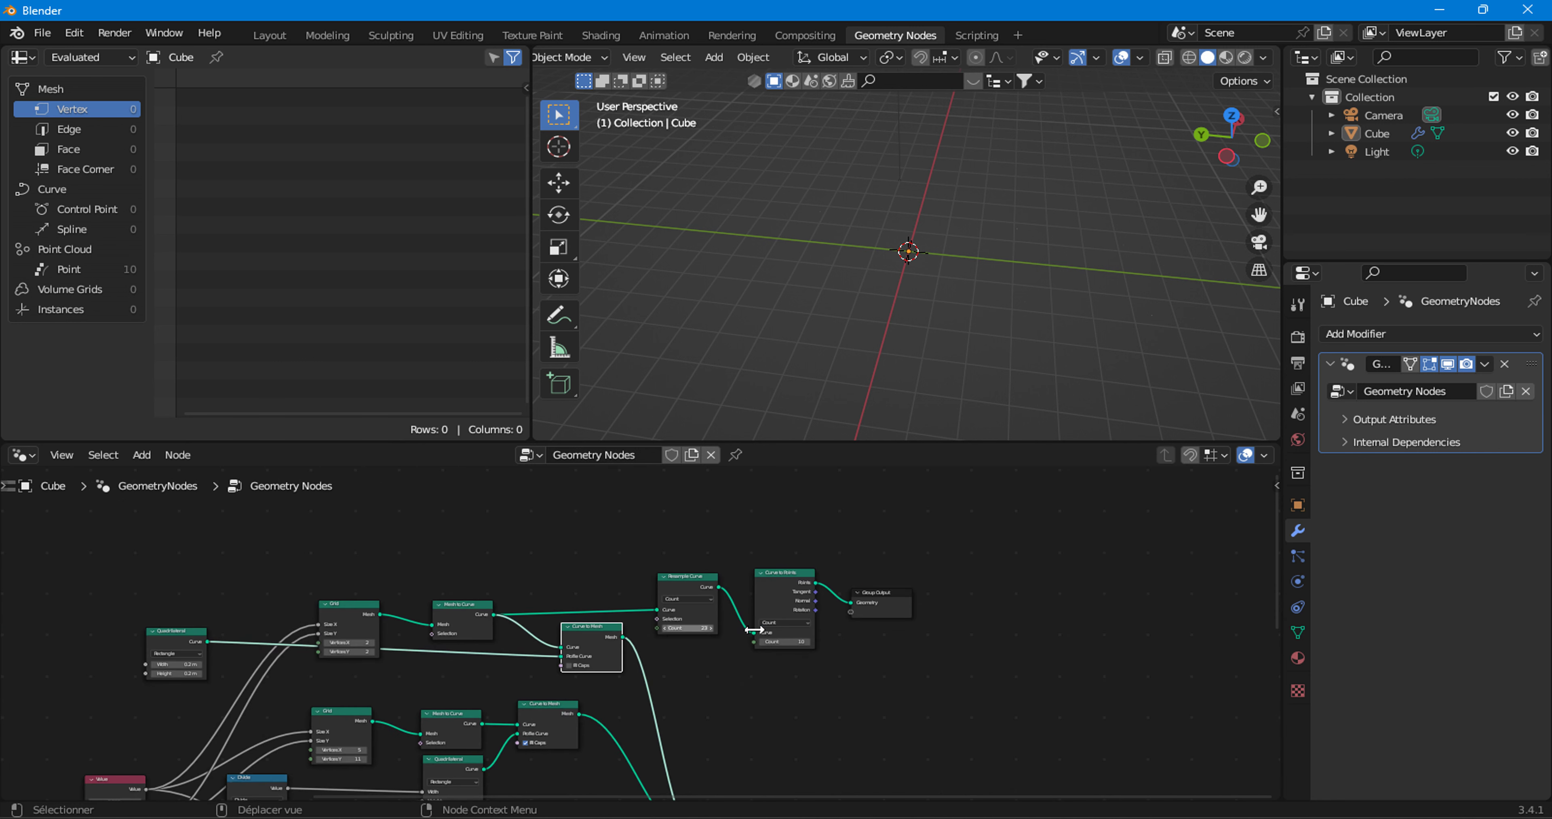
scroll(731, 655, "down", 1)
scroll(732, 659, "up", 2)
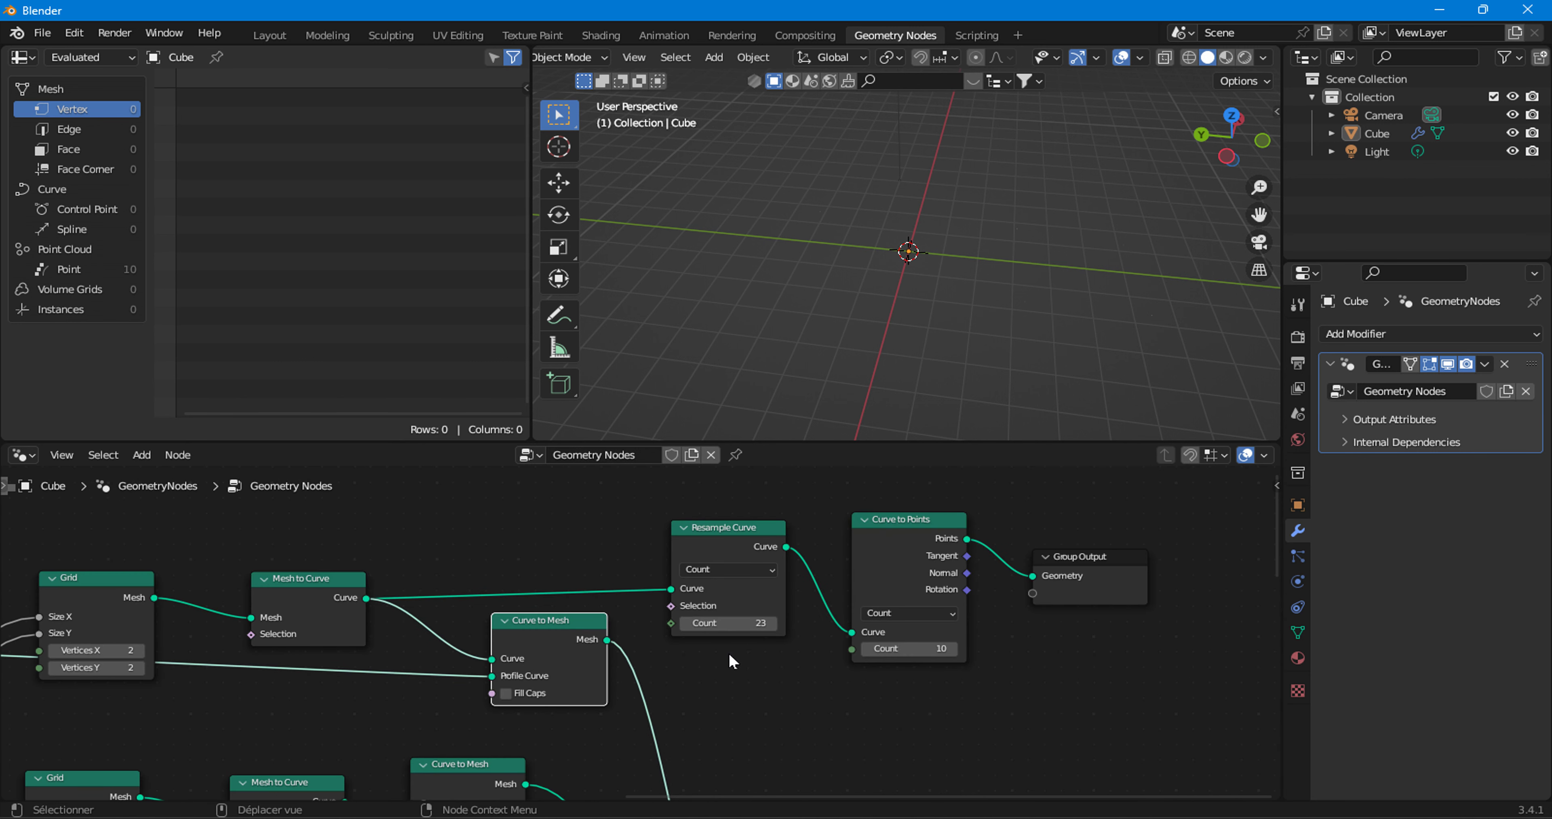
scroll(731, 660, "up", 1)
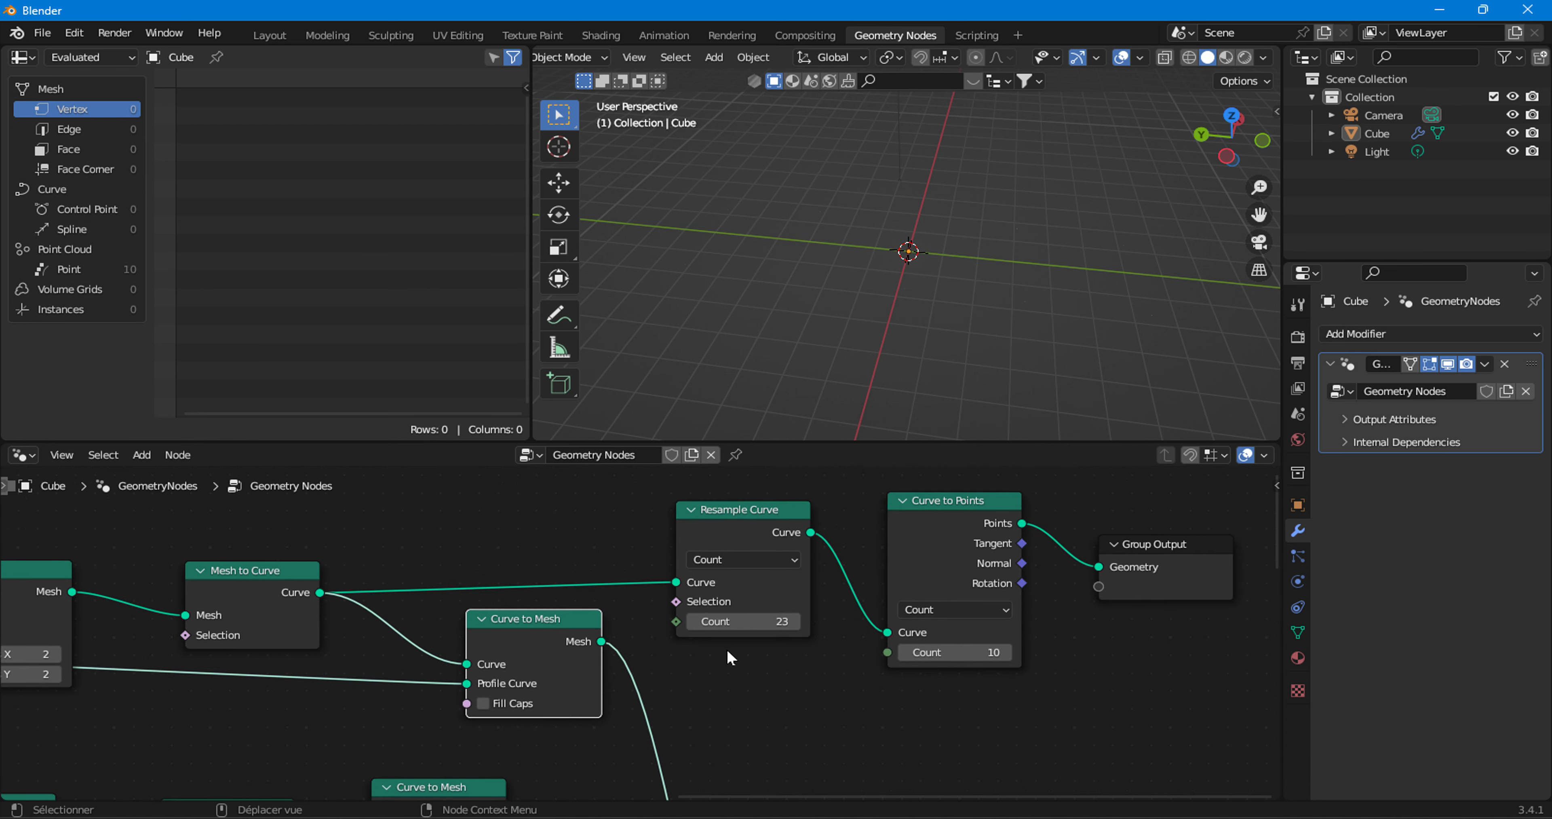
left_click(723, 535)
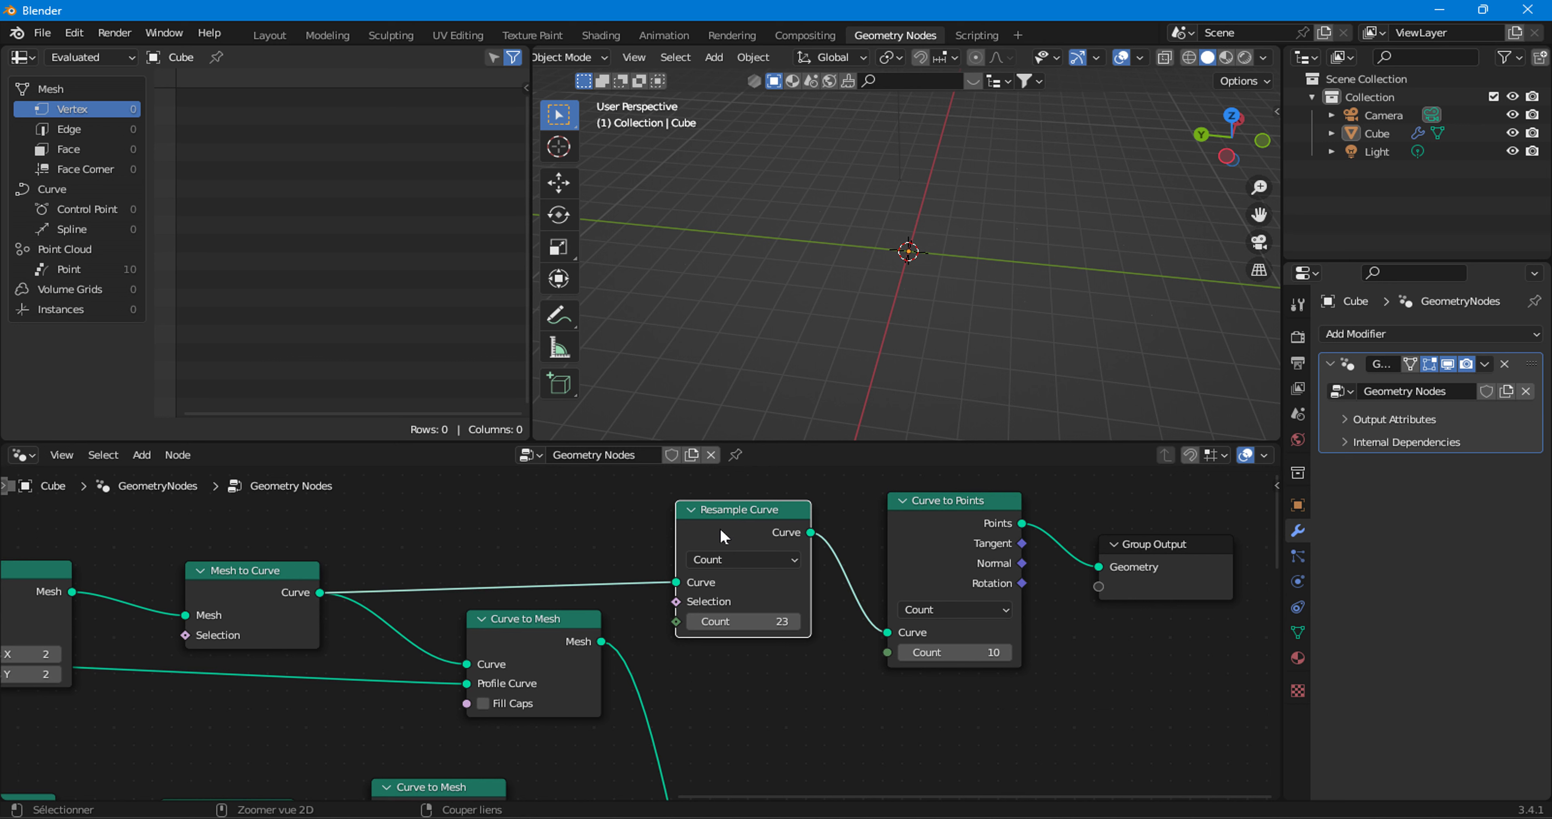
key("ctrl+x")
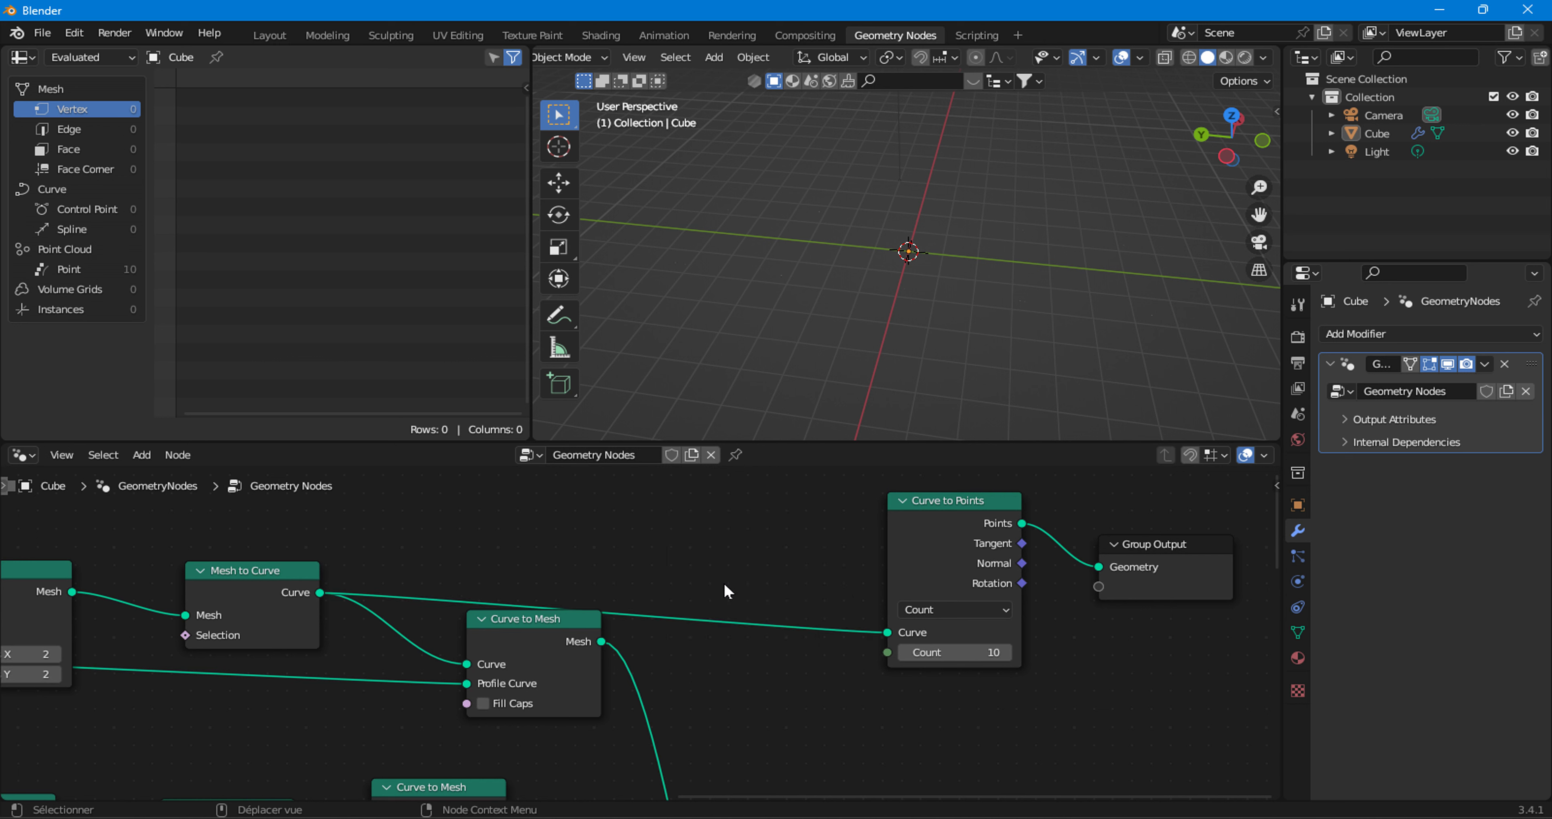
- Dissolve Curve to Points so Mesh to Curve outputs the 4-point rectangle again, and clear space
left_click(891, 555)
key("ctrl+x")
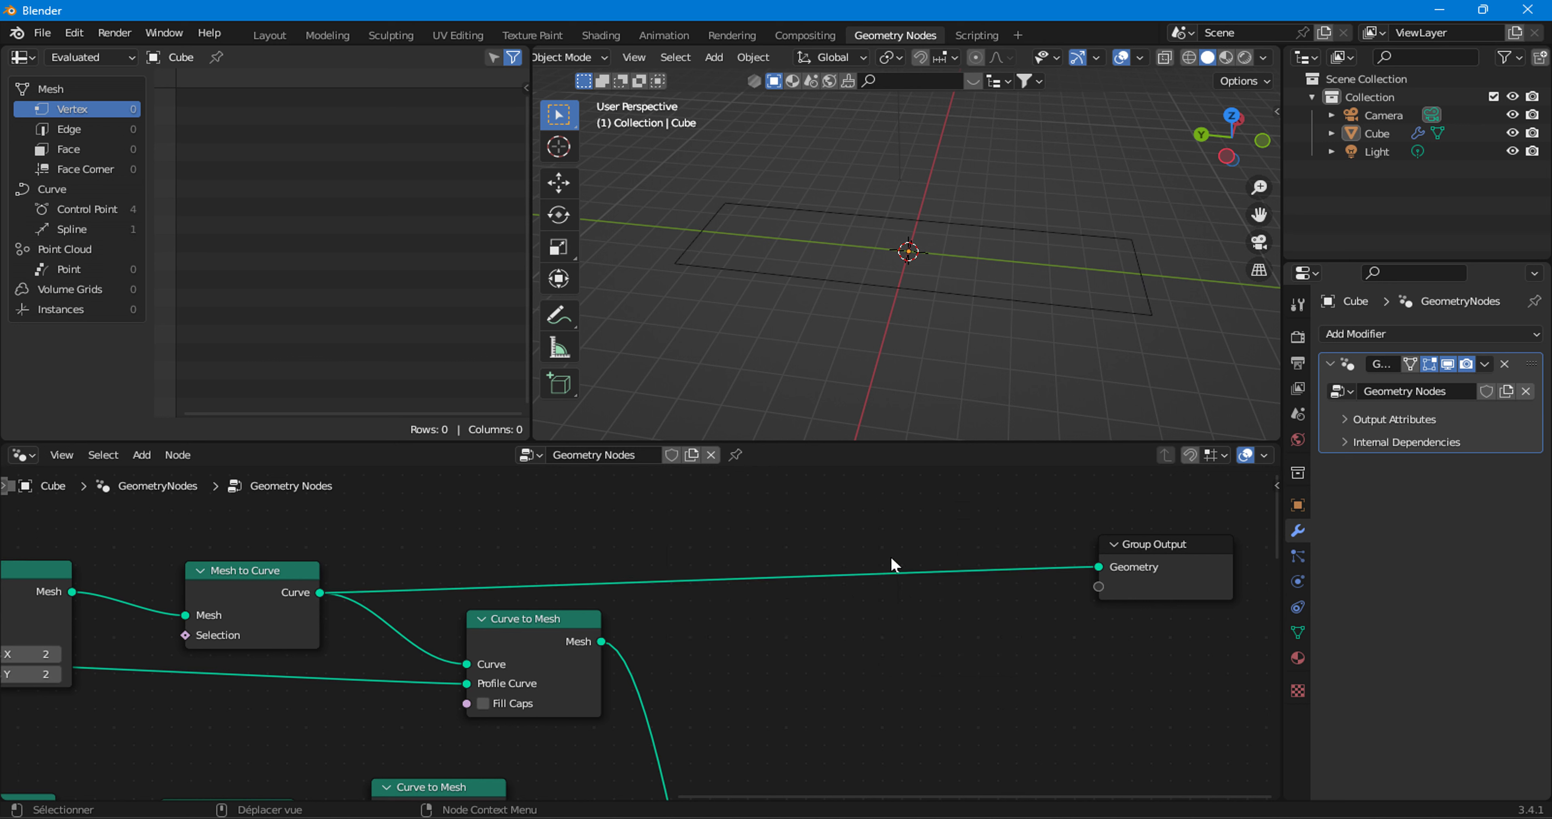
scroll(620, 586, "down", 1)
scroll(619, 584, "down", 1)
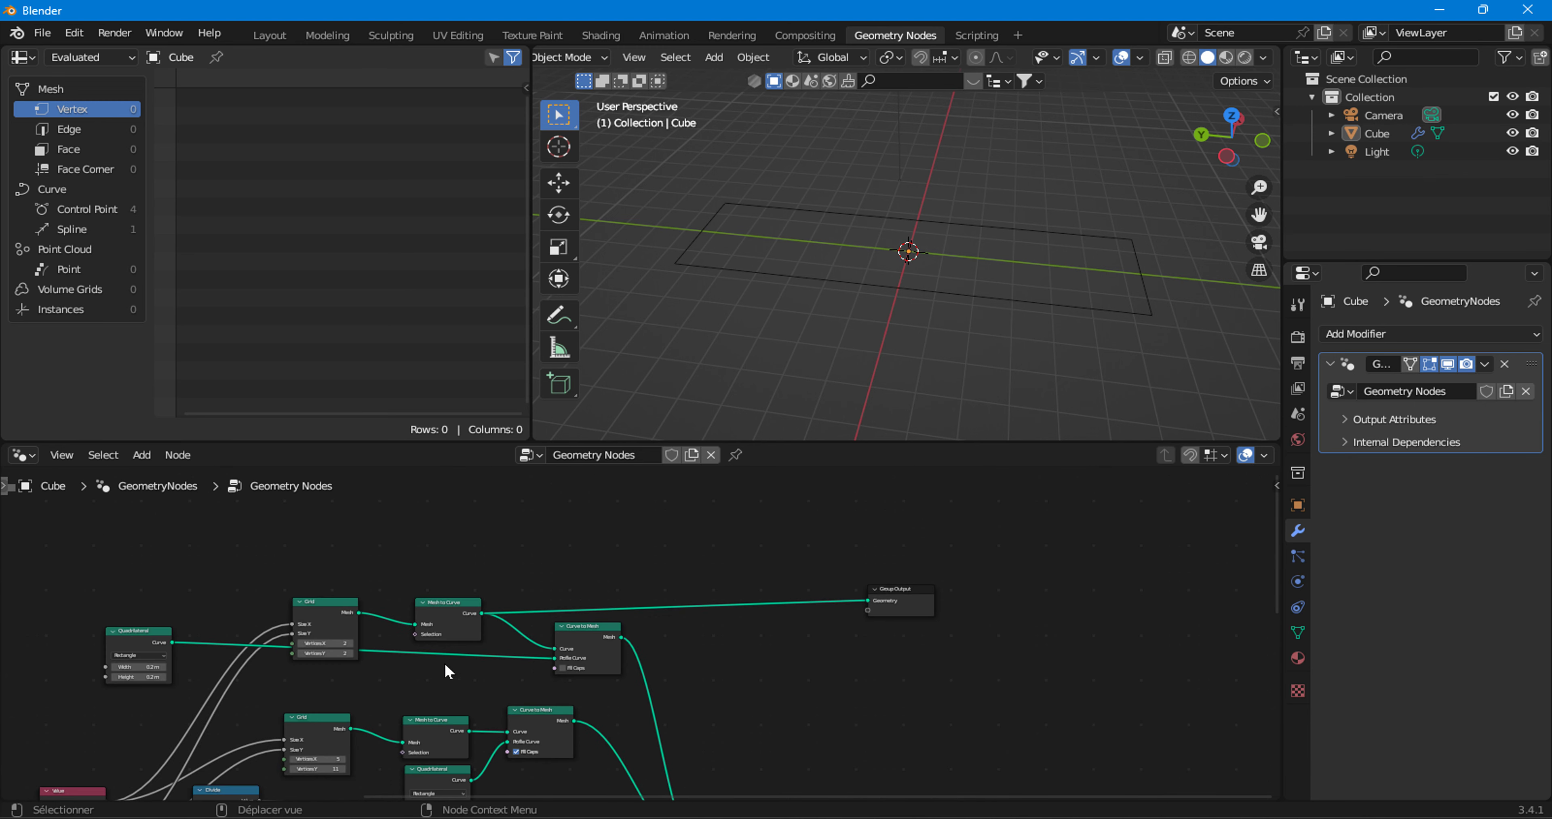
scroll(565, 674, "down", 1)
scroll(956, 654, "up", 3)
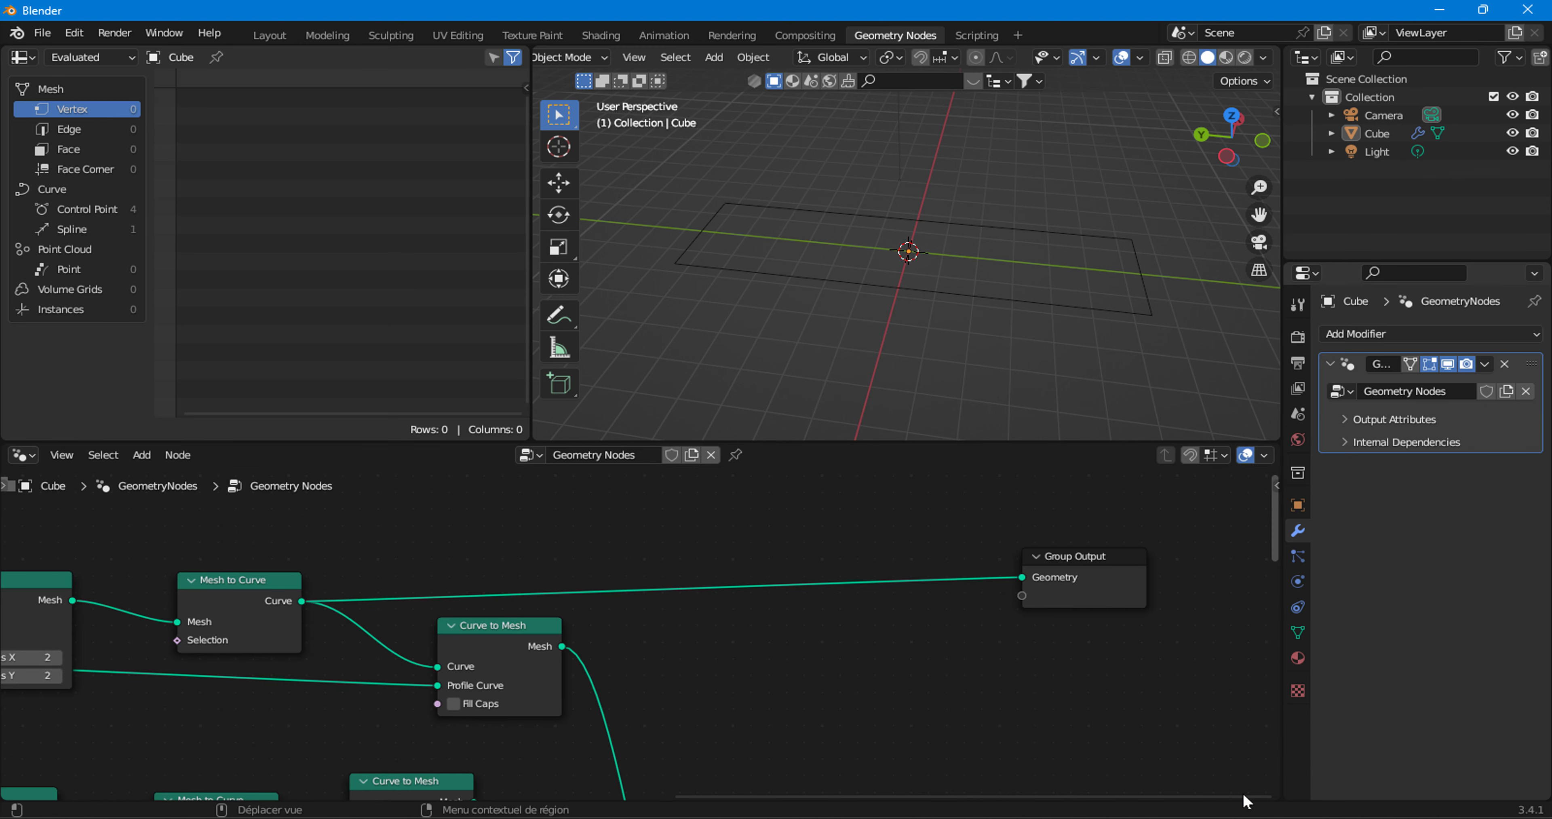
scroll(595, 604, "down", 2)
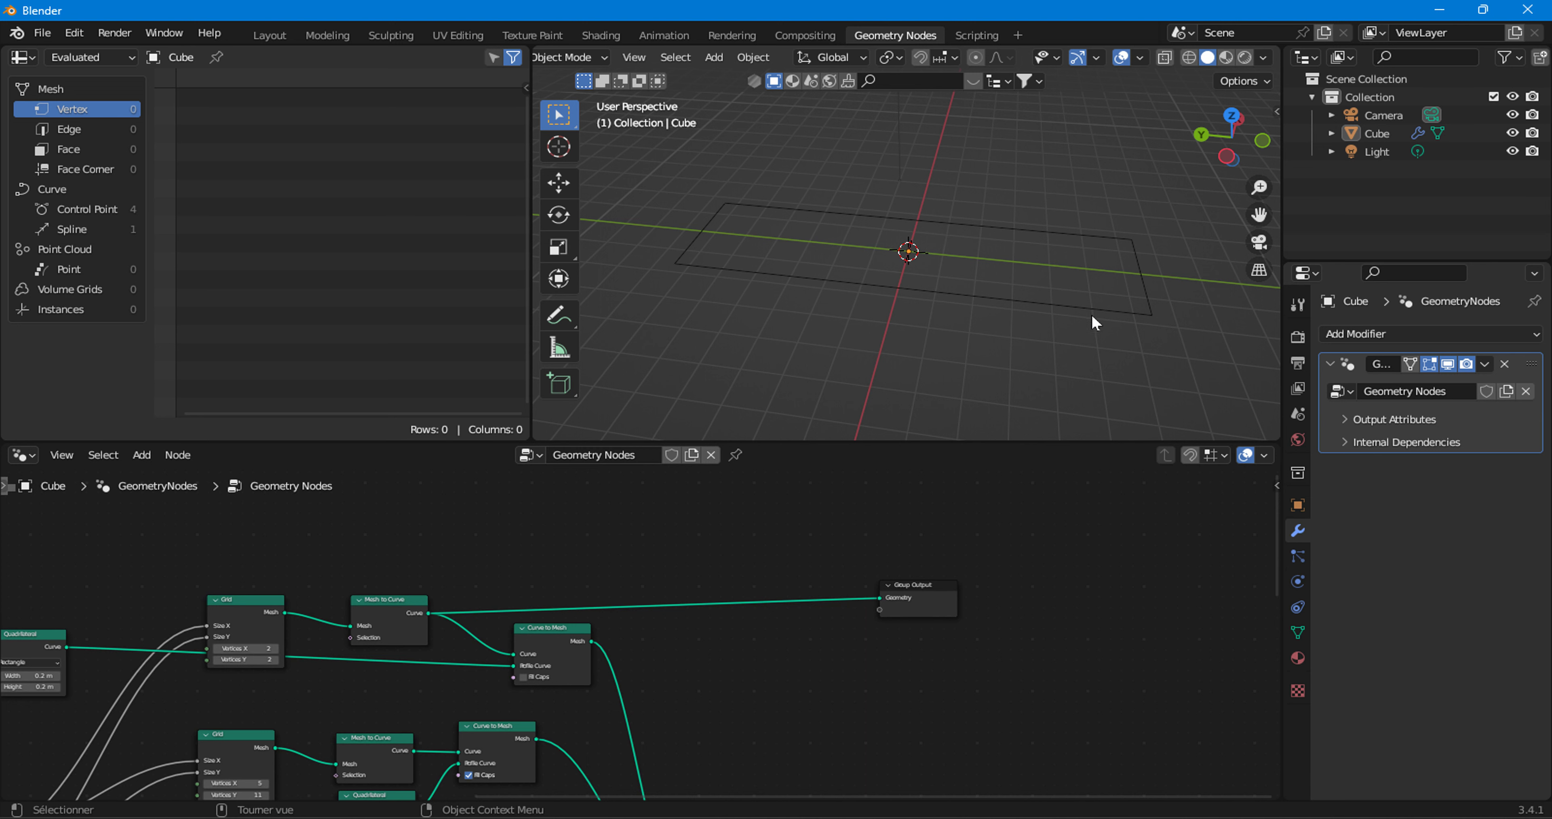
middle_click_drag(533, 605, 551, 736)
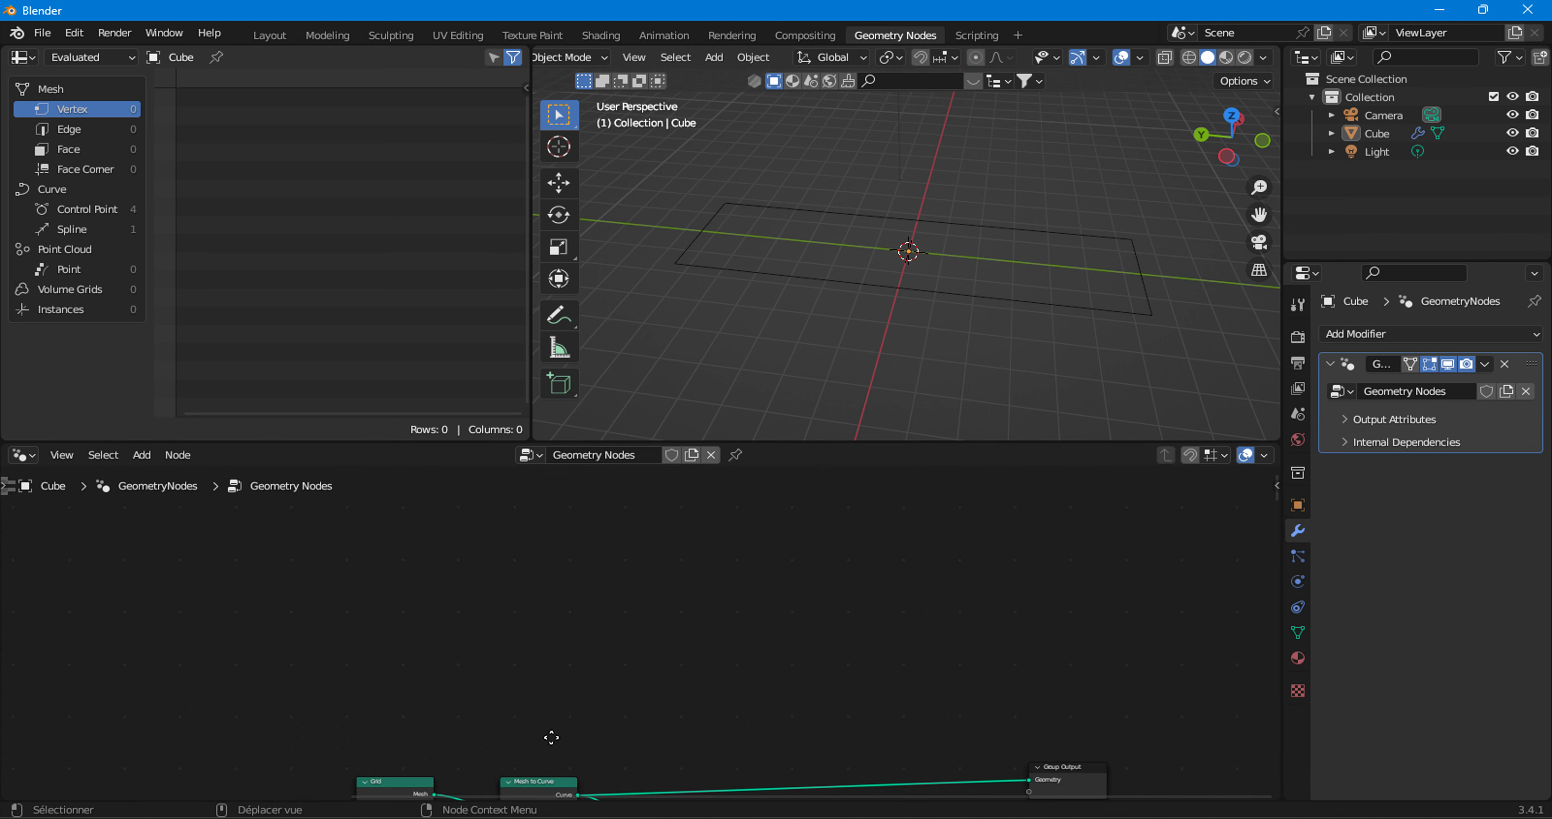
left_click(147, 456)
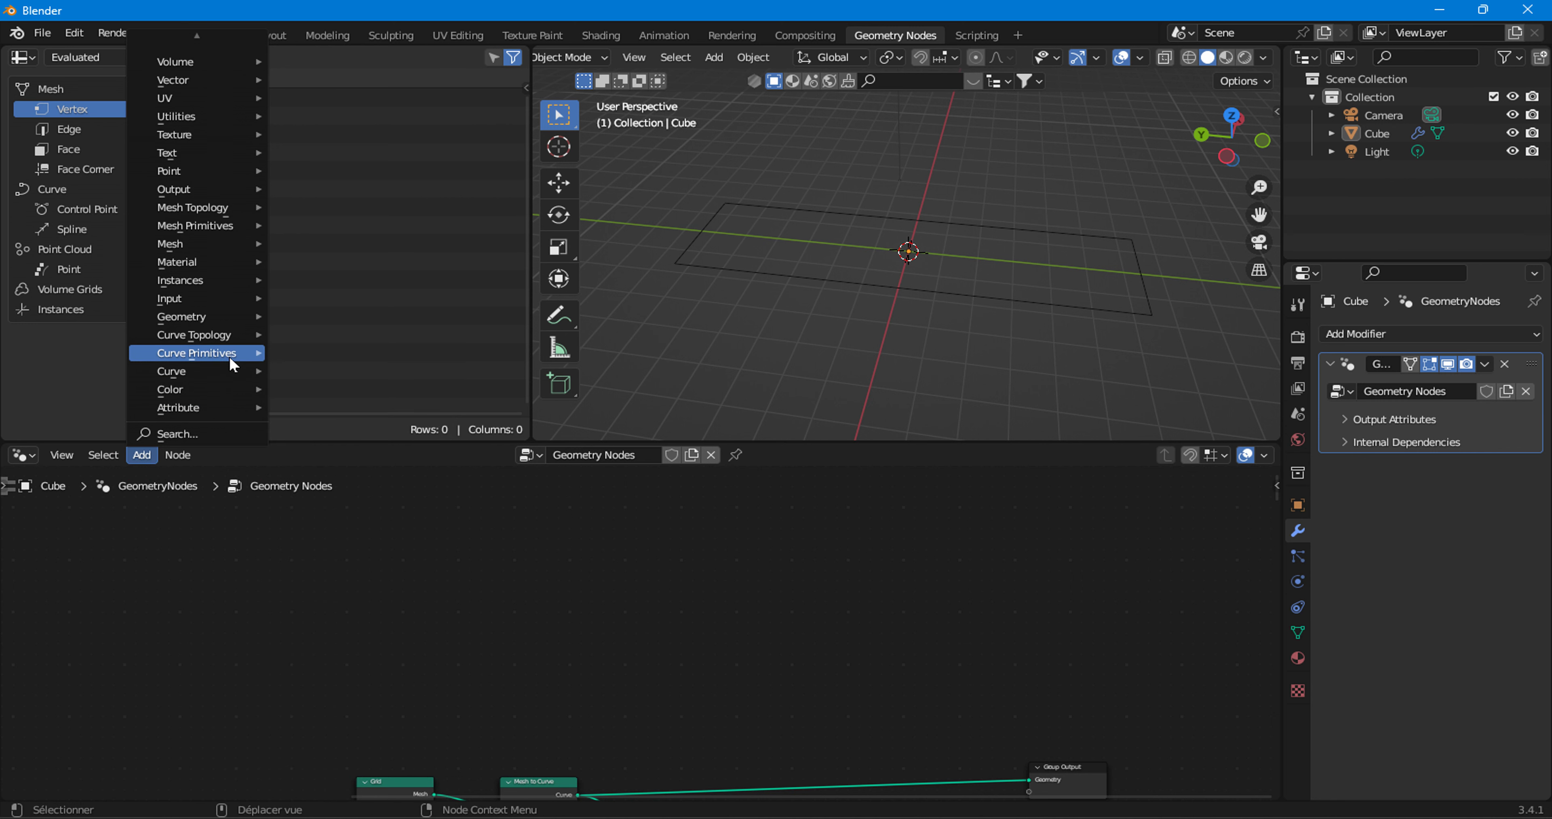
mouse_move(196, 353)
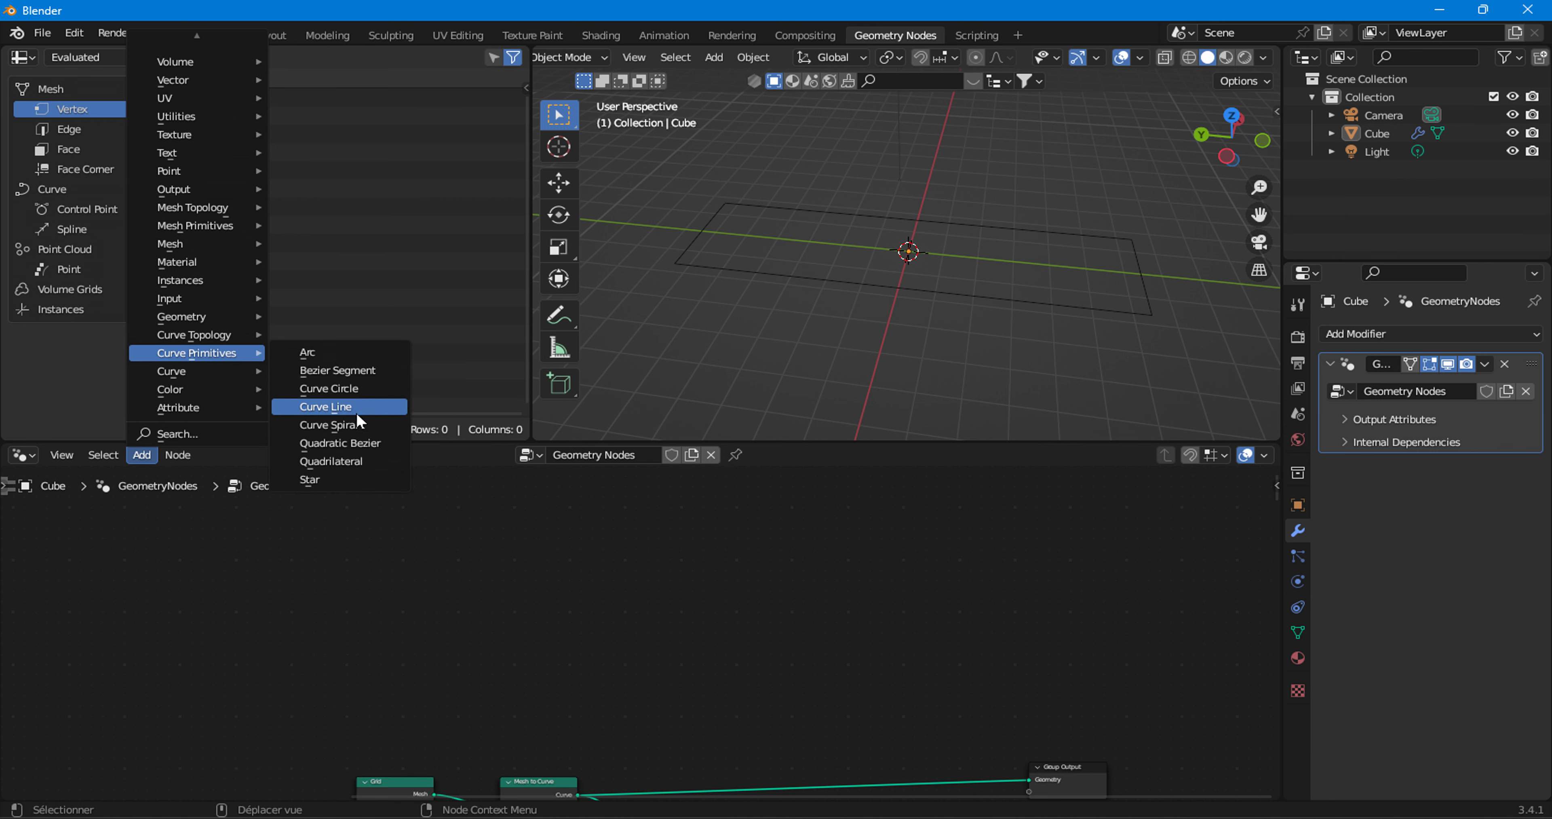
- Add a Curve Line node and link it straight to Group Output as a vertical line
left_click(353, 408)
left_click(801, 662)
middle_click_drag(876, 698, 675, 623)
scroll(671, 619, "up", 1)
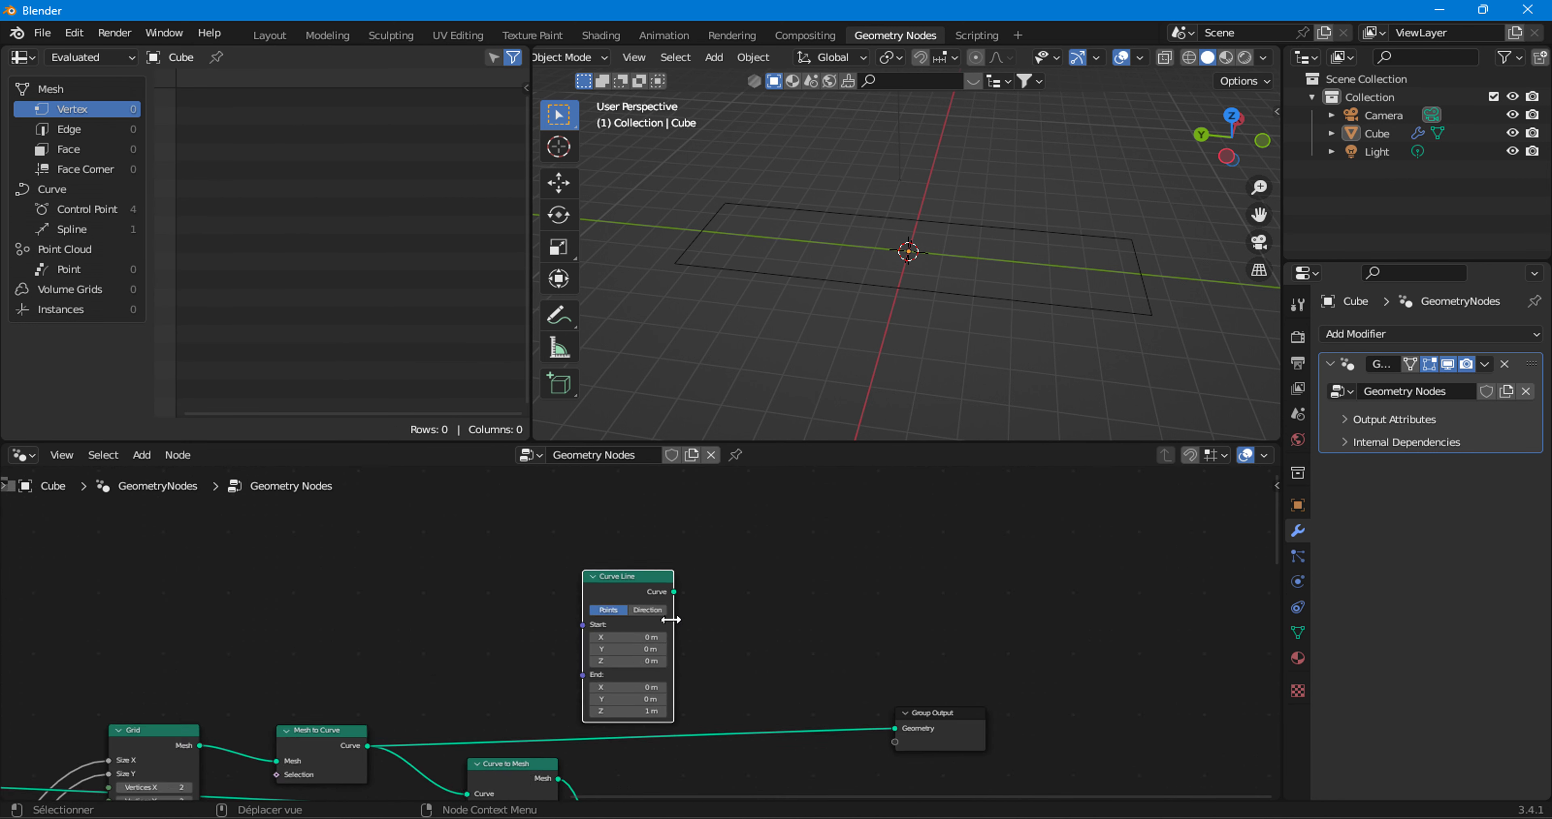
left_click_drag(942, 745, 949, 752)
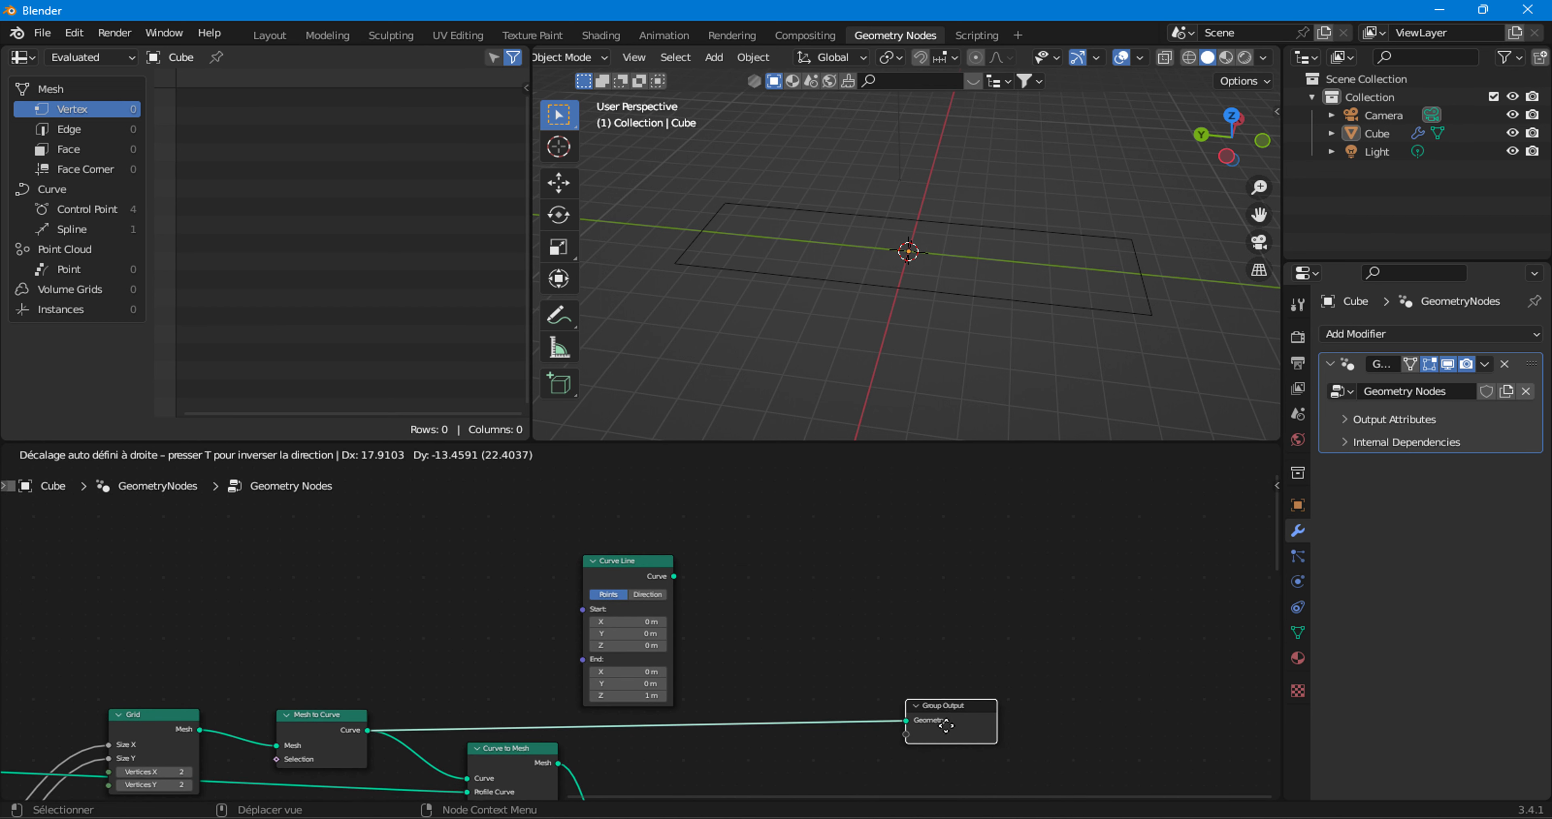
scroll(635, 655, "up", 1)
mouse_move(605, 561)
left_mouse_down()
mouse_move(541, 557)
mouse_move(950, 734)
left_mouse_up()
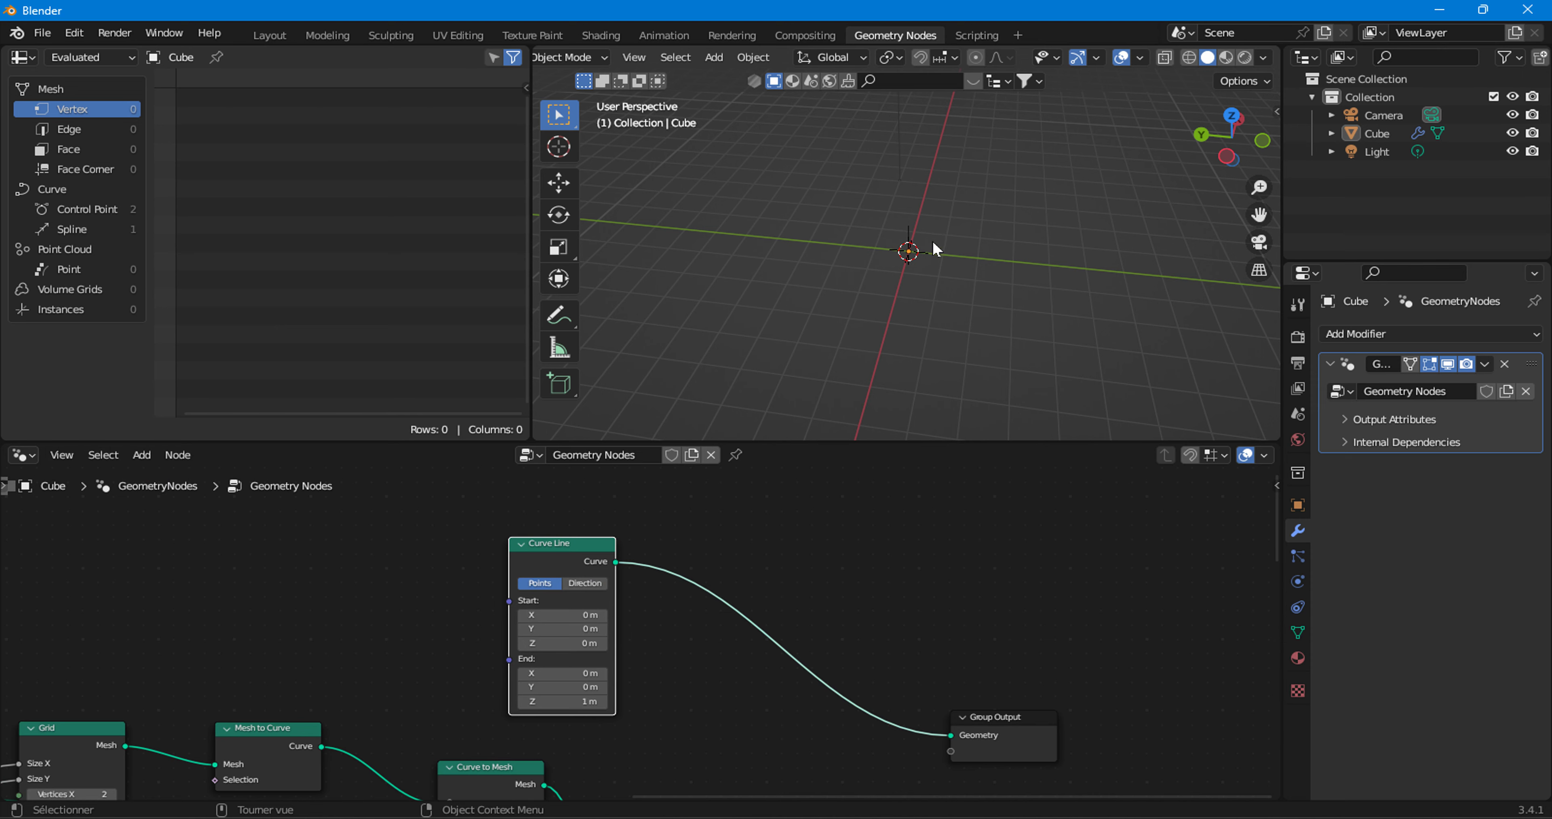
middle_click_drag(934, 249, 846, 195)
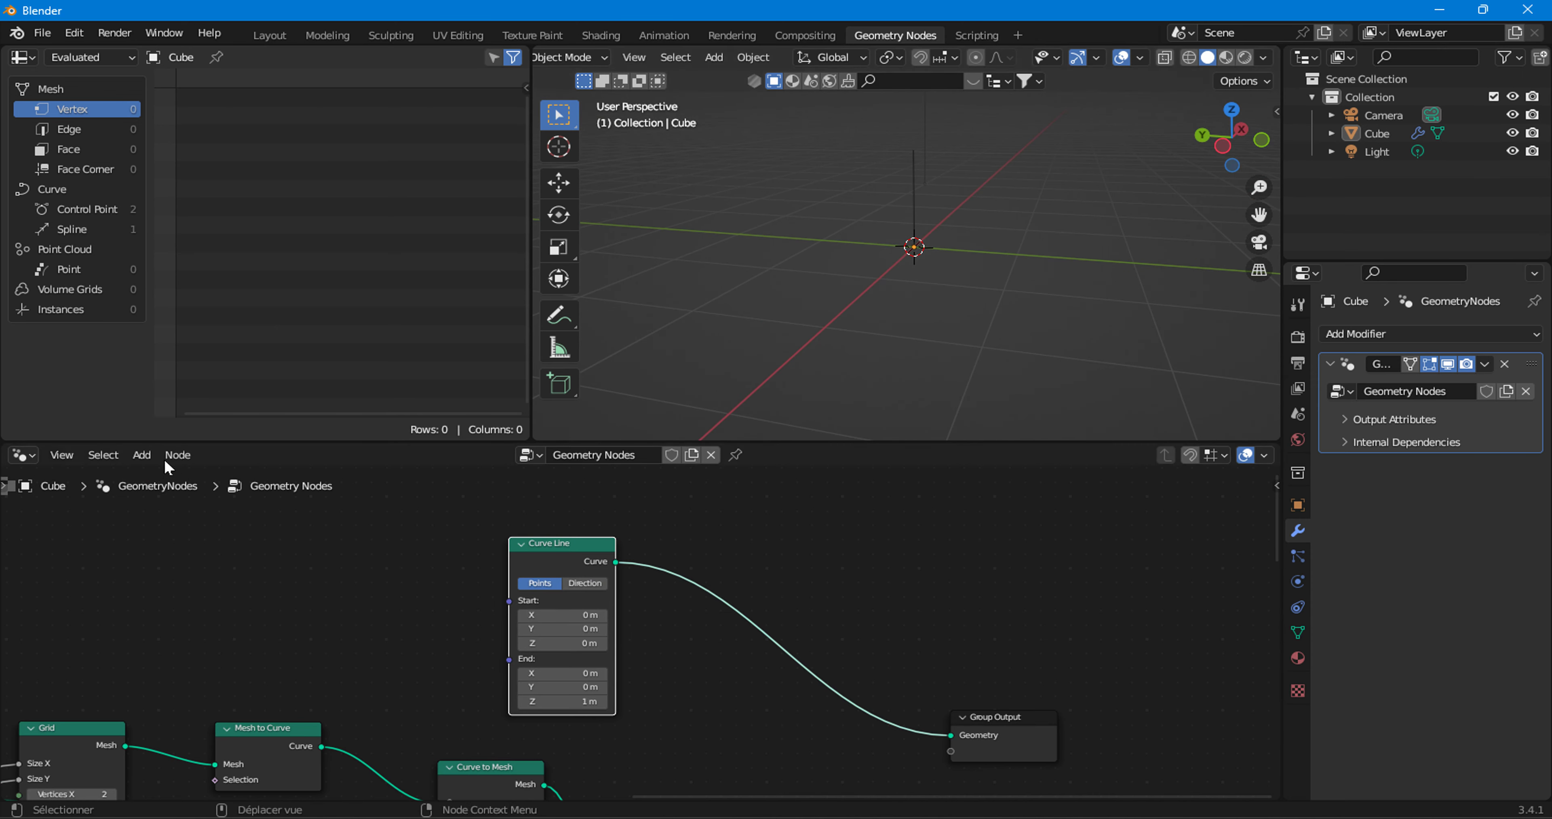
- Sweep a 2 m Quadrilateral profile along the line with Curve to Mesh, forming an open tube
left_click(141, 455)
mouse_move(194, 371)
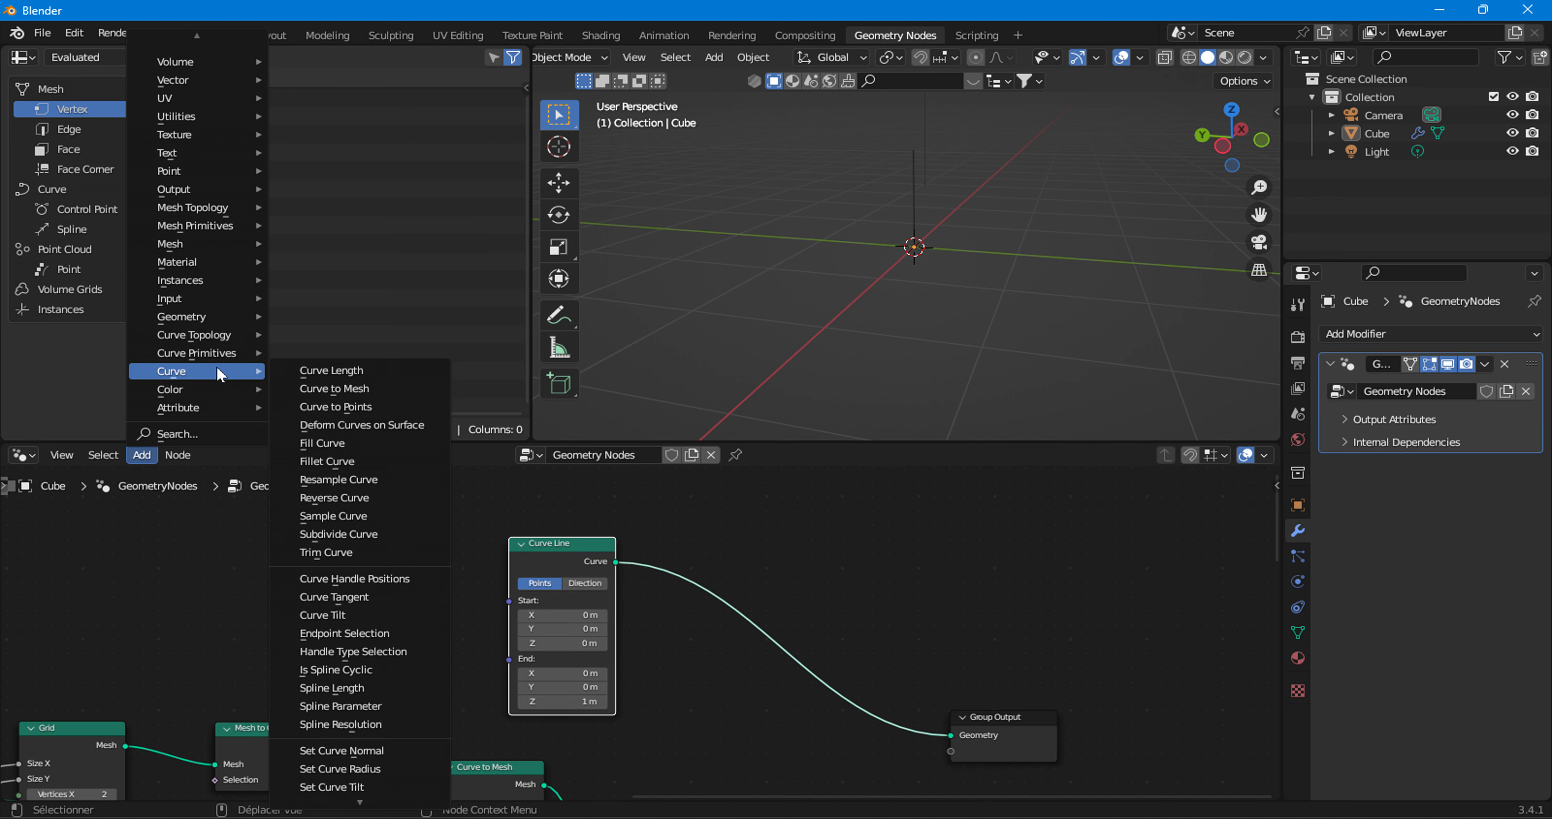
left_click(334, 389)
left_click(638, 493)
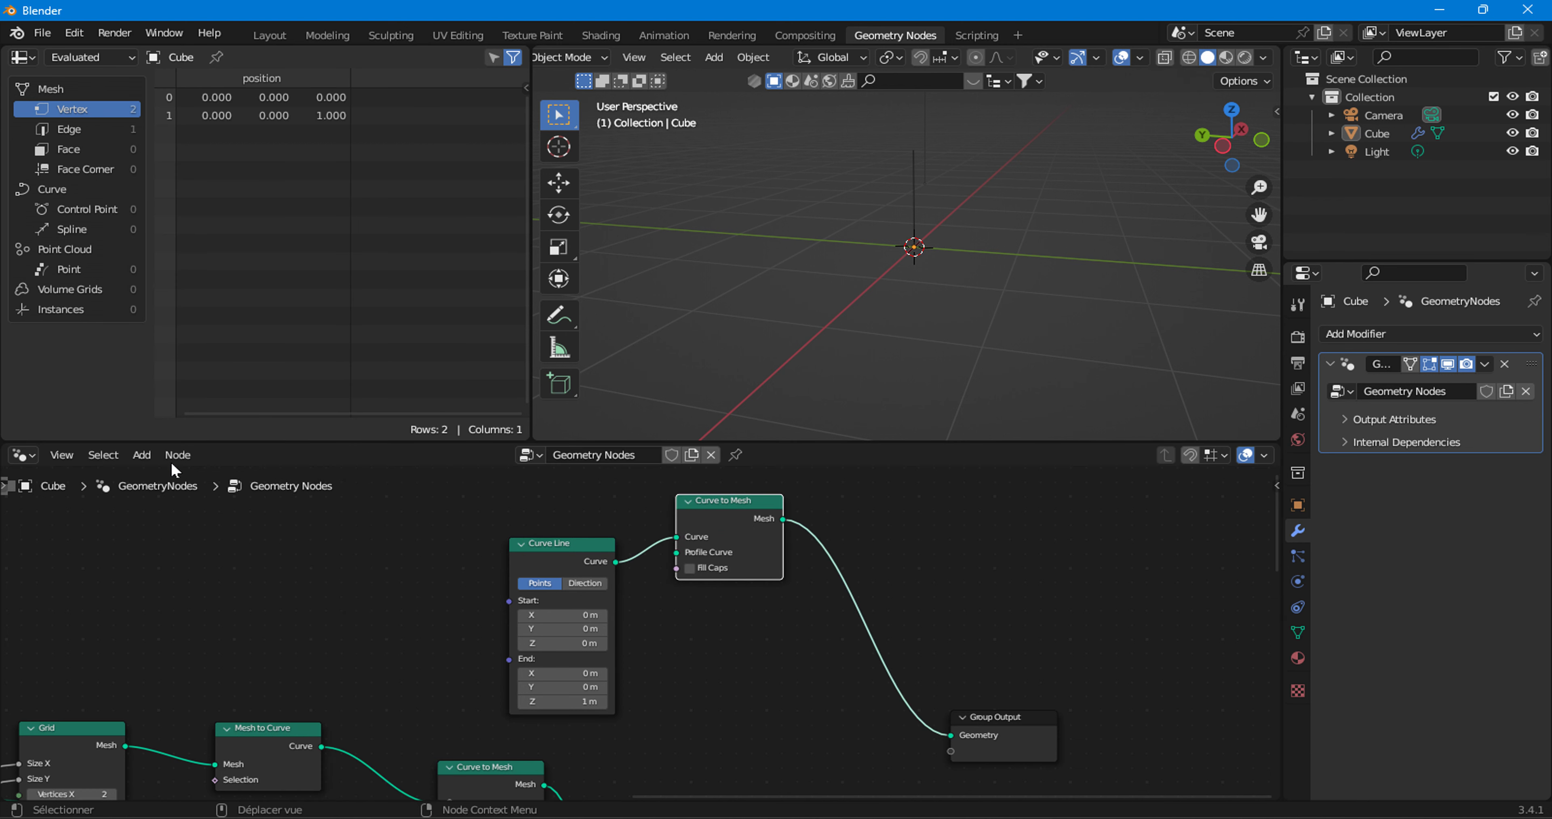
left_click(142, 454)
mouse_move(197, 353)
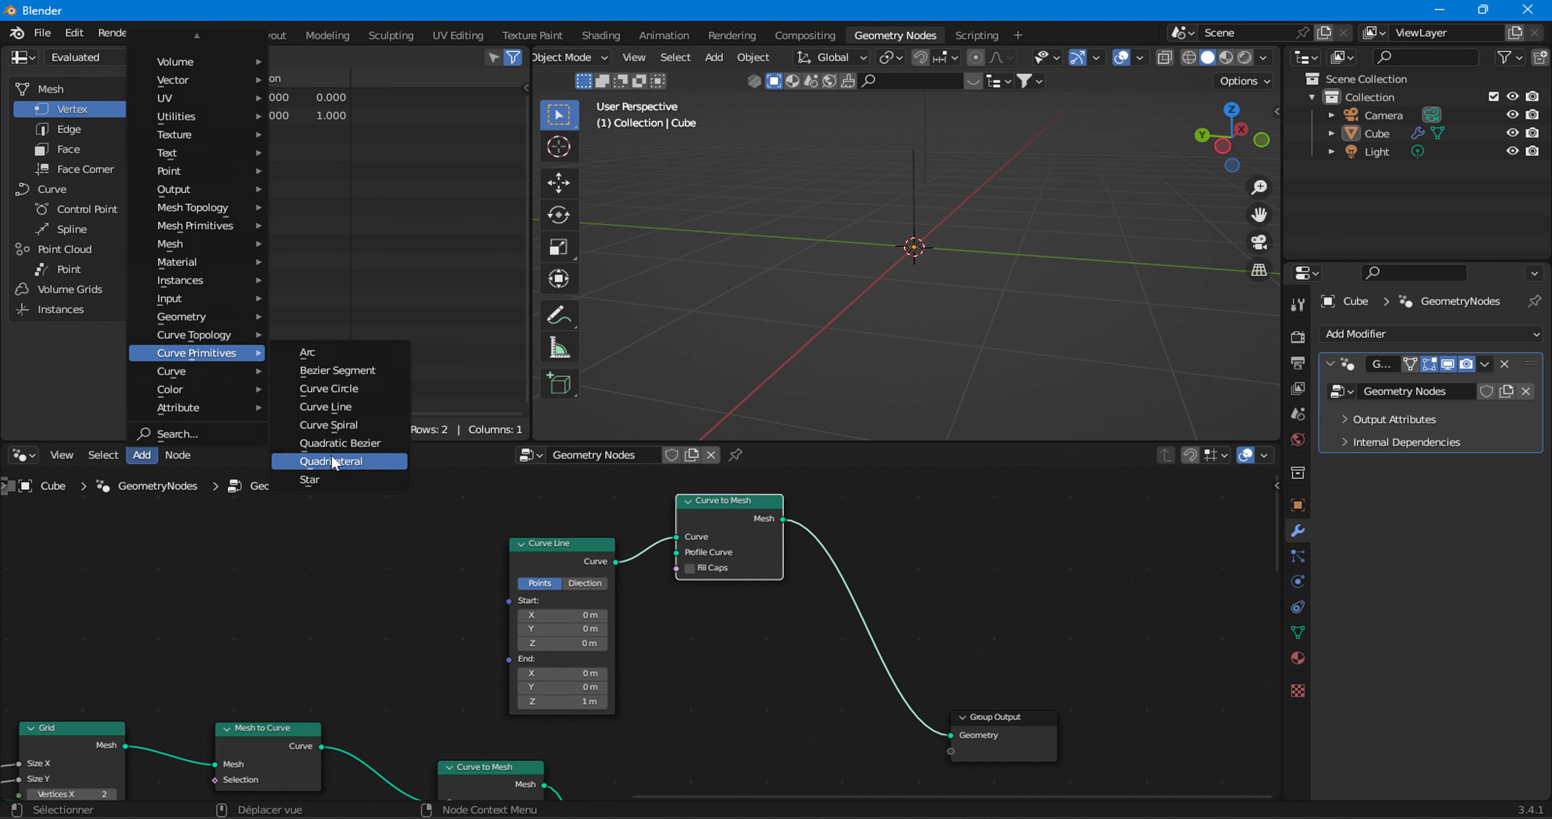
left_click(346, 468)
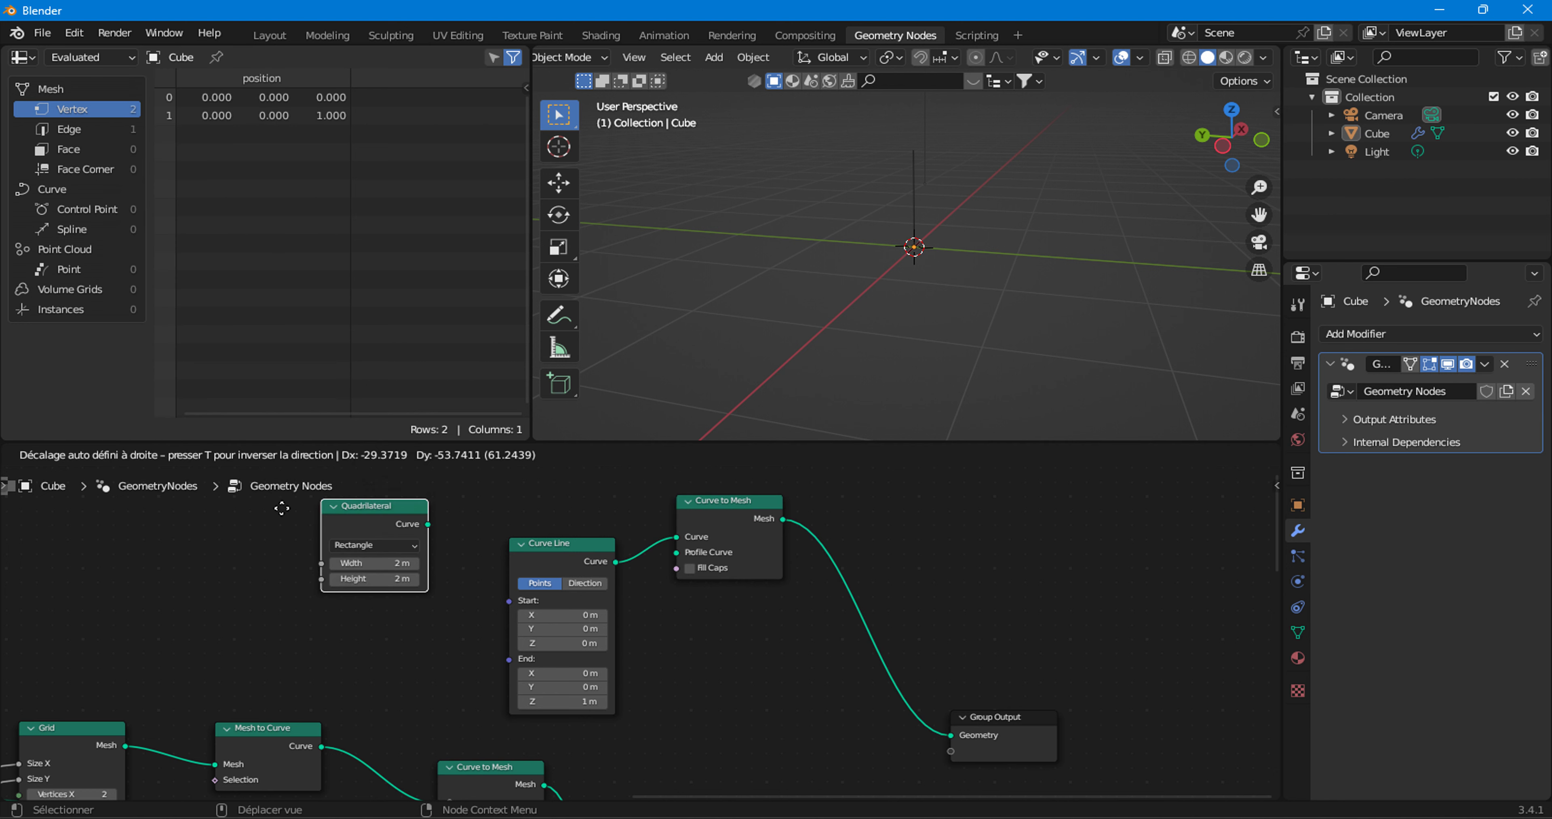
left_click(362, 519)
left_click_drag(385, 533, 676, 552)
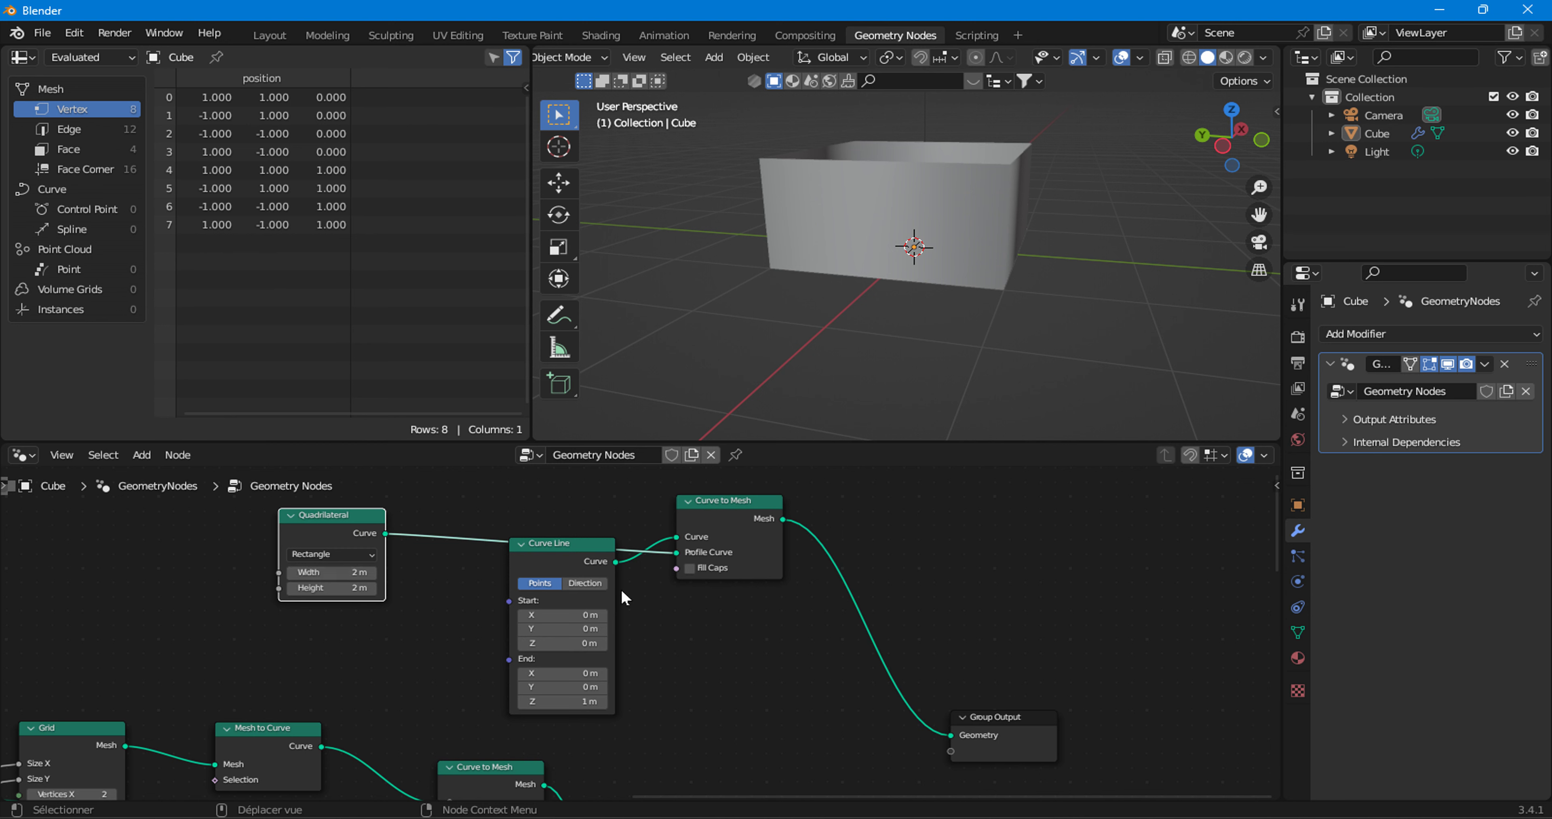
- Fill the caps and size the Quadrilateral profile to 0.1 m by 0.3 m
left_click(688, 568)
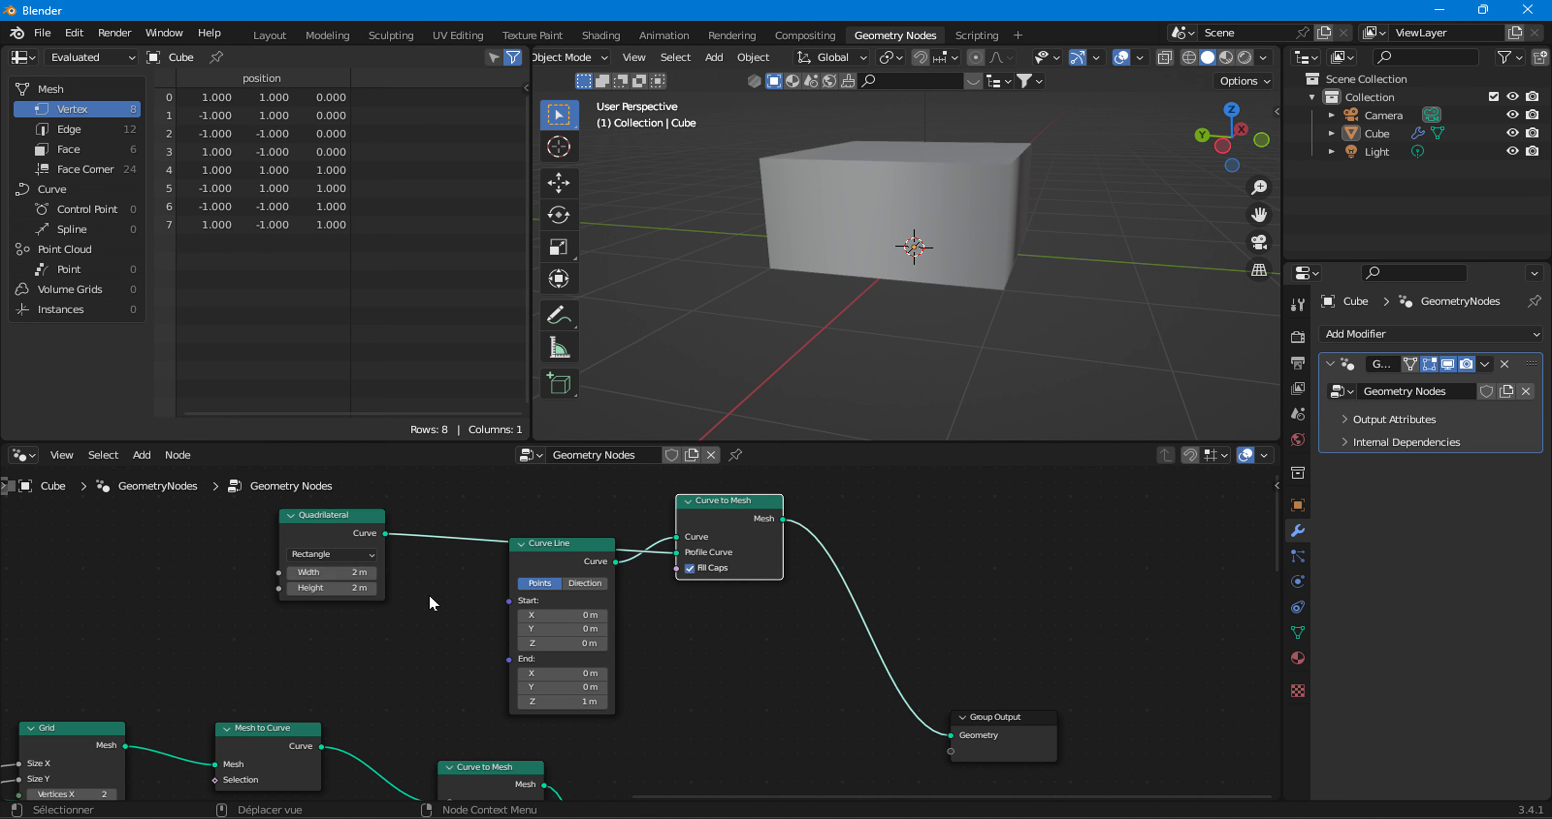
left_click_drag(358, 575, 338, 575)
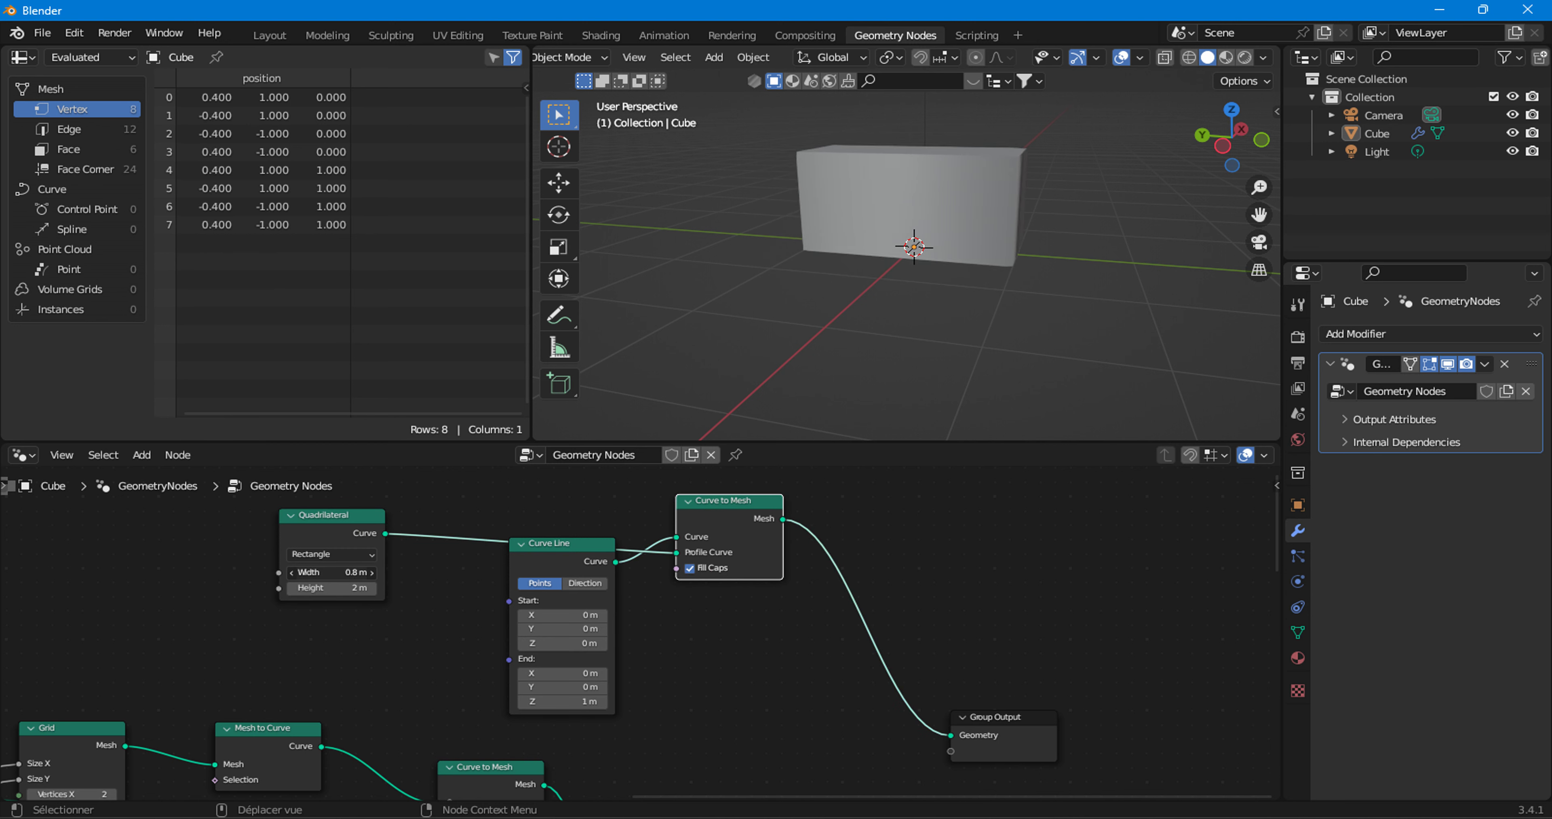
left_click_drag(358, 587, 280, 572)
left_click(291, 572)
scroll(834, 229, "up", 3)
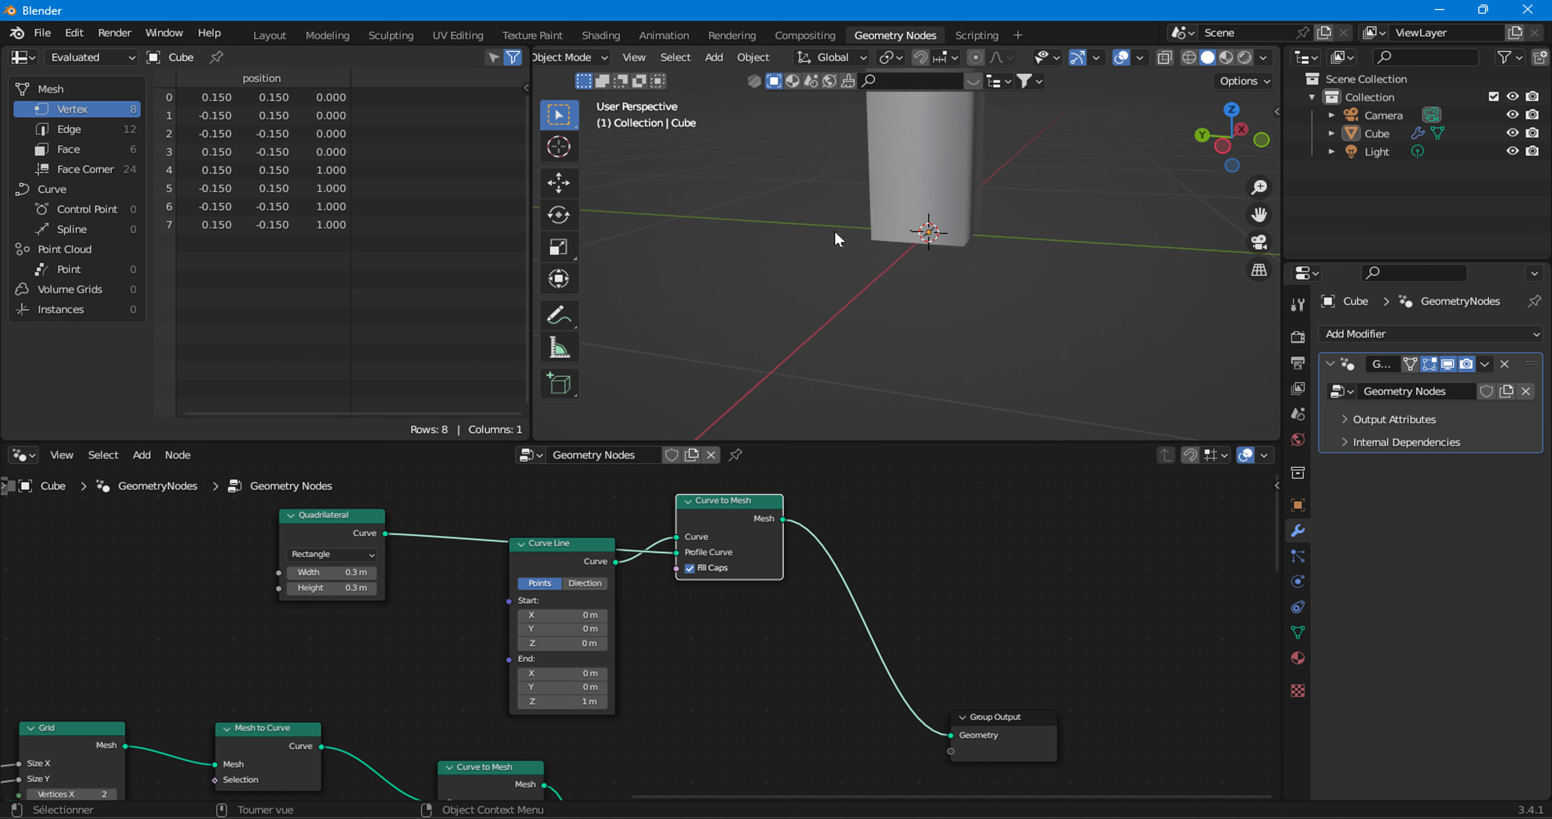
middle_click_drag(834, 229, 841, 321)
scroll(841, 321, "down", 2)
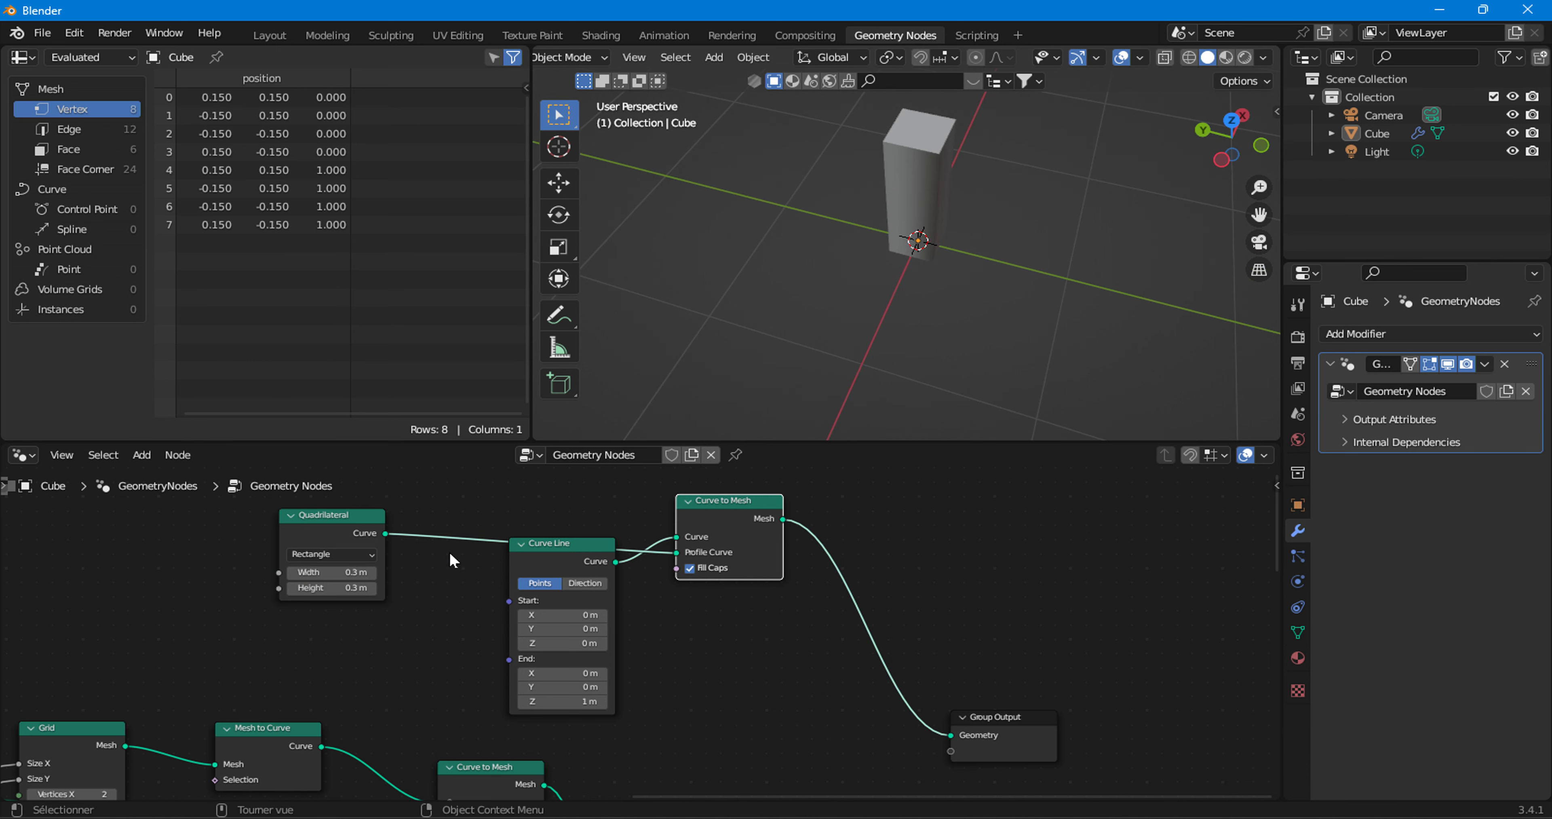
left_click(291, 572)
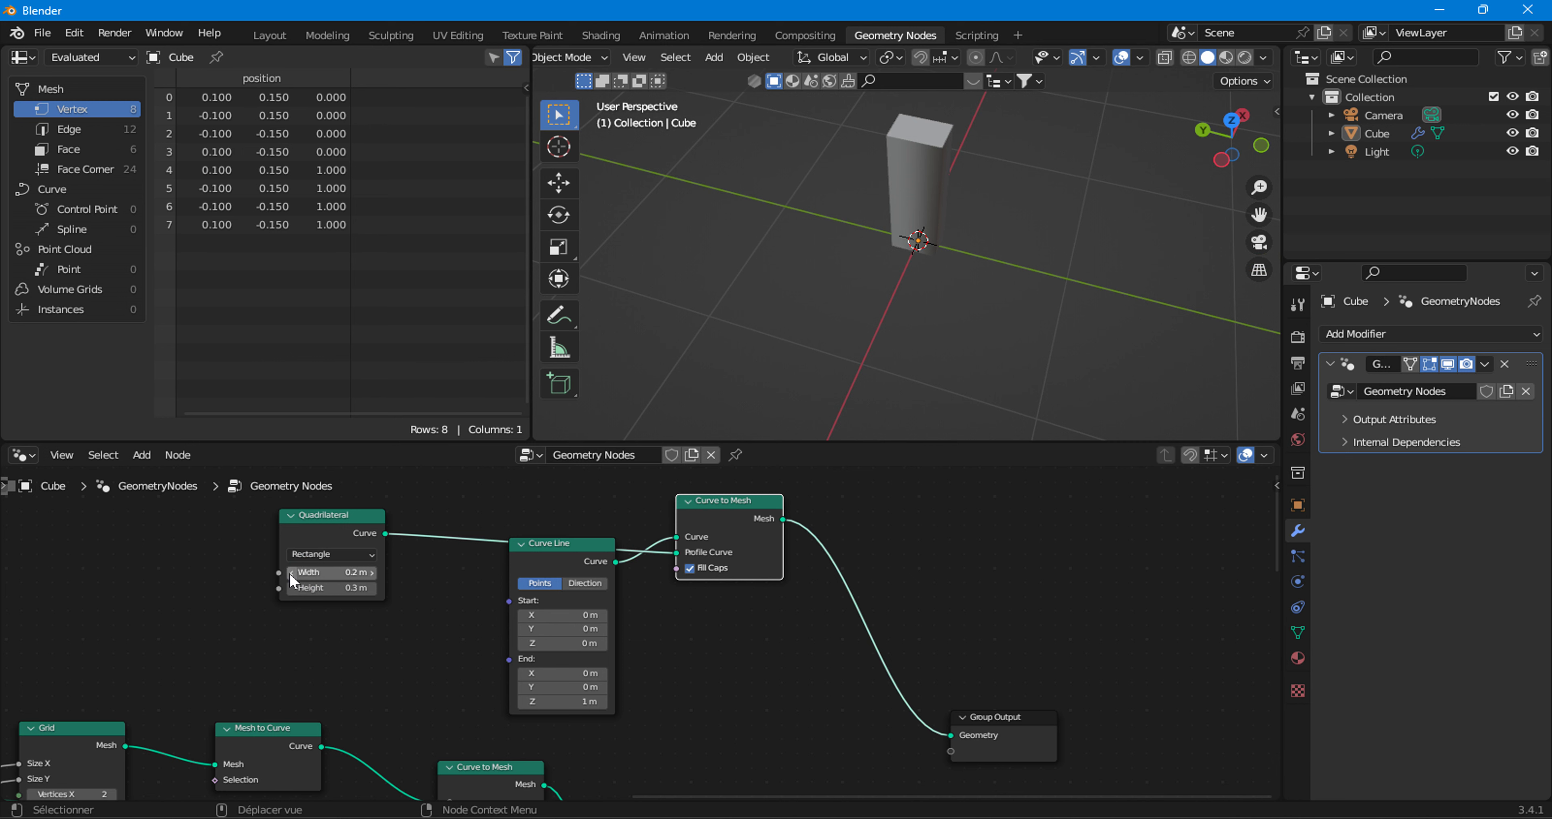
left_click(289, 572)
- Raise the Curve Line's end height to 4.1 m to make the post tall
mouse_move(794, 343)
middle_mouse_down()
mouse_move(830, 285)
mouse_move(845, 368)
middle_mouse_up()
left_click_drag(566, 701, 596, 700)
middle_click_drag(800, 322, 776, 280)
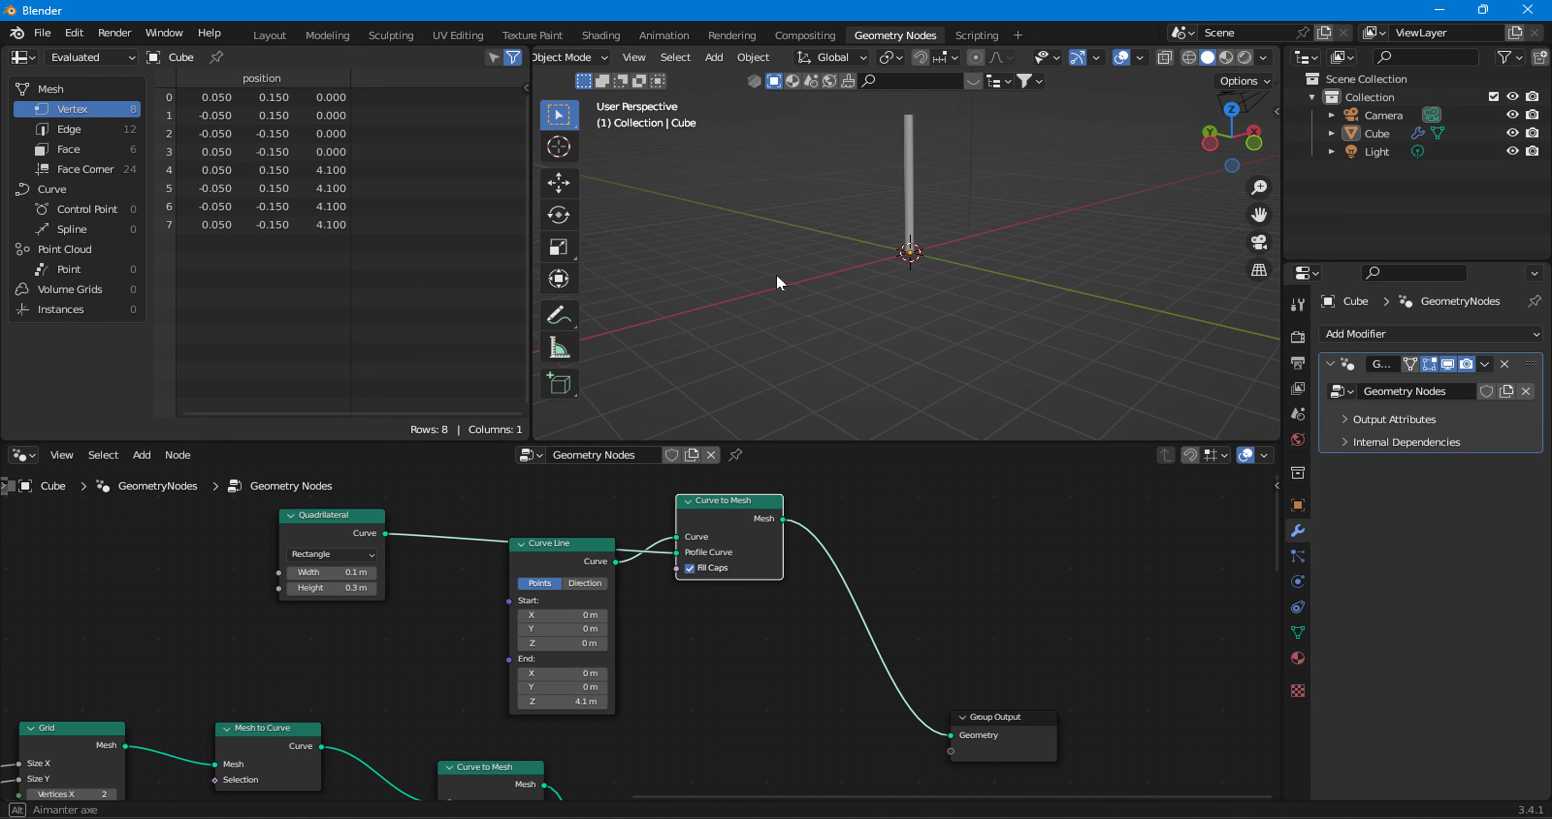
scroll(674, 668, "down", 4)
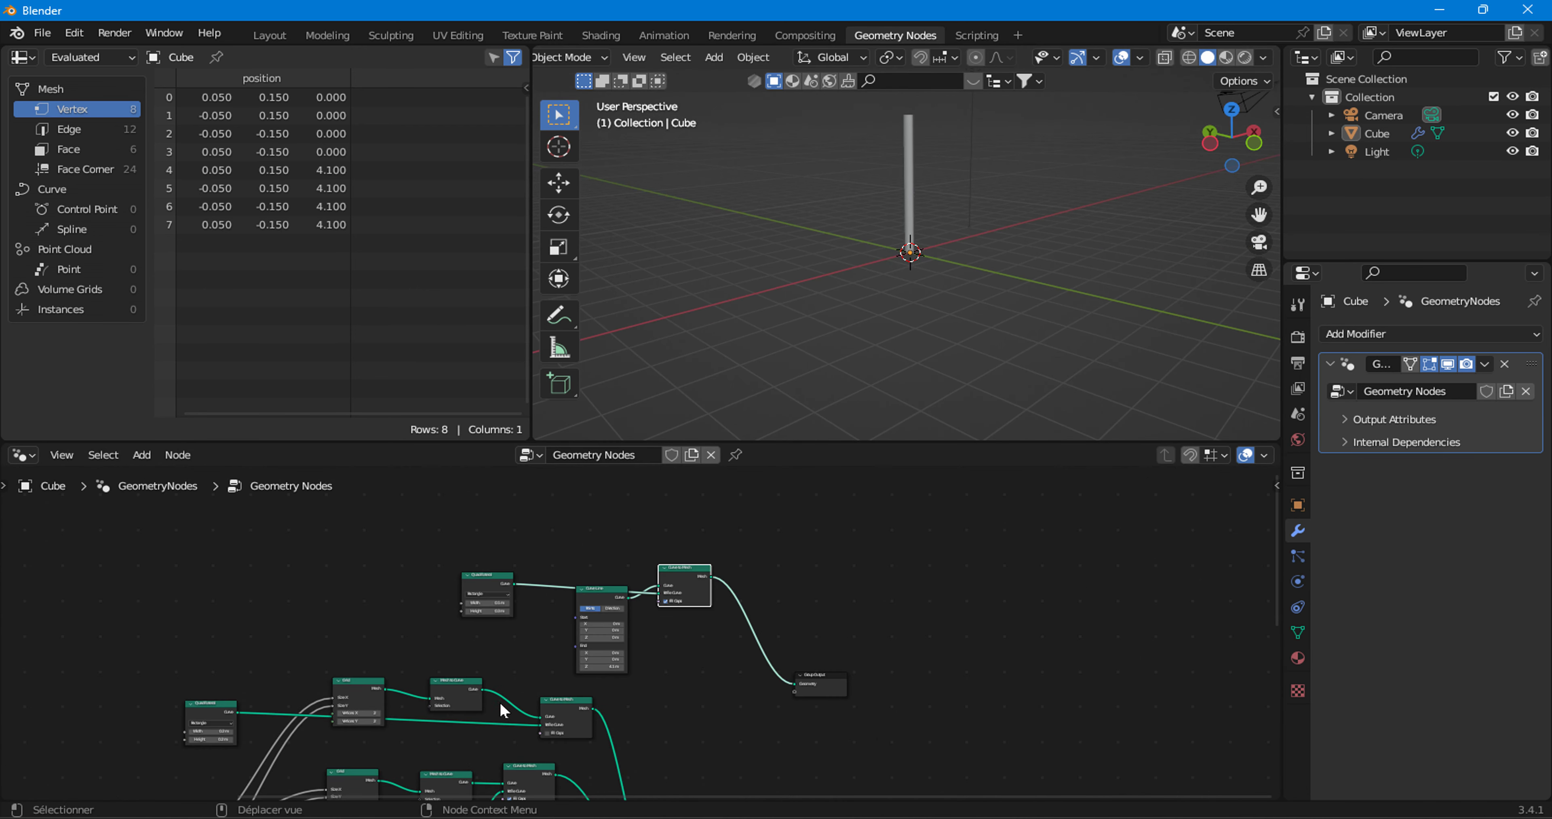
- Cut the post's output link and send the Mesh to Curve outline to Group Output
left_click(455, 686)
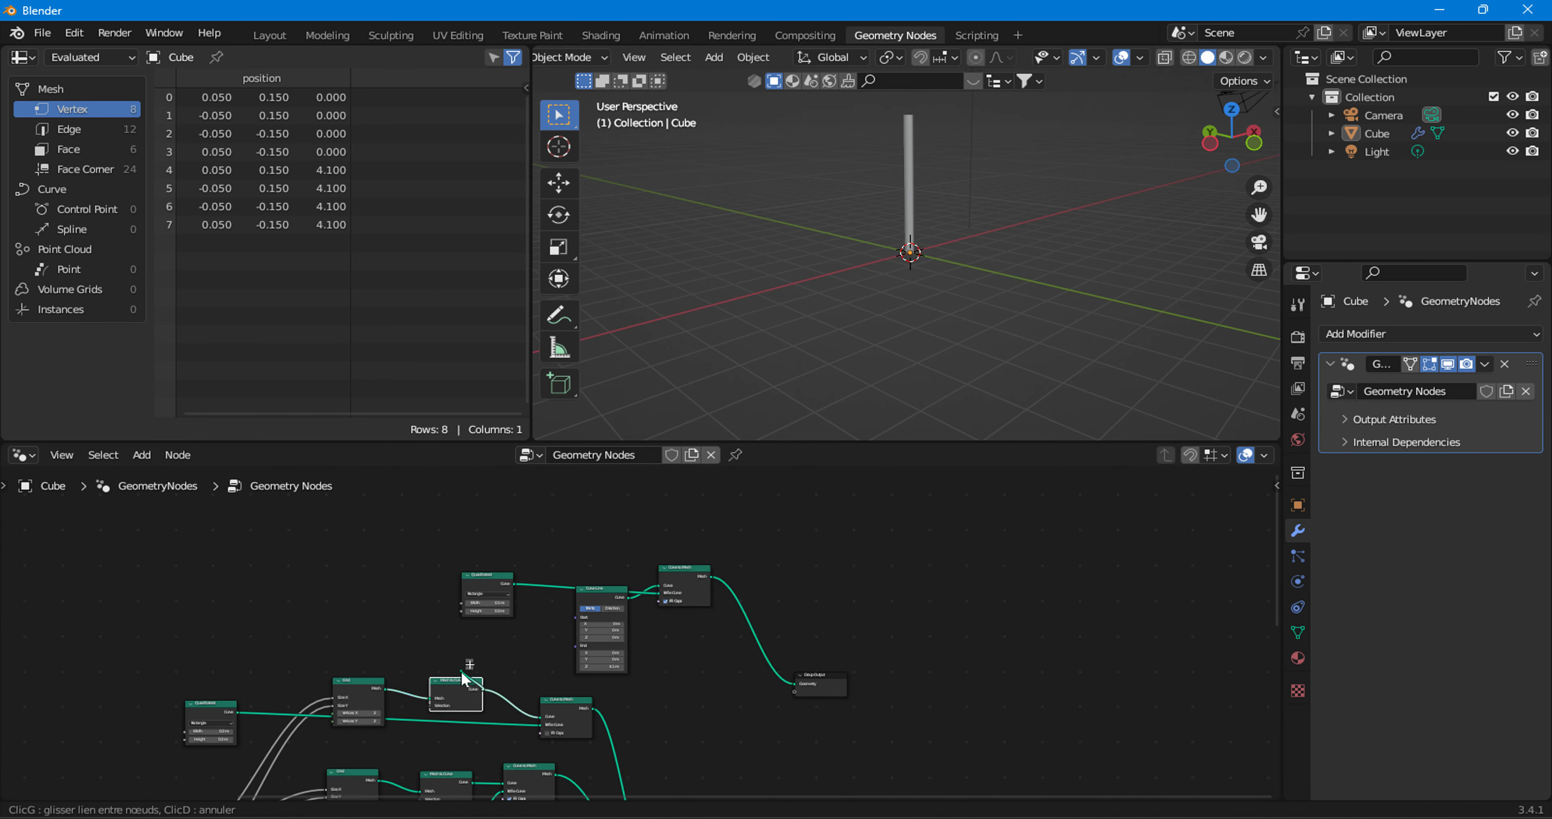
left_click_drag(483, 689, 470, 626)
key("Escape")
mouse_move(426, 549)
left_mouse_down()
mouse_move(698, 590)
mouse_move(565, 521)
left_mouse_up()
right_click_drag(660, 565, 681, 638, "ctrl")
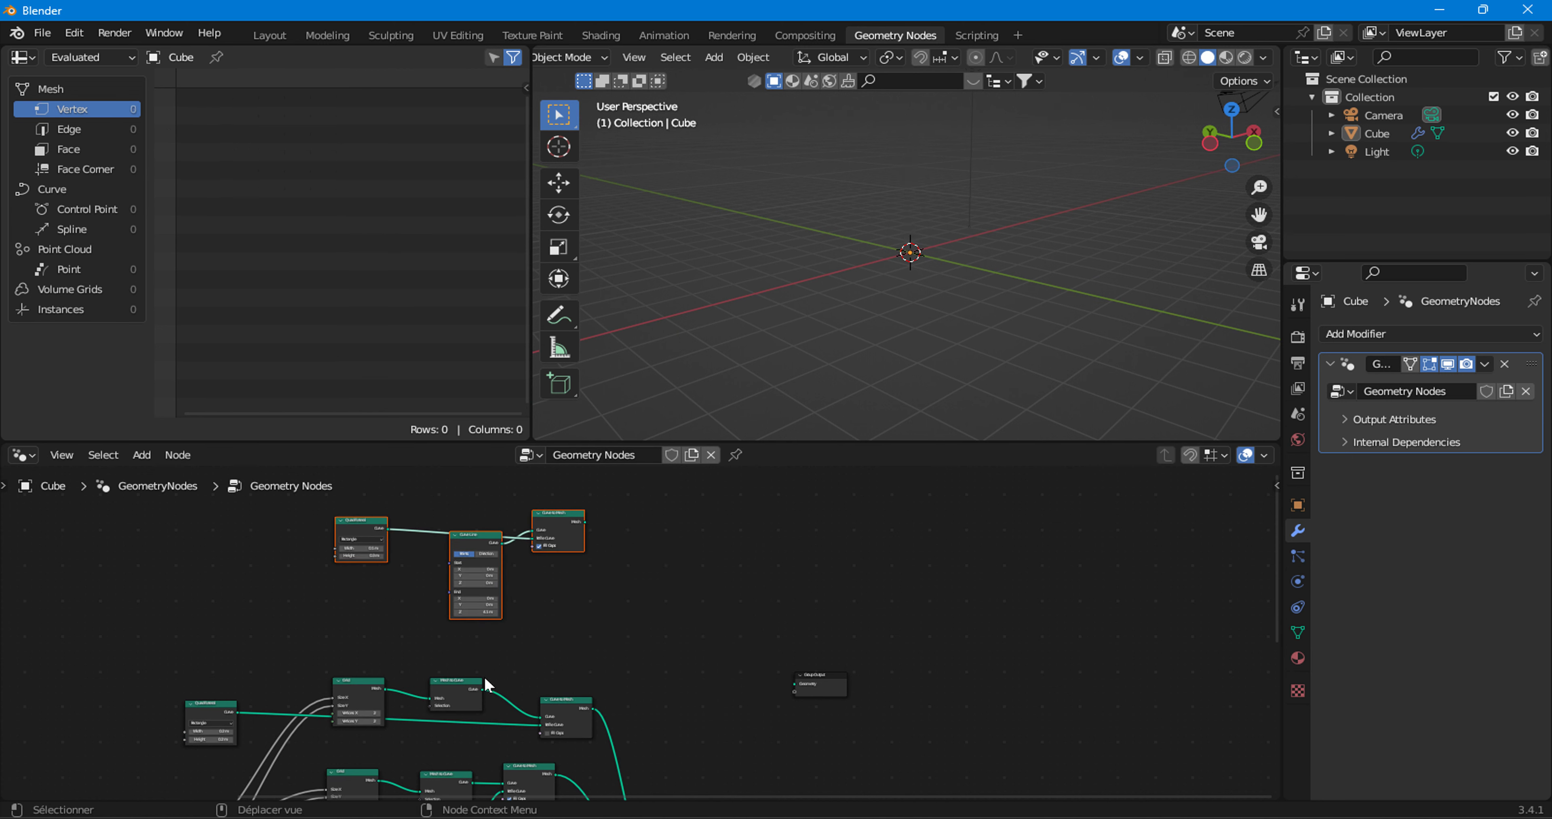
right_click_drag(482, 683, 759, 686, "ctrl")
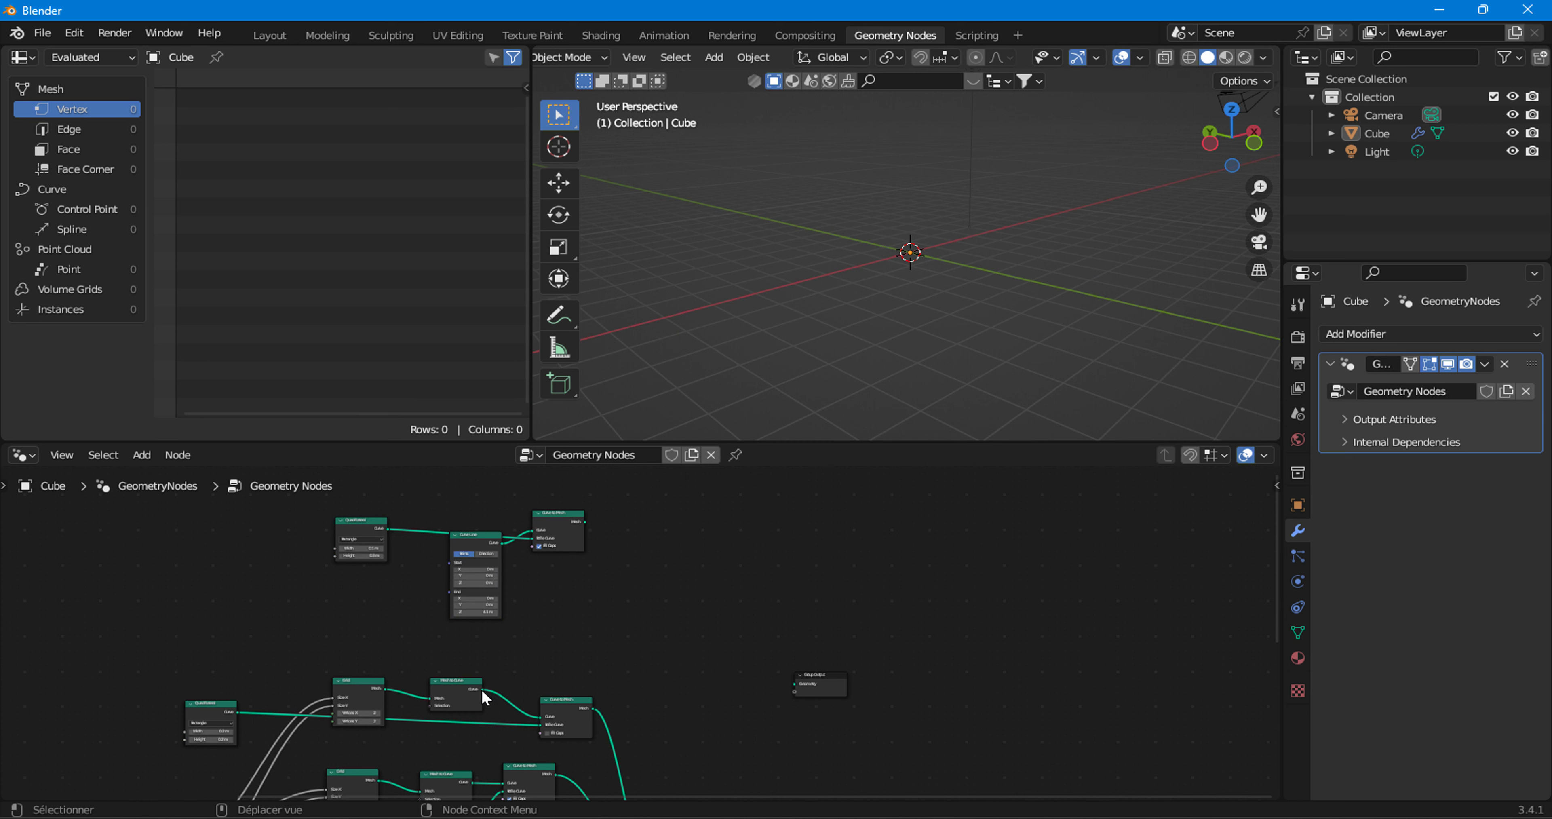
scroll(573, 668, "up", 2)
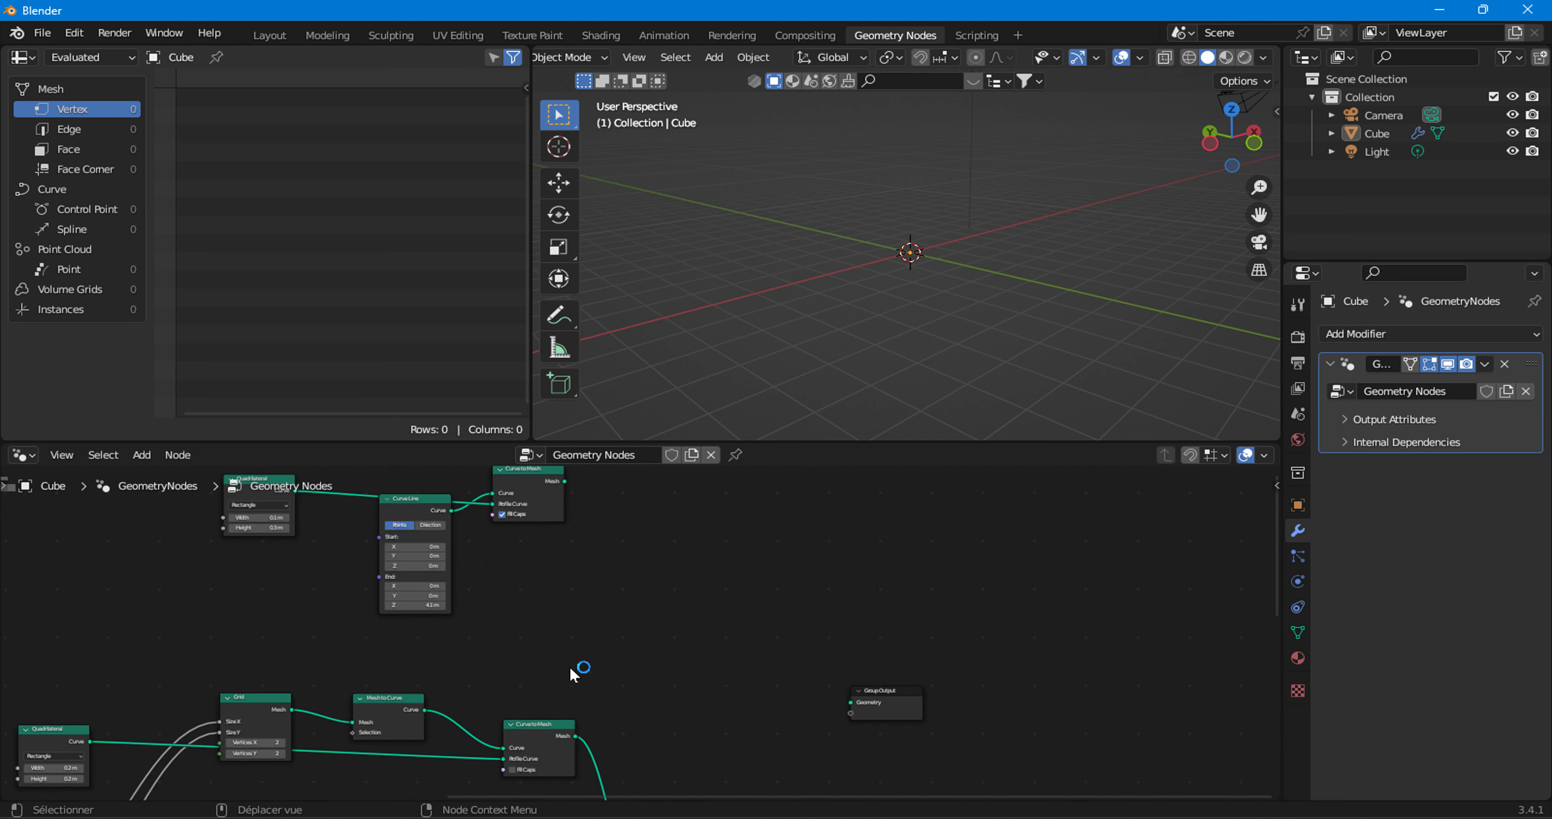
mouse_move(424, 709)
left_mouse_down()
mouse_move(855, 699)
mouse_move(956, 593)
left_mouse_up()
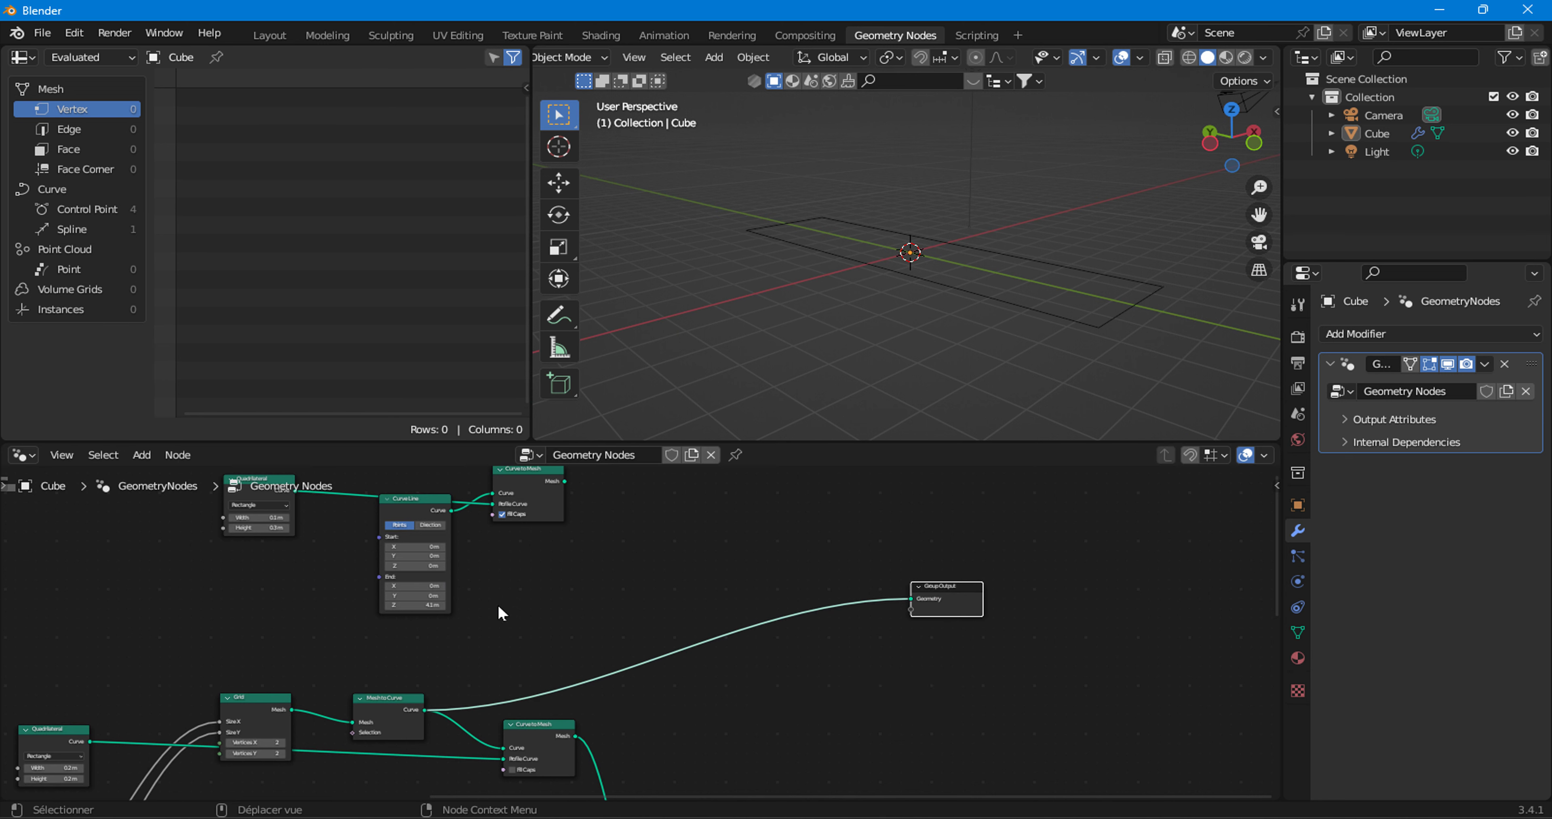
- Insert Instance on Points using the post mesh as the instance at each of the 4 corners
left_click(143, 455)
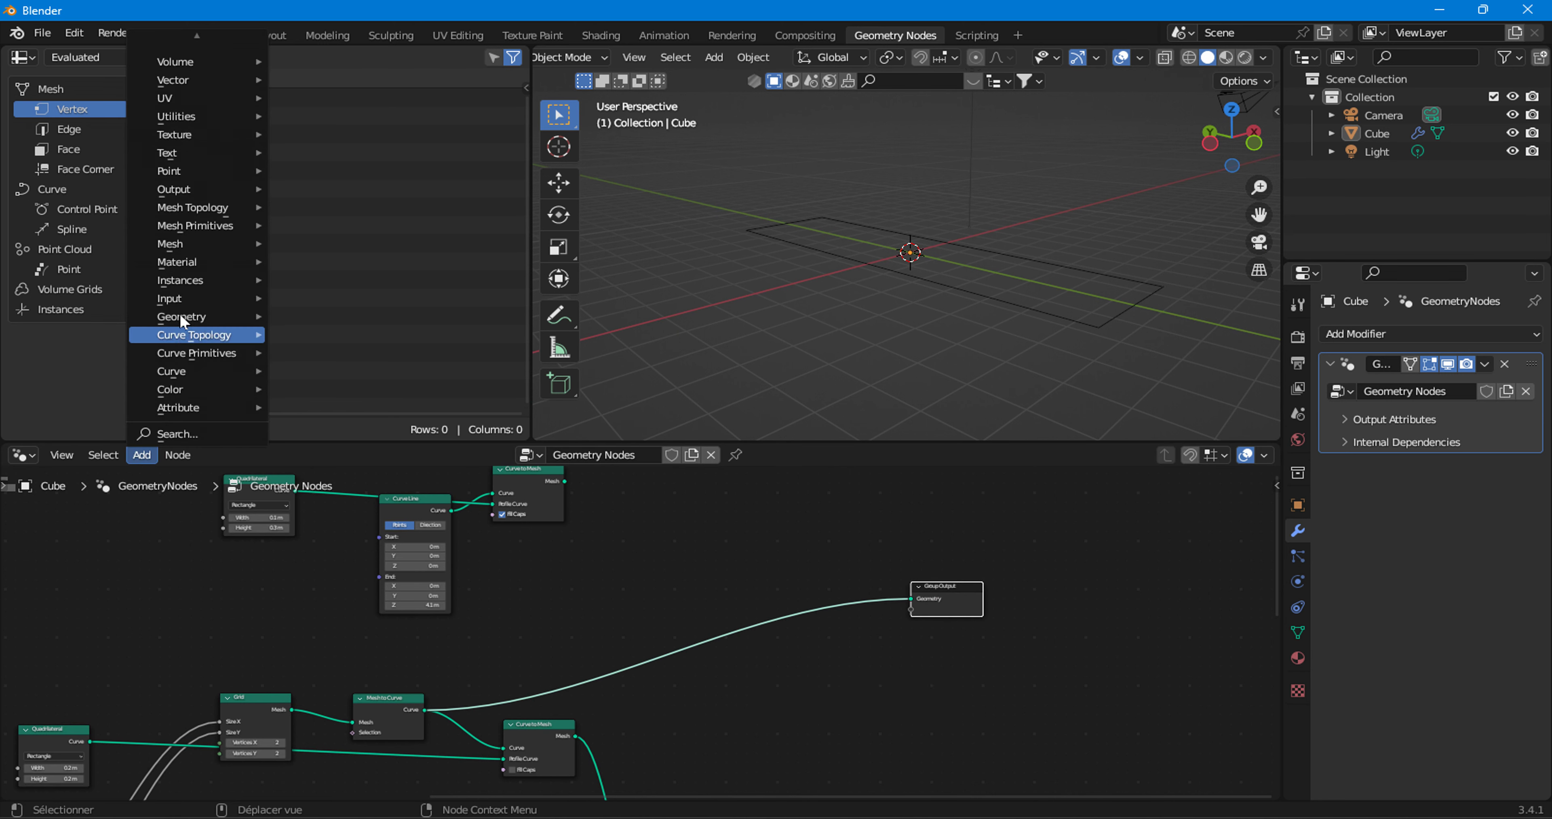
mouse_move(181, 280)
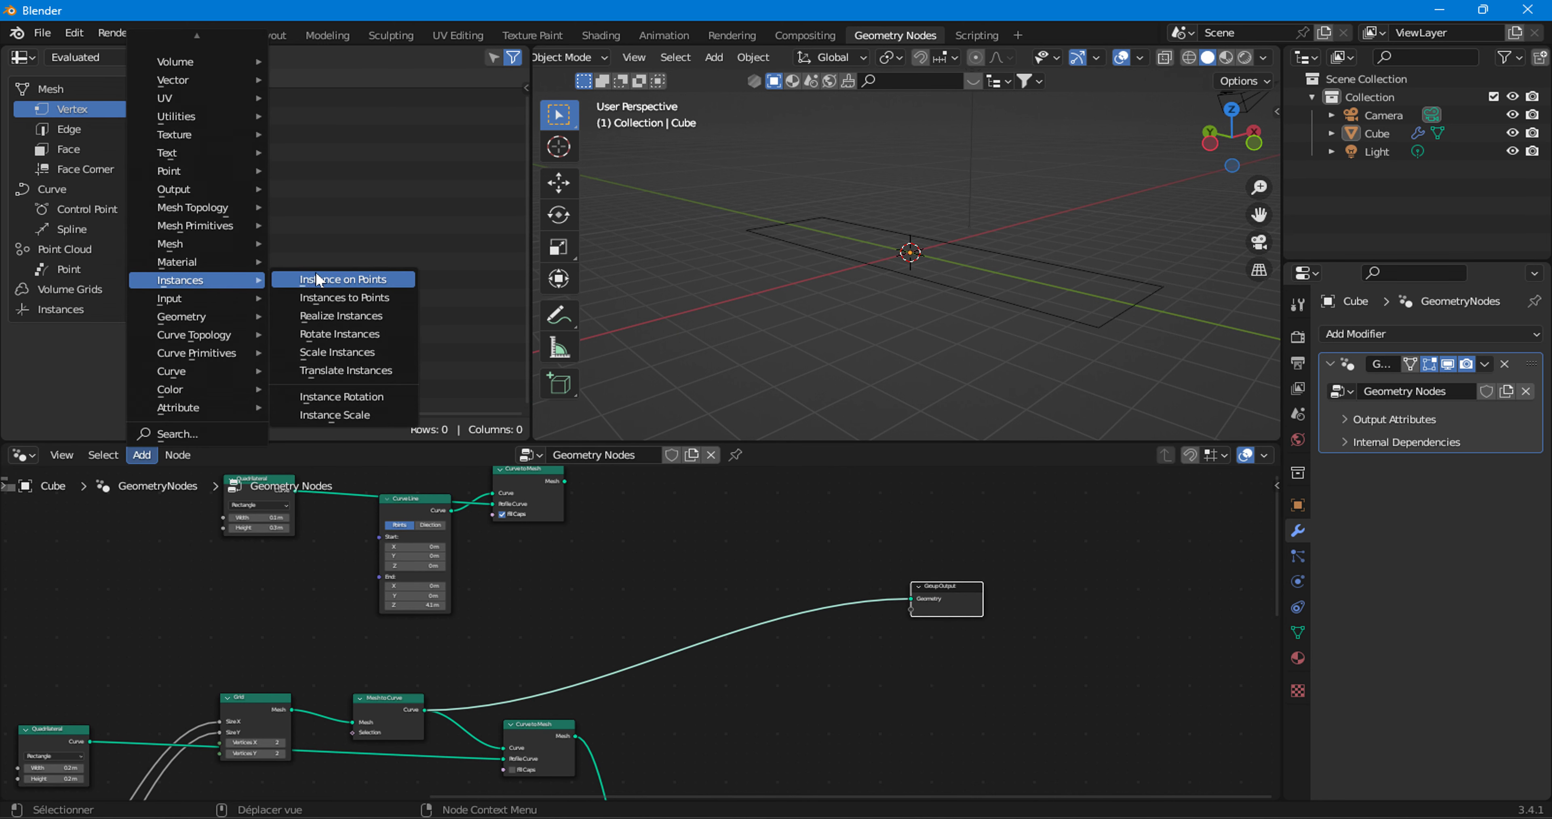
left_click(363, 279)
left_click(744, 553)
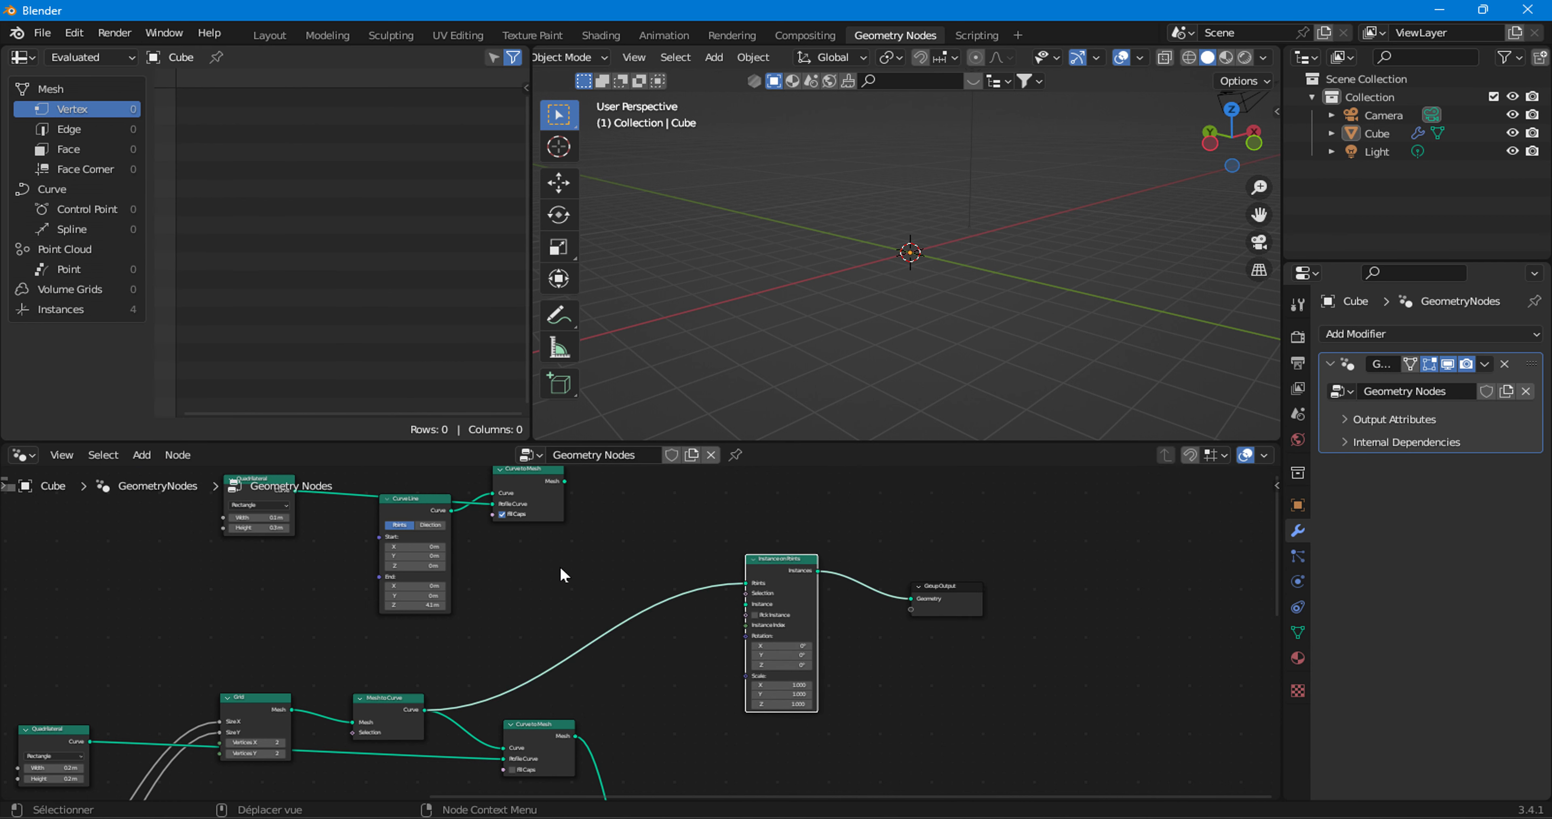
scroll(553, 549, "up", 1)
mouse_move(563, 495)
left_mouse_down()
mouse_move(757, 611)
mouse_move(764, 632)
left_mouse_up()
middle_click_drag(797, 291, 964, 316)
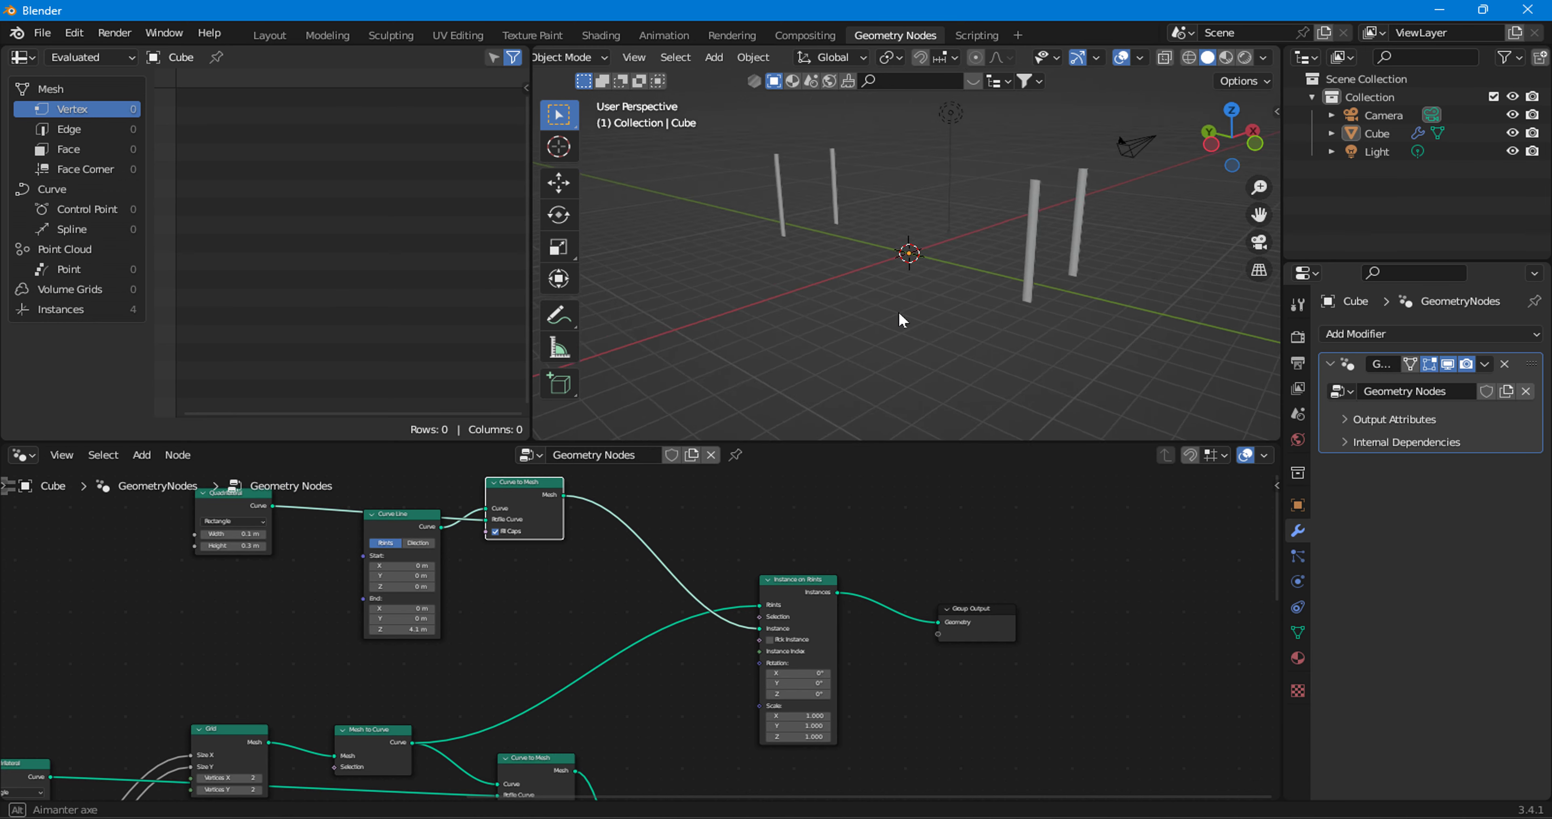
scroll(633, 650, "down", 2)
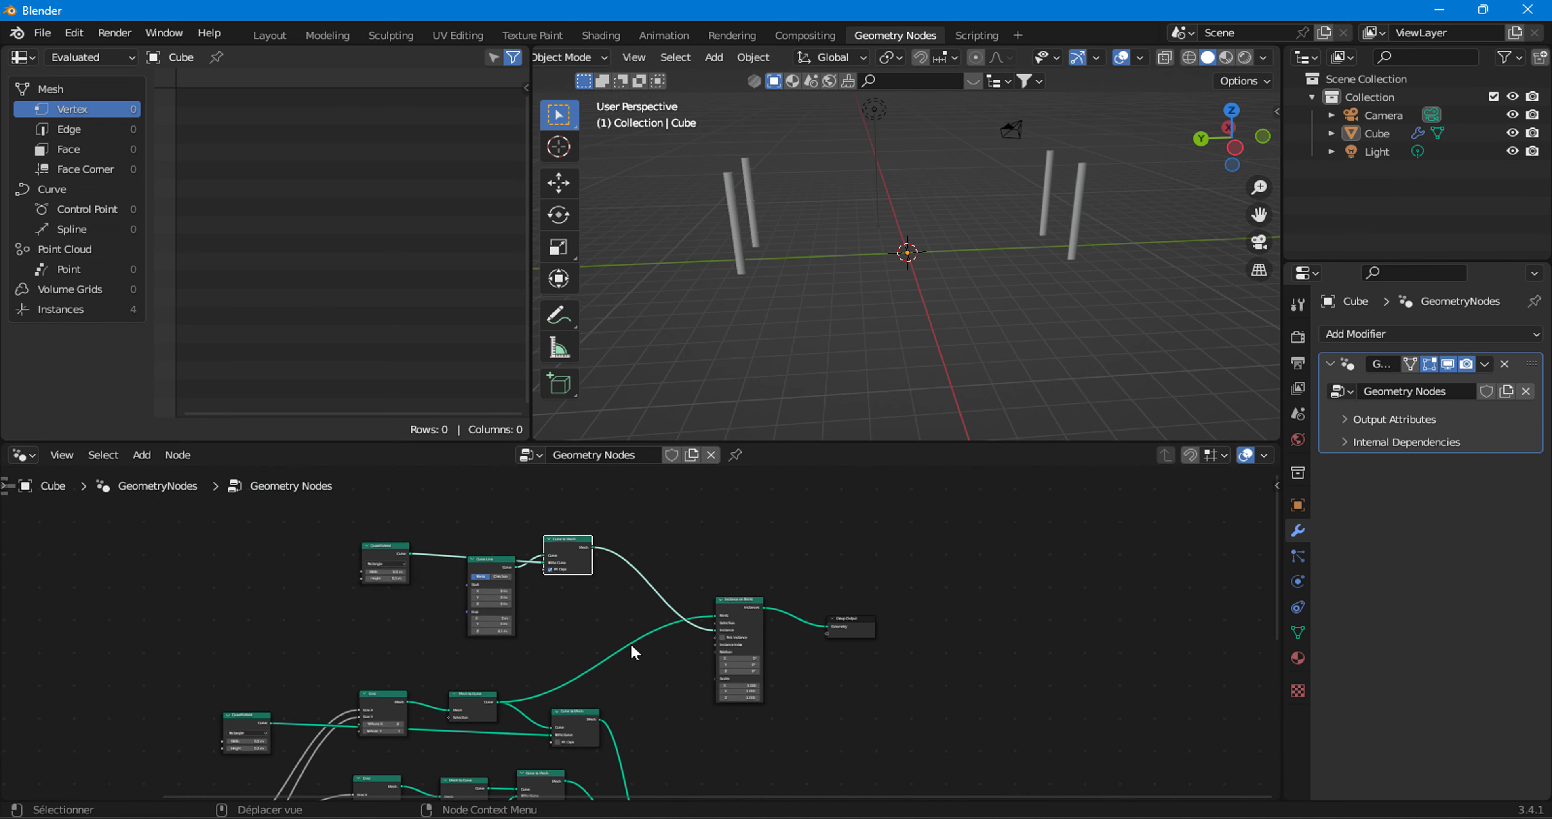
middle_click_drag(881, 724, 801, 644)
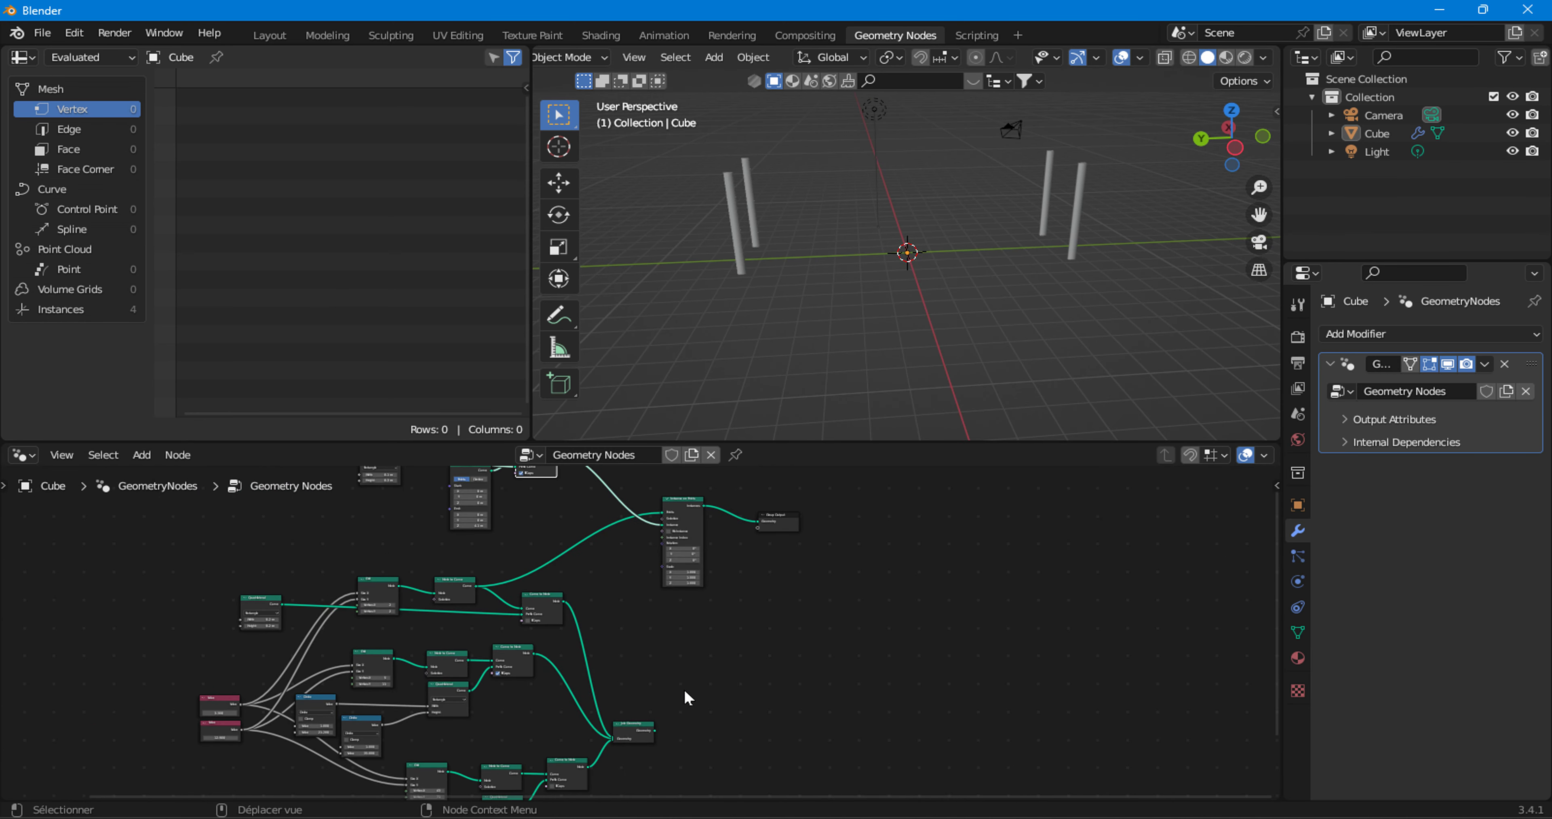
- Feed the instanced posts into Join Geometry and connect Join Geometry to Group Output
left_click_drag(630, 735, 762, 647)
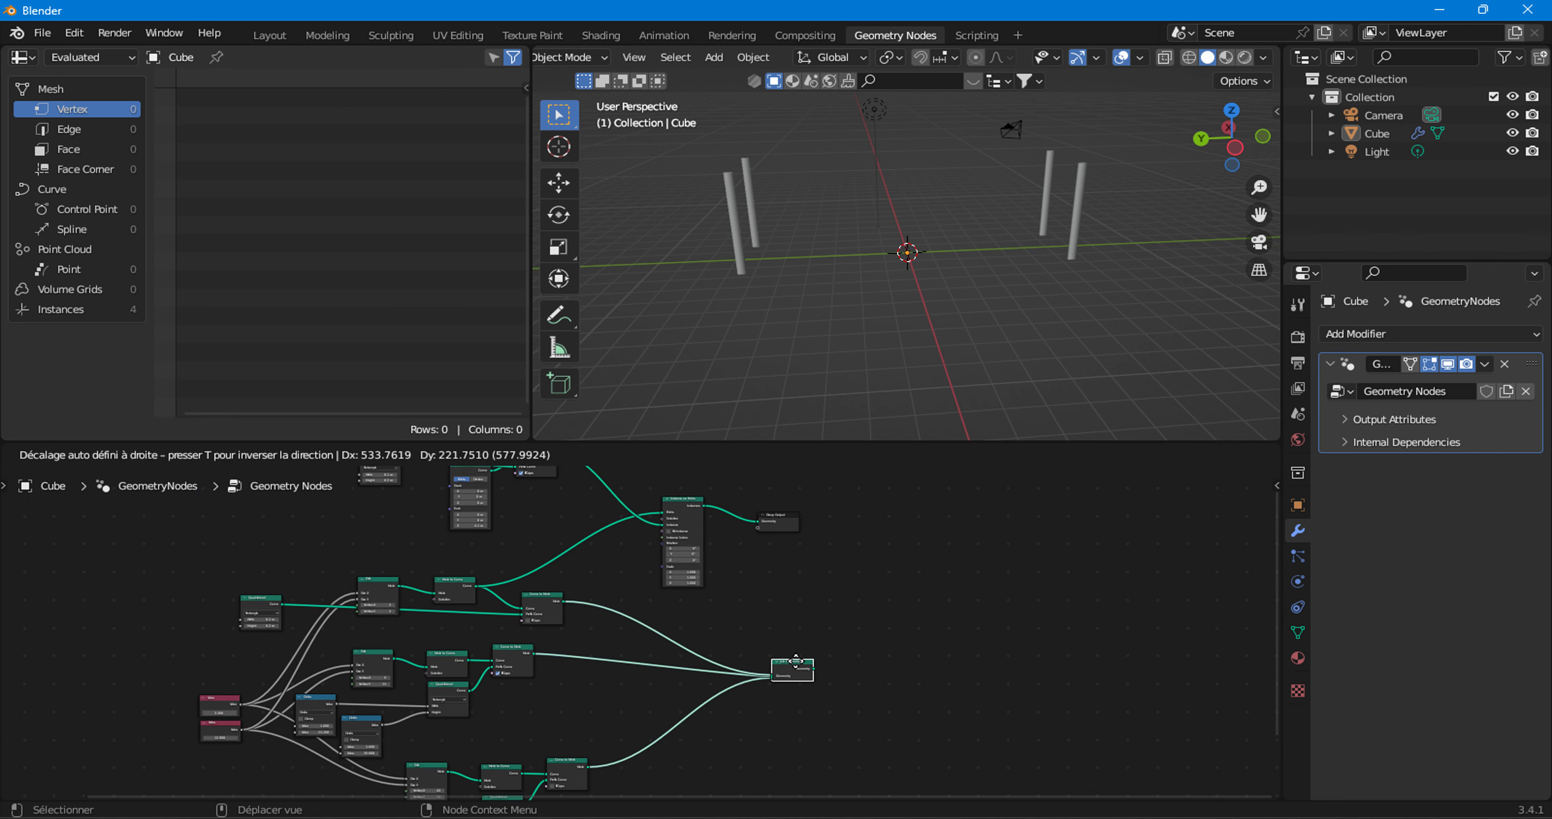
scroll(760, 661, "up", 3)
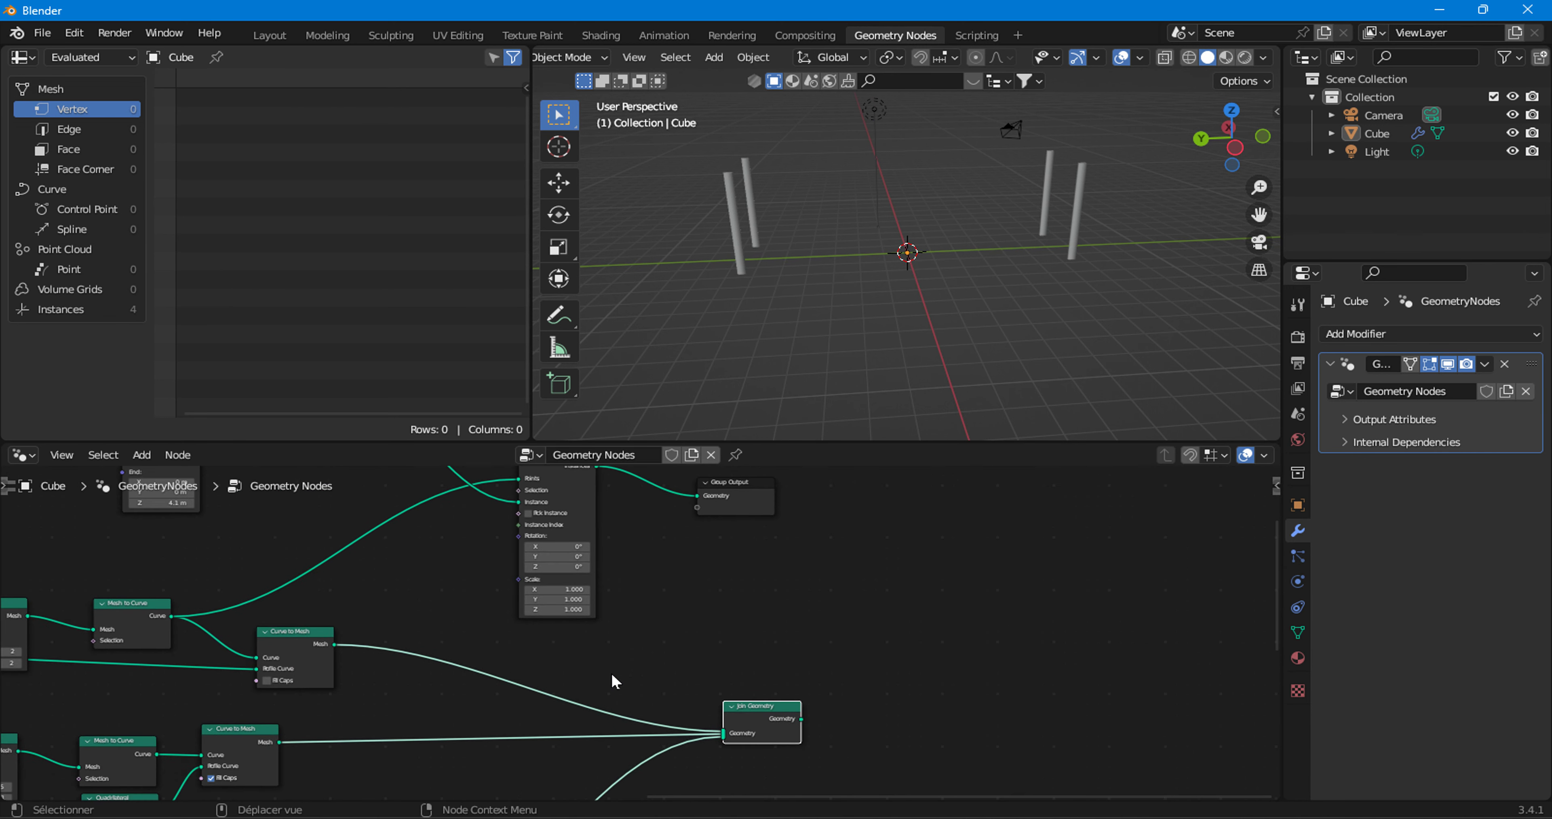
middle_click_drag(760, 661, 600, 570, "shift")
scroll(600, 512, "up", 2)
left_click_drag(588, 485, 712, 658)
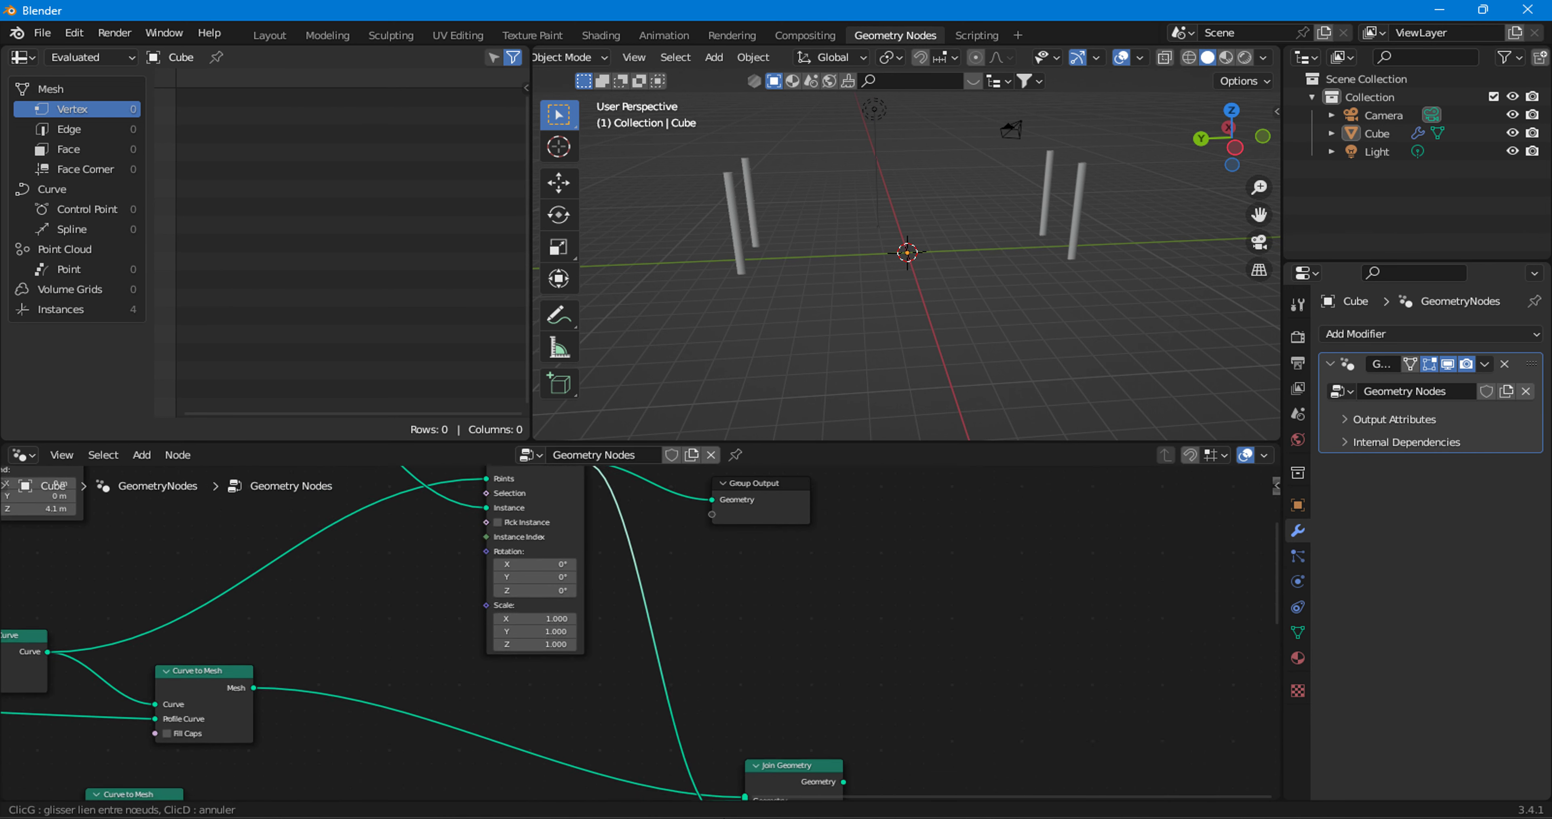
scroll(699, 655, "up", 4, "shift")
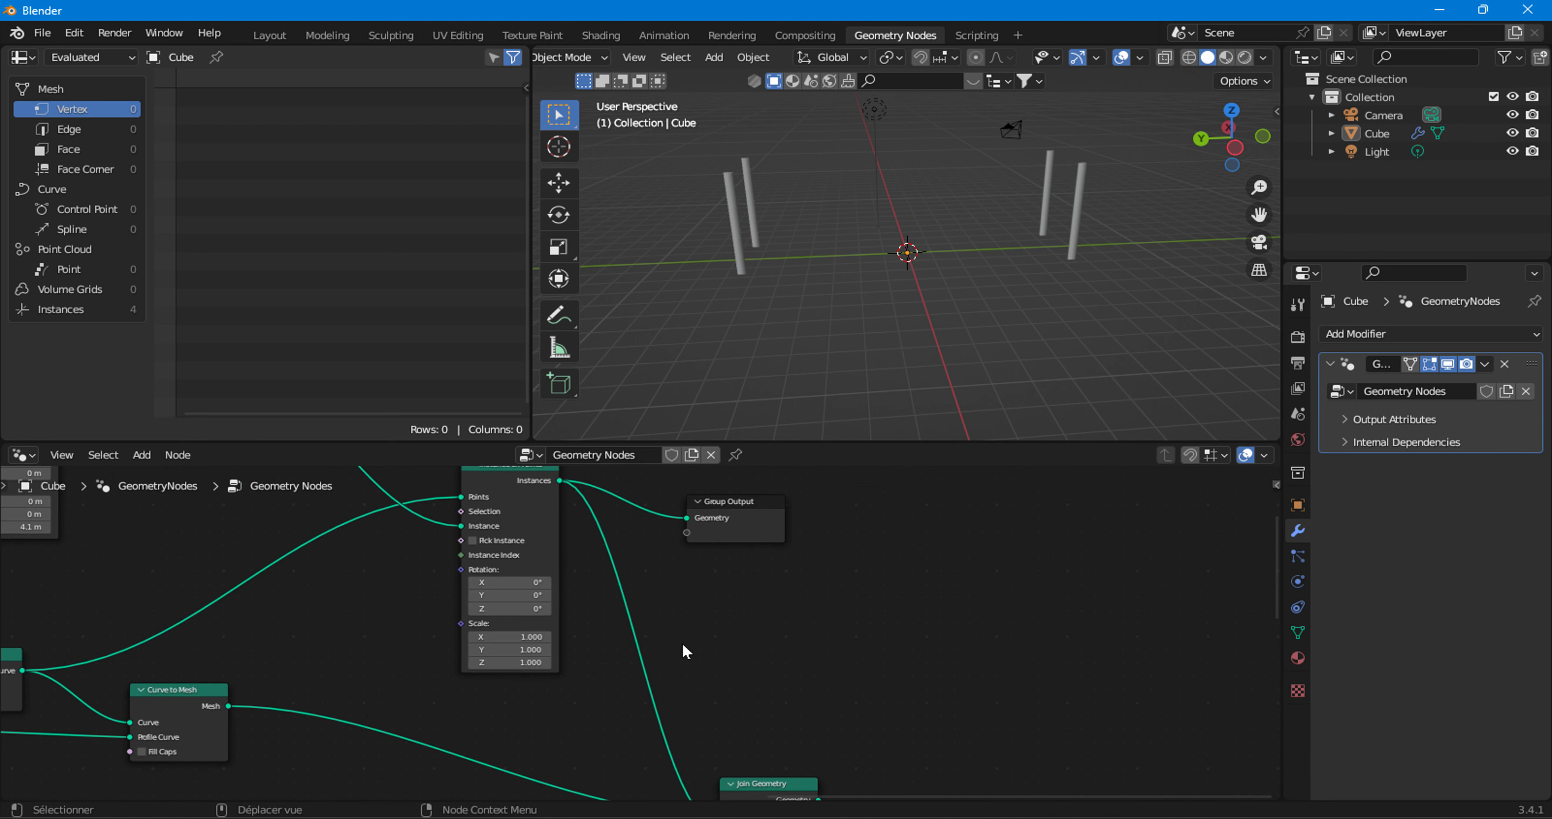
right_click_drag(658, 492, 661, 542, "ctrl")
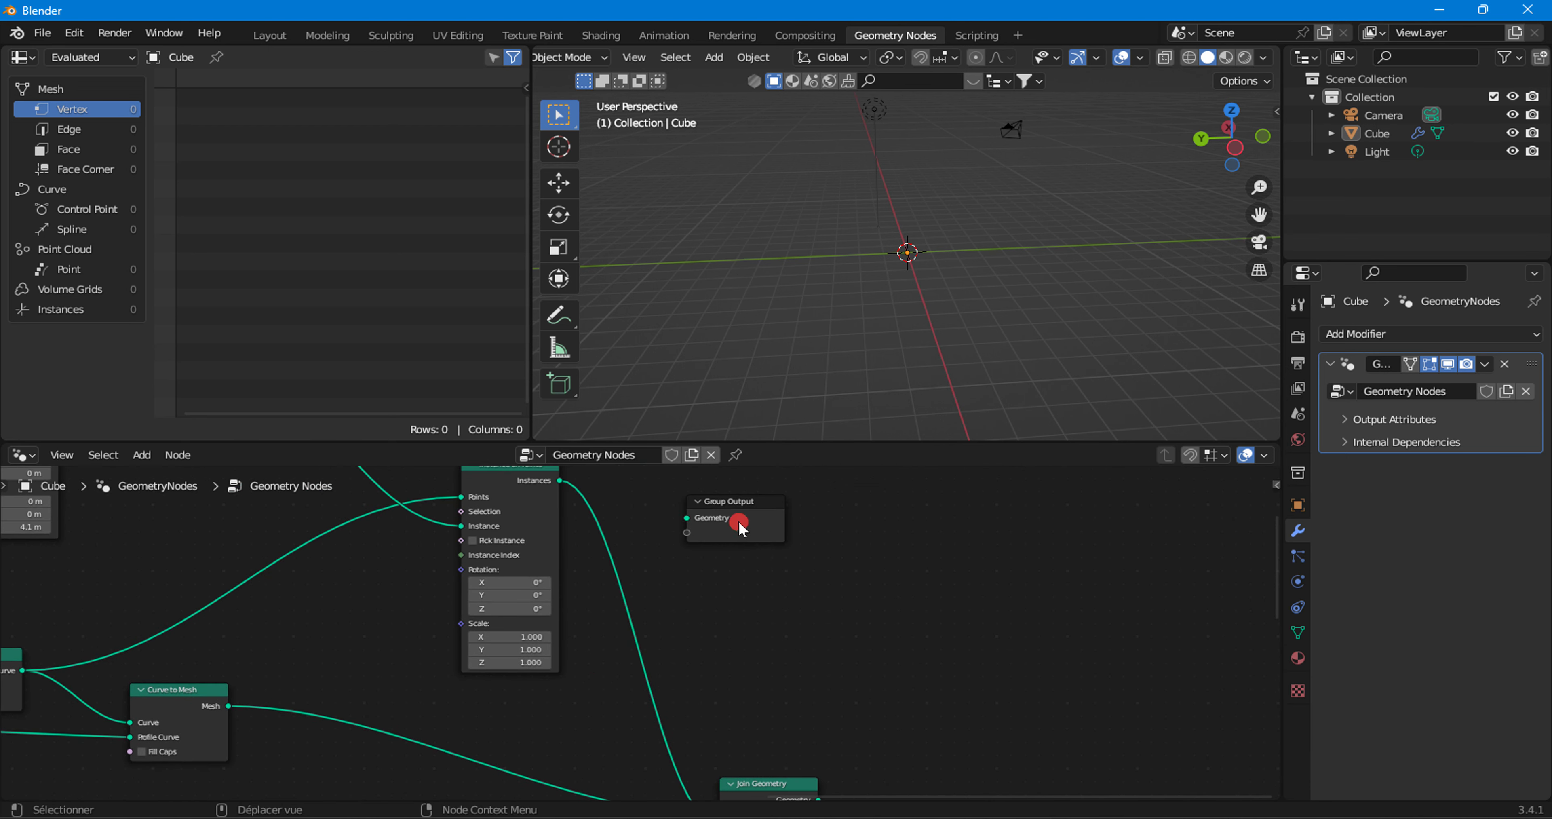
left_click_drag(682, 513, 806, 611)
scroll(769, 596, "up", 1)
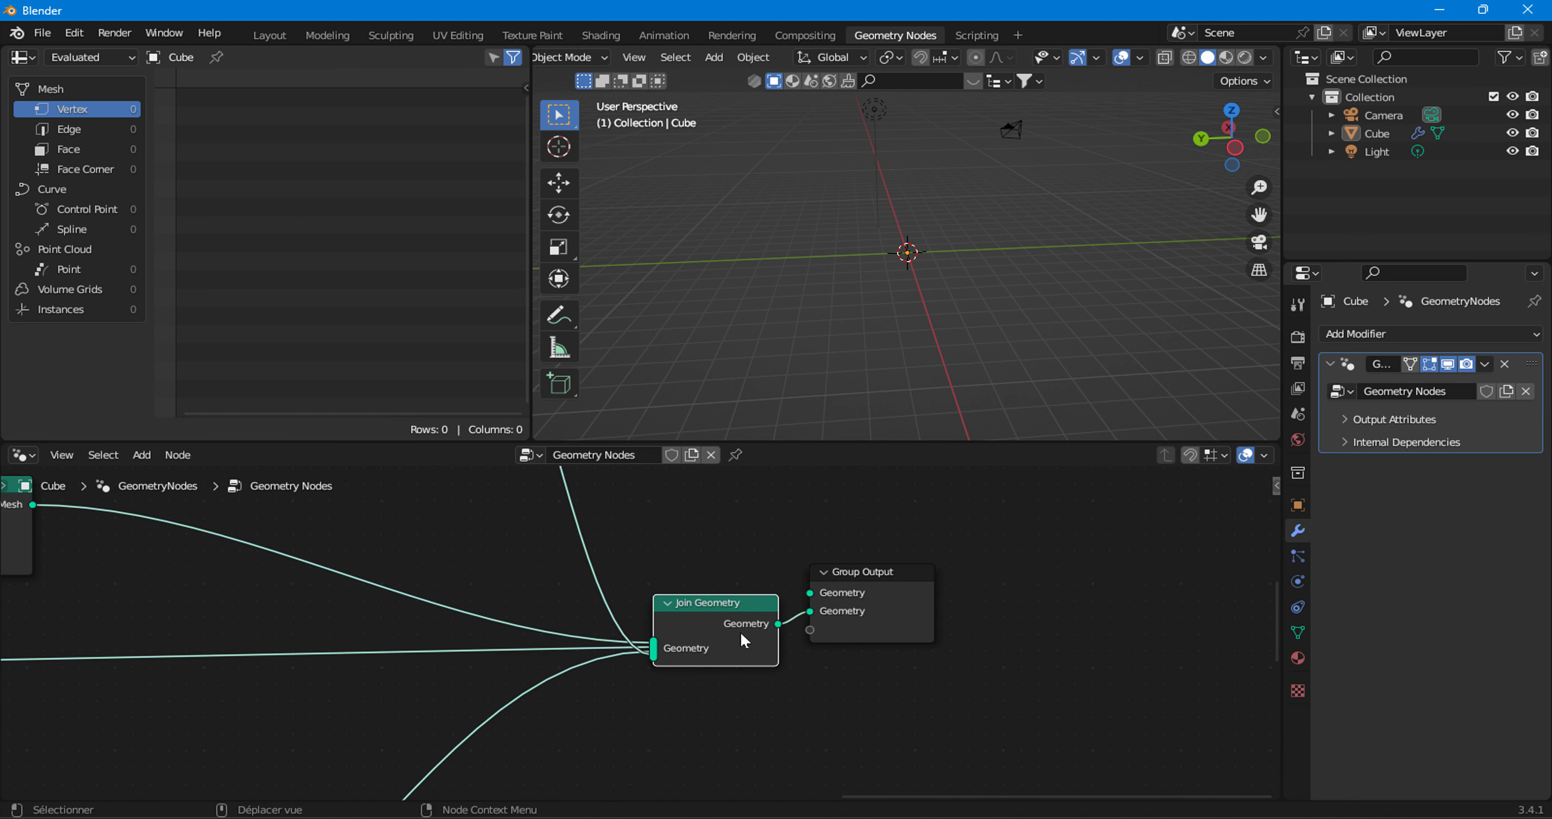
left_click_drag(814, 620, 807, 611)
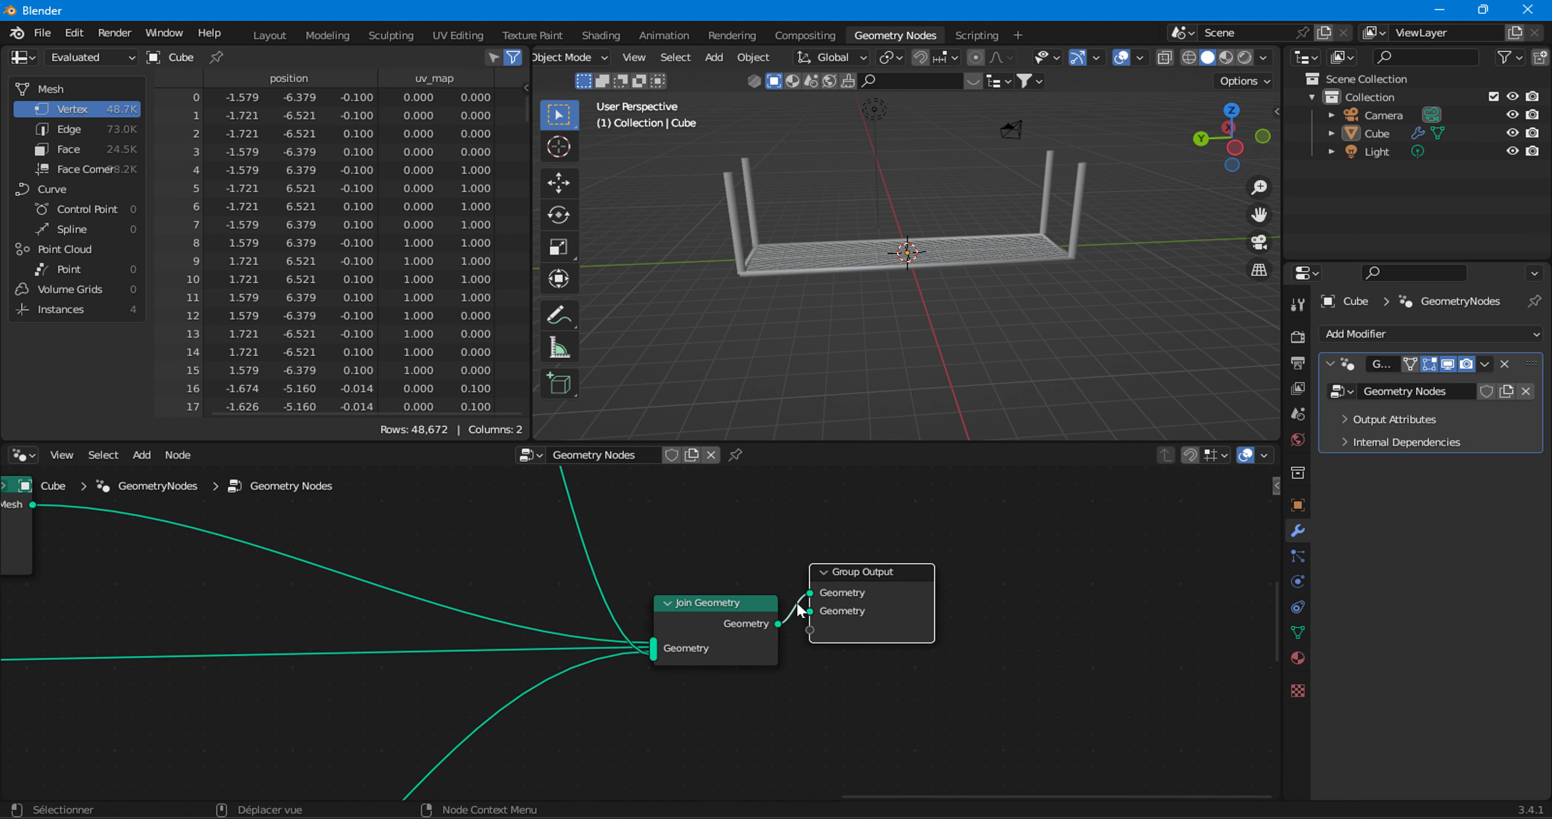
- Reposition the Quadrilateral, Curve Line, Curve to Mesh and Instance on Points nodes into a tidy group
middle_click_drag(781, 228, 904, 253)
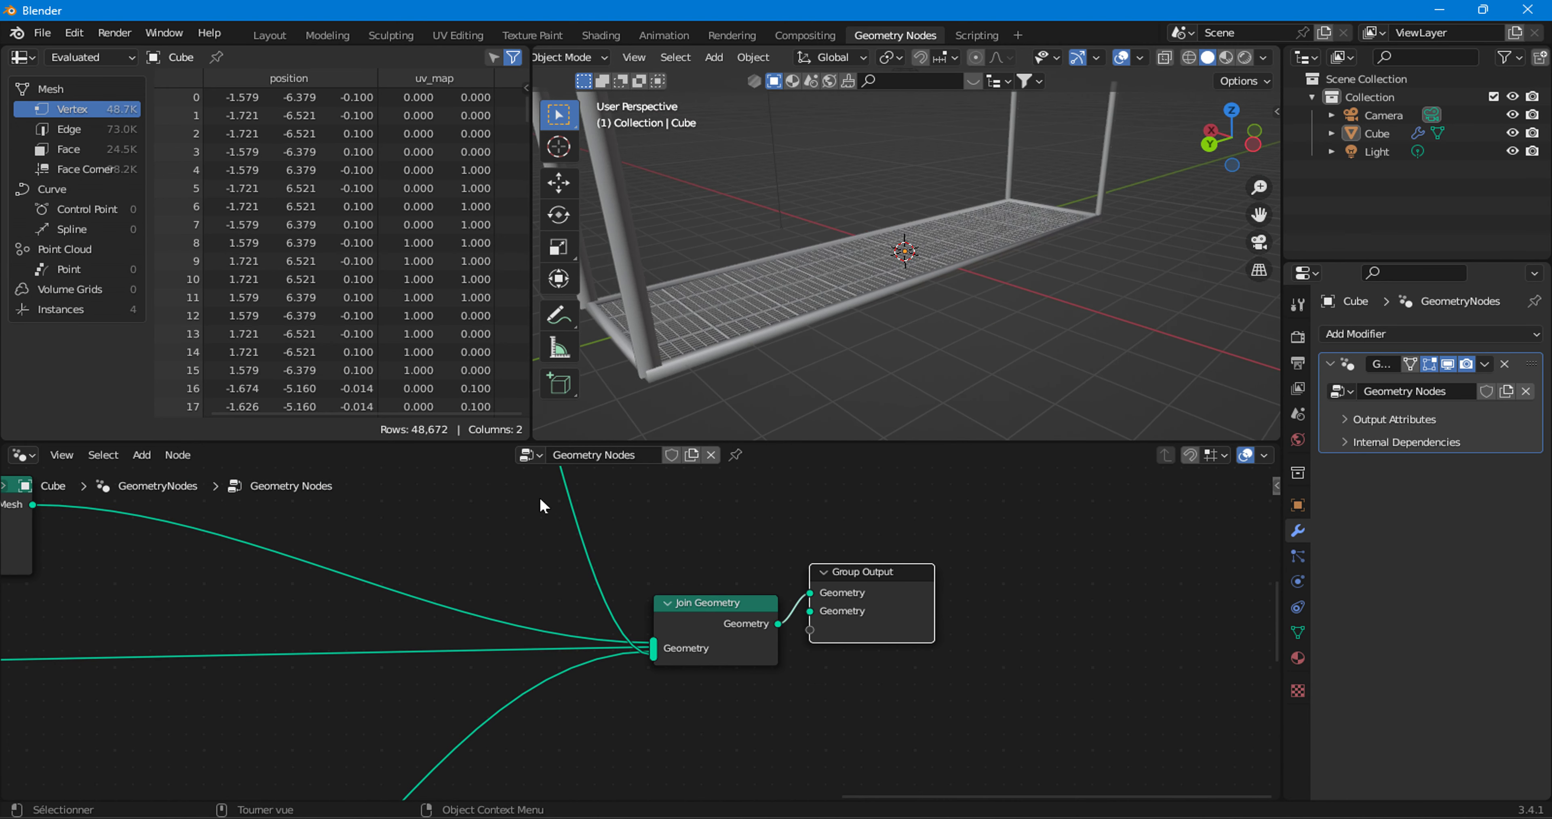
scroll(407, 528, "down", 2)
middle_click_drag(407, 528, 873, 726)
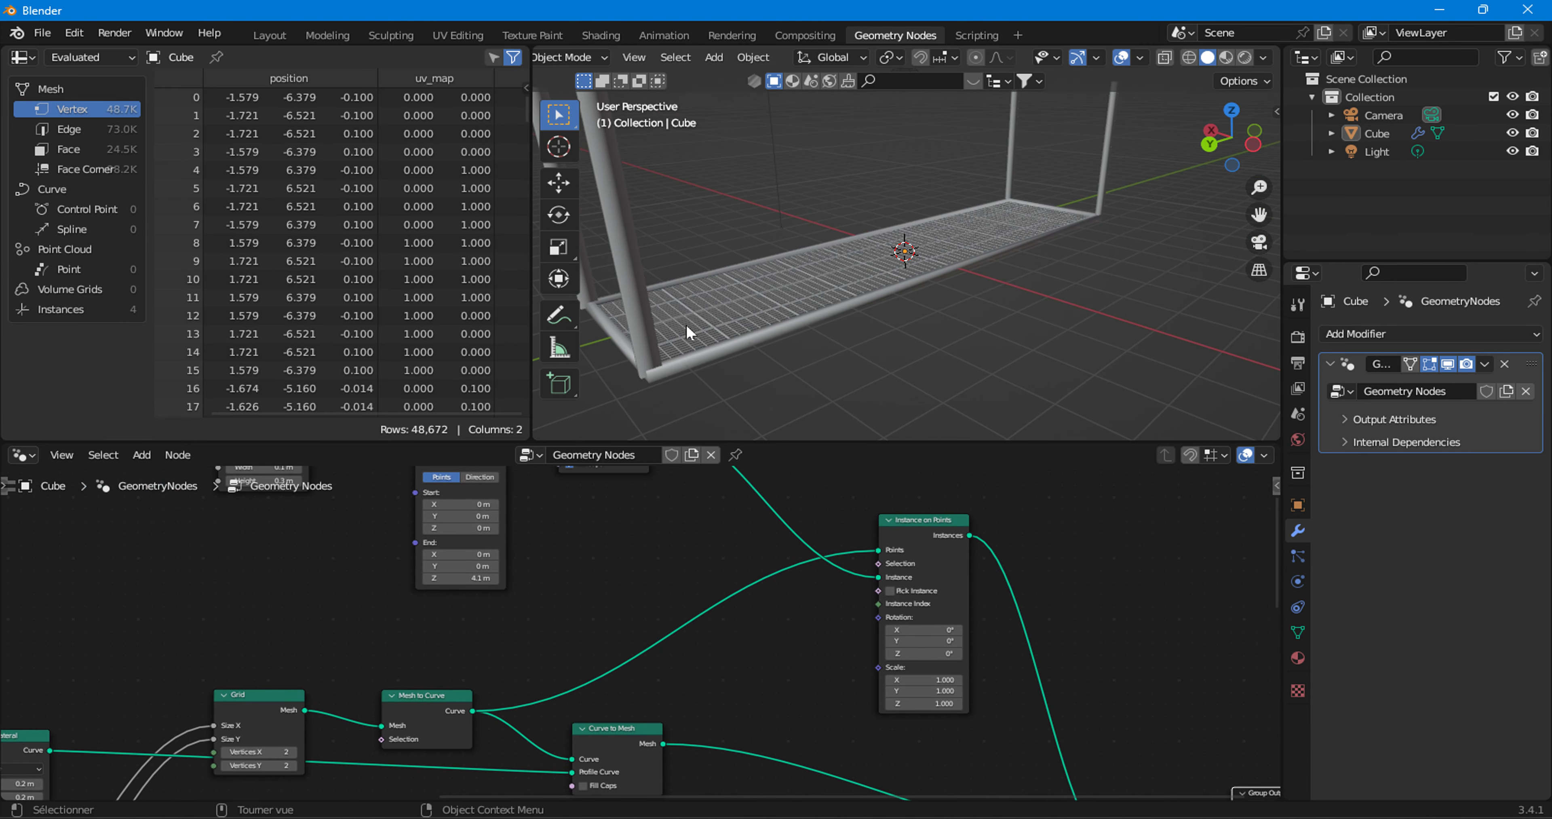
scroll(745, 242, "down", 4)
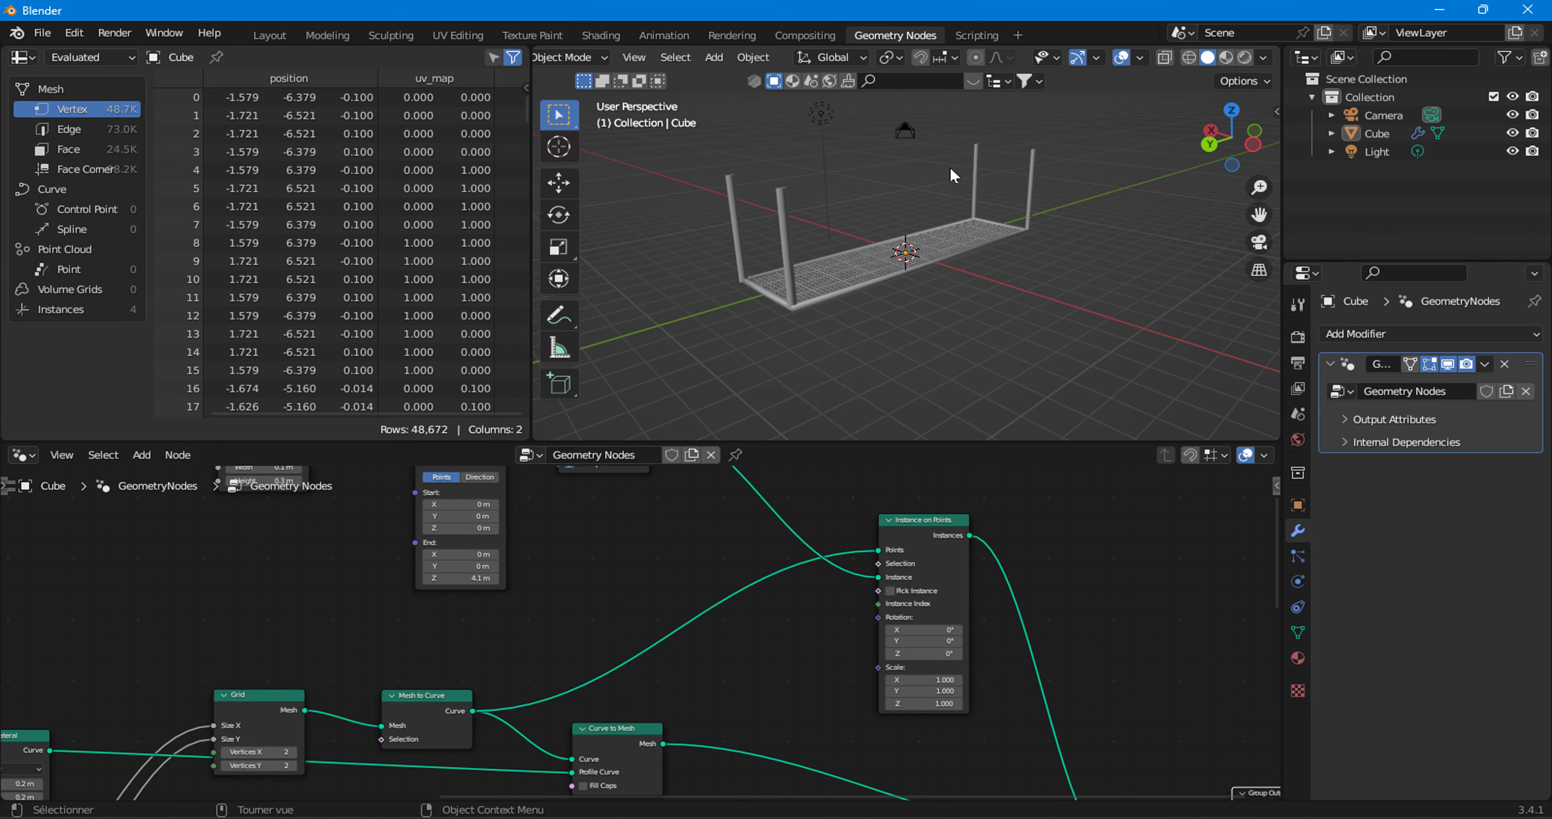
middle_click_drag(561, 564, 614, 643)
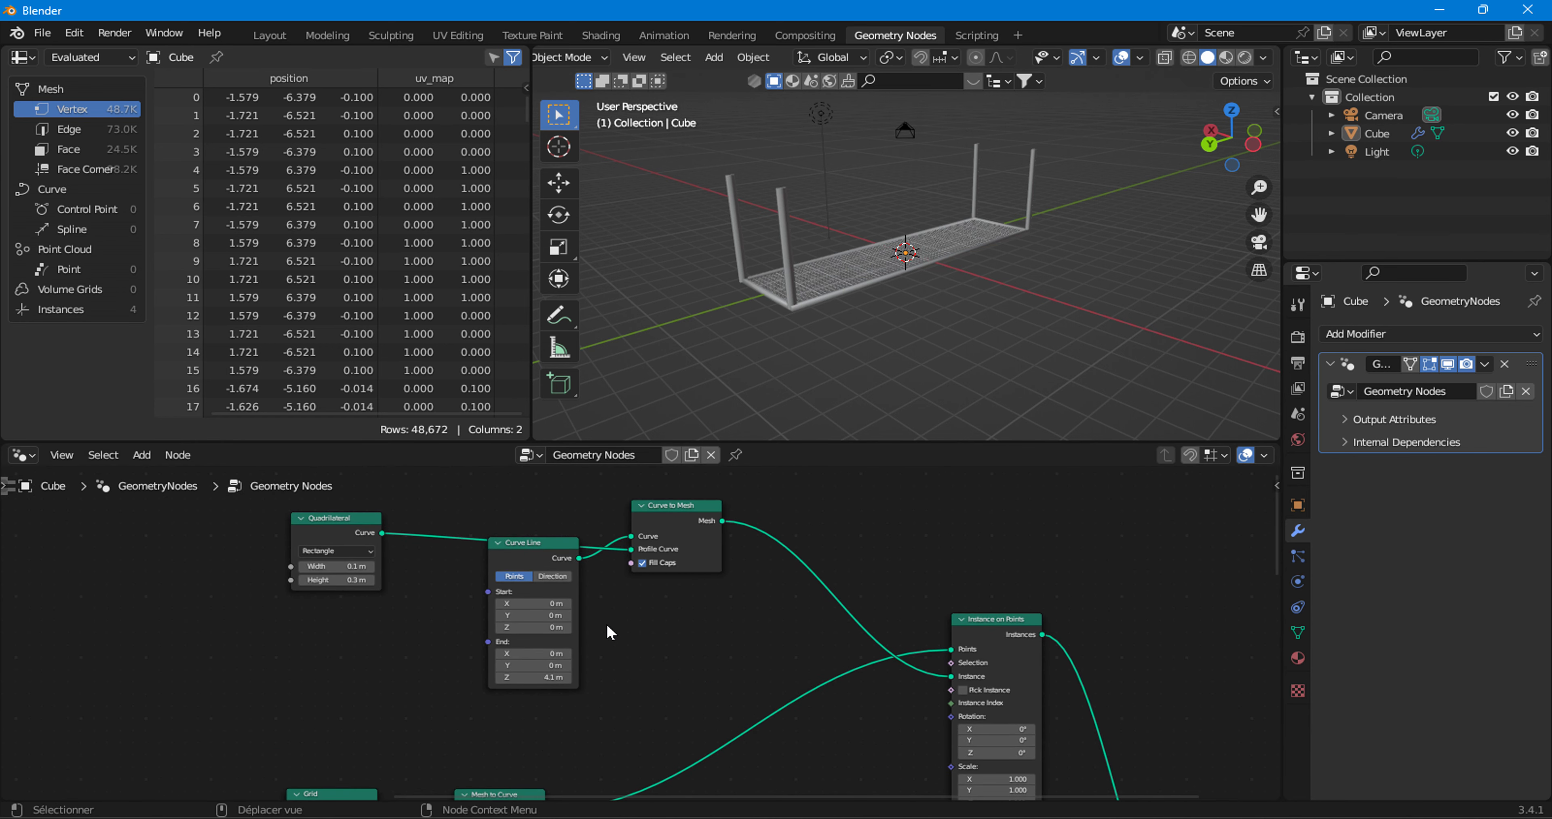
scroll(610, 632, "down", 2)
left_click_drag(371, 513, 701, 676)
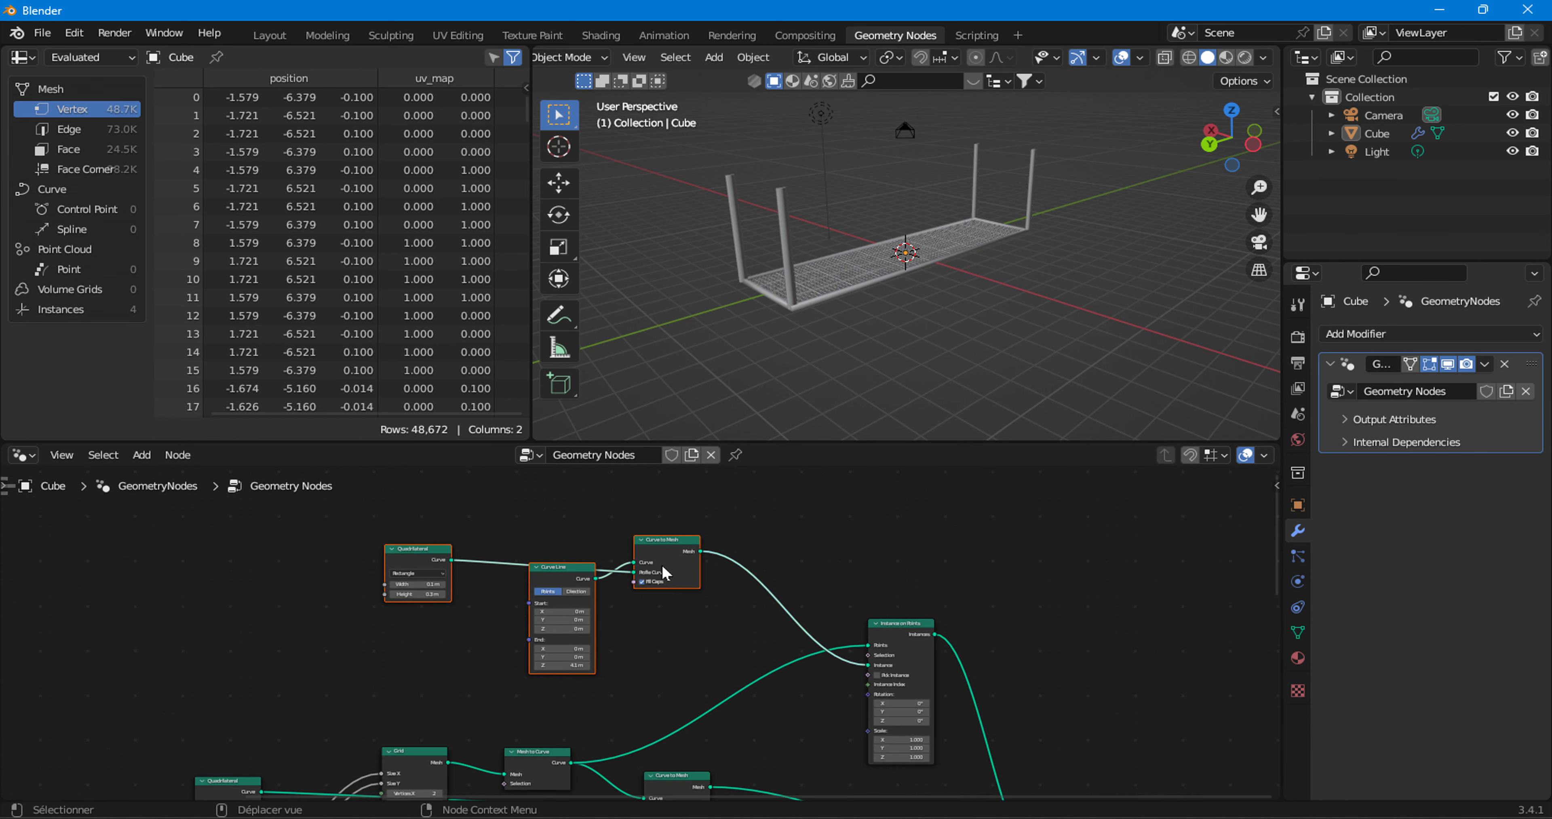
left_click_drag(663, 571, 607, 538)
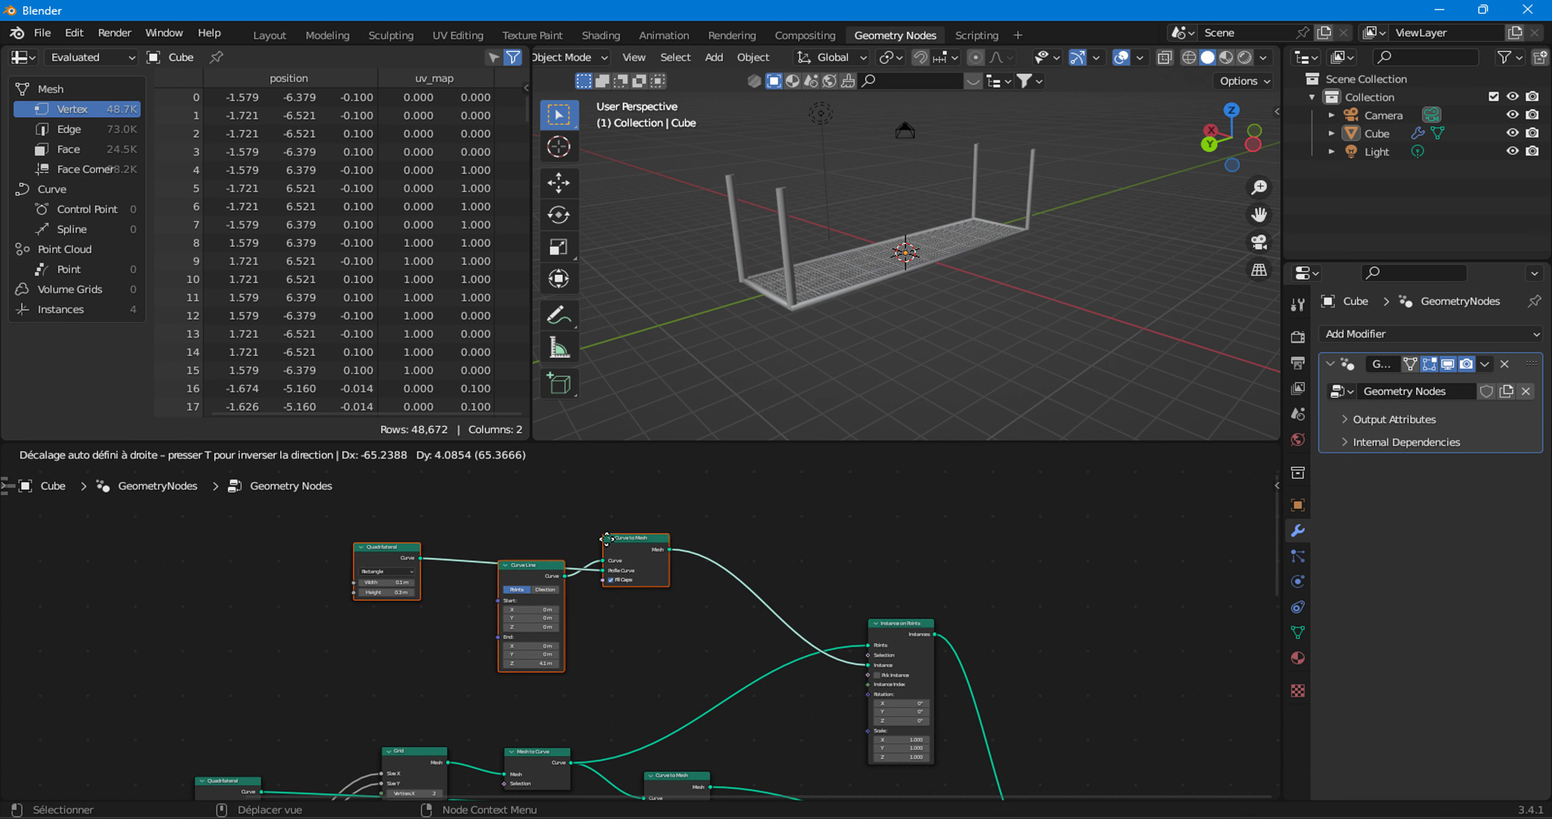
left_click_drag(607, 537, 639, 514)
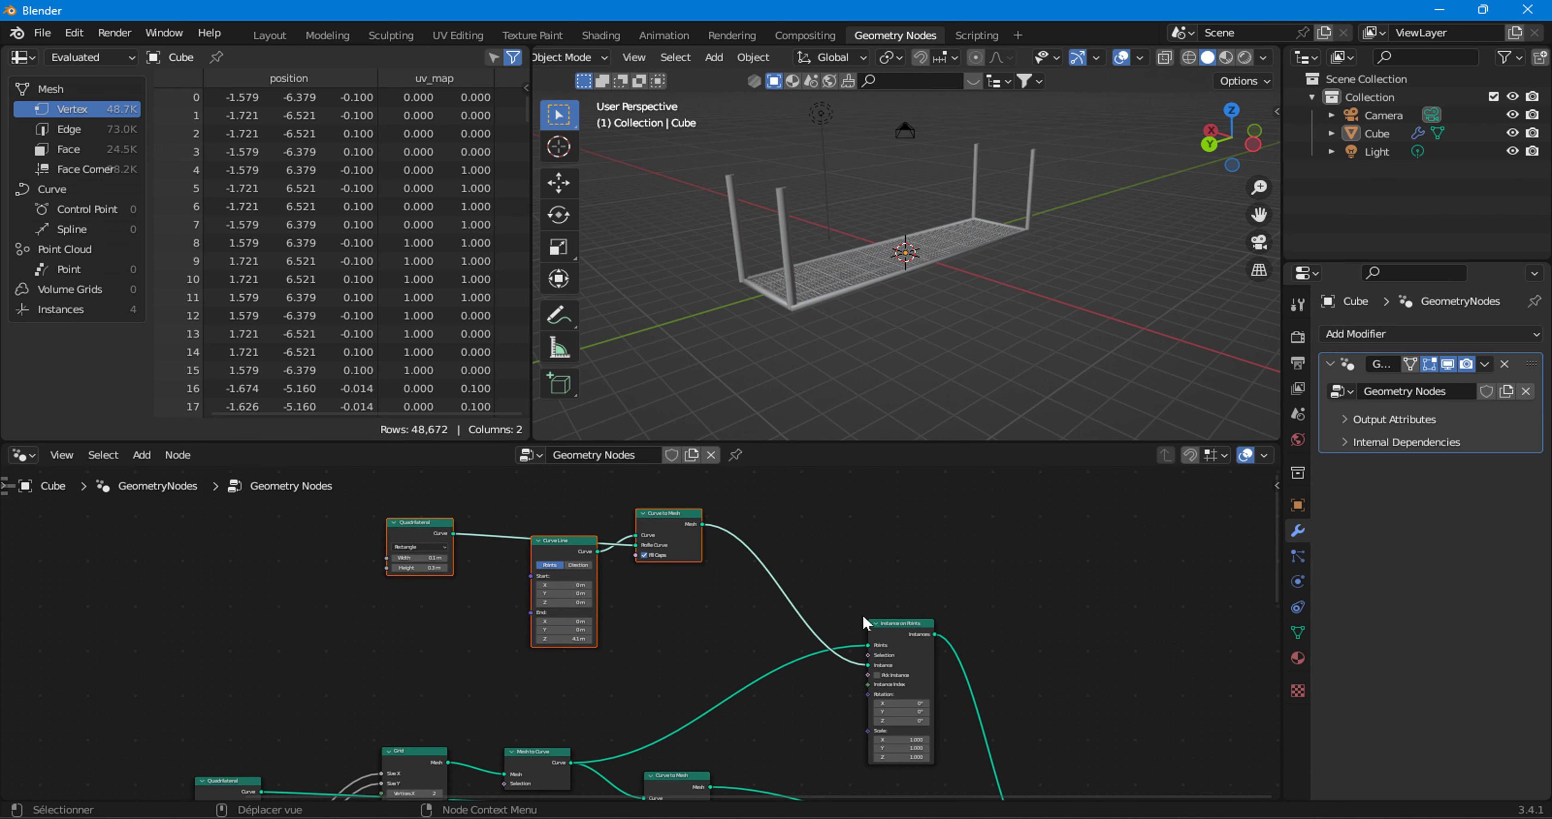
left_click_drag(865, 622, 833, 610)
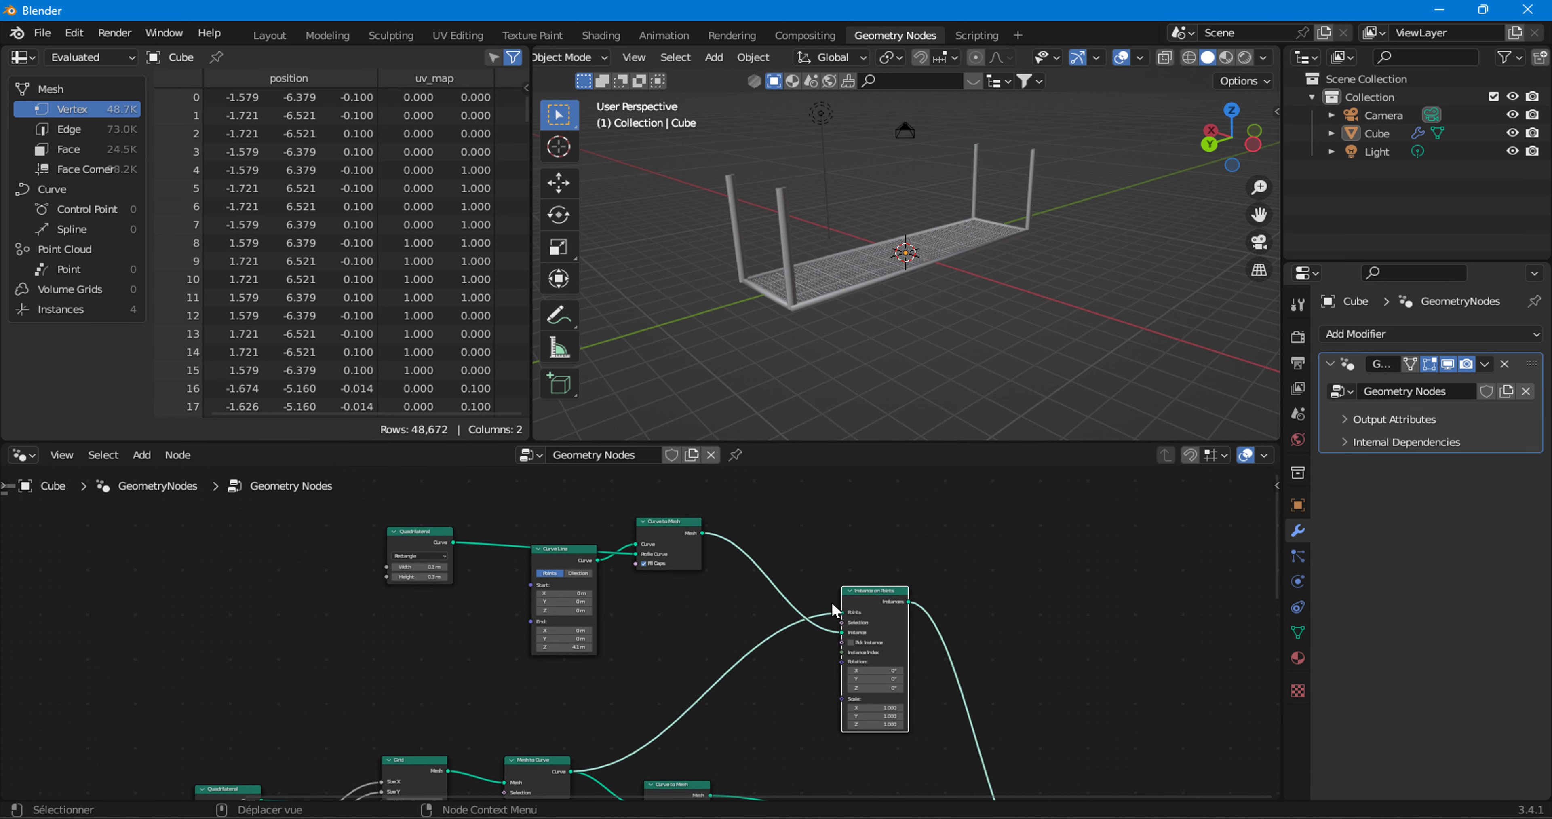
- Insert a Resample Curve node on the Mesh to Curve–Instance on Points link
left_click(144, 455)
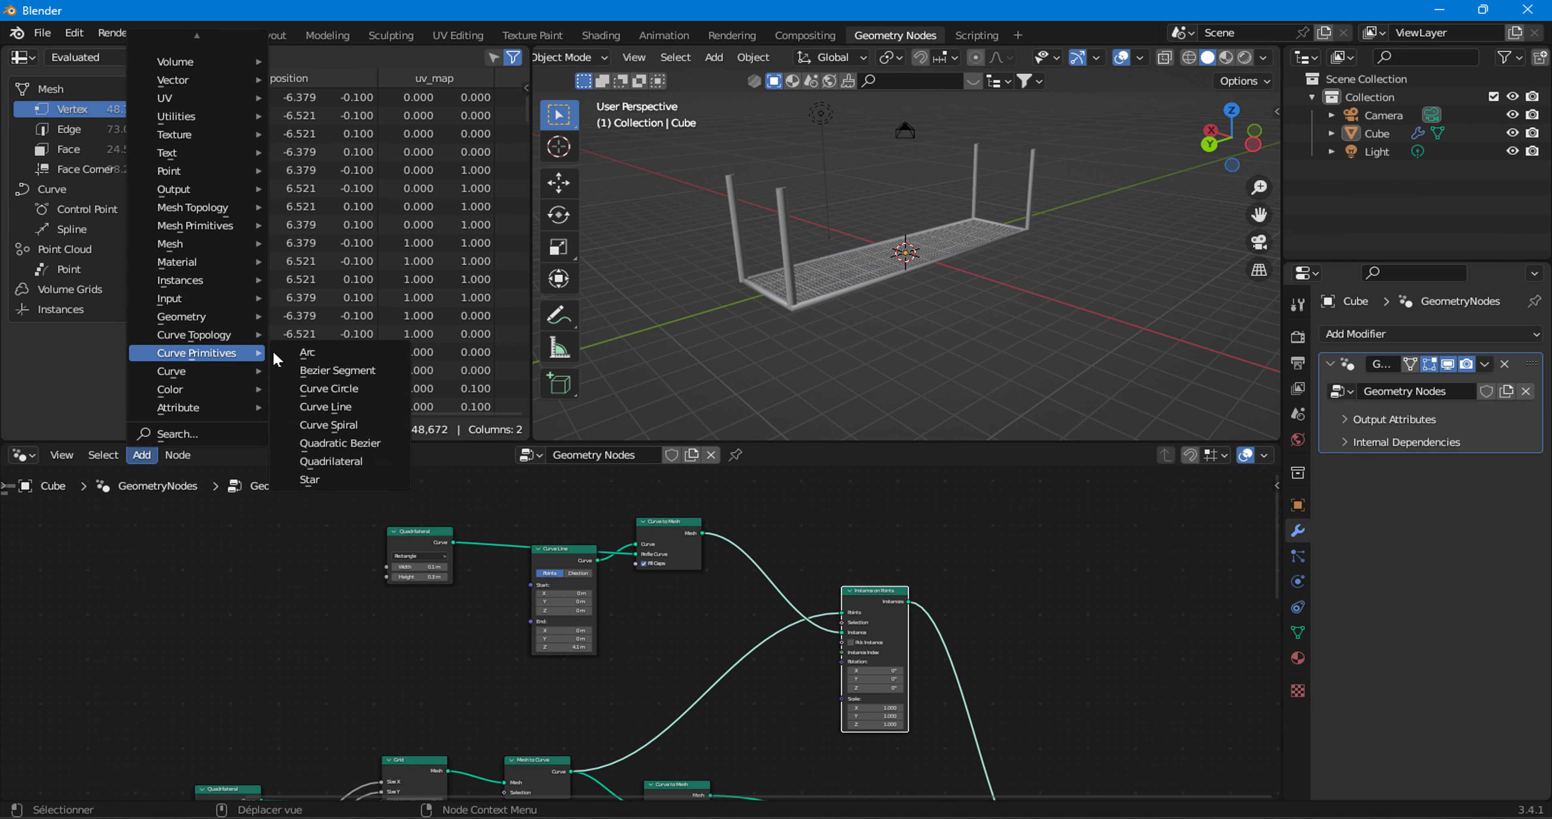
mouse_move(171, 371)
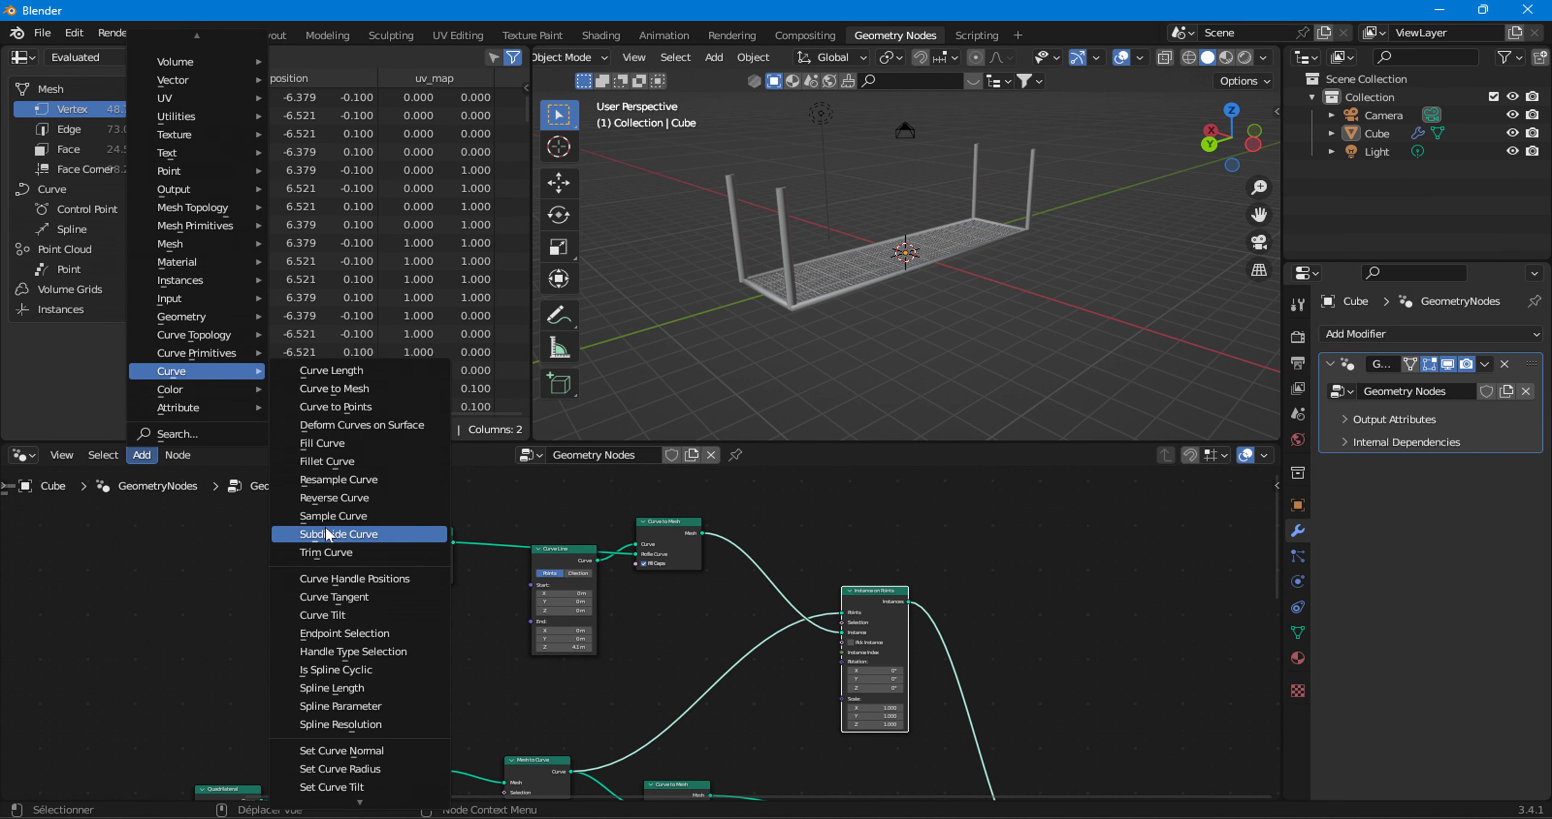
left_click(337, 479)
left_click(693, 639)
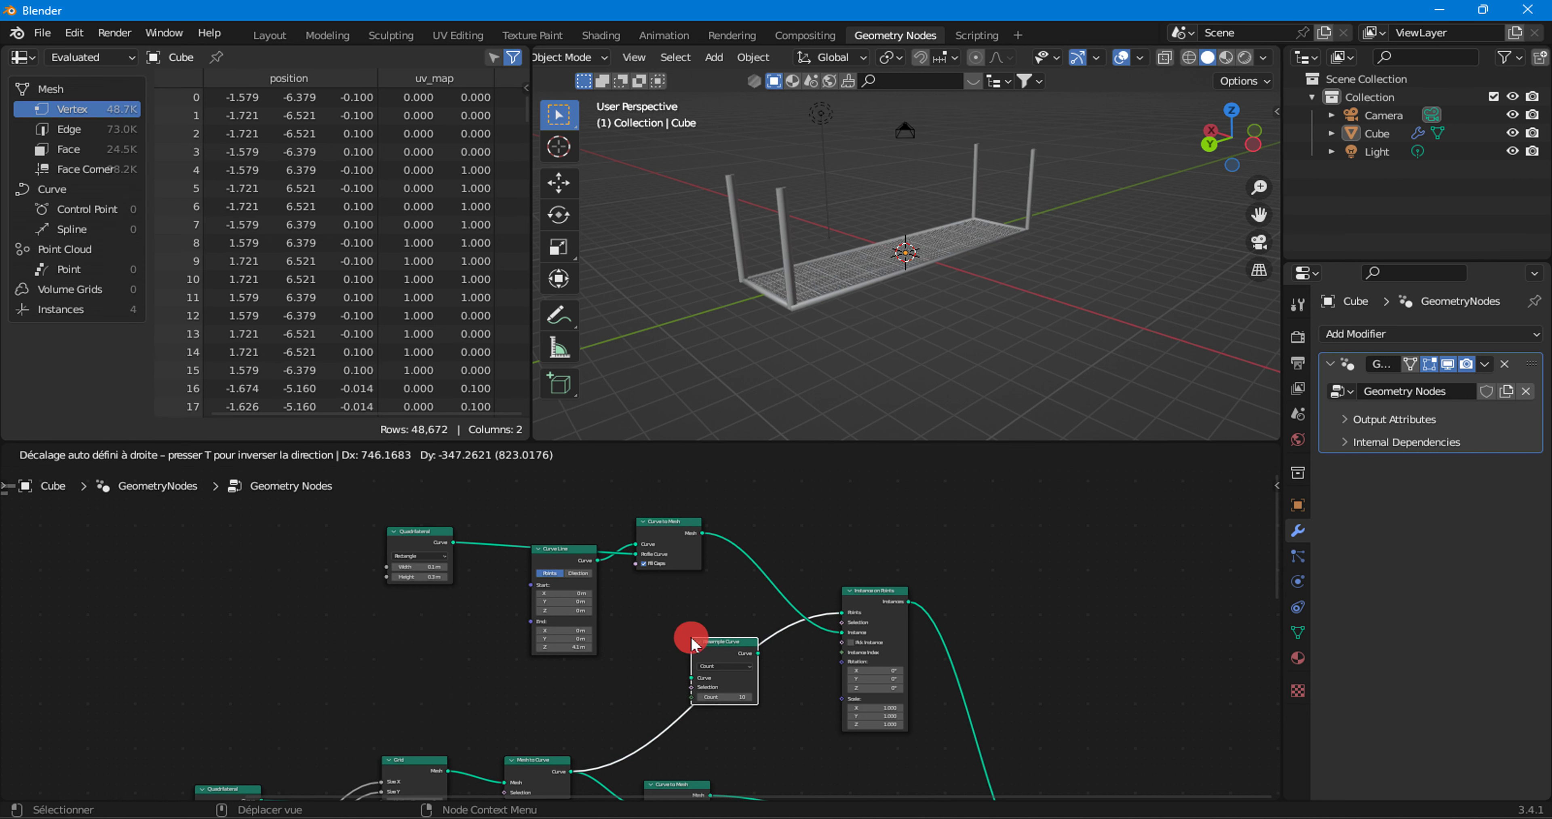
scroll(717, 701, "up", 2)
scroll(745, 728, "up", 2)
scroll(663, 632, "up", 1)
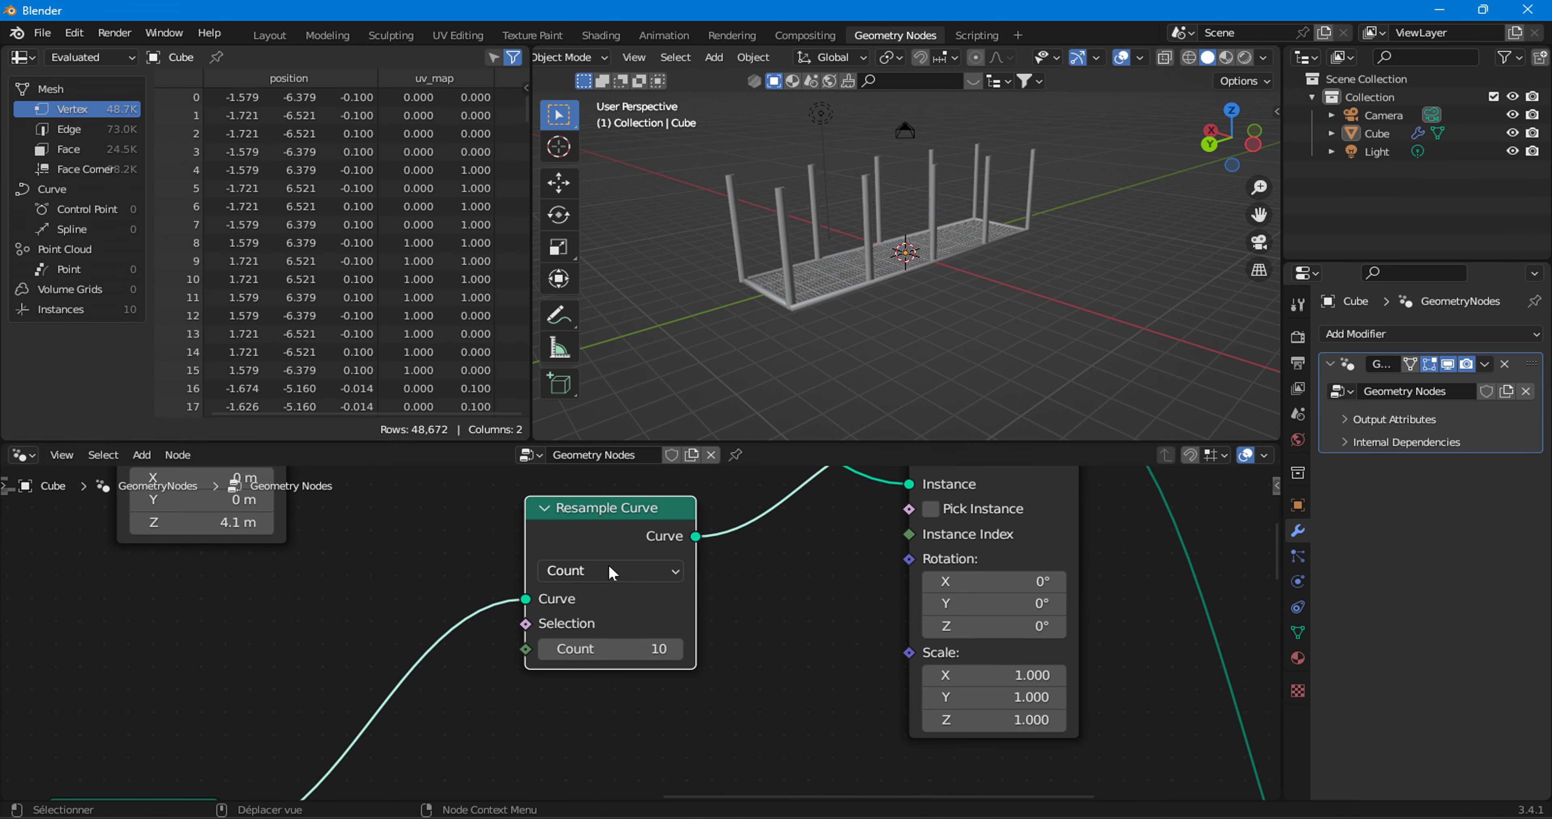
- Switch Resample Curve to Length mode at 4.3 m, spacing eight posts around the frame
left_click(609, 571)
left_click(601, 645)
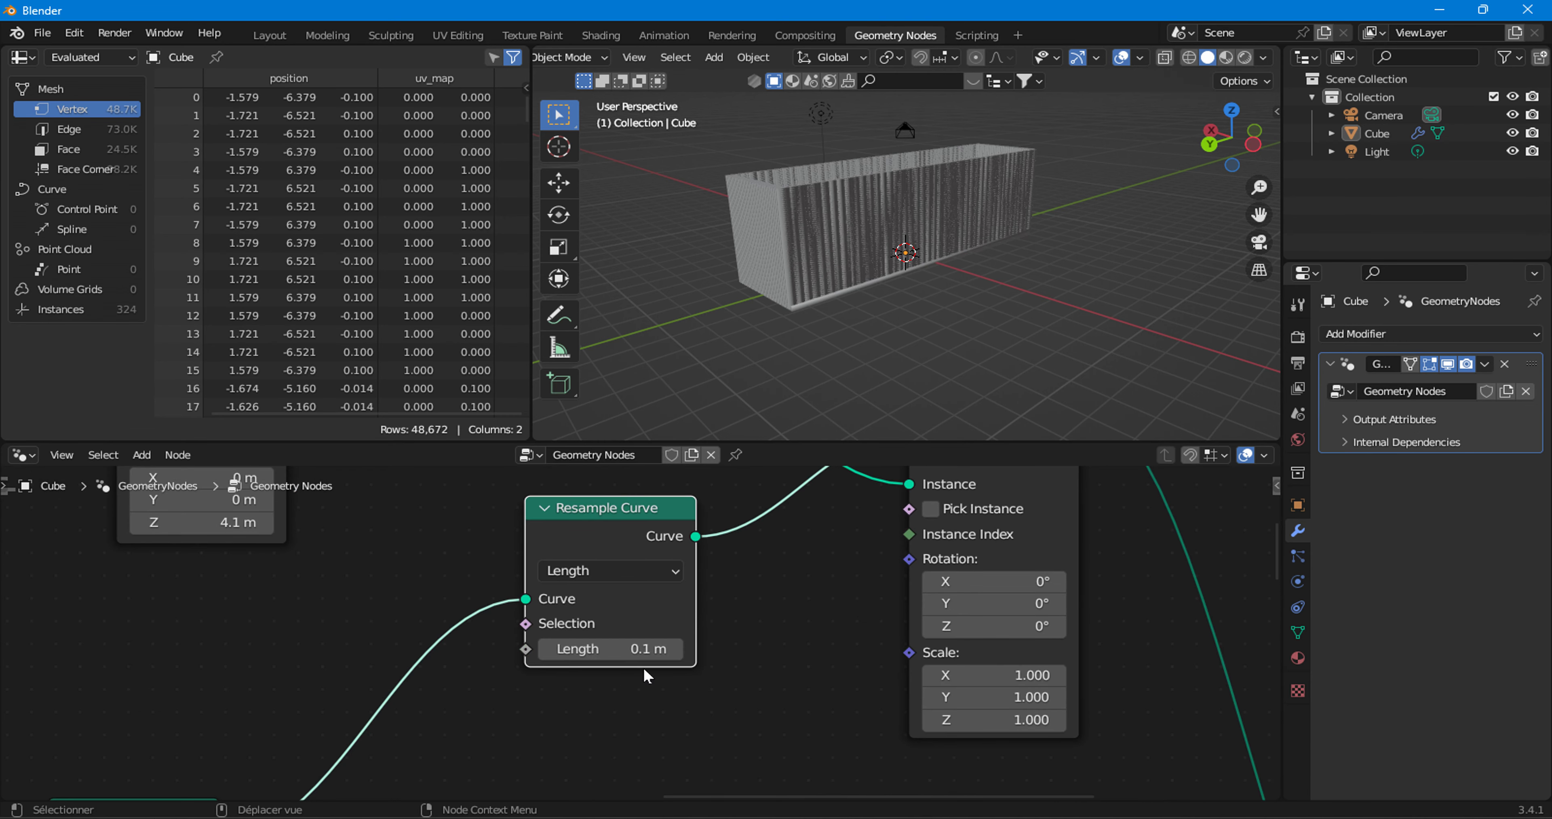
left_click_drag(631, 645, 723, 645)
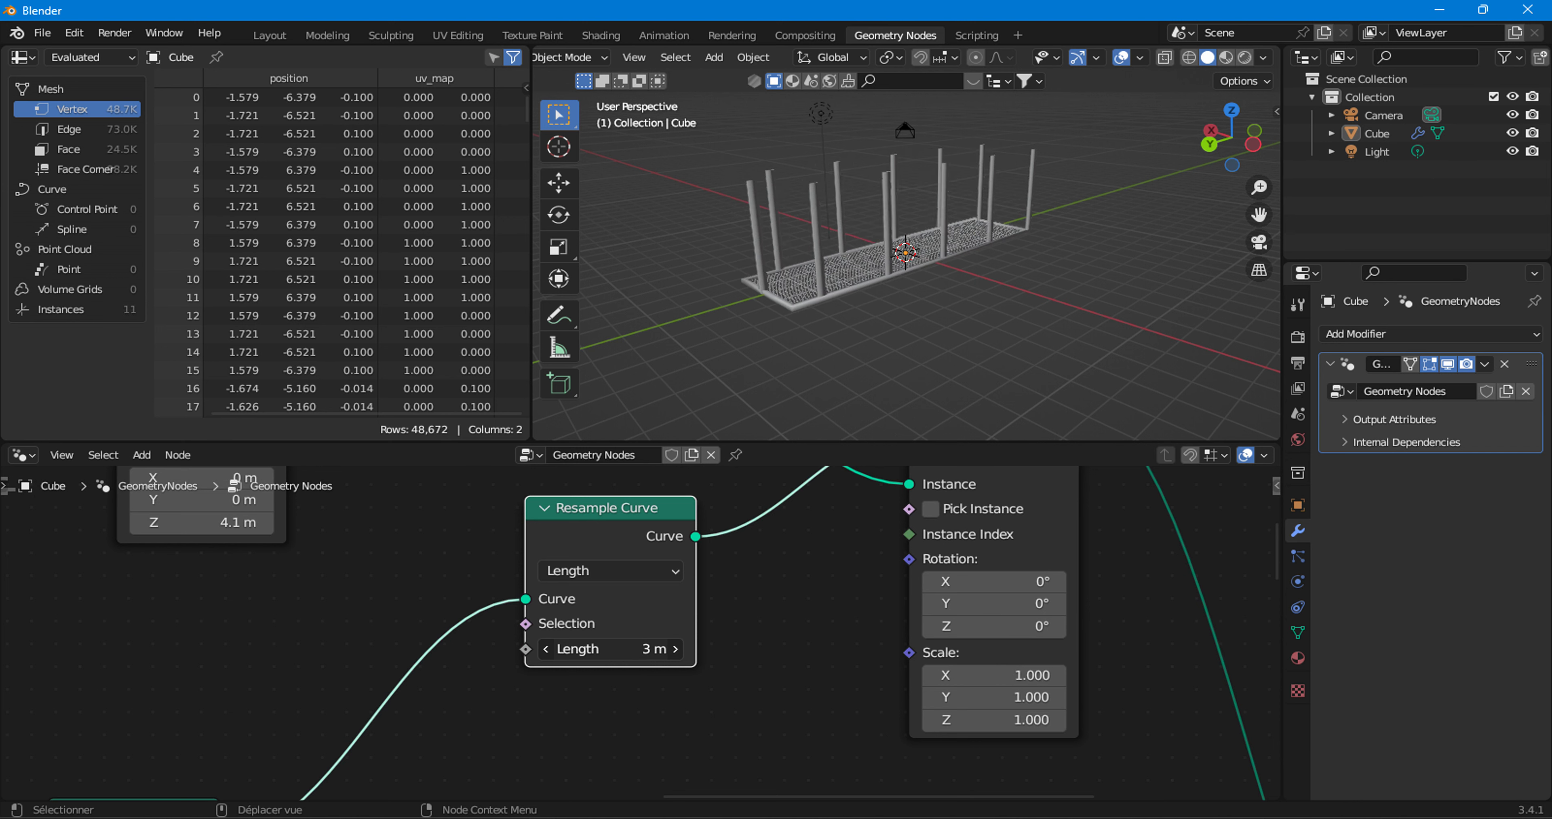
left_click_drag(623, 642, 675, 652)
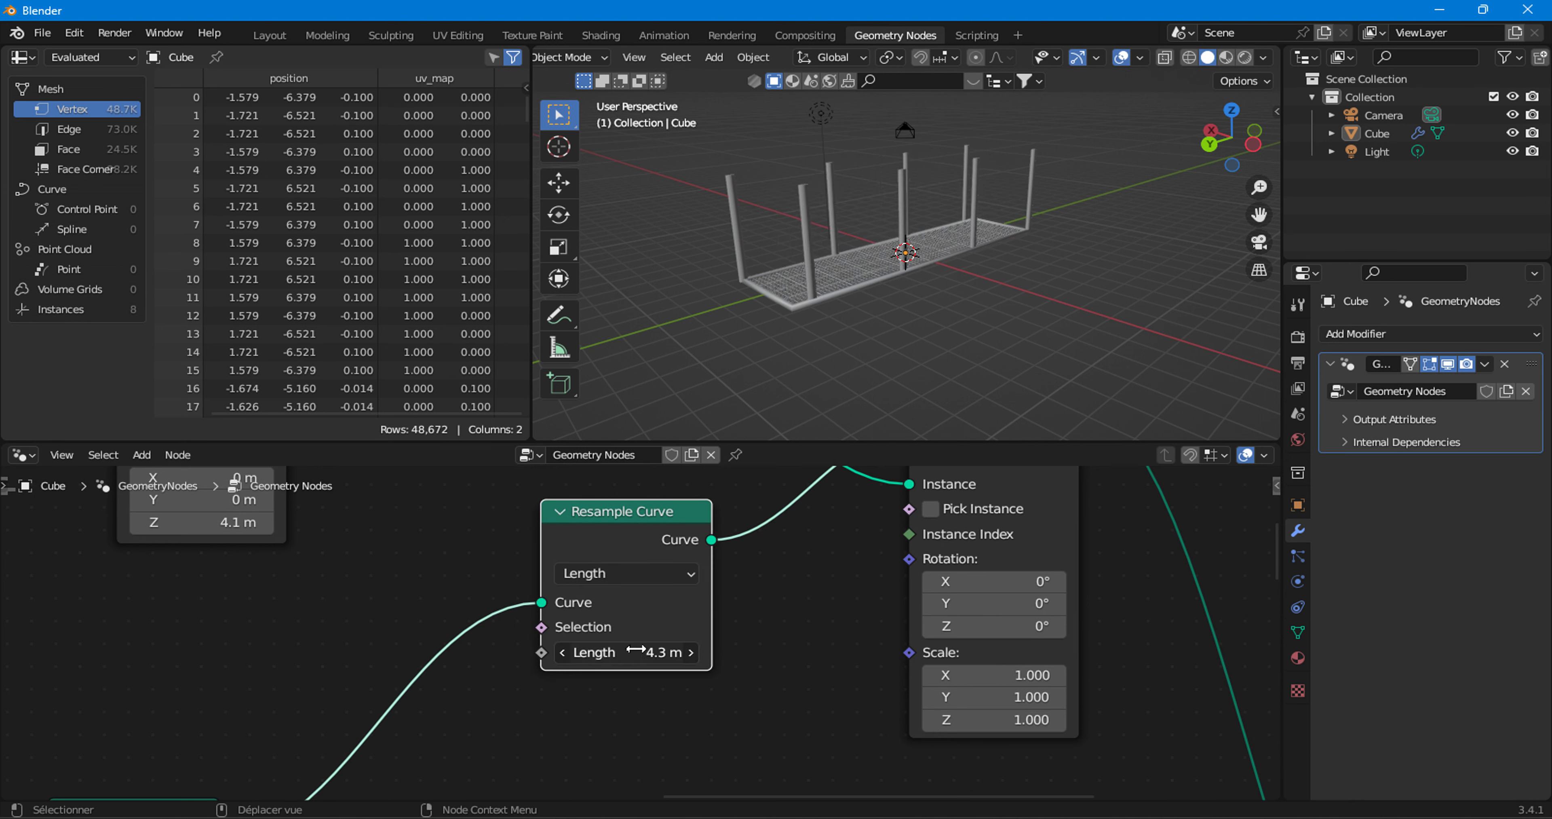
scroll(651, 388, "up", 4)
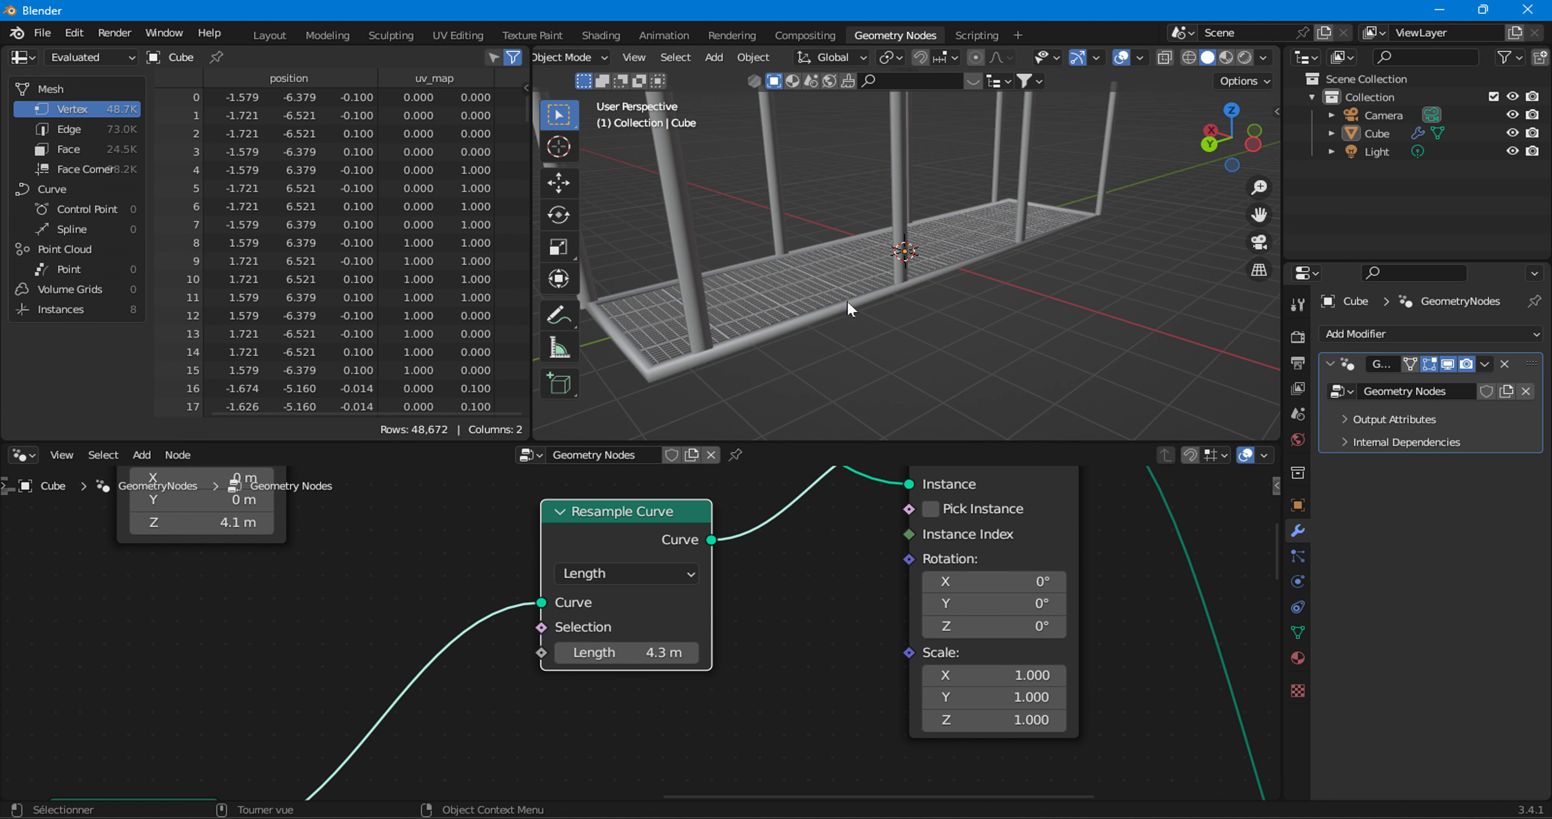
scroll(632, 609, "down", 3)
scroll(632, 609, "down", 2)
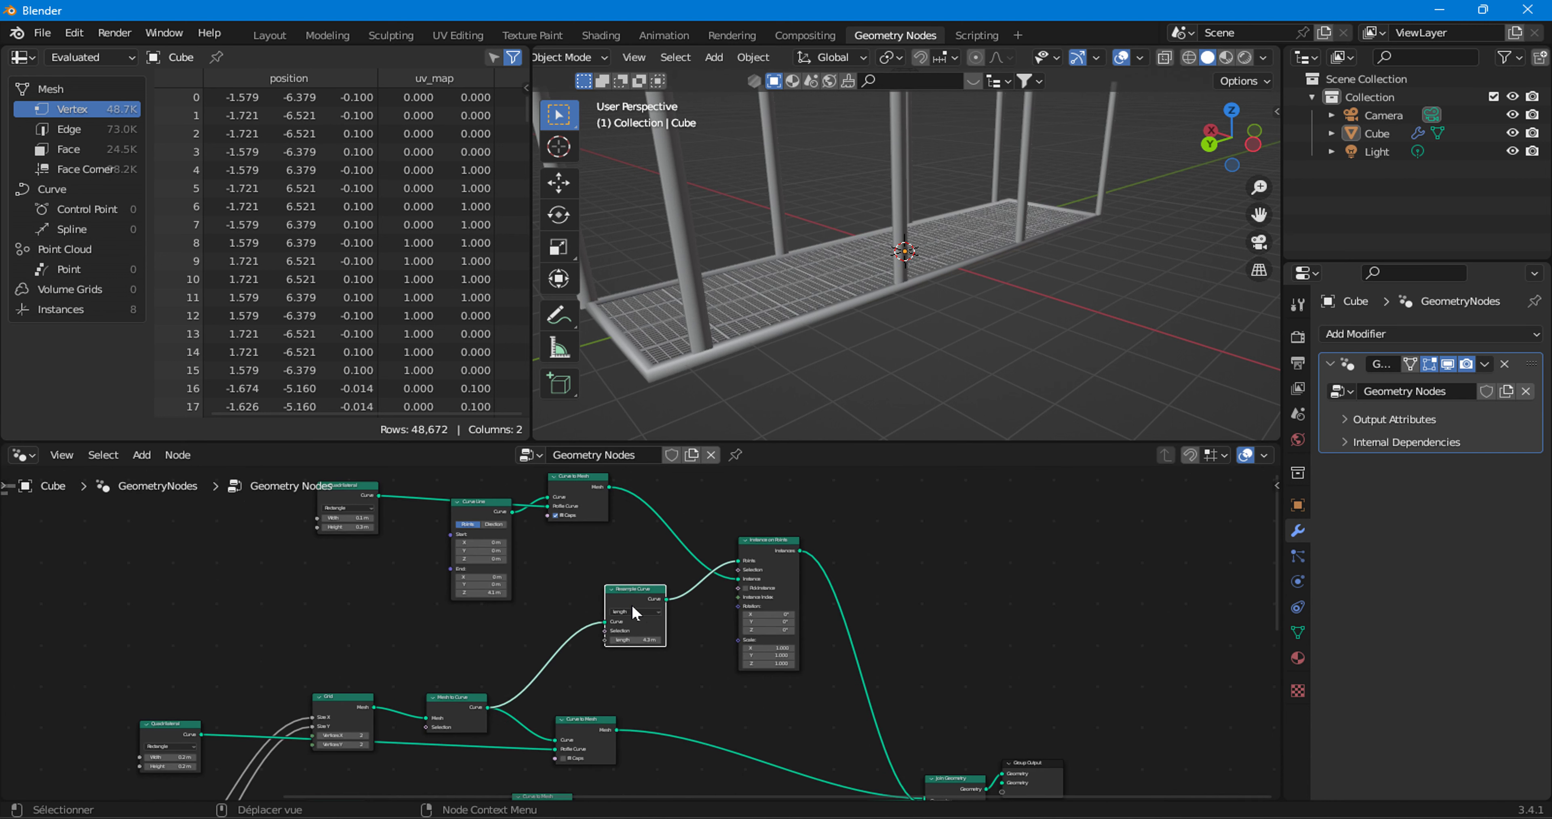
- Pull Resample Curve out of the post chain and duplicate the post node group below
left_click_drag(628, 609, 937, 577, "alt")
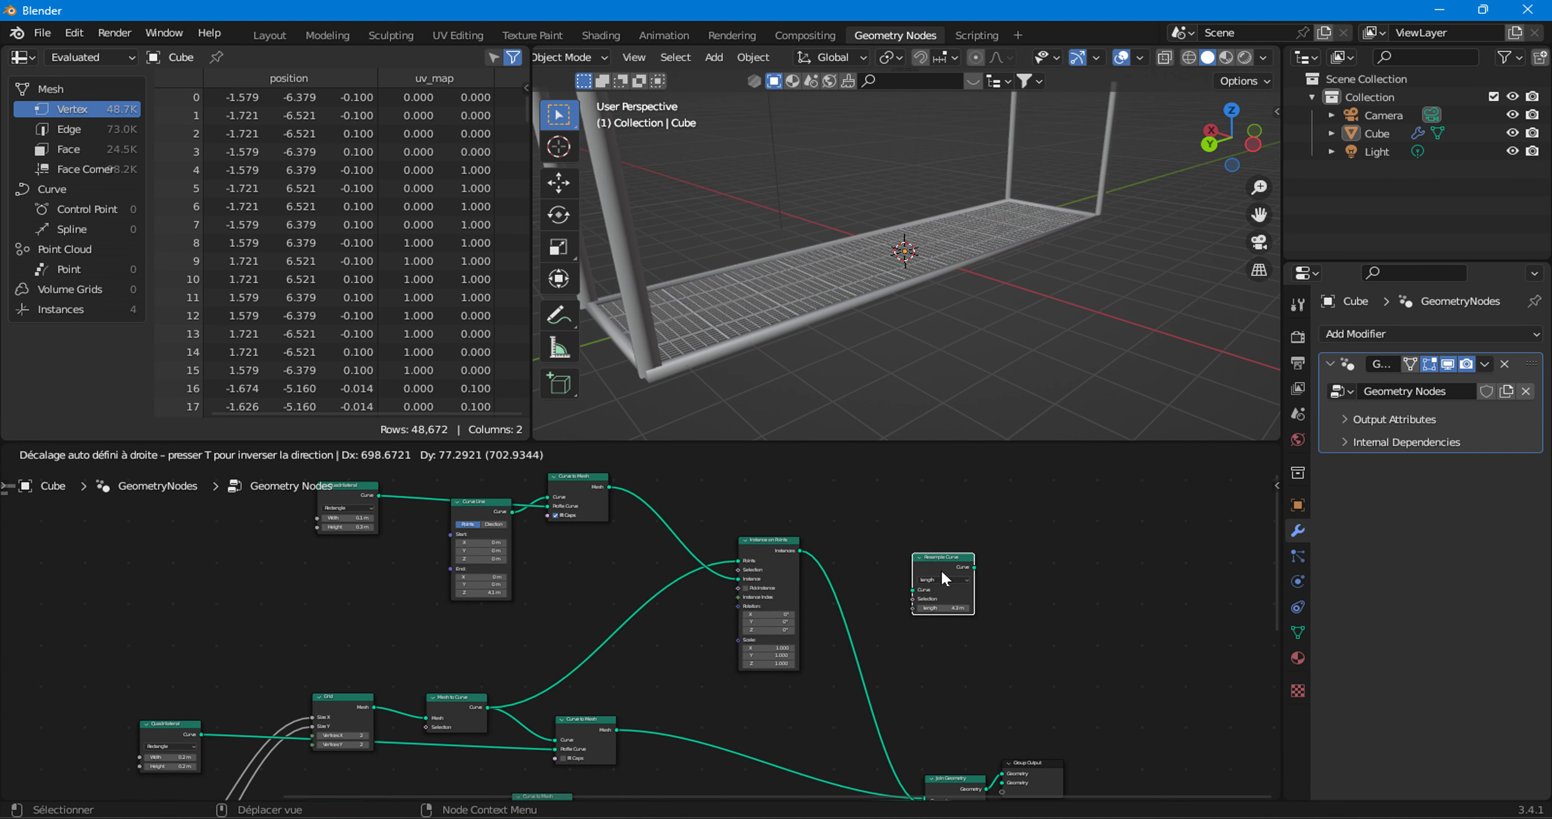
scroll(640, 633, "down", 2)
mouse_move(403, 498)
left_mouse_down()
mouse_move(735, 604)
mouse_move(736, 475)
mouse_move(680, 630)
left_mouse_up()
scroll(676, 631, "down", 1)
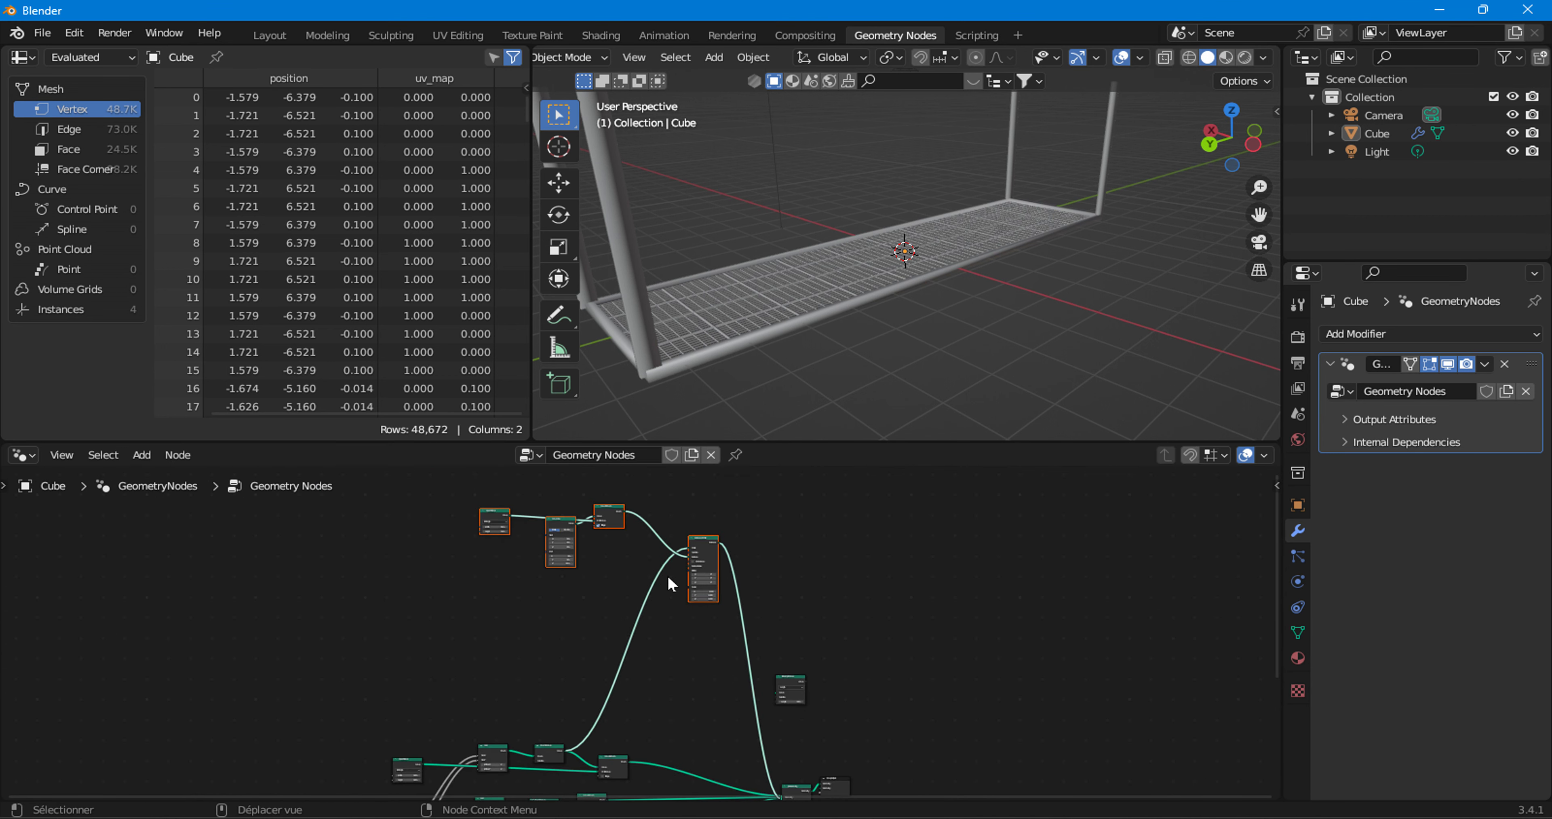
left_click_drag(677, 548, 662, 671)
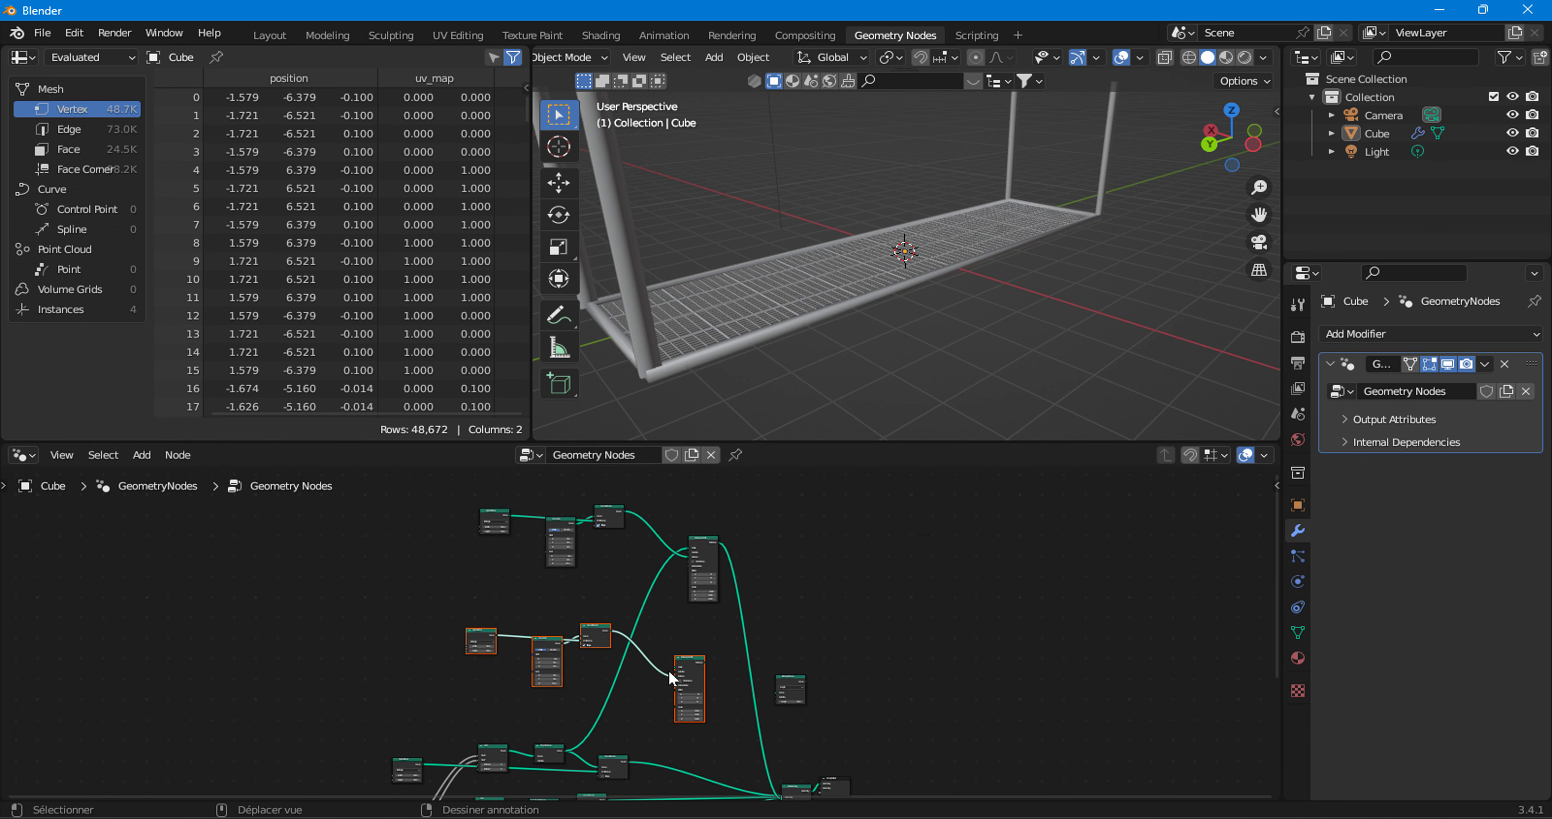
middle_click_drag(662, 671, 657, 602)
- Link the copied post group from Mesh to Curve into Join Geometry
scroll(639, 625, "up", 3)
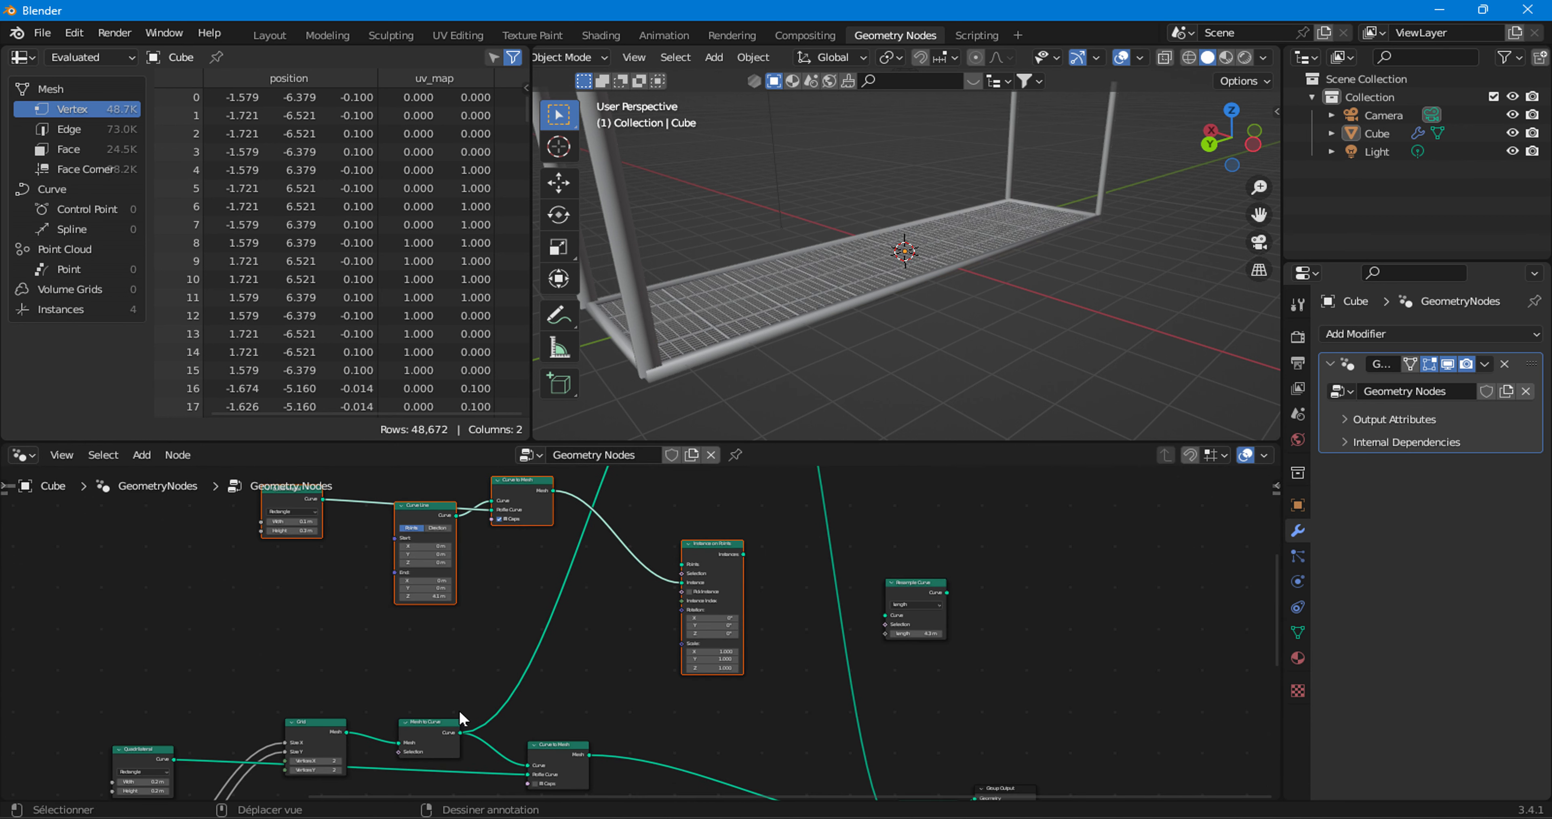
left_click_drag(459, 732, 681, 564)
scroll(661, 588, "up", 2)
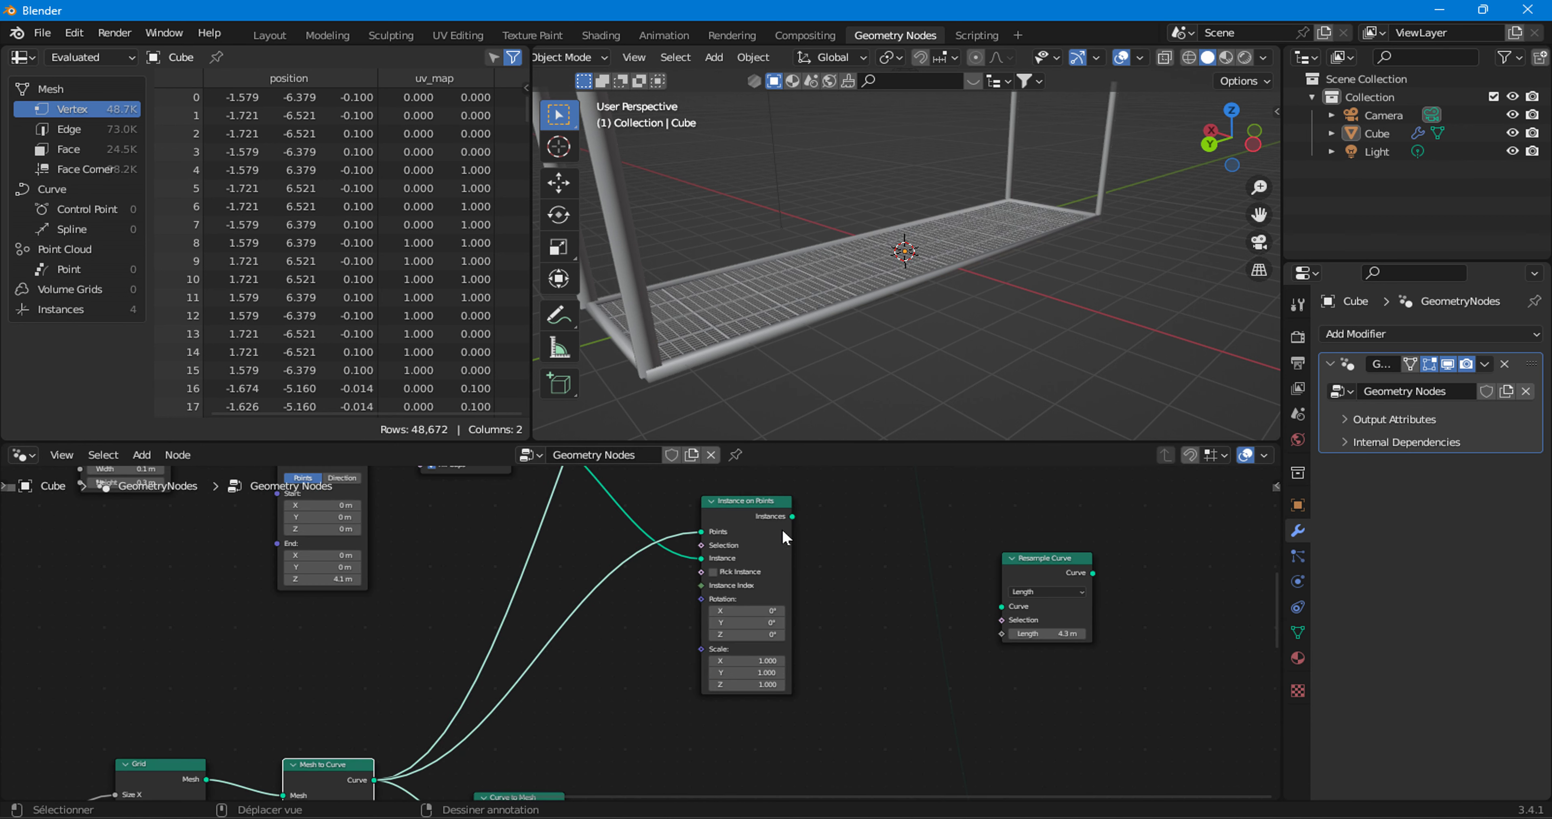
left_click_drag(793, 516, 1015, 681)
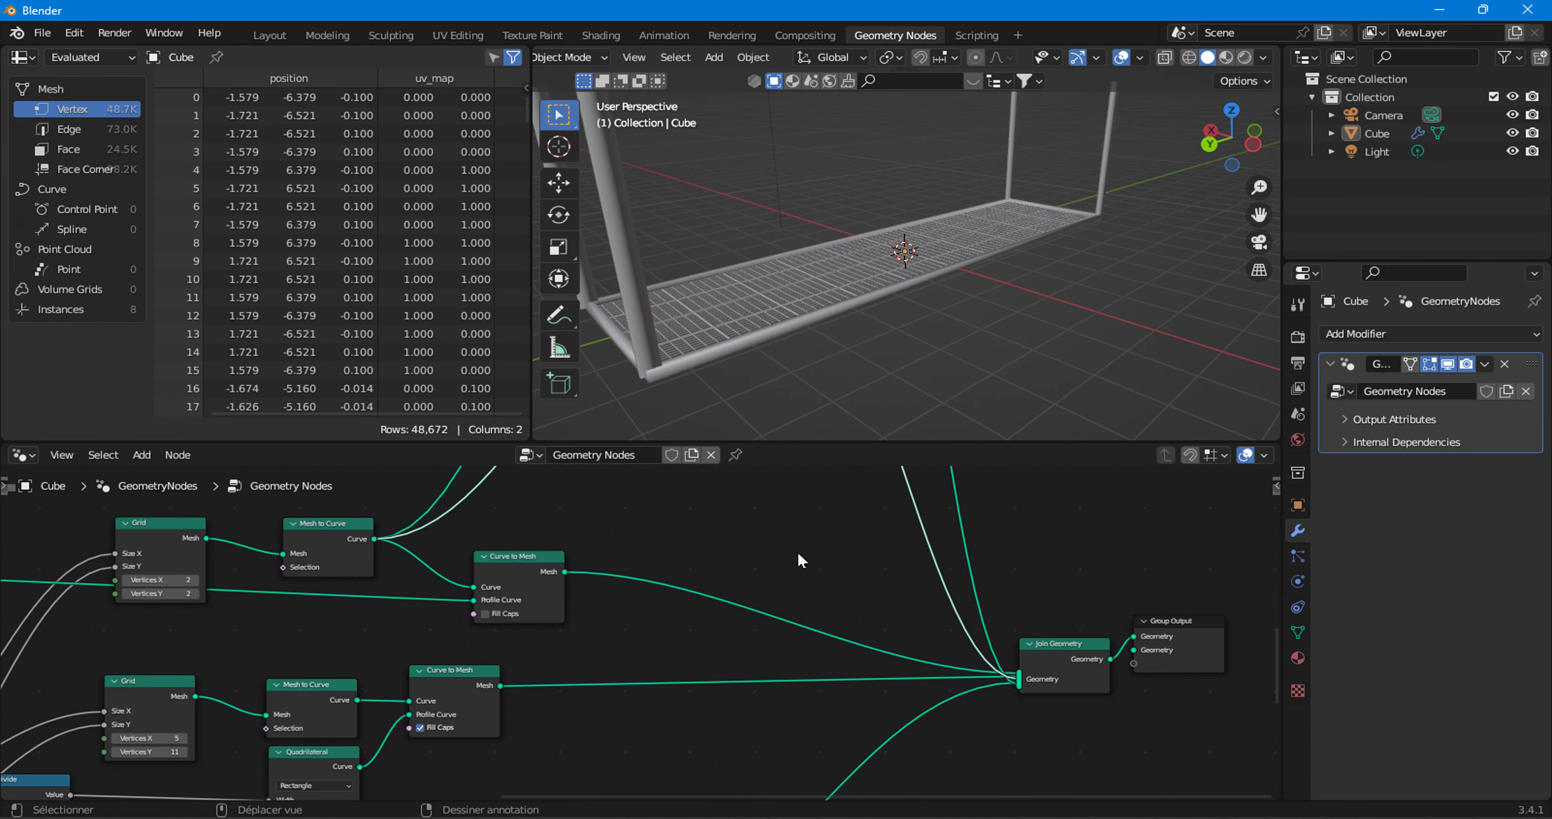
middle_click_drag(804, 557, 741, 513)
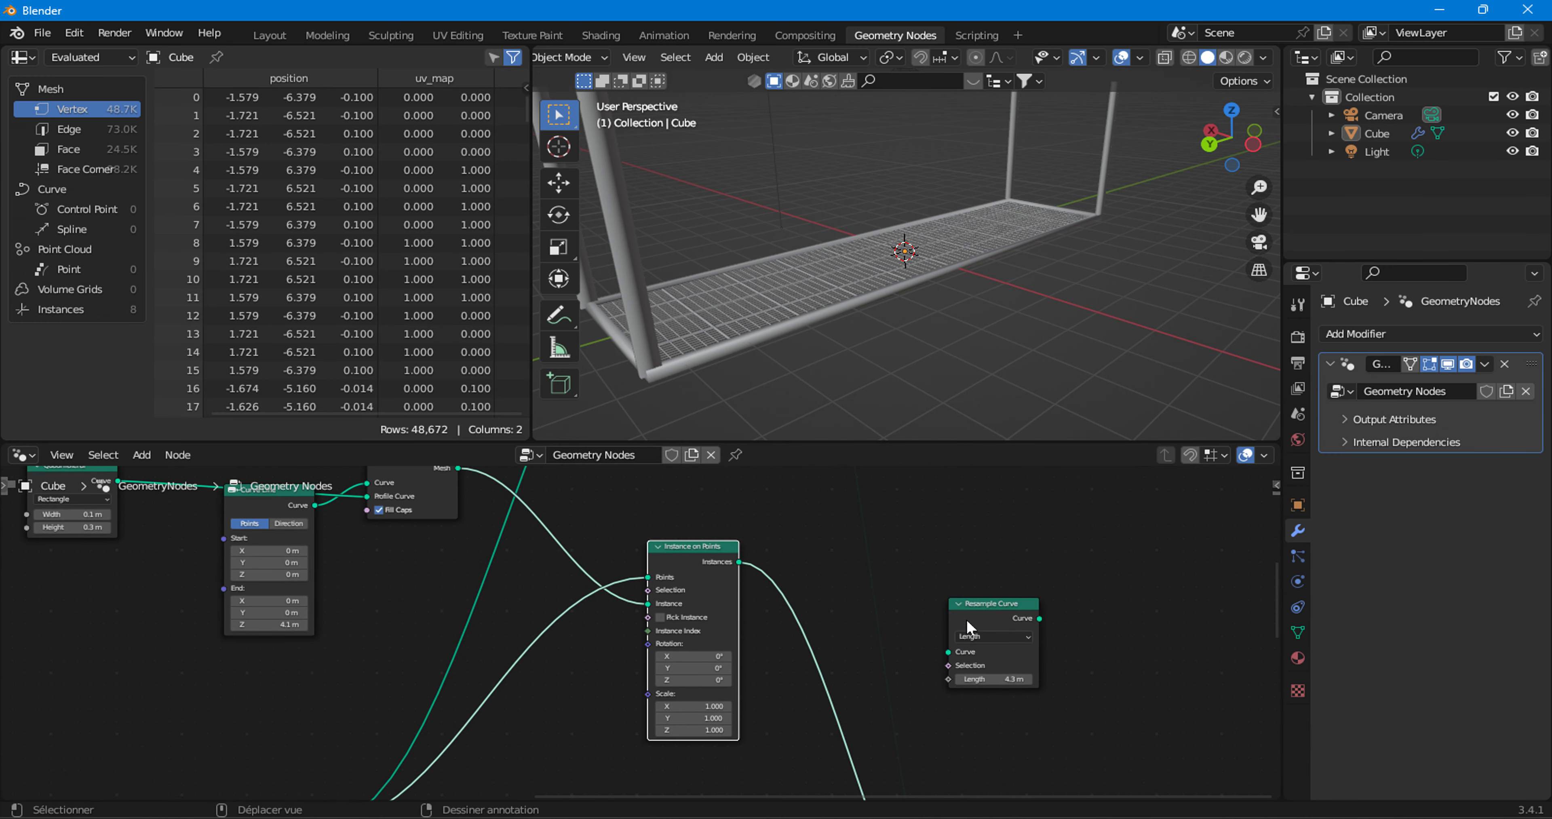
- Reinsert Resample Curve before the copied instancer, giving twelve posts along the frame
scroll(967, 620, "down", 2)
middle_click_drag(977, 649, 900, 654)
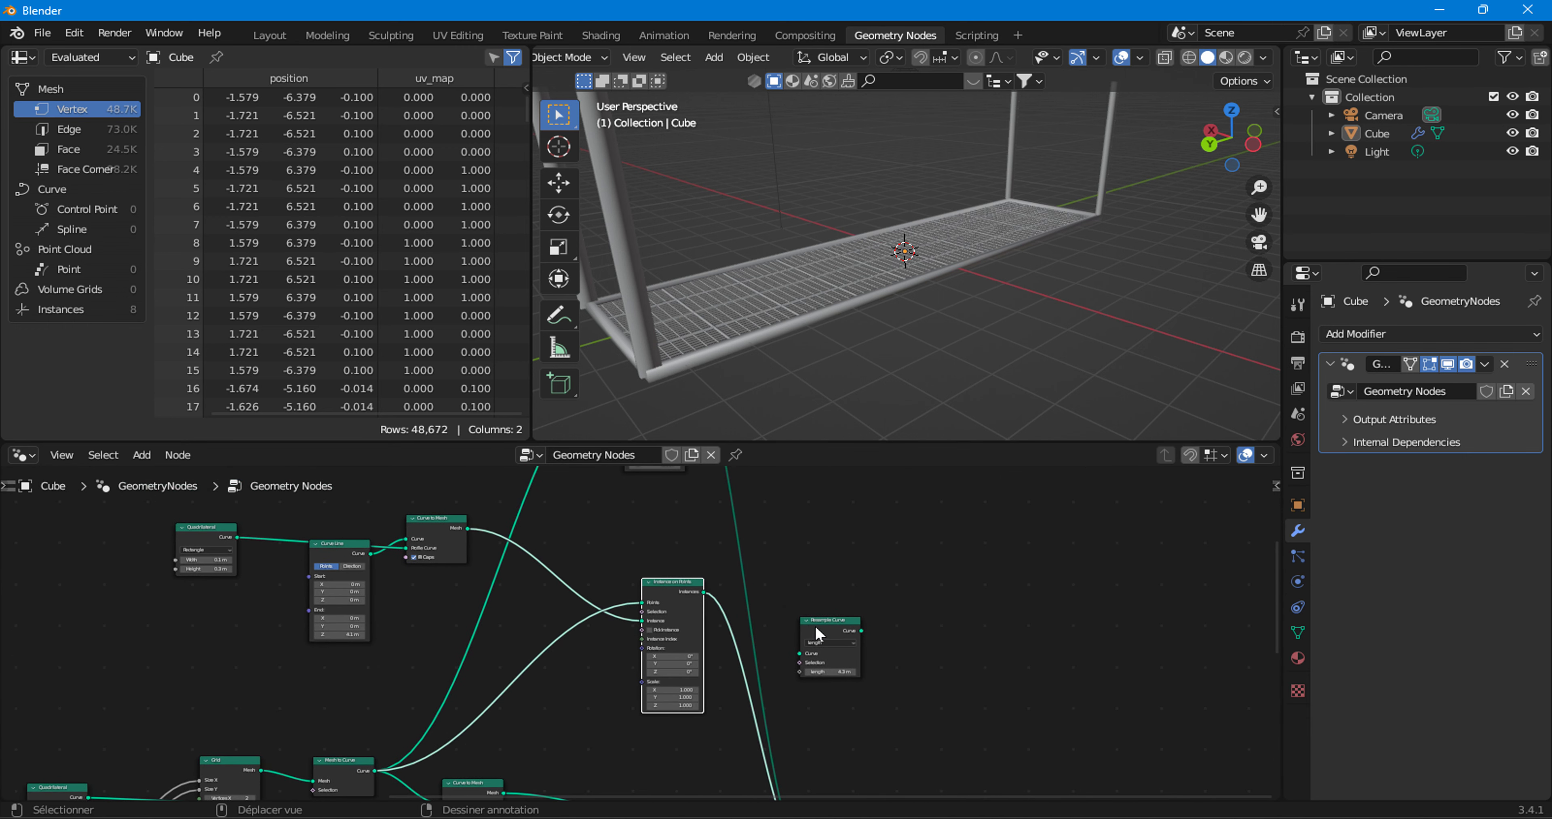
left_click_drag(808, 631, 542, 647)
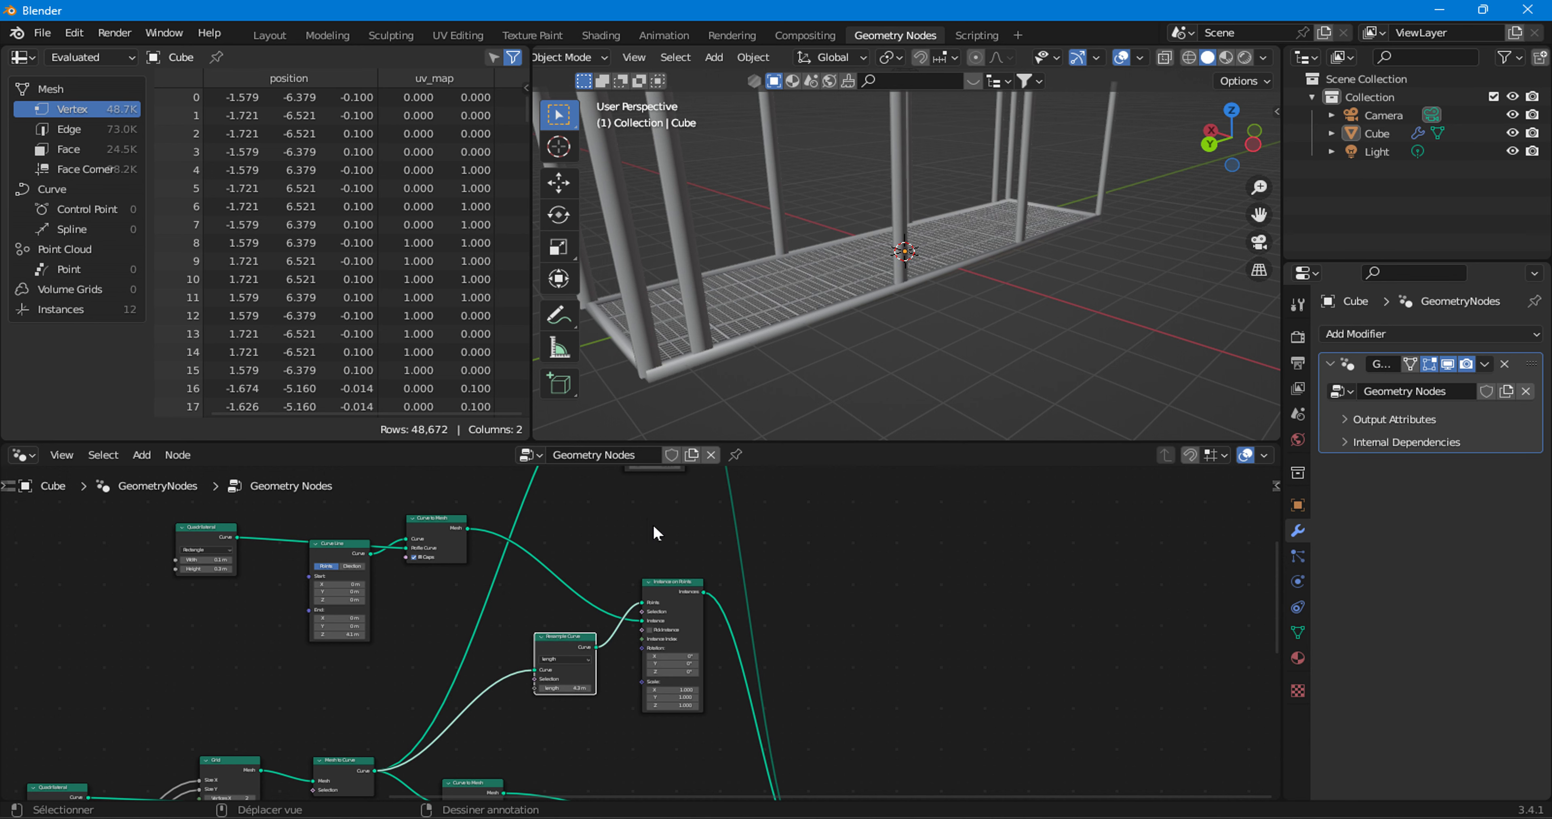
scroll(903, 253, "down", 5)
middle_click_drag(891, 301, 846, 256)
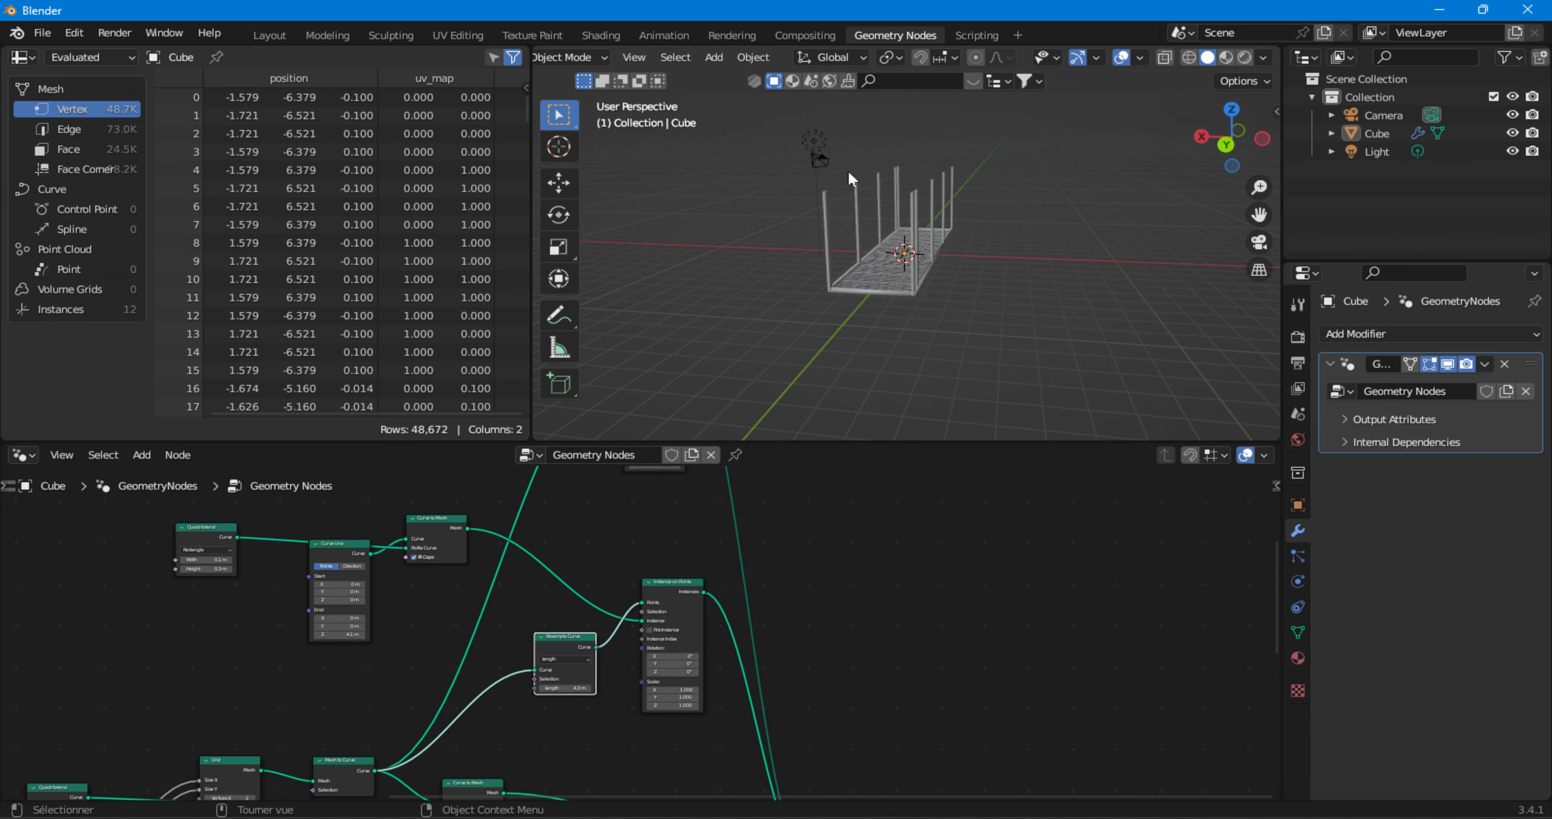
- Select the upper post node groups in the node tree
middle_click_drag(364, 628, 680, 570)
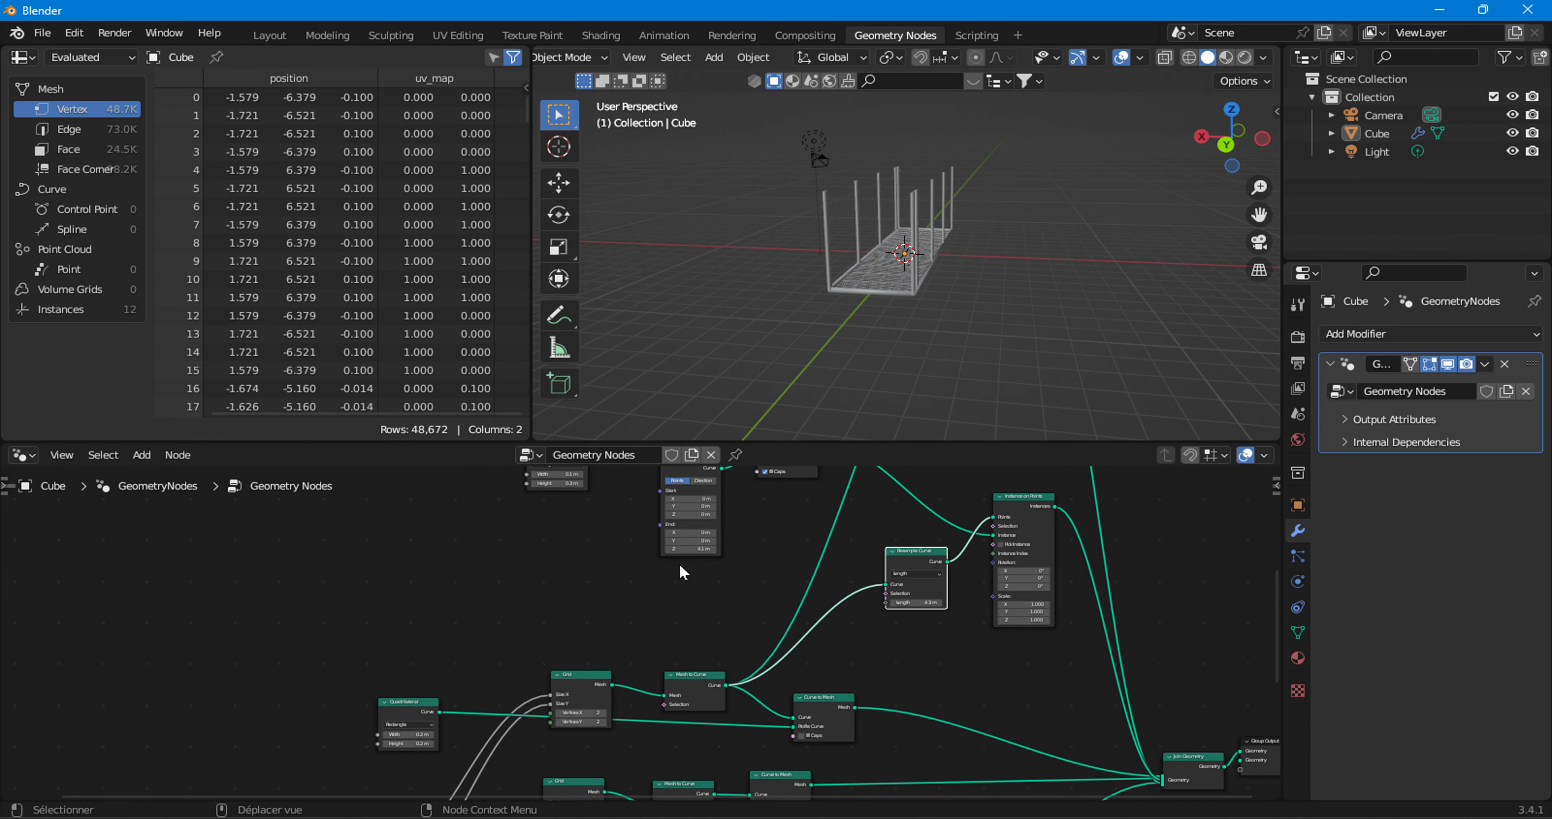
scroll(680, 570, "down", 1)
scroll(680, 570, "down", 1)
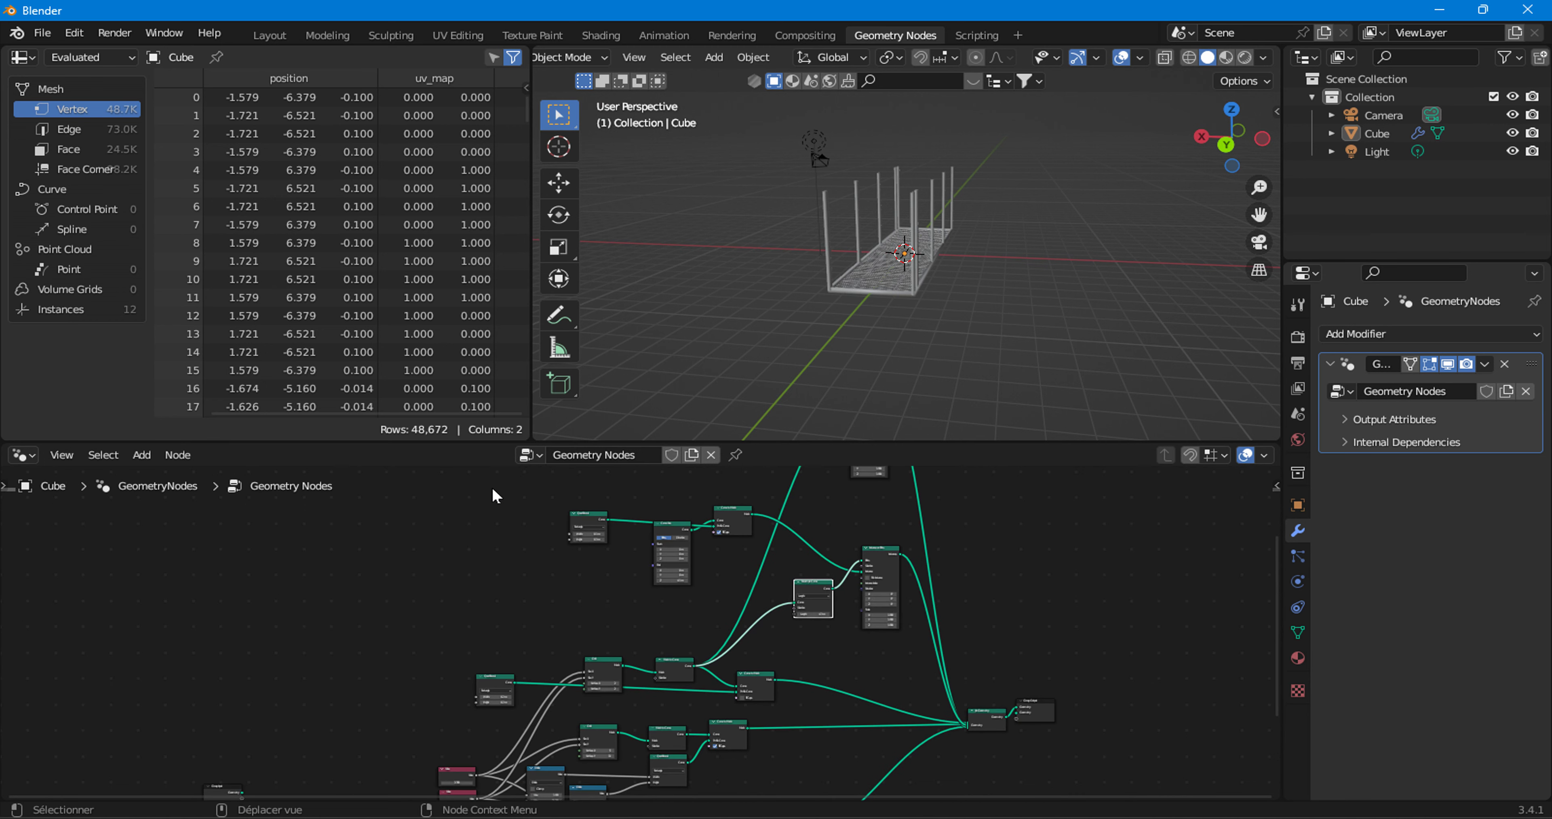
scroll(495, 495, "down", 2)
middle_click_drag(517, 486, 565, 598)
mouse_move(517, 501)
left_mouse_down()
mouse_move(903, 720)
mouse_move(903, 707)
left_mouse_up()
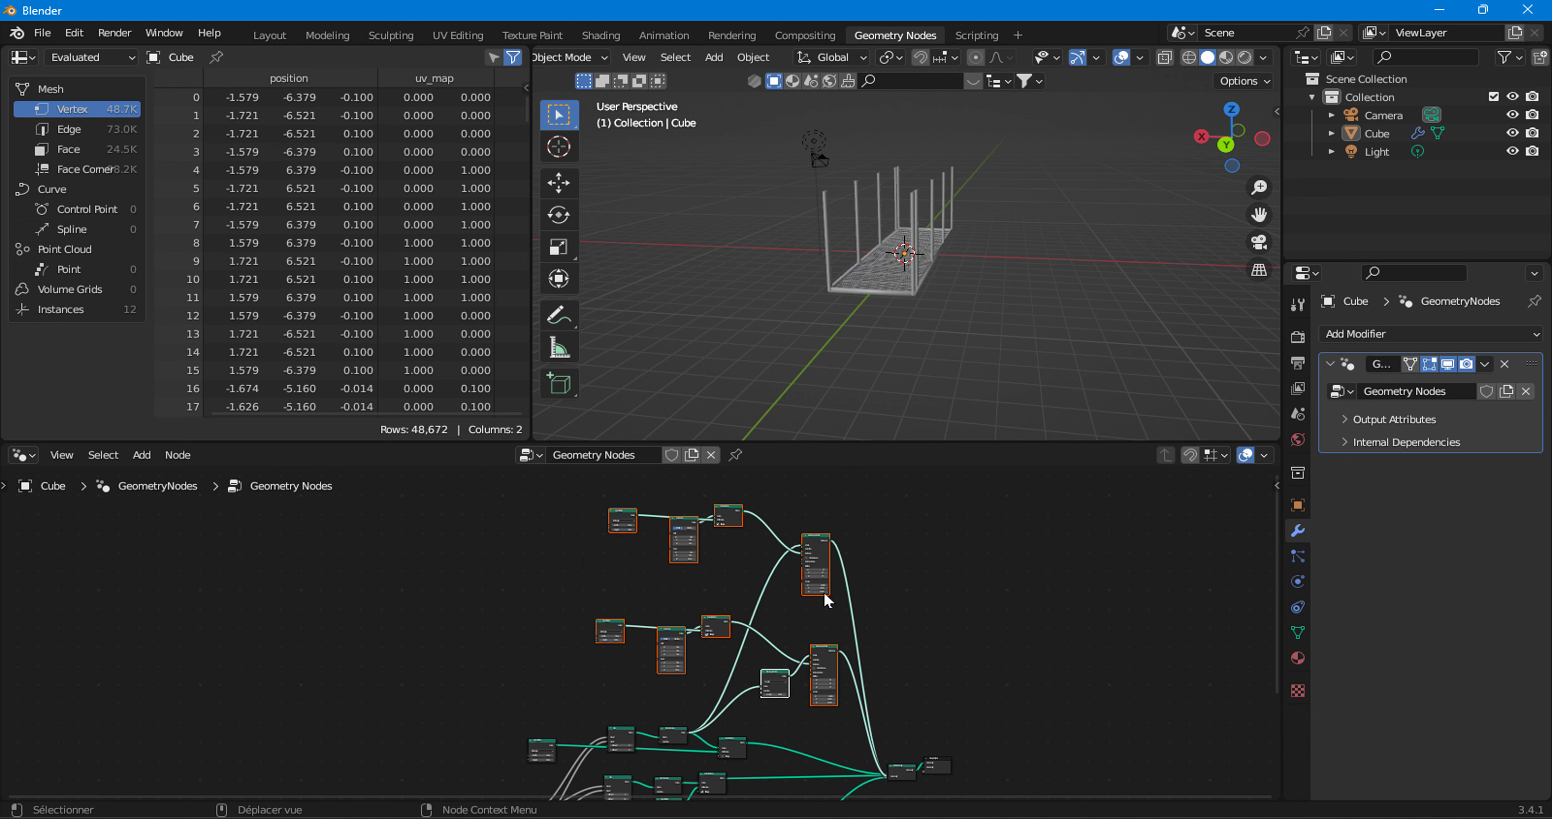
left_click(133, 458)
mouse_move(182, 317)
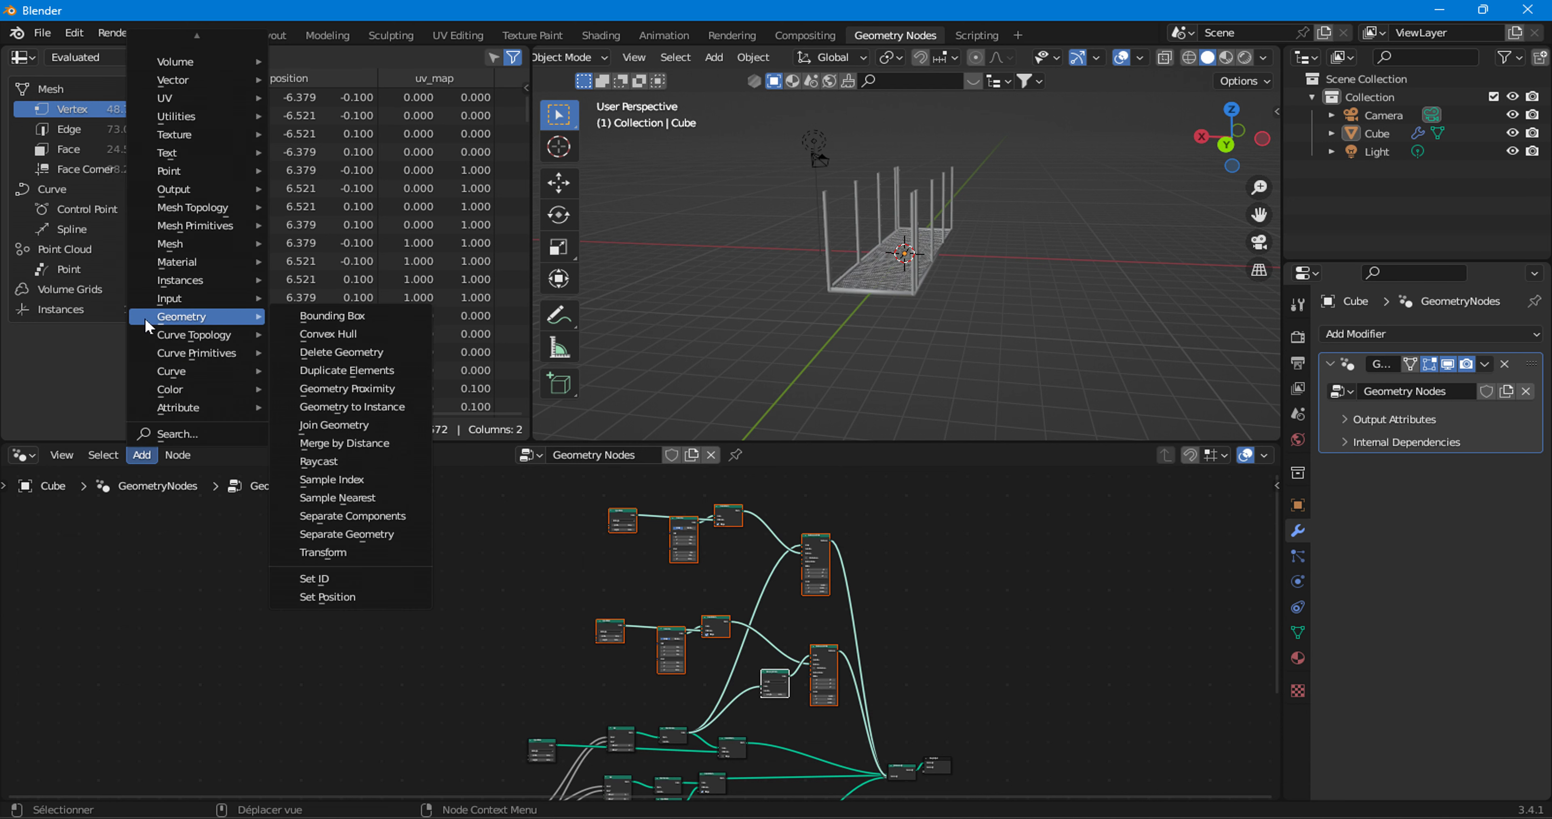
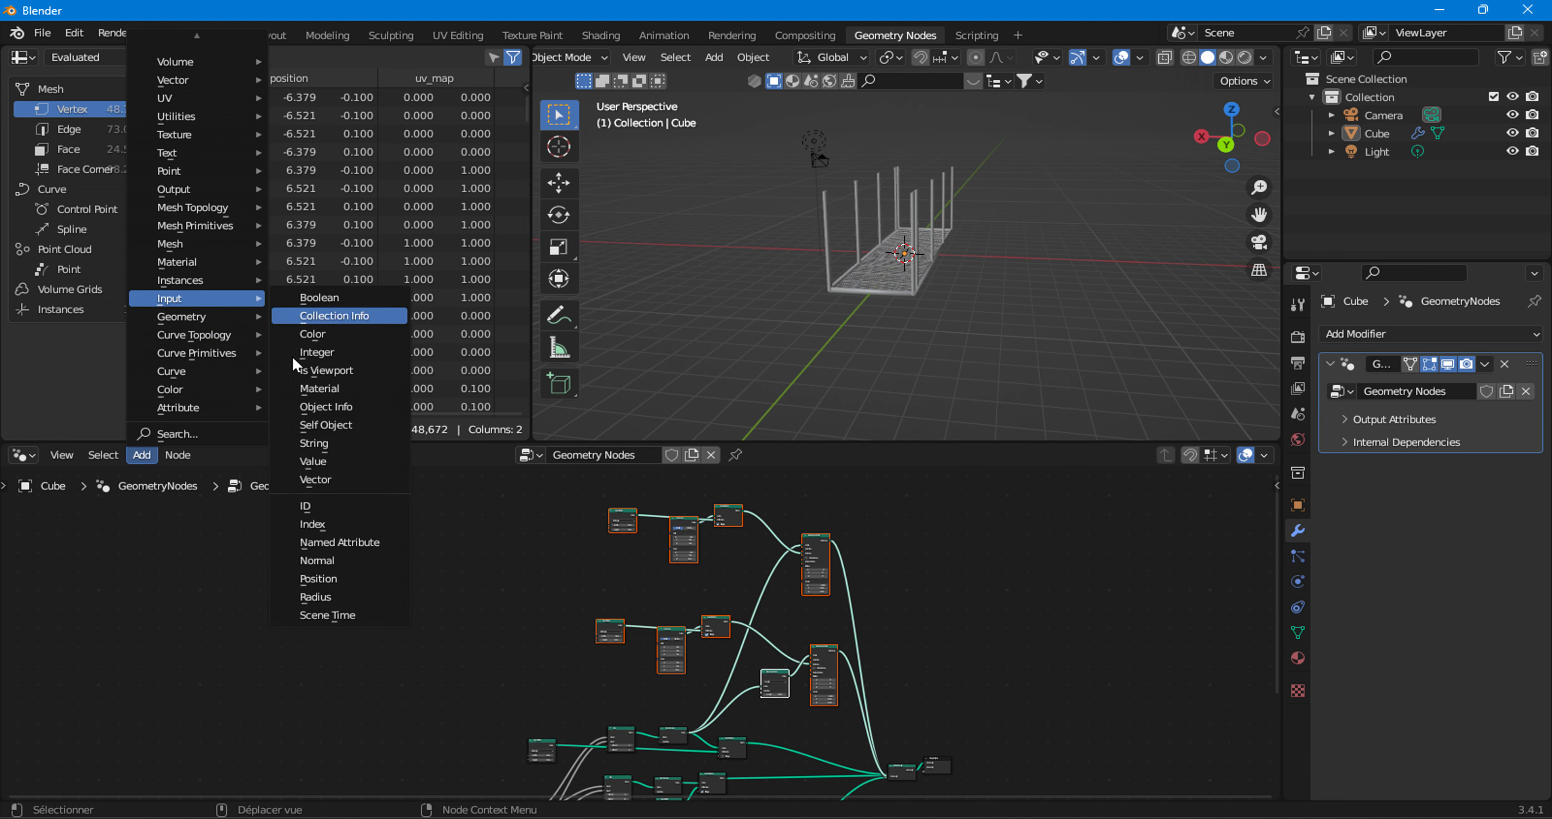
- Add a Value node and duplicate it twice into a stacked column of three
left_click(325, 461)
left_click(515, 544)
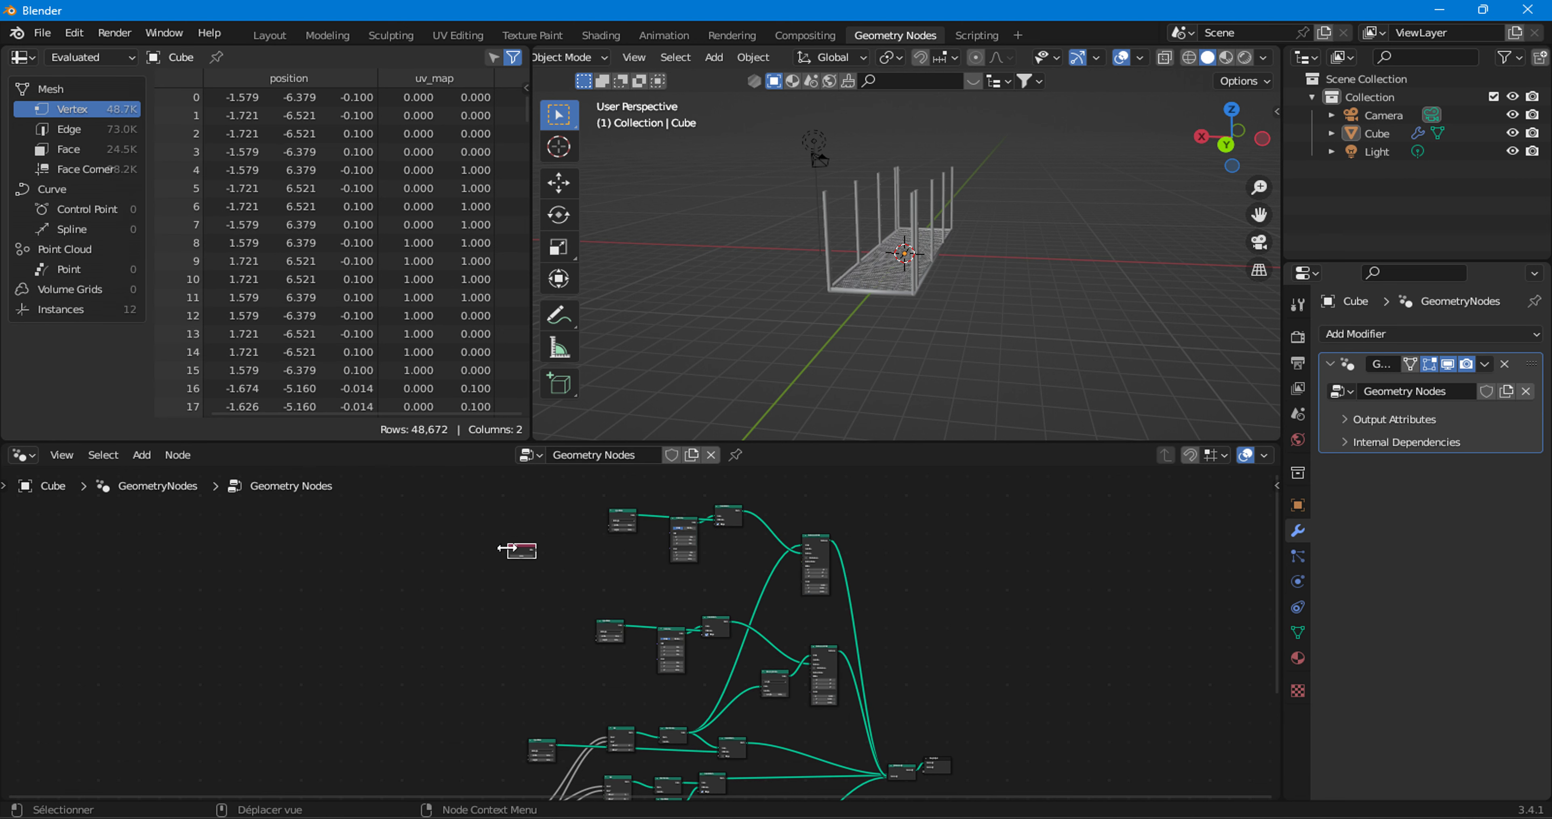
scroll(513, 546, "up", 2)
scroll(582, 620, "up", 1)
scroll(582, 620, "up", 1)
scroll(544, 577, "up", 1)
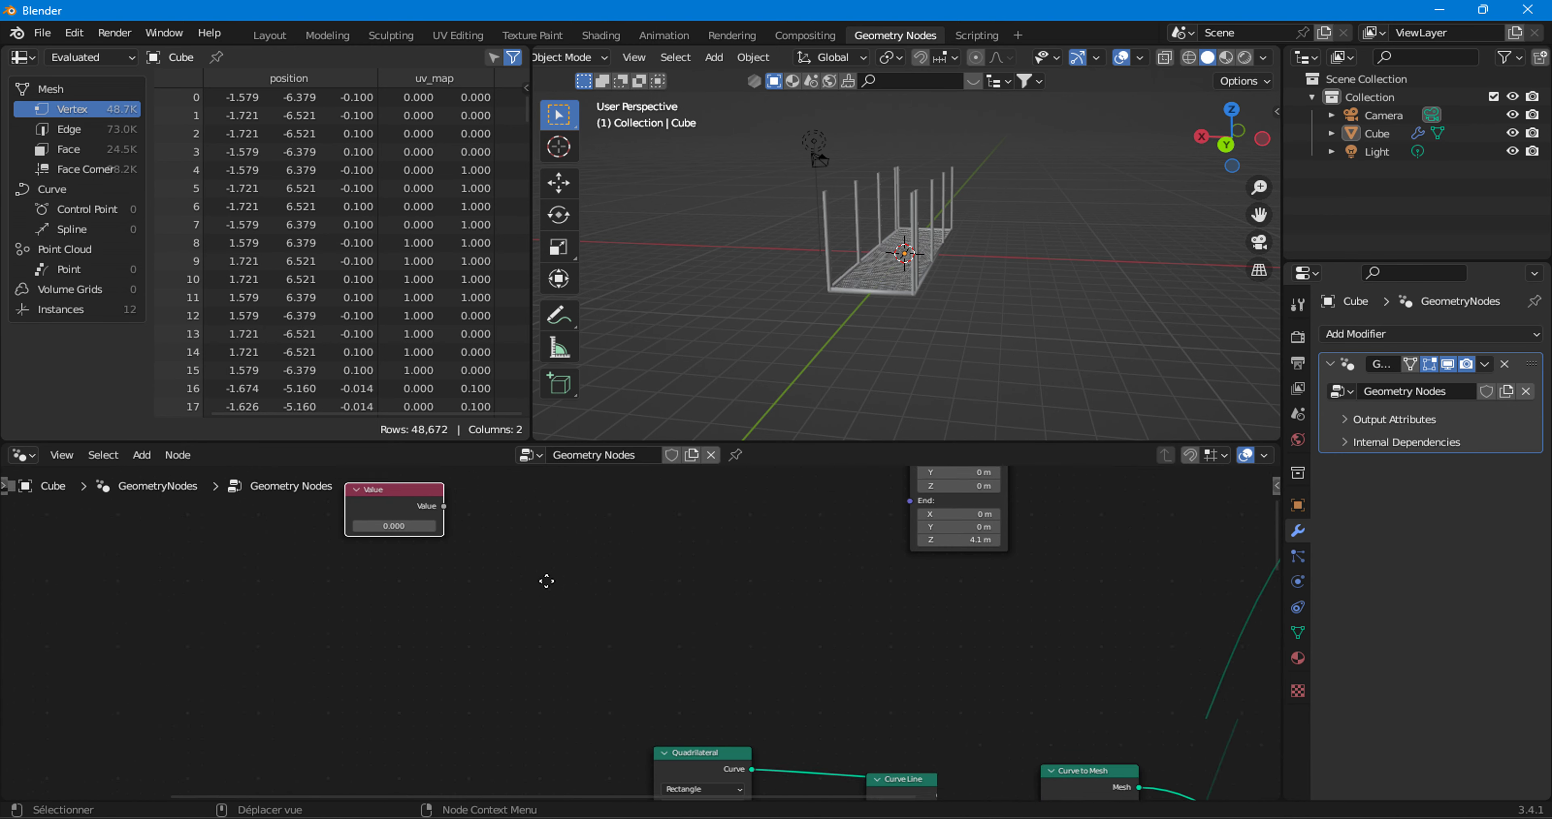
scroll(560, 588, "up", 1)
scroll(655, 638, "up", 1)
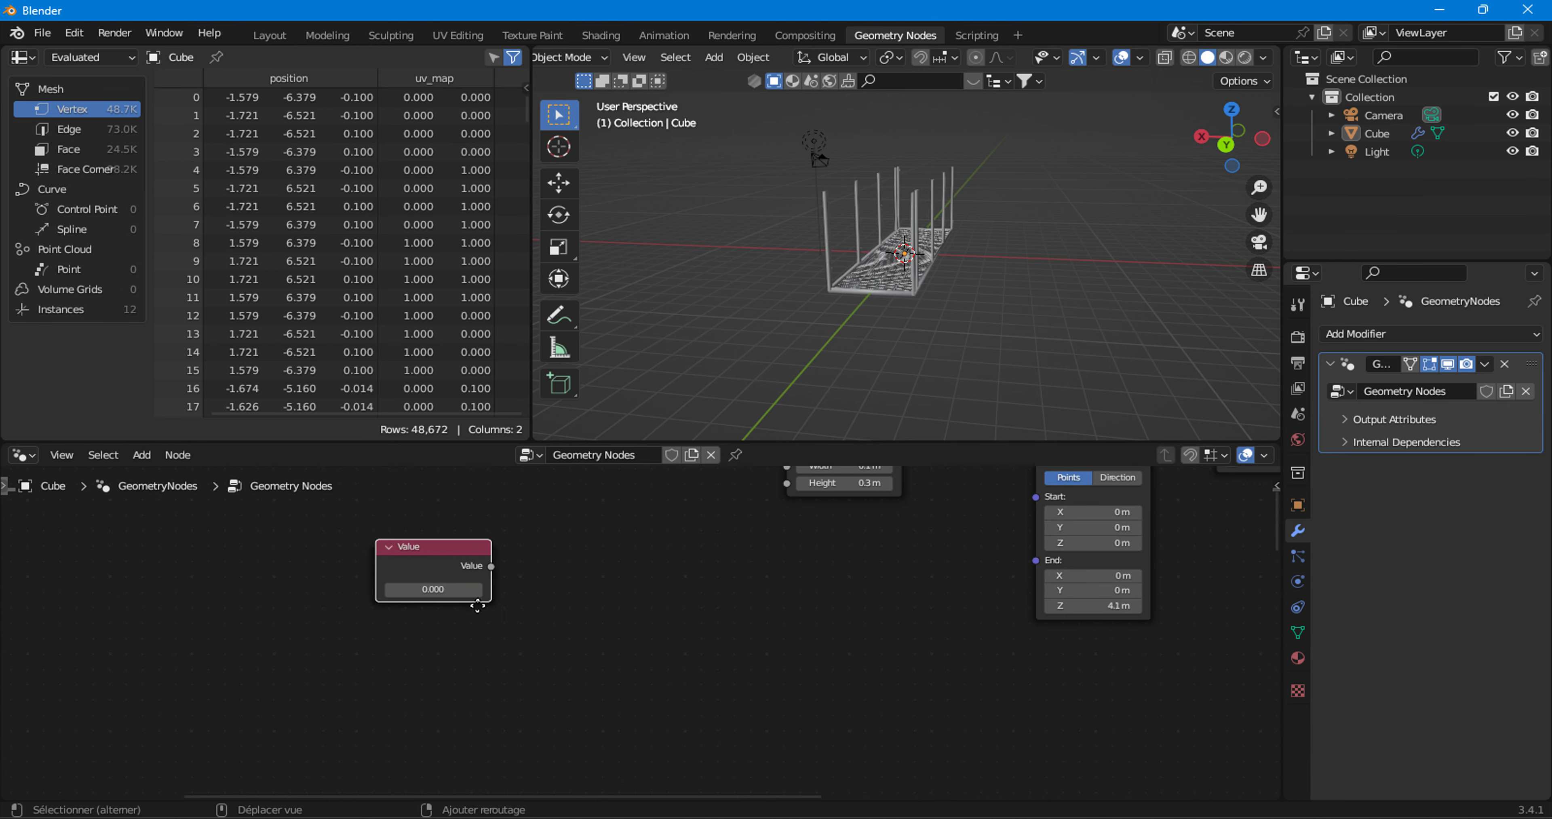
key("shift+d")
left_click(484, 655)
key("shift+d")
left_click(484, 725)
- Connect the first two Value nodes to the Quadrilateral's Width and Height
scroll(615, 655, "up", 1)
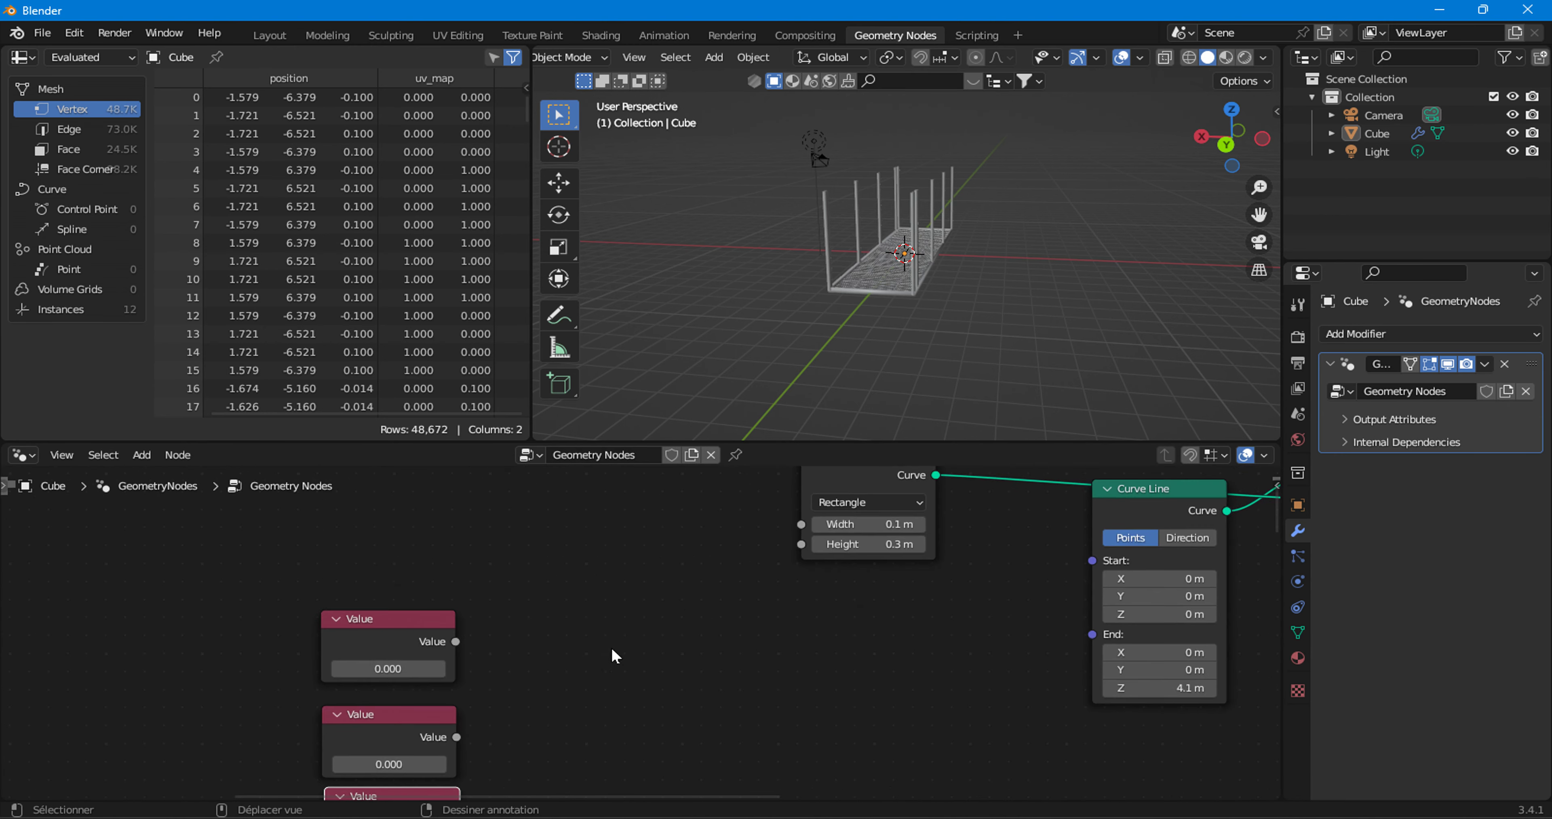
left_click_drag(456, 641, 800, 524)
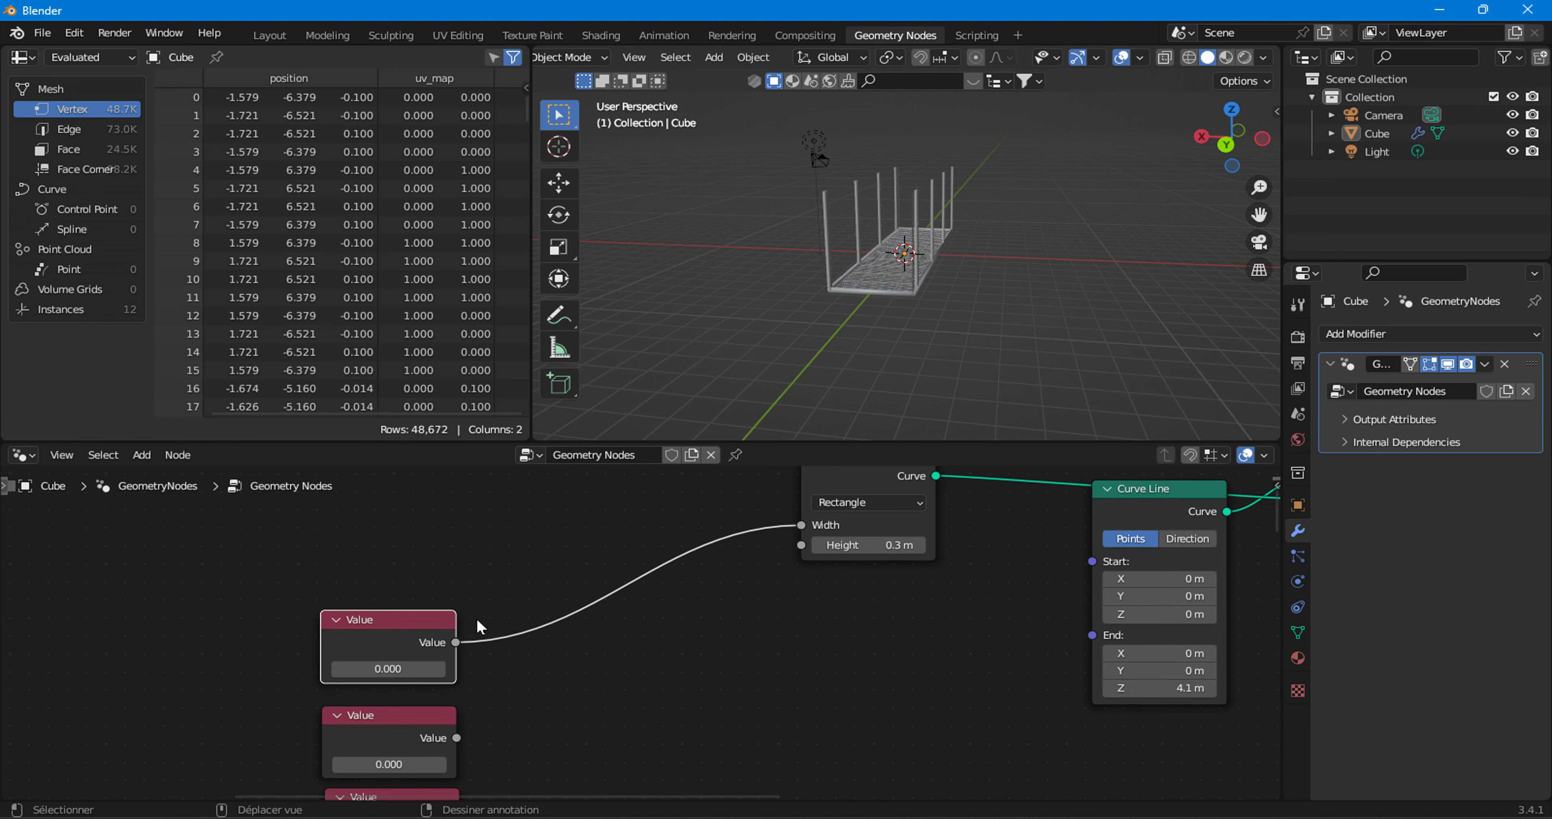
left_click_drag(456, 737, 801, 545)
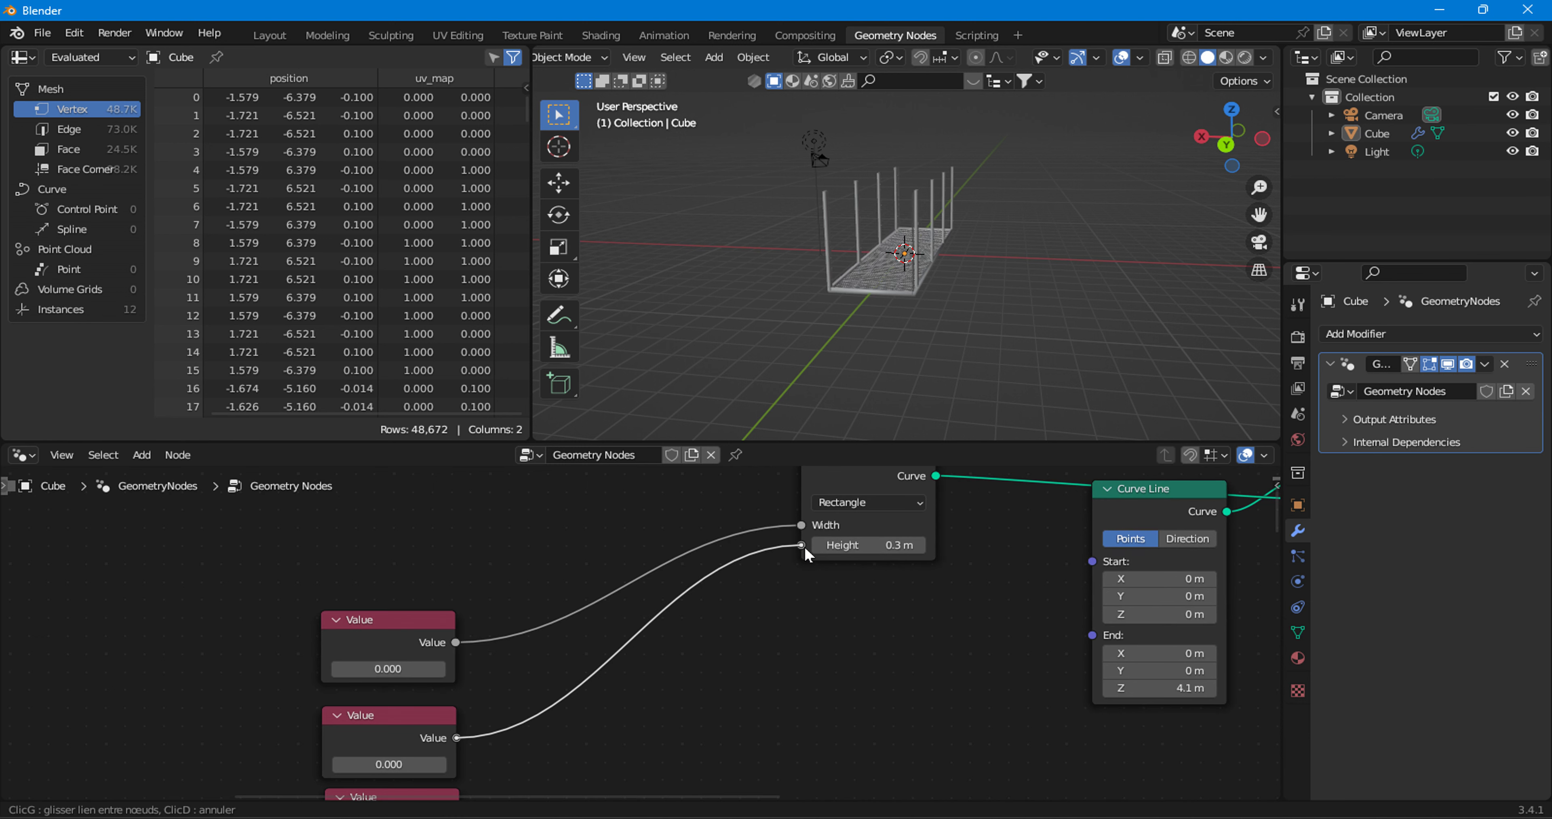
middle_click_drag(747, 598, 699, 503)
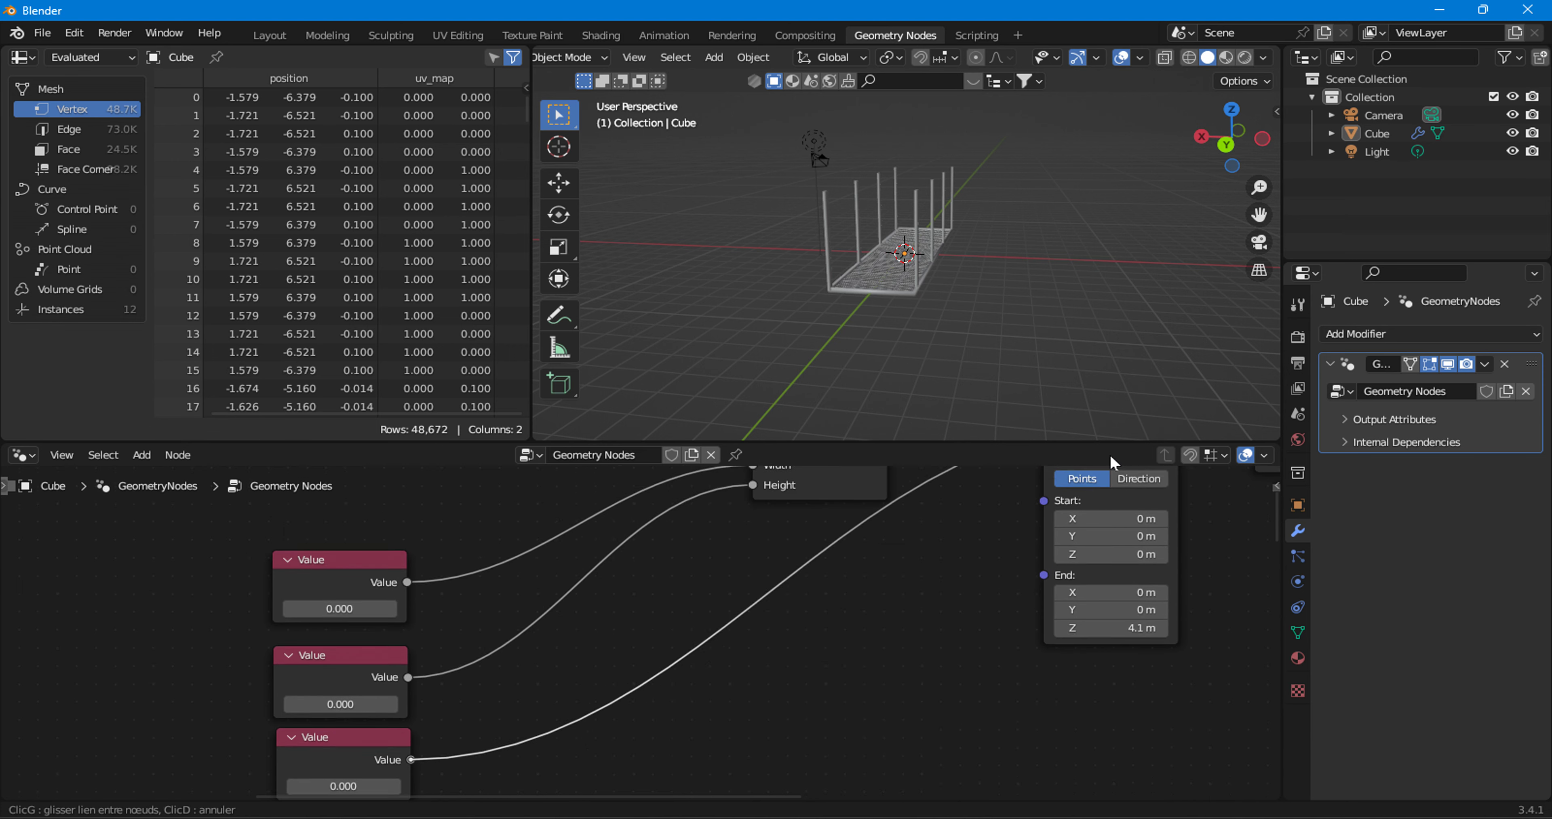
scroll(504, 559, "up", 3, "shift")
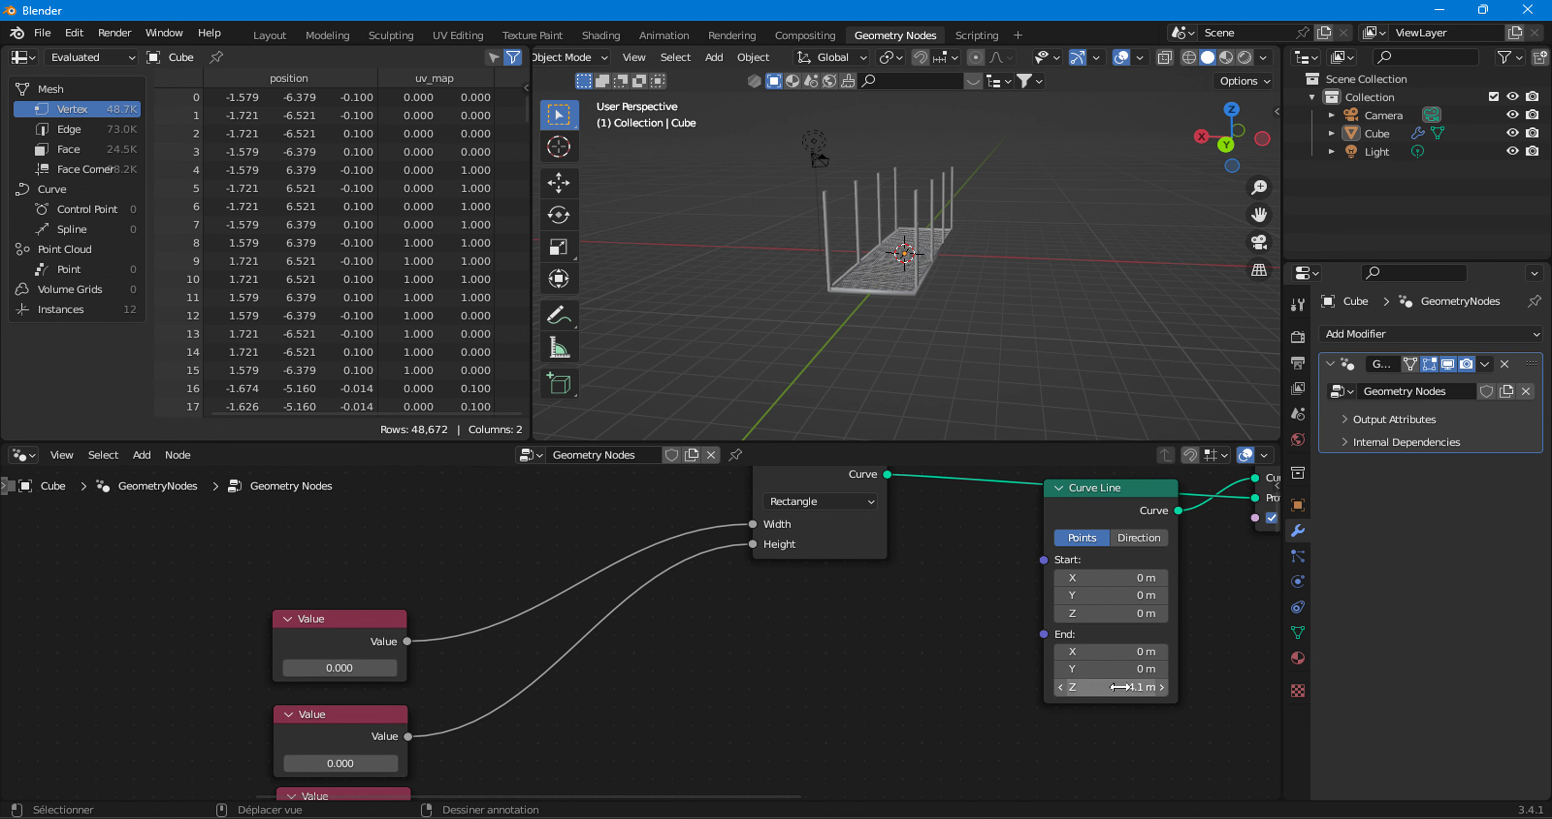
left_click(142, 455)
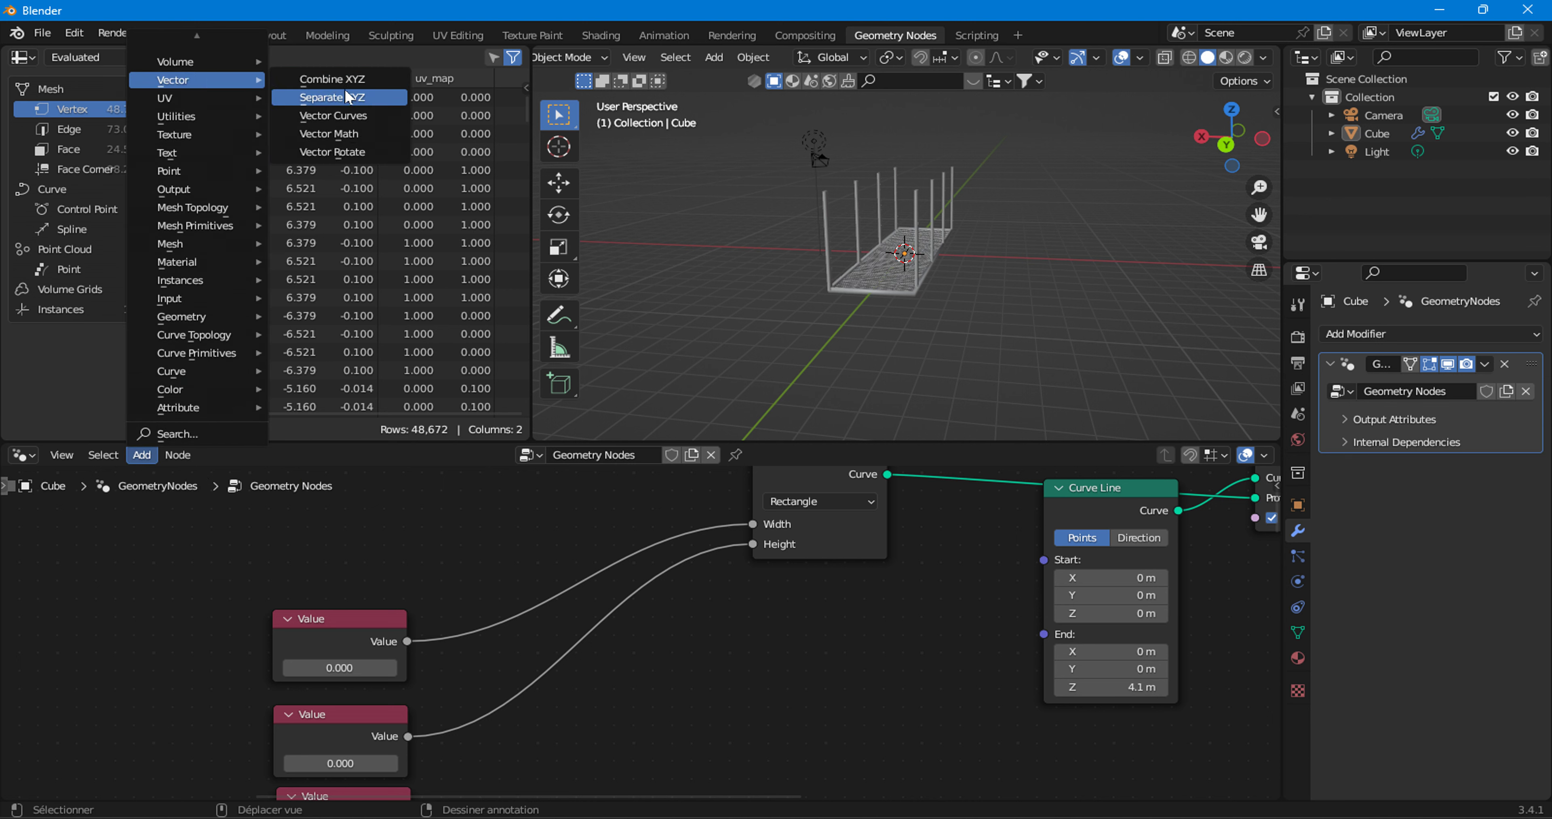
- Add a Combine XYZ feeding the Curve Line End, with the third Value driving Z
left_click(337, 79)
left_click(763, 588)
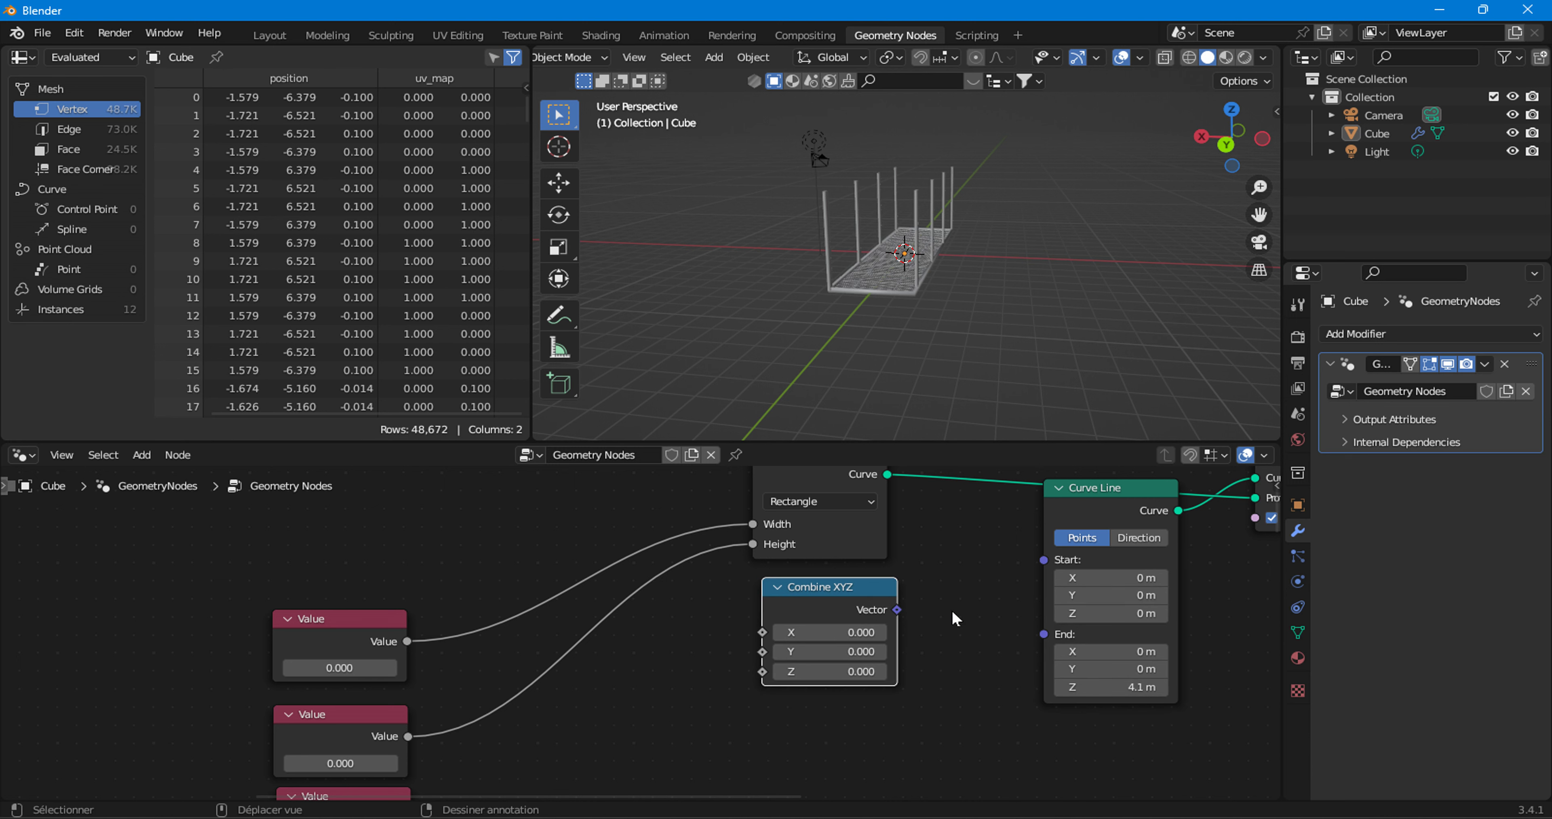
left_click_drag(897, 609, 1043, 633)
middle_click_drag(542, 653, 484, 558)
left_click_drag(353, 724, 705, 591)
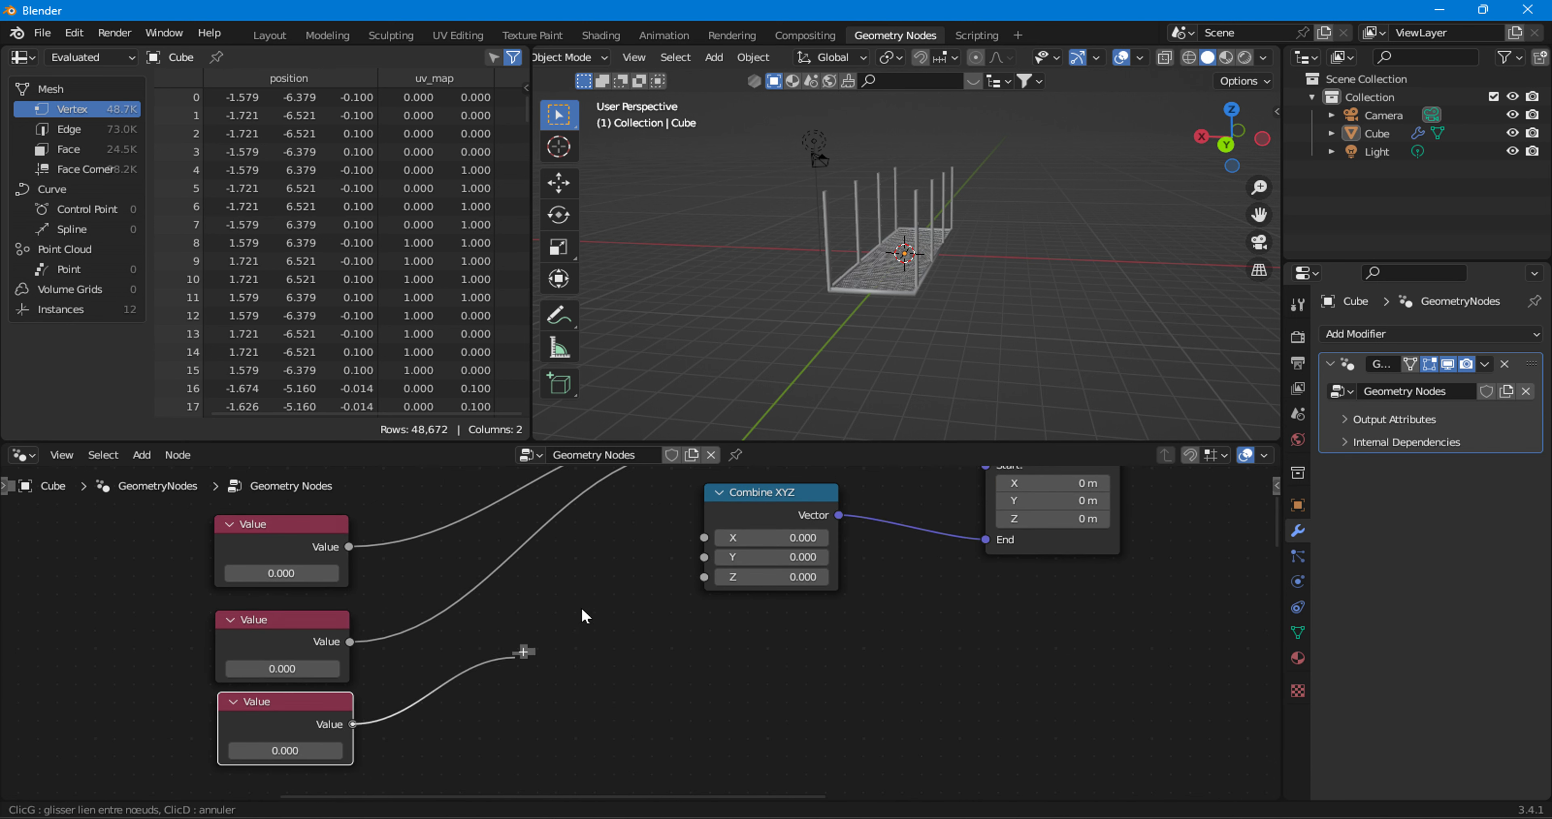
left_click_drag(352, 724, 704, 577)
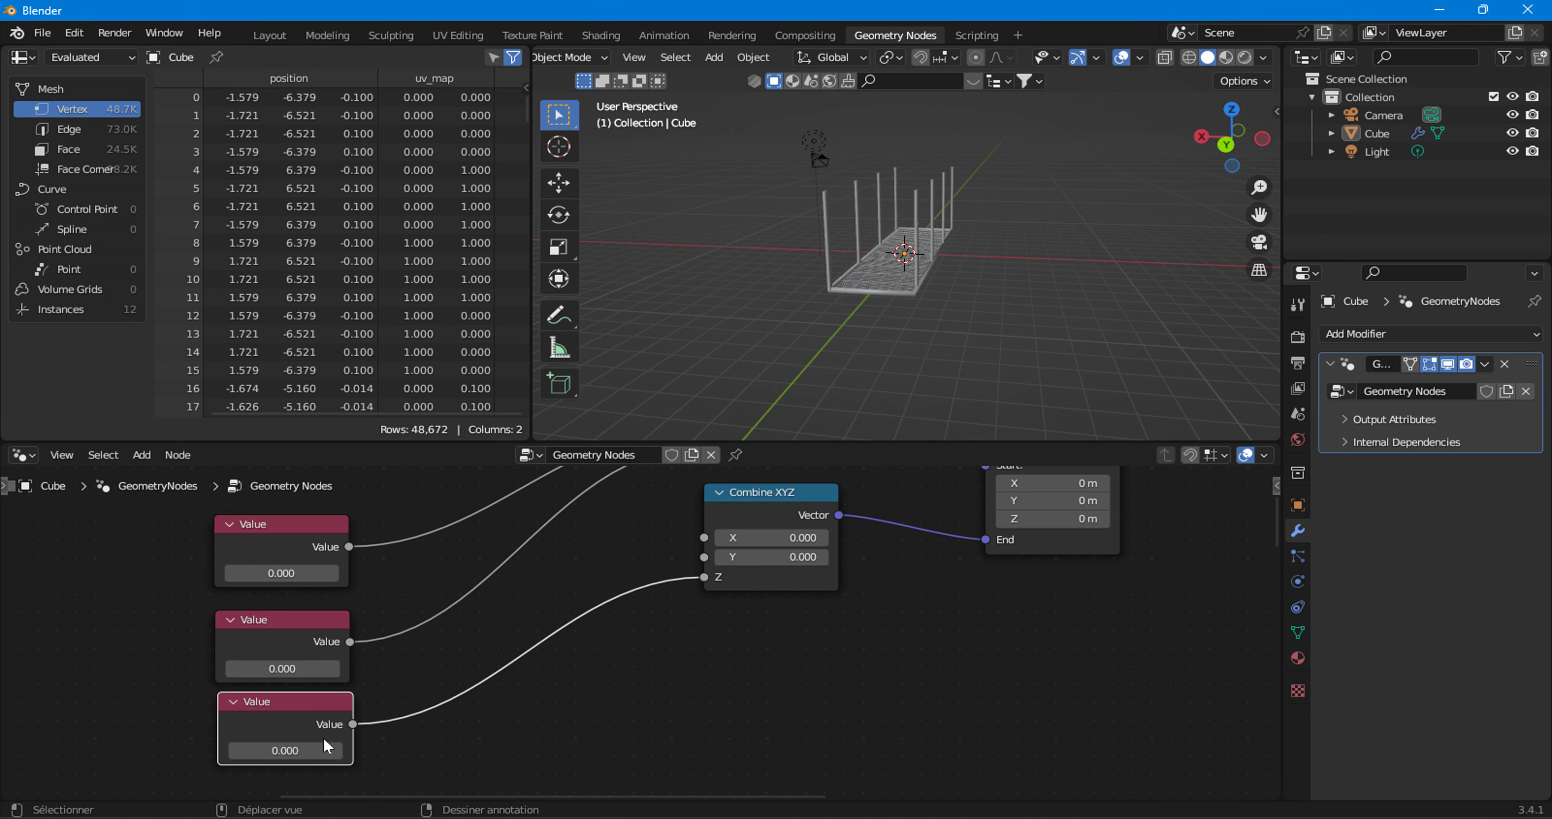
mouse_move(897, 575)
middle_mouse_down()
mouse_move(893, 651)
mouse_move(918, 587)
middle_mouse_up()
- Set the third Value node to 1.4, then raise it to 1.7
left_click(305, 780)
type("1.4")
key("Return")
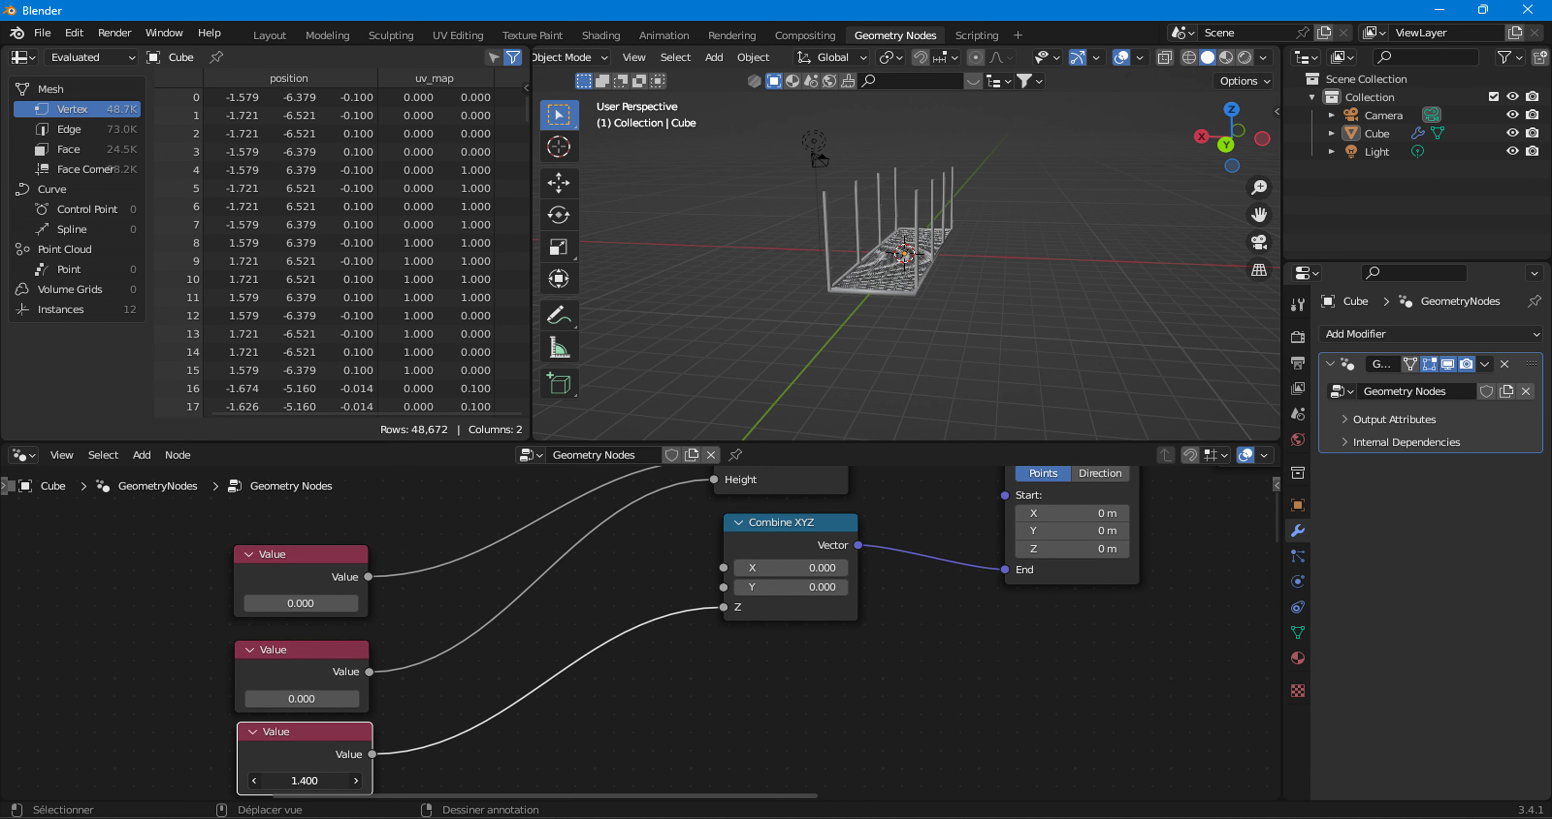
left_click_drag(304, 780, 325, 777)
scroll(638, 631, "down", 3)
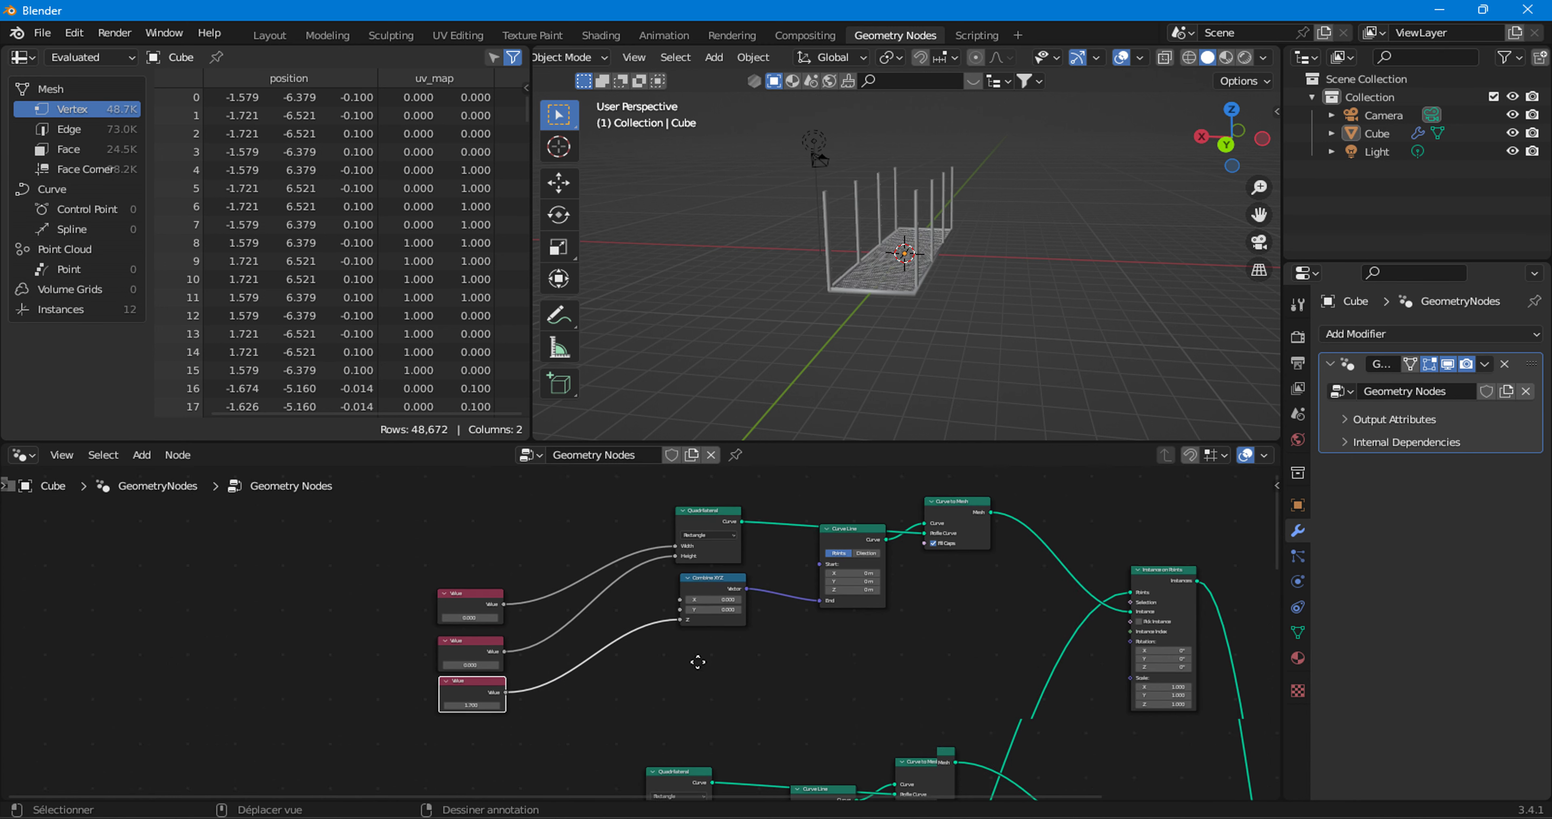
- Move the three Value nodes down beside the second Quadrilateral chain
middle_click_drag(698, 661, 748, 553)
left_click_drag(376, 518, 571, 682)
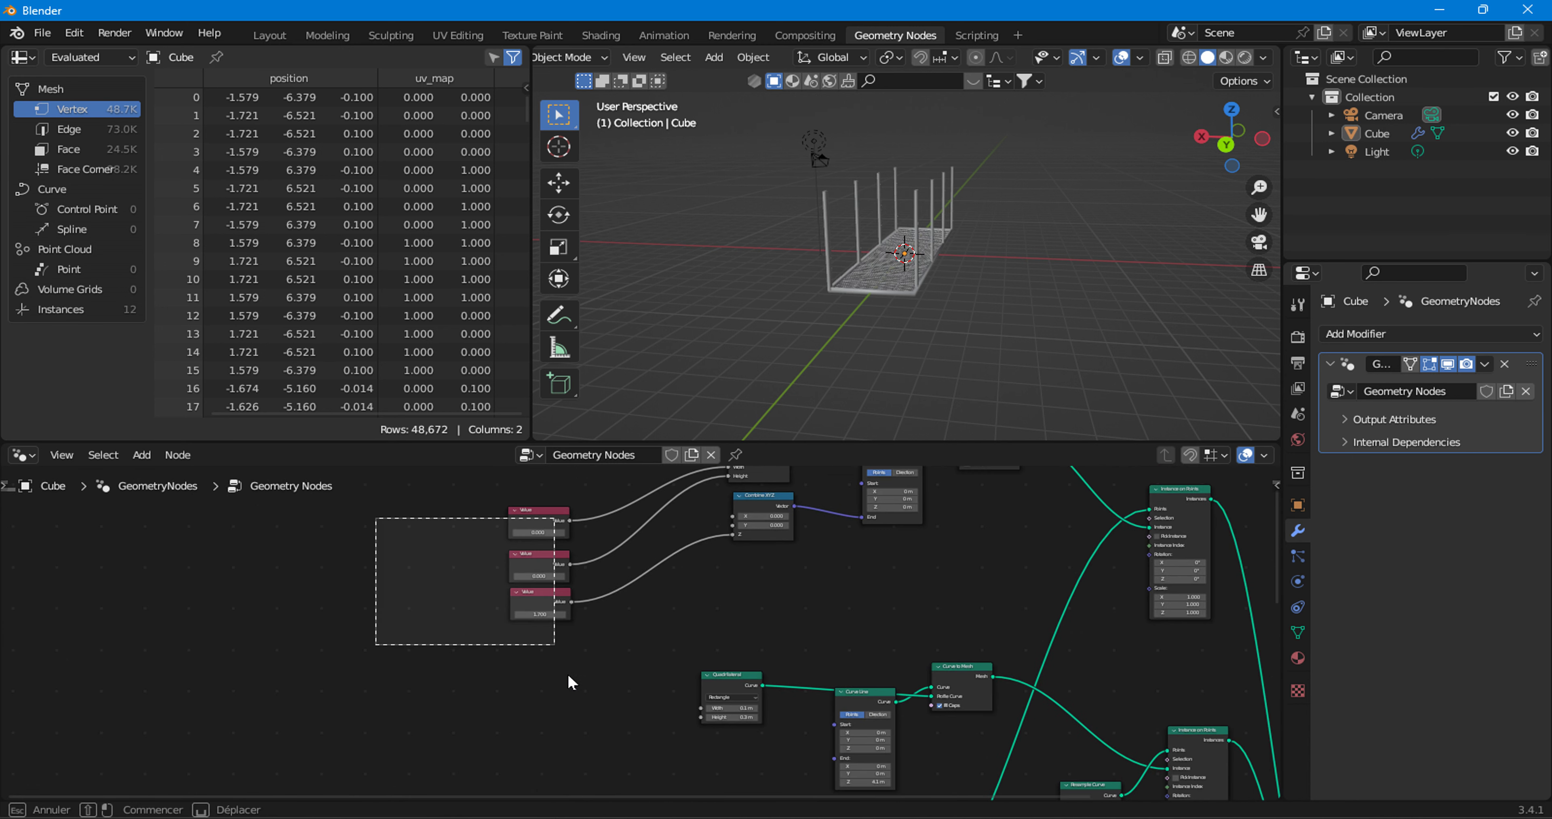
left_click_drag(542, 602, 545, 753)
mouse_move(723, 698)
middle_mouse_down()
mouse_move(711, 564)
mouse_move(614, 635)
middle_mouse_up()
scroll(711, 565, "up", 2)
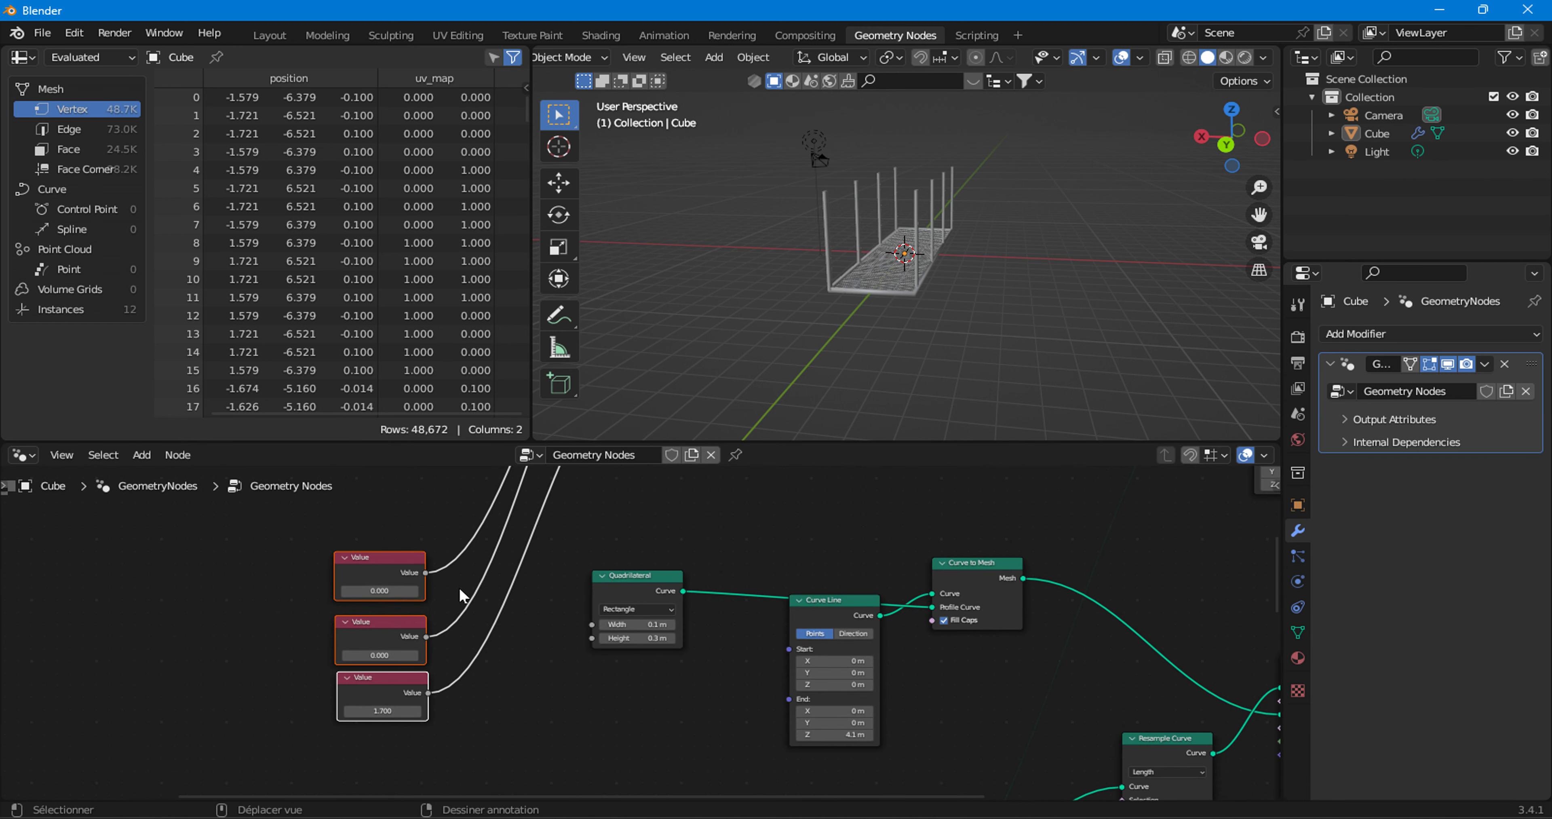
- Link the top two Value nodes to the lower Quadrilateral's Width and Height
left_click_drag(426, 573, 591, 625)
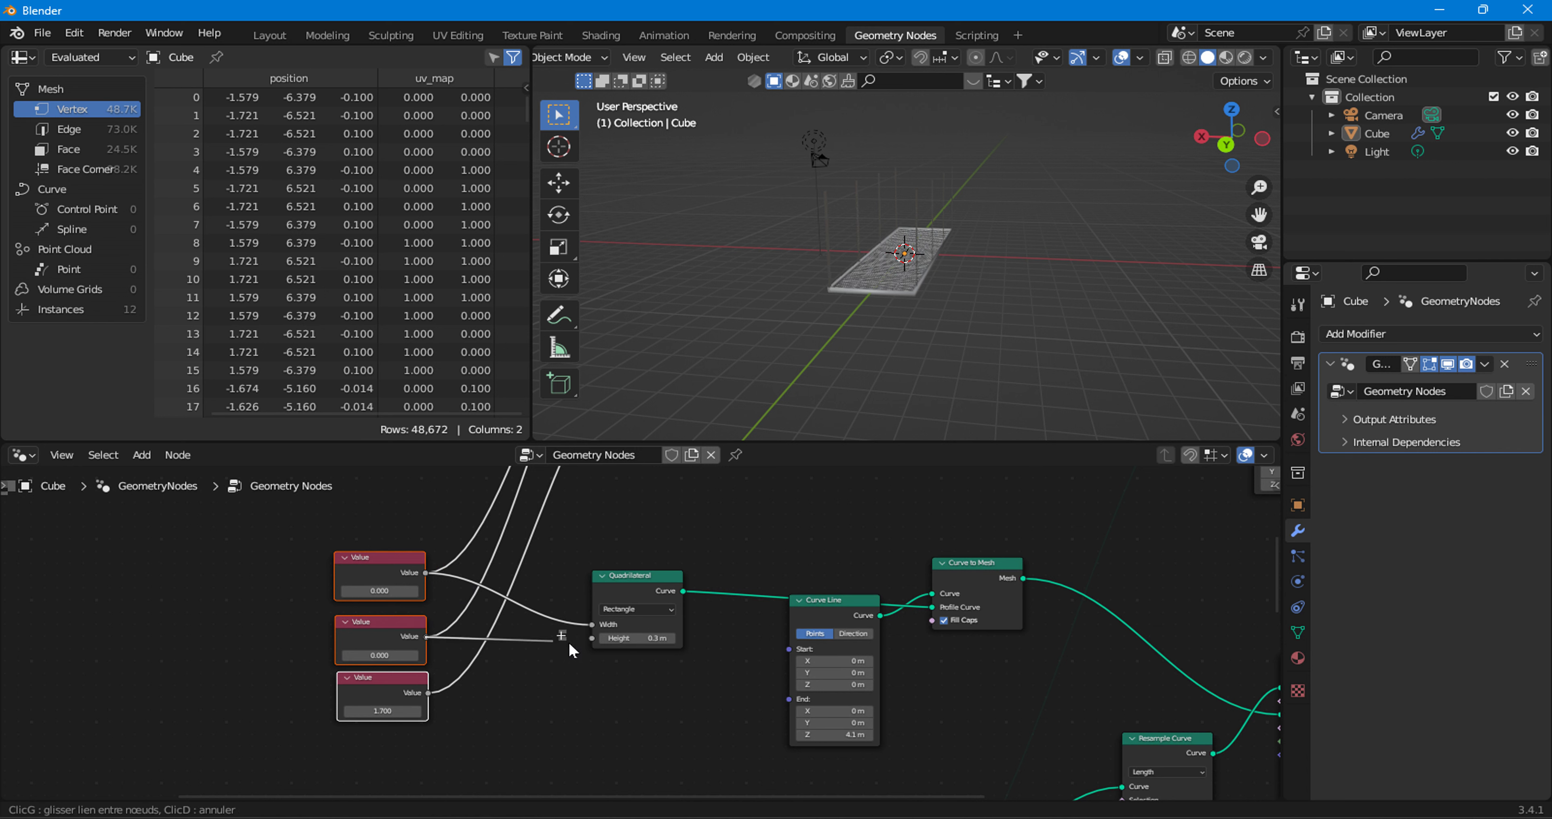
left_click_drag(425, 643, 582, 638)
left_click_drag(425, 636, 595, 645)
scroll(697, 623, "down", 2)
scroll(721, 650, "down", 1)
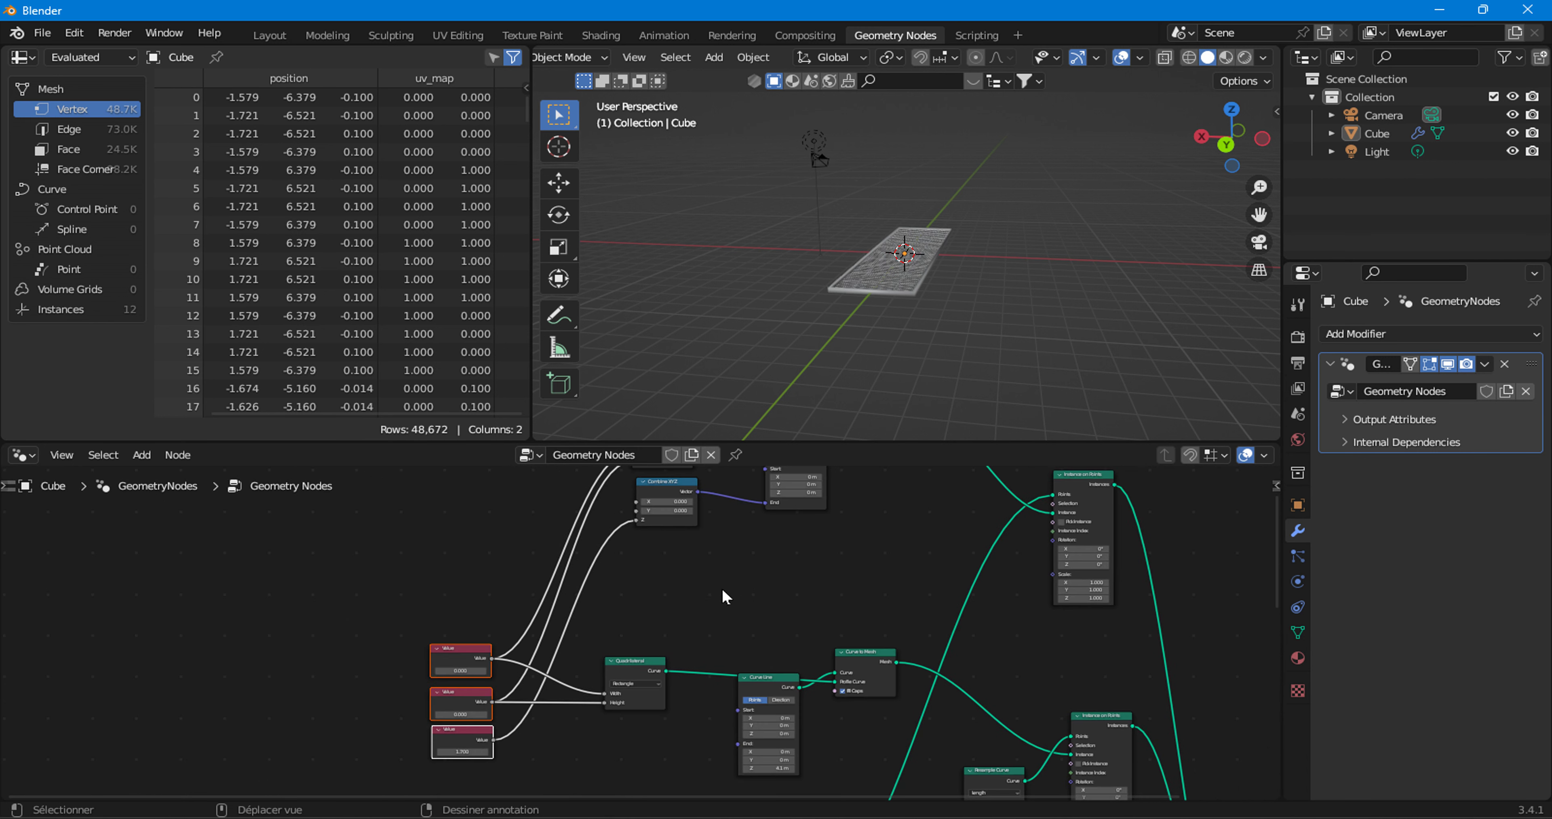
scroll(727, 596, "down", 1)
scroll(717, 560, "up", 4)
left_click(141, 455)
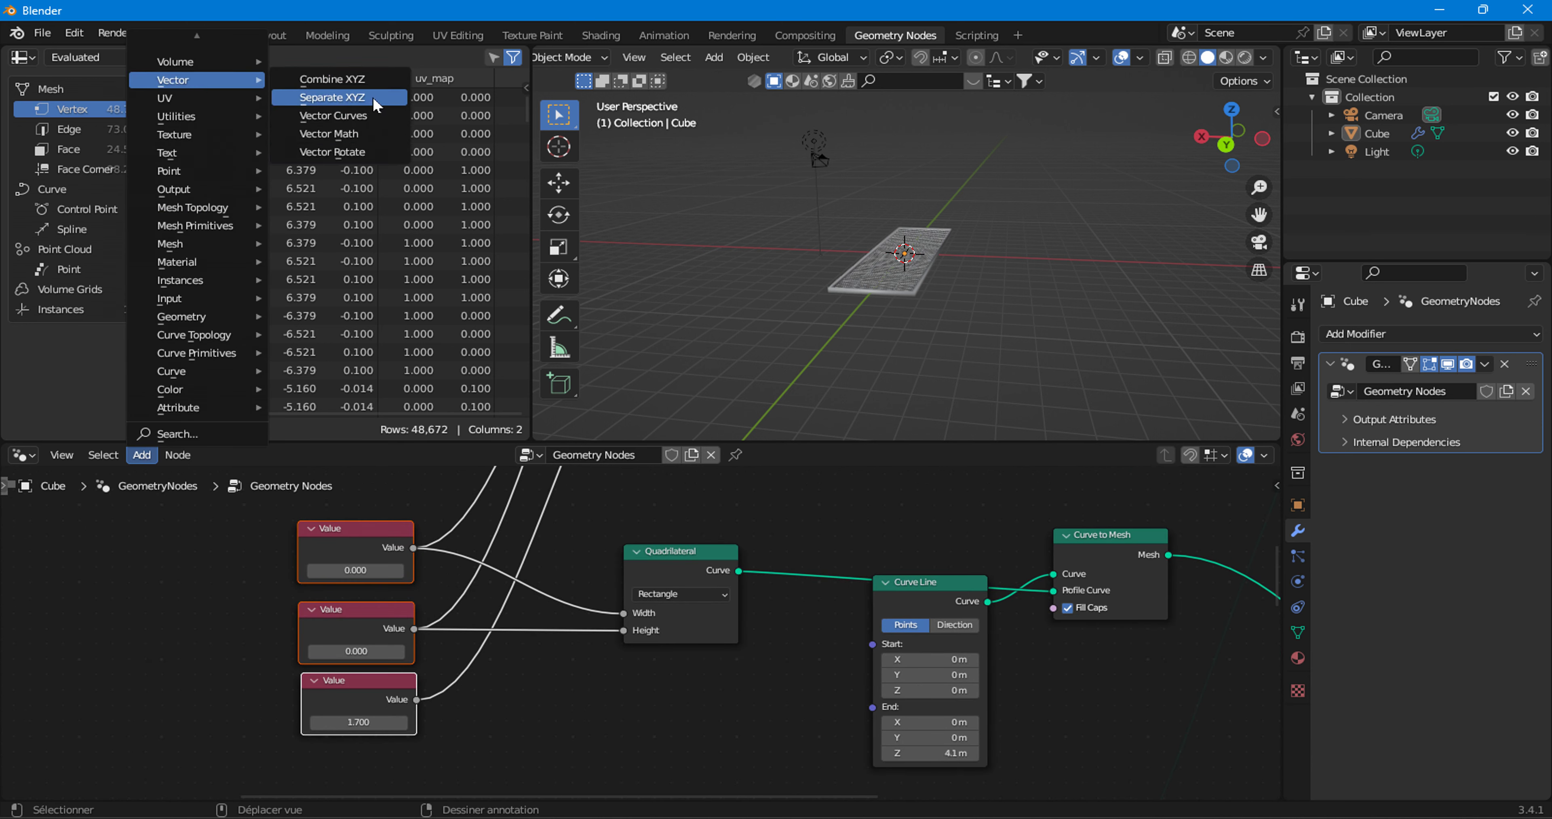
- Add a Combine XYZ into the second Curve Line End, with the 1.7 Value on Z
left_click(356, 78)
left_click(627, 682)
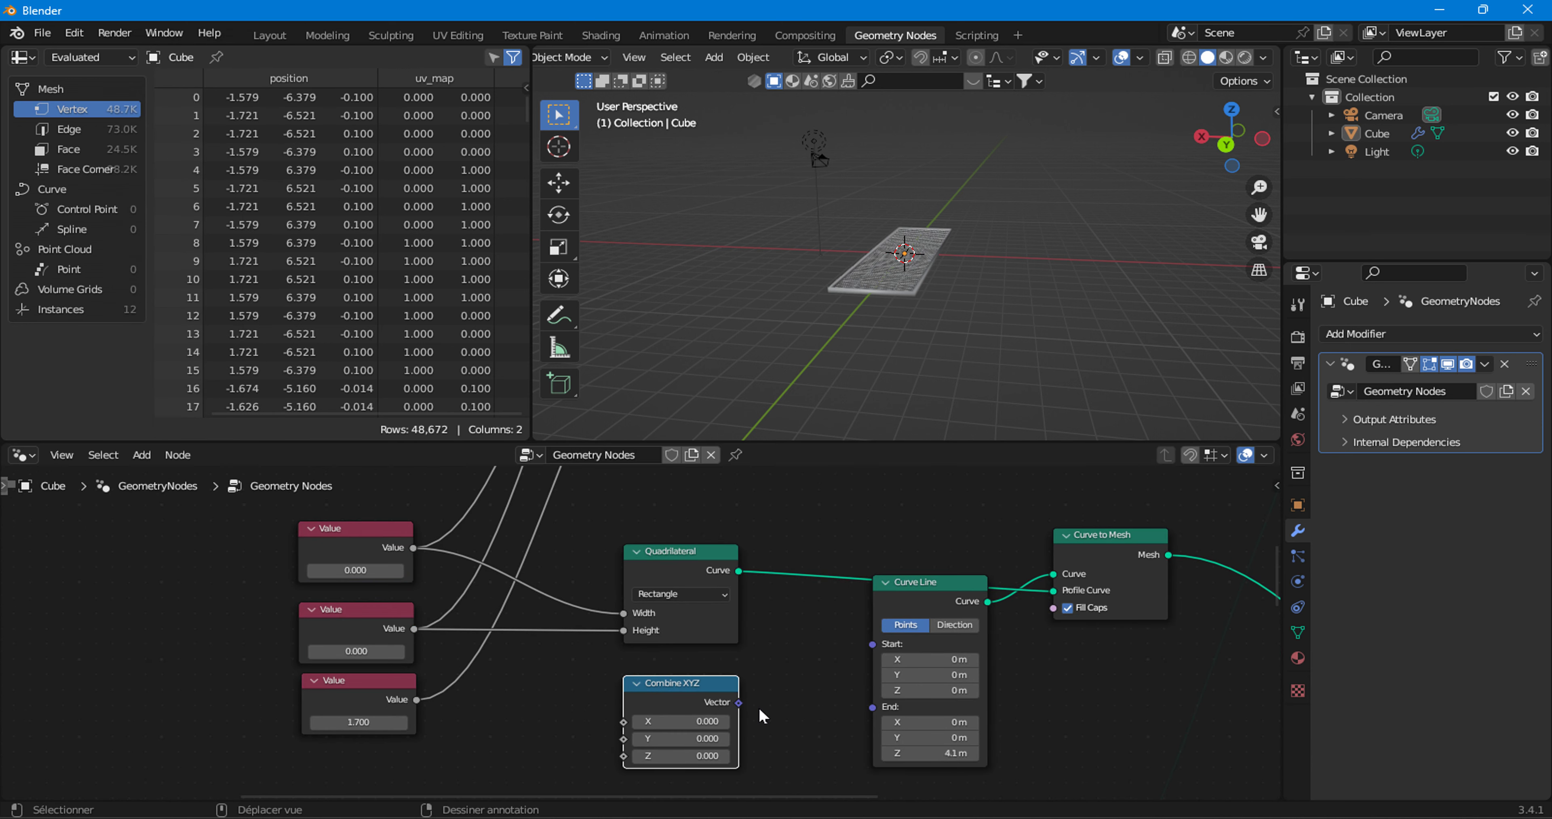
left_click_drag(738, 702, 873, 706)
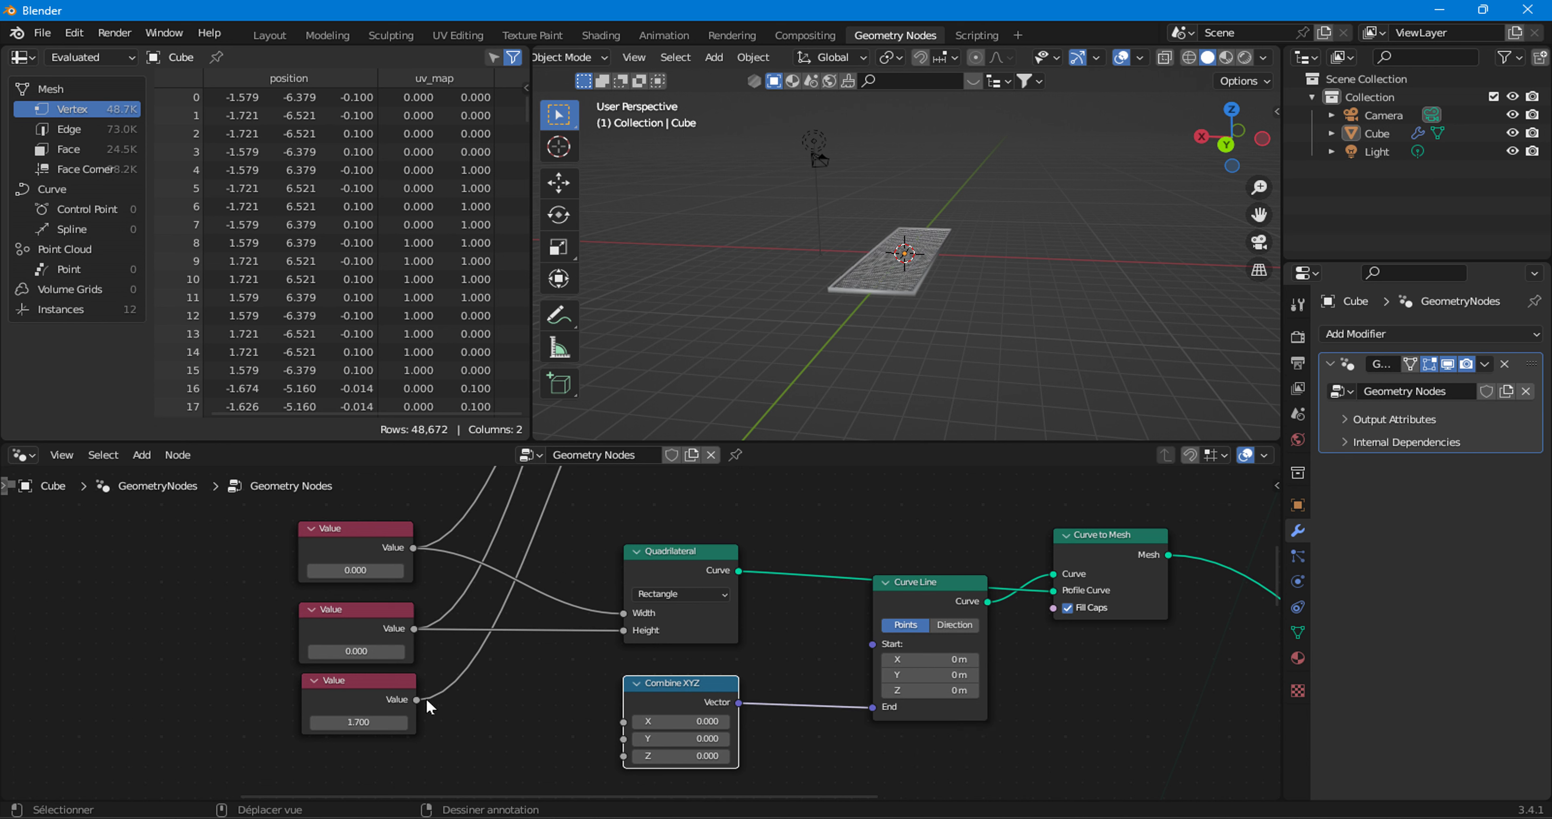
left_click_drag(416, 699, 623, 755)
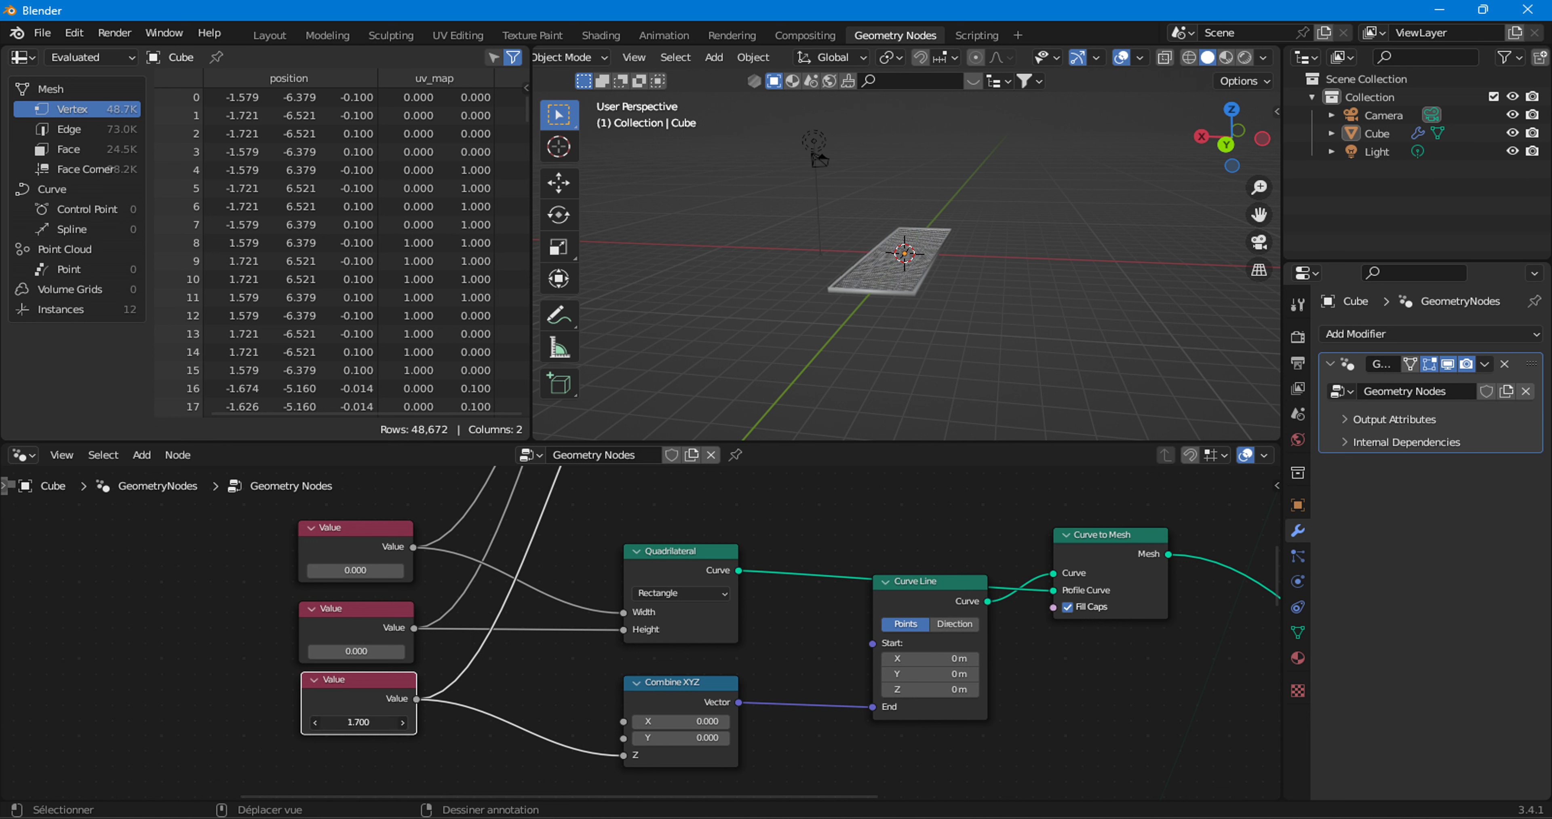
- Set the post values to 0.1 width, 0.5 height and 5.8 post height
left_click_drag(359, 721, 398, 722)
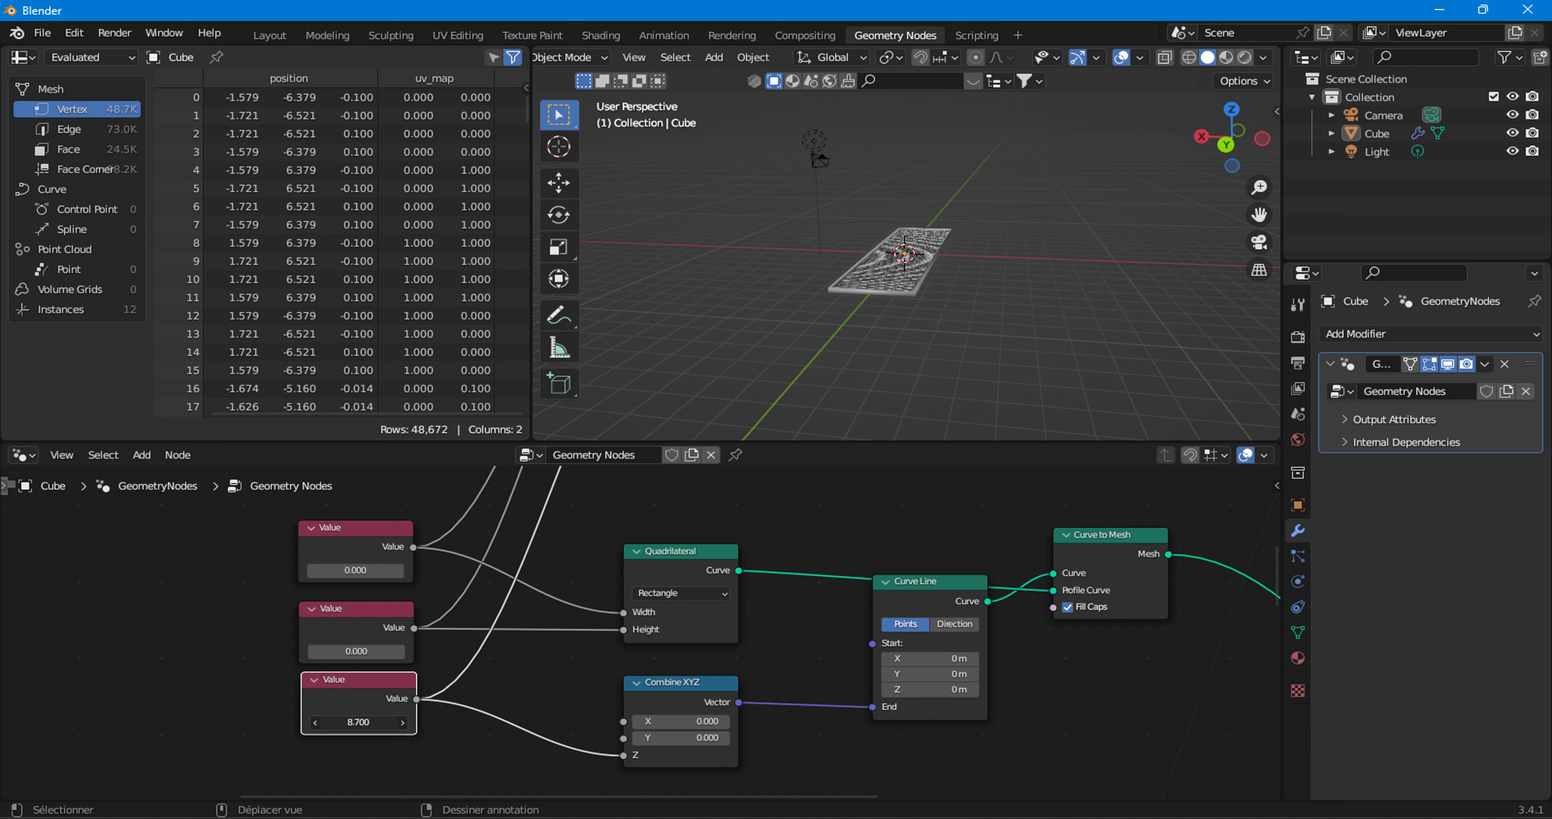
left_click(399, 569)
left_click(400, 651)
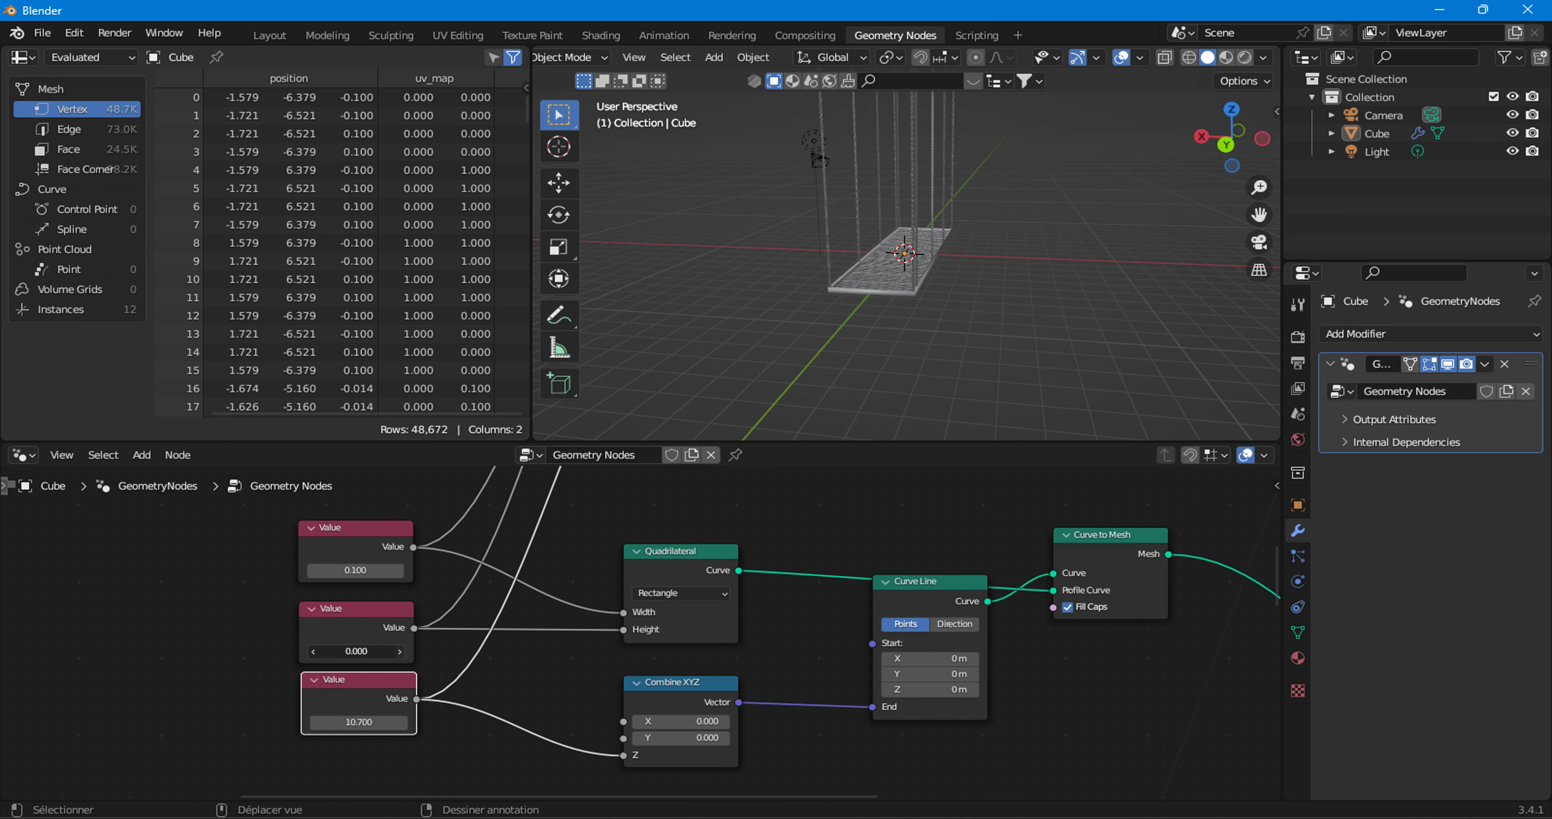
left_click(399, 651)
left_click(400, 650)
left_click(399, 651)
left_click(399, 650)
middle_click_drag(787, 335, 808, 325)
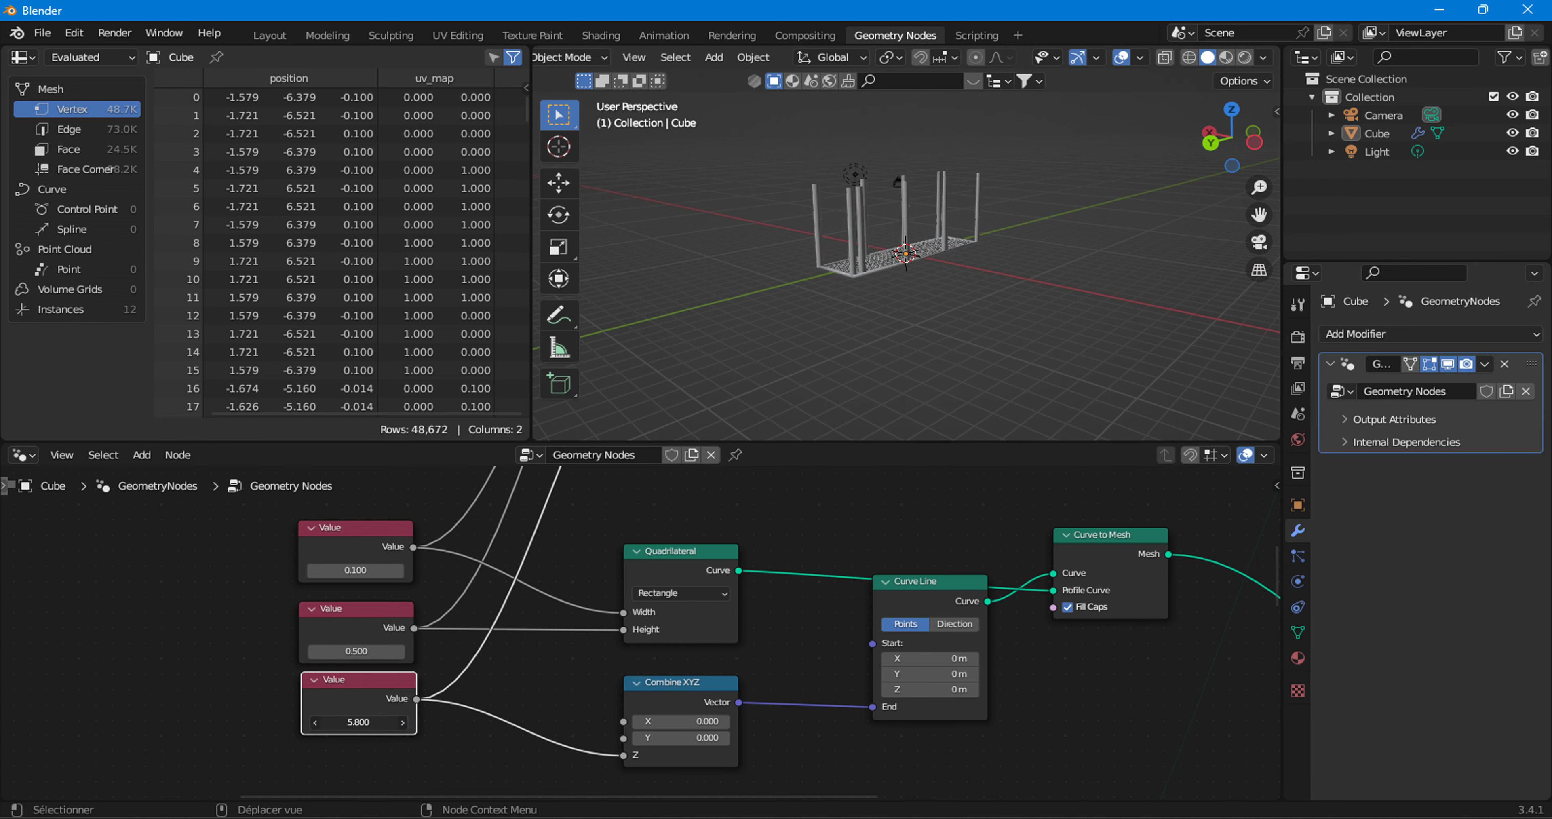
- Adjust the post spacing and shorten the posts to a 2.6 height
scroll(943, 624, "right", 3)
scroll(685, 615, "right", 5)
scroll(572, 596, "down", 3)
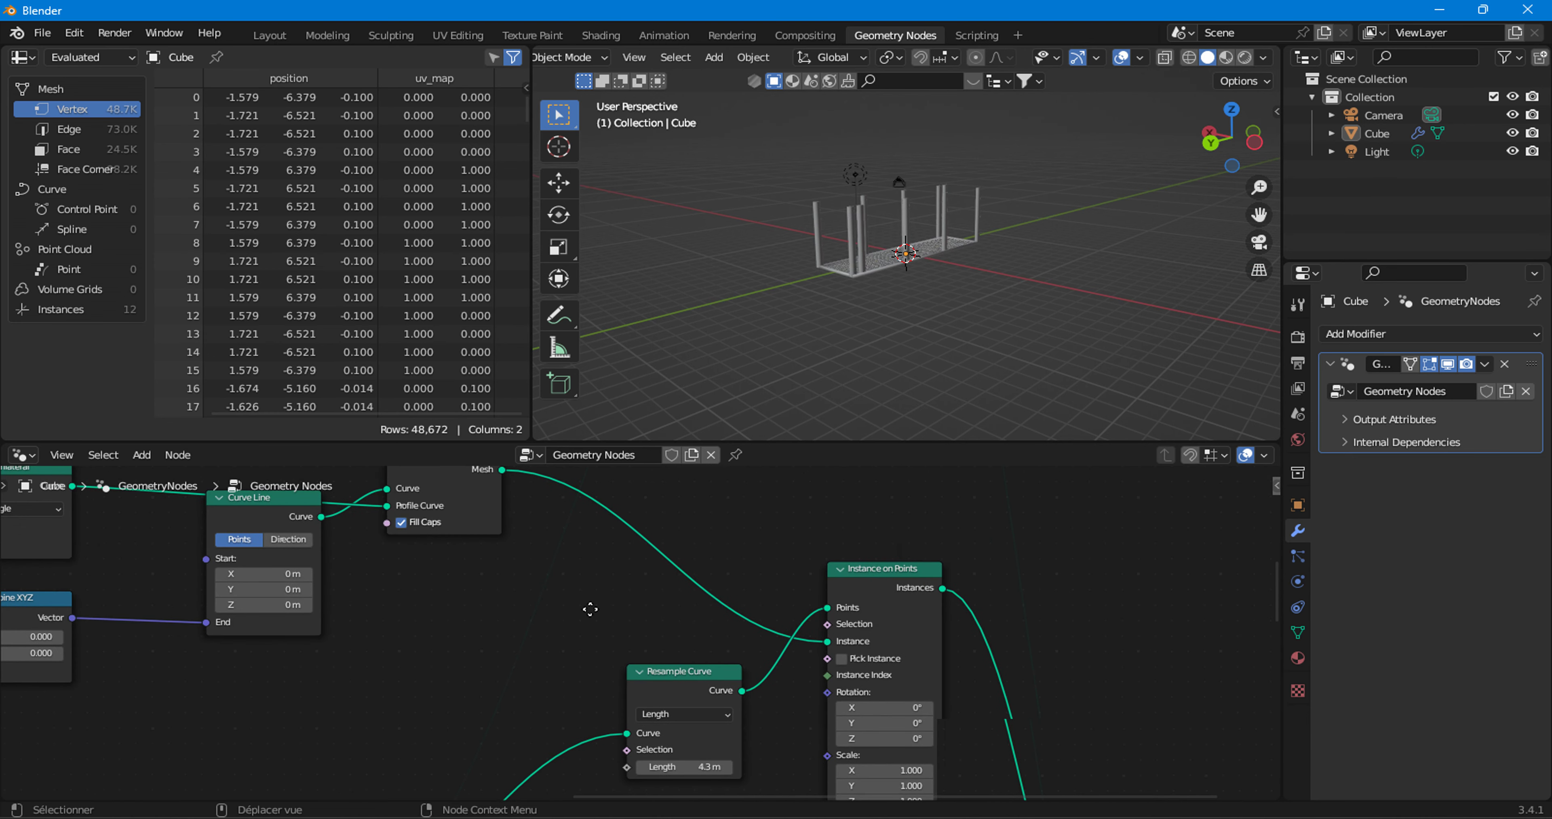
scroll(589, 612, "right", 5)
scroll(632, 686, "up", 1)
mouse_move(648, 696)
left_mouse_down()
mouse_move(675, 696)
mouse_move(620, 696)
left_mouse_up()
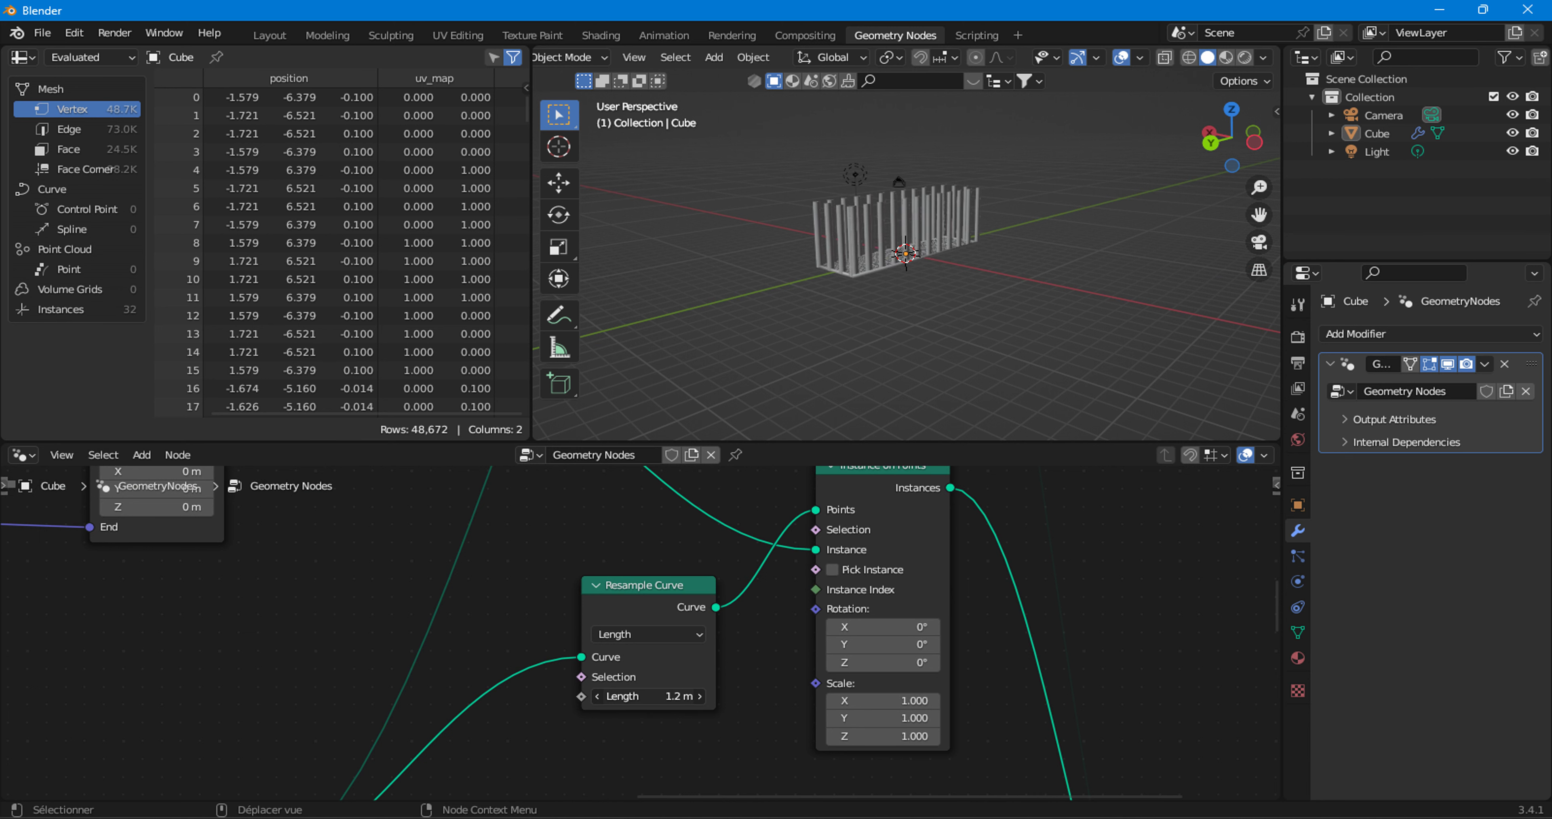
middle_click_drag(439, 621, 941, 670)
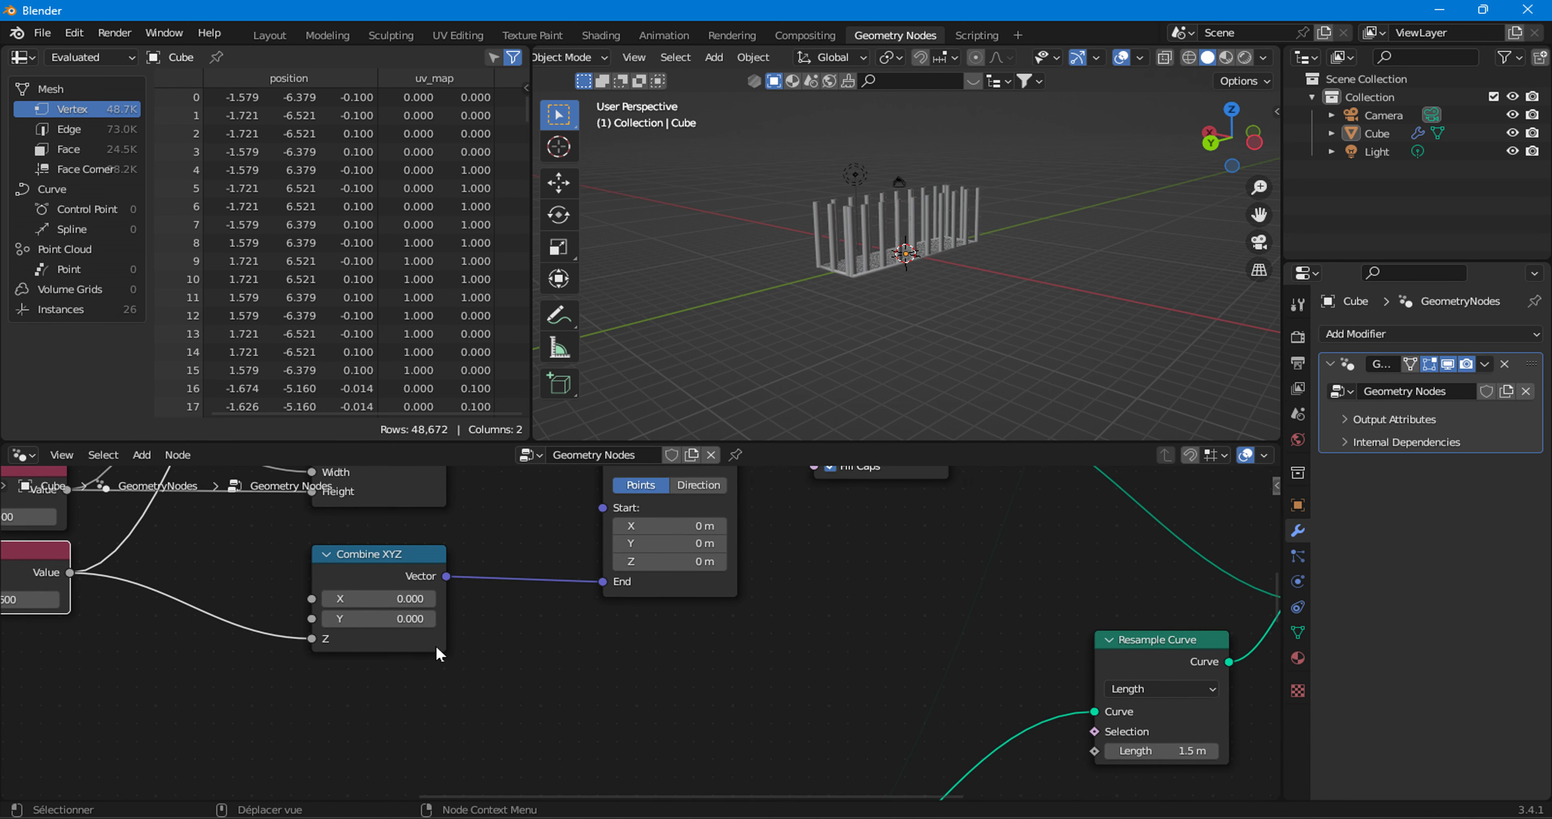
middle_click_drag(160, 628, 572, 684)
left_click_drag(434, 656, 398, 656)
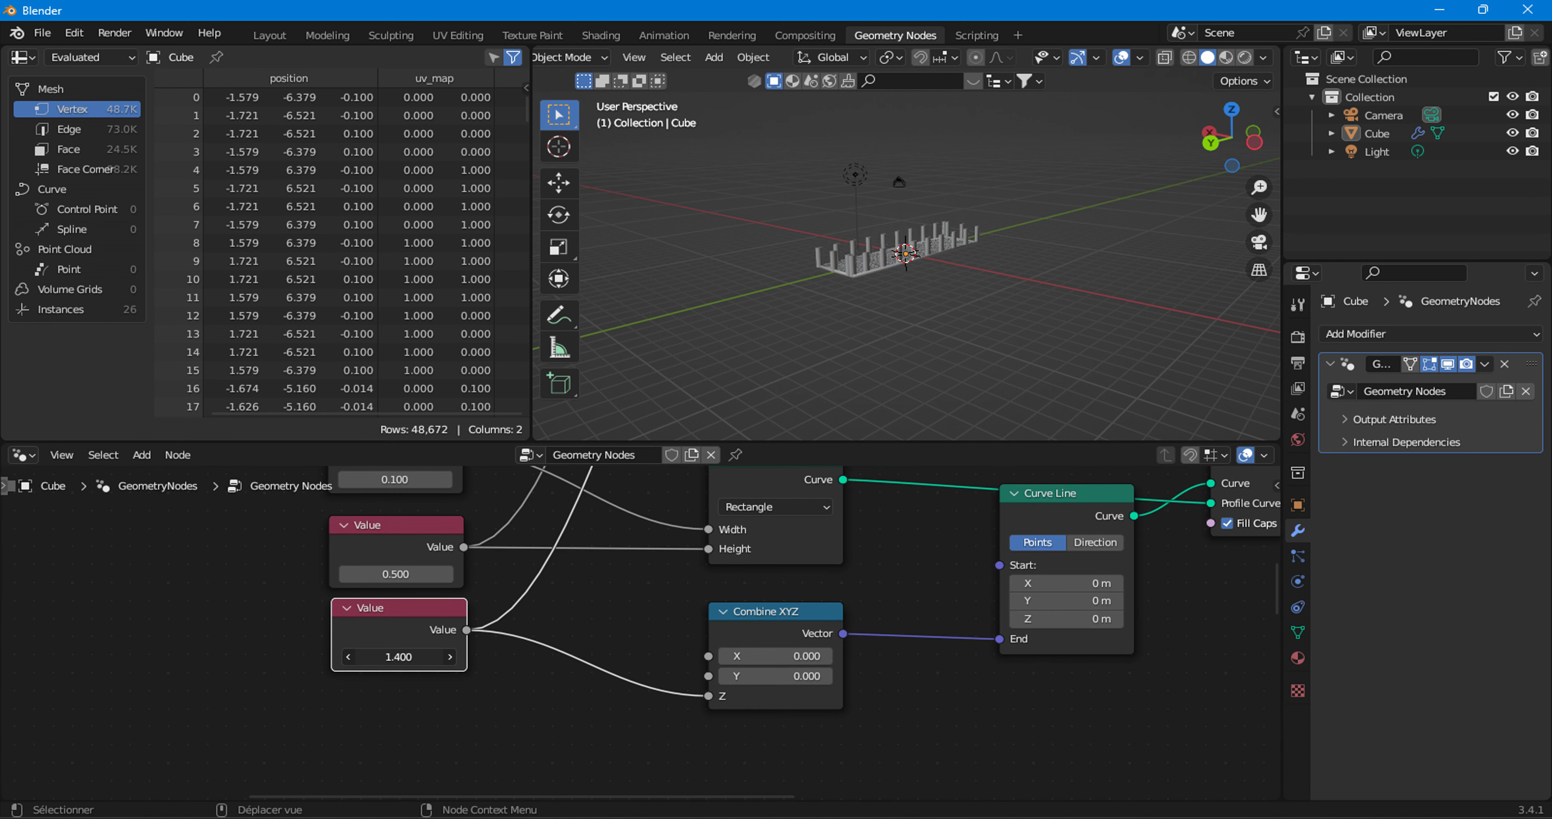
scroll(955, 274, "up", 3)
- Lower the post profile value from 0.500 to 0.200 and inspect the slimmer posts
mouse_move(955, 274)
middle_mouse_down()
mouse_move(757, 278)
mouse_move(725, 259)
mouse_move(814, 291)
mouse_move(1082, 284)
mouse_move(860, 257)
middle_mouse_up()
scroll(814, 291, "up", 4)
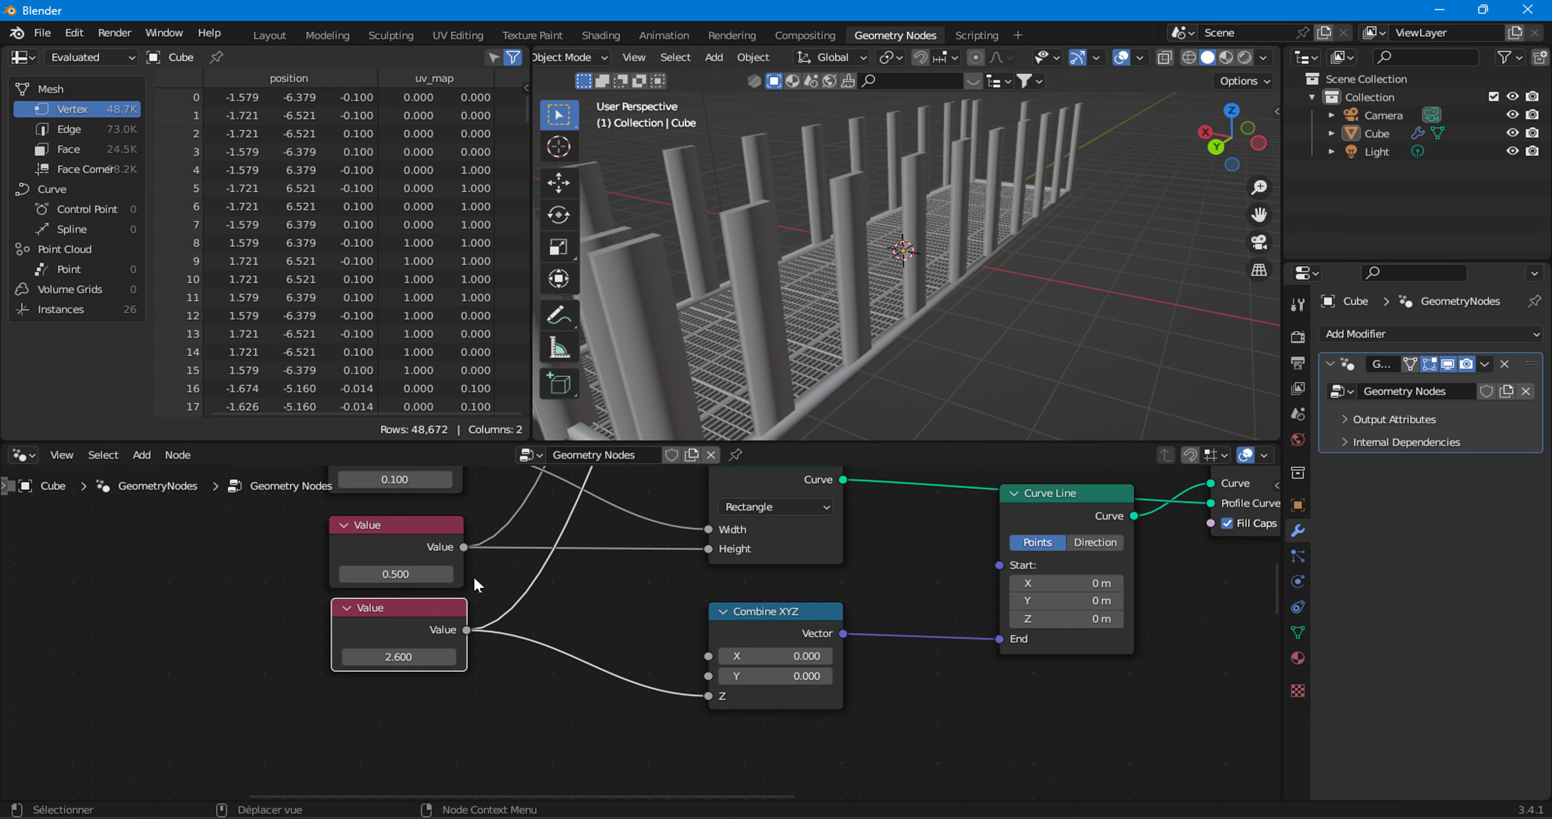
scroll(473, 575, "up", 2)
middle_click_drag(406, 557, 647, 648)
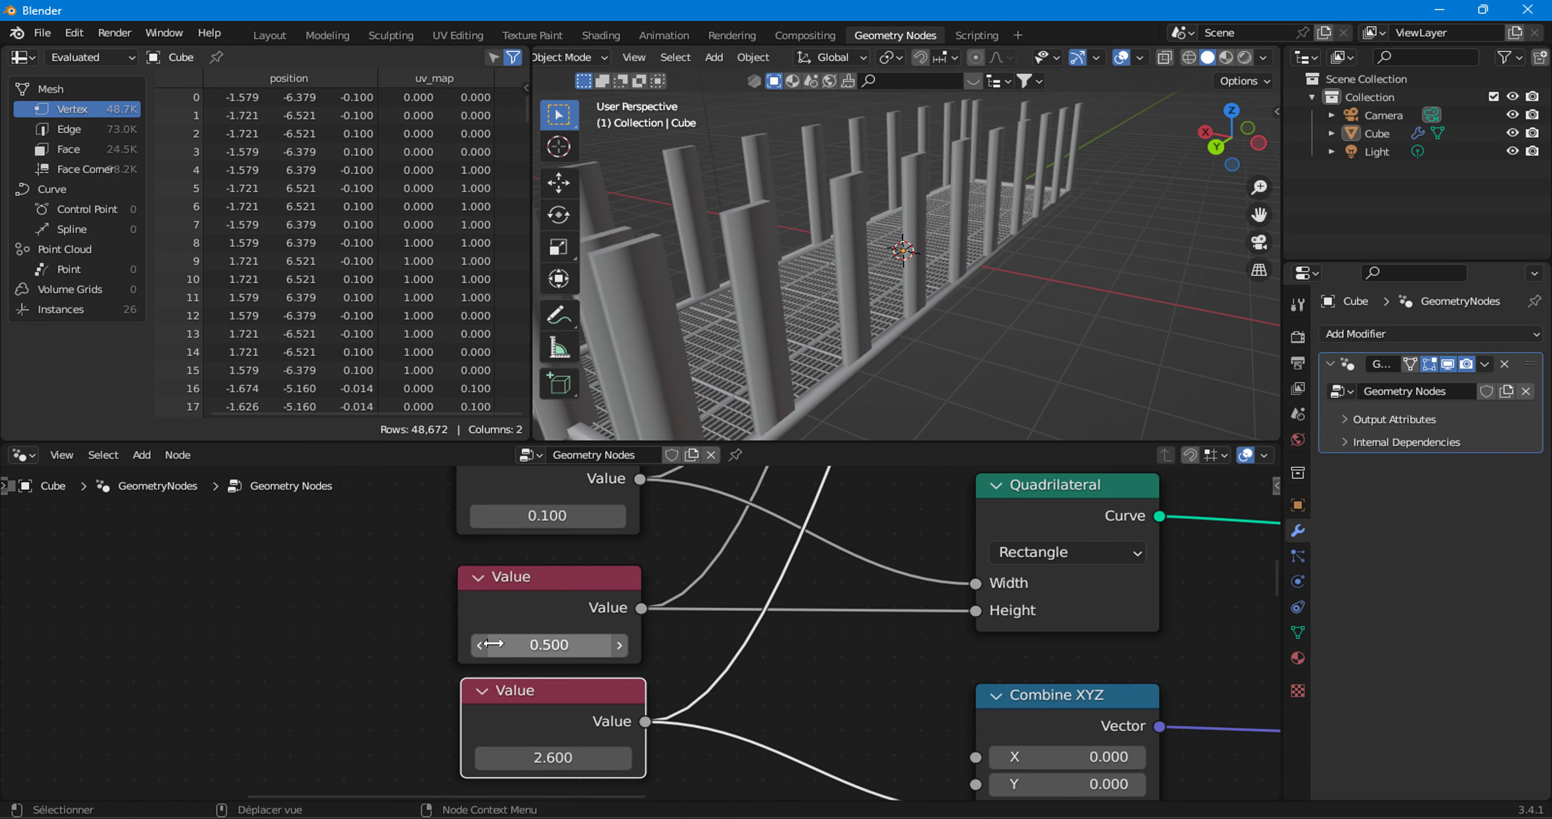
left_click_drag(492, 643, 473, 642)
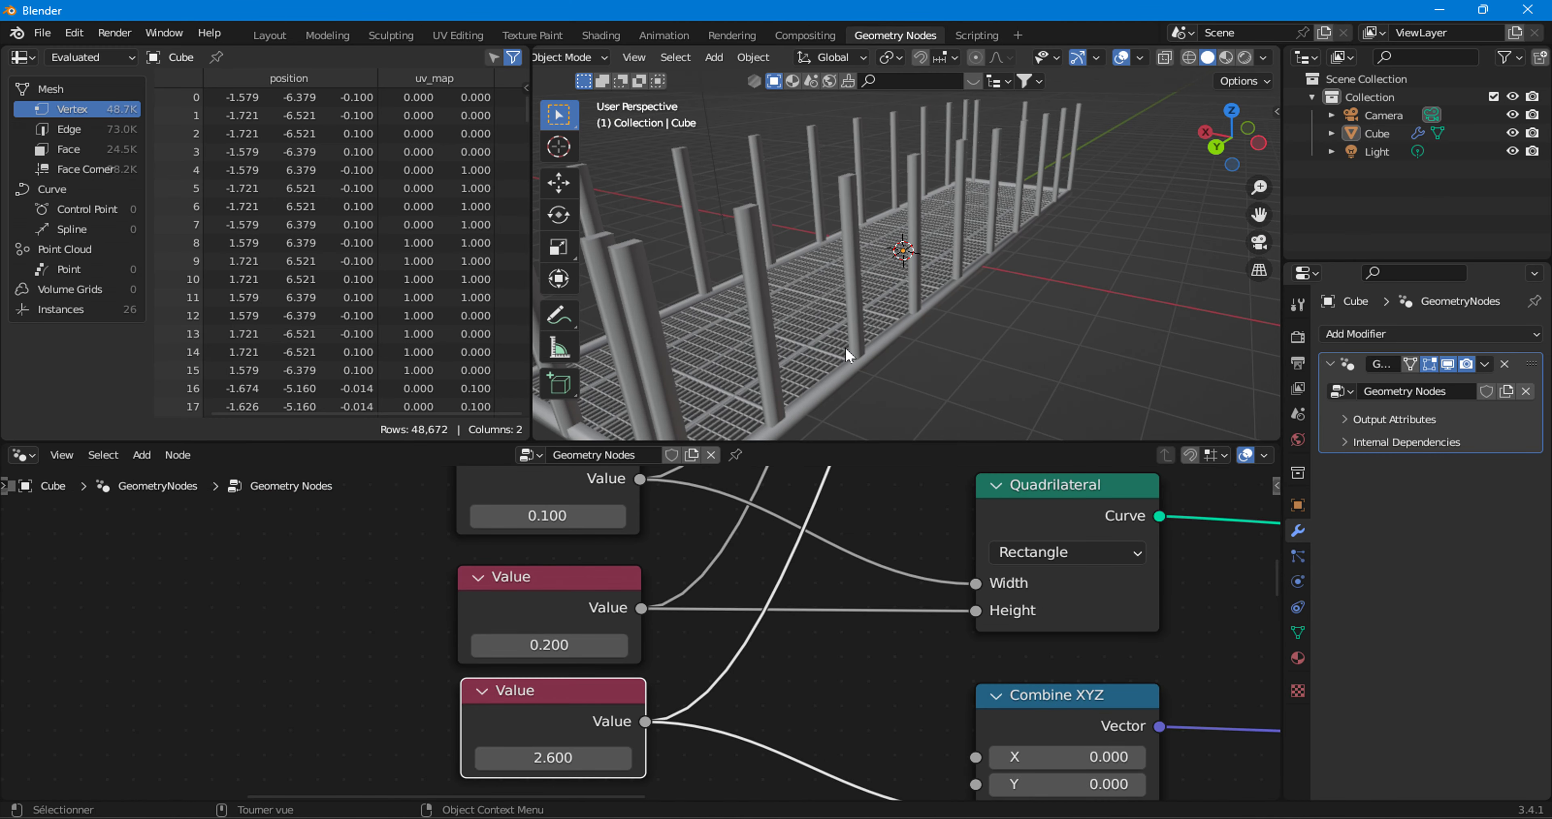
mouse_move(845, 346)
middle_mouse_down()
mouse_move(736, 304)
mouse_move(722, 565)
middle_mouse_up()
scroll(722, 565, "down", 2)
scroll(772, 526, "down", 2)
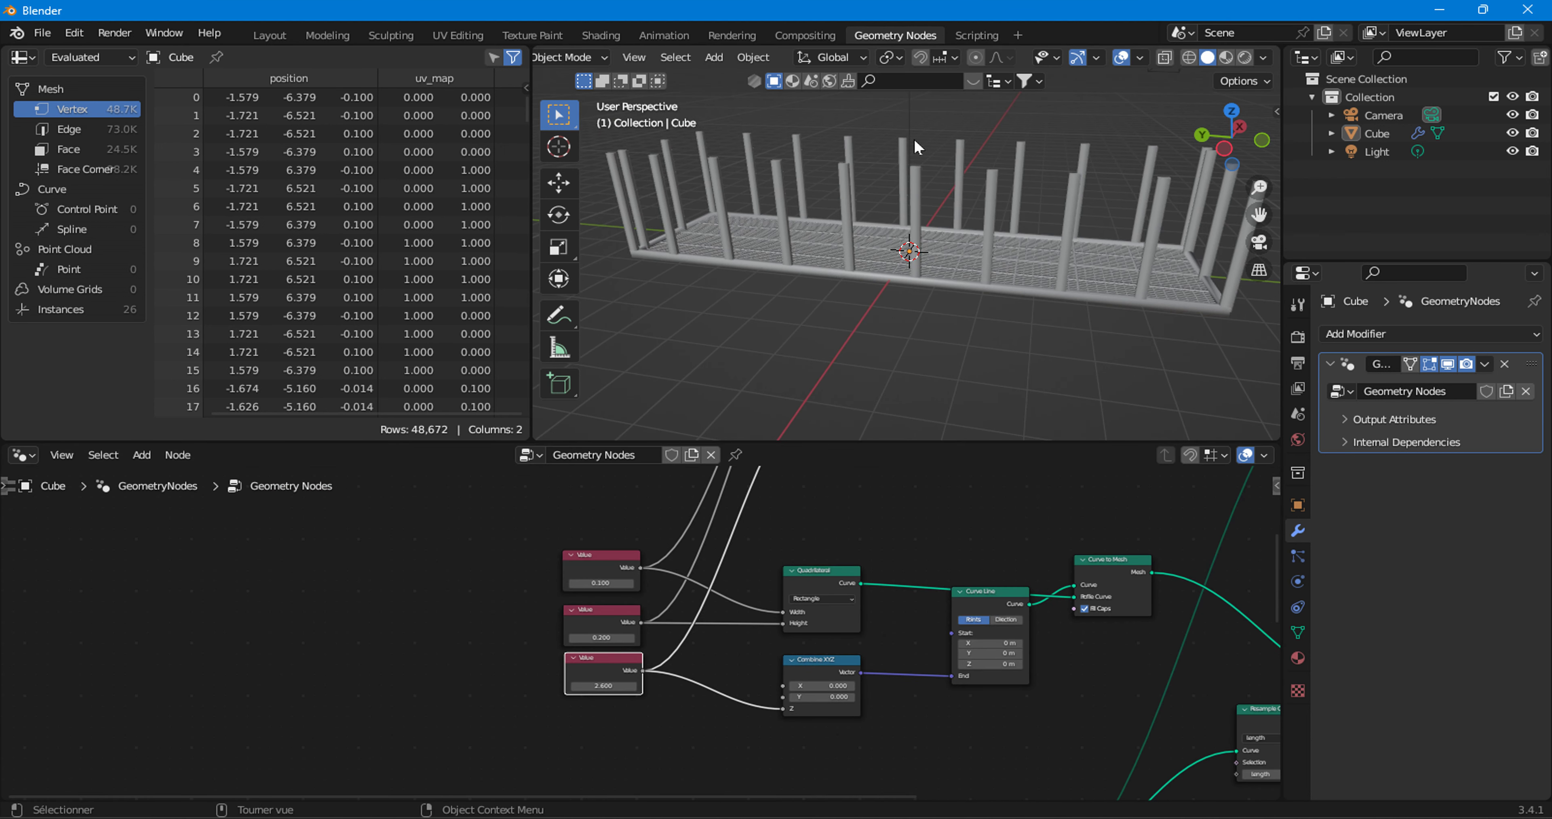
scroll(883, 609, "down", 2)
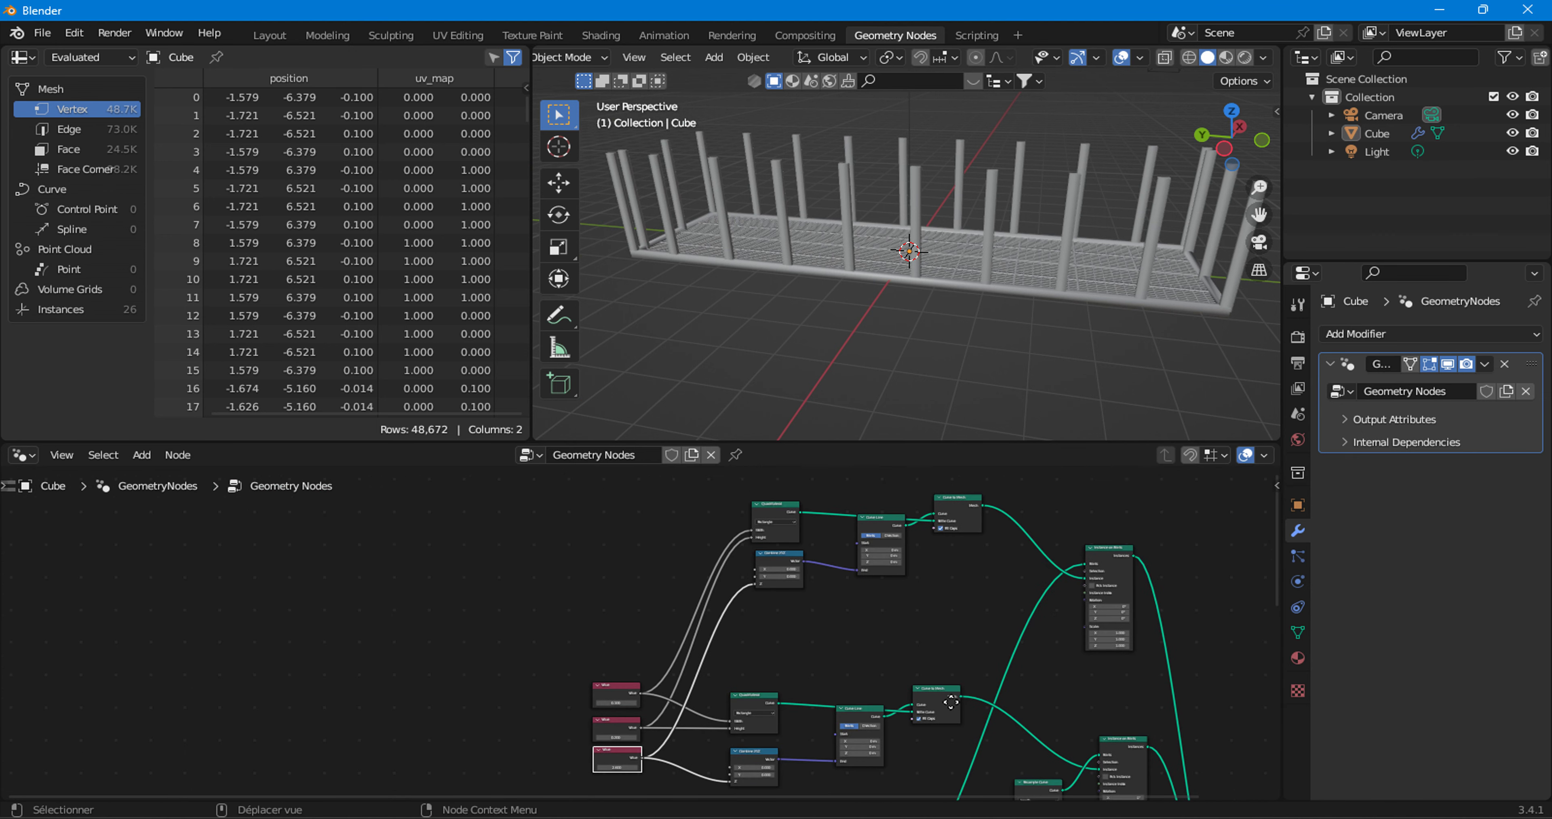
mouse_move(933, 614)
middle_mouse_down()
mouse_move(857, 560)
mouse_move(758, 641)
mouse_move(760, 701)
middle_mouse_up()
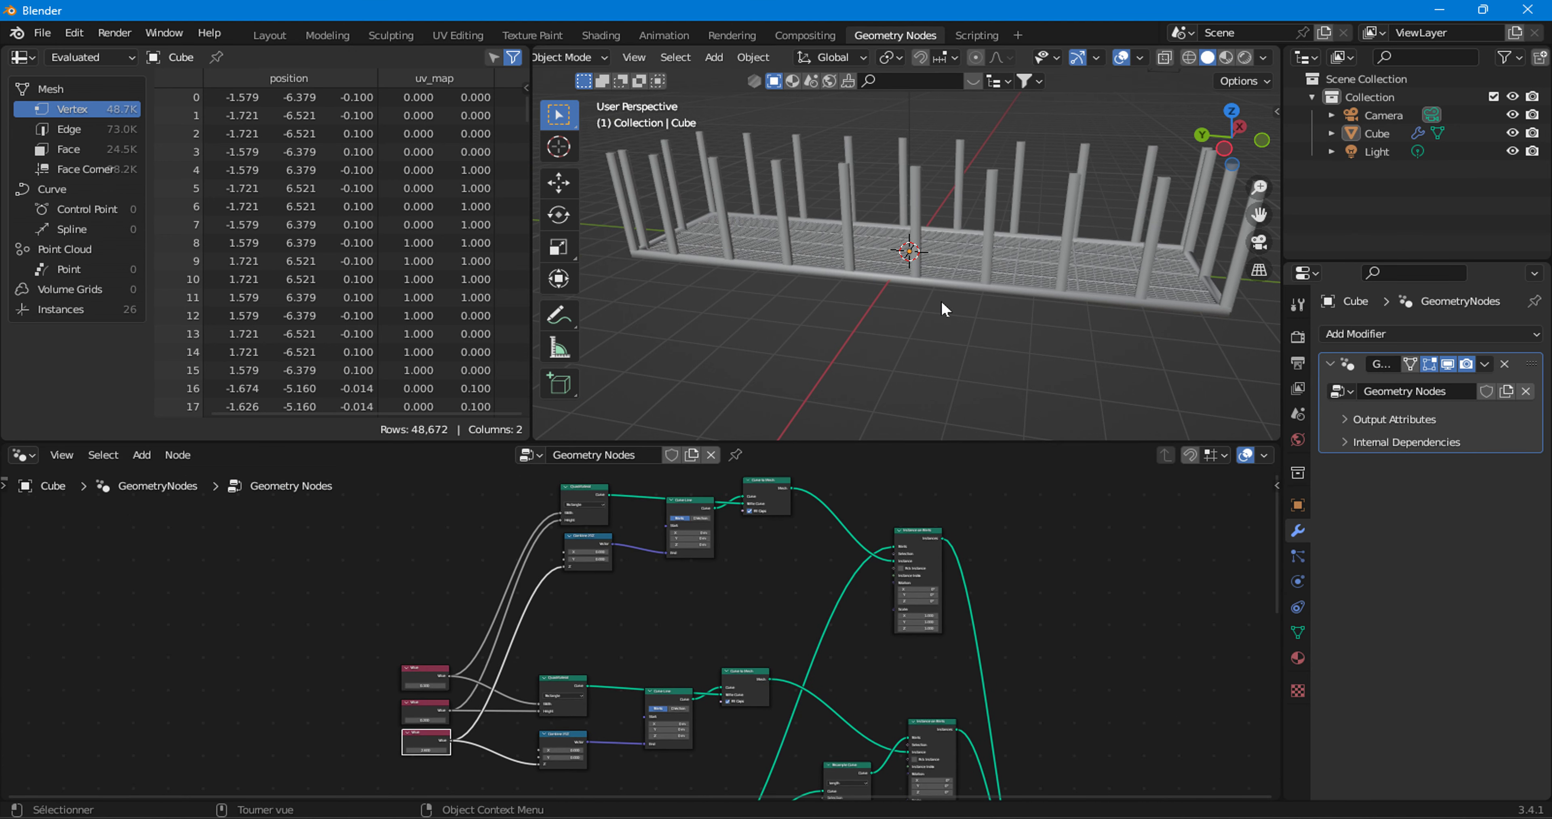
scroll(578, 617, "down", 1)
- Place a Grid mesh primitive node beside the existing fence node chains
middle_click_drag(520, 581, 503, 762)
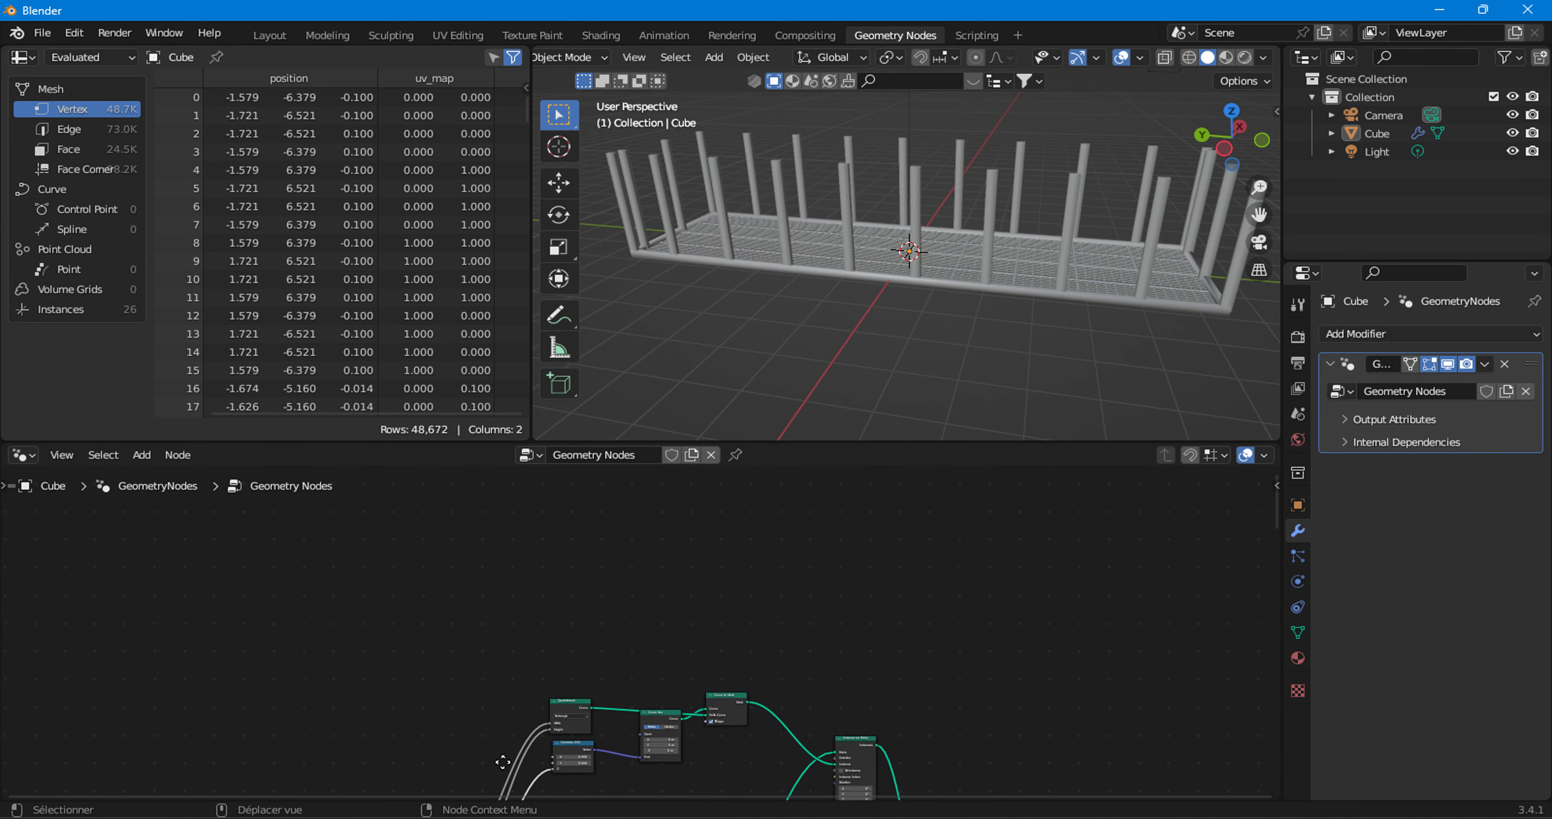
scroll(426, 625, "up", 2)
scroll(409, 593, "up", 1)
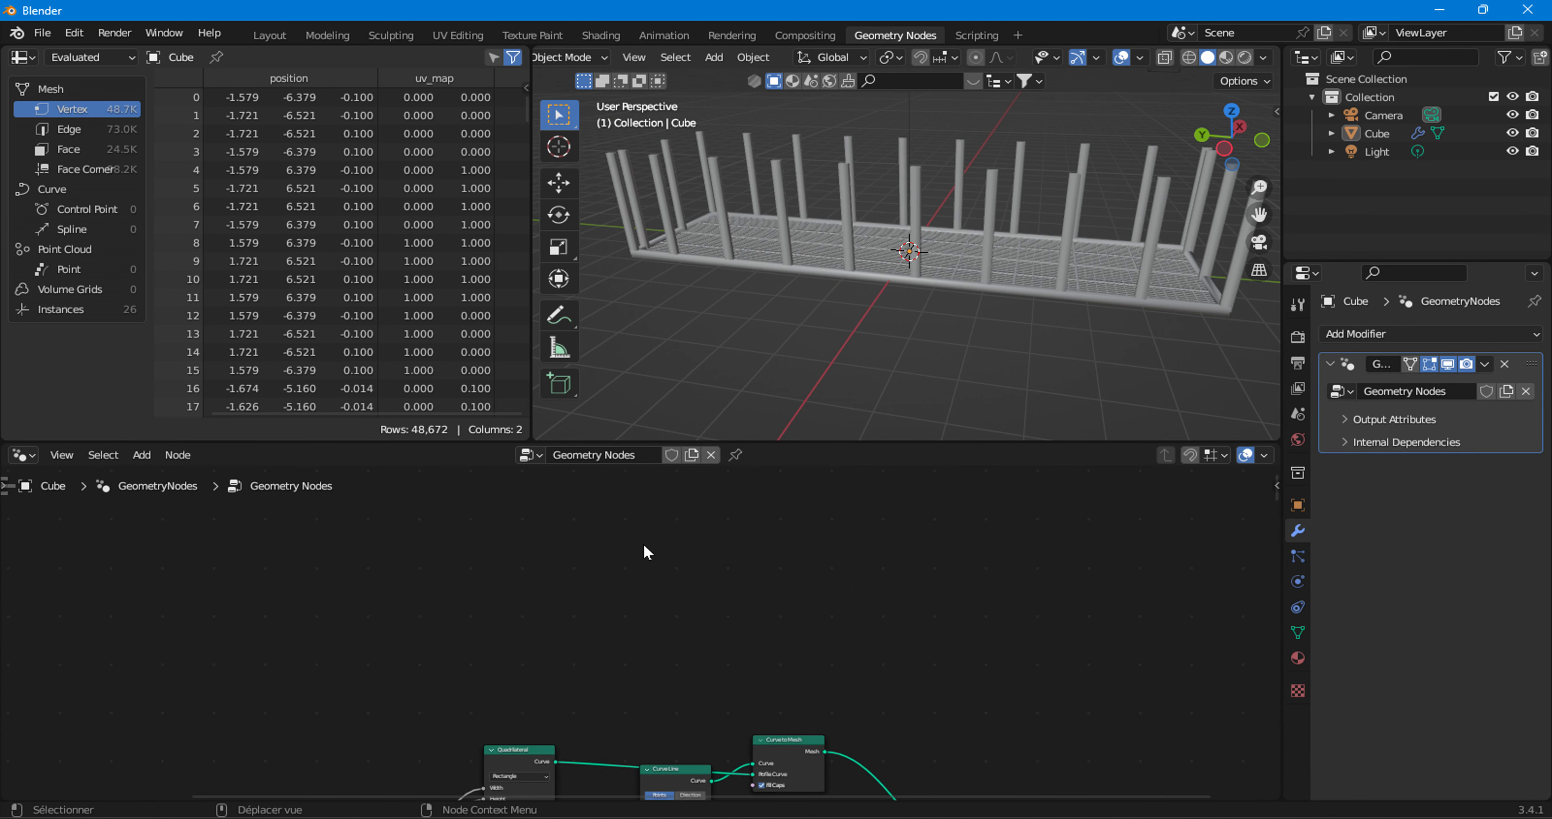
left_click(142, 455)
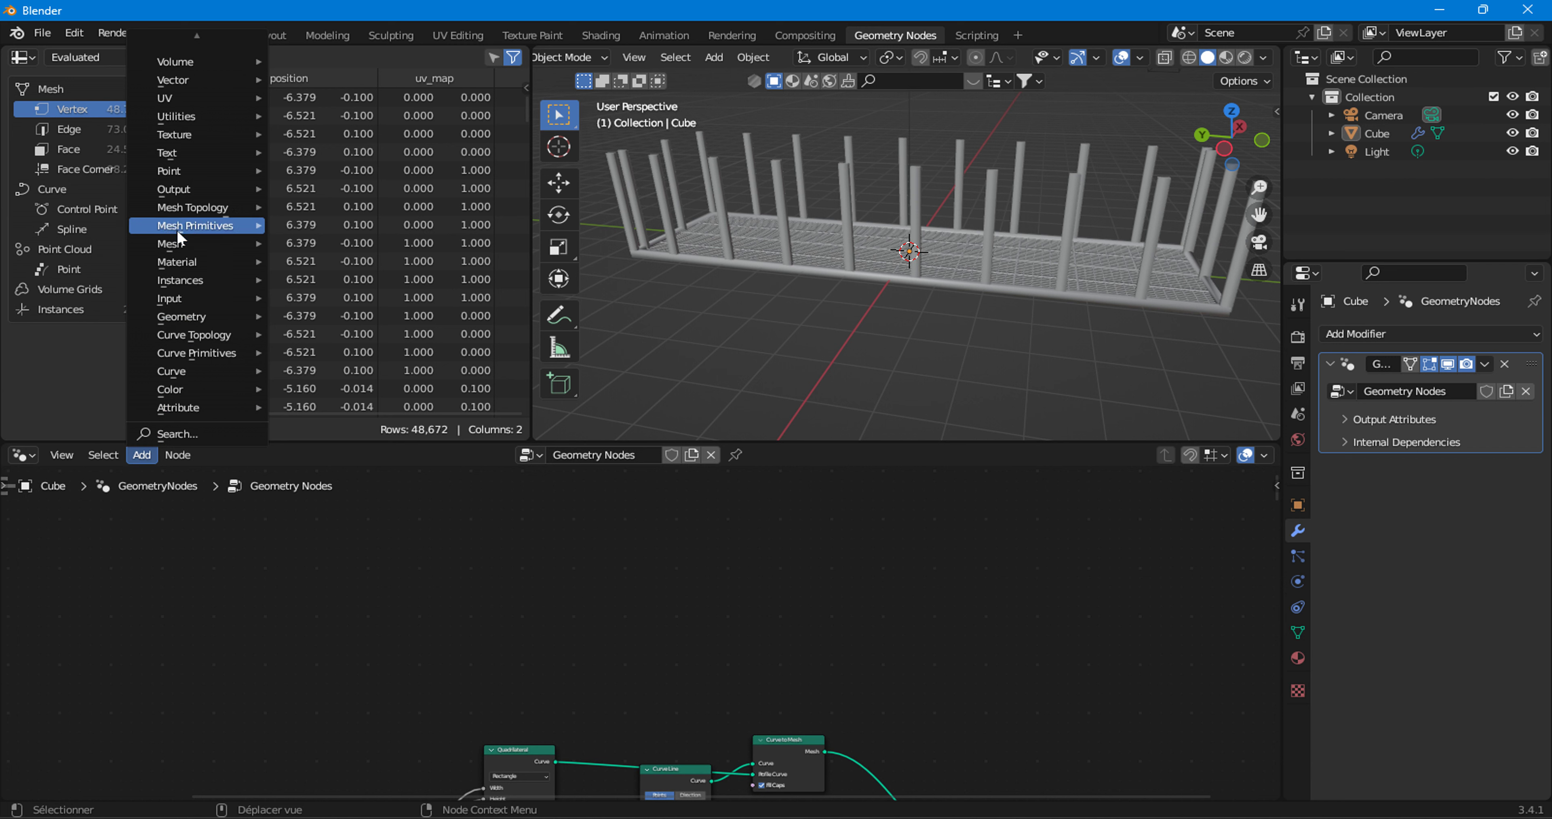
mouse_move(197, 225)
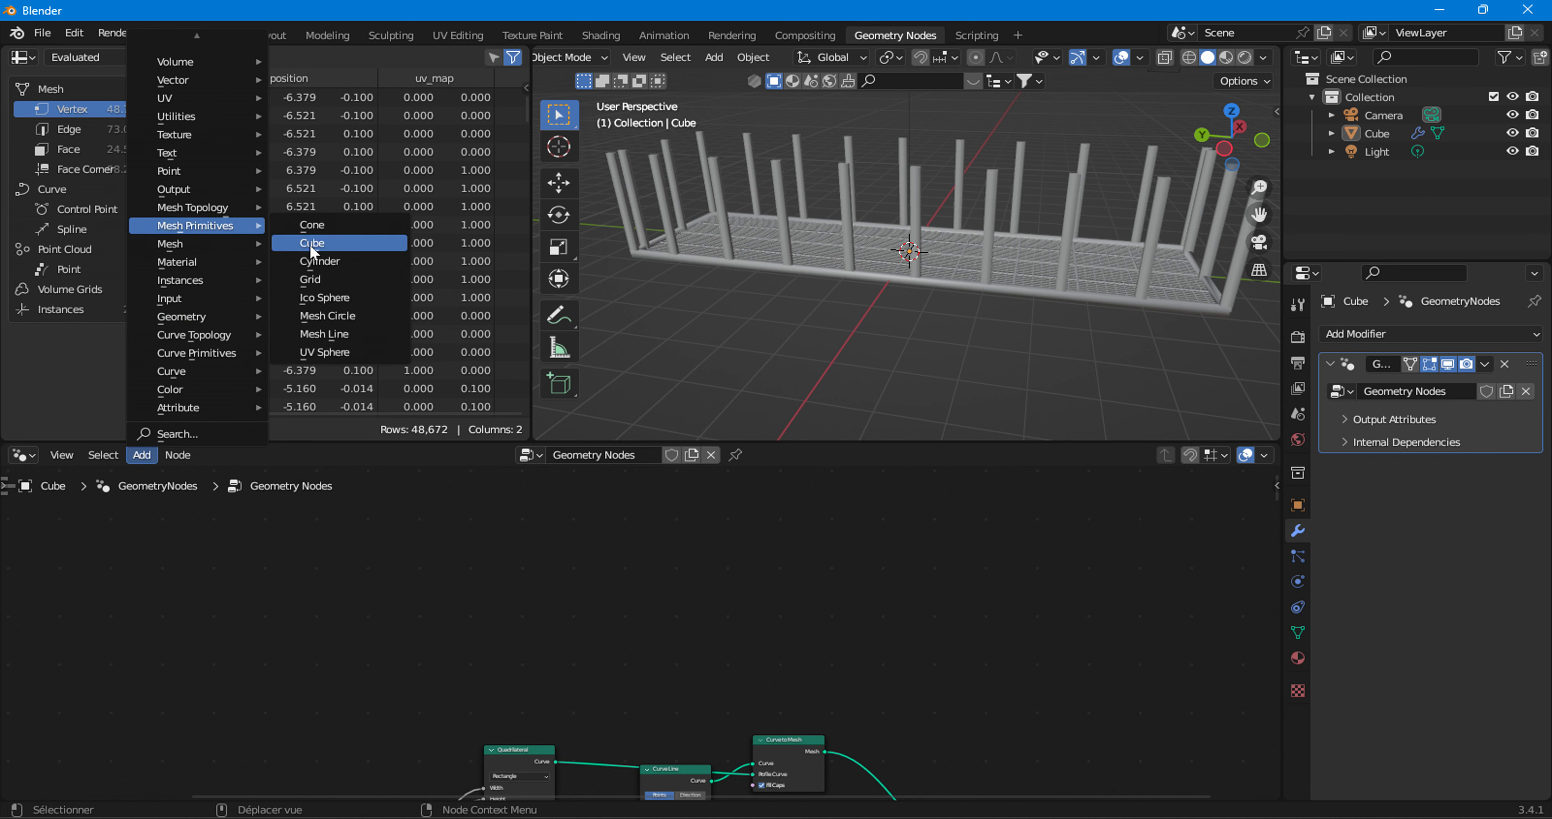
left_click(329, 277)
left_click(503, 650)
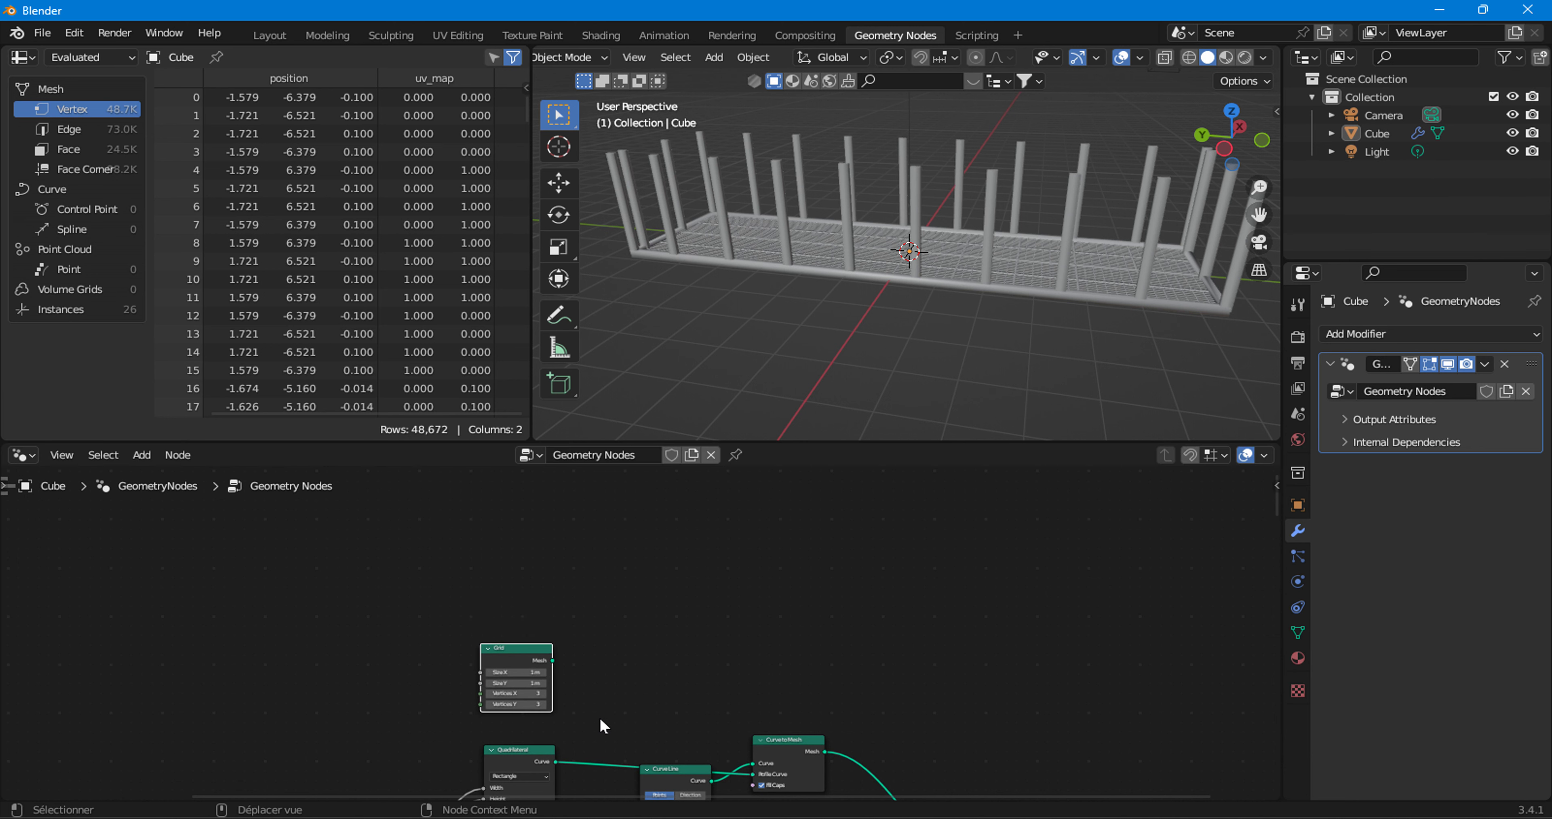
scroll(602, 726, "down", 2)
middle_click_drag(506, 685, 578, 544)
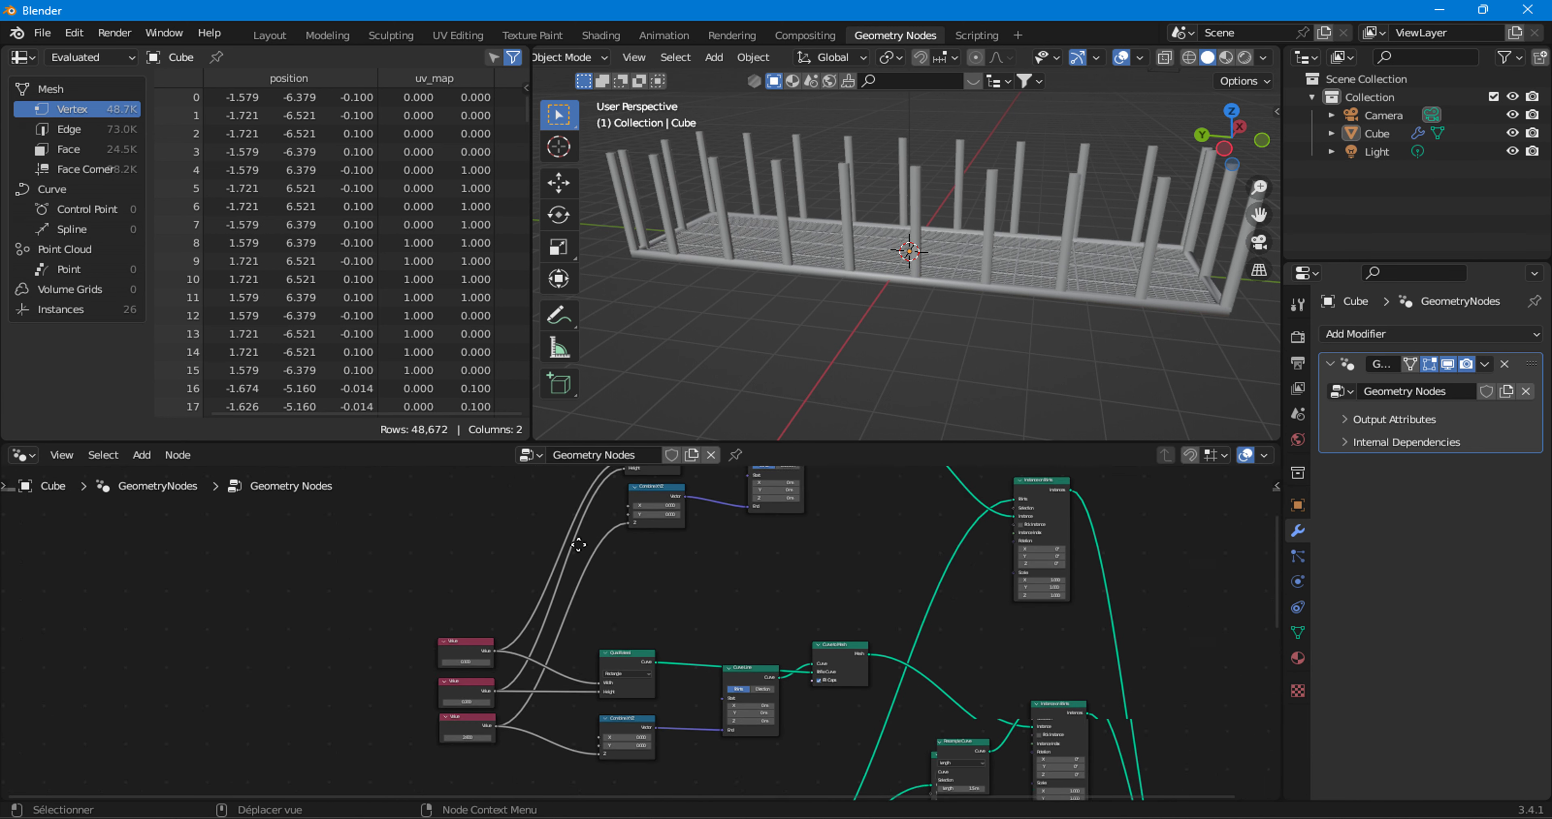
scroll(578, 545, "down", 2)
scroll(598, 554, "down", 2)
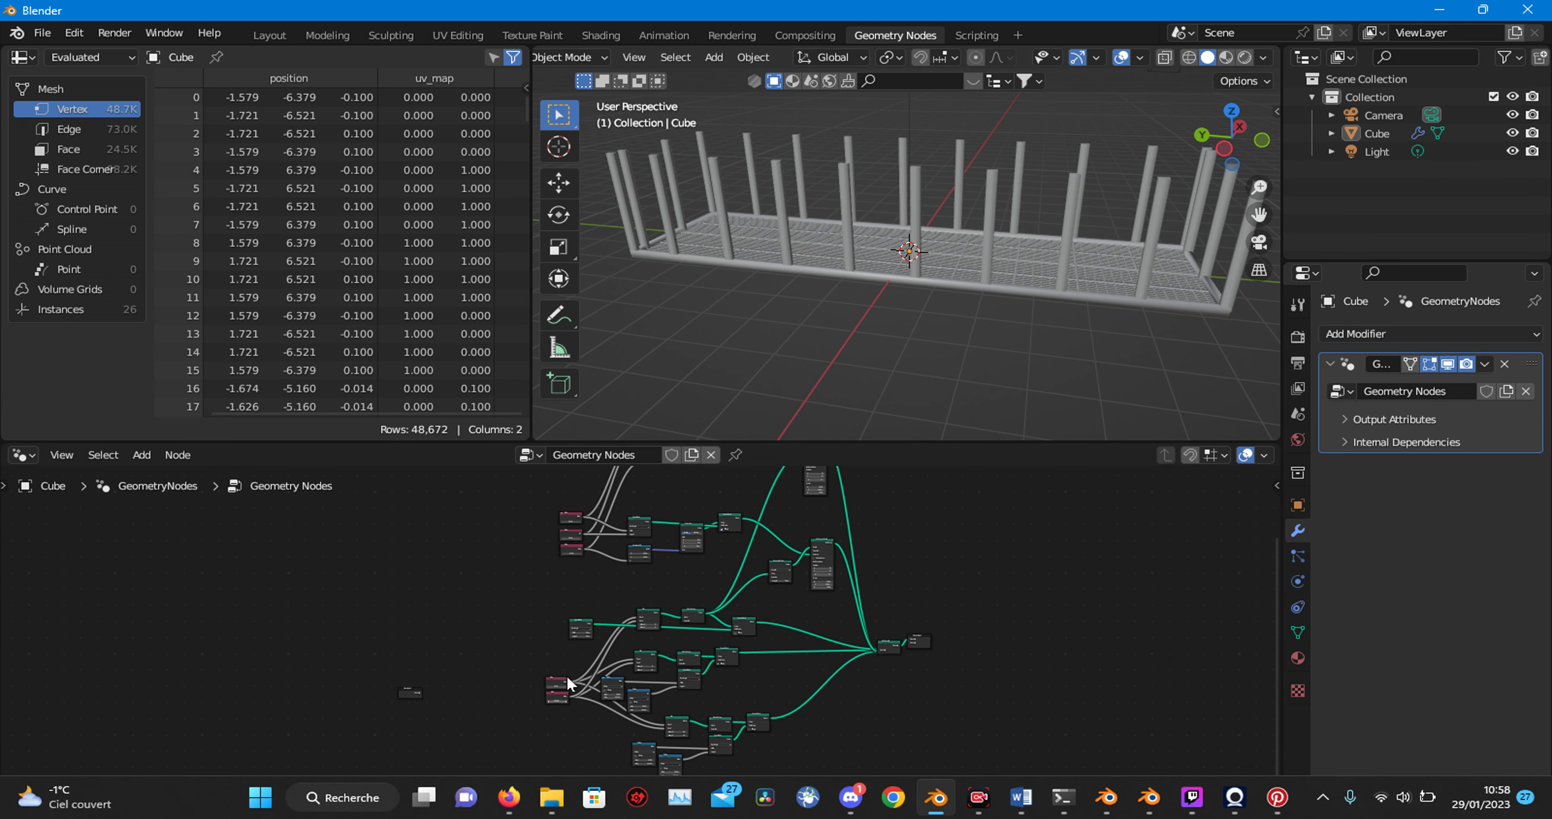
- Link a Value node output into the Grid's Size X
scroll(541, 696, "up", 2)
scroll(541, 695, "up", 2)
scroll(581, 632, "up", 2)
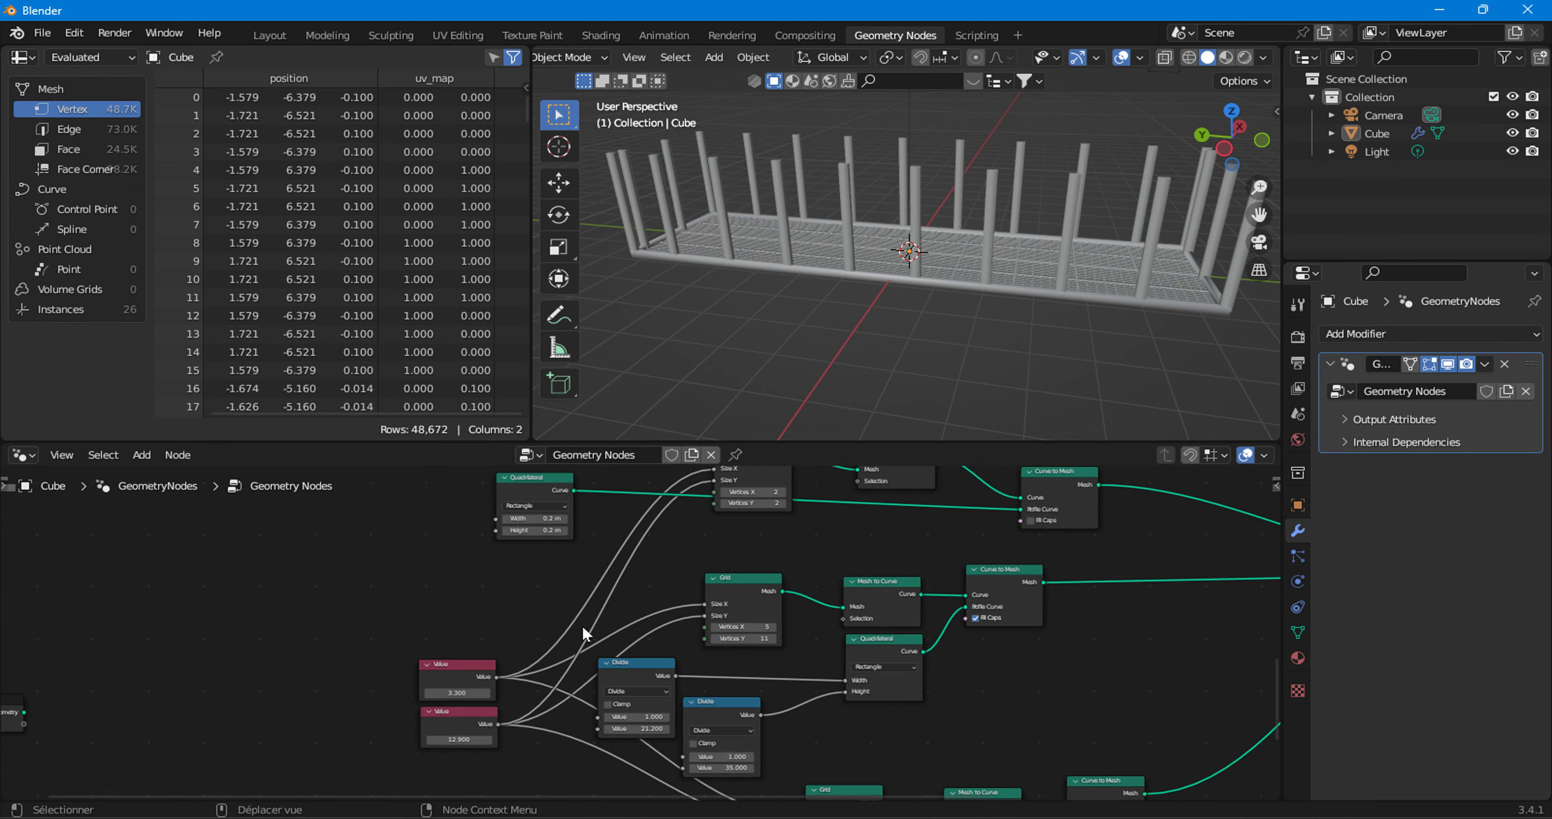
scroll(582, 630, "up", 1)
left_click_drag(459, 688, 603, 320)
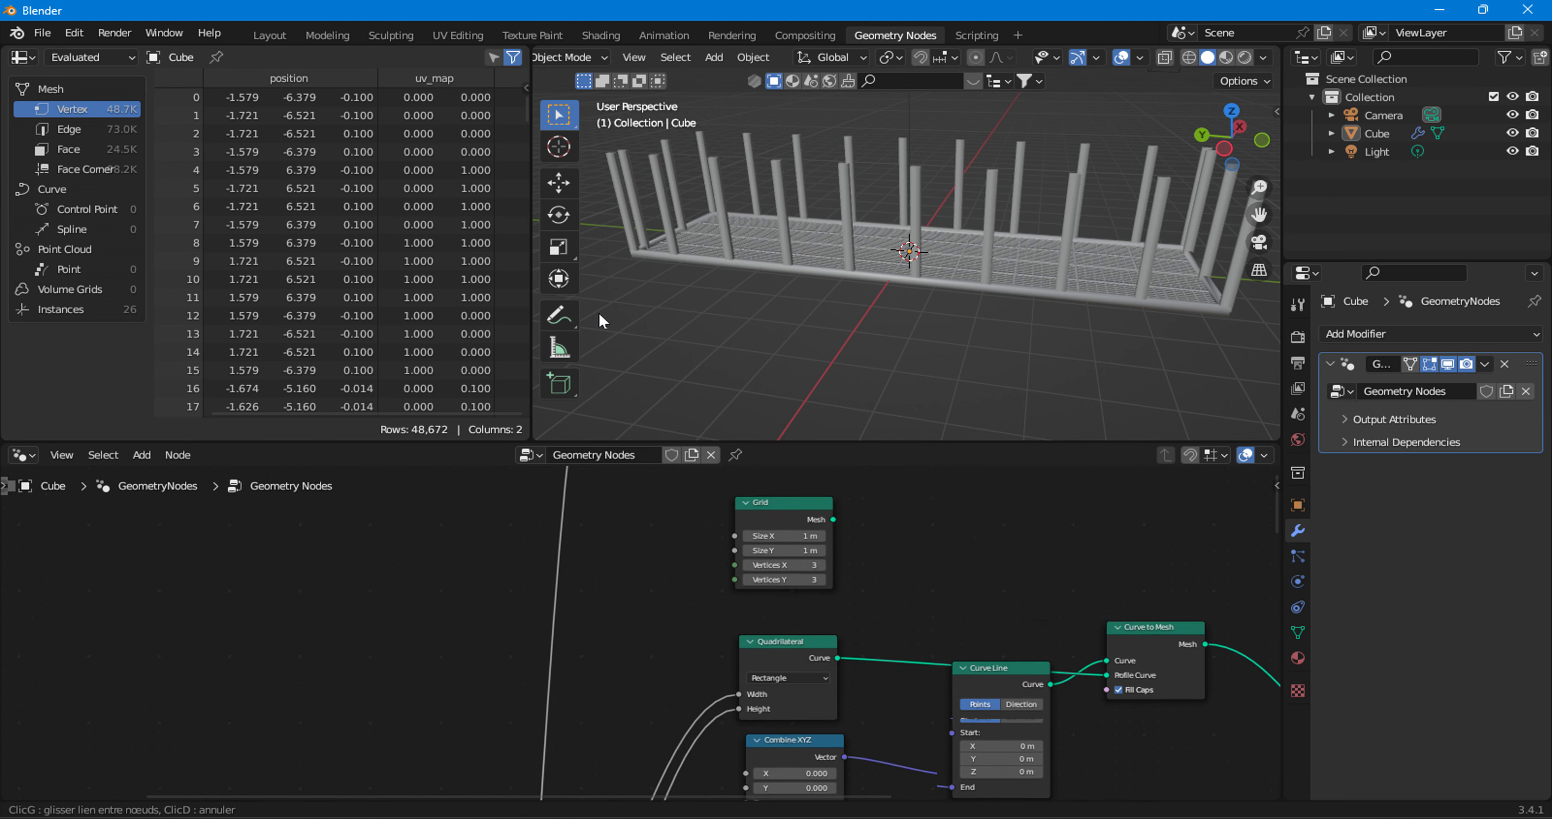
left_click_drag(603, 320, 685, 596)
left_click_drag(727, 679, 735, 678)
scroll(588, 650, "down", 3)
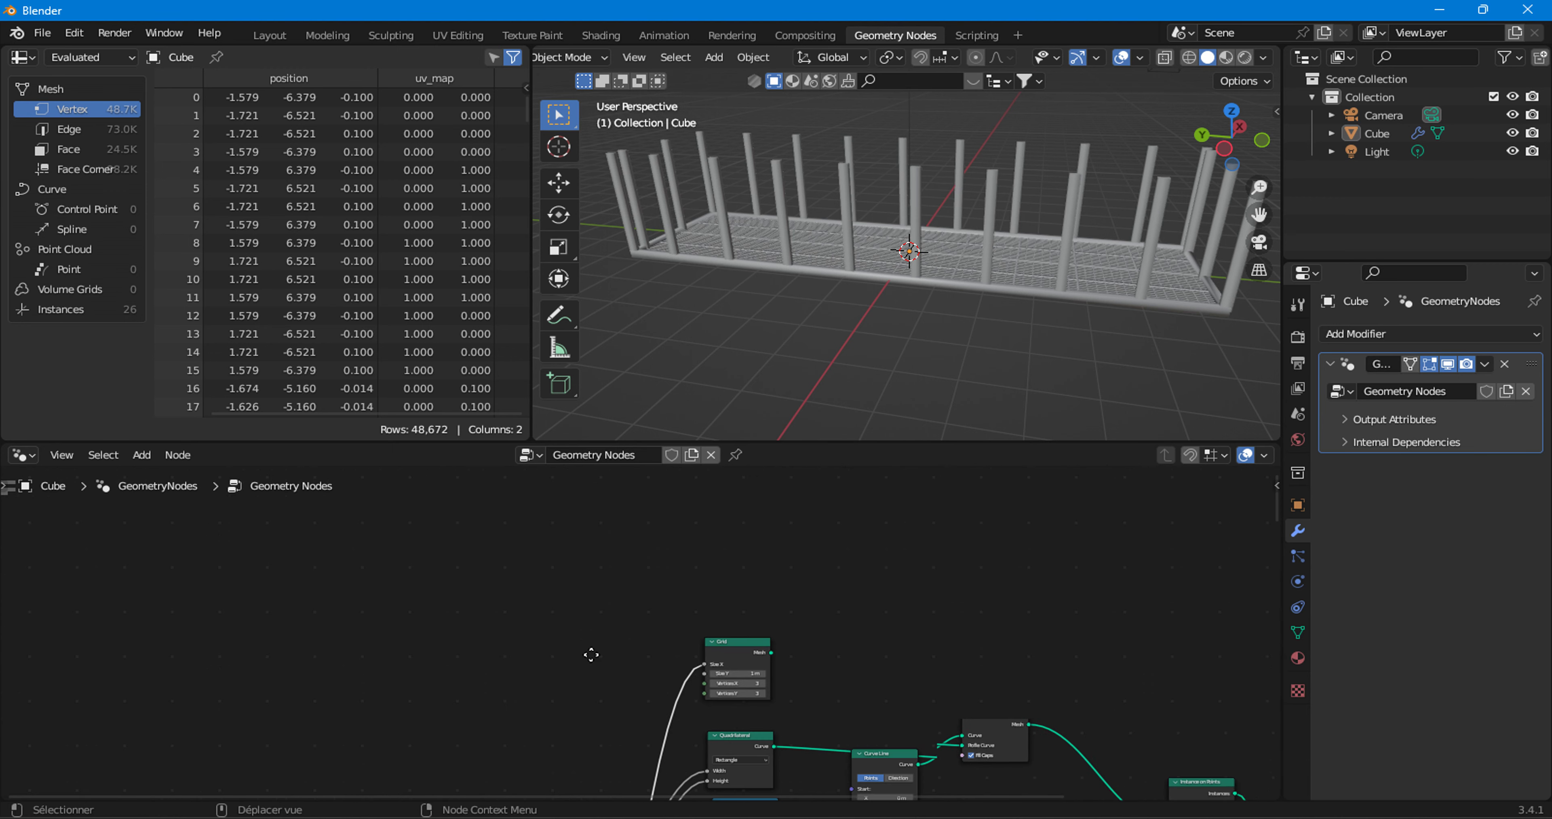
mouse_move(588, 651)
middle_mouse_down()
mouse_move(638, 689)
mouse_move(621, 591)
middle_mouse_up()
scroll(630, 638, "up", 2)
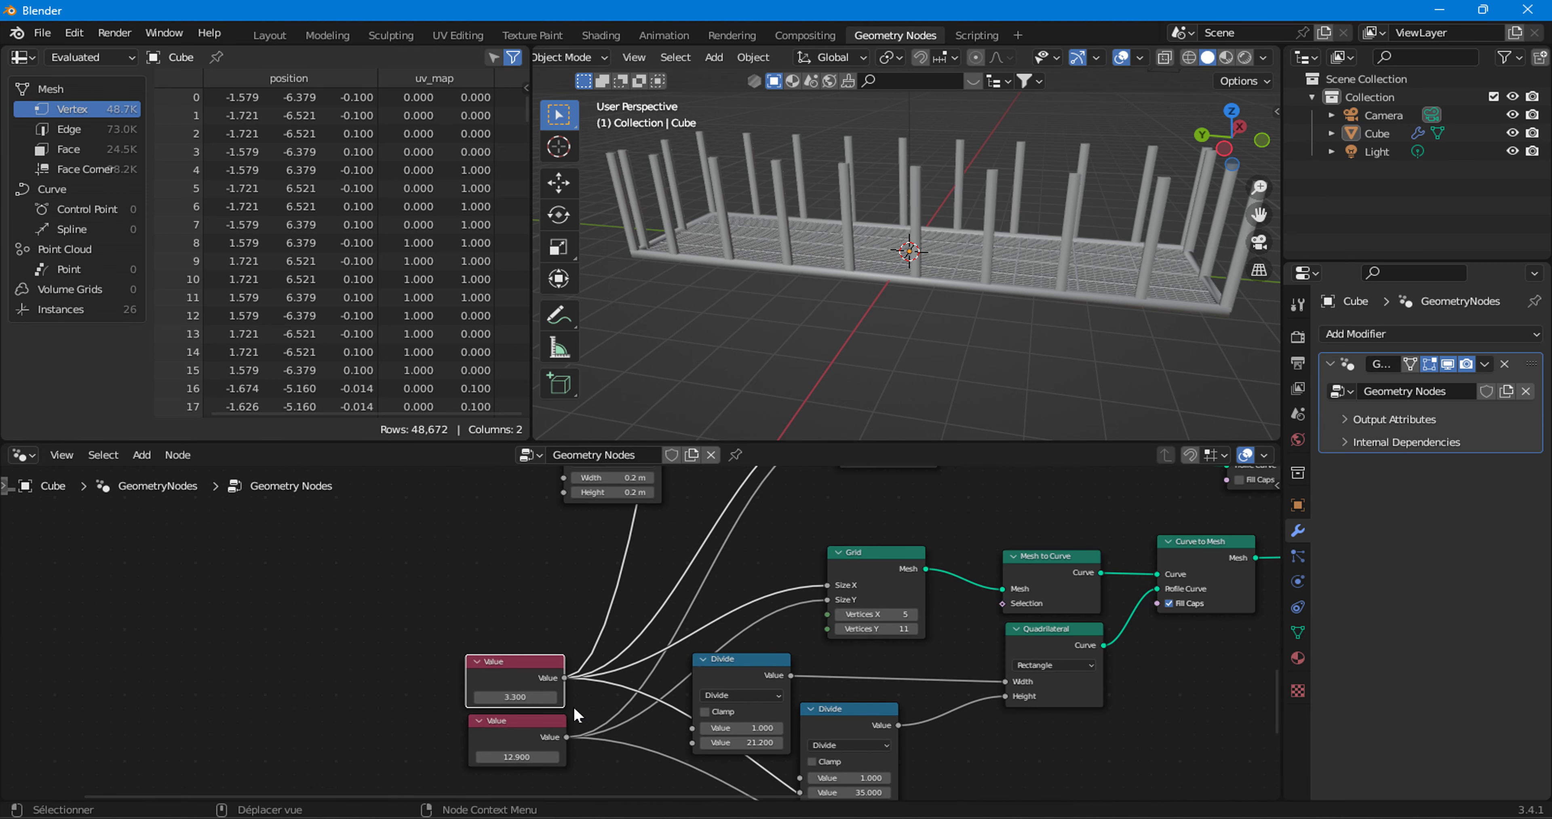
- Link another Value node output into the Grid's Size Y
left_click_drag(565, 736, 695, 349)
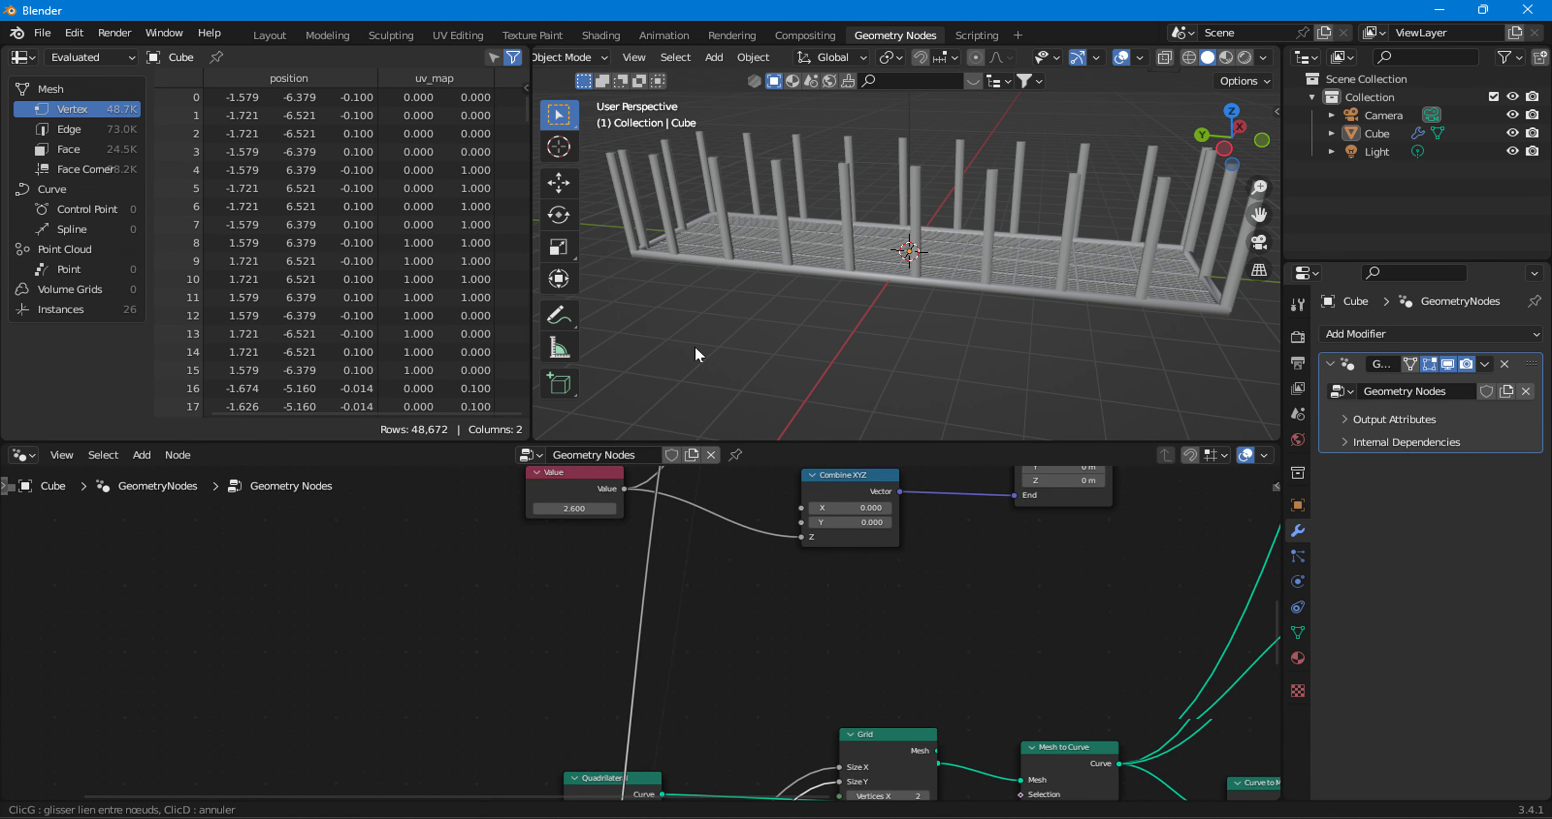
left_click_drag(695, 346, 859, 539)
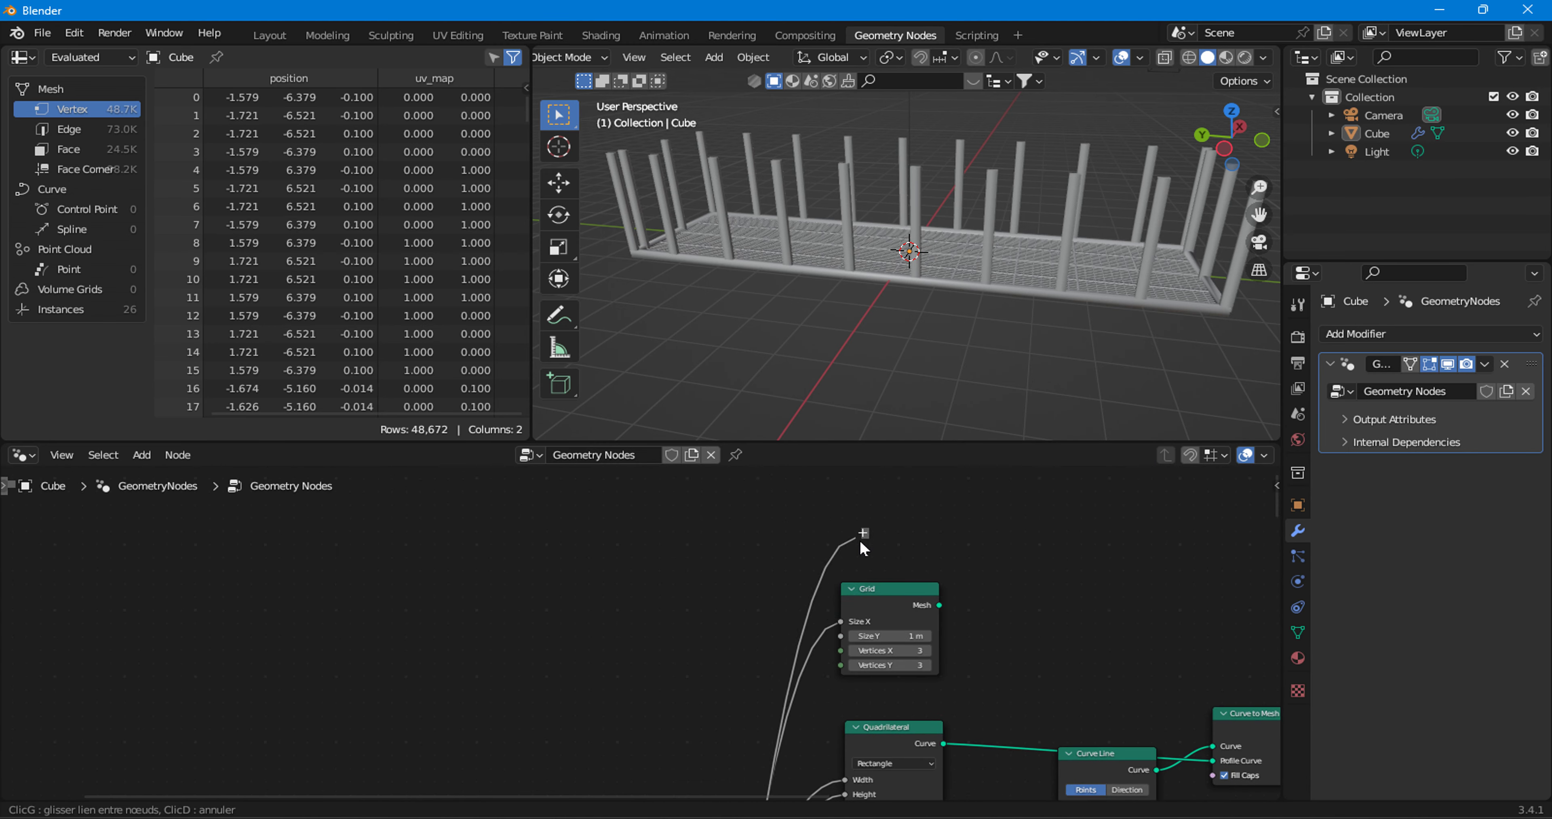
left_click_drag(850, 643, 836, 645)
scroll(843, 632, "down", 2)
scroll(867, 614, "down", 1)
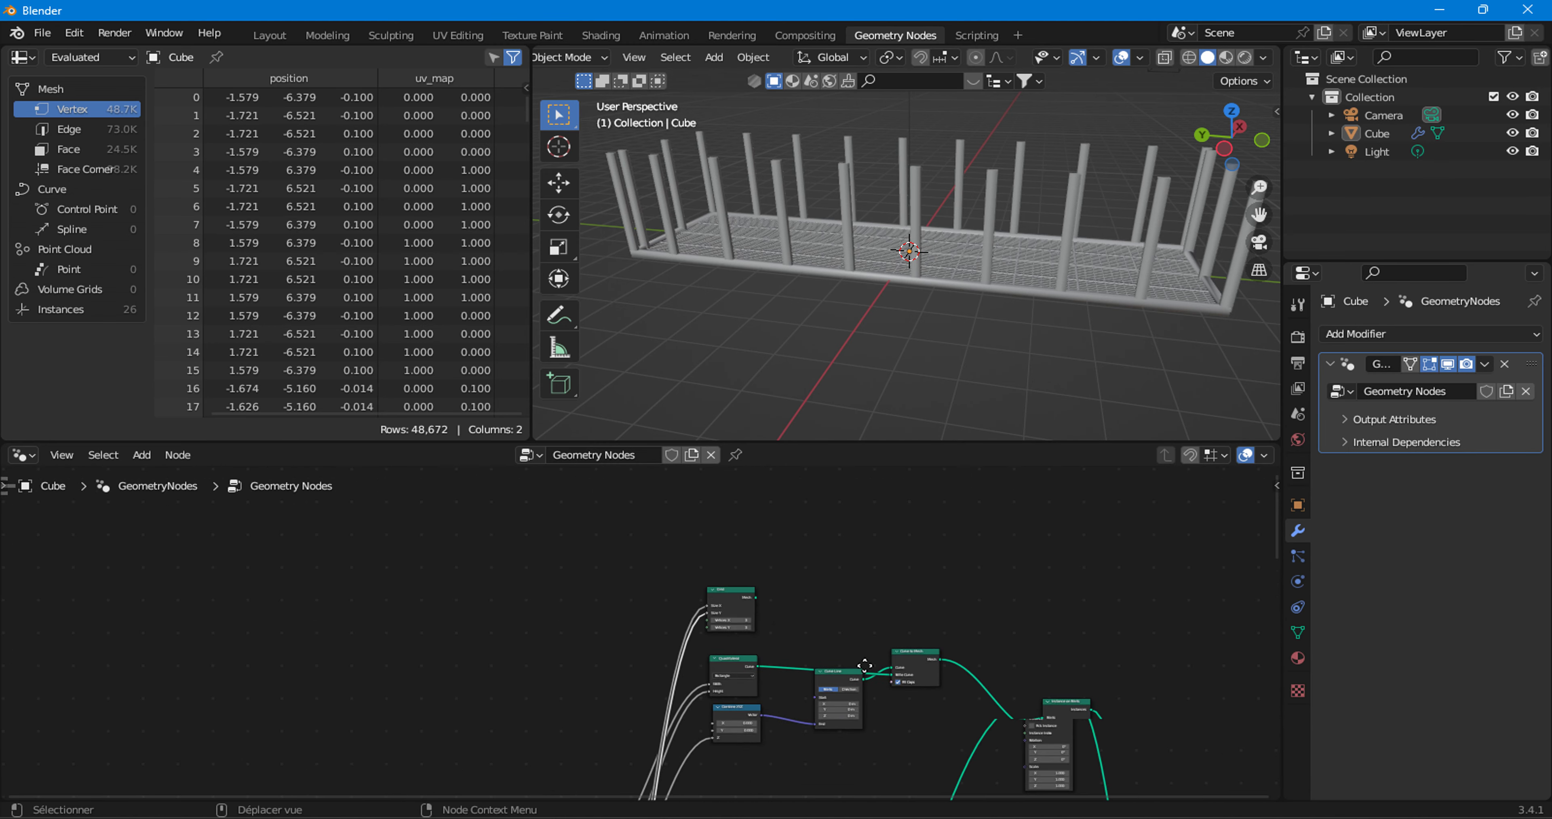
scroll(891, 597, "down", 1)
scroll(991, 620, "down", 1)
scroll(964, 644, "down", 1)
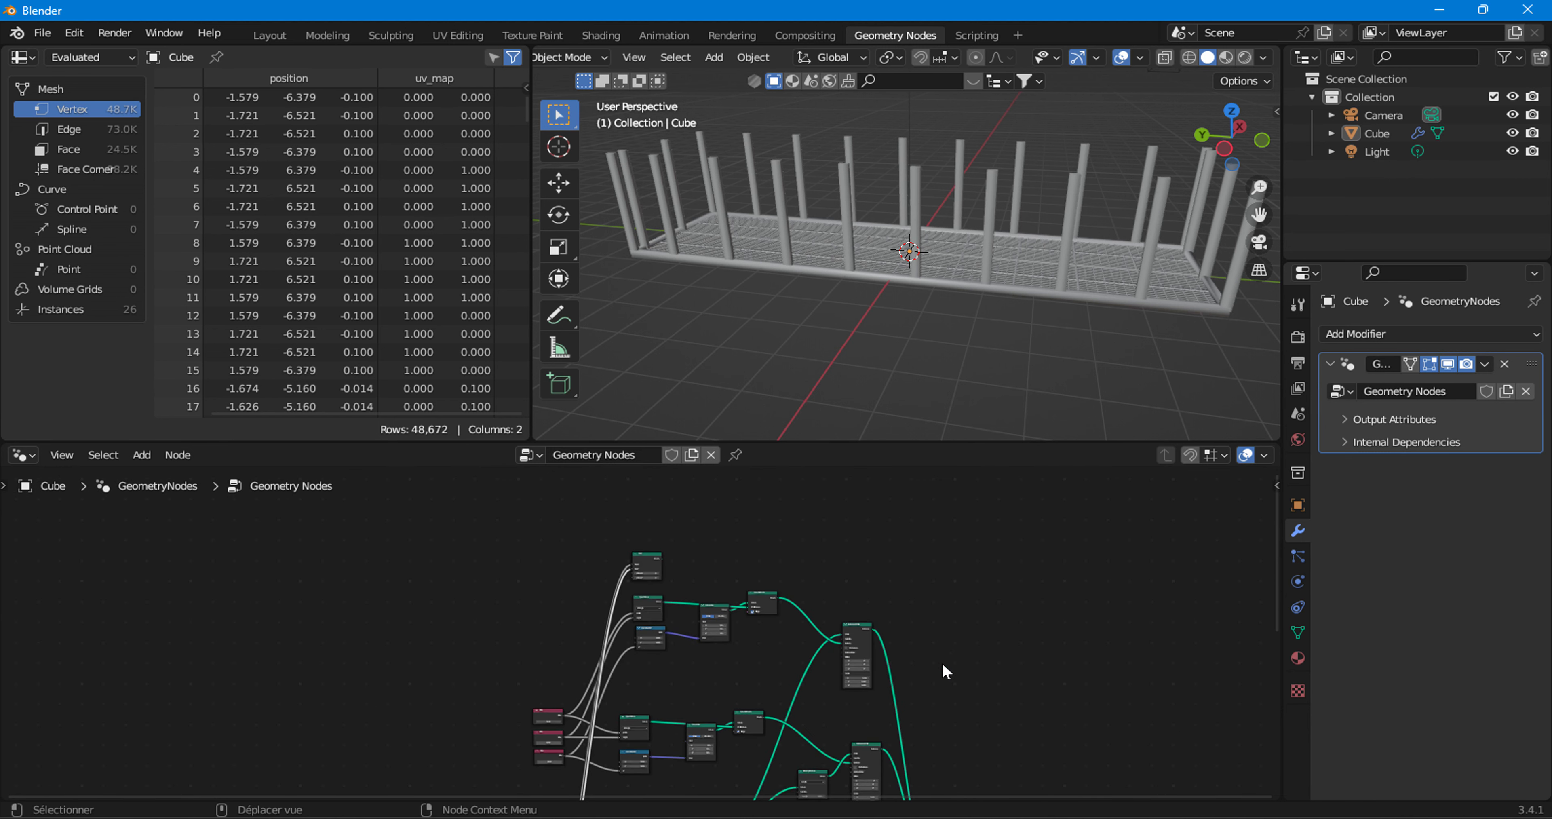
scroll(894, 601, "down", 1)
- Cut the Join Geometry link to Group Output and move the output node aside
middle_click_drag(893, 602, 892, 573)
scroll(915, 698, "up", 4)
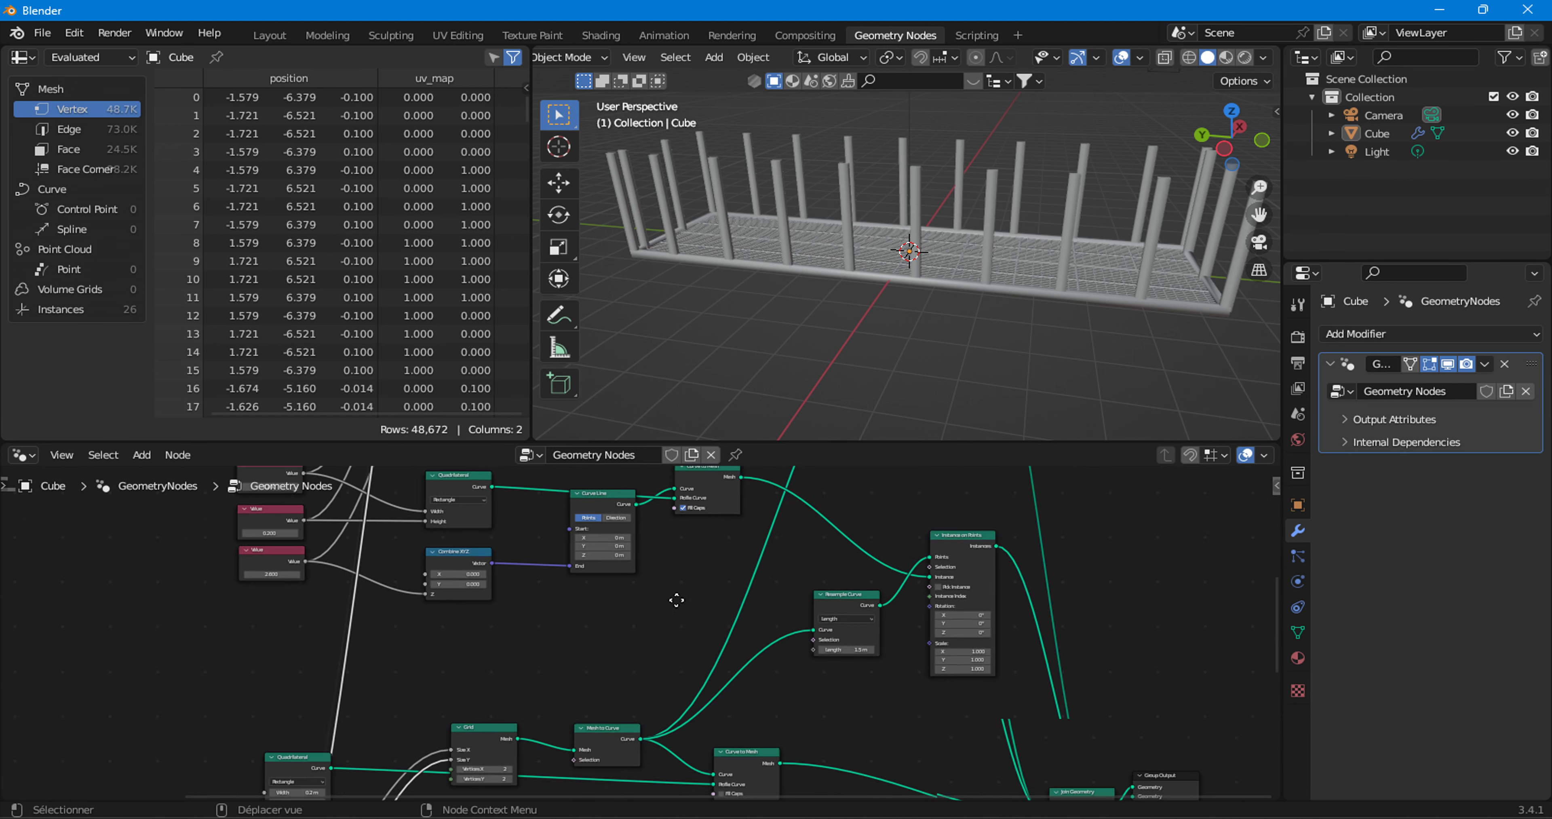
right_click_drag(858, 591, 876, 663, "ctrl")
mouse_move(913, 641)
left_mouse_down()
mouse_move(693, 385)
mouse_move(313, 629)
left_mouse_up()
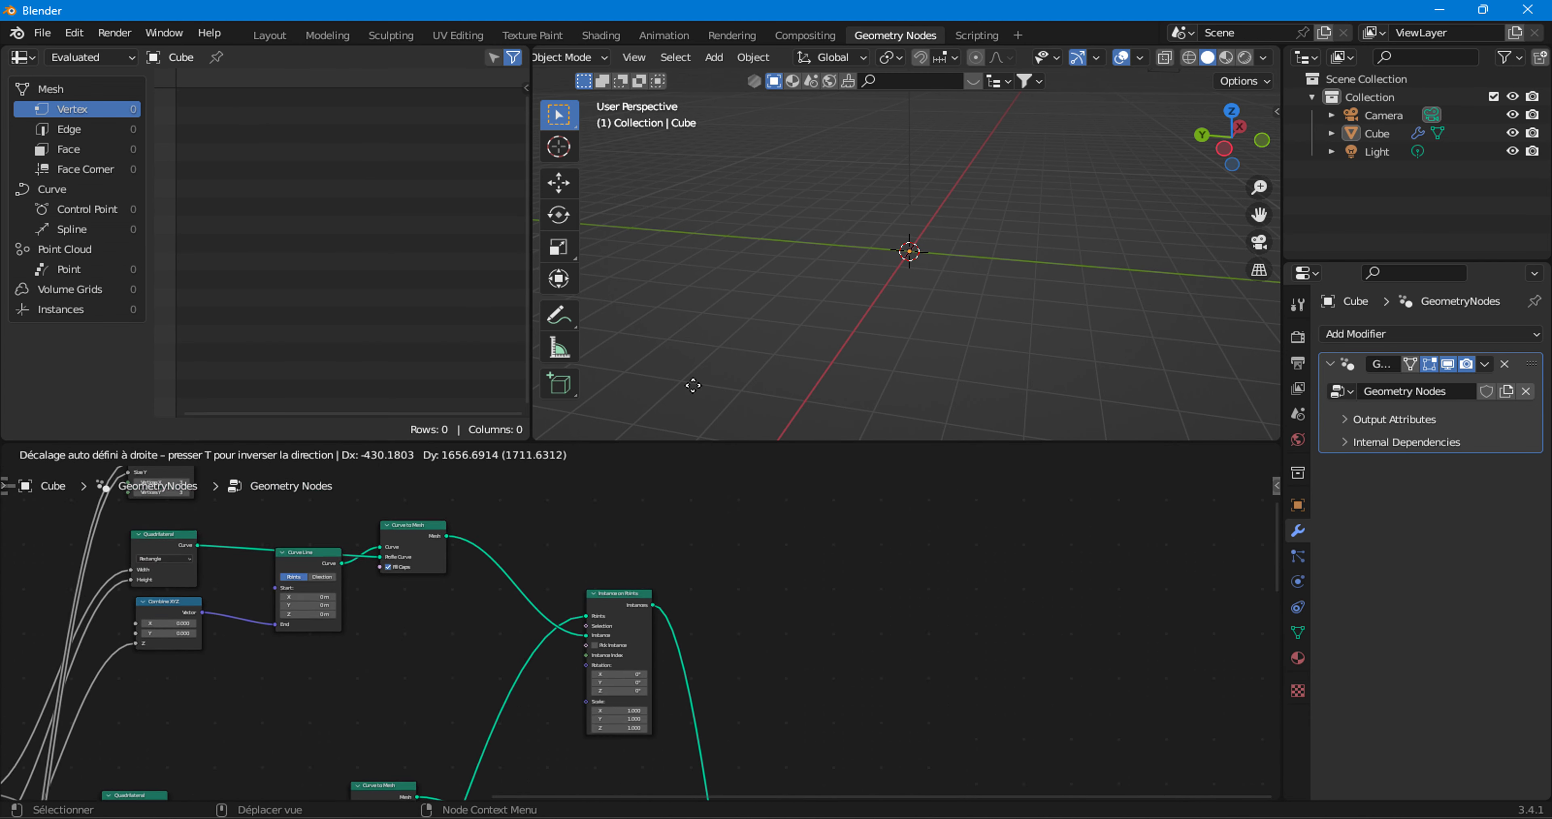
- Connect the Grid mesh directly to the Group Output
middle_click_drag(313, 629, 675, 643)
scroll(678, 643, "up", 2)
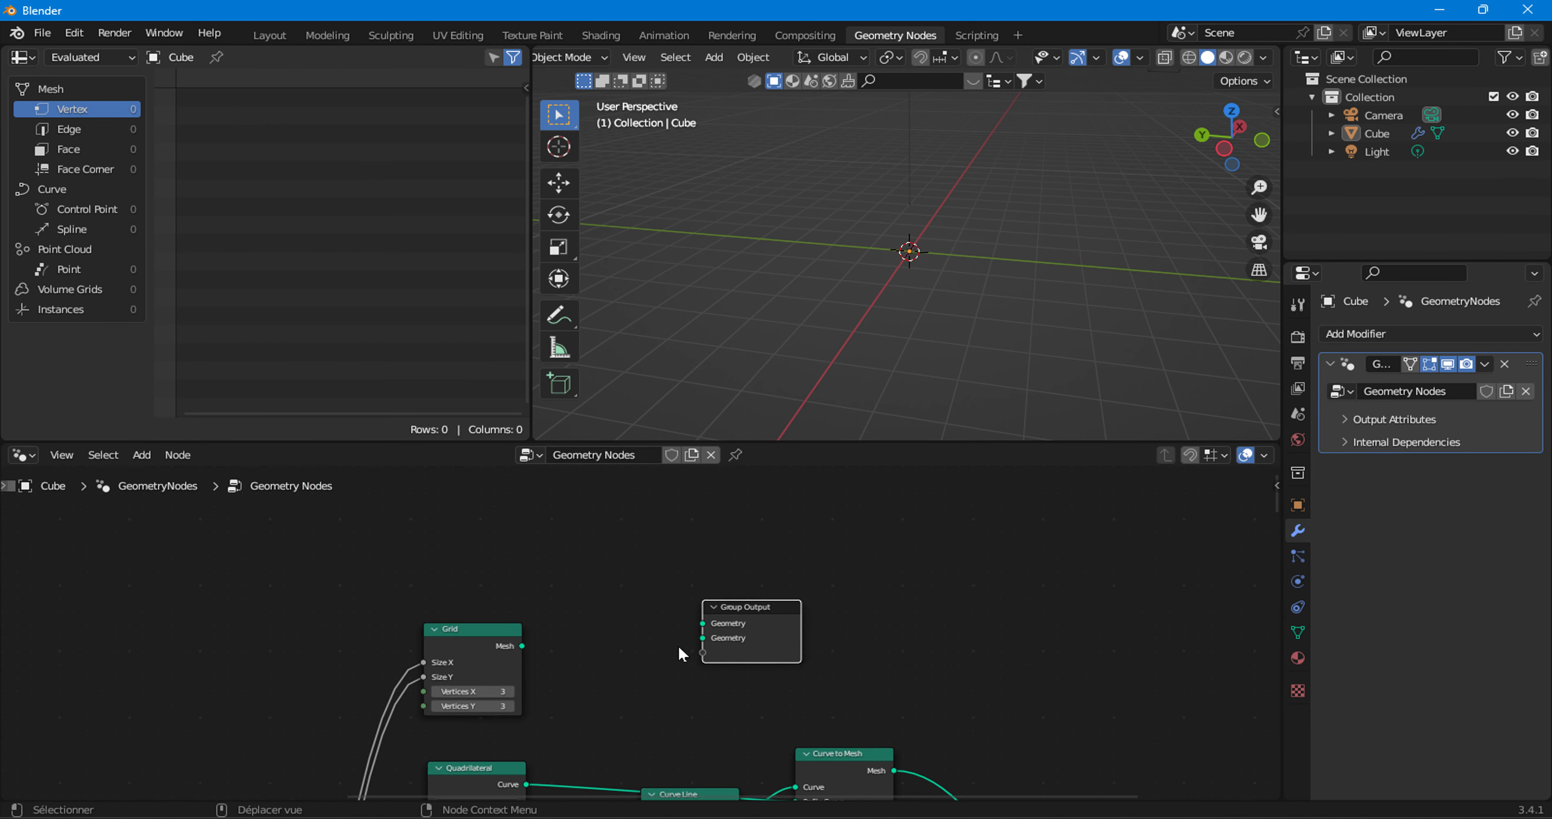
scroll(677, 643, "up", 1)
left_click_drag(479, 650, 997, 683)
- Insert a Mesh to Curve node between Grid and Group Output, then tidy the layout
left_click(139, 458)
mouse_move(194, 207)
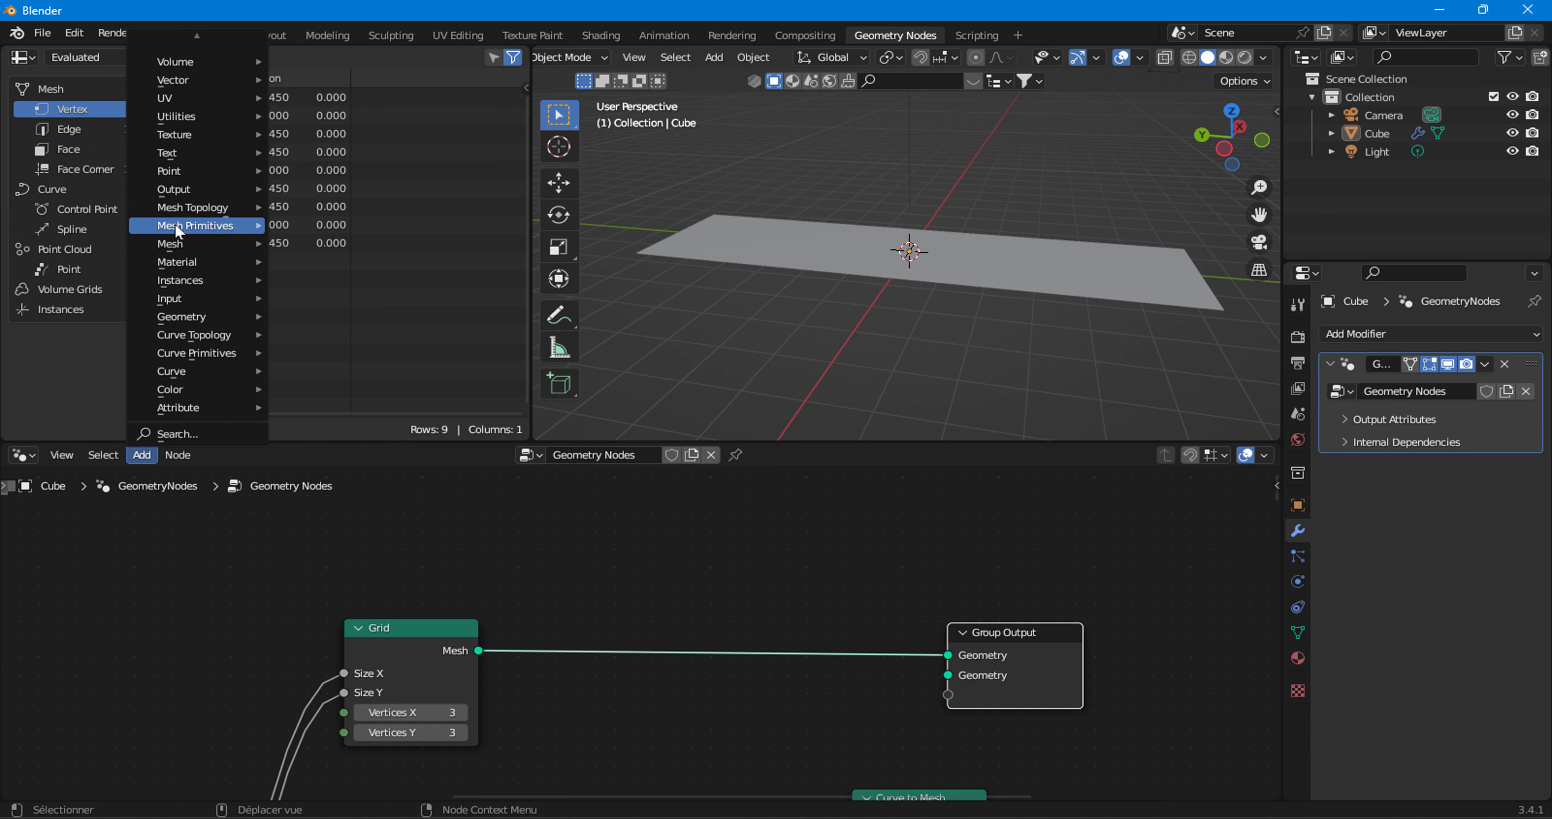
mouse_move(194, 243)
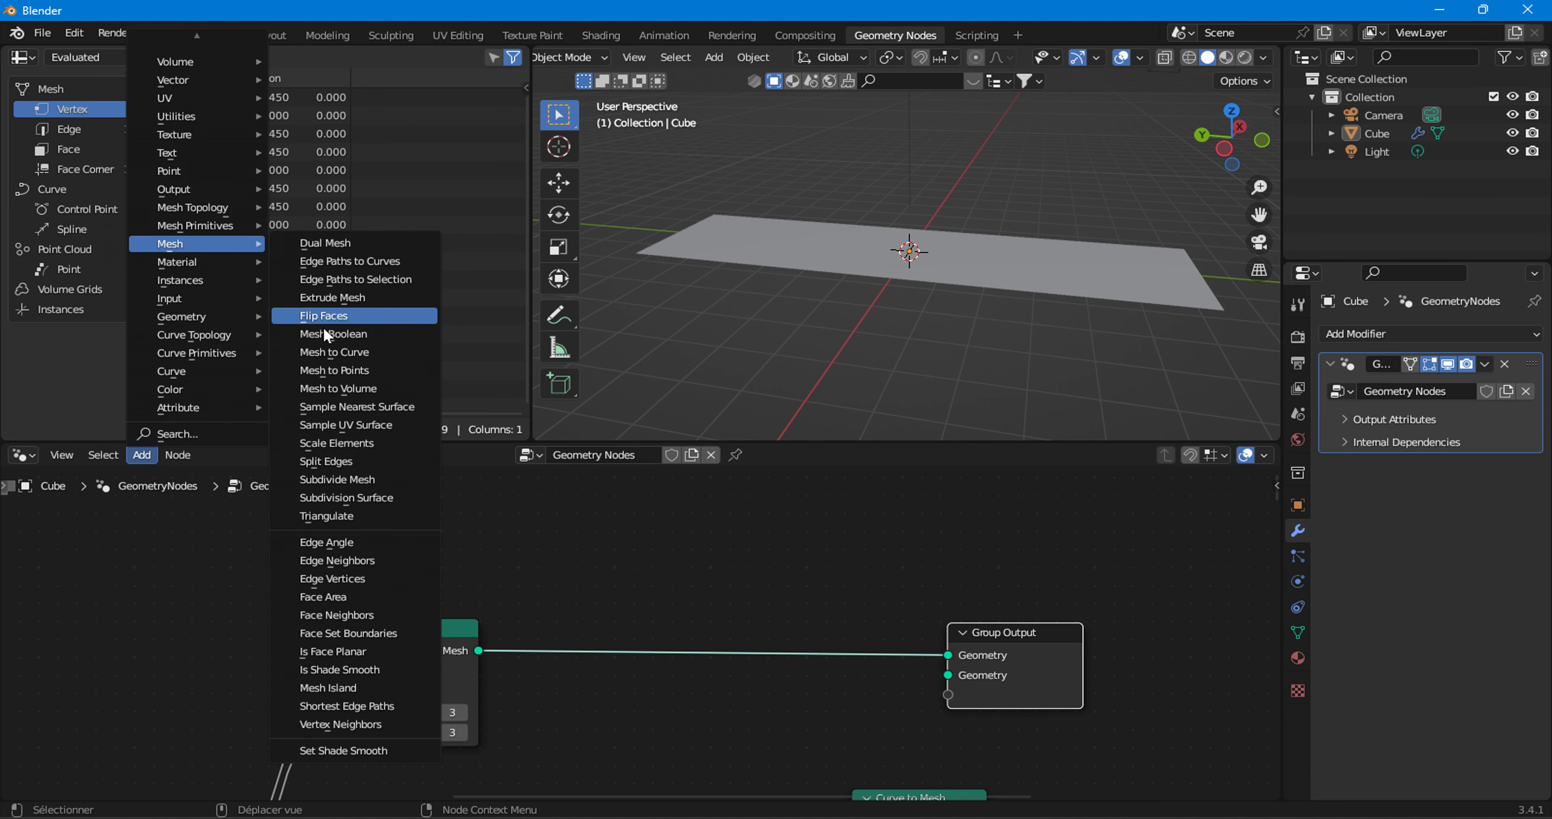
left_click(334, 352)
left_click(554, 655)
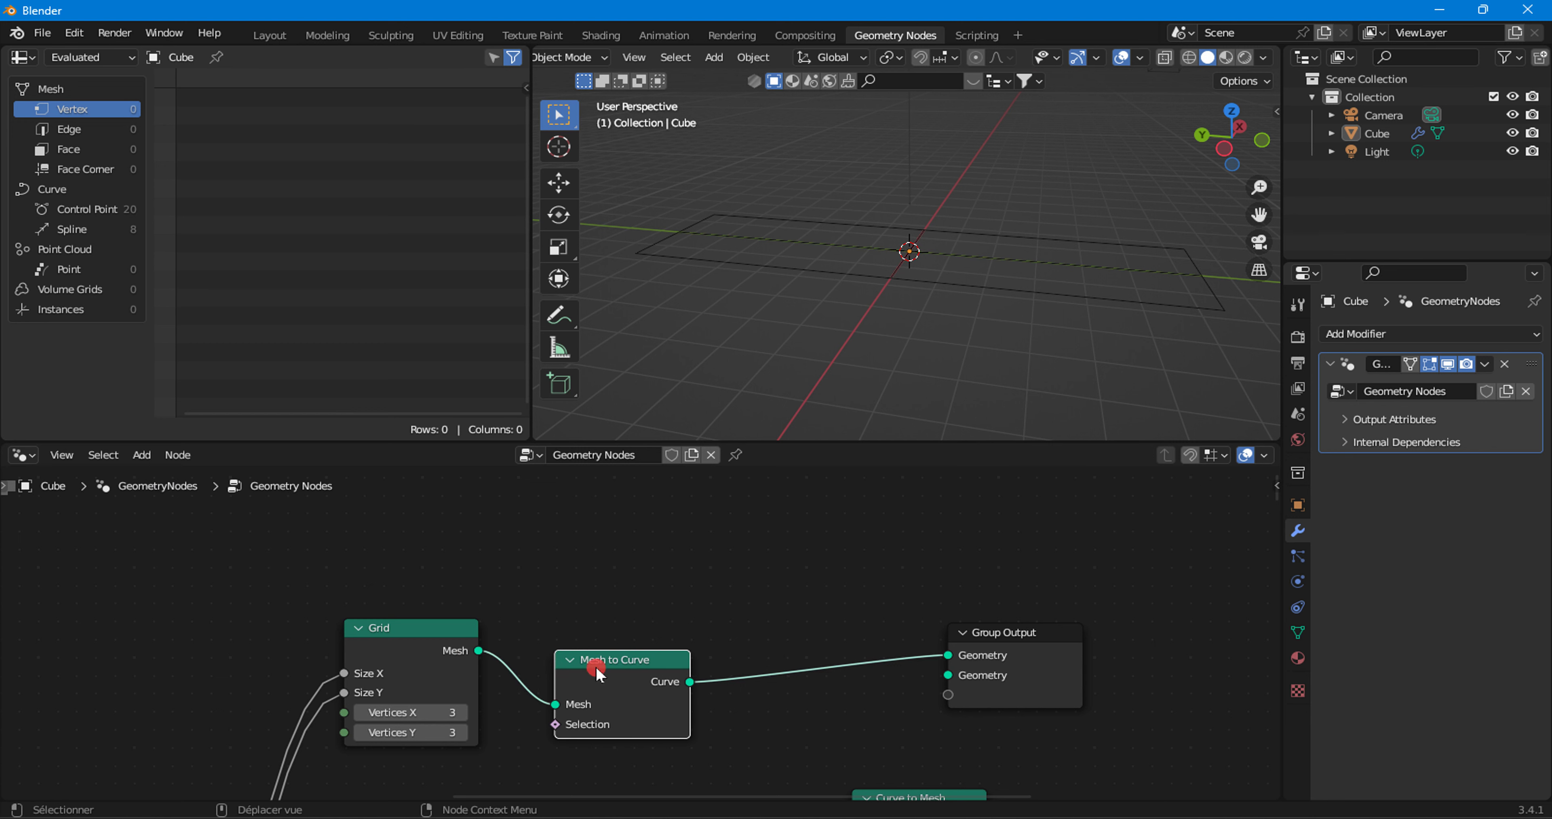
left_click_drag(554, 655, 510, 616)
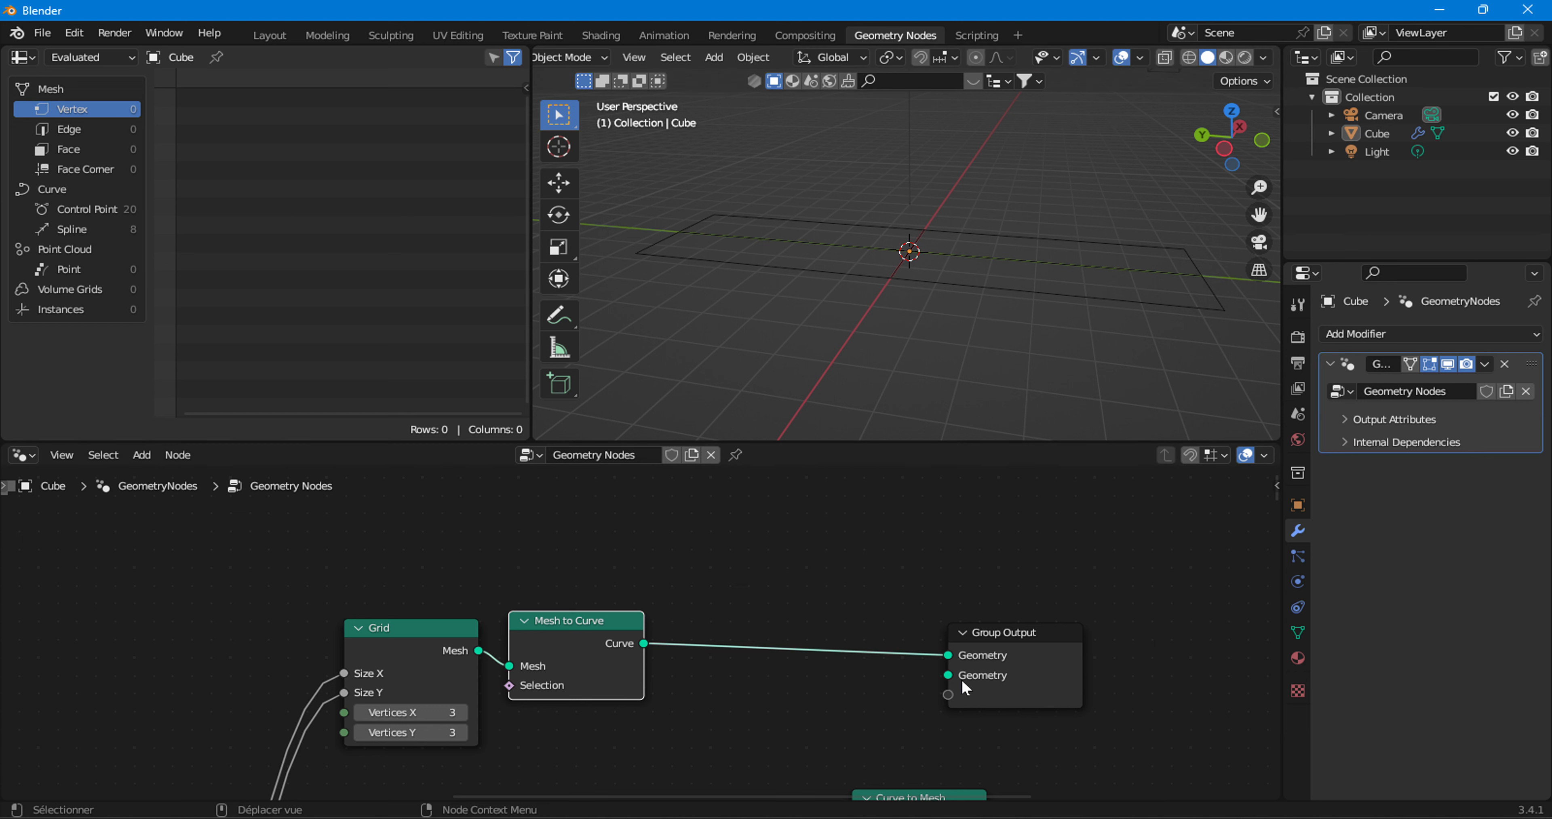
middle_click_drag(961, 677, 772, 649)
left_click_drag(838, 638, 952, 654)
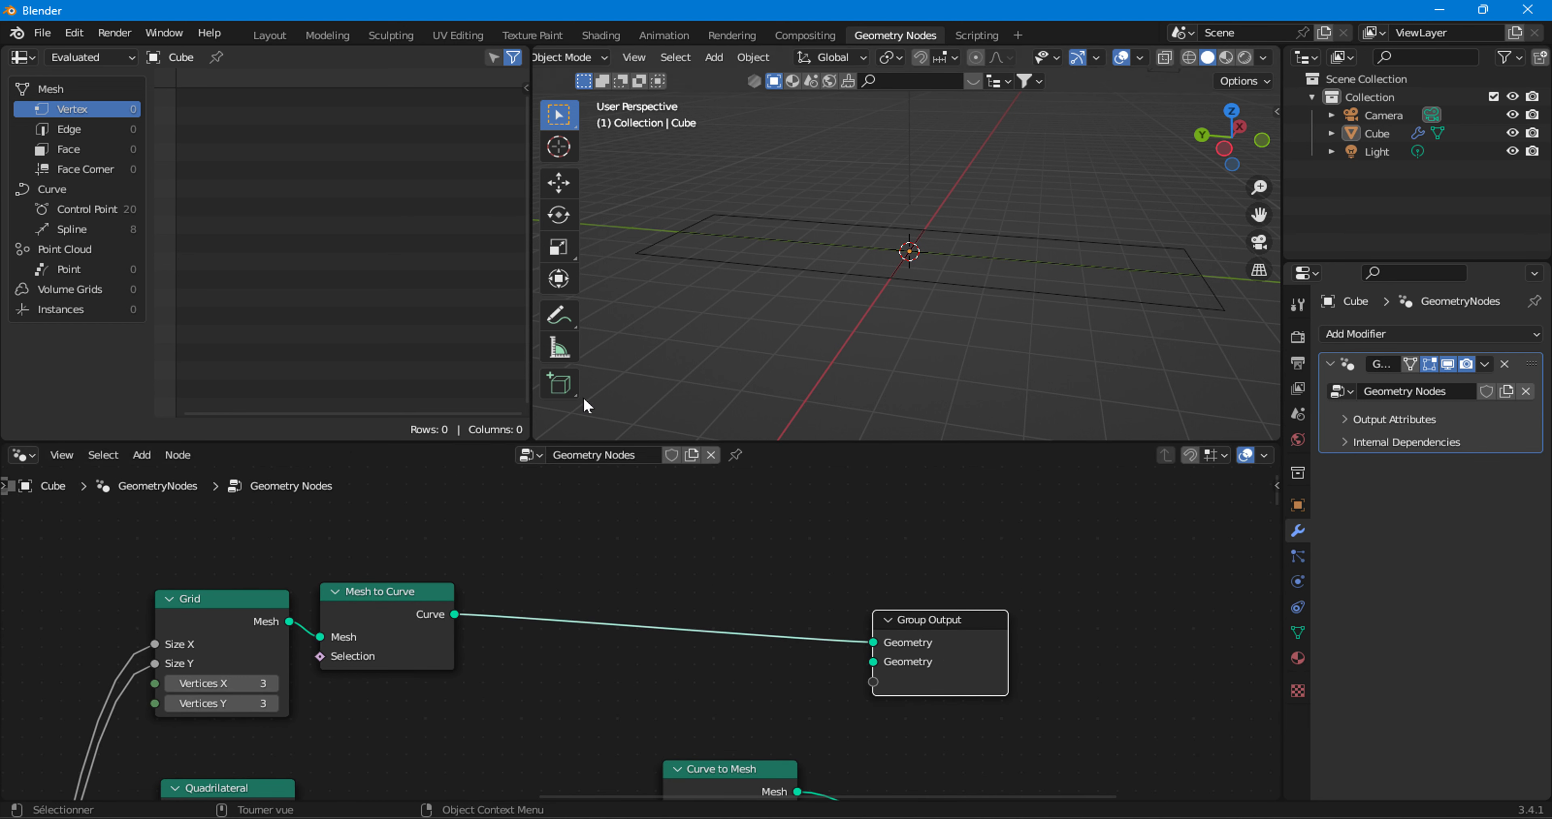
left_click_drag(991, 700, 1009, 610)
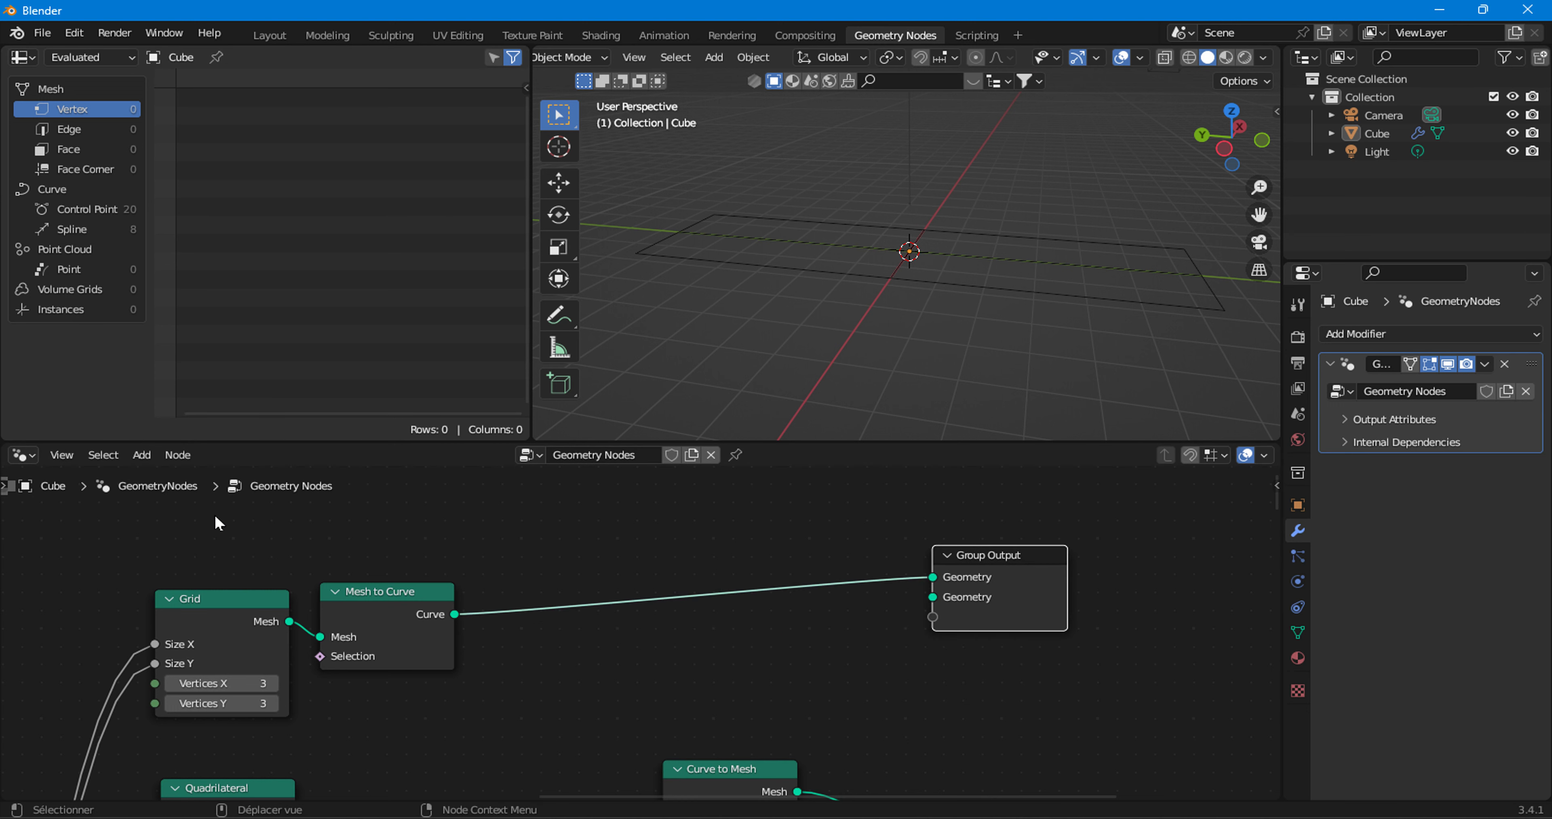
left_click(148, 456)
- Insert Curve to Mesh before the output, using a Curve Circle as its profile
left_click(142, 454)
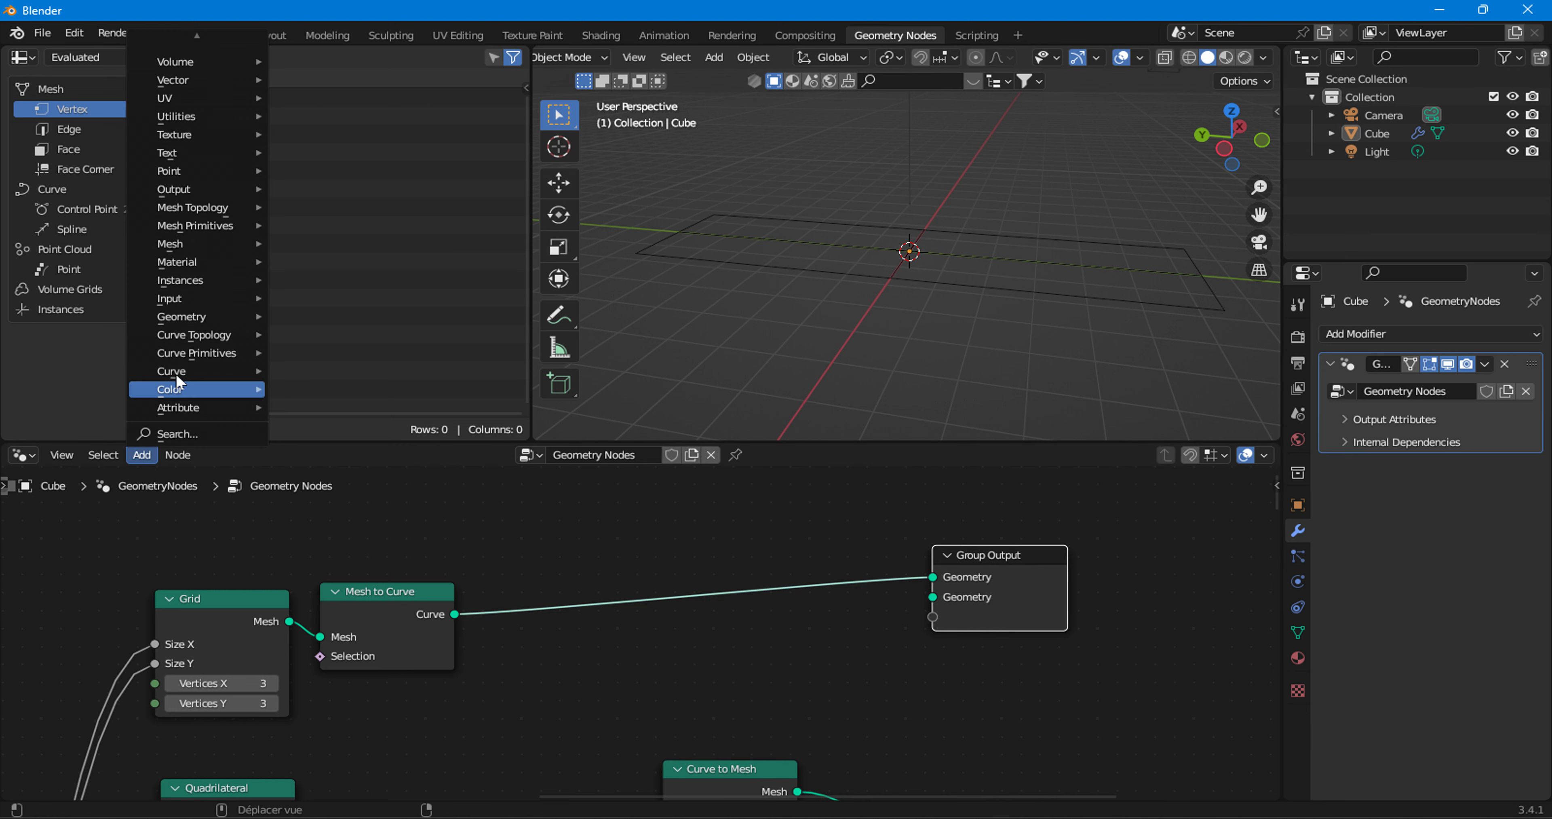
mouse_move(171, 371)
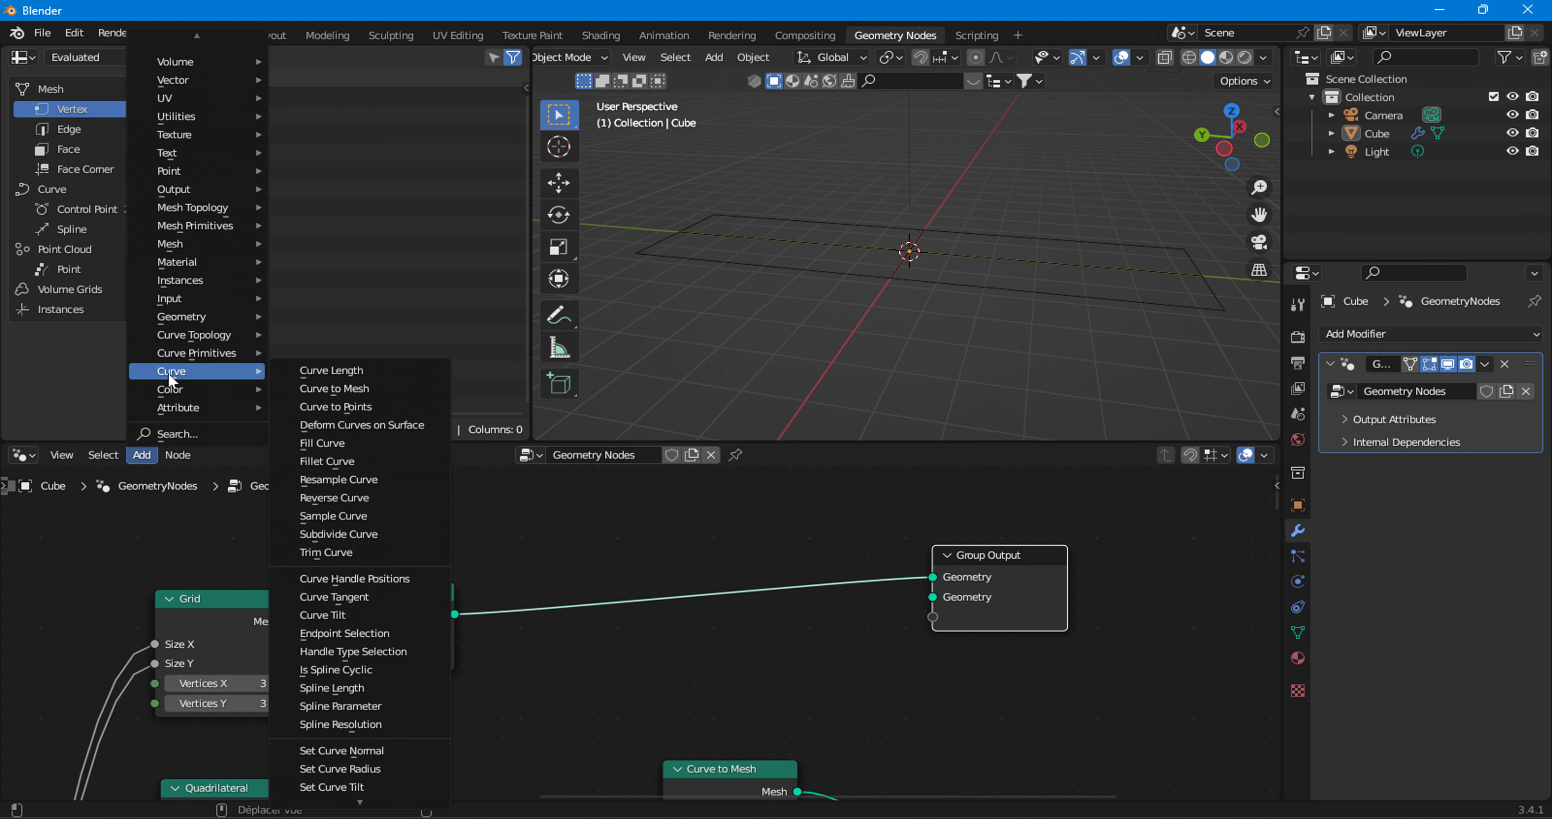
left_click(328, 389)
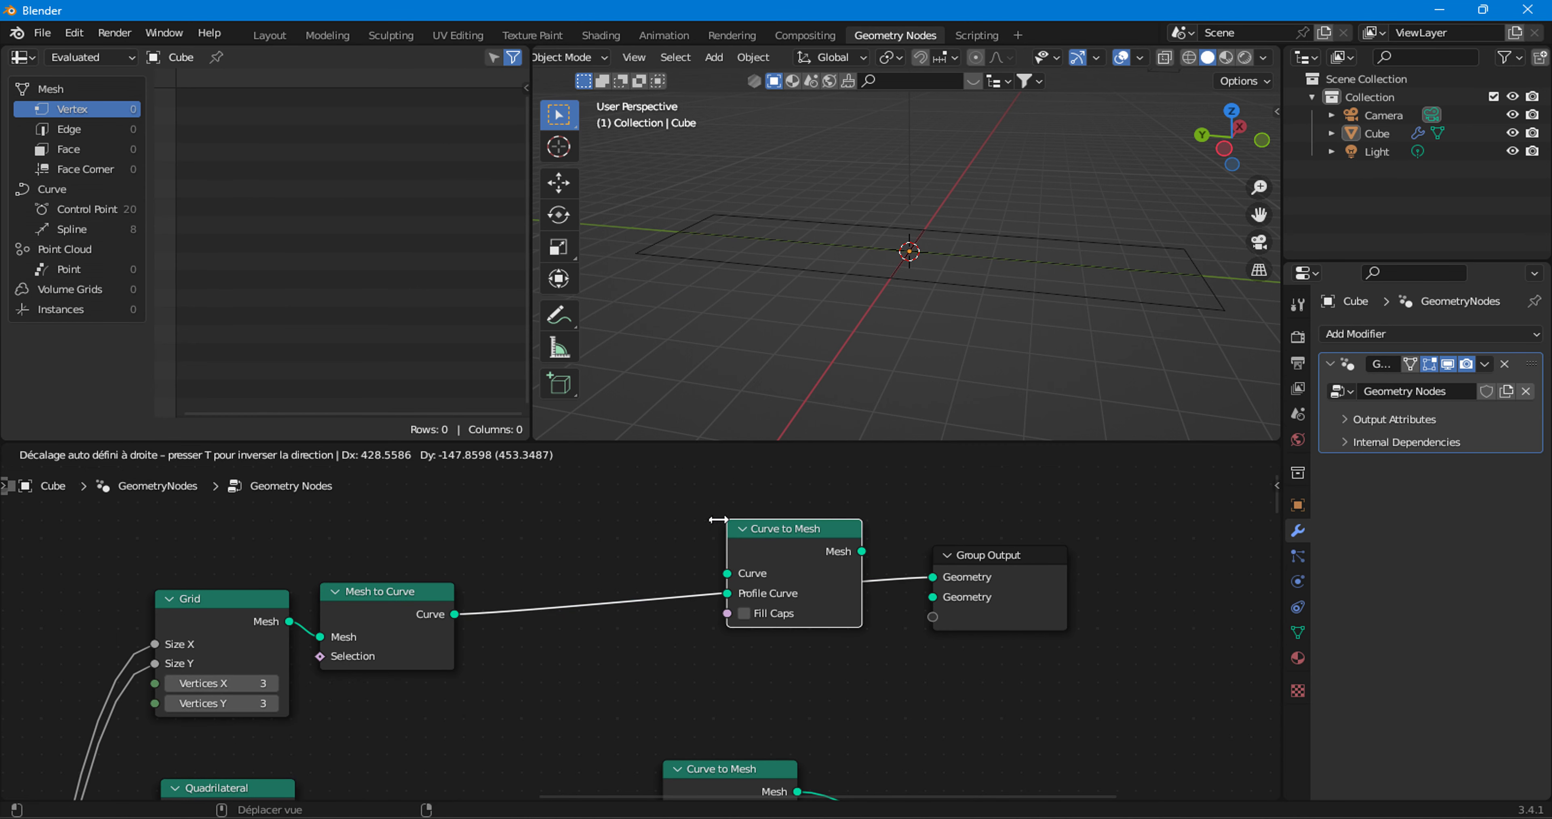
left_click(712, 519)
left_click_drag(1013, 635, 615, 527)
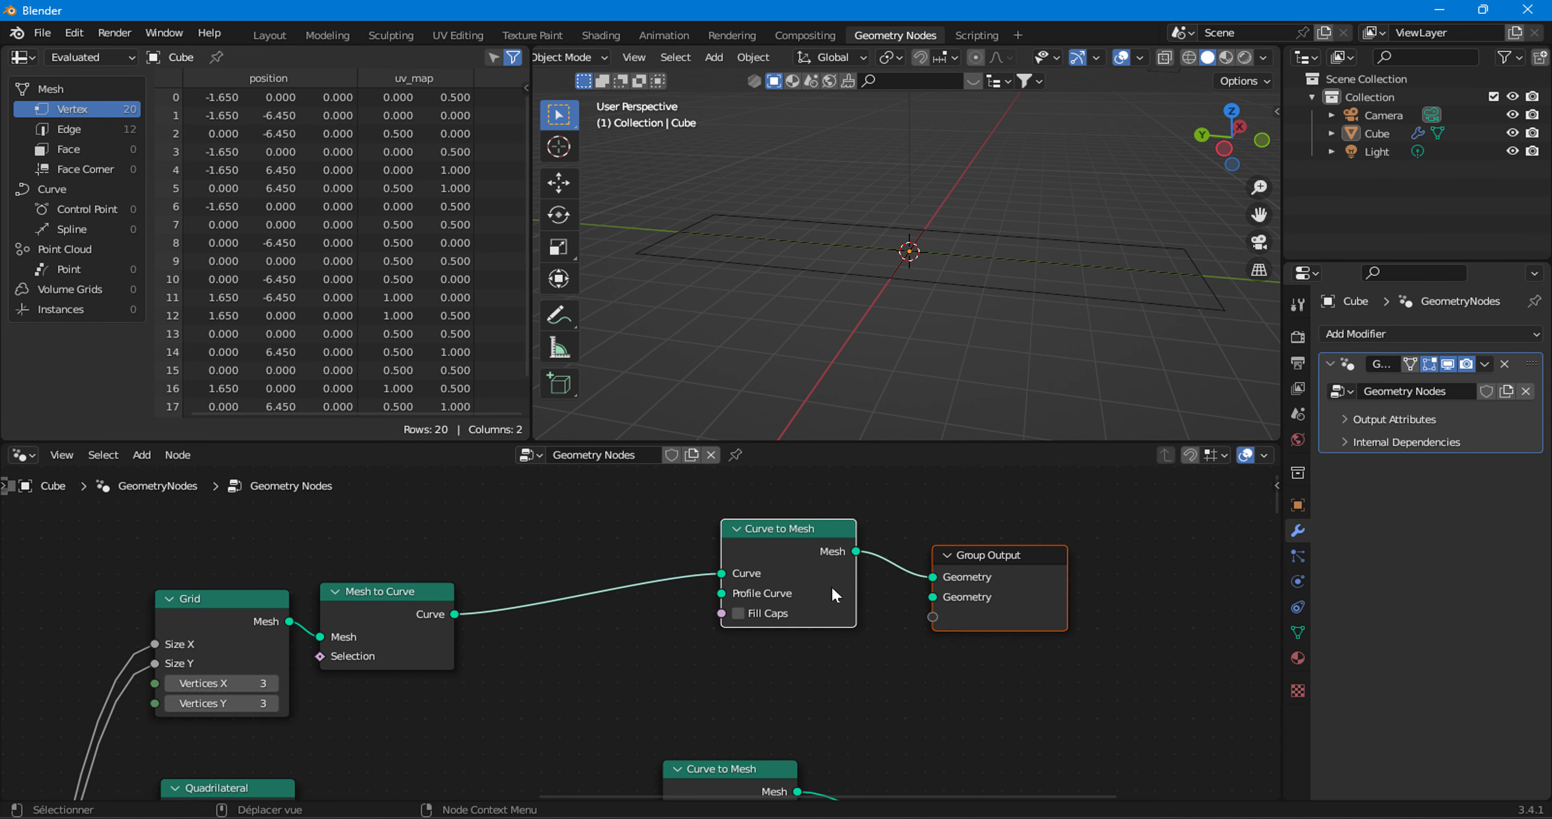
left_click_drag(783, 528, 833, 491)
left_click(144, 460)
mouse_move(194, 352)
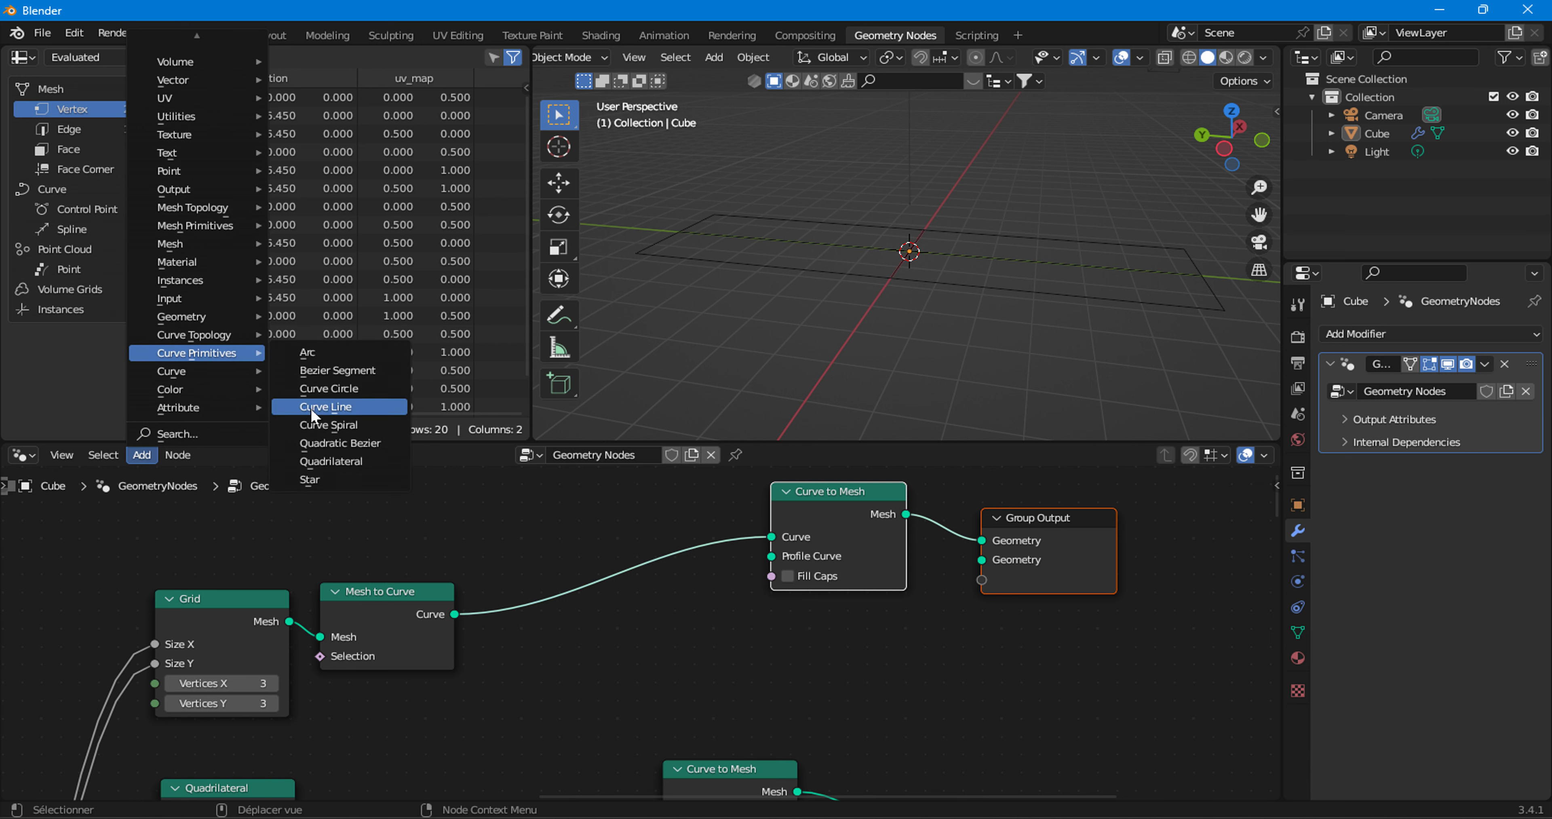
left_click(328, 389)
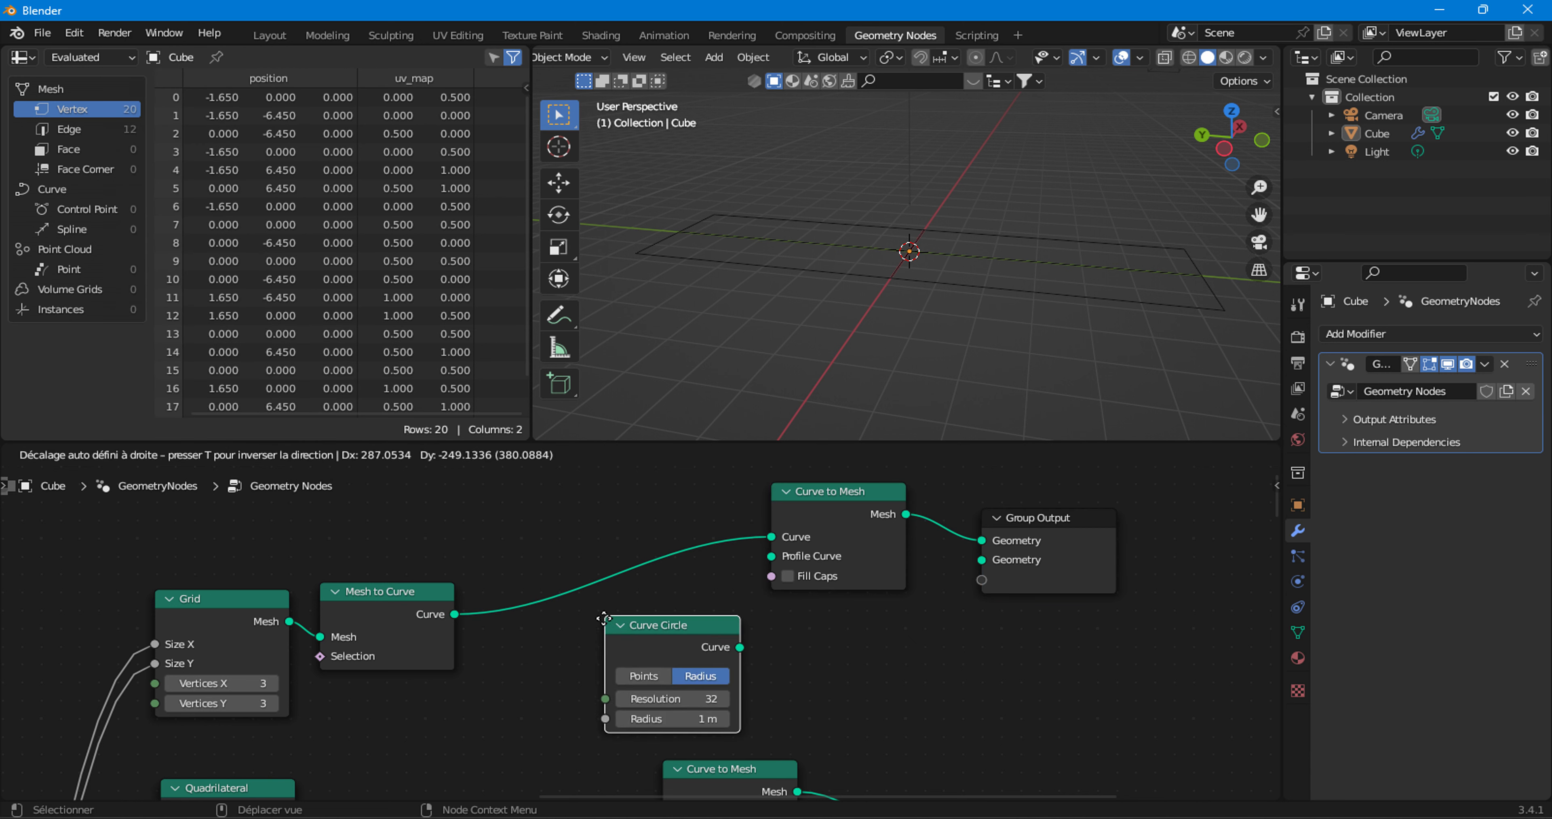
left_click_drag(671, 656, 768, 572)
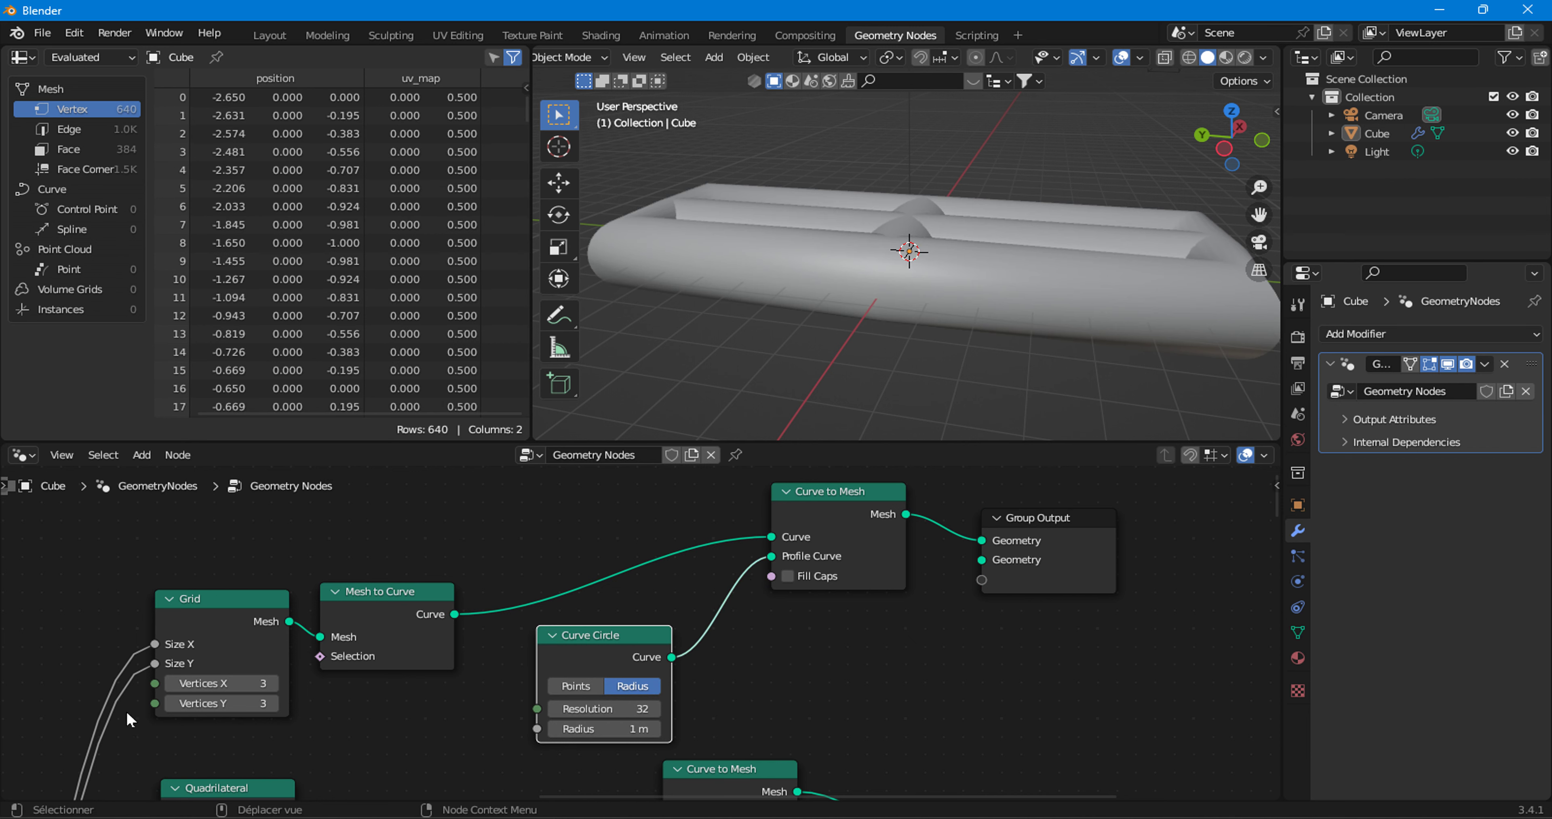
- Set the Grid to 2×2 vertices and the circle profile to 0.1 m radius, resolution 10
left_click(172, 682)
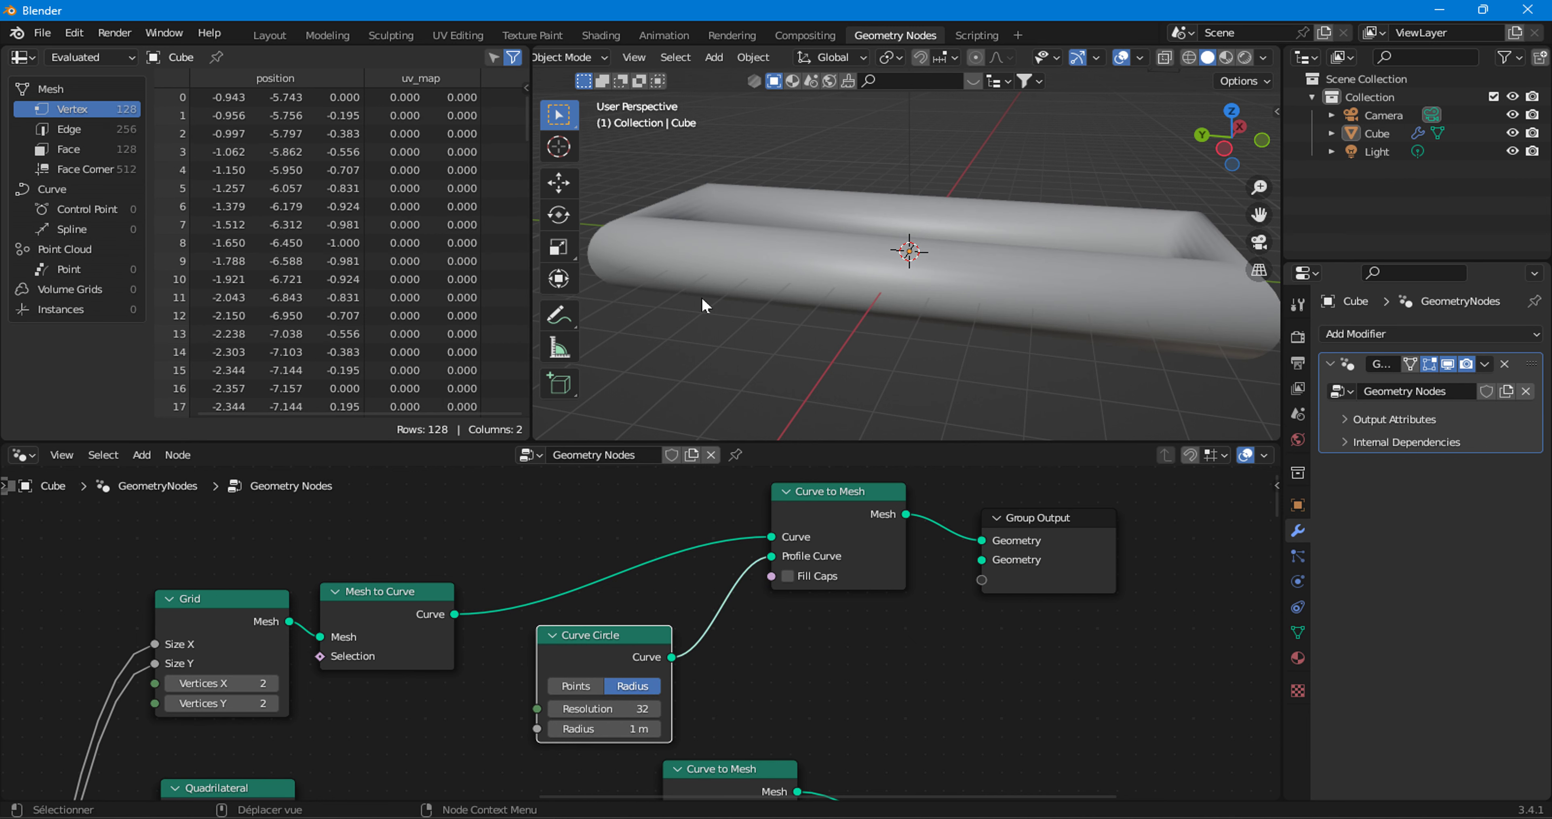
middle_click_drag(775, 292, 783, 361)
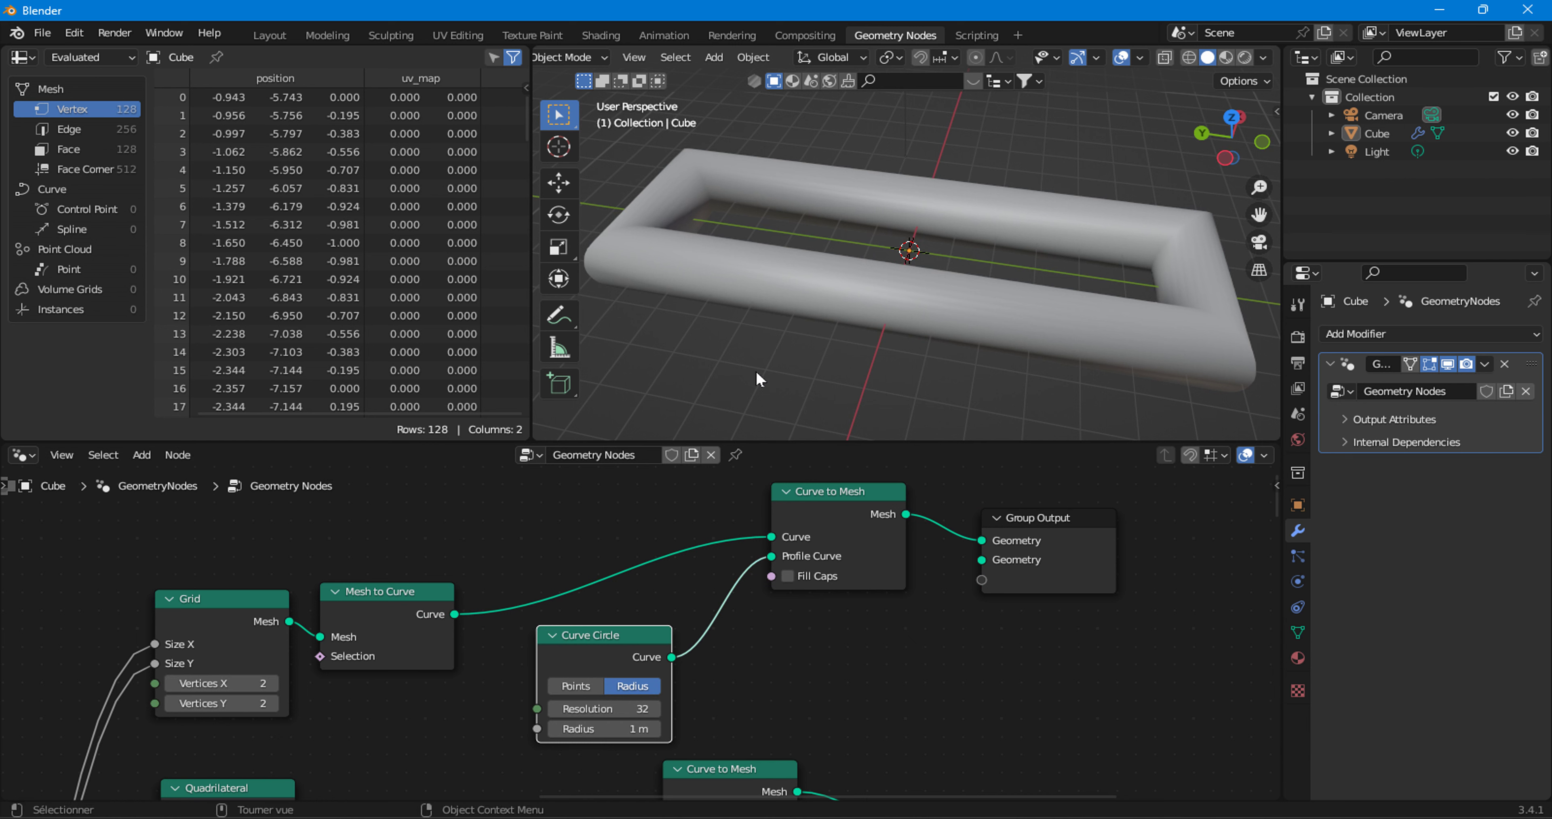
left_click_drag(578, 728, 566, 729)
left_click(555, 730)
left_click(555, 729)
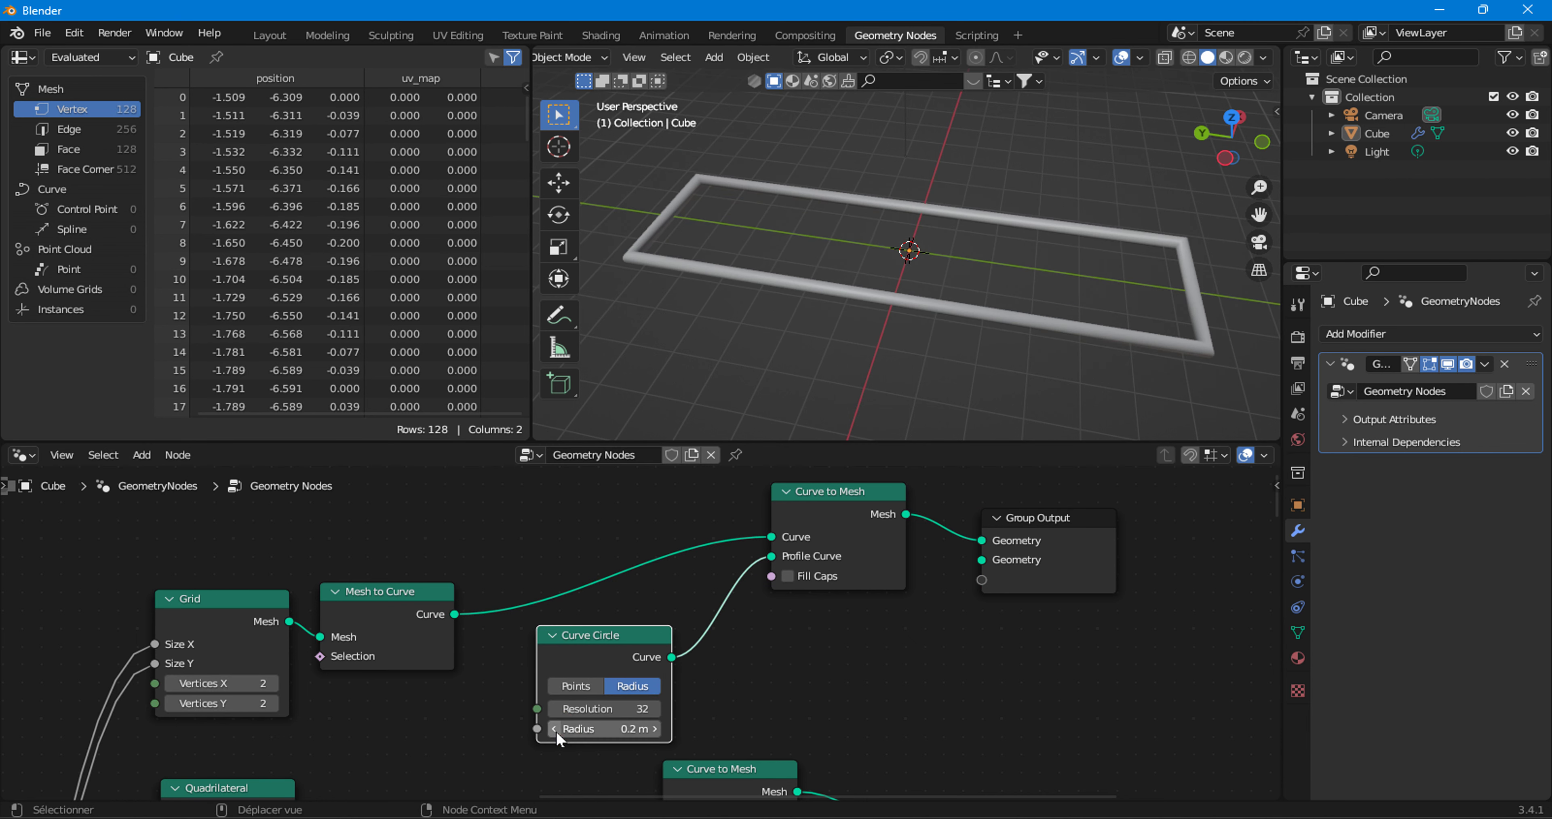
left_click(554, 729)
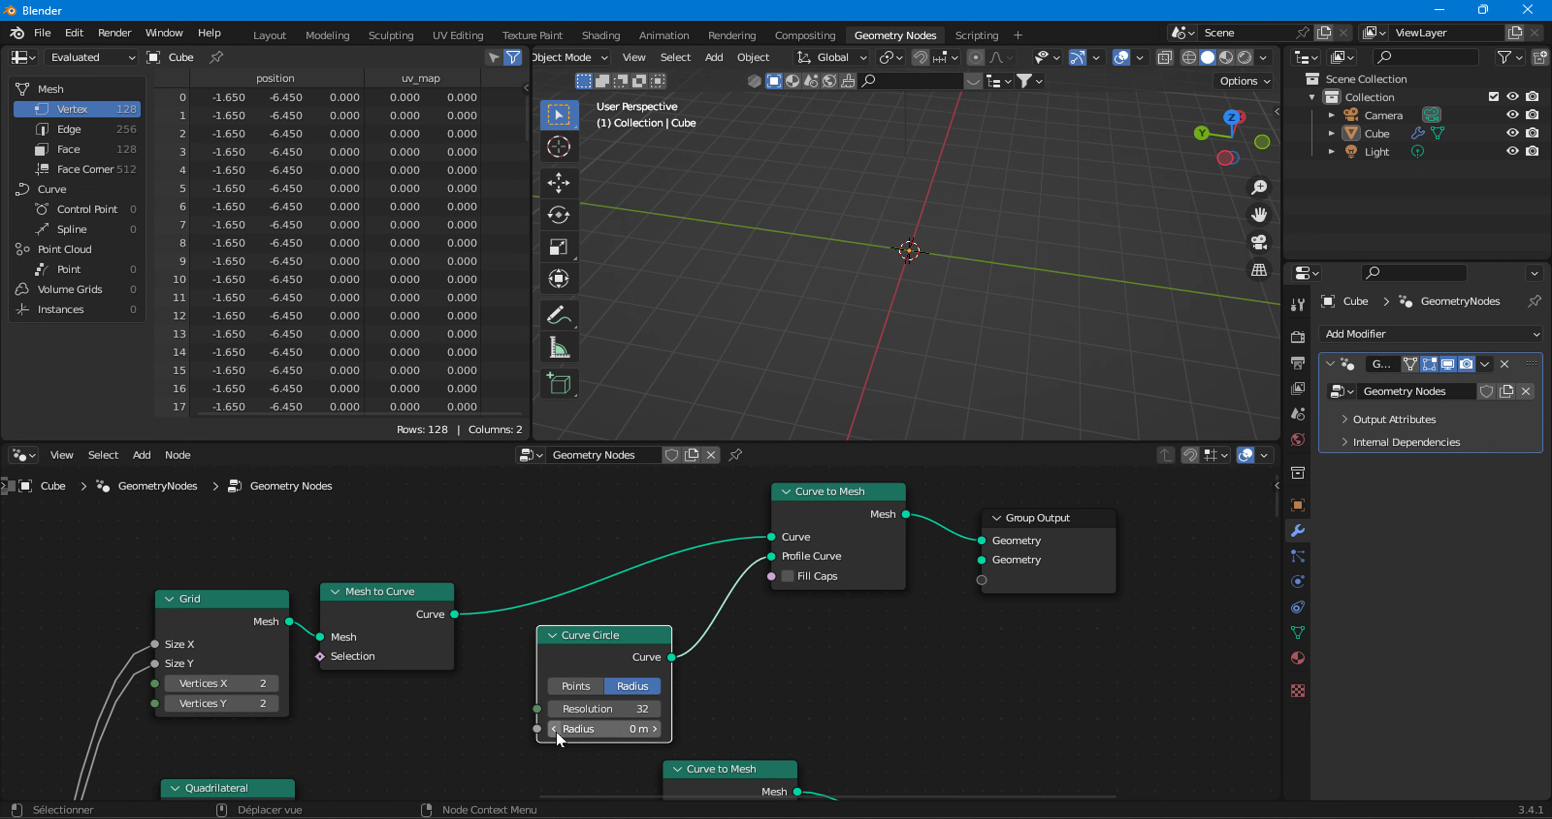
left_click(654, 729)
left_click_drag(626, 717, 578, 716)
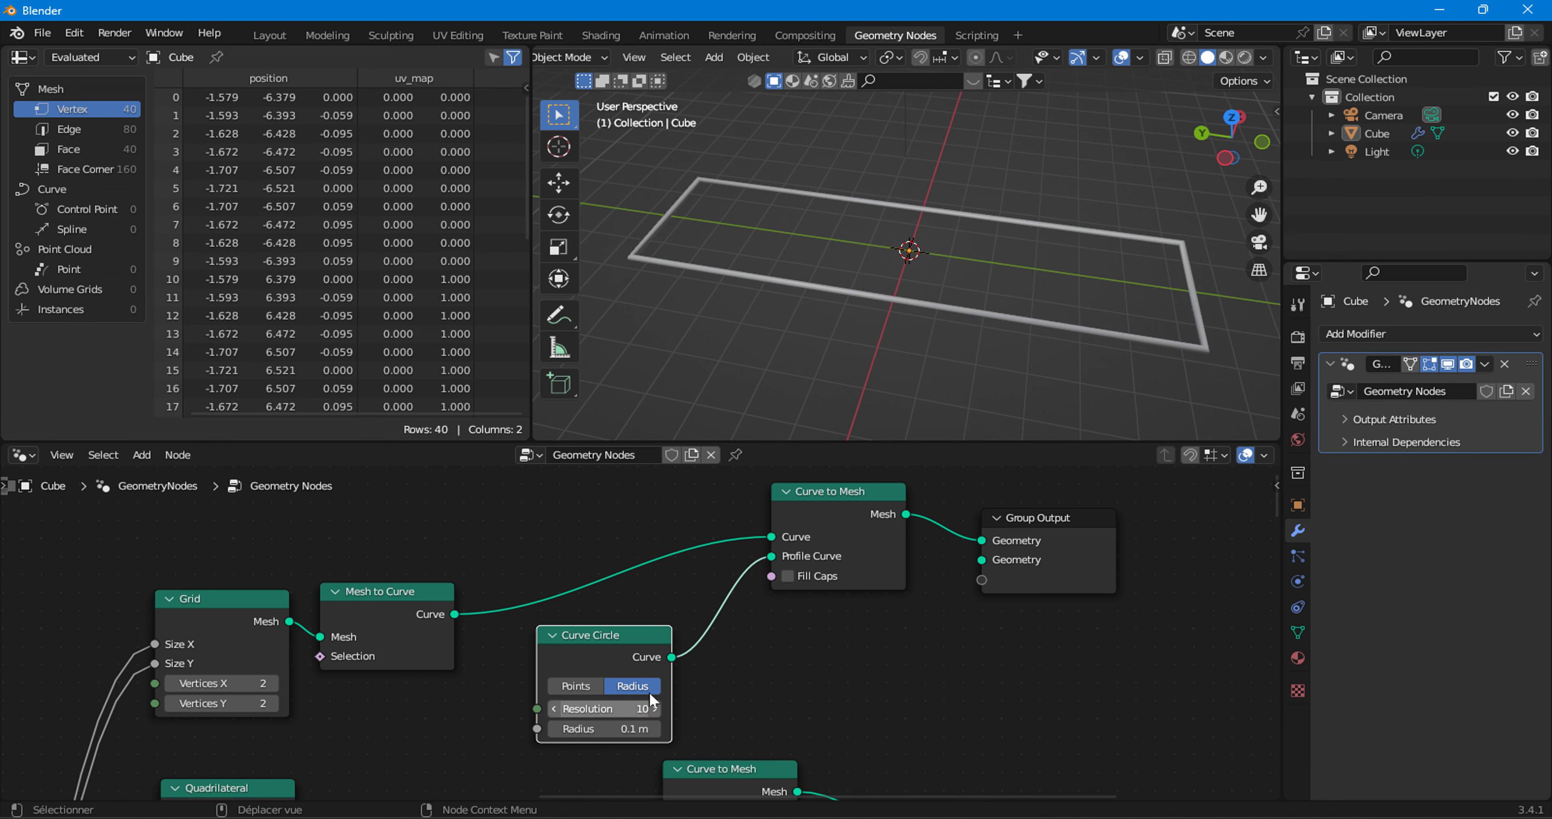
scroll(767, 596, "down", 2)
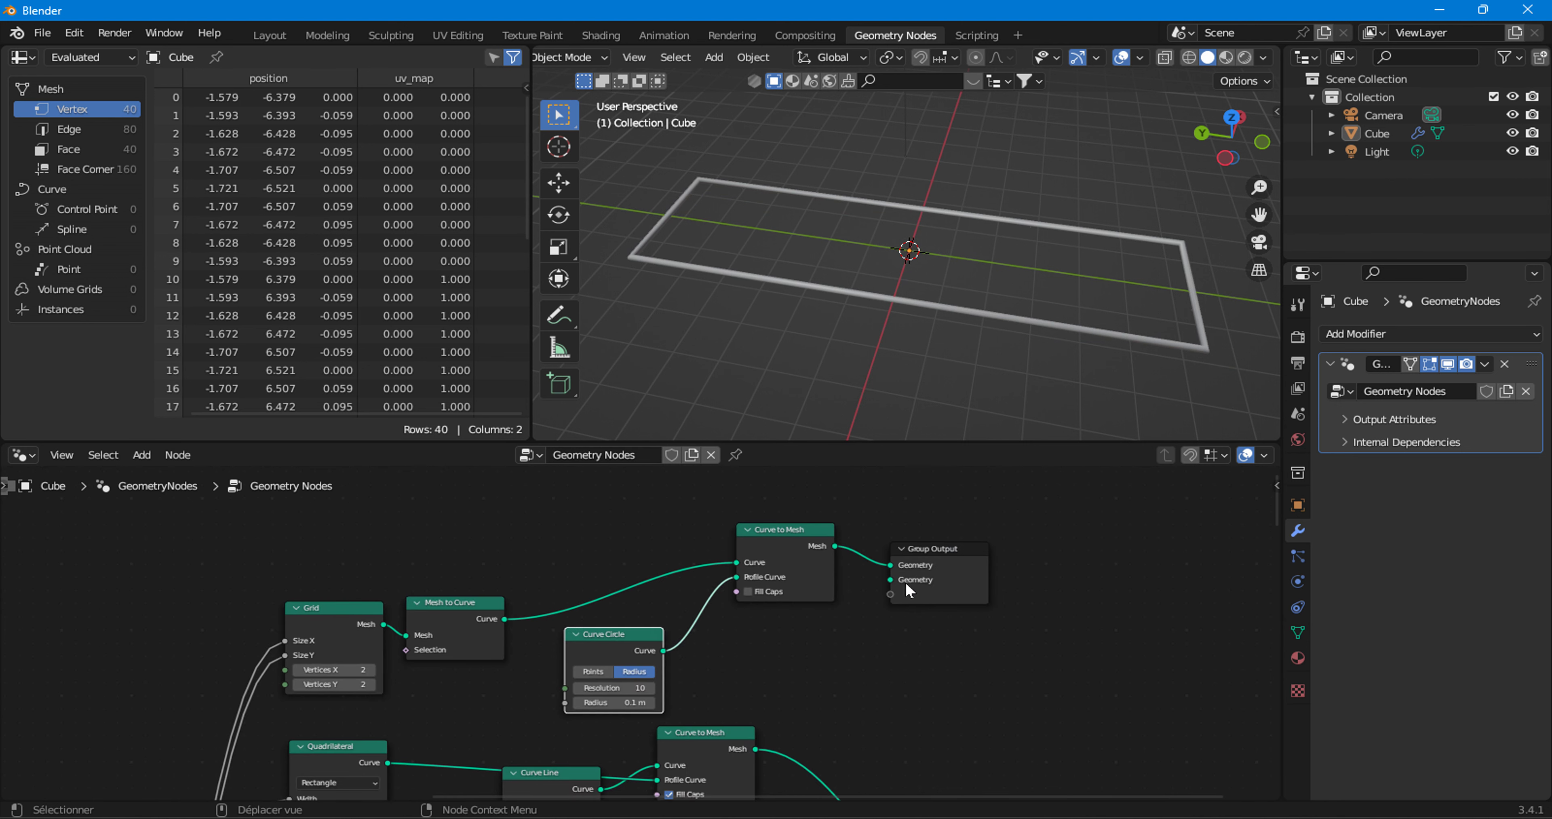
left_click_drag(905, 580, 1116, 605)
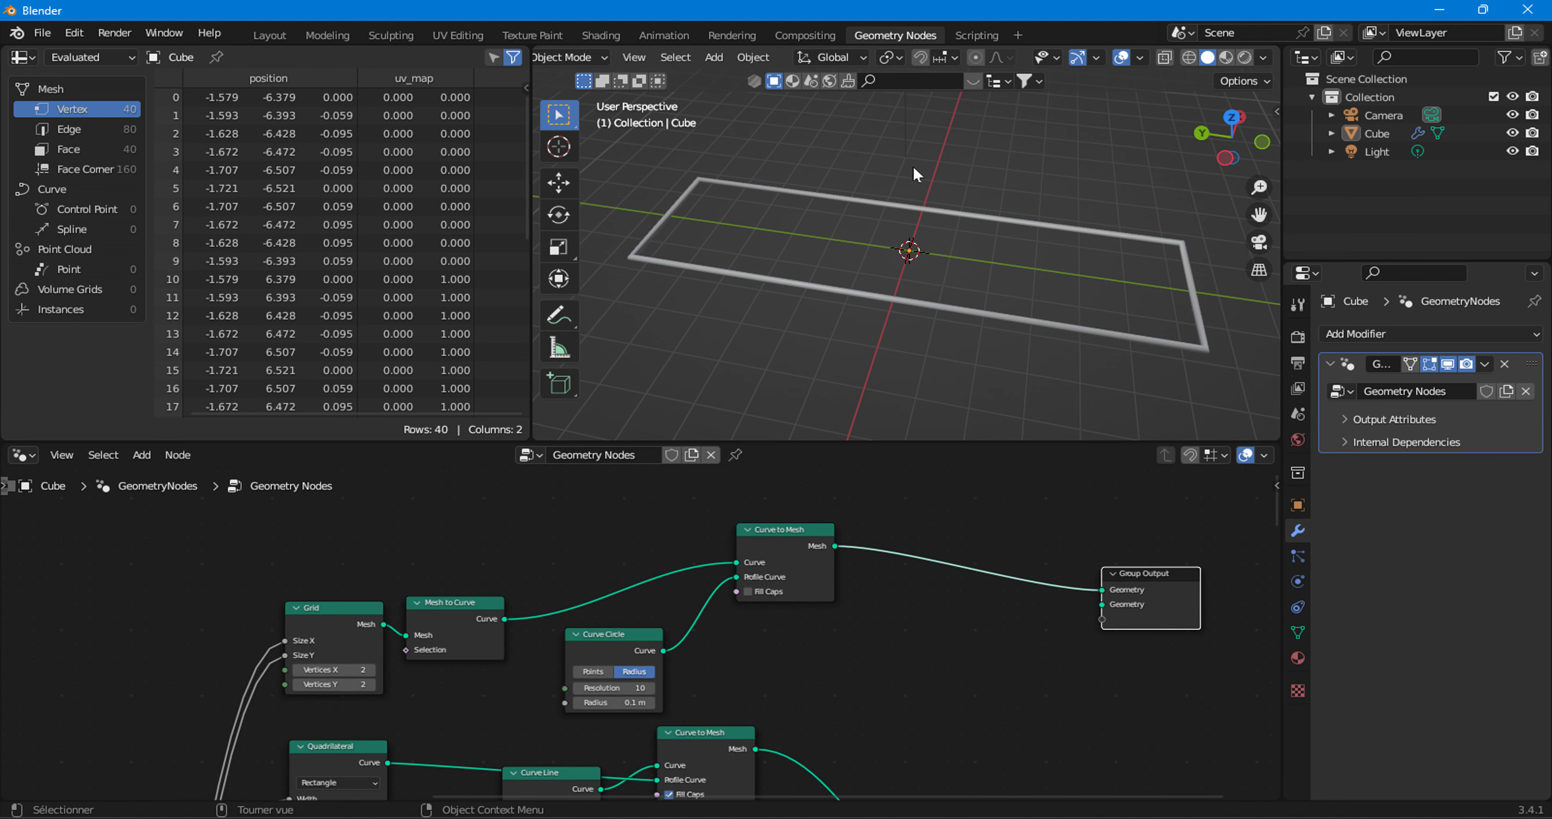
mouse_move(309, 519)
middle_mouse_down()
mouse_move(319, 595)
mouse_move(272, 625)
middle_mouse_up()
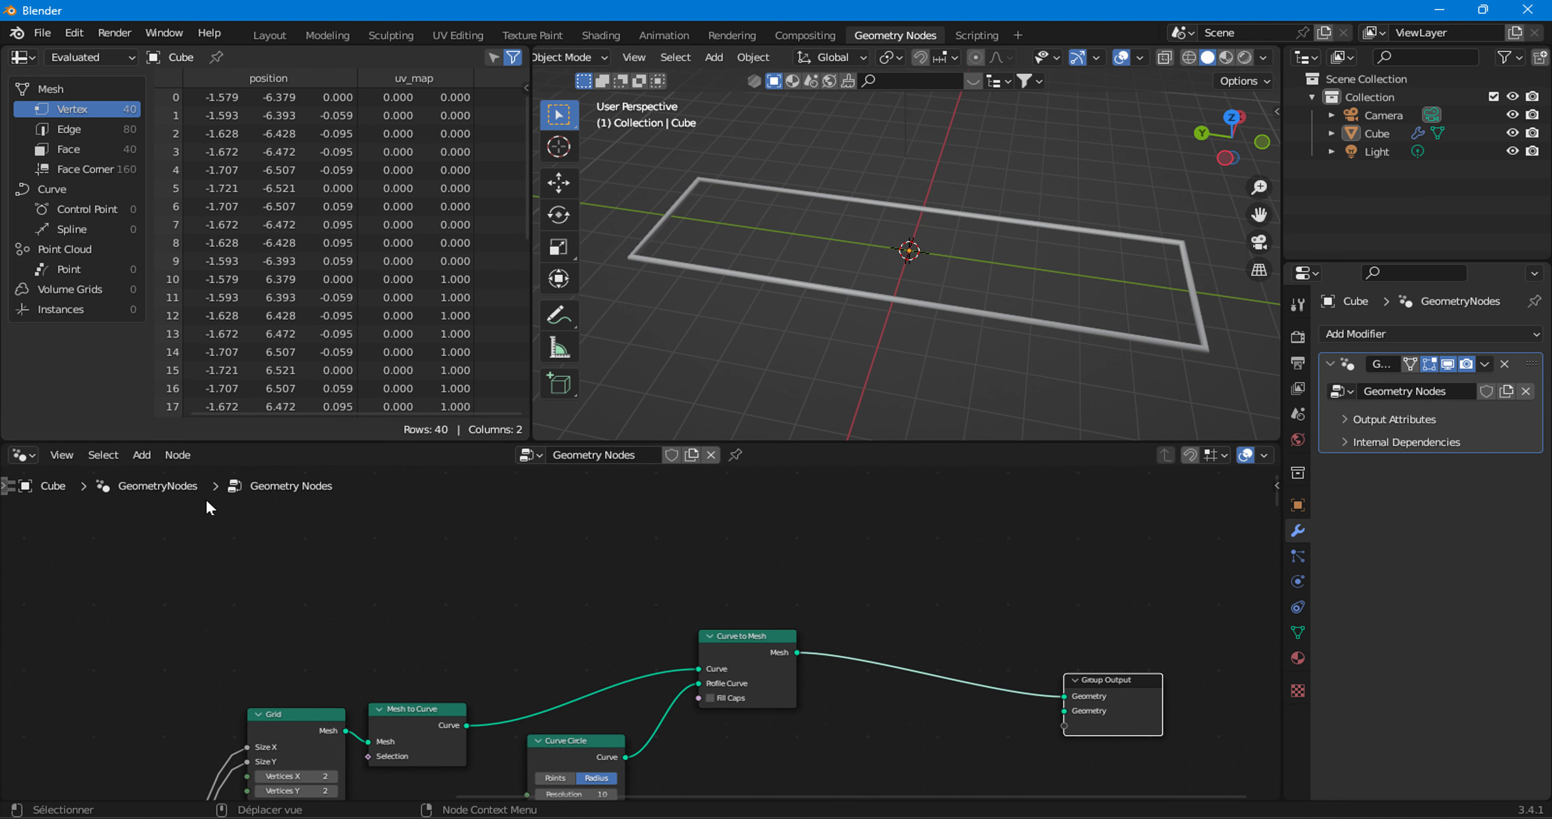
- Add a Curve Line node and place it below the output area
left_click(139, 462)
mouse_move(196, 353)
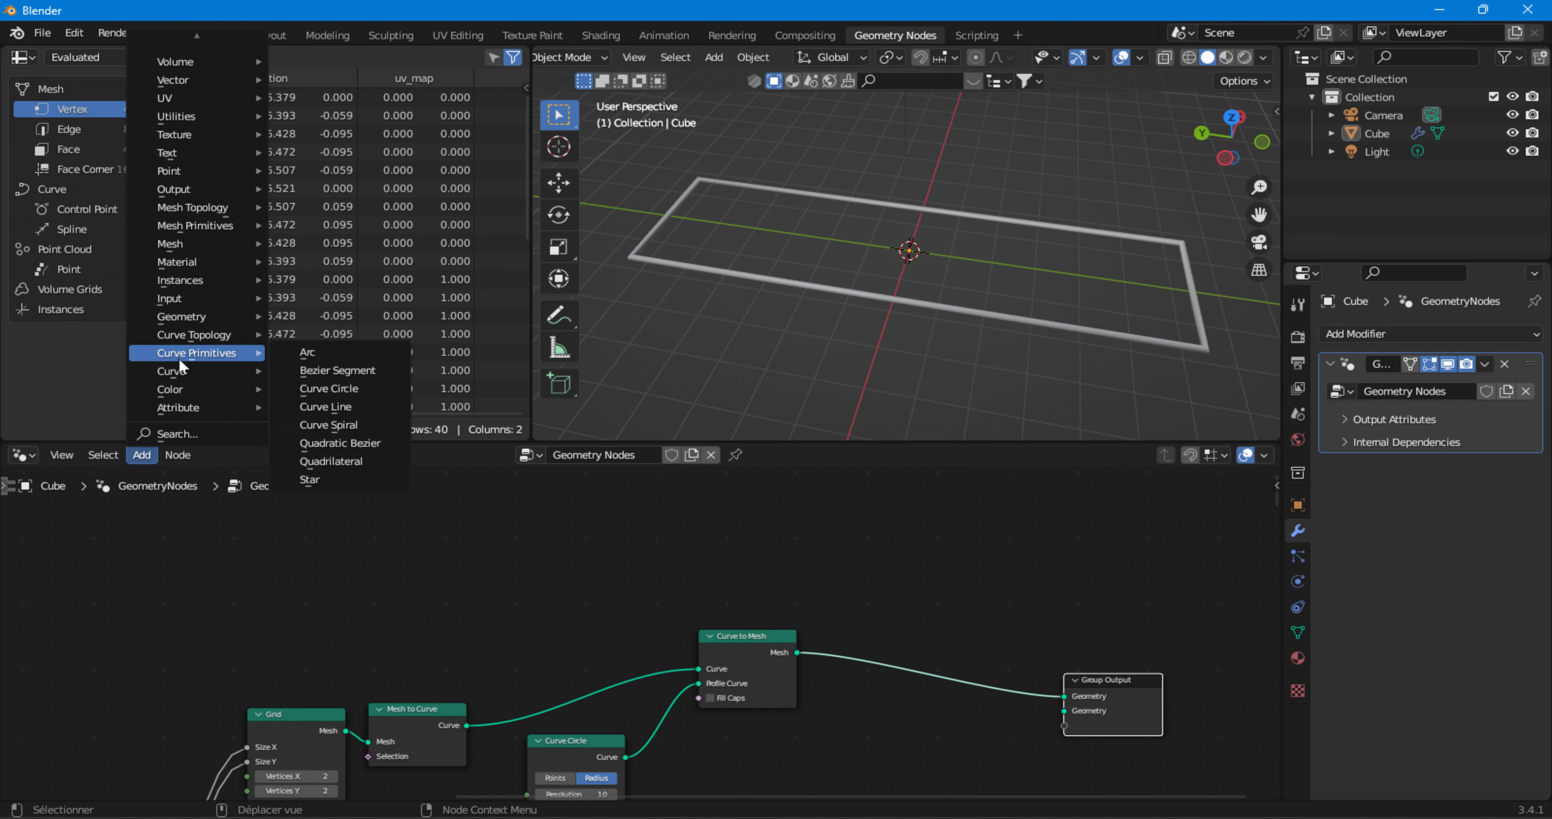
left_click(344, 415)
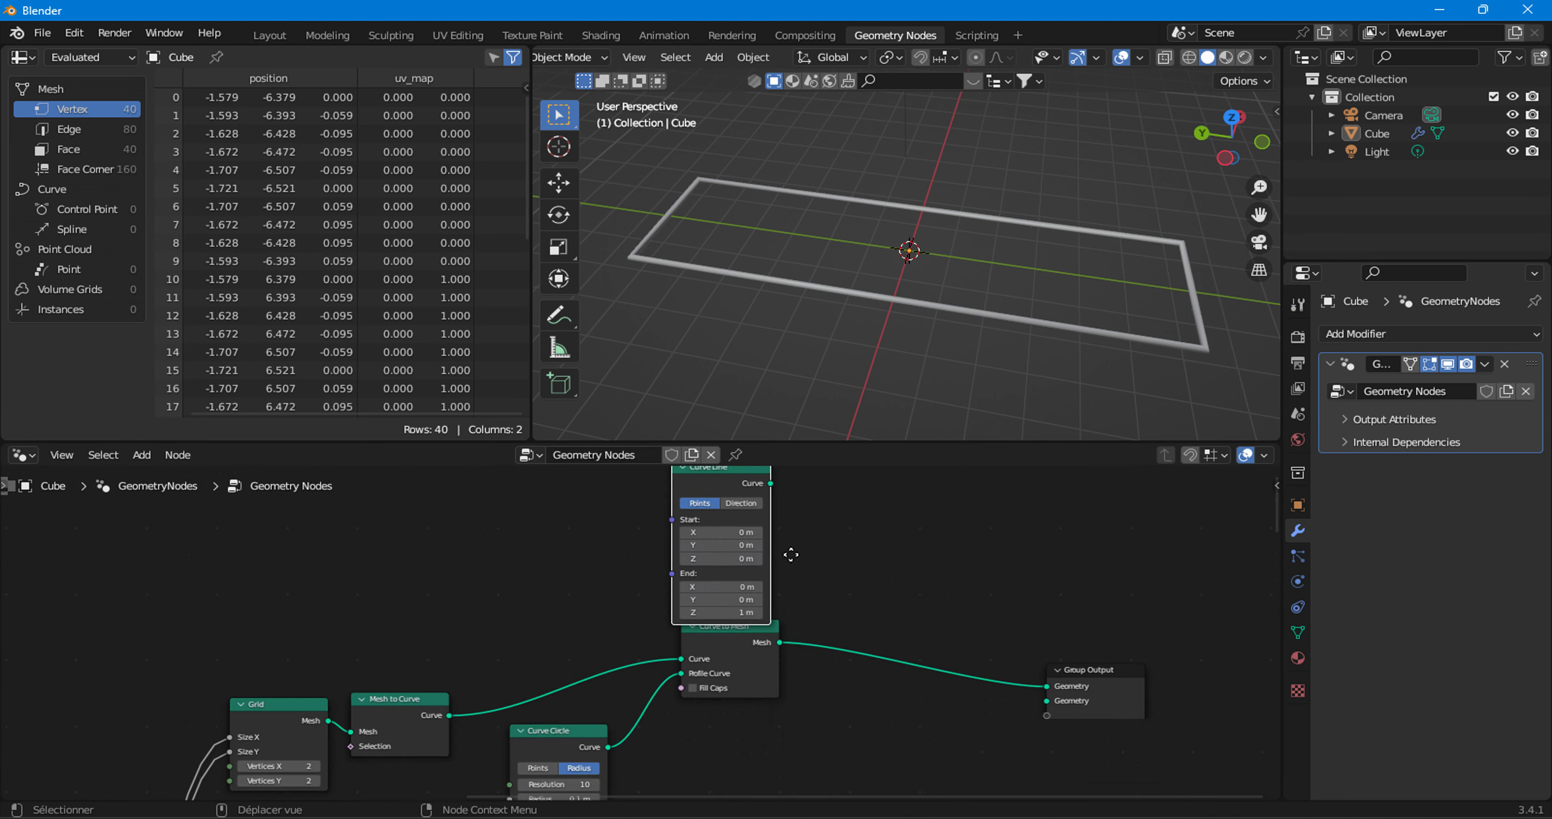
scroll(723, 512, "down", 2)
scroll(686, 489, "down", 2)
left_click(686, 488)
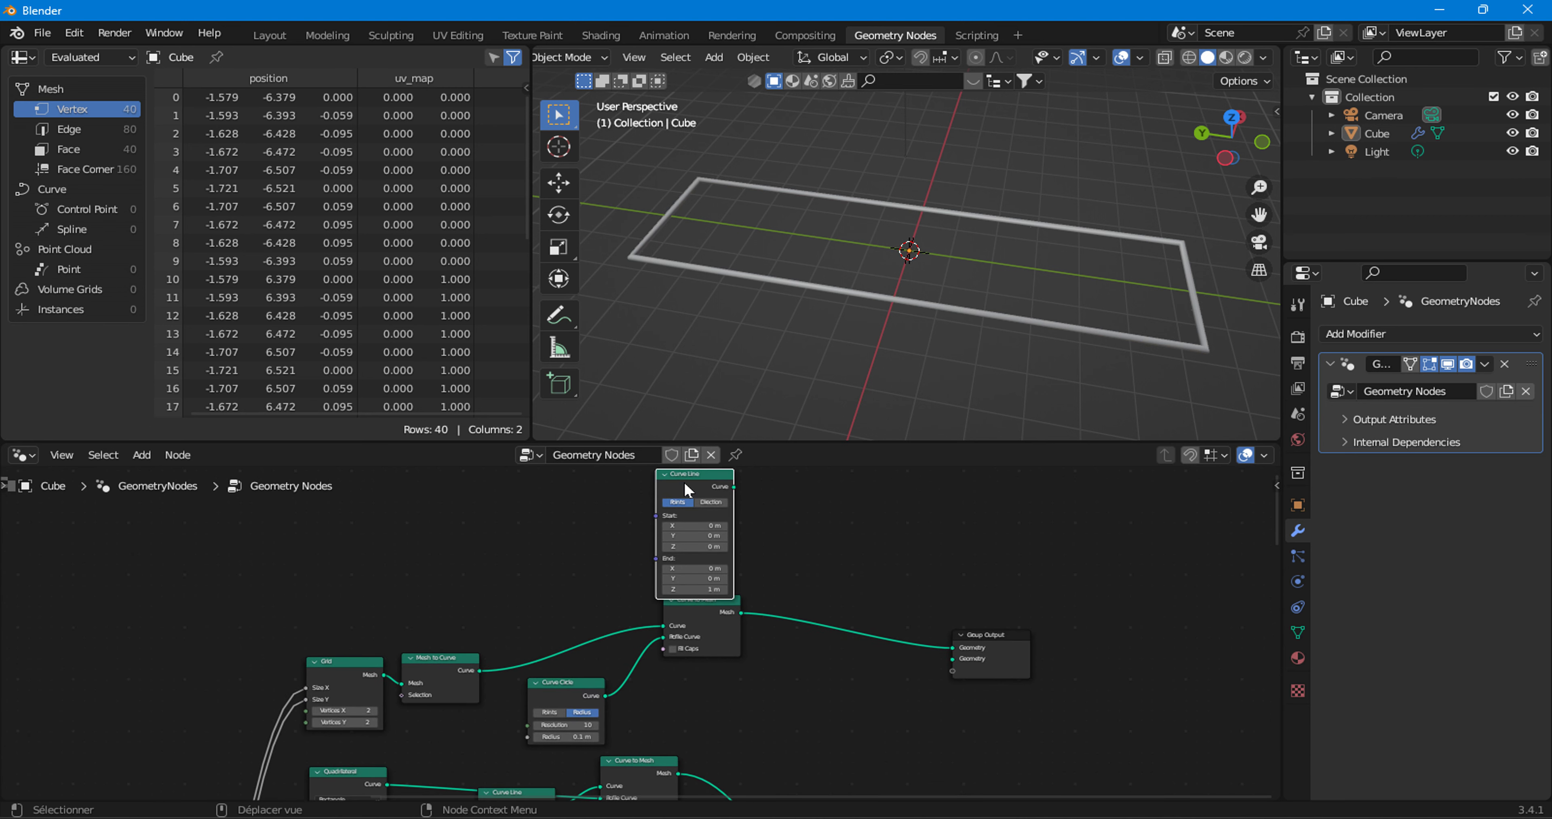
left_click_drag(686, 489, 830, 677)
left_click_drag(988, 665, 1059, 592)
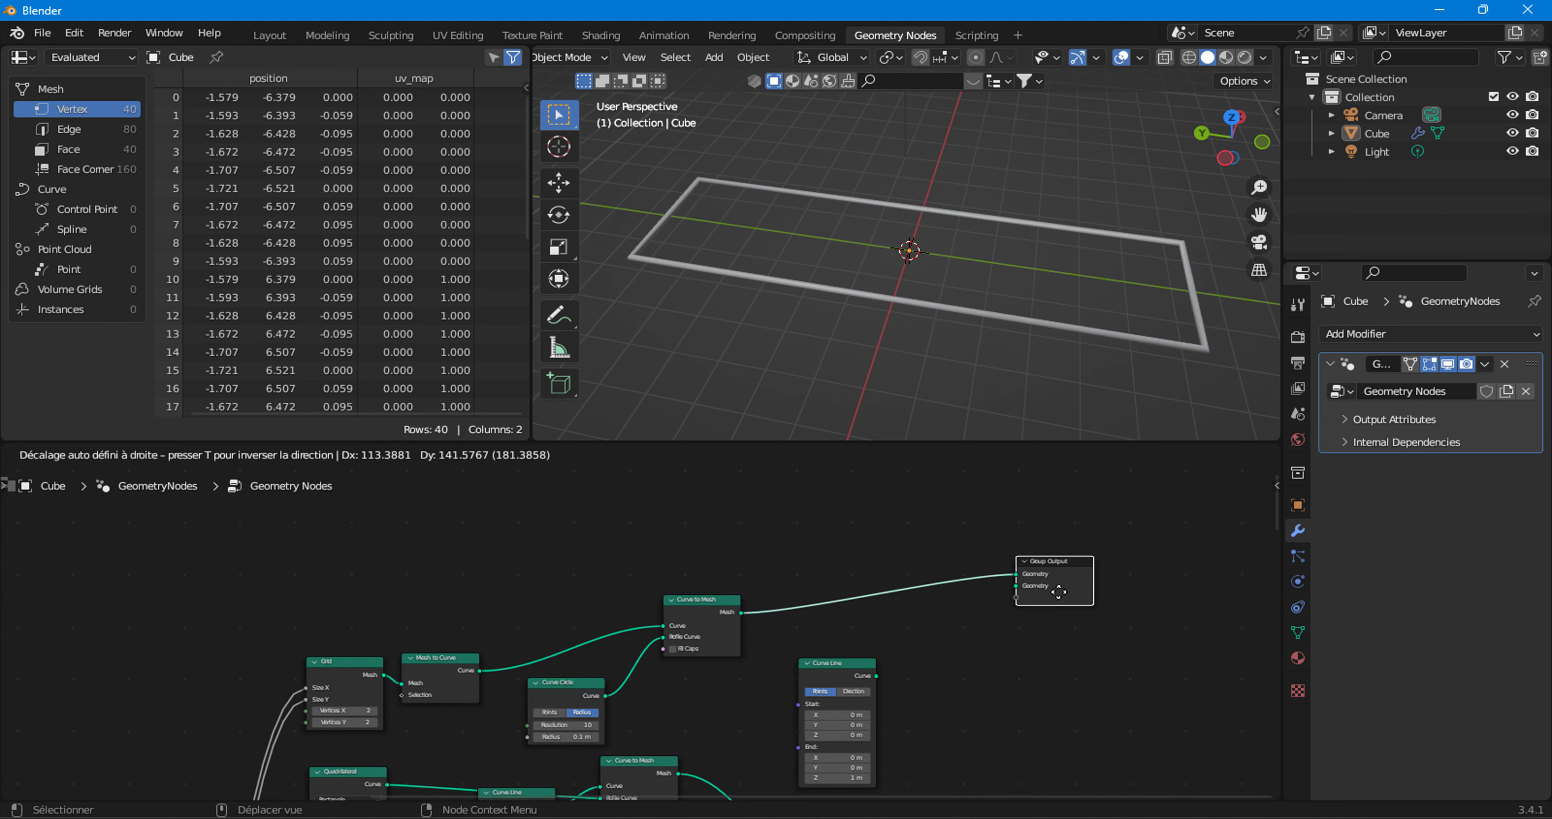
left_click(1058, 592)
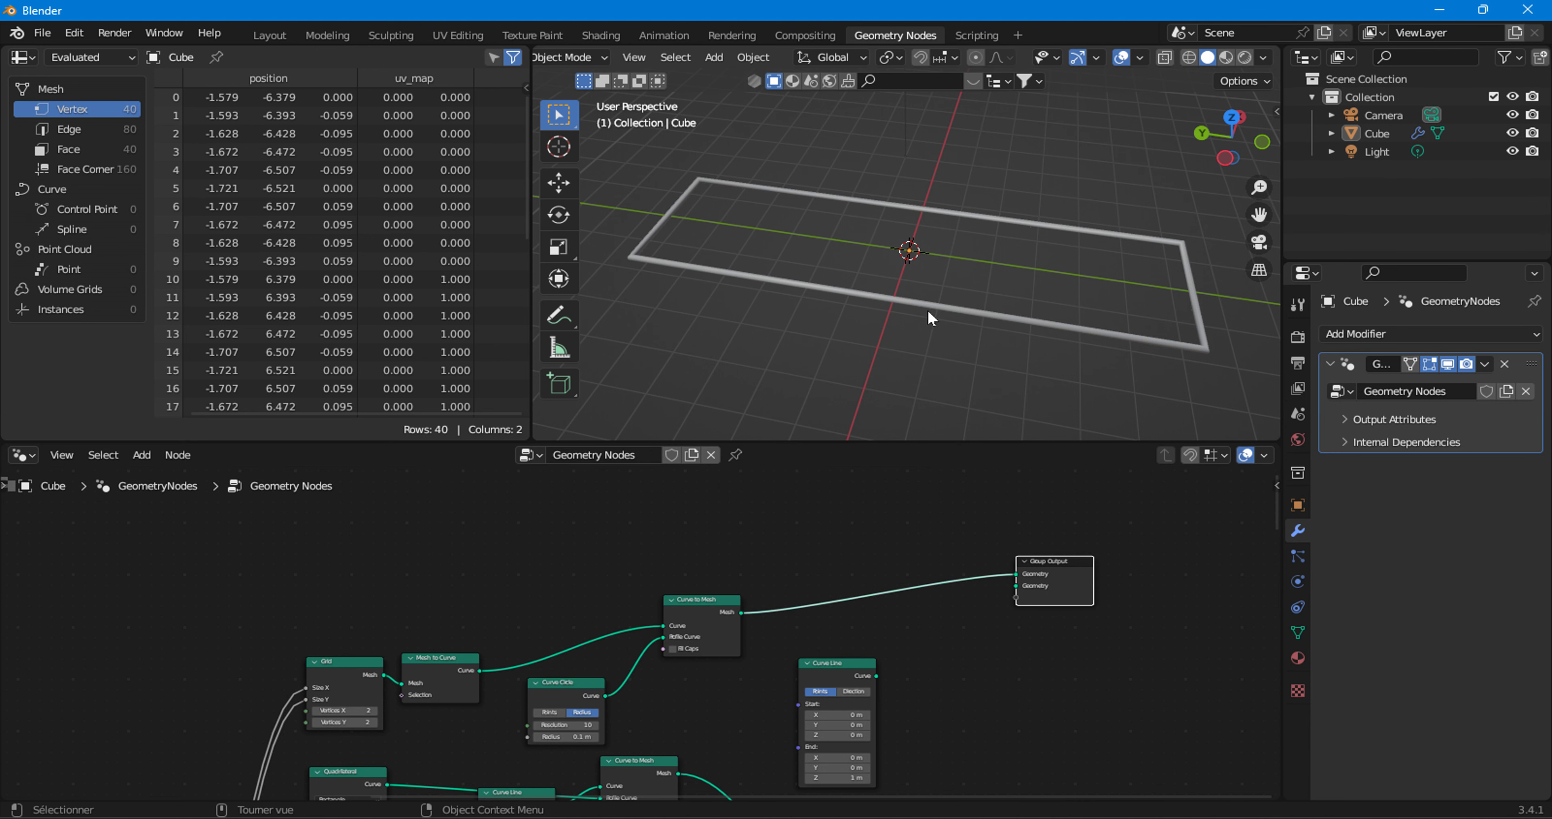
scroll(822, 668, "up", 1)
middle_click_drag(862, 686, 550, 614)
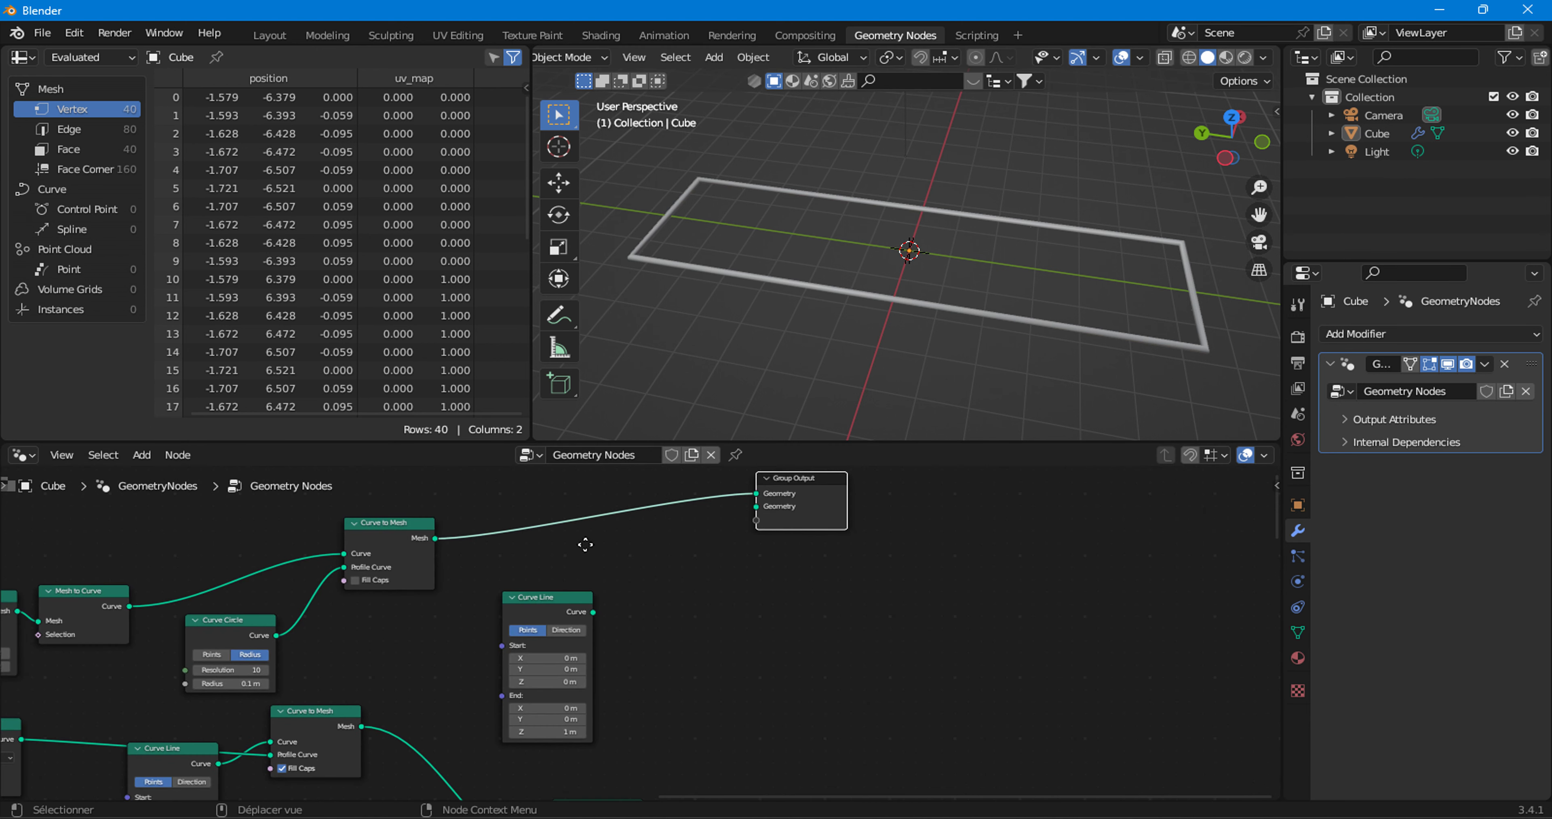
middle_click_drag(584, 544, 585, 587)
- Insert an Instance on Points node with the tube mesh as its instance
left_click(144, 454)
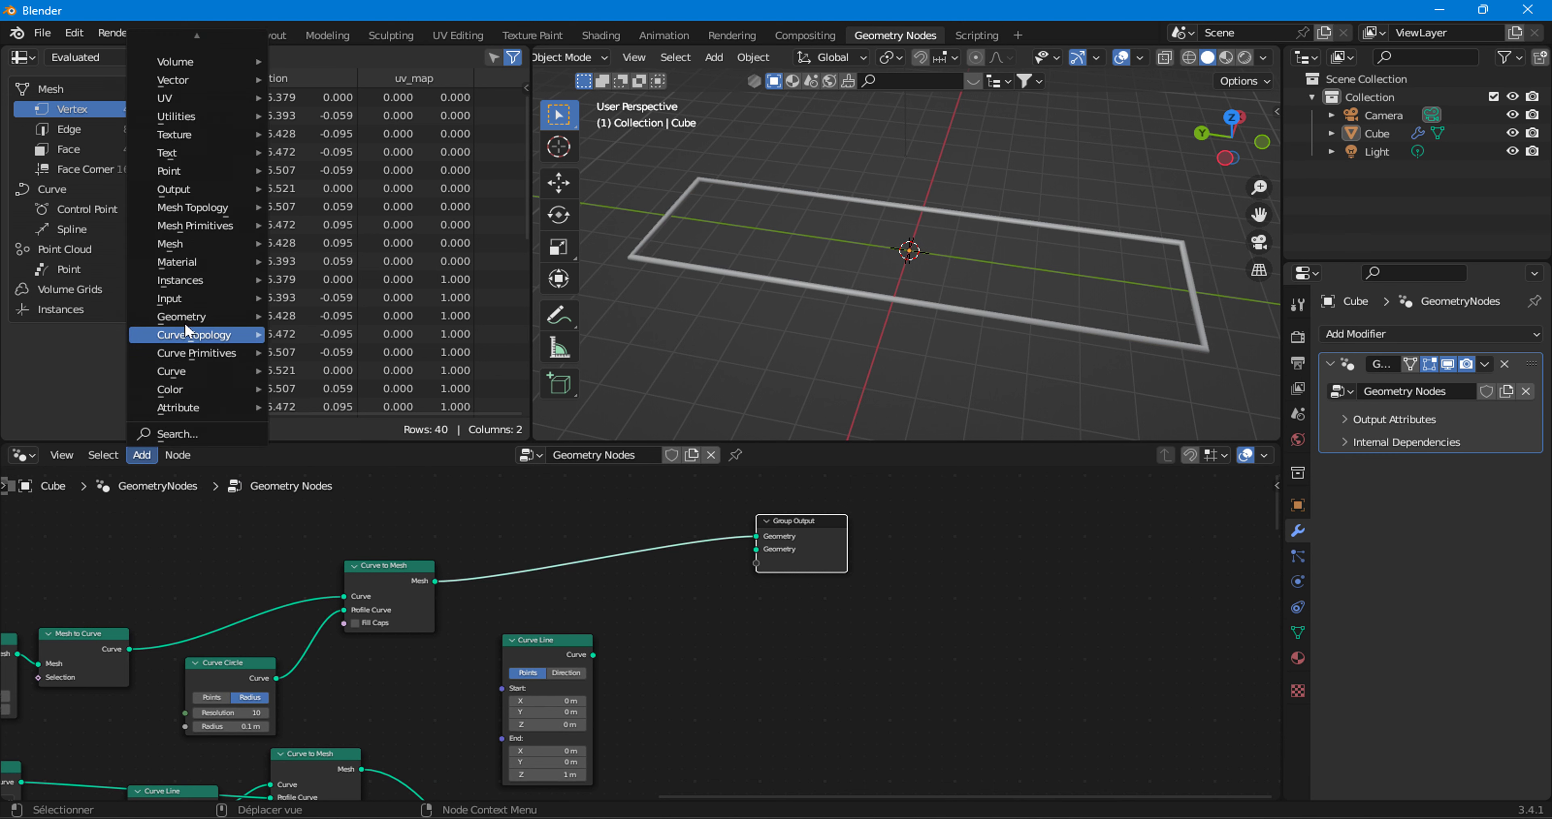
left_click(319, 282)
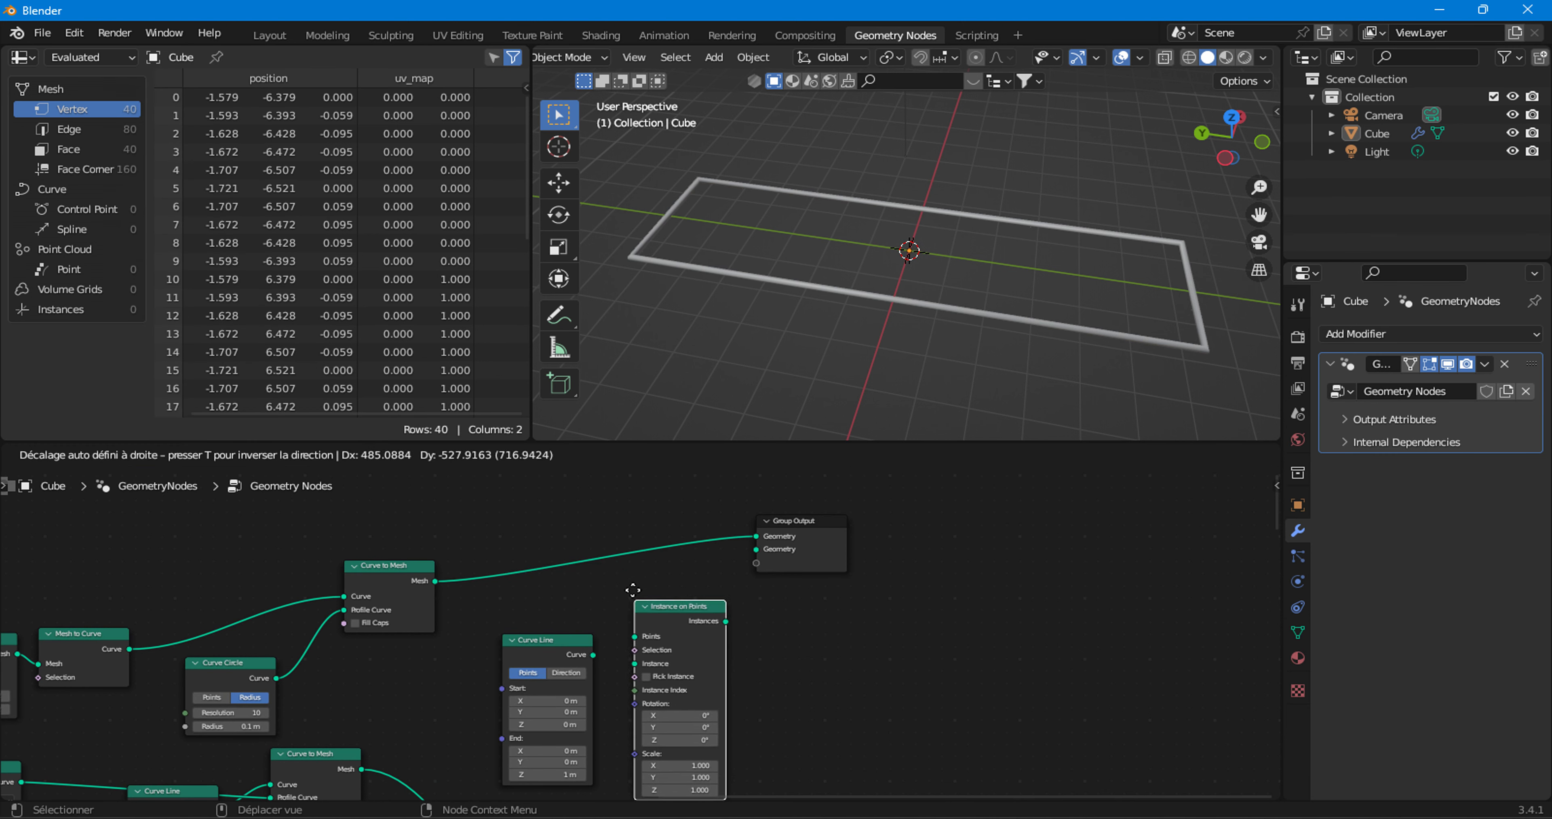
left_click(610, 501)
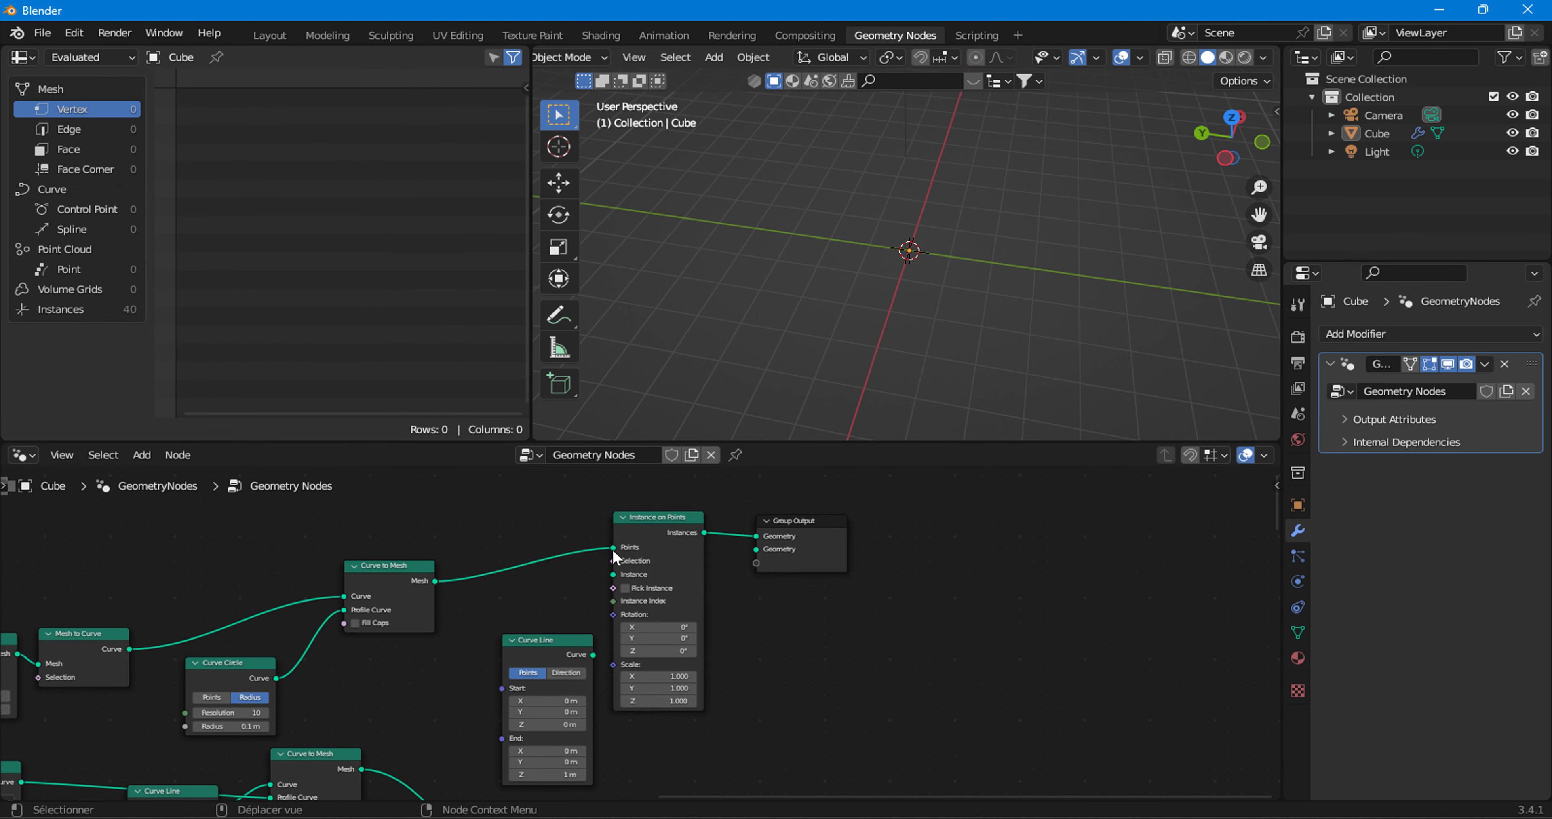
scroll(540, 586, "up", 3)
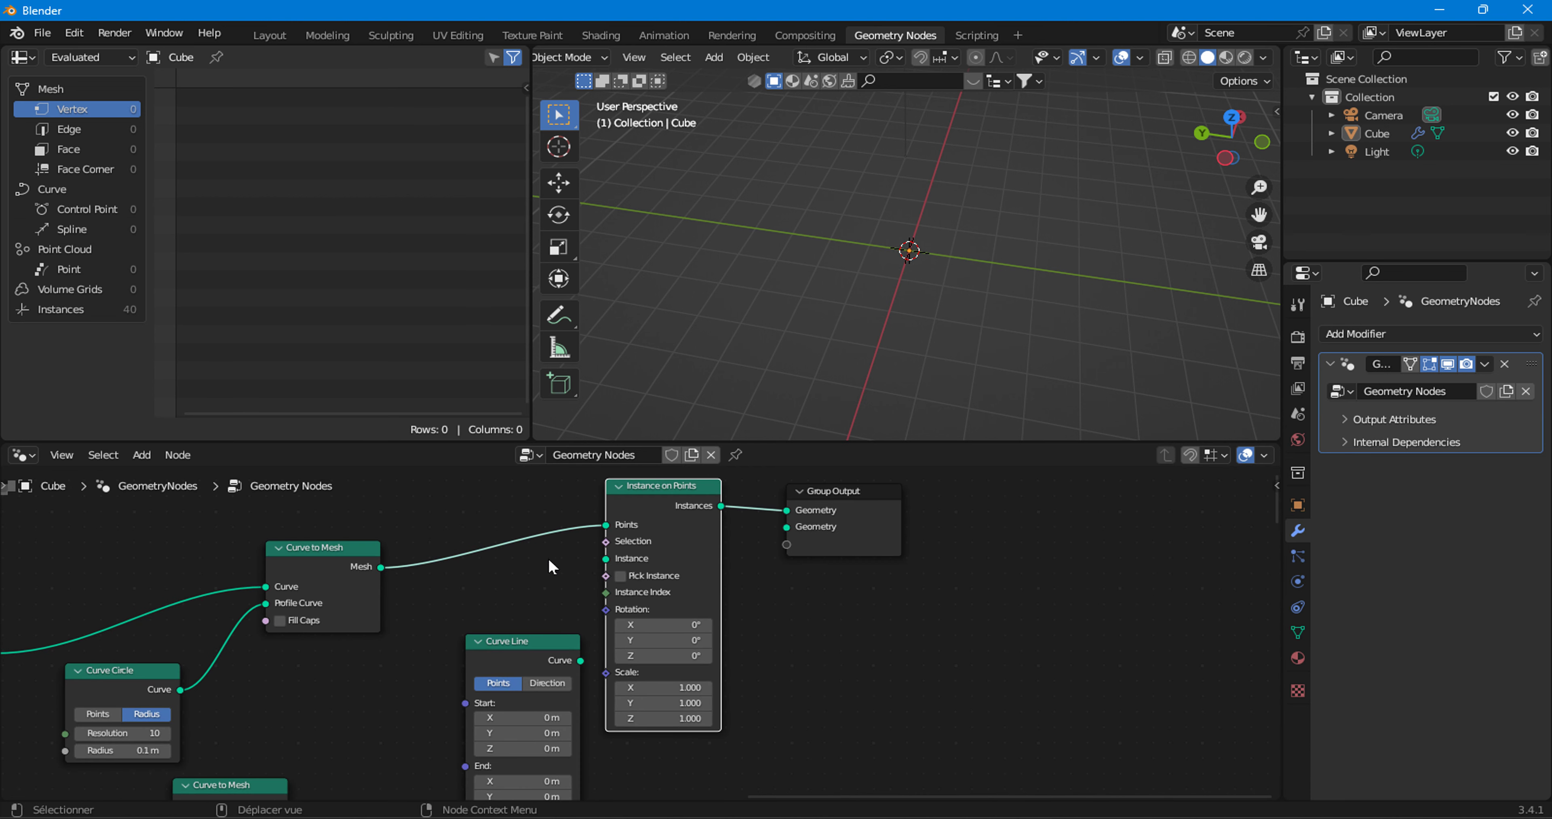
left_click_drag(608, 530, 606, 558)
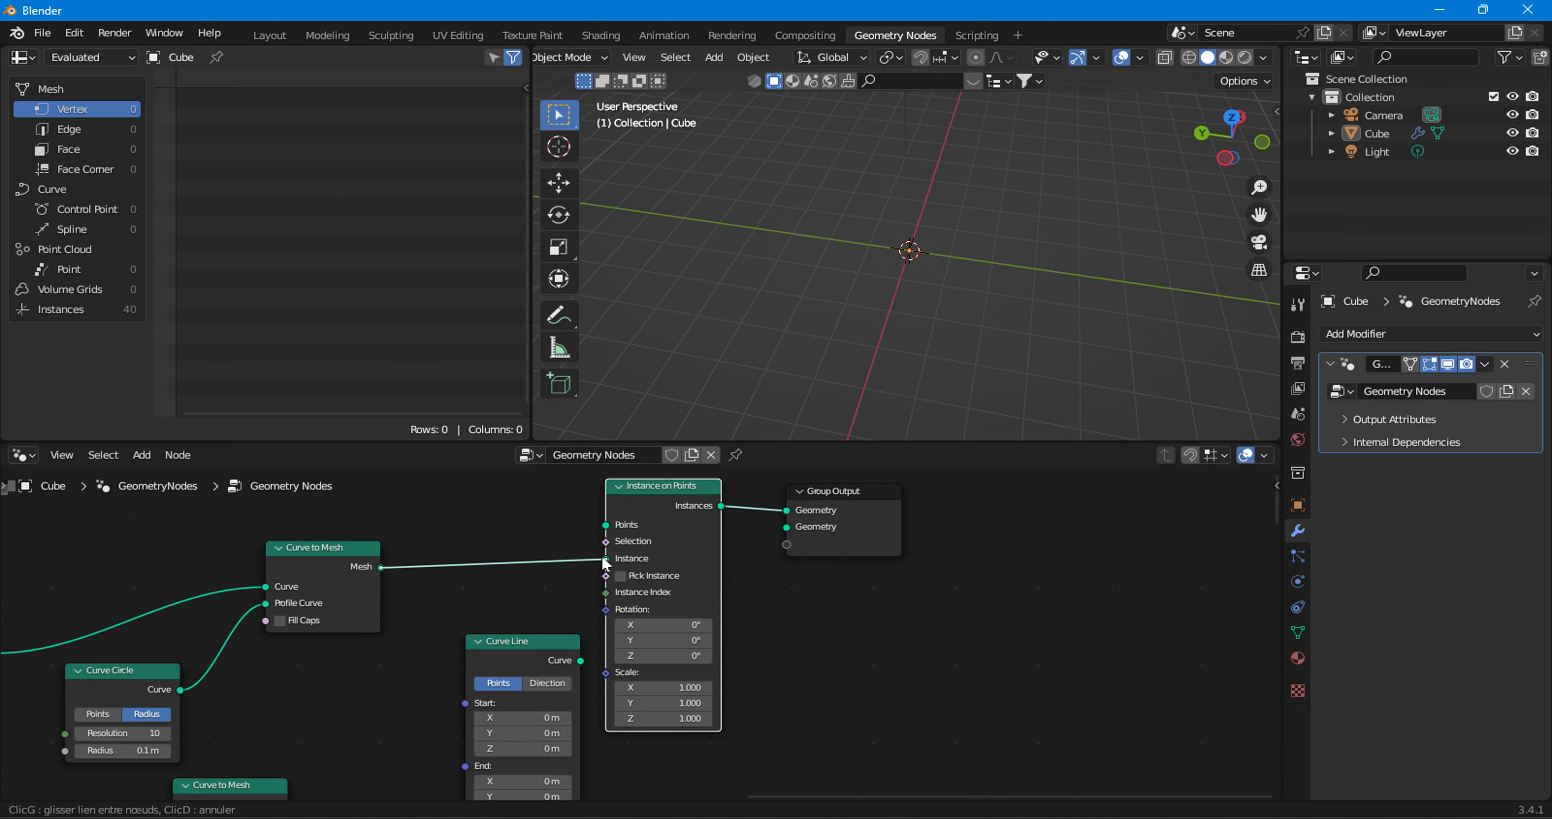
left_click(850, 546)
- Feed the Curve Line into Instance on Points' Points, producing two stacked frames
left_click(1036, 555)
left_click(663, 506)
key("g")
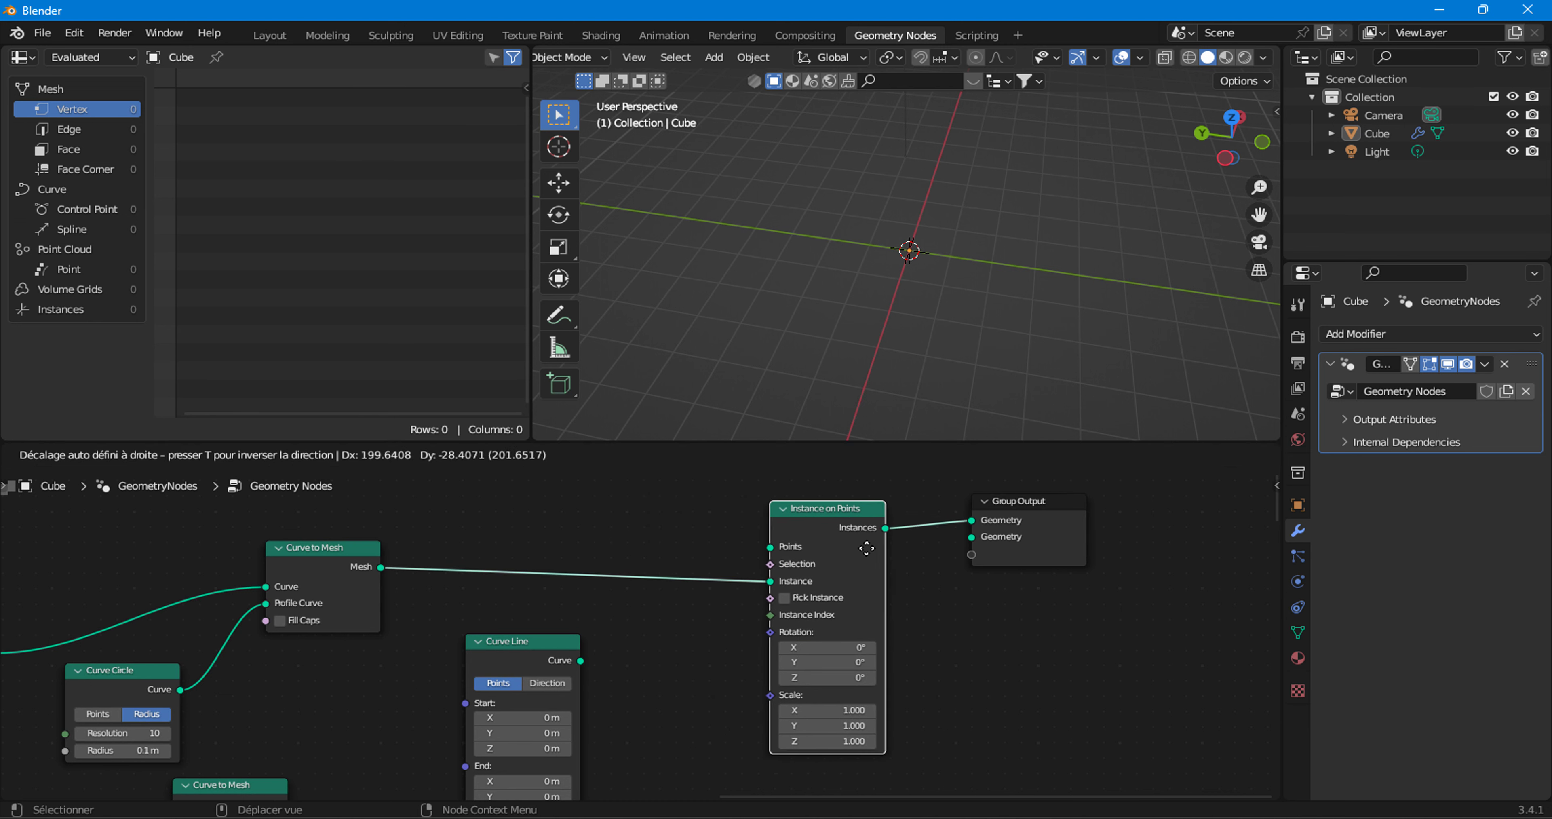
left_click(673, 637)
left_click_drag(585, 662, 657, 624)
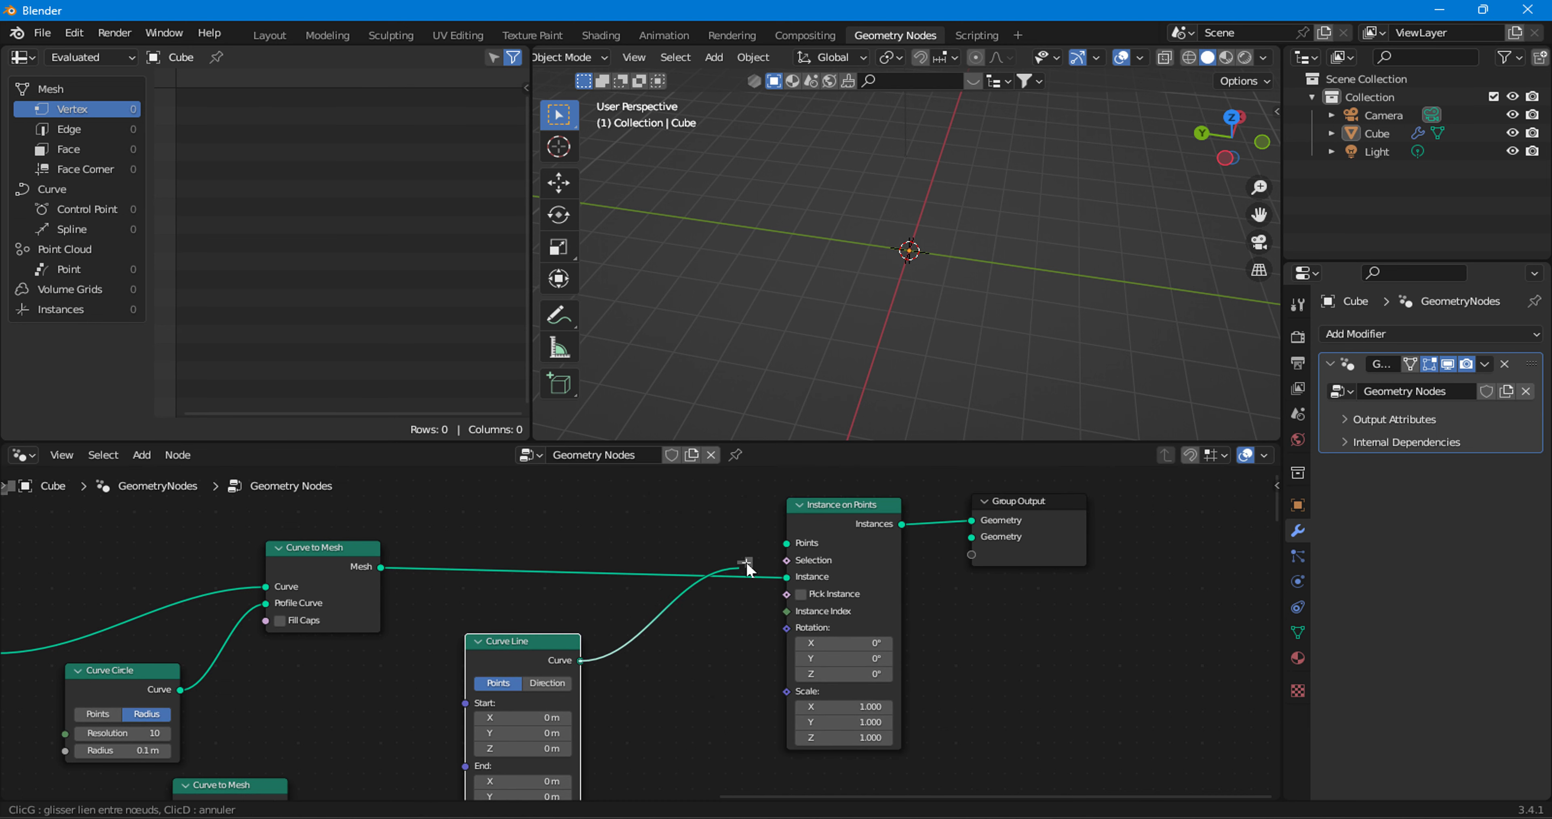
mouse_move(745, 564)
left_mouse_down()
mouse_move(793, 558)
mouse_move(777, 559)
left_mouse_up()
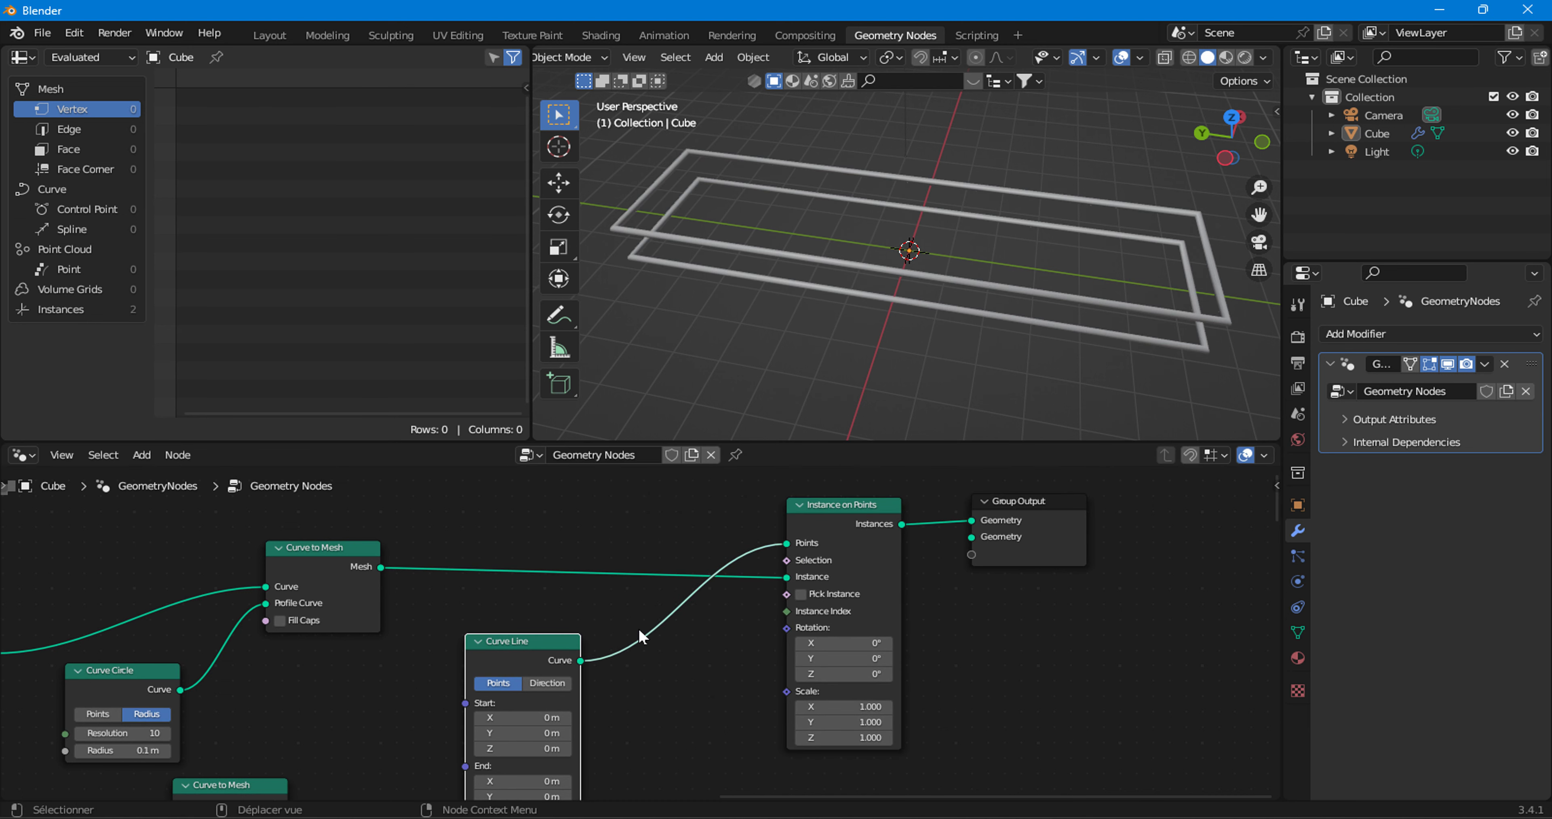
middle_click_drag(828, 307, 875, 252)
middle_click_drag(687, 692, 706, 518)
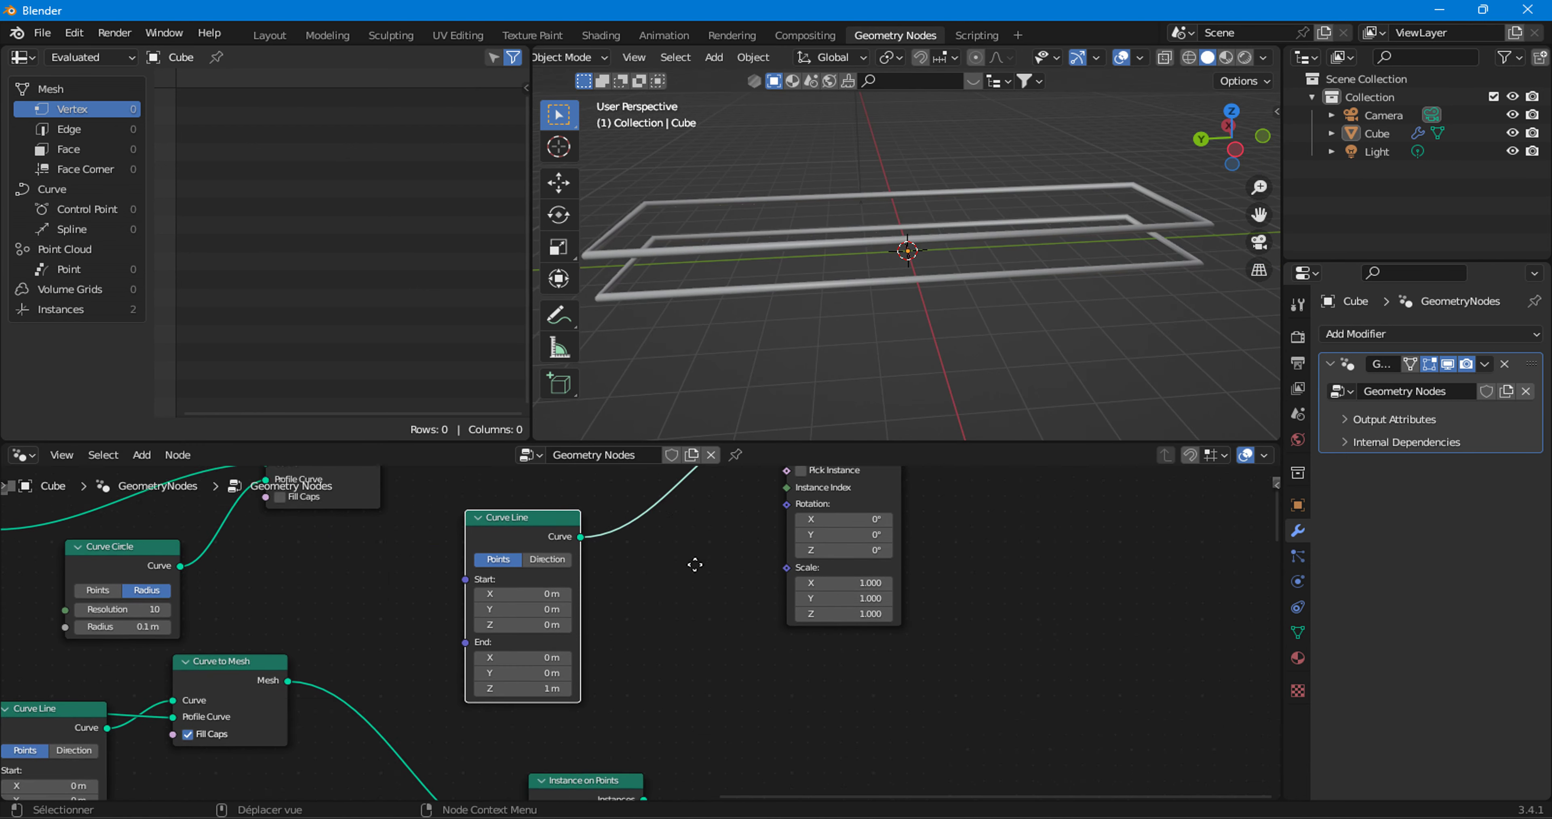
- Set the second Curve Line's End Z height to 2 m
left_click(543, 638)
type("4.8")
key("Return")
left_click_drag(543, 638, 509, 638)
scroll(464, 671, "down", 2)
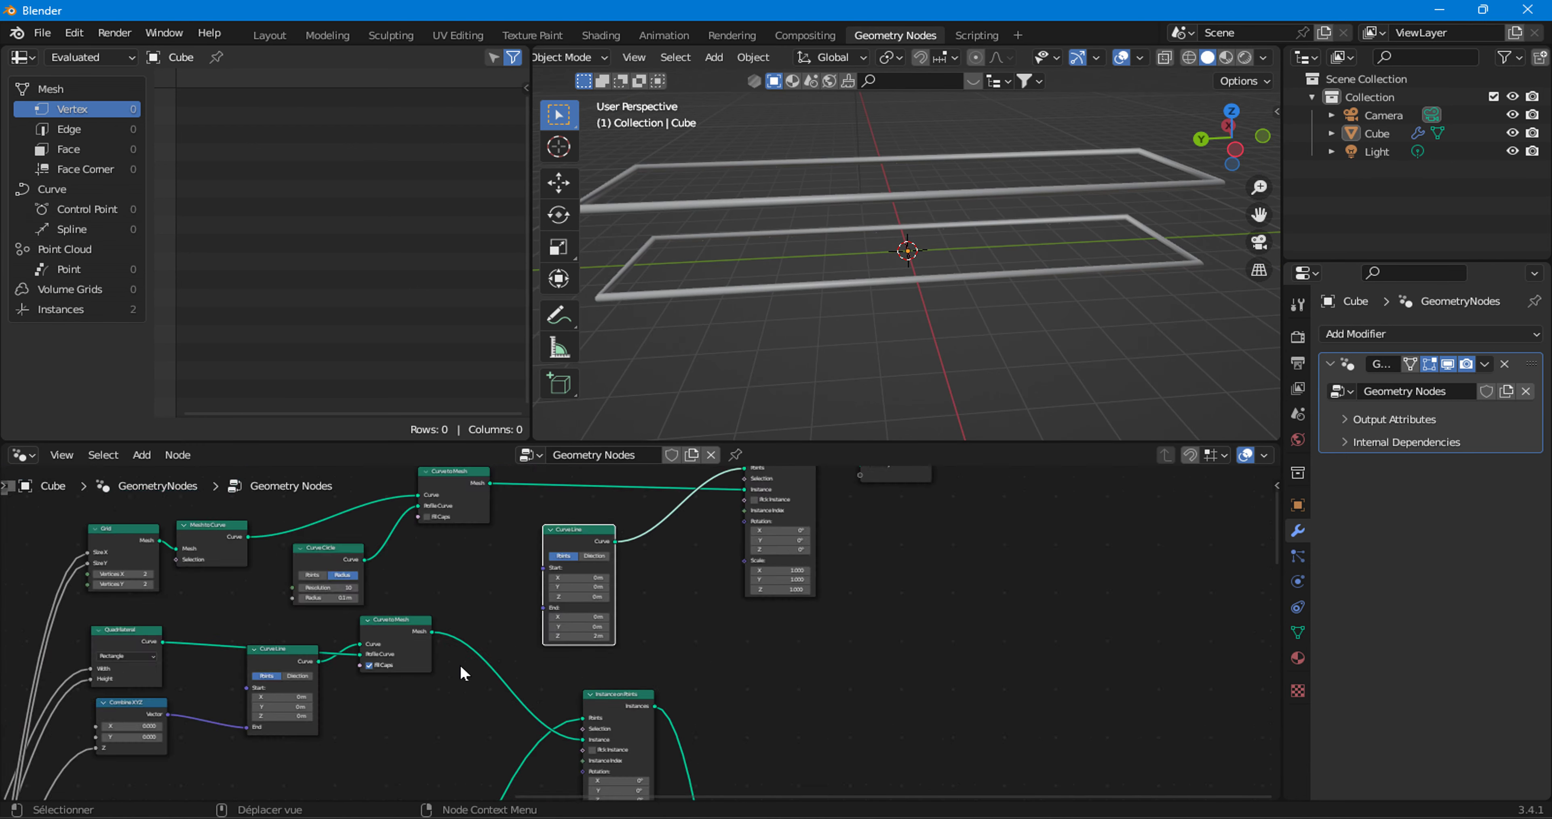
scroll(494, 723, "down", 2)
scroll(531, 777, "down", 2)
scroll(506, 732, "up", 2)
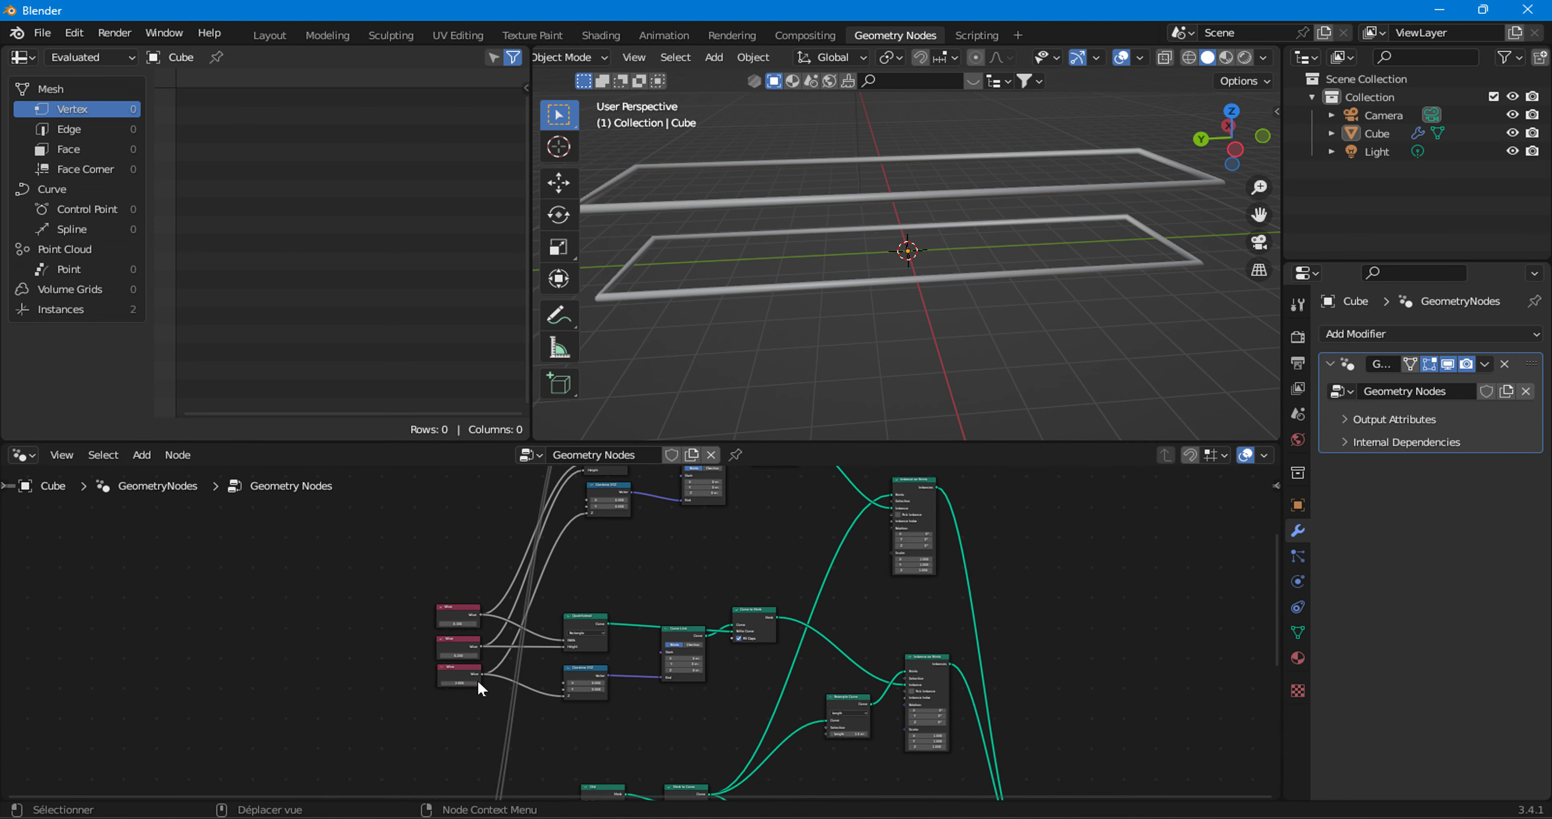
scroll(452, 689, "up", 1)
- Insert a Combine XYZ on the Curve Line's End, feeding the 2.600 height value into Z
left_click_drag(323, 719, 366, 669)
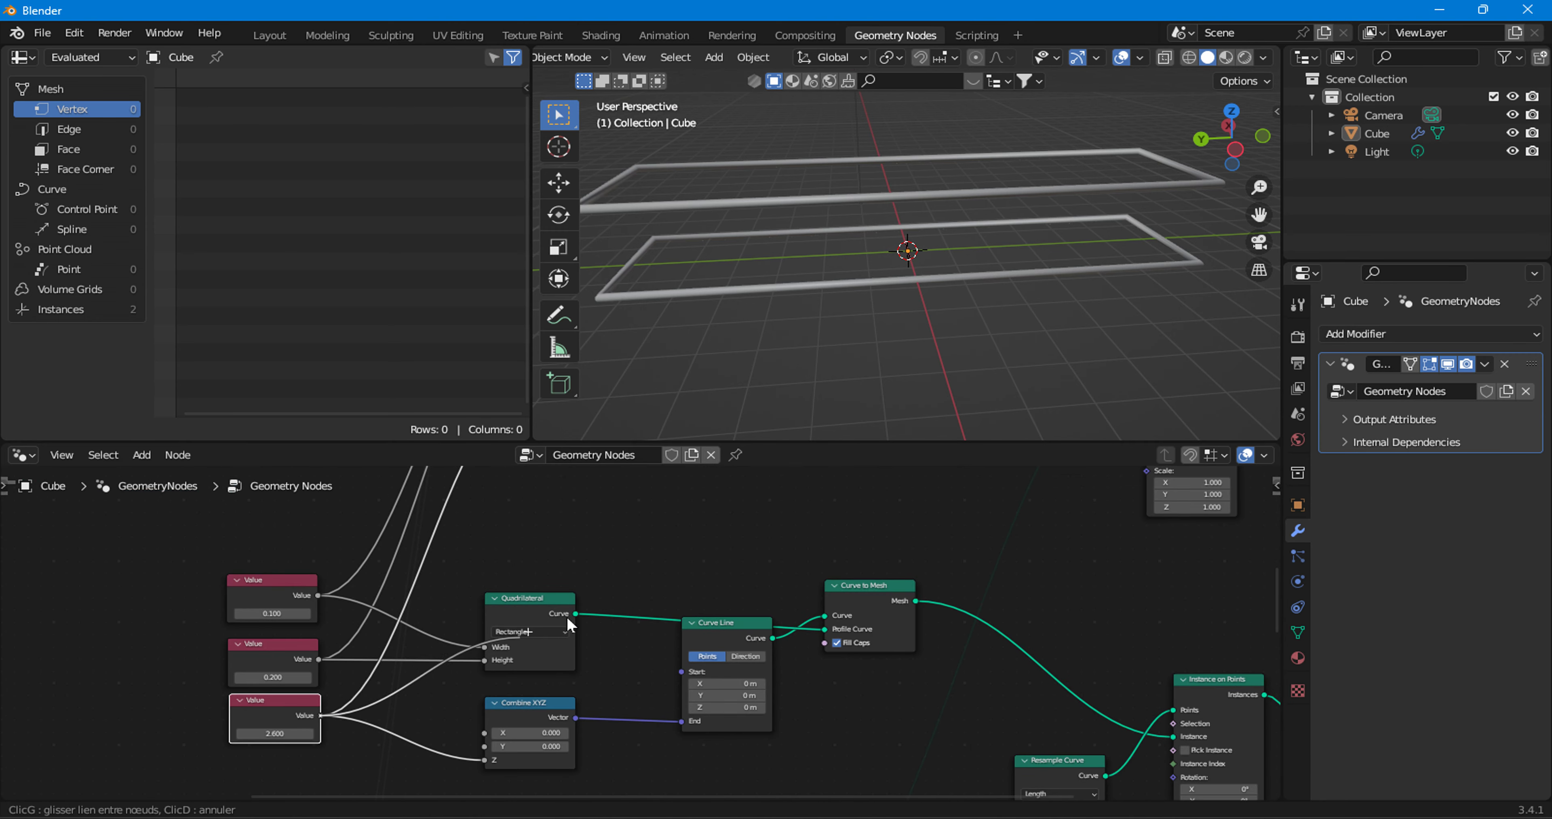
left_click_drag(568, 617, 1097, 588)
middle_click_drag(1024, 635, 603, 651)
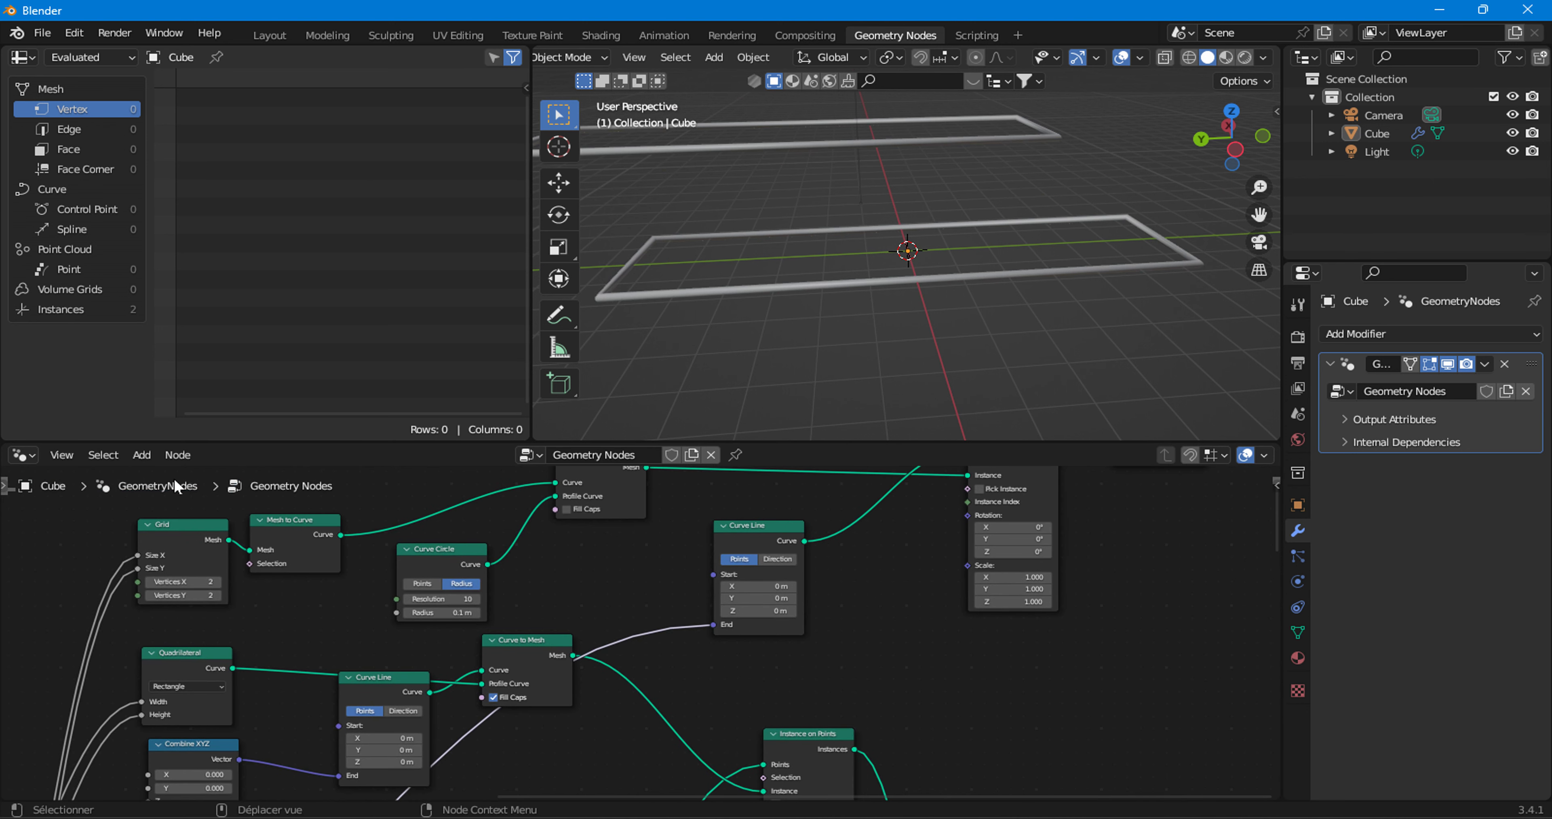
left_click(141, 455)
mouse_move(194, 80)
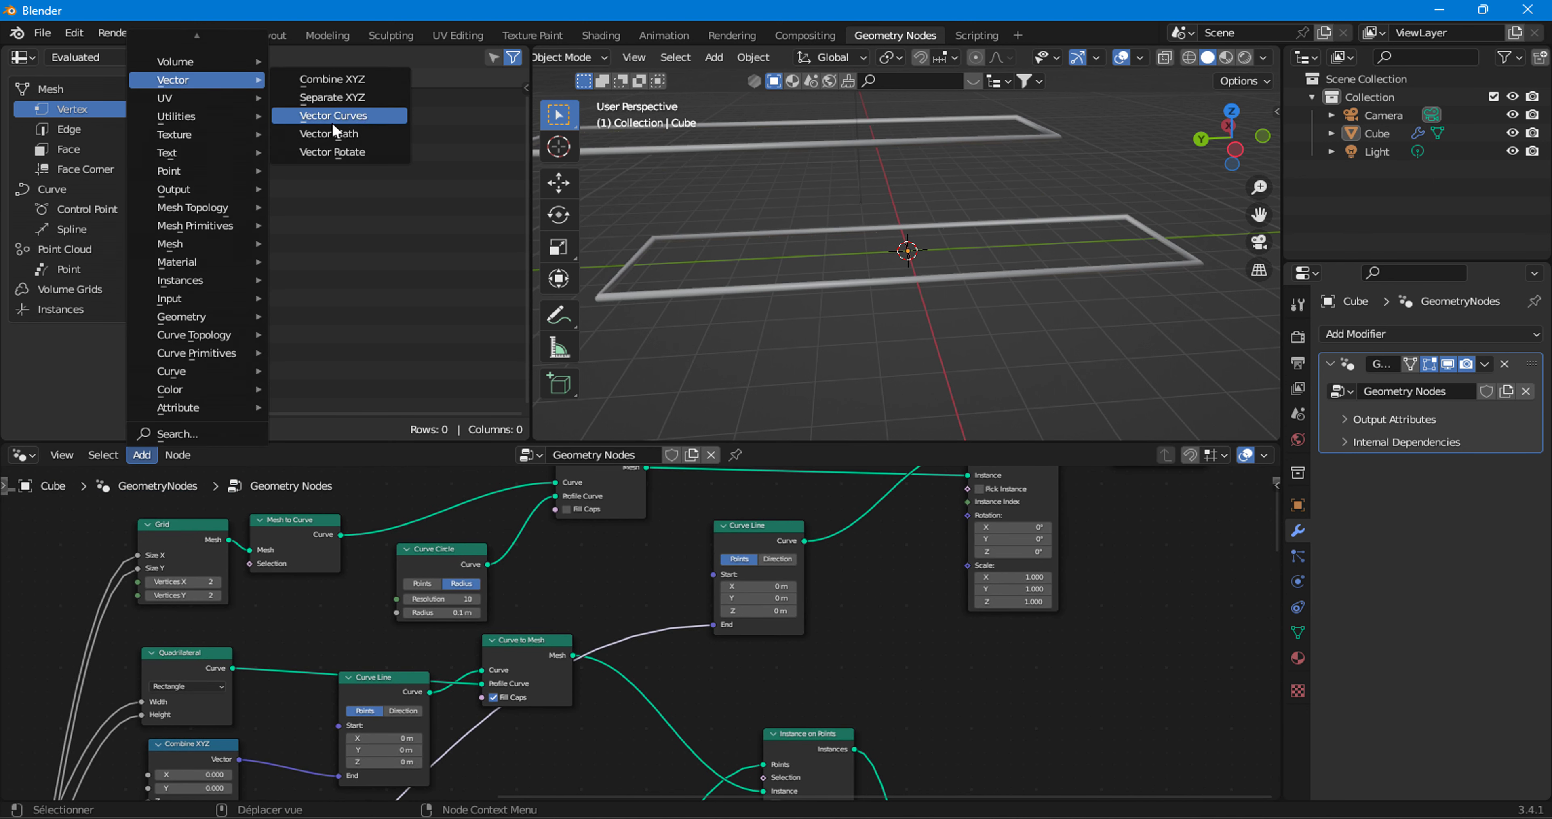
left_click(371, 75)
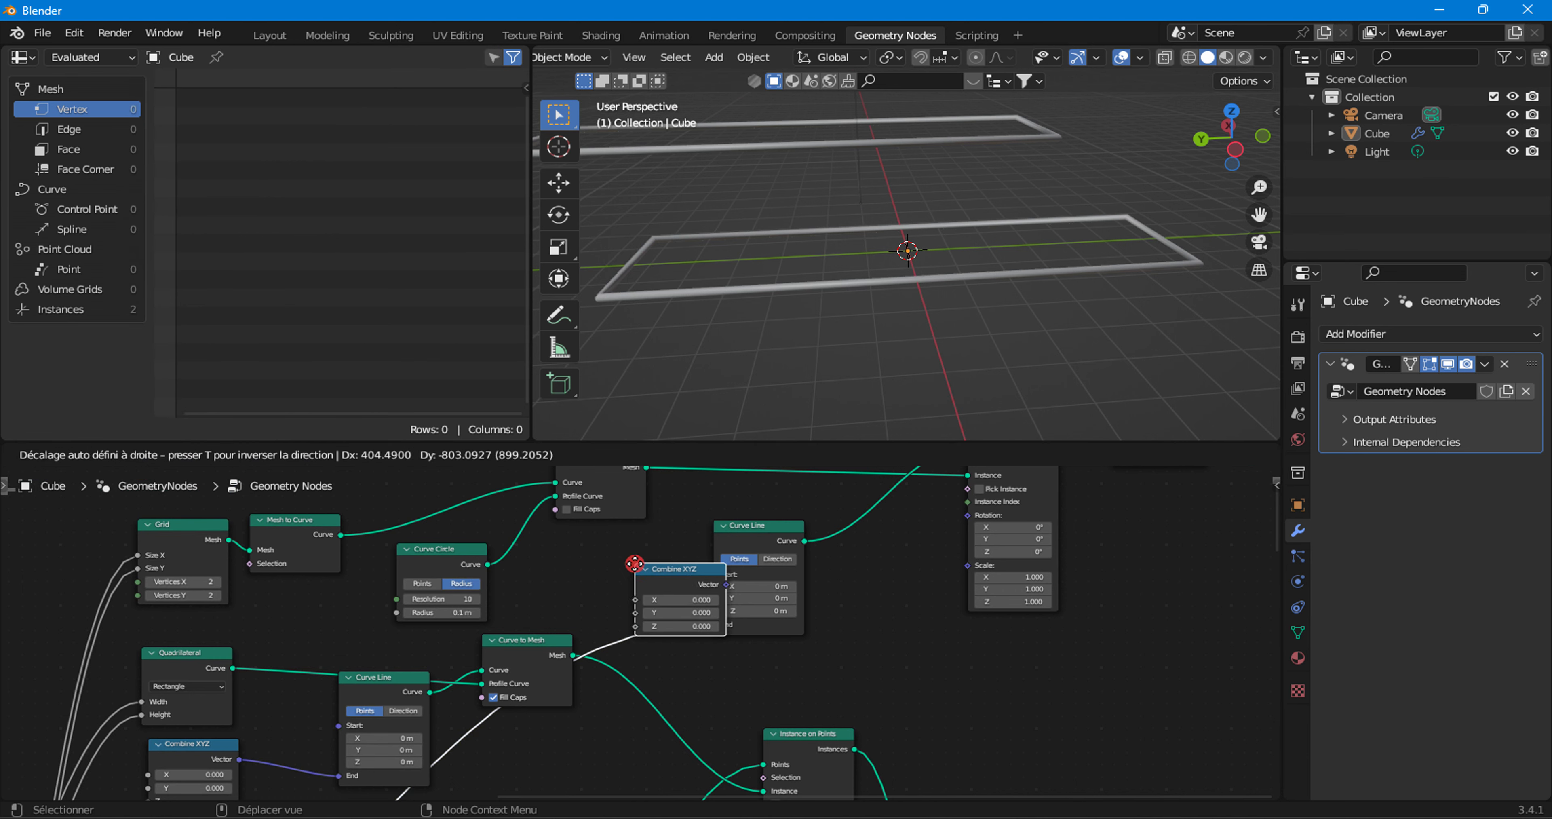
scroll(734, 665, "up", 2)
middle_click_drag(734, 666, 891, 588)
mouse_move(891, 588)
left_mouse_down()
mouse_move(943, 596)
mouse_move(914, 654)
left_mouse_up()
middle_click_drag(1070, 710, 839, 680)
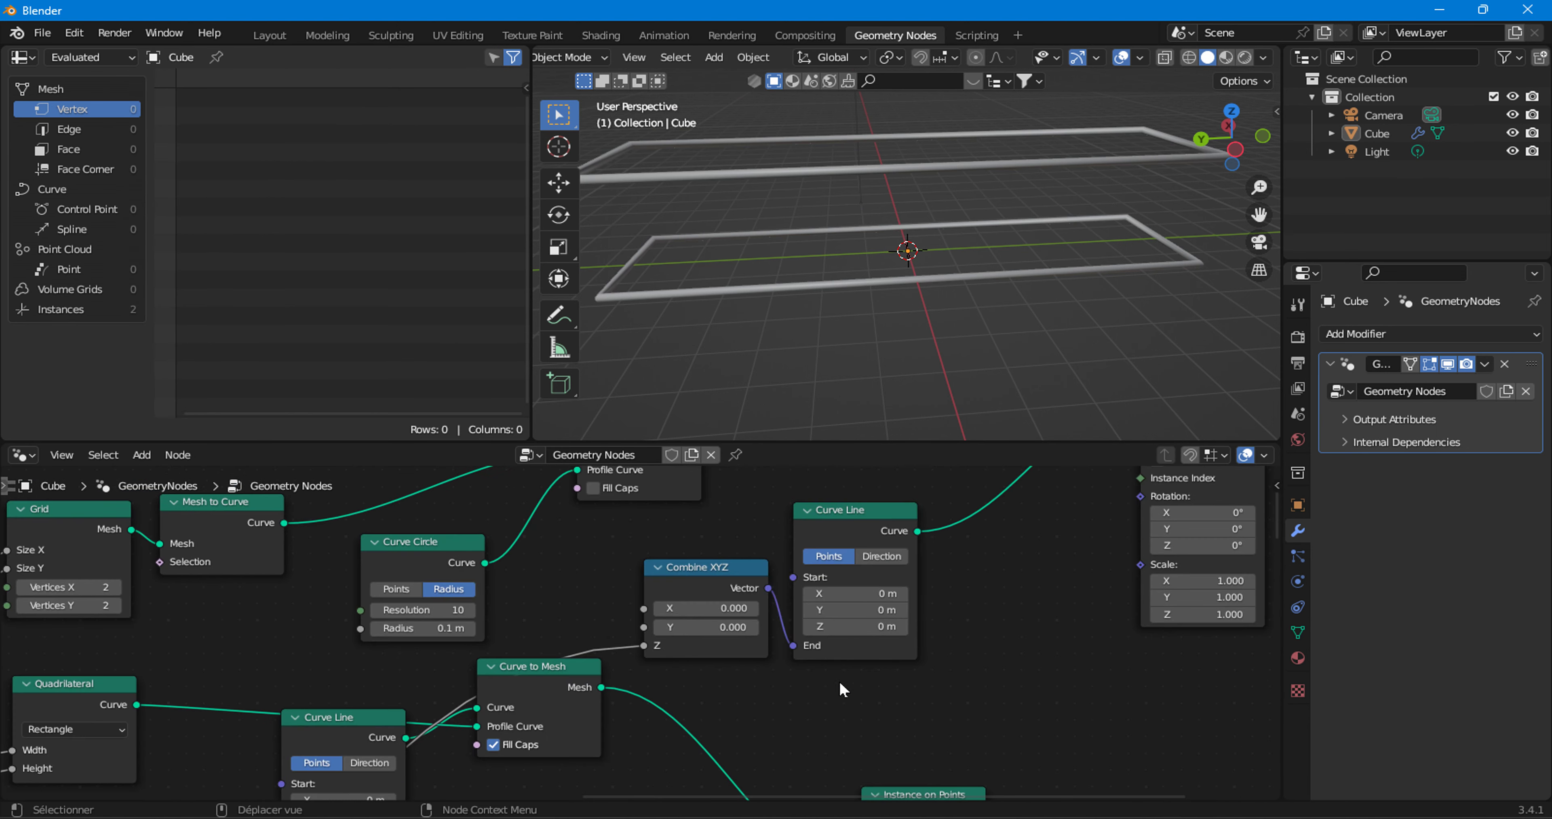
- Shift Instance on Points and Group Output further right
scroll(937, 607, "down", 2)
middle_click_drag(937, 607, 731, 678)
scroll(731, 677, "up", 1)
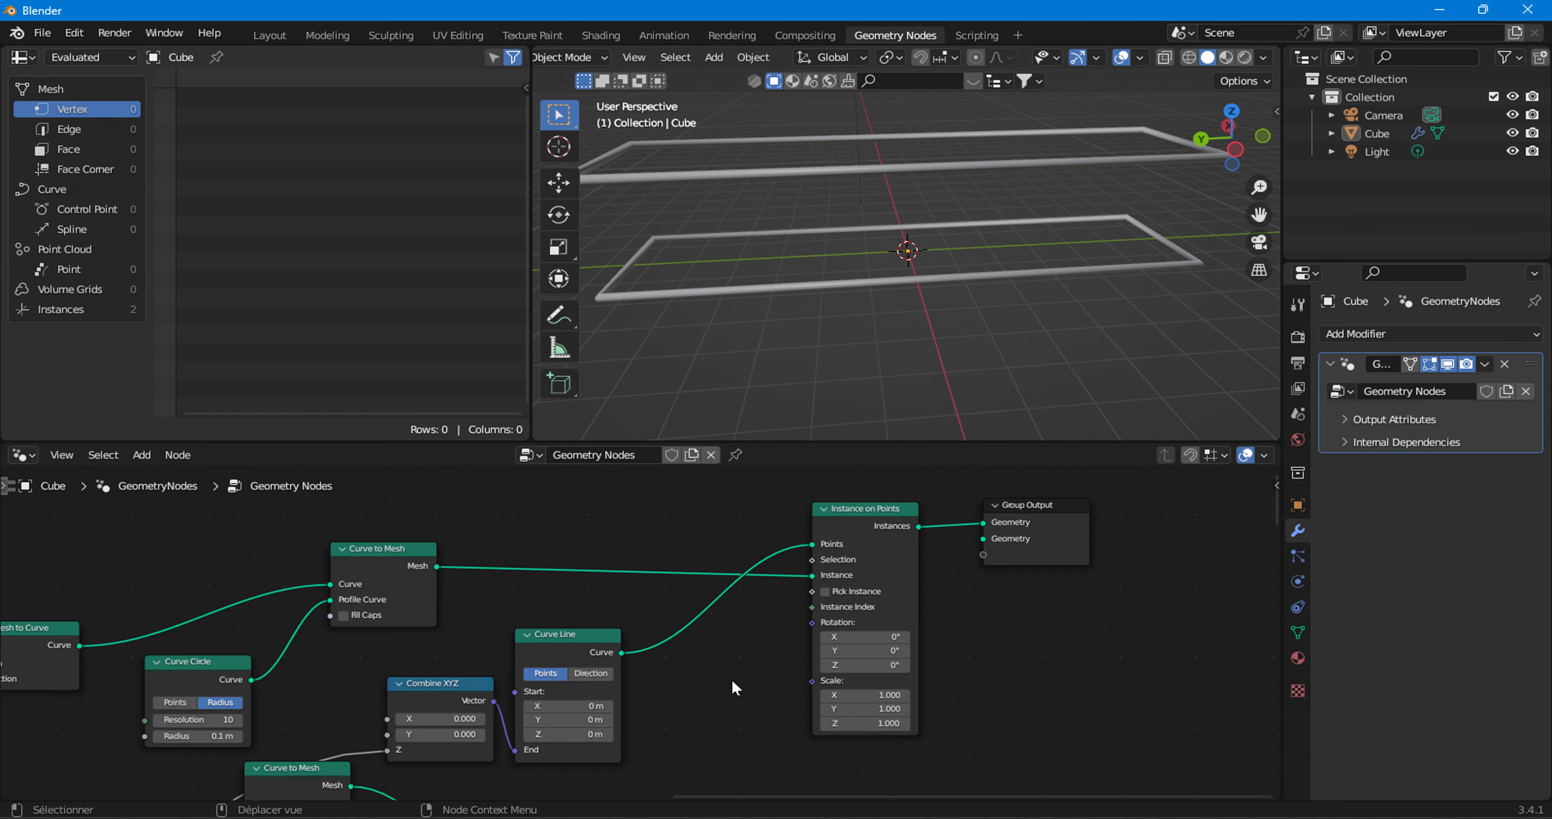
left_click_drag(808, 490, 1073, 571)
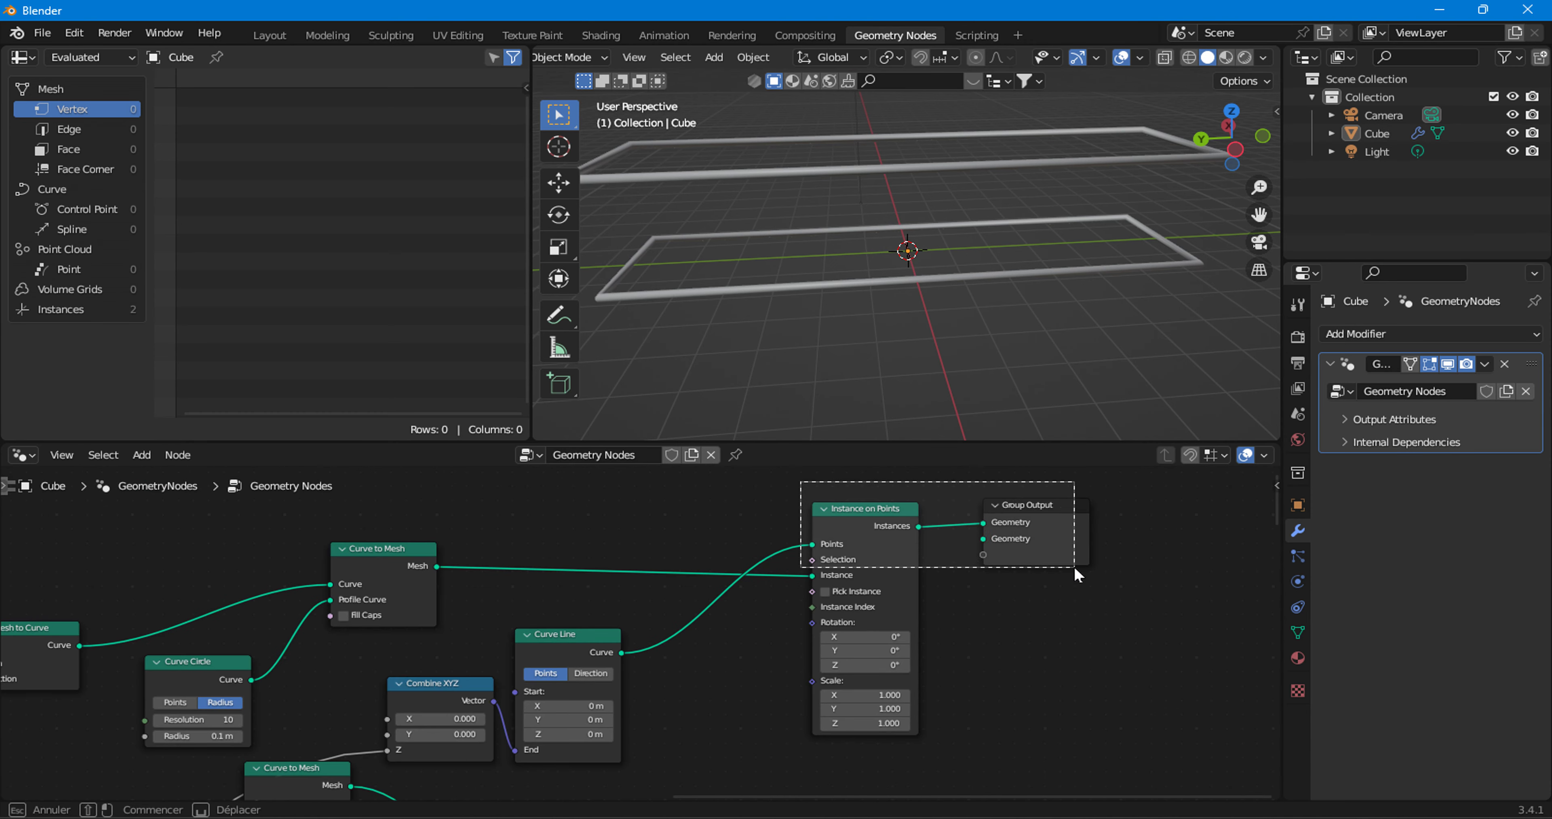
left_click_drag(865, 535, 1033, 534)
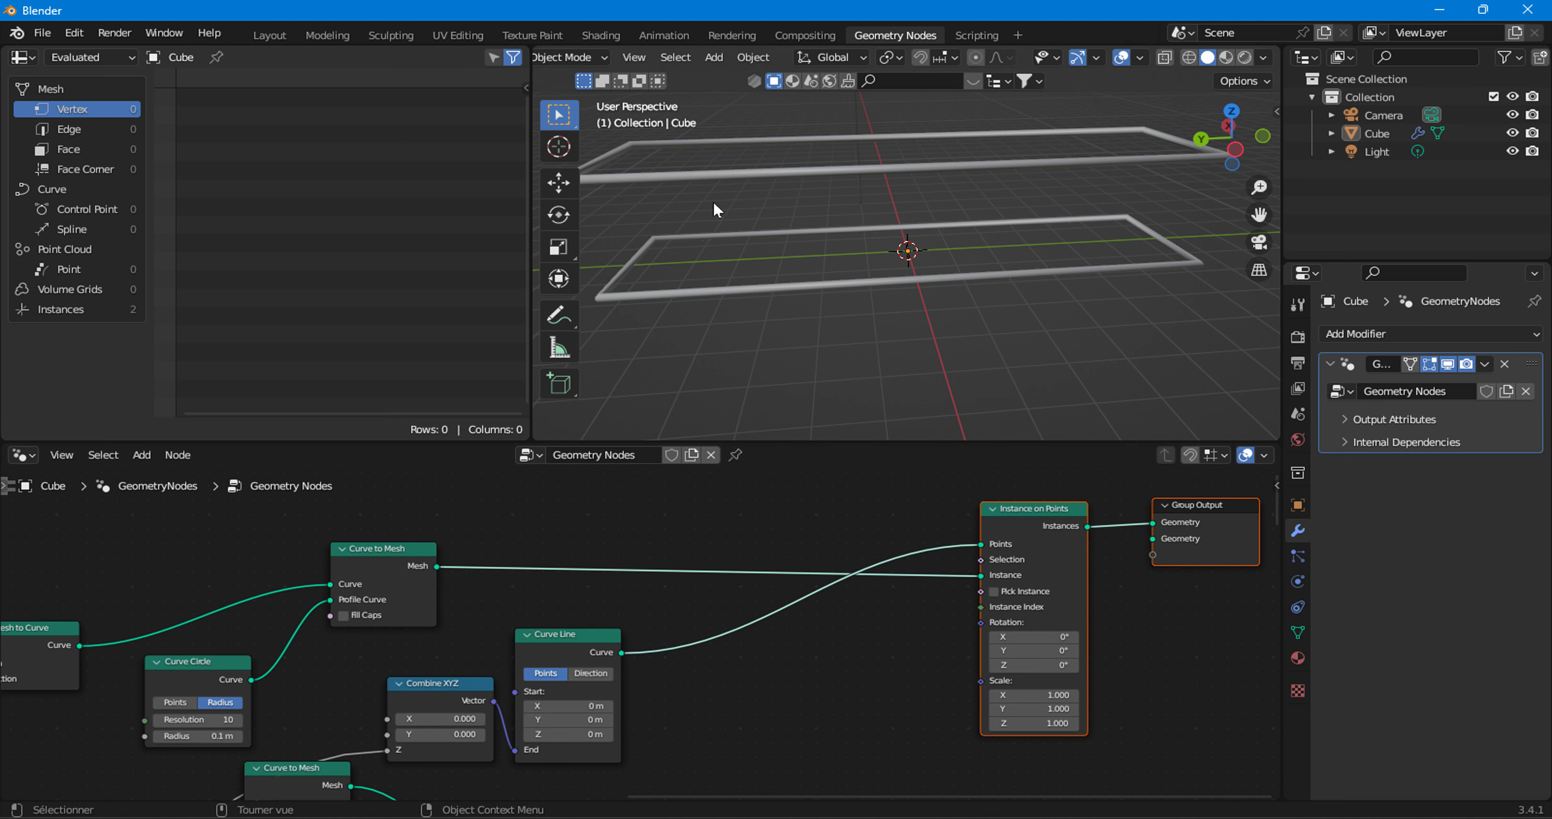
- Insert a Resample Curve node between Curve Line and Instance on Points
left_click(139, 452)
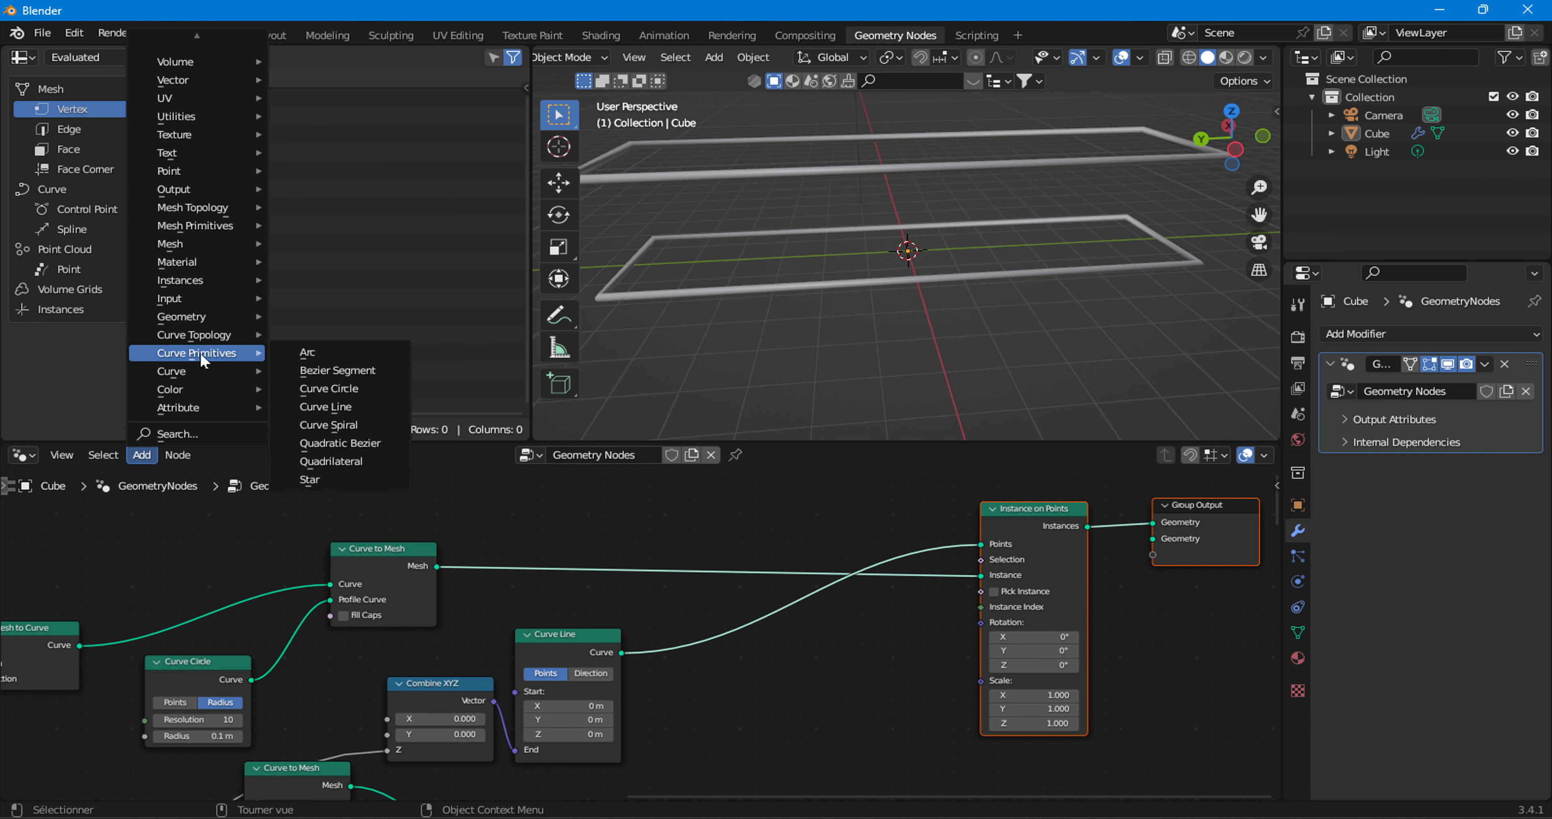
mouse_move(172, 371)
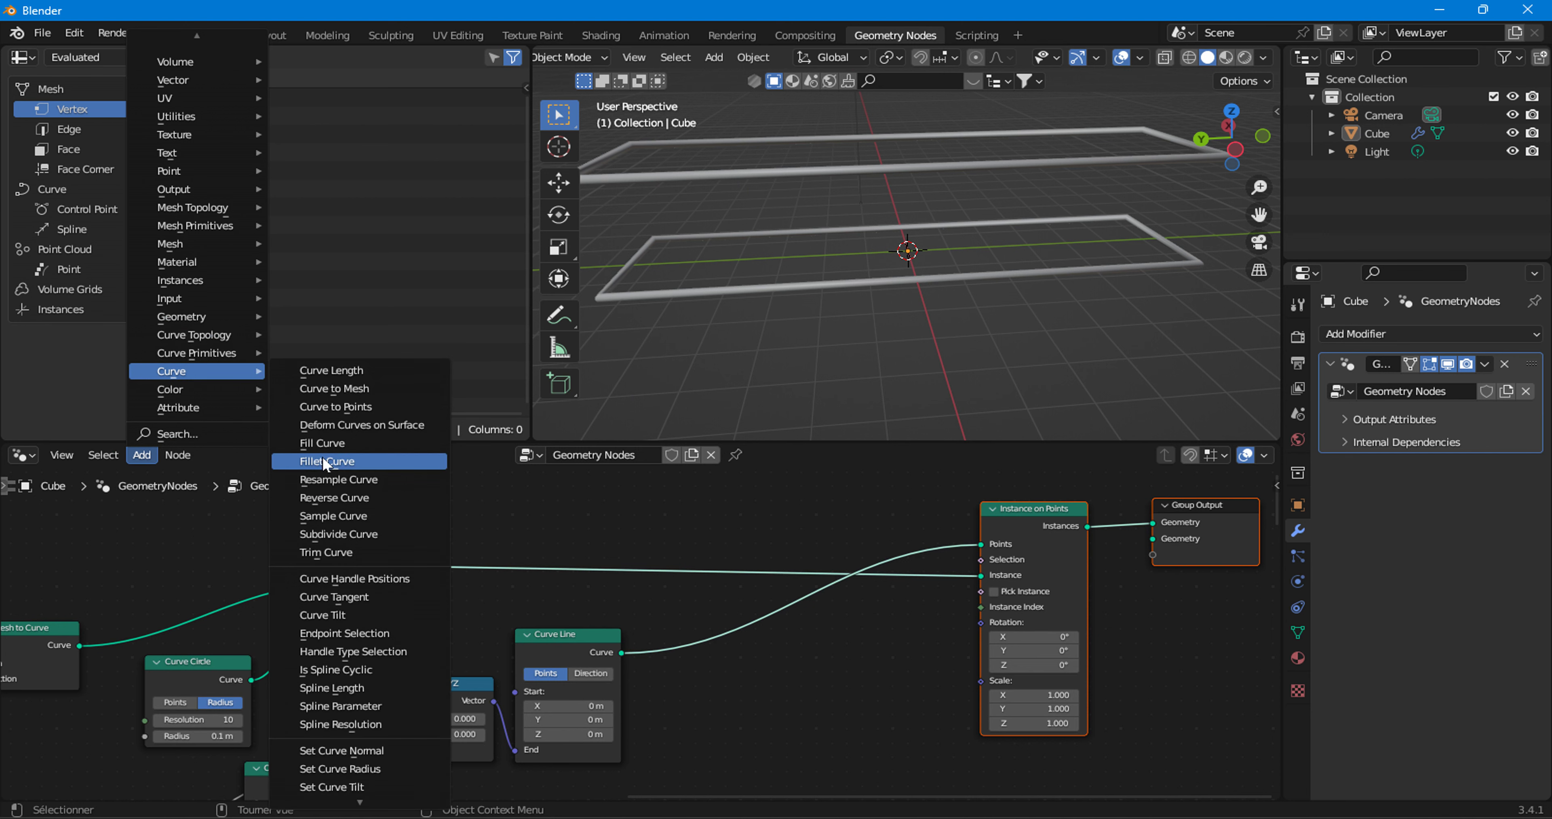
left_click(381, 480)
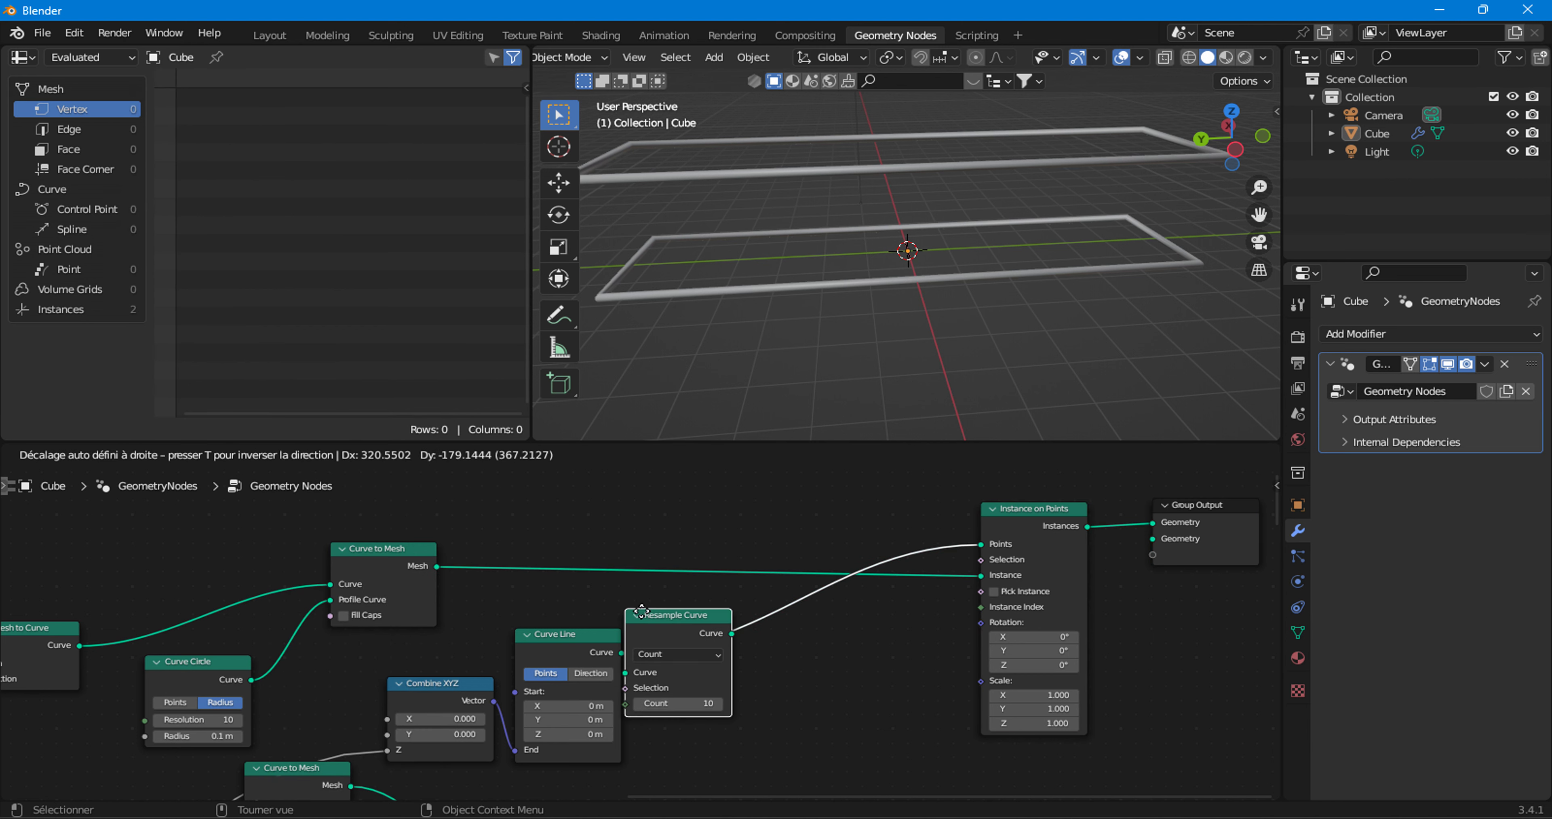
left_click(680, 641)
scroll(800, 762, "up", 1)
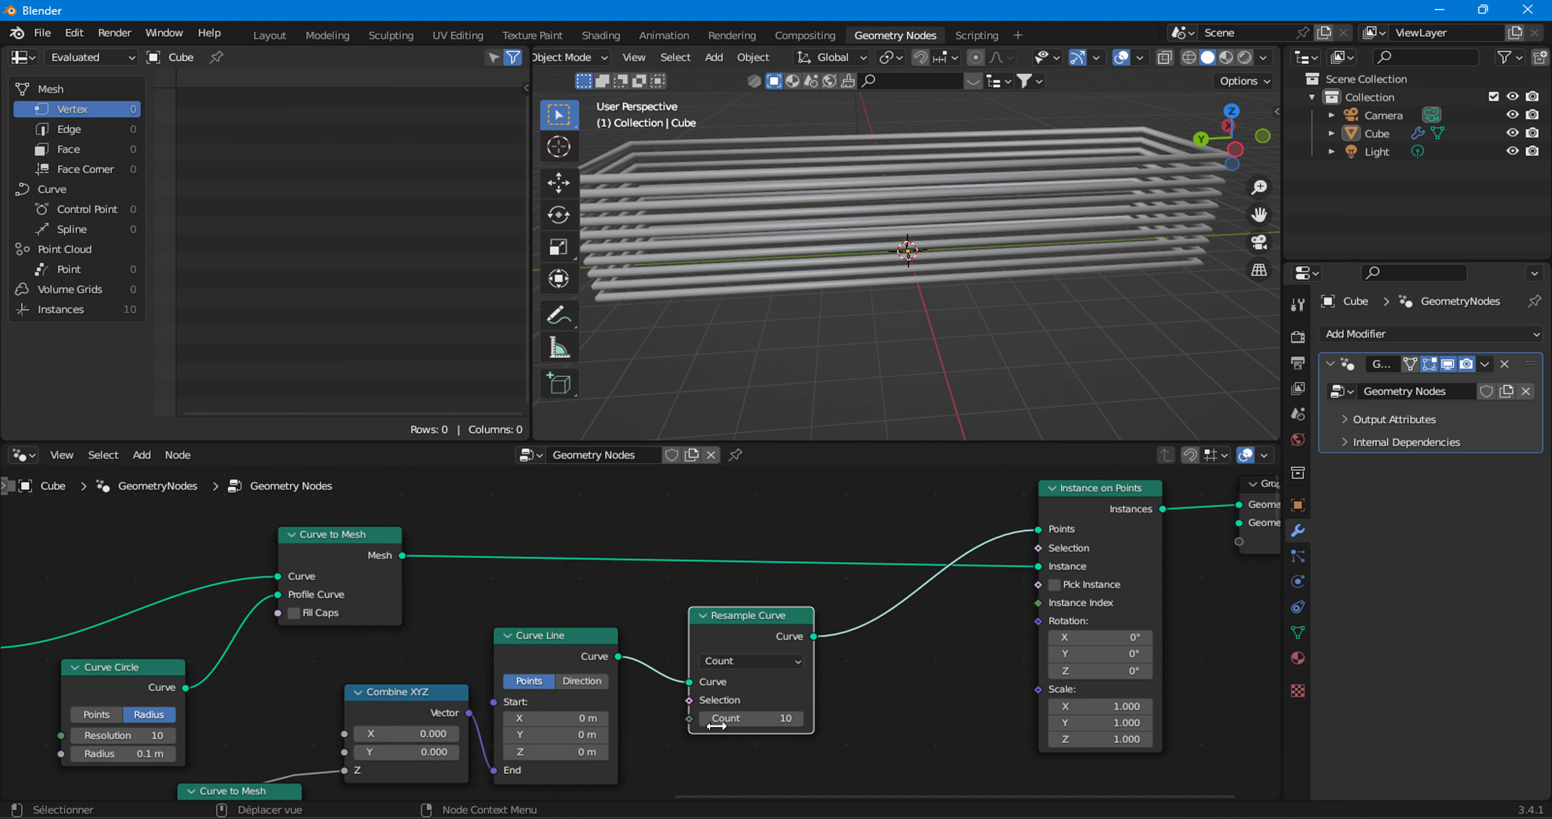
- Set Resample Curve to Length mode at 0.71 m, stacking four tube frames
left_click(744, 670)
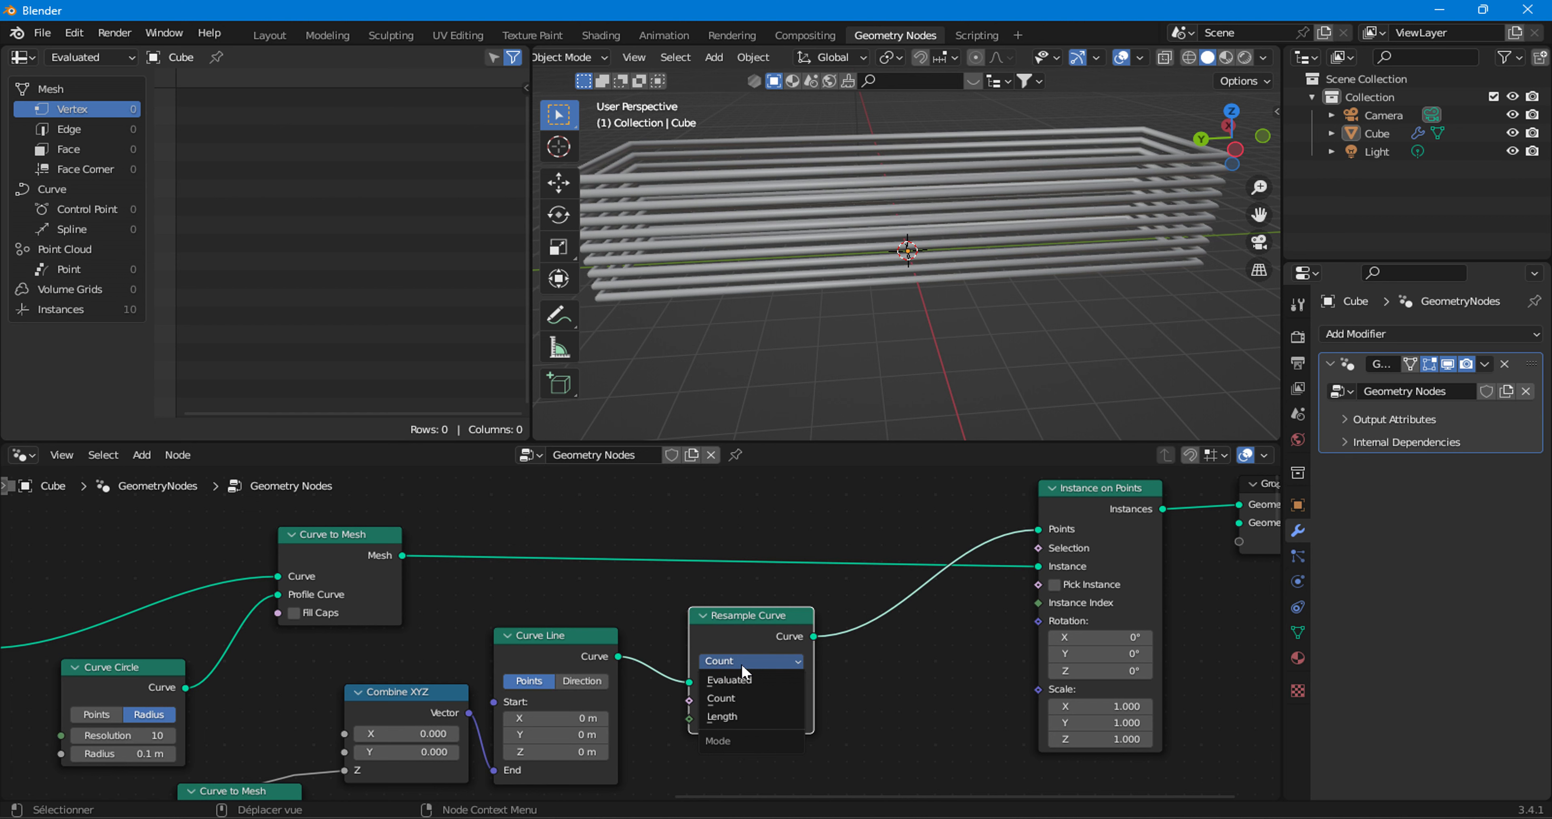
left_click(739, 709)
left_click(699, 717)
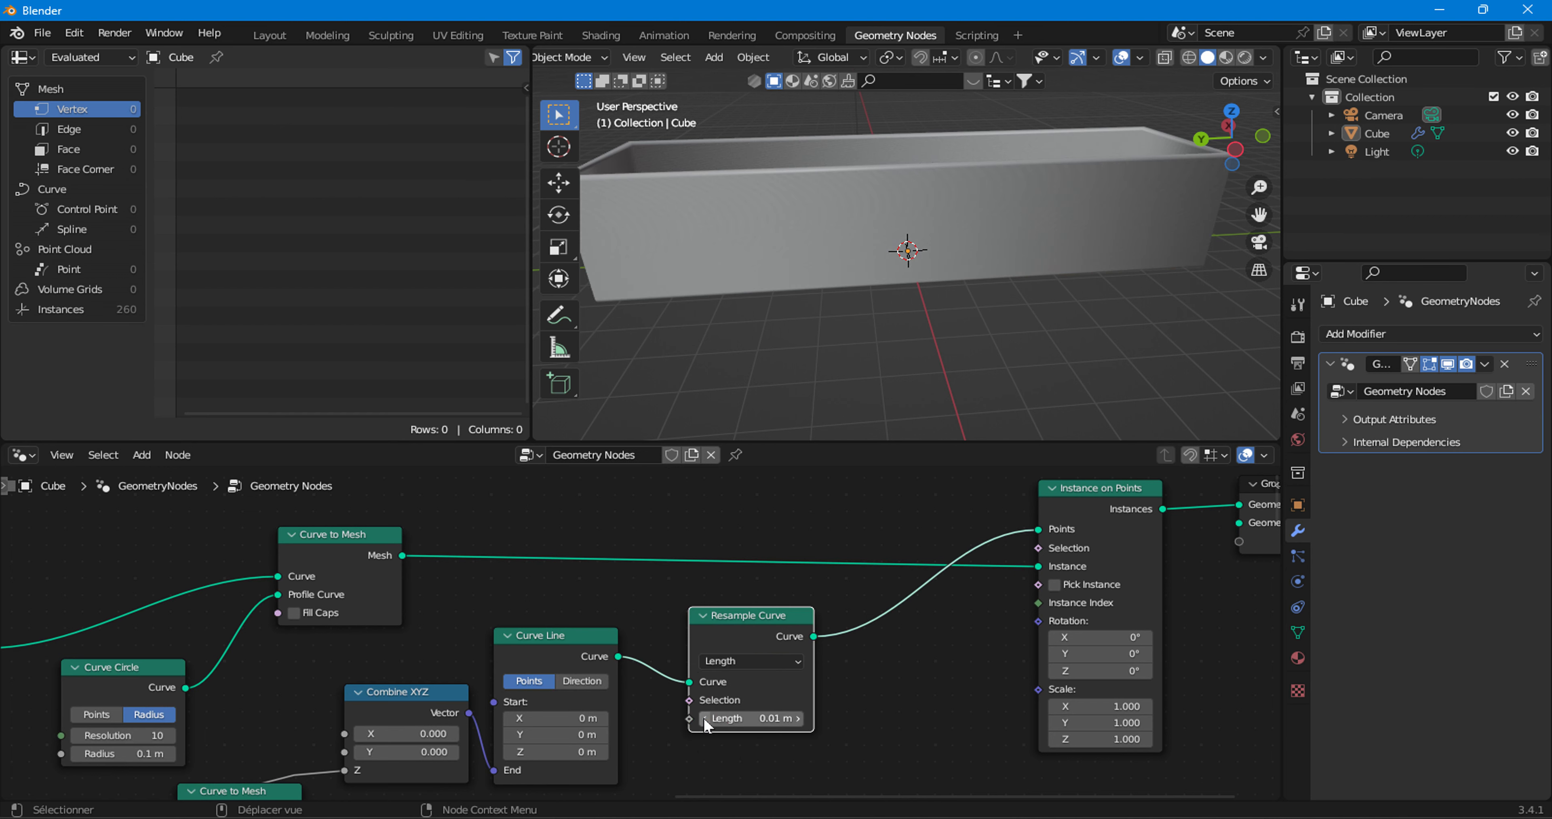
left_click(794, 716)
left_click(794, 715)
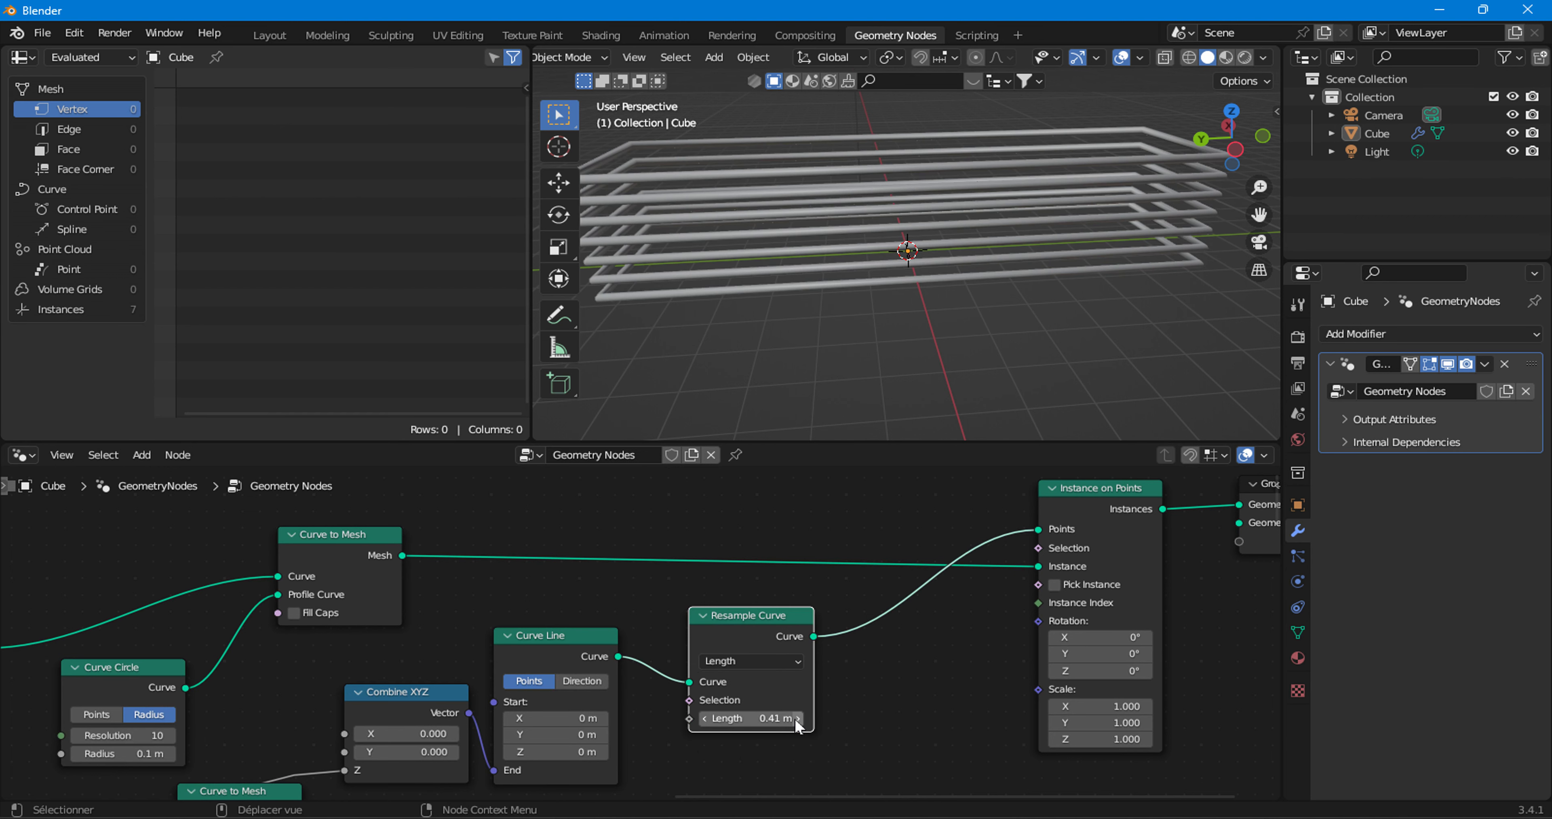
left_click(794, 716)
left_click(794, 716)
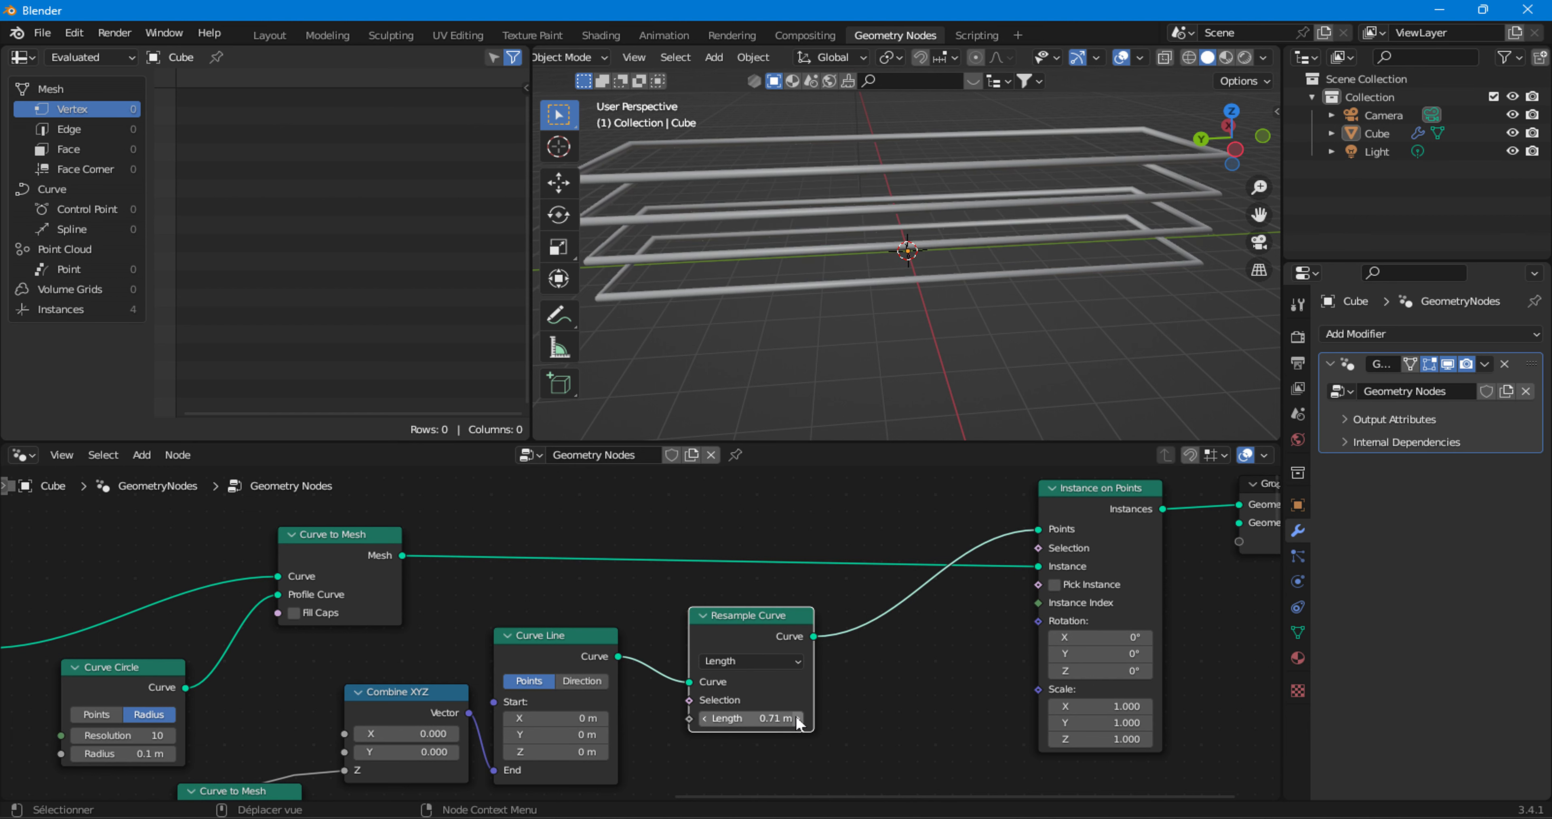
scroll(807, 713, "down", 2)
scroll(873, 710, "down", 2)
middle_click_drag(818, 179, 782, 185)
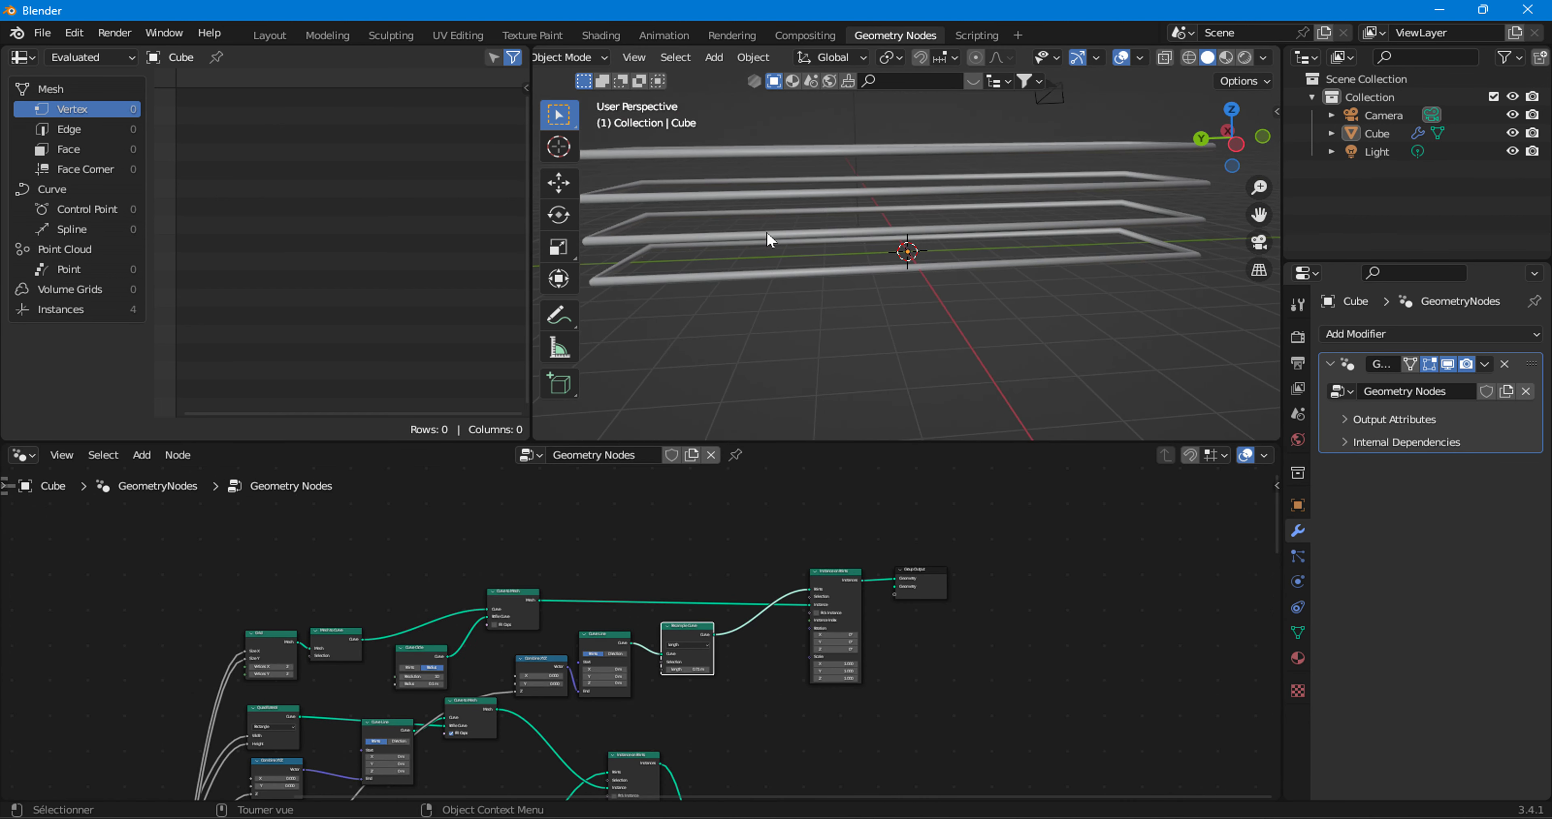
- Reposition the Group Output node beside Join Geometry and pick up its incoming link
scroll(822, 675, "down", 2)
middle_click_drag(831, 577, 571, 665)
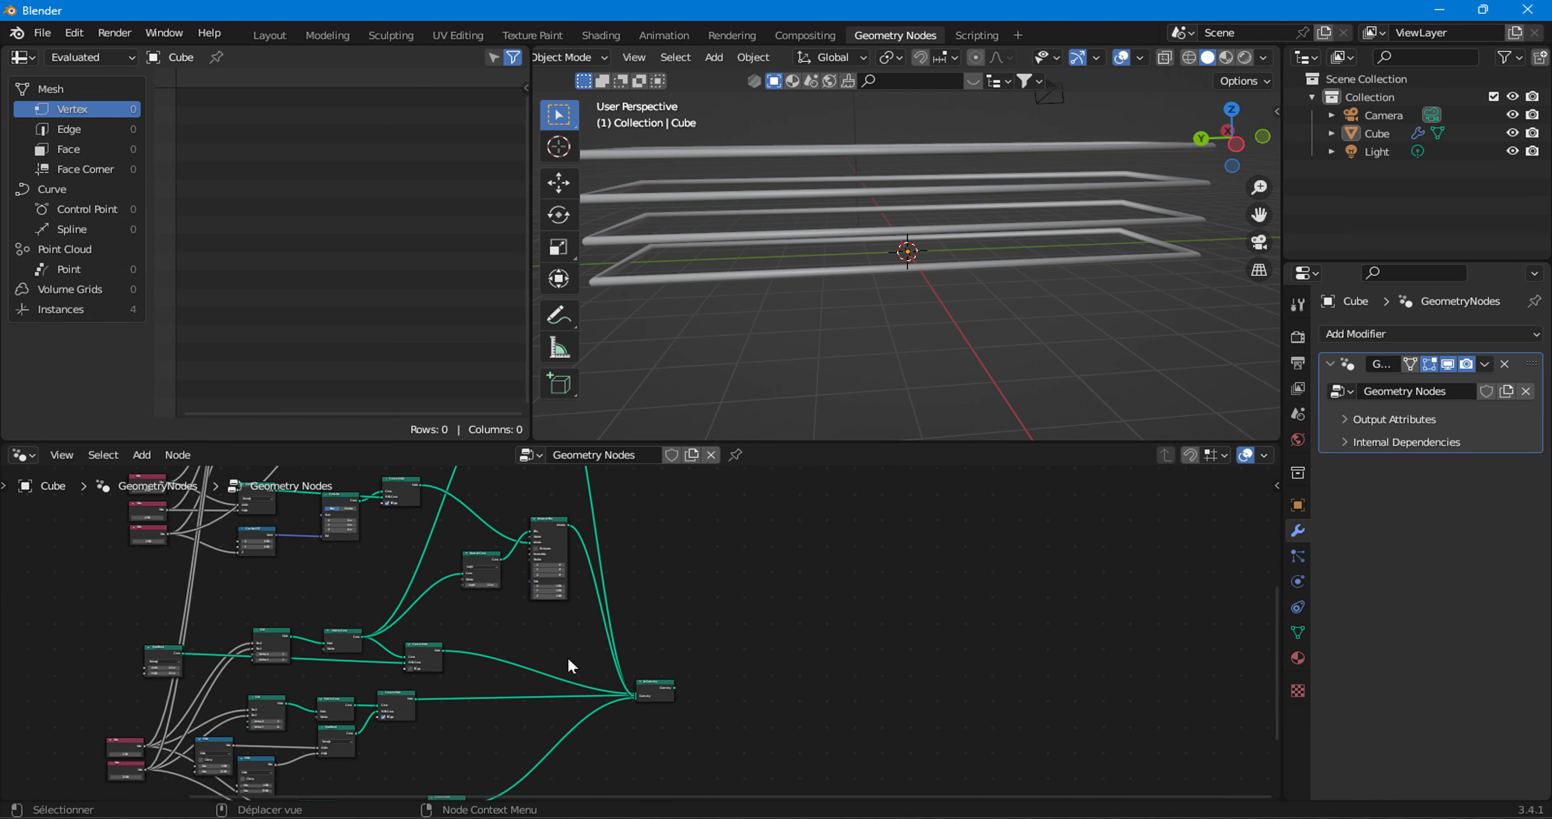
left_click(656, 697)
key("g")
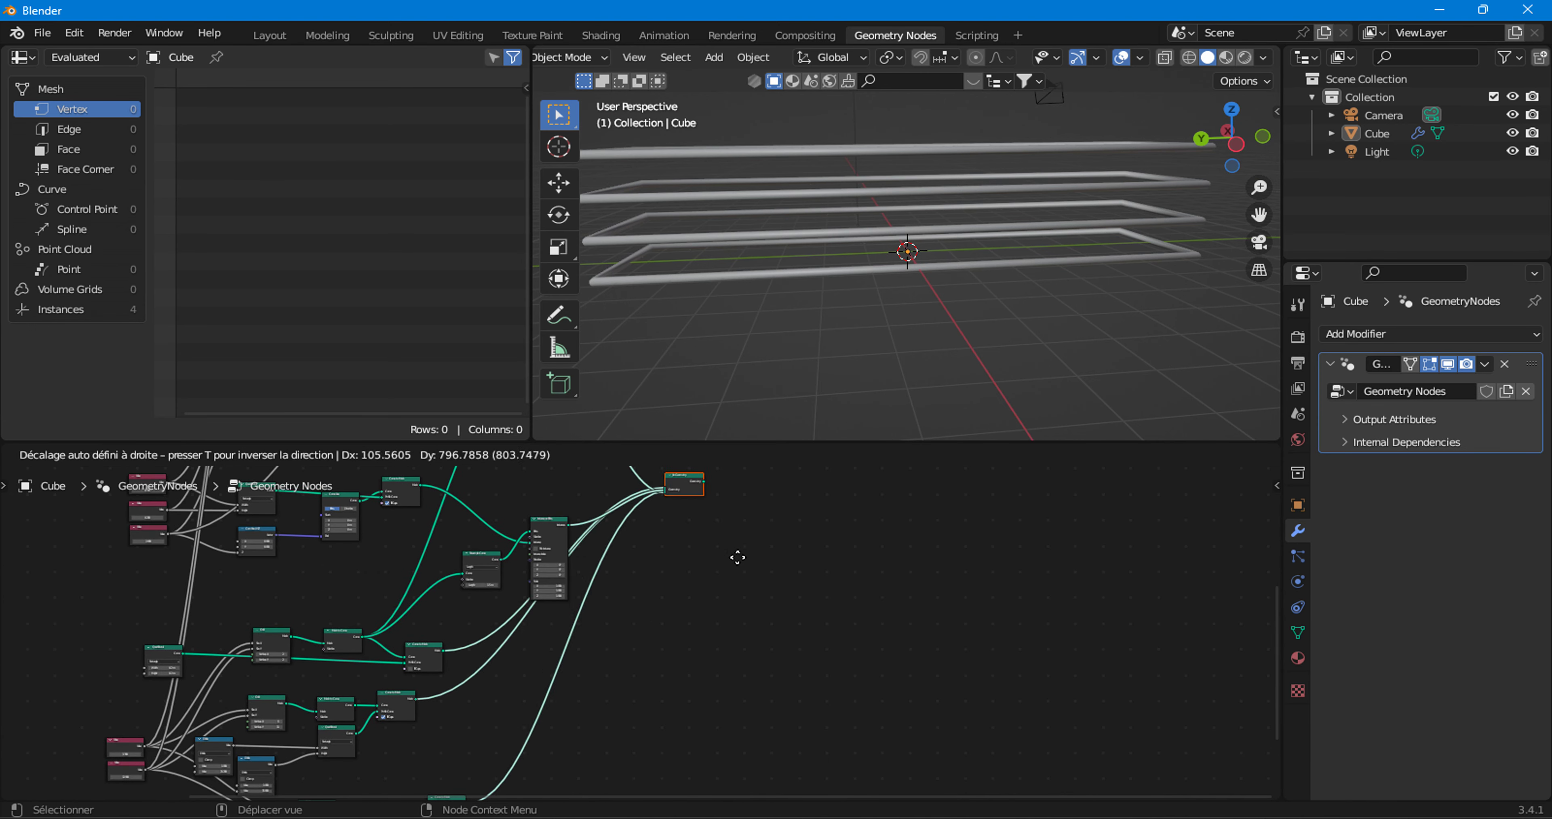
left_click(735, 548)
scroll(740, 719, "up", 4)
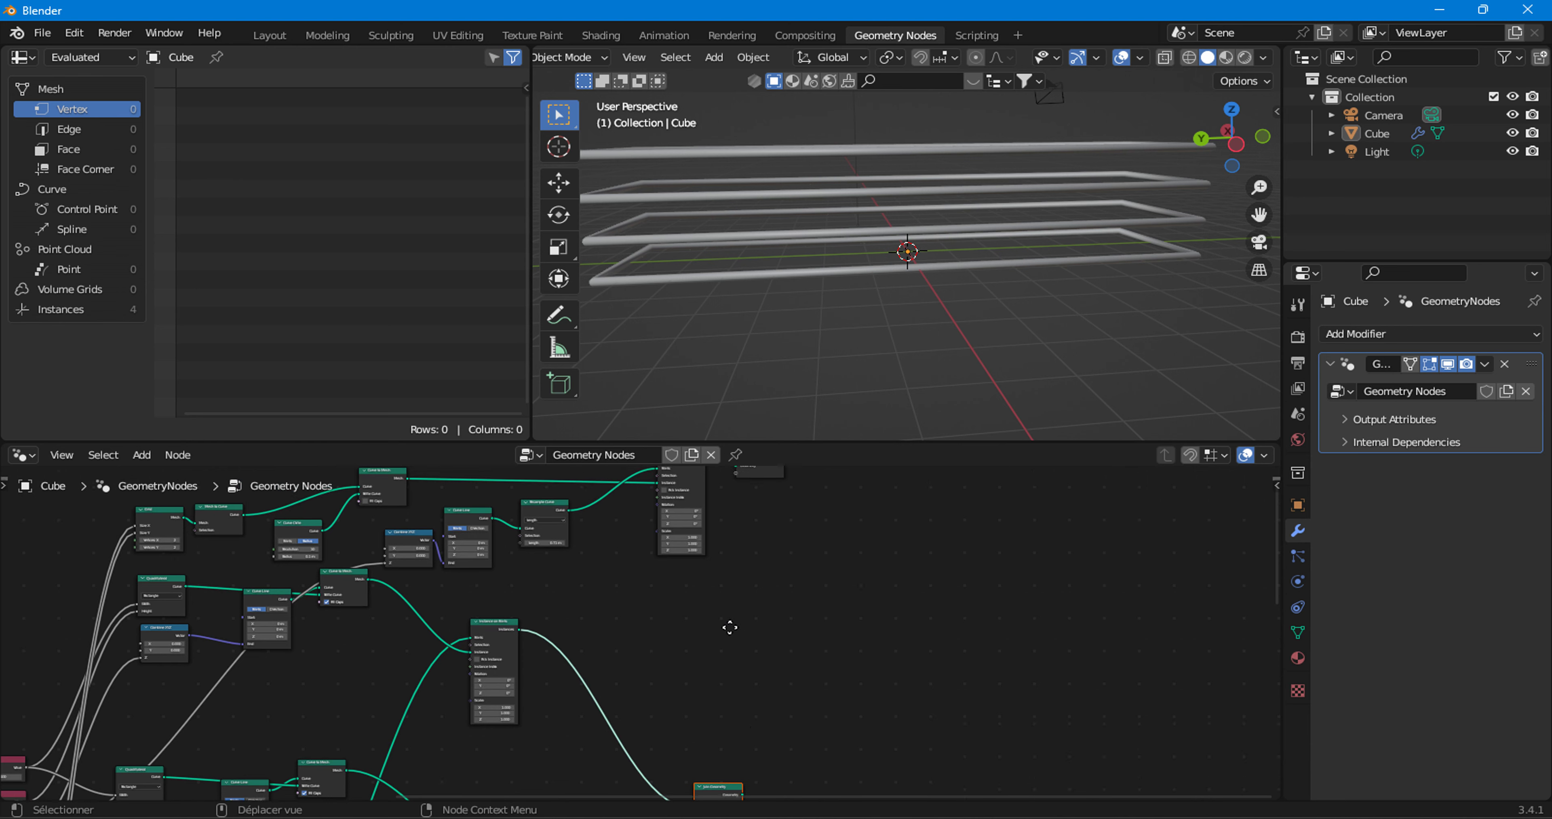
scroll(783, 705, "up", 3, "shift")
mouse_move(822, 698)
left_mouse_down()
mouse_move(662, 557)
mouse_move(630, 556)
left_mouse_up()
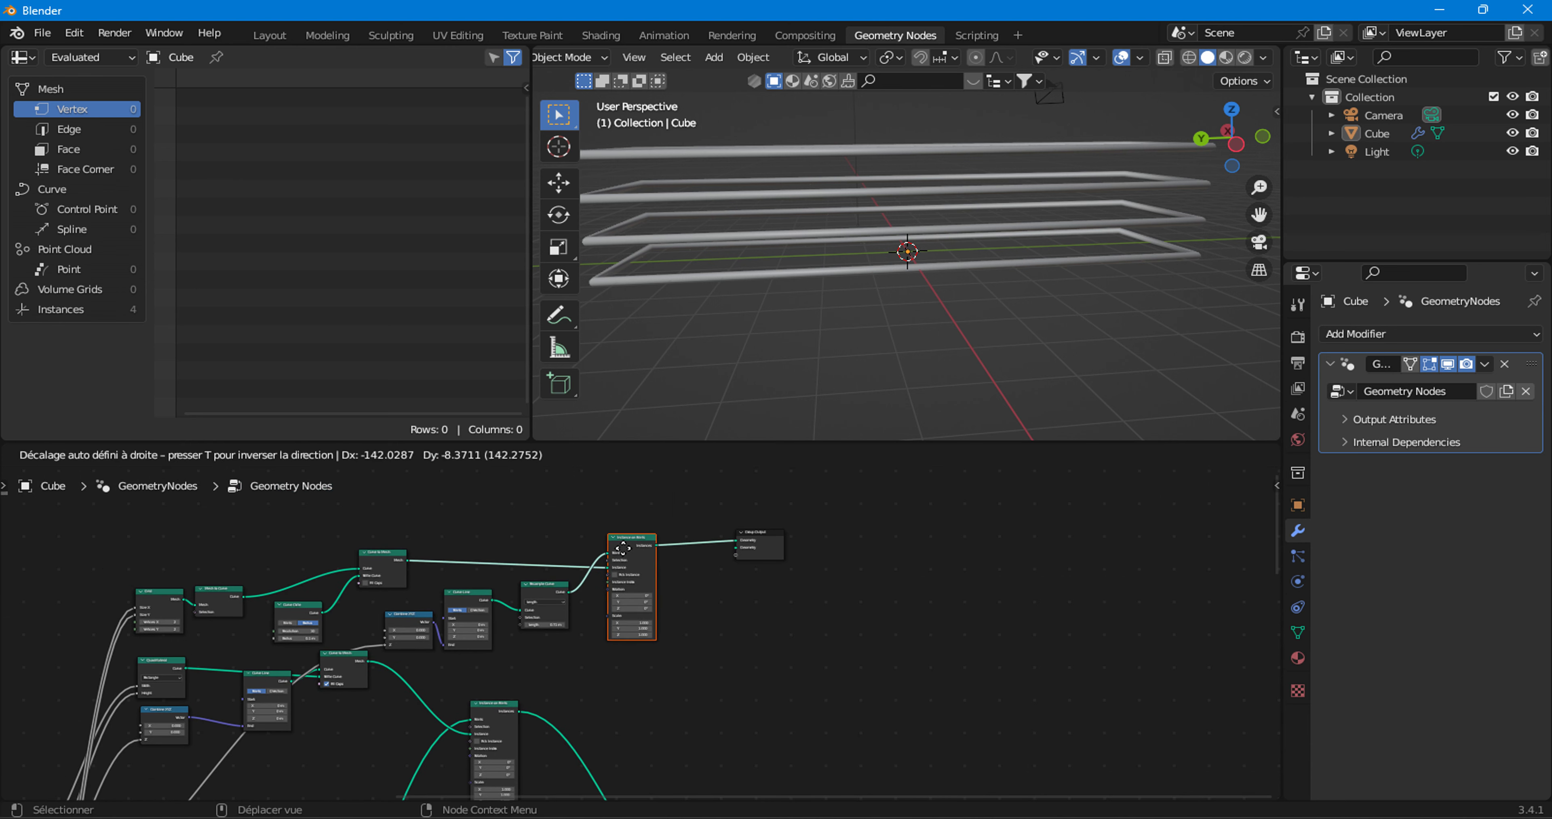
mouse_move(775, 558)
left_mouse_down()
mouse_move(825, 747)
mouse_move(721, 709)
left_mouse_up()
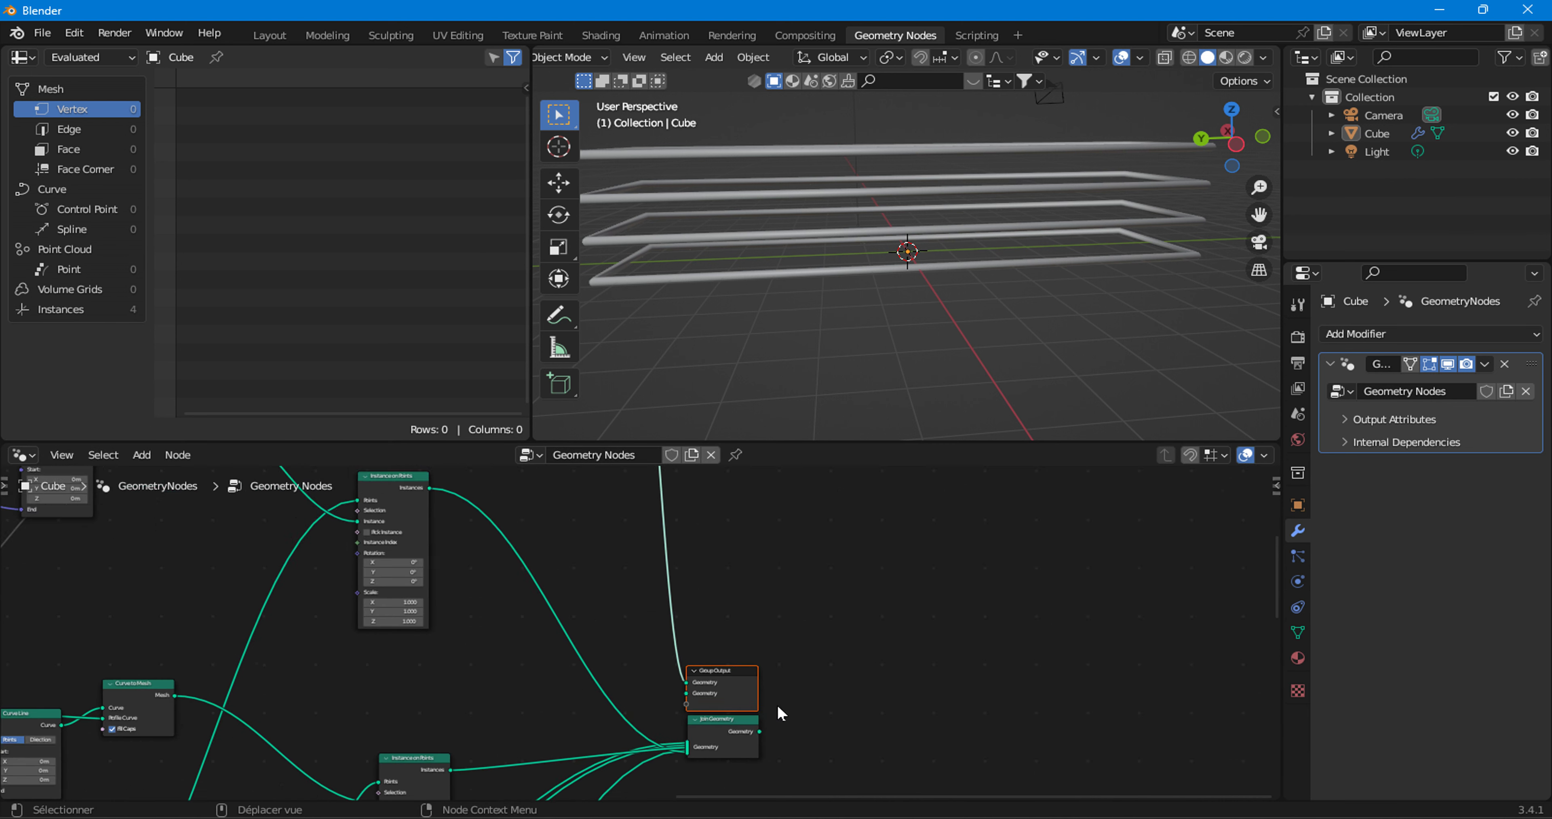
scroll(725, 692, "up", 2)
scroll(735, 668, "up", 3)
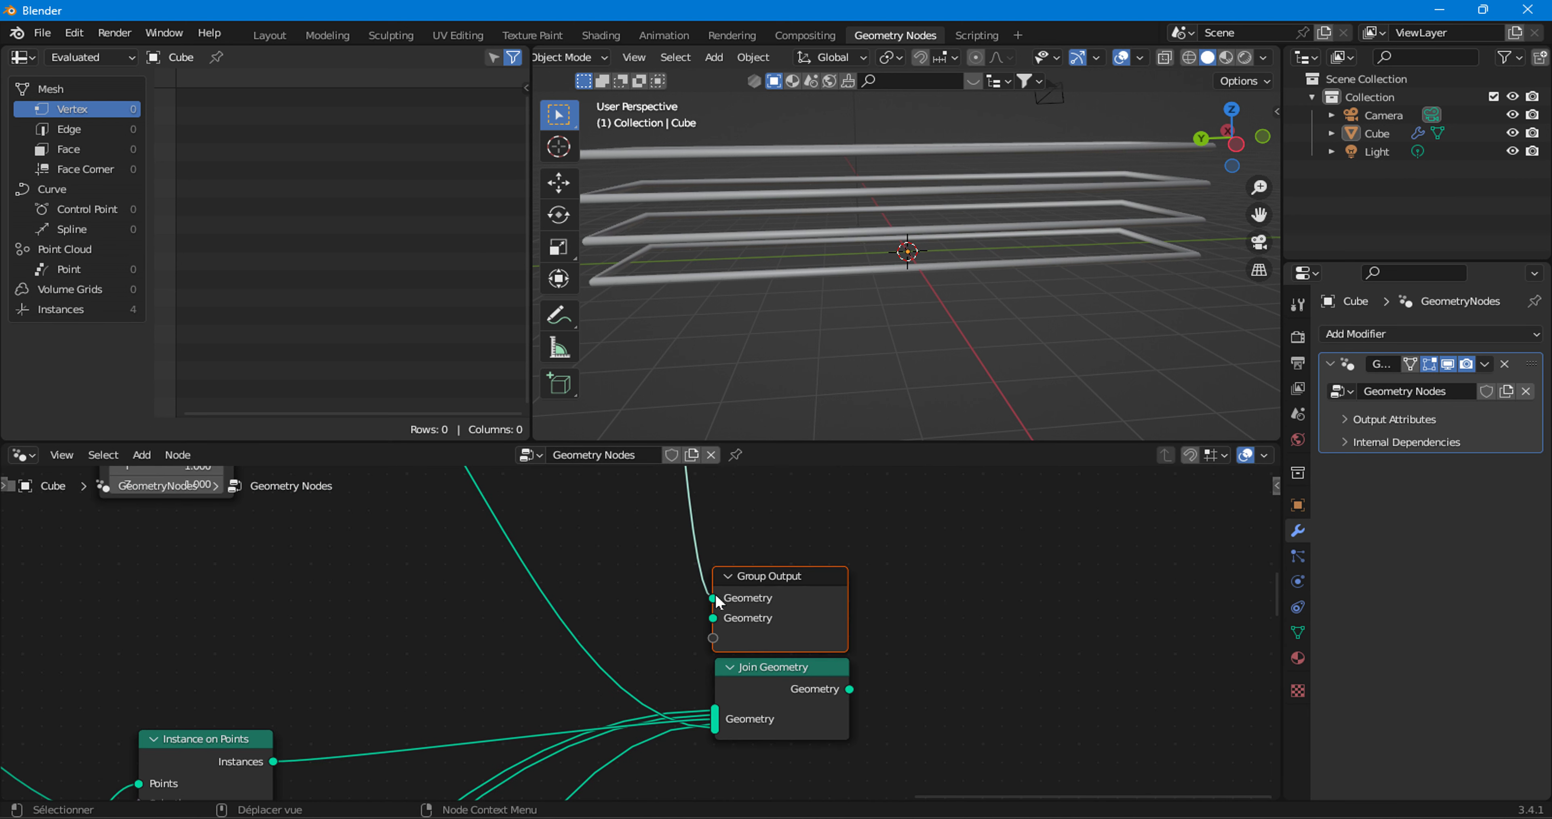
left_click_drag(715, 598, 717, 710)
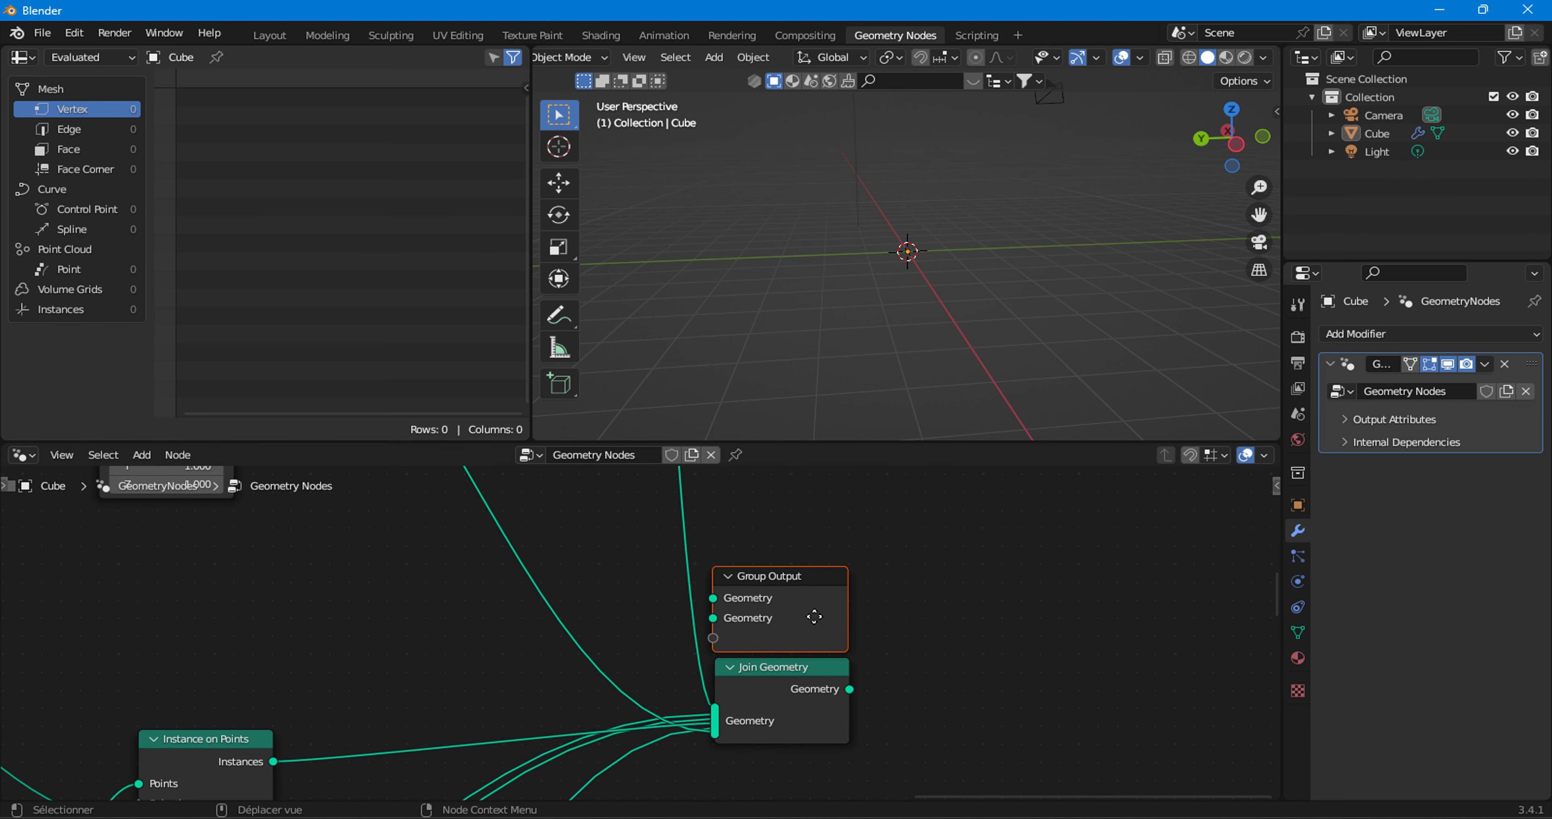
left_click_drag(815, 638, 1001, 718)
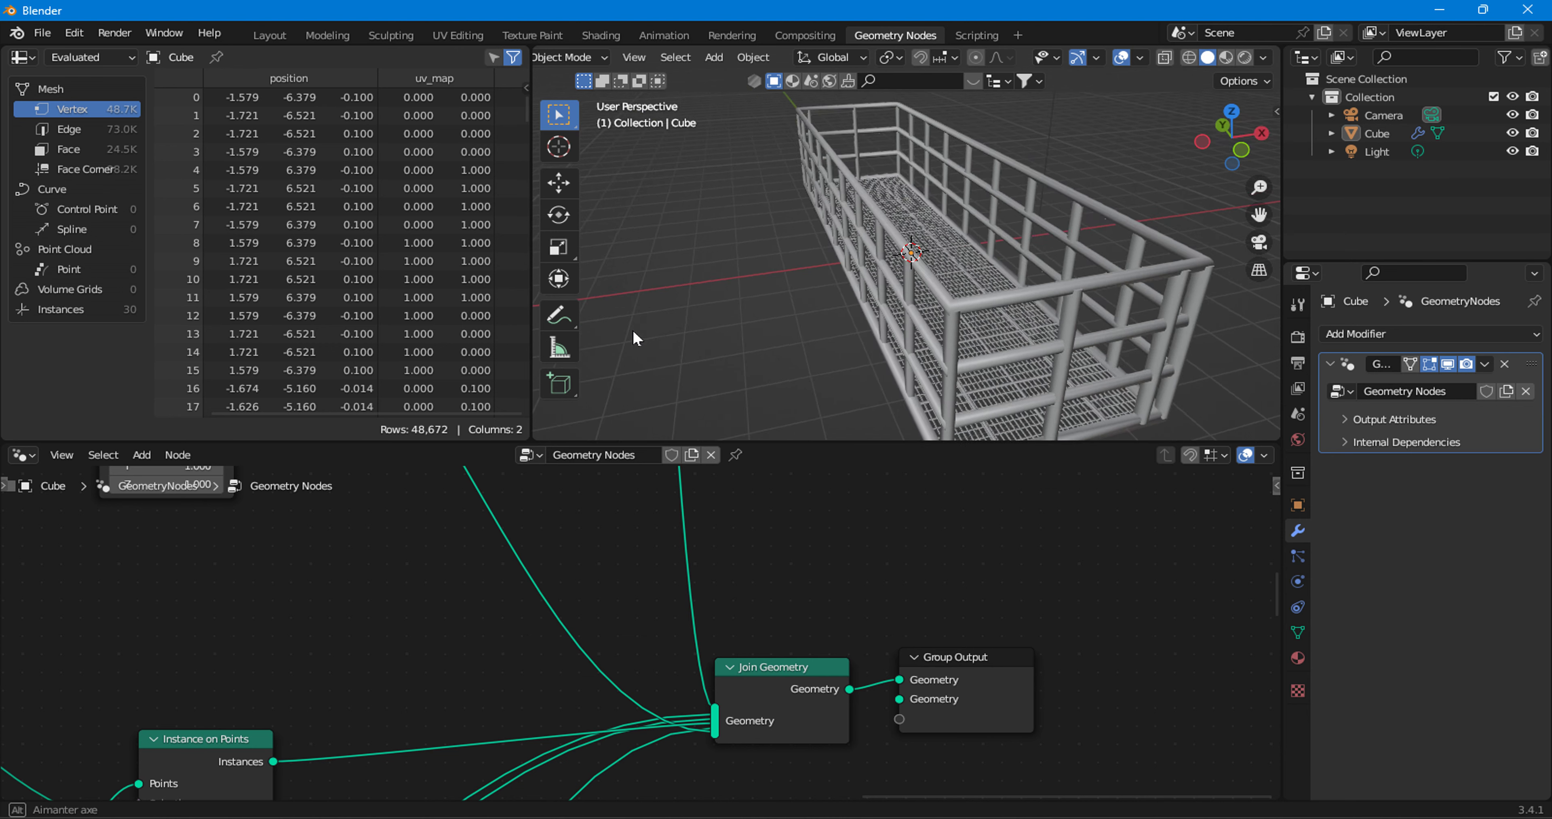
- Connect Join Geometry to Group Output and set the height Value to 2.300
mouse_move(632, 328)
middle_mouse_down()
mouse_move(858, 309)
mouse_move(901, 332)
middle_mouse_up()
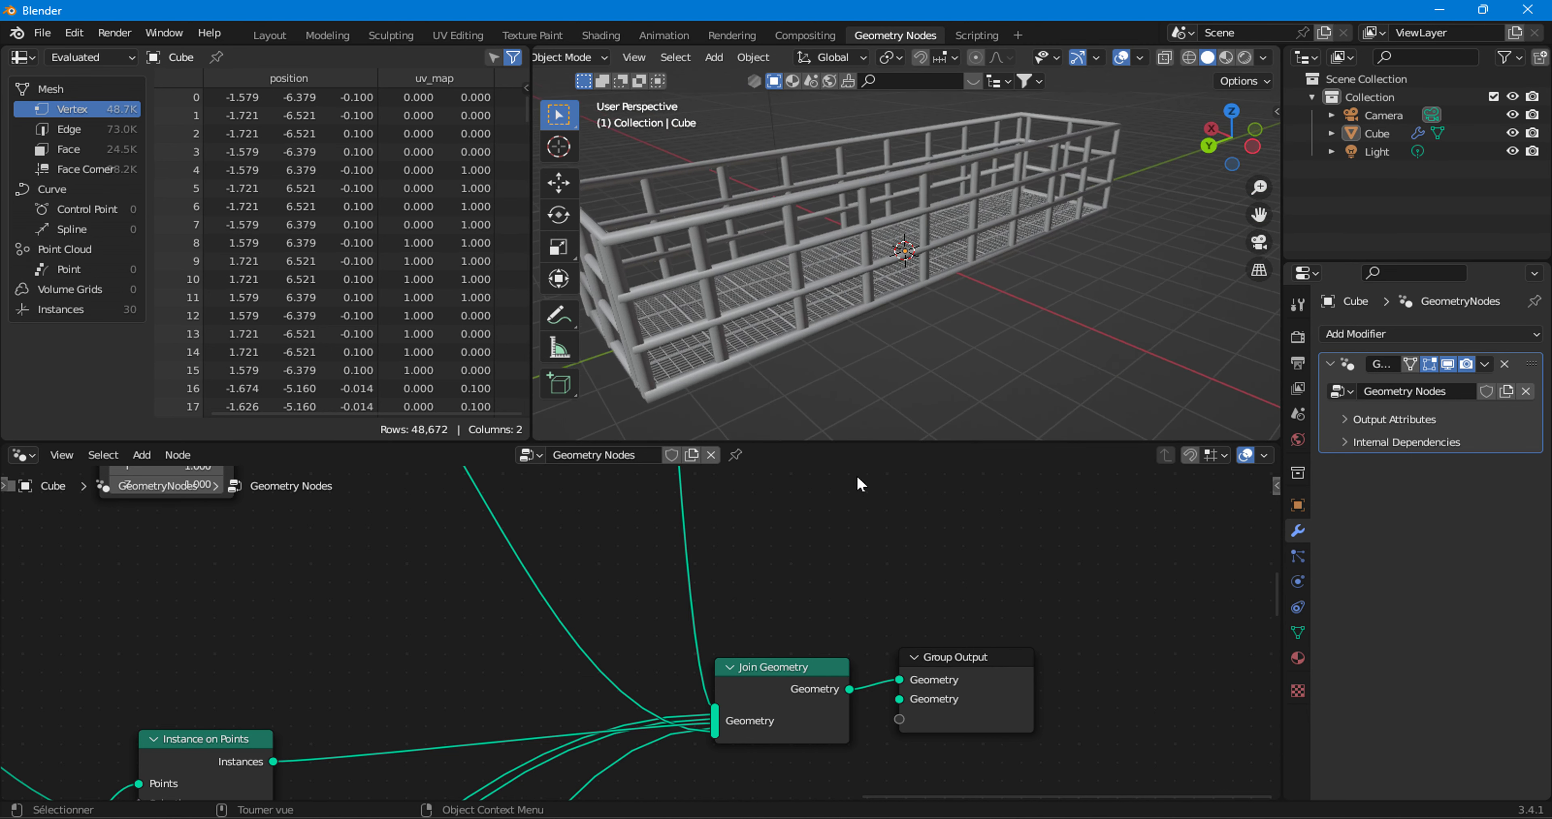
middle_click_drag(281, 718, 604, 691)
scroll(605, 692, "down", 3)
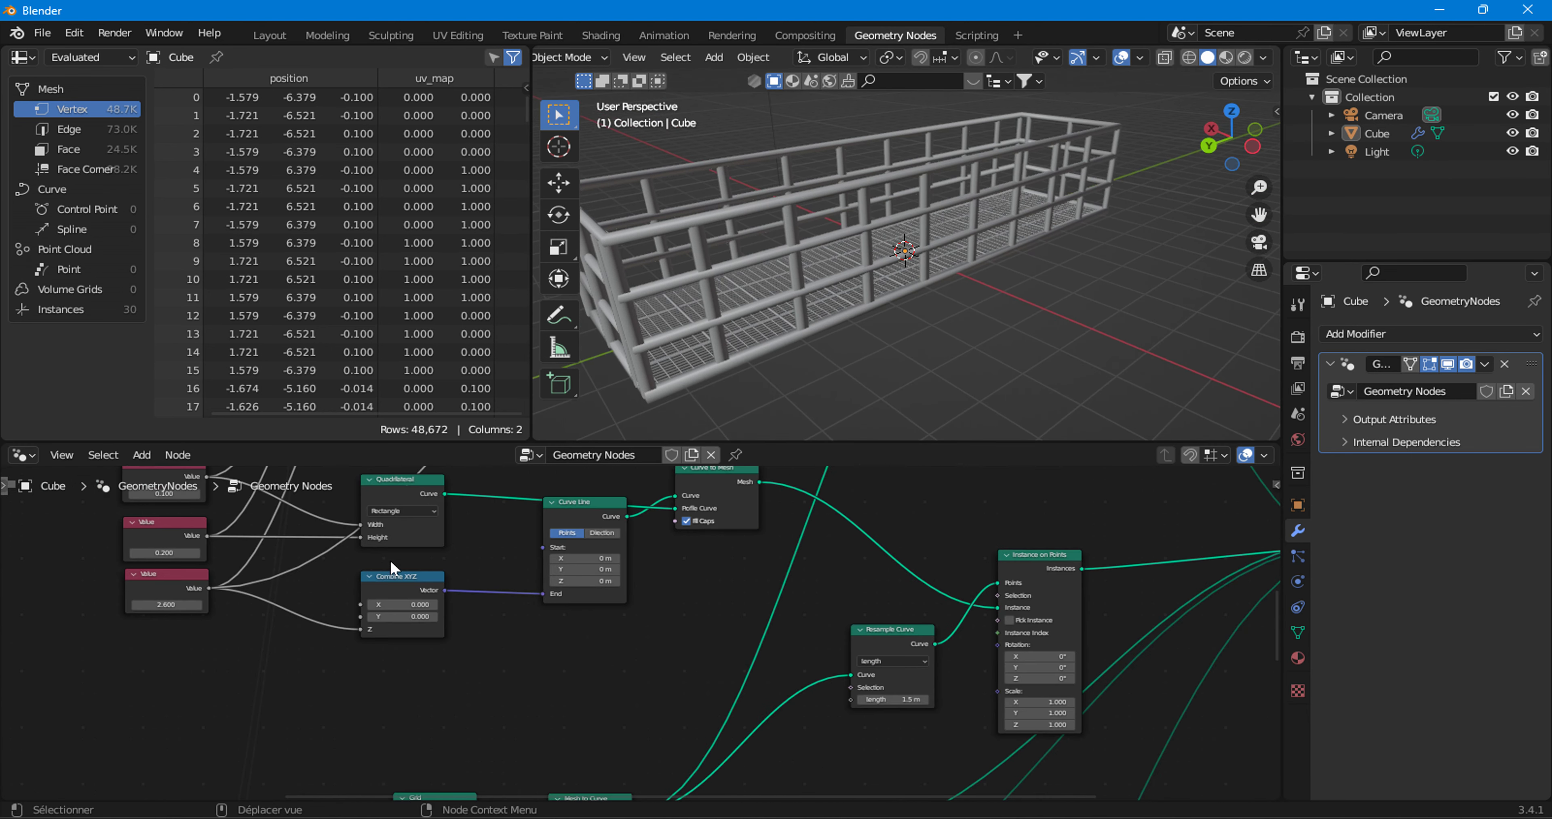
middle_click_drag(398, 578, 786, 682)
scroll(785, 682, "up", 3)
mouse_move(783, 695)
left_mouse_down()
mouse_move(879, 694)
mouse_move(783, 694)
mouse_move(819, 694)
left_mouse_up()
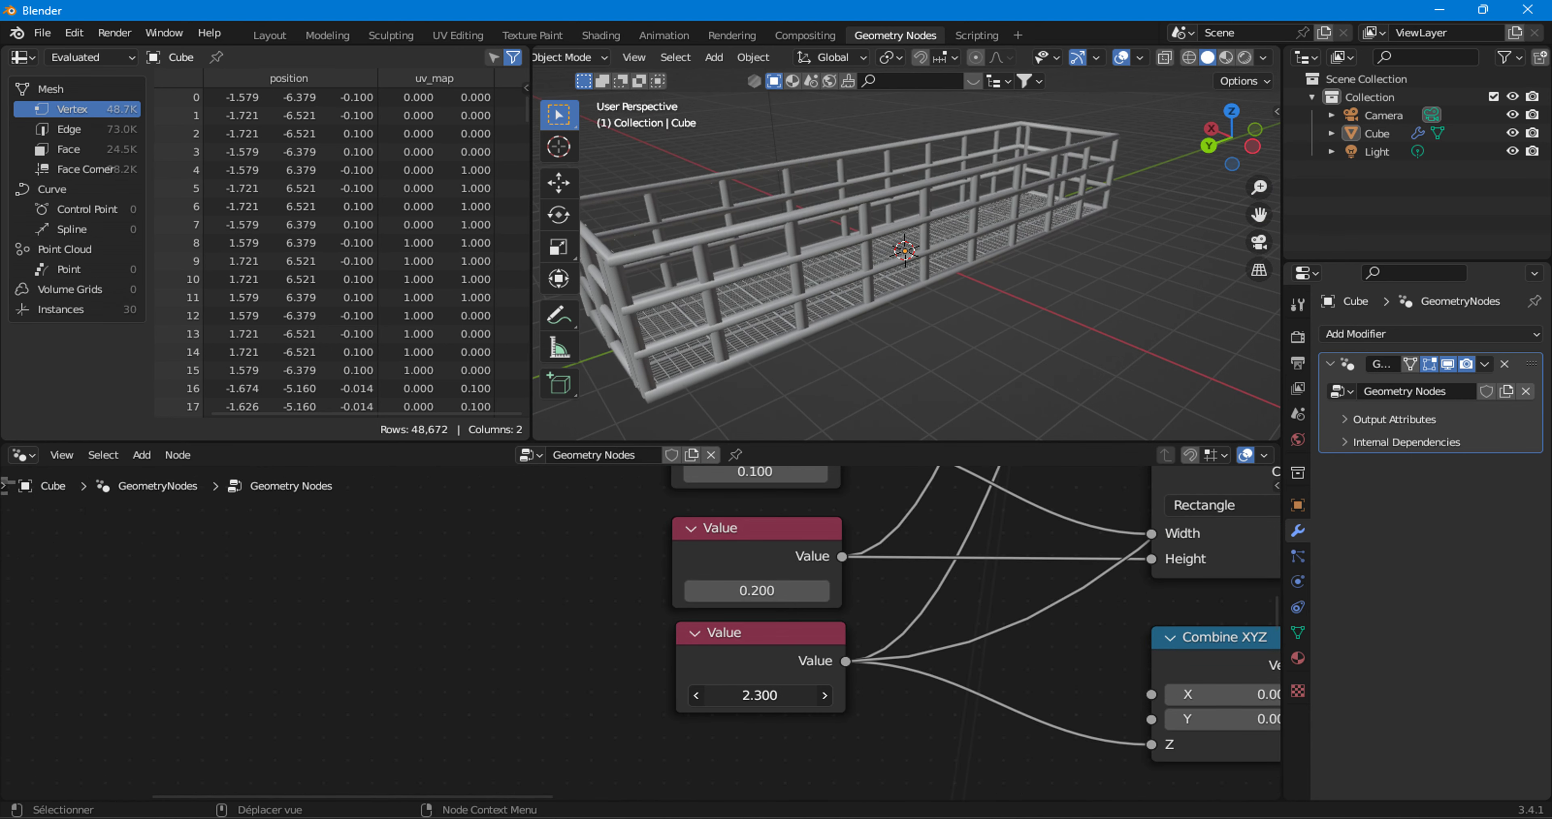
- Pan the node tree to Quadrilateral, Curve Line and Resample Curve
middle_click_drag(908, 588, 658, 738)
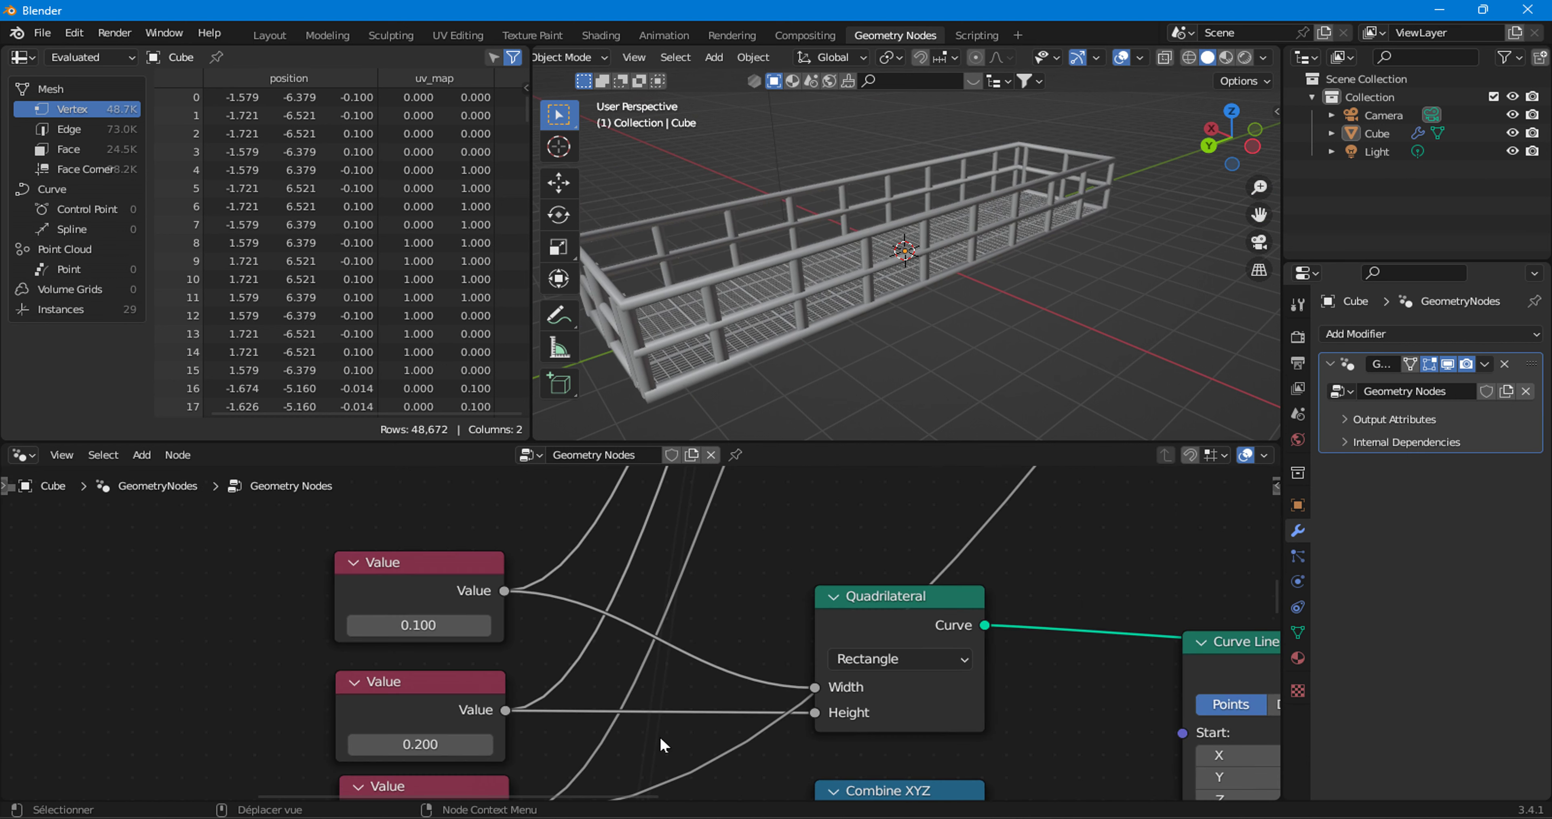
scroll(658, 737, "up", 2)
mouse_move(1004, 650)
middle_mouse_down()
mouse_move(677, 682)
mouse_move(723, 609)
middle_mouse_up()
scroll(677, 682, "down", 3)
scroll(722, 607, "up", 3)
scroll(815, 581, "up", 3)
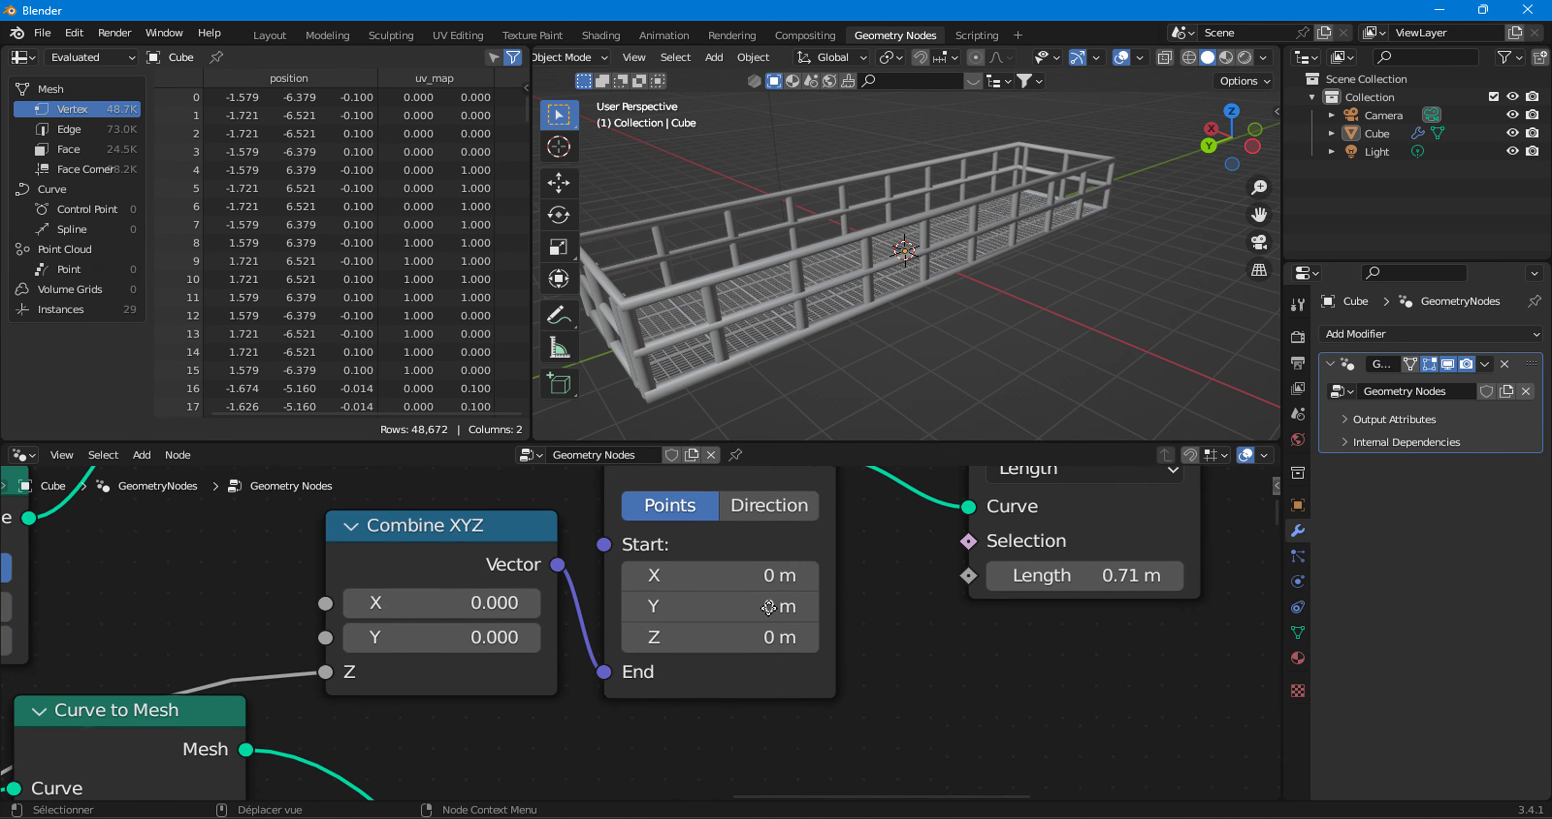
middle_click_drag(1084, 662, 722, 750)
- Adjust the Resample Curve length to 0.31 m for several spaced rails
mouse_move(722, 722)
left_mouse_down()
mouse_move(747, 723)
mouse_move(639, 721)
left_mouse_up()
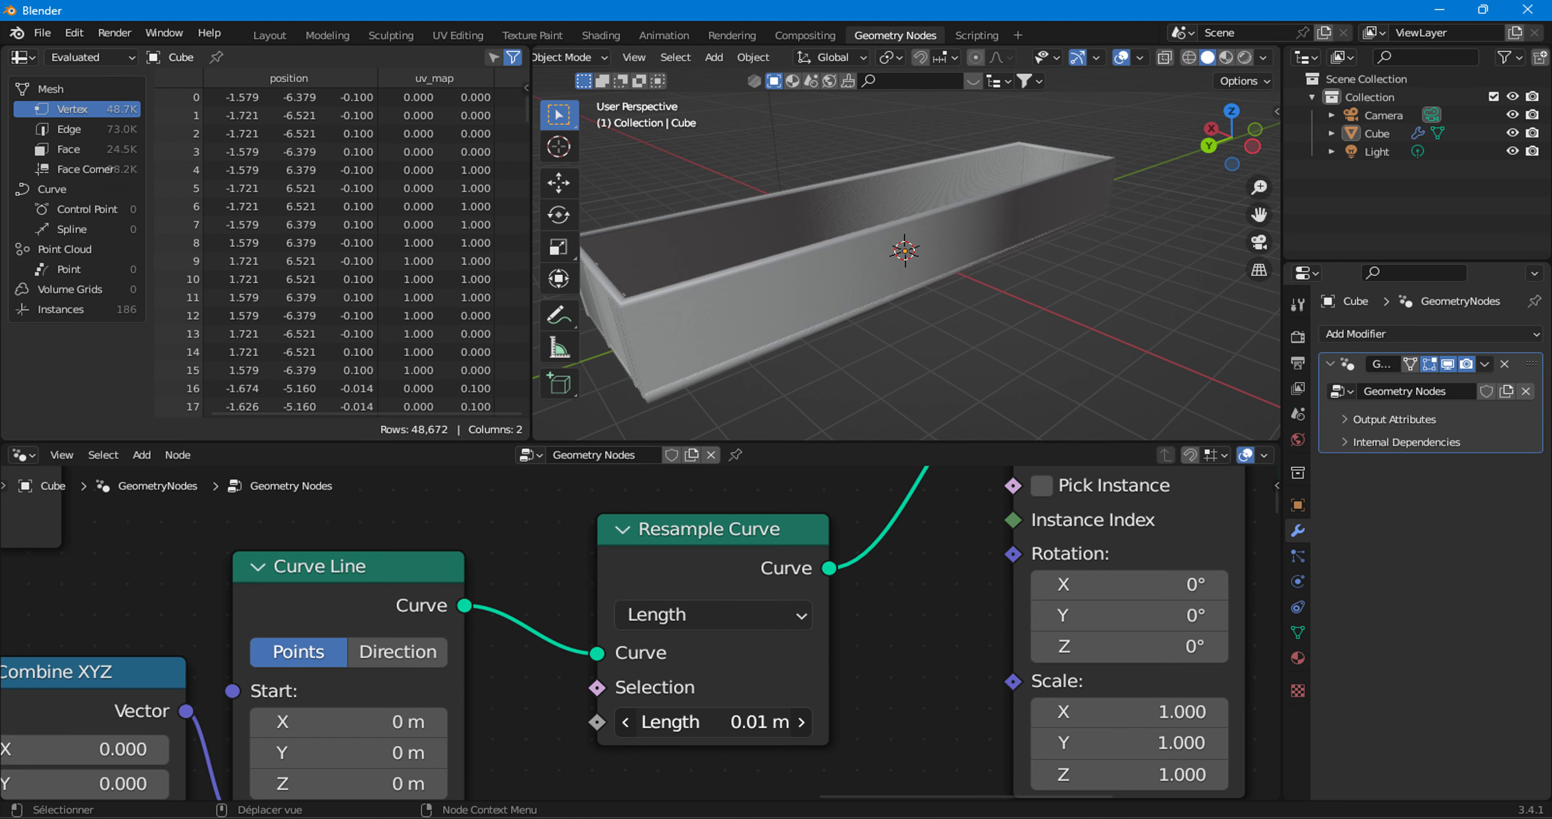
left_click(799, 719)
left_click(799, 719)
left_click(799, 719)
mouse_move(843, 343)
middle_mouse_down()
mouse_move(760, 348)
mouse_move(738, 373)
mouse_move(825, 343)
middle_mouse_up()
scroll(704, 655, "down", 1)
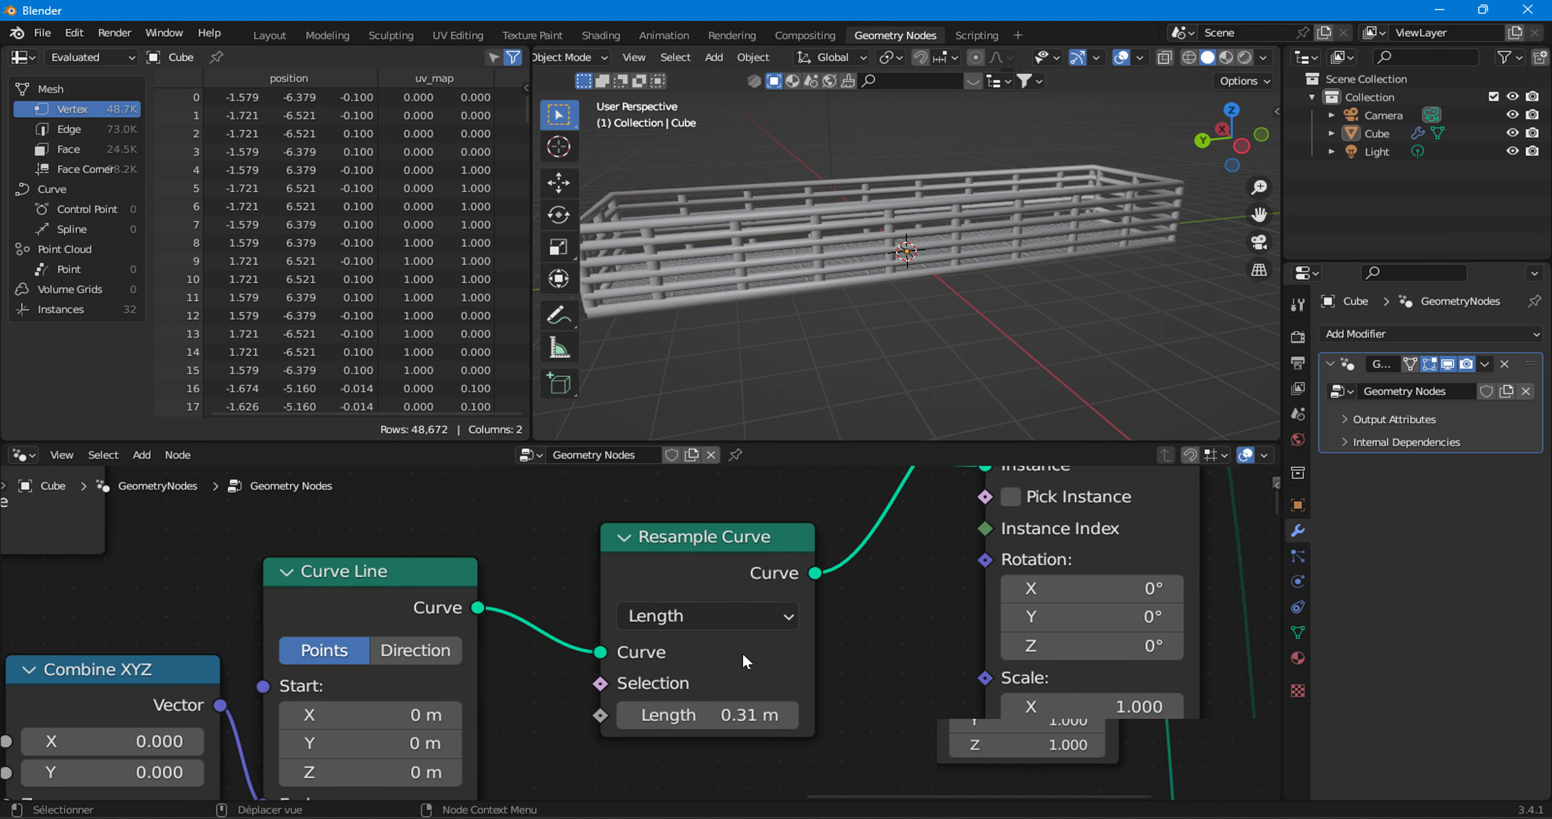
scroll(704, 656, "down", 2)
- Select Resample Curve and Instance on Points and add a vector Add node
left_click_drag(1003, 689, 657, 603)
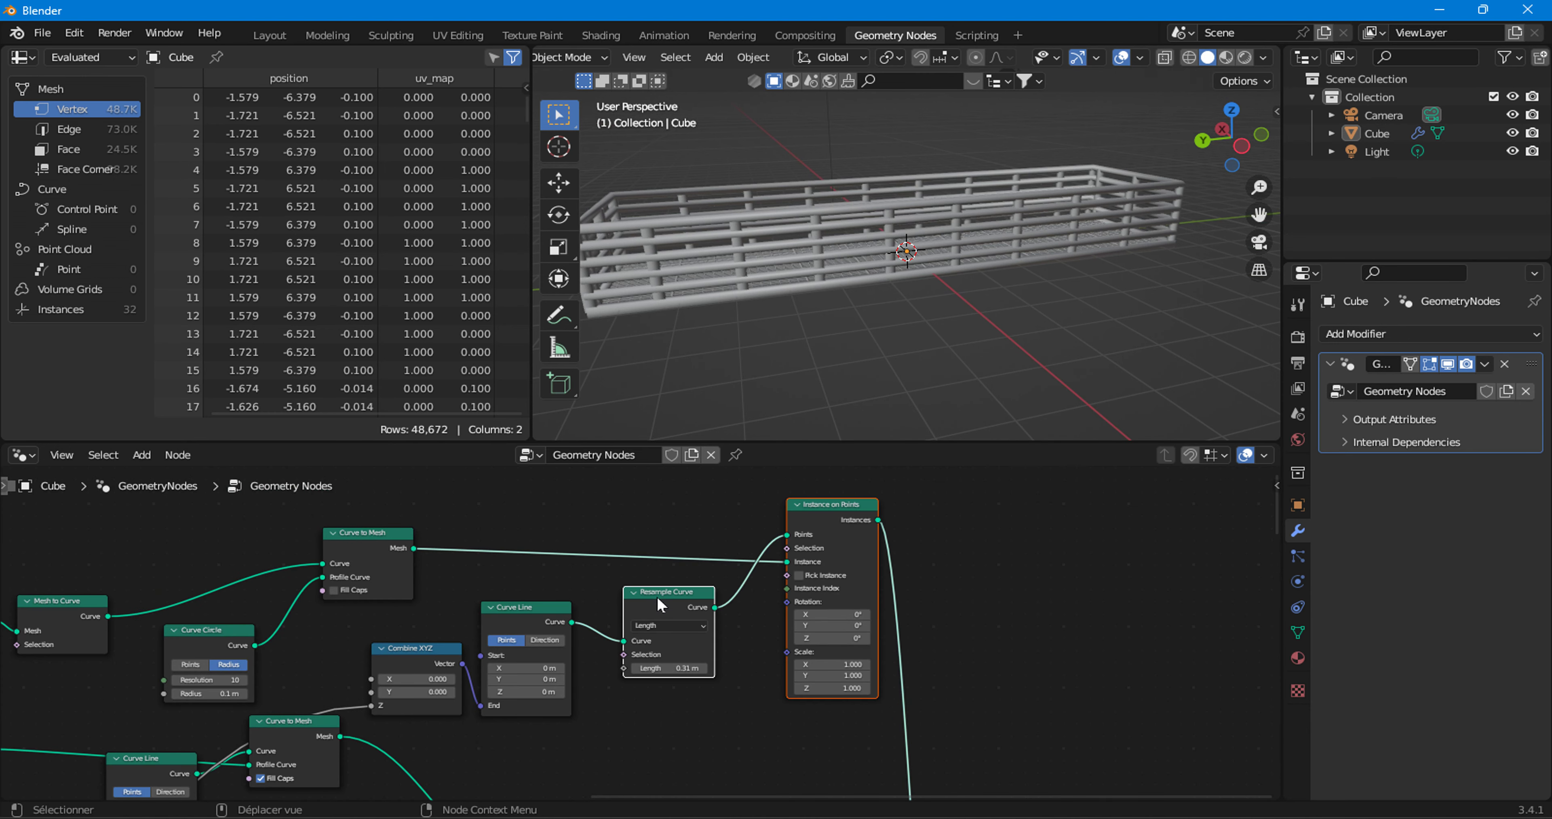
scroll(827, 620, "down", 2)
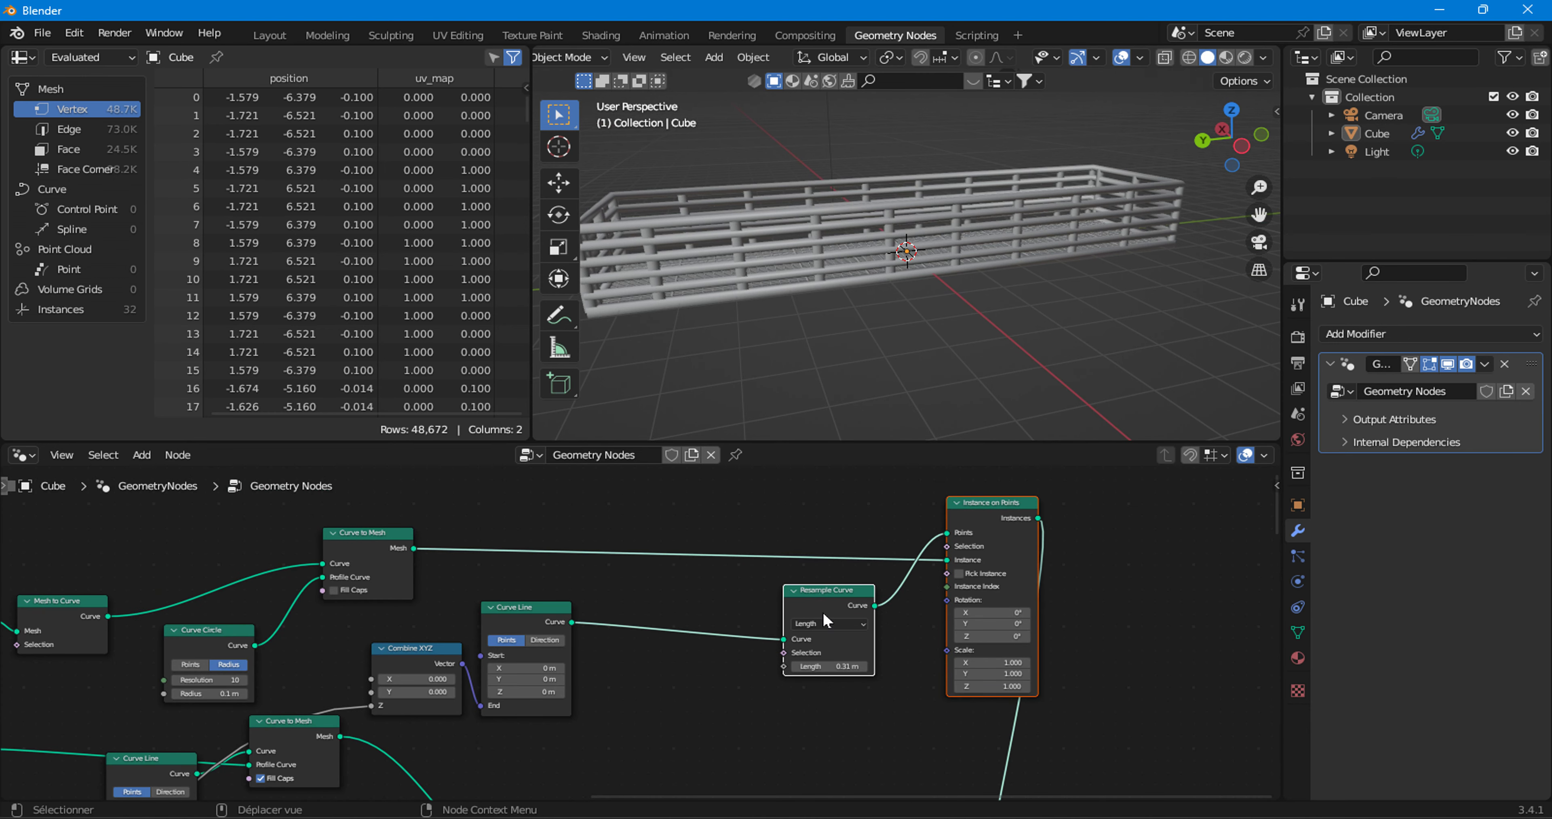
left_click(147, 455)
mouse_move(176, 80)
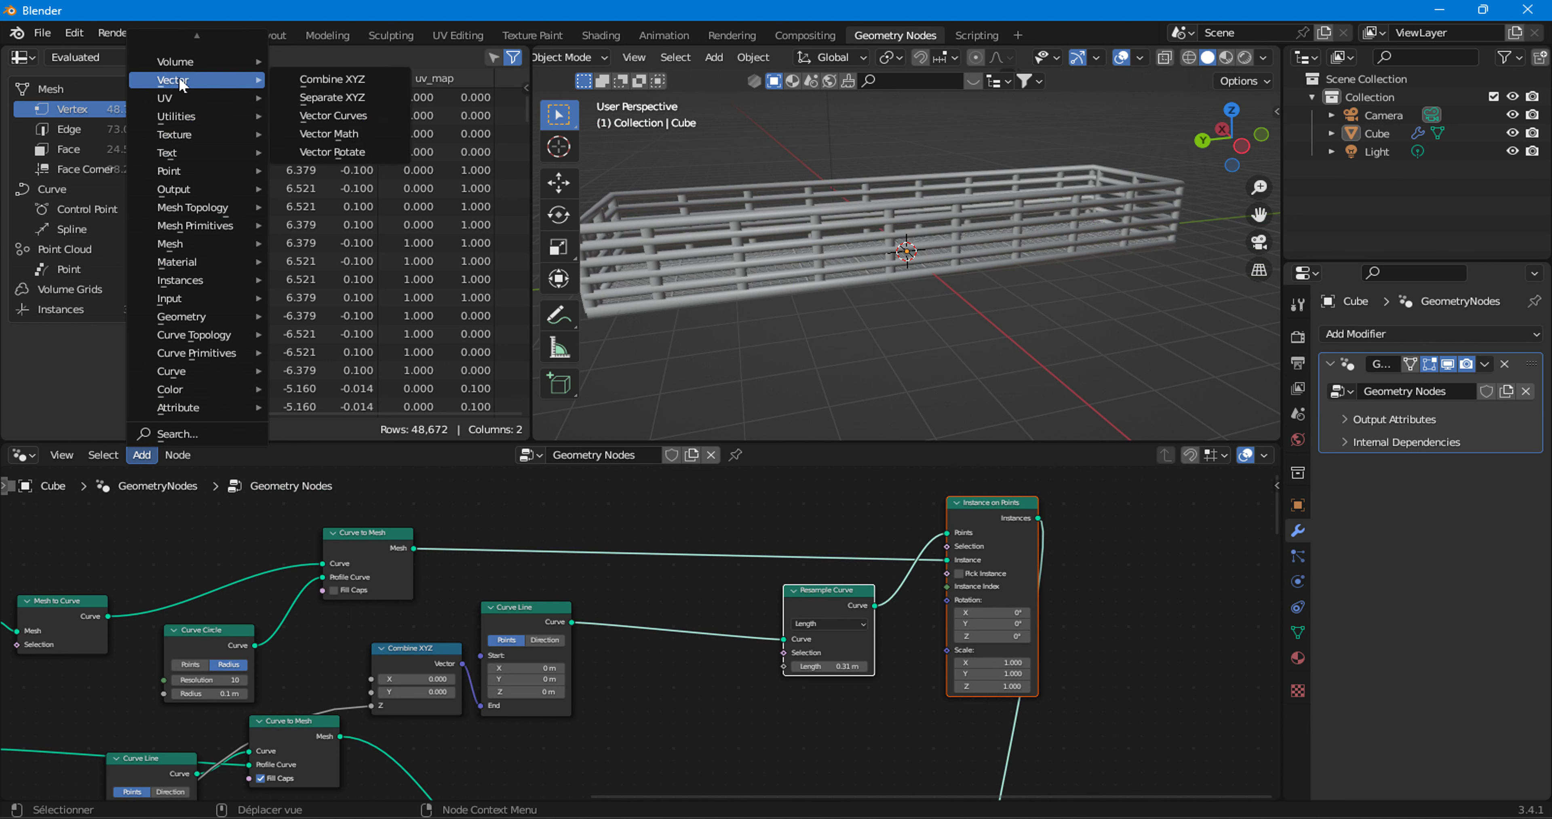
left_click(329, 134)
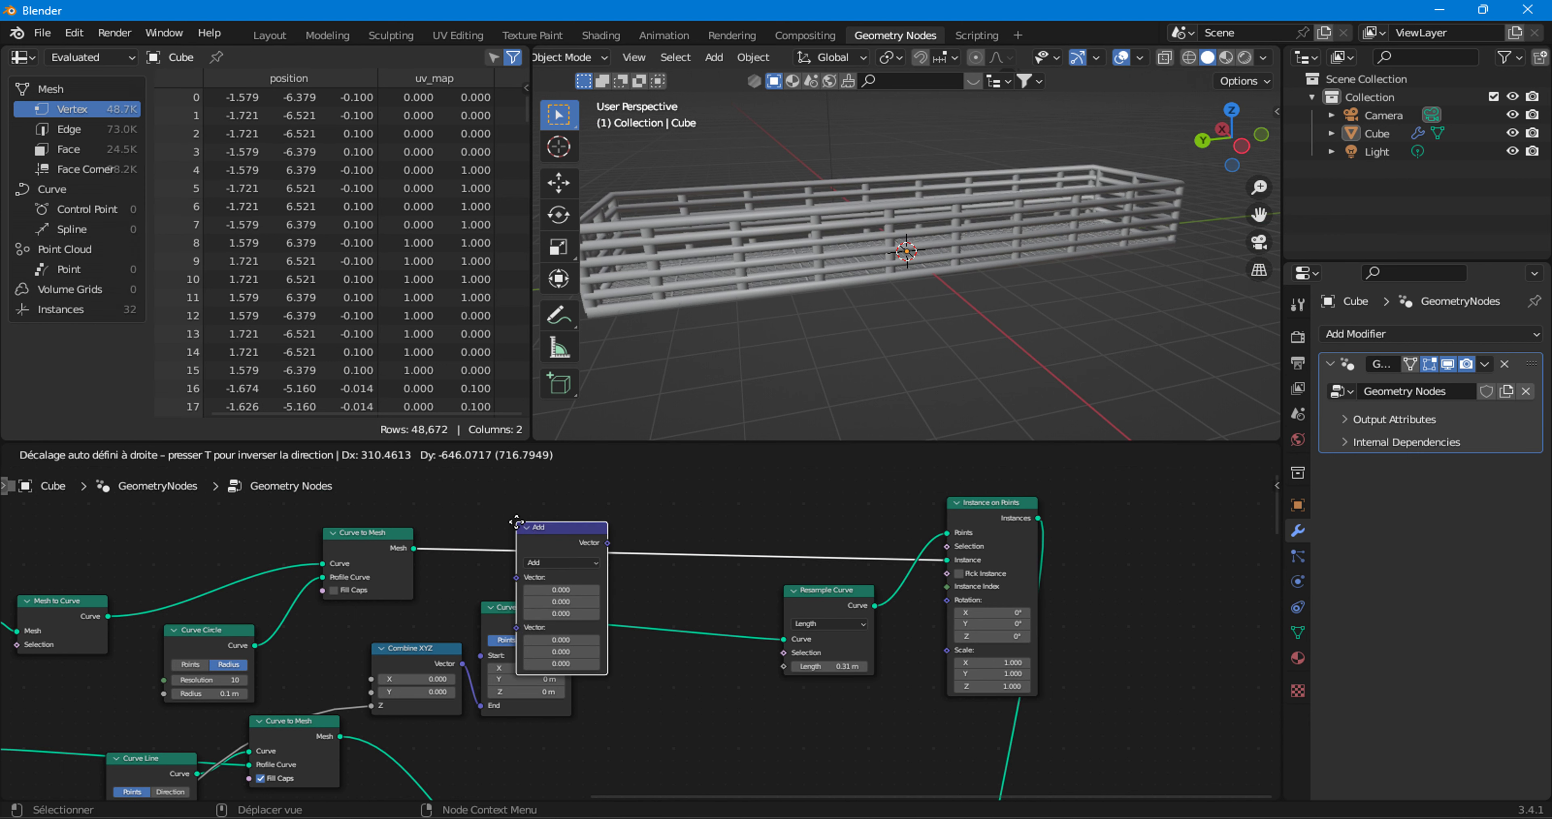
- Replace the vector Add node with a scalar Math node
left_click(658, 677)
key("Delete")
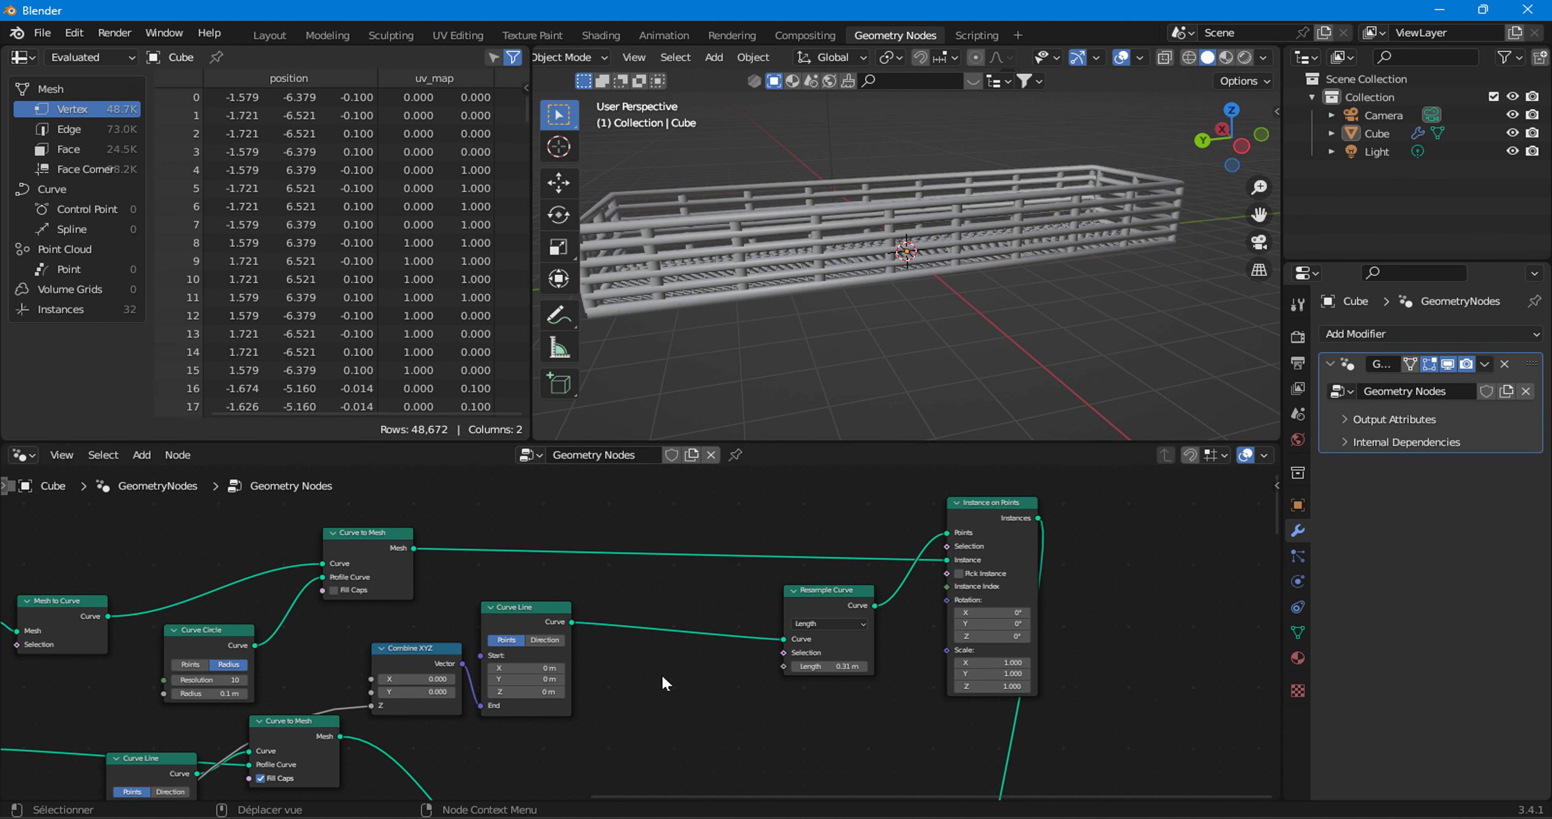
left_click(142, 454)
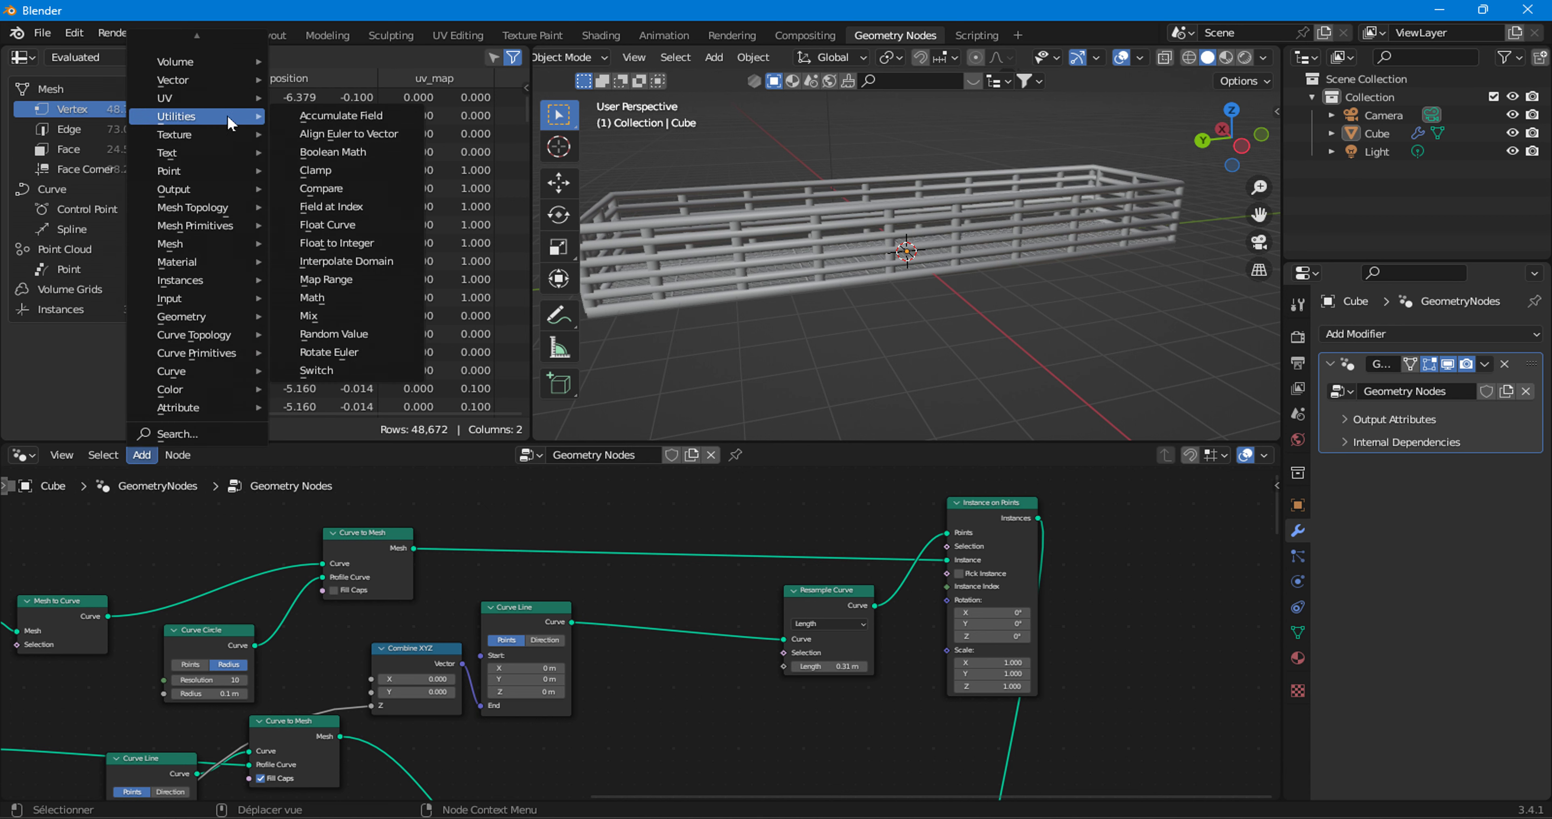
left_click(336, 299)
left_click(628, 642)
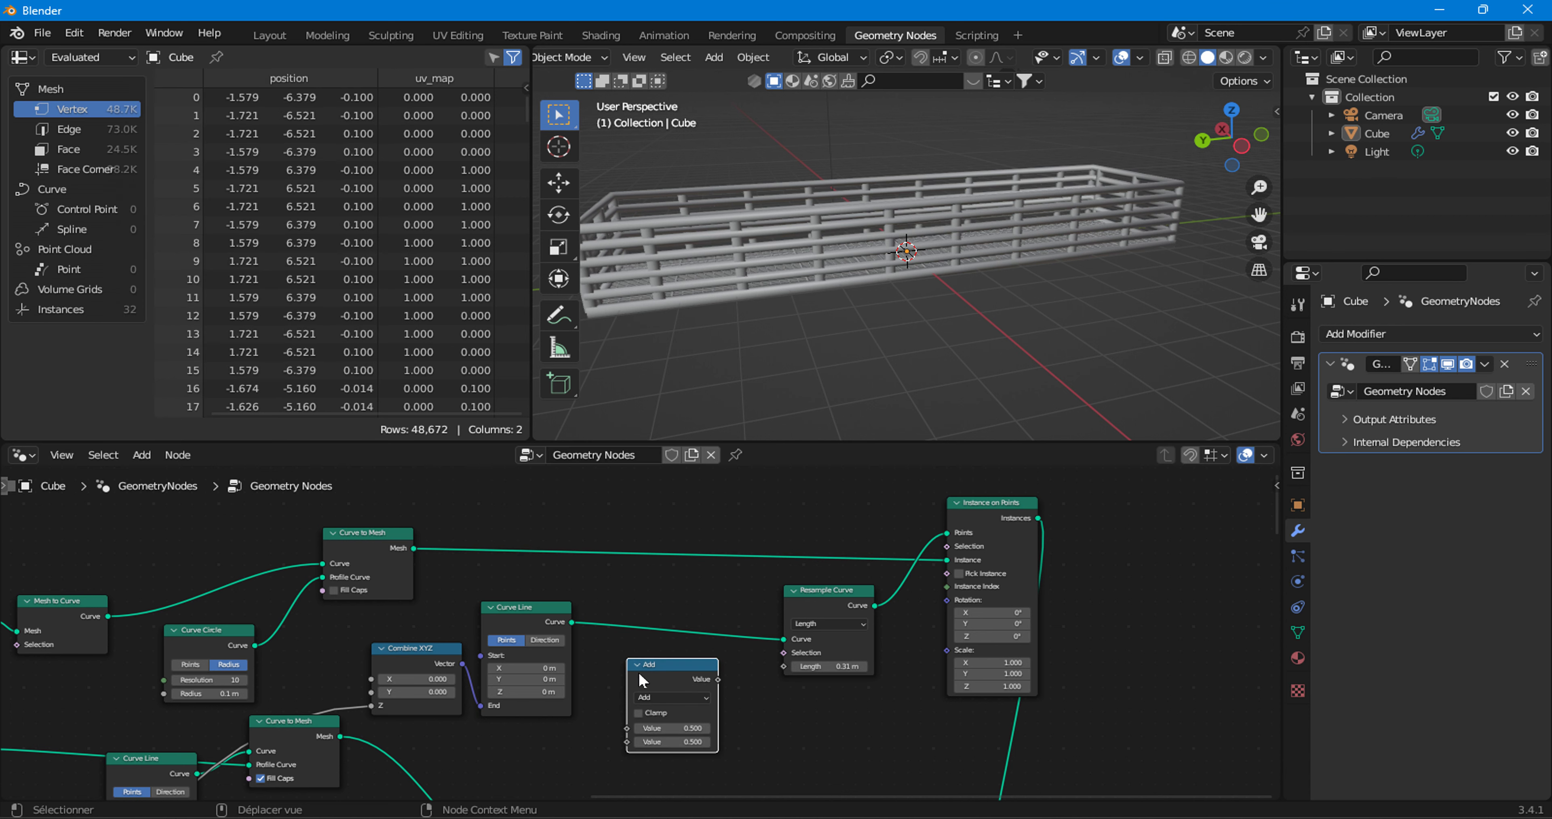
scroll(603, 651, "up", 1)
scroll(602, 650, "up", 1)
scroll(602, 650, "up", 1)
- Make the Math node Divide 1 ÷ 3.9 and drive Resample Curve Length with it
left_click(596, 659)
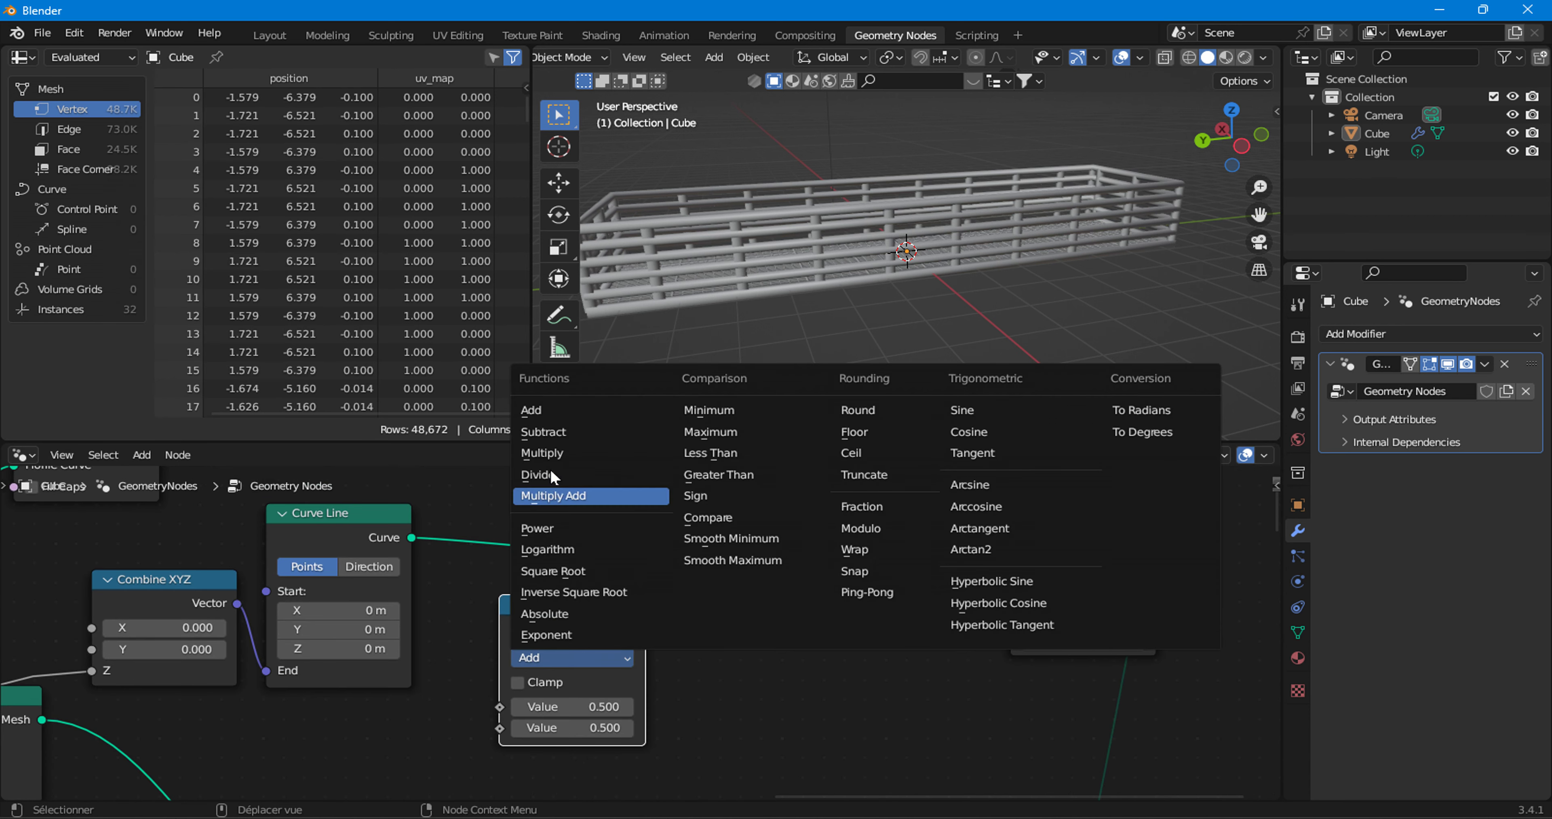
left_click(560, 476)
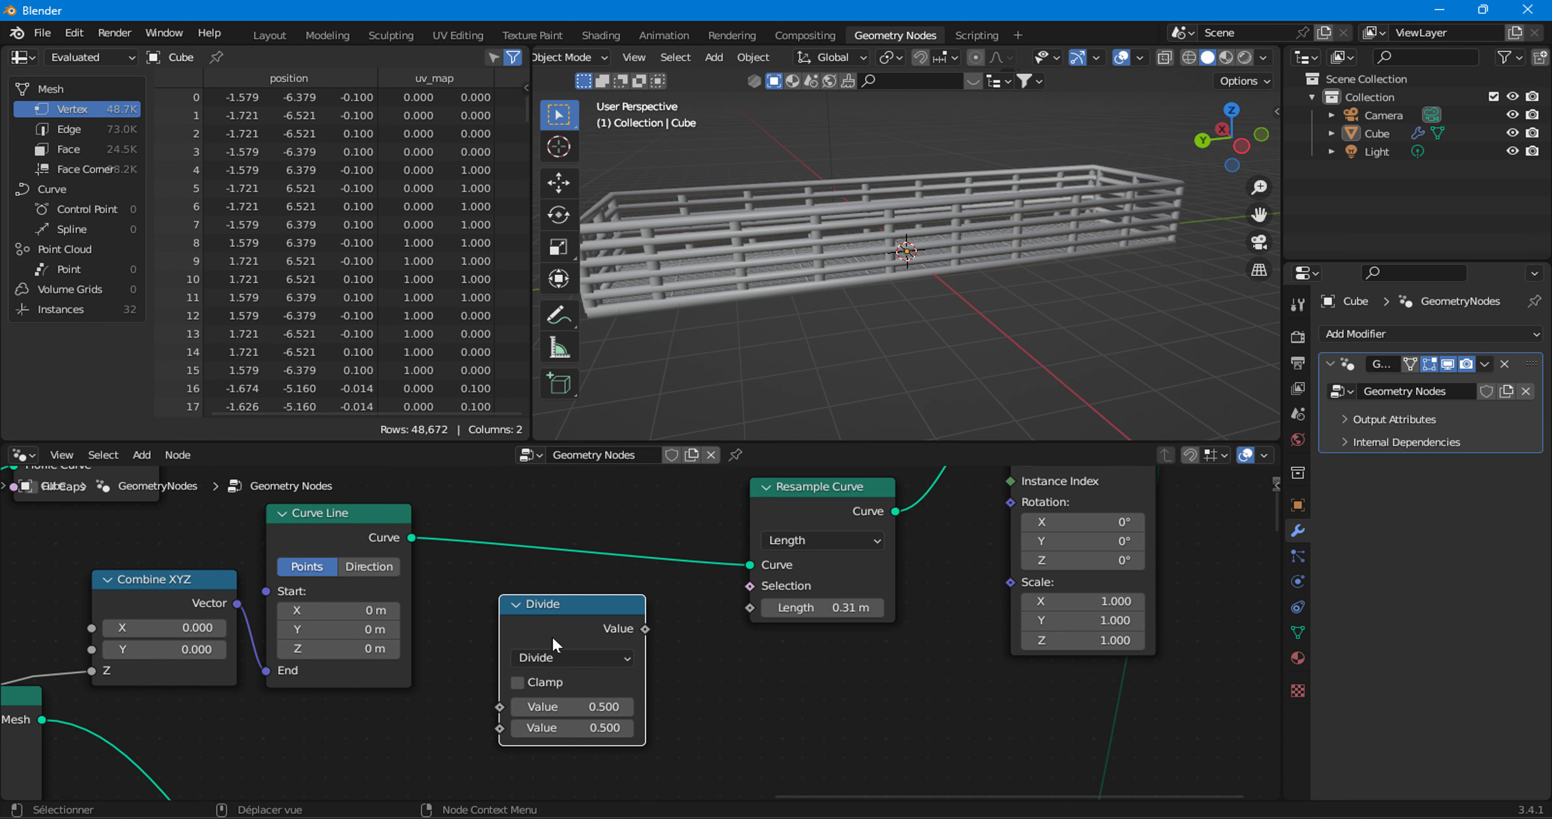
left_click(549, 705)
key("Return")
left_click_drag(640, 629, 746, 605)
left_click_drag(745, 705, 745, 705)
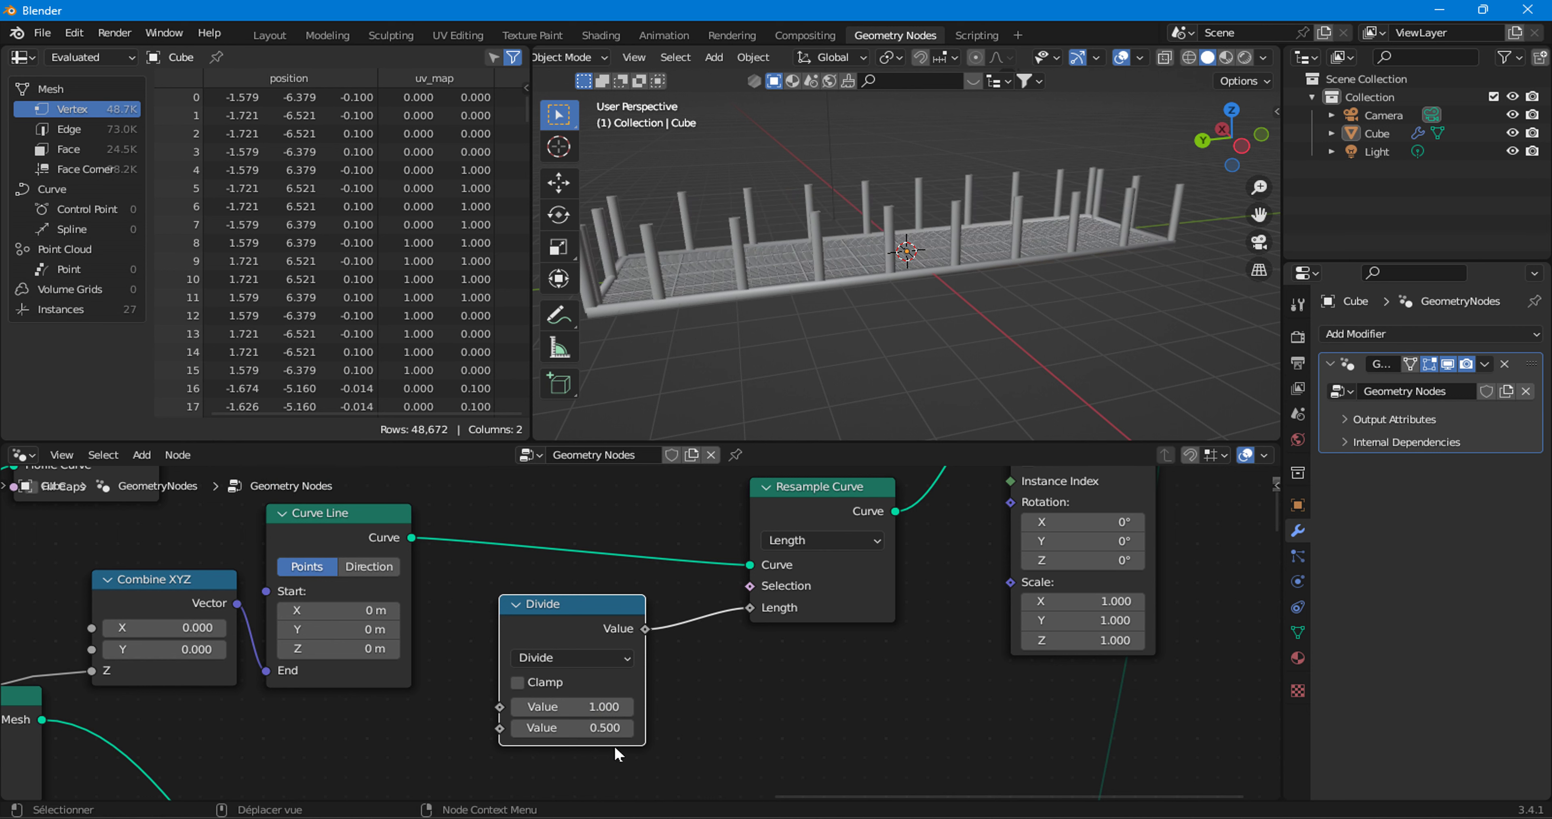
left_click_drag(566, 727, 603, 726)
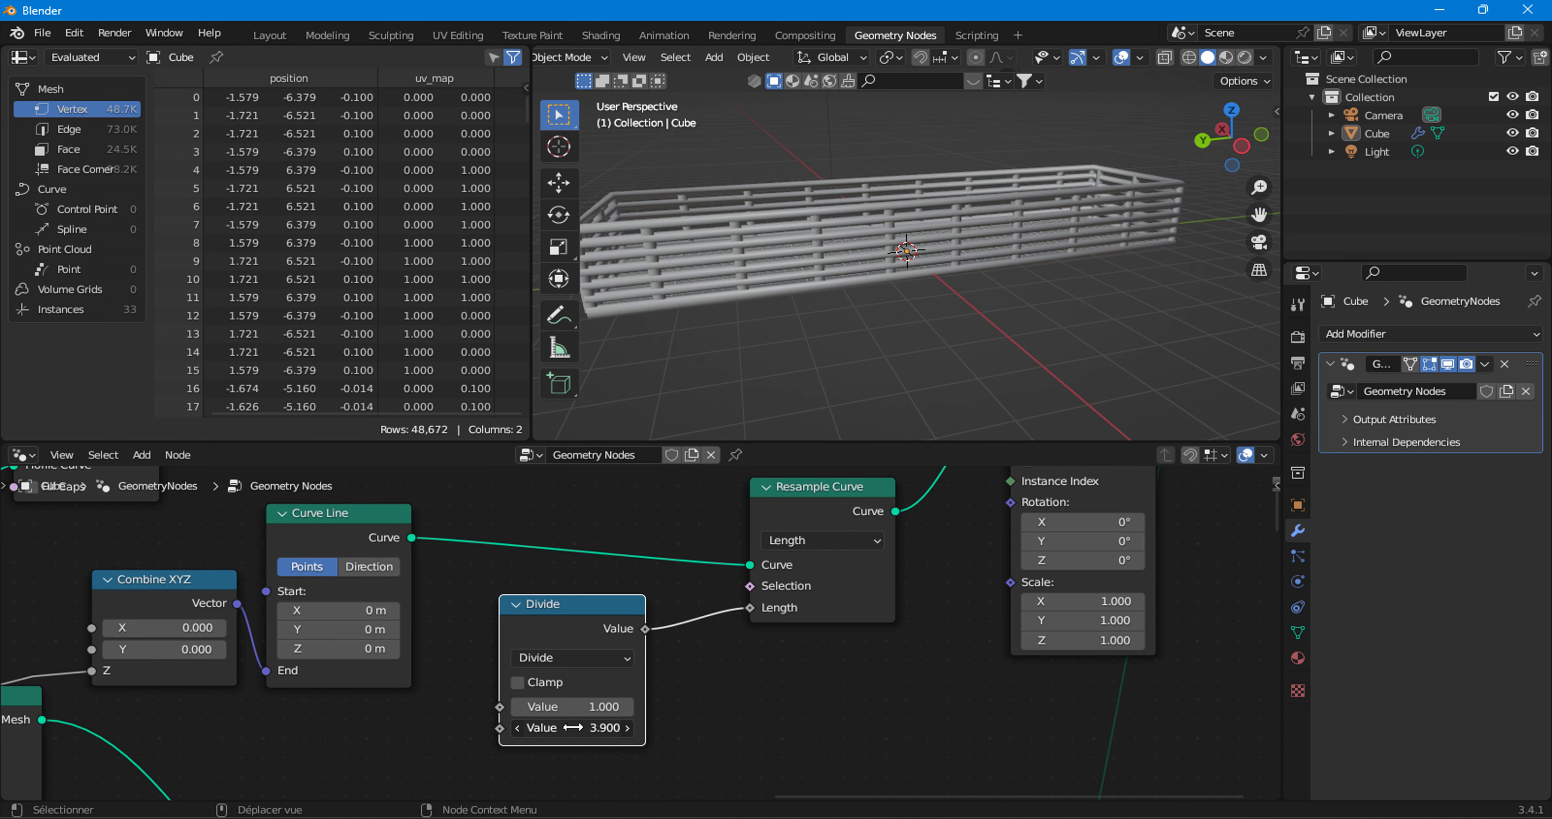
scroll(663, 692, "down", 1)
scroll(783, 663, "down", 1)
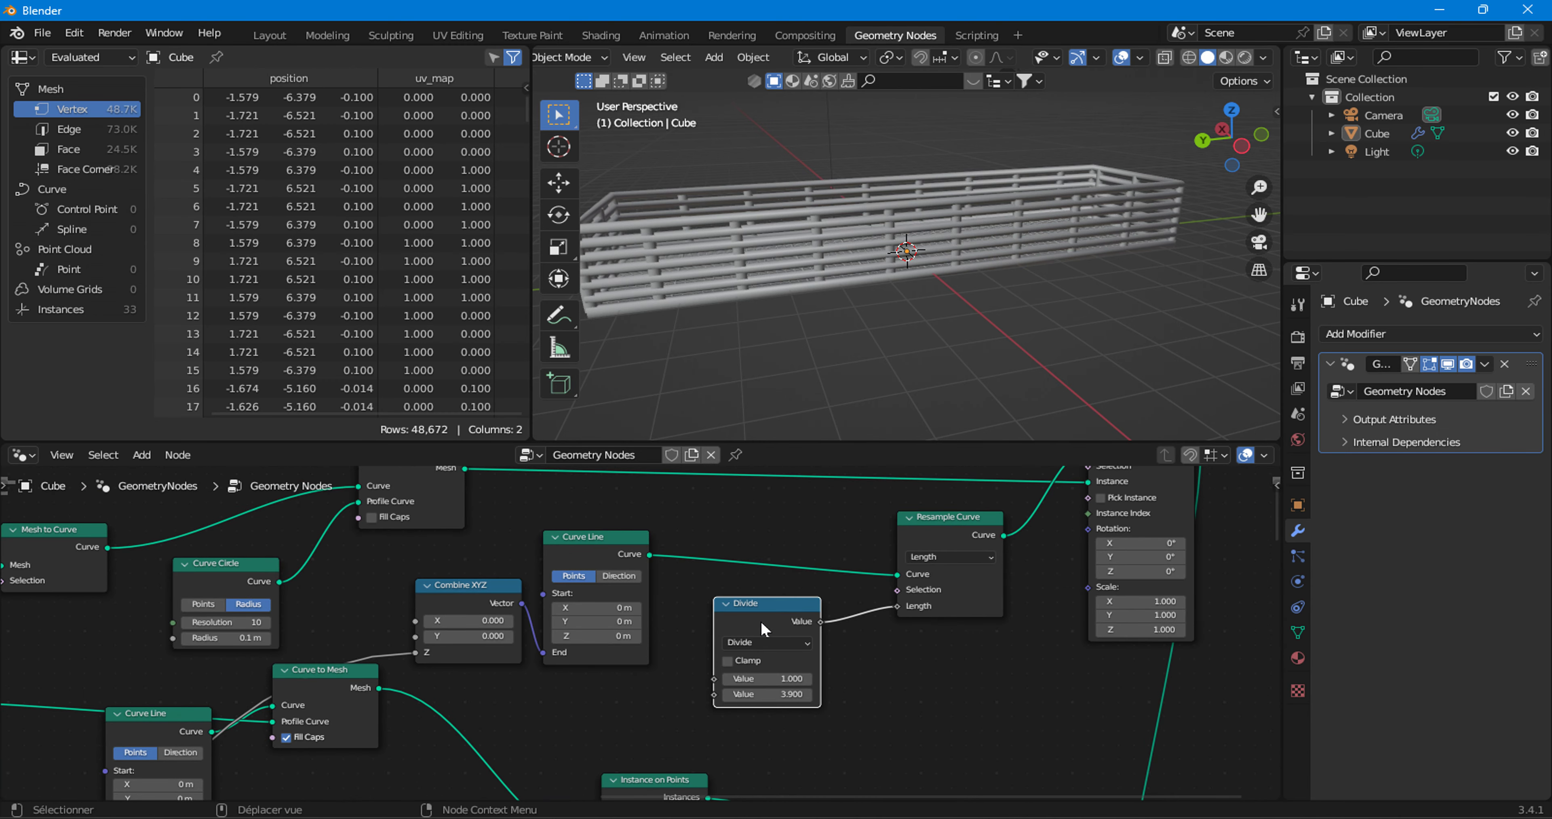
- Move the Divide node left and rewire it from Resample Length to Curve Circle Radius
middle_click_drag(518, 717, 936, 751)
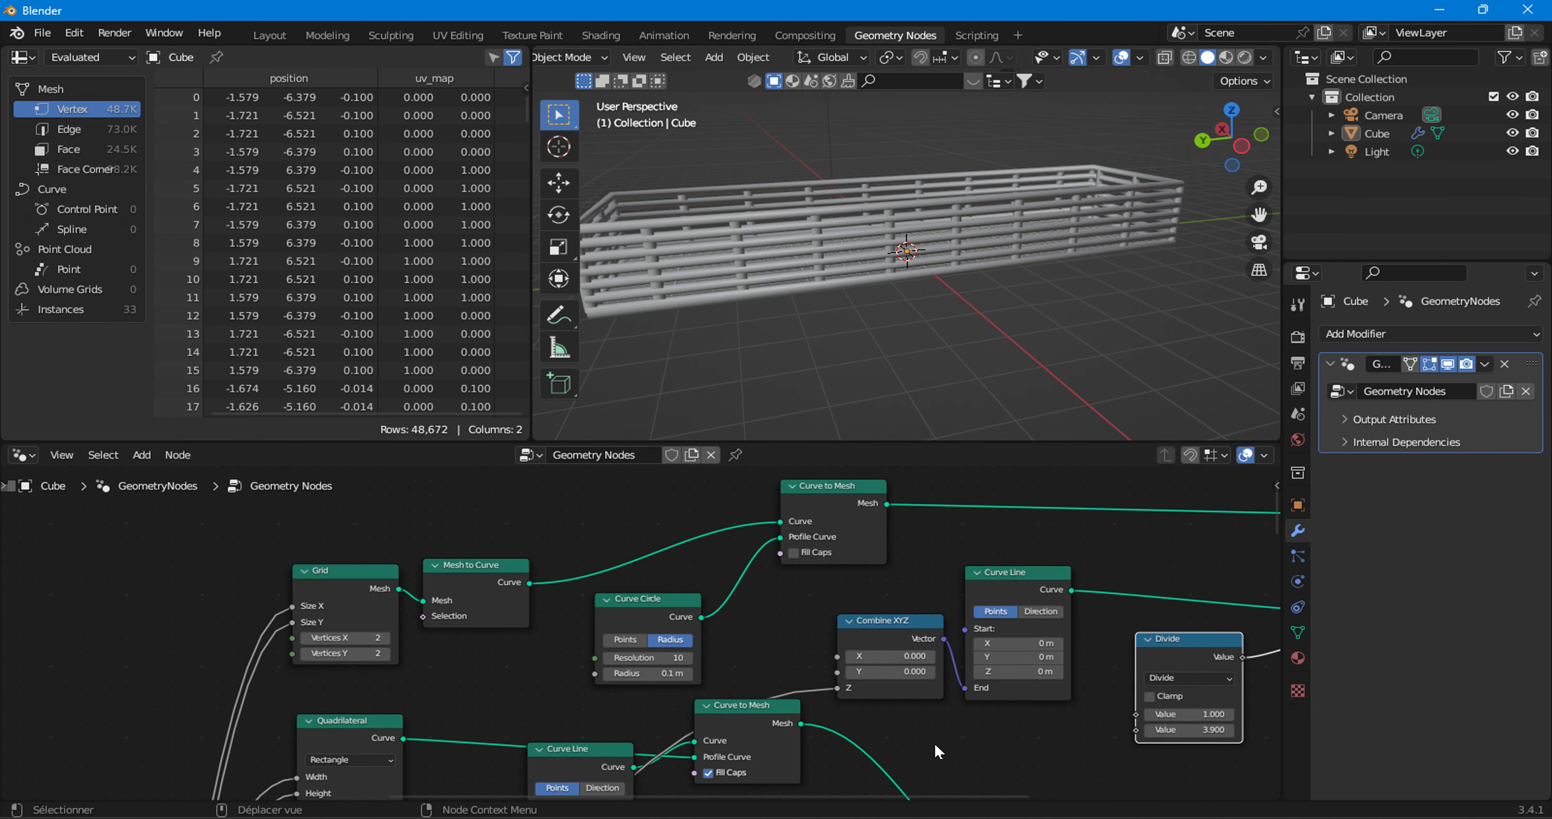
left_click_drag(1154, 663, 87, 620)
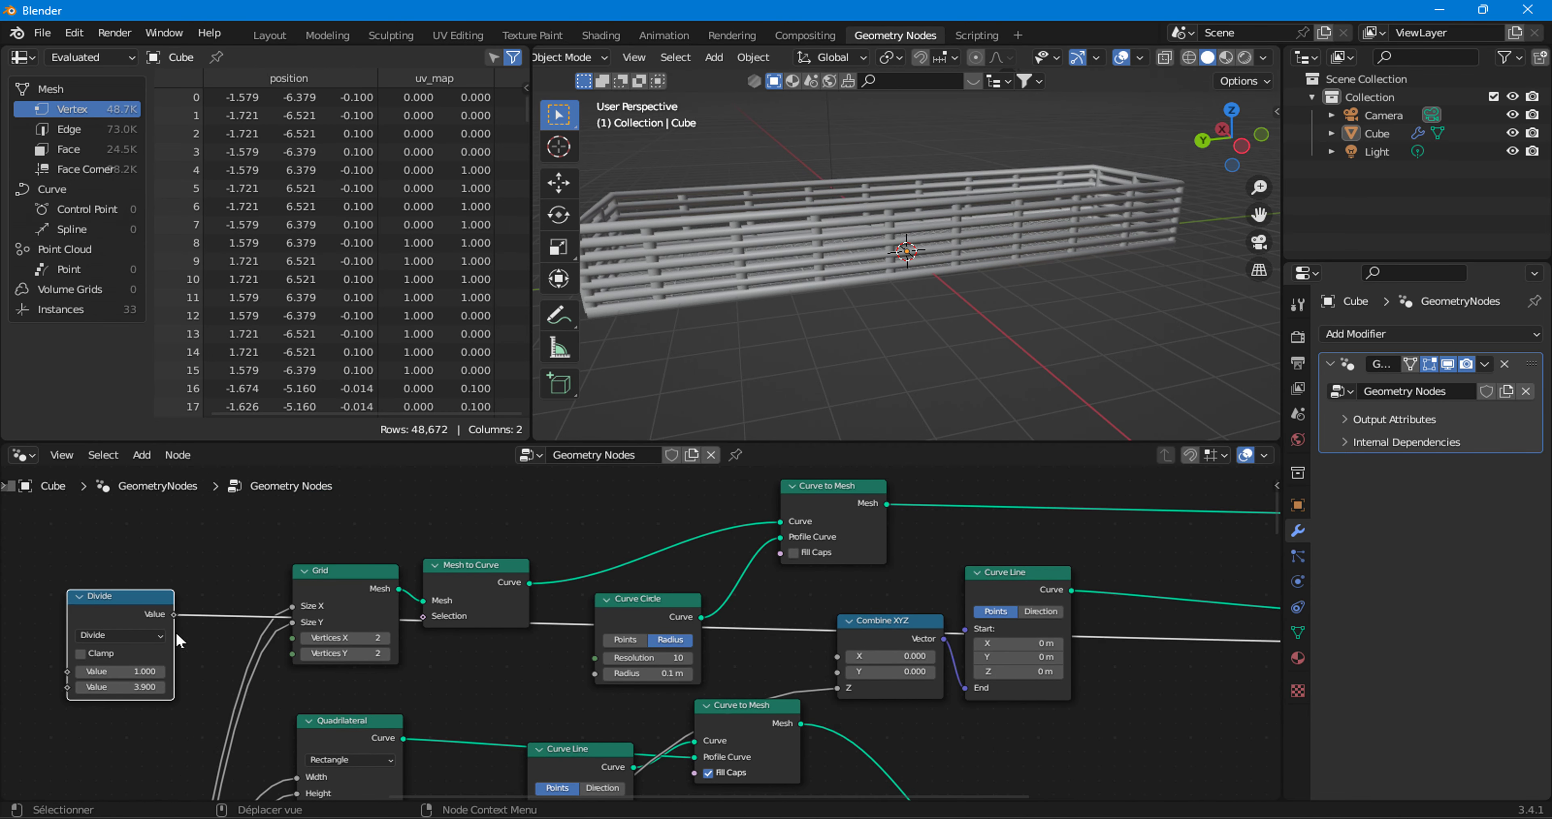
right_click_drag(574, 614, 430, 646, "ctrl")
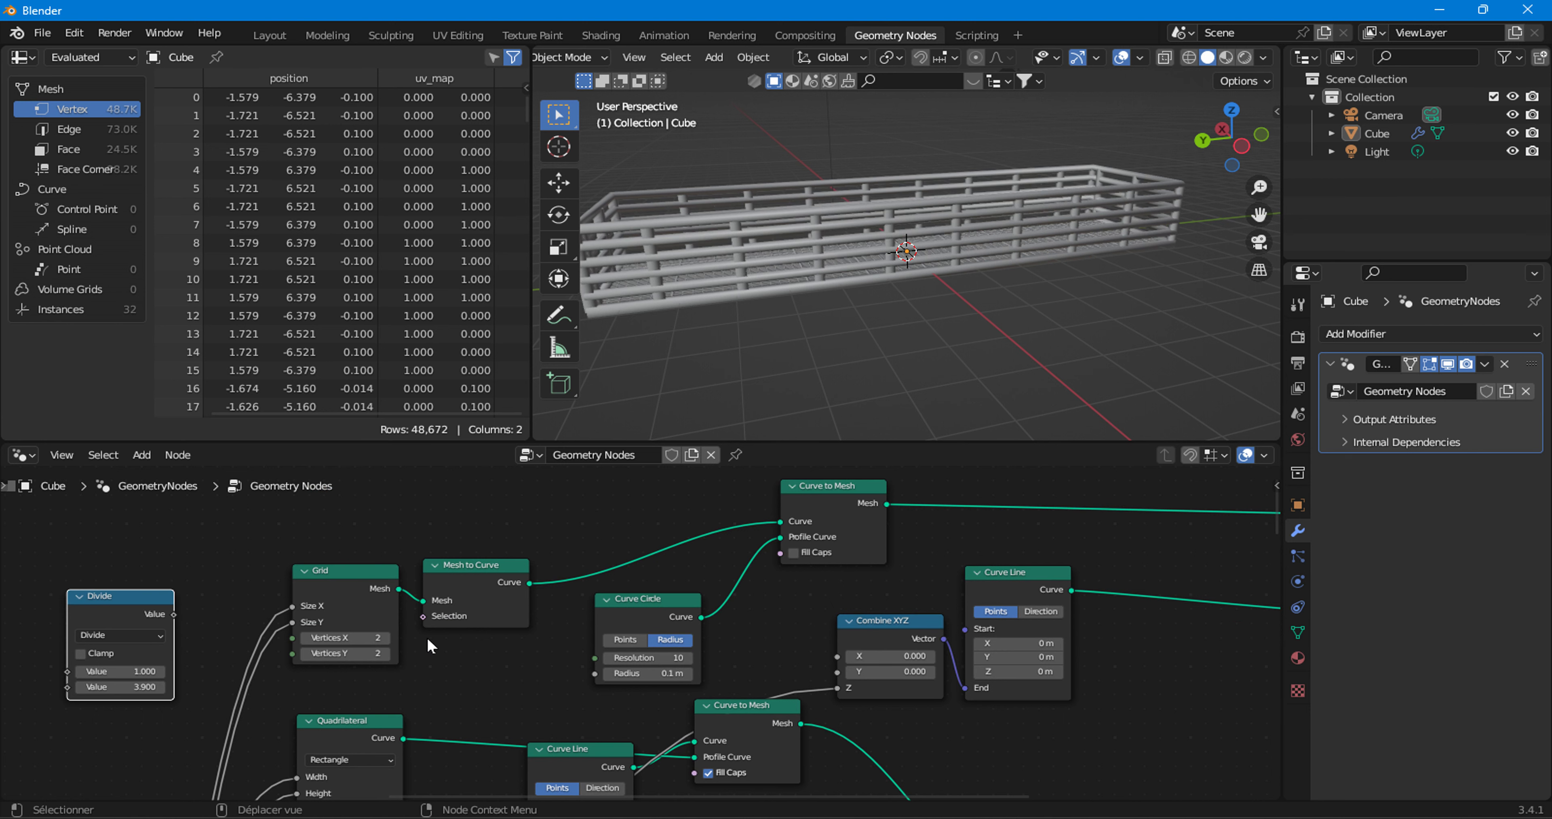
left_click_drag(177, 614, 602, 668)
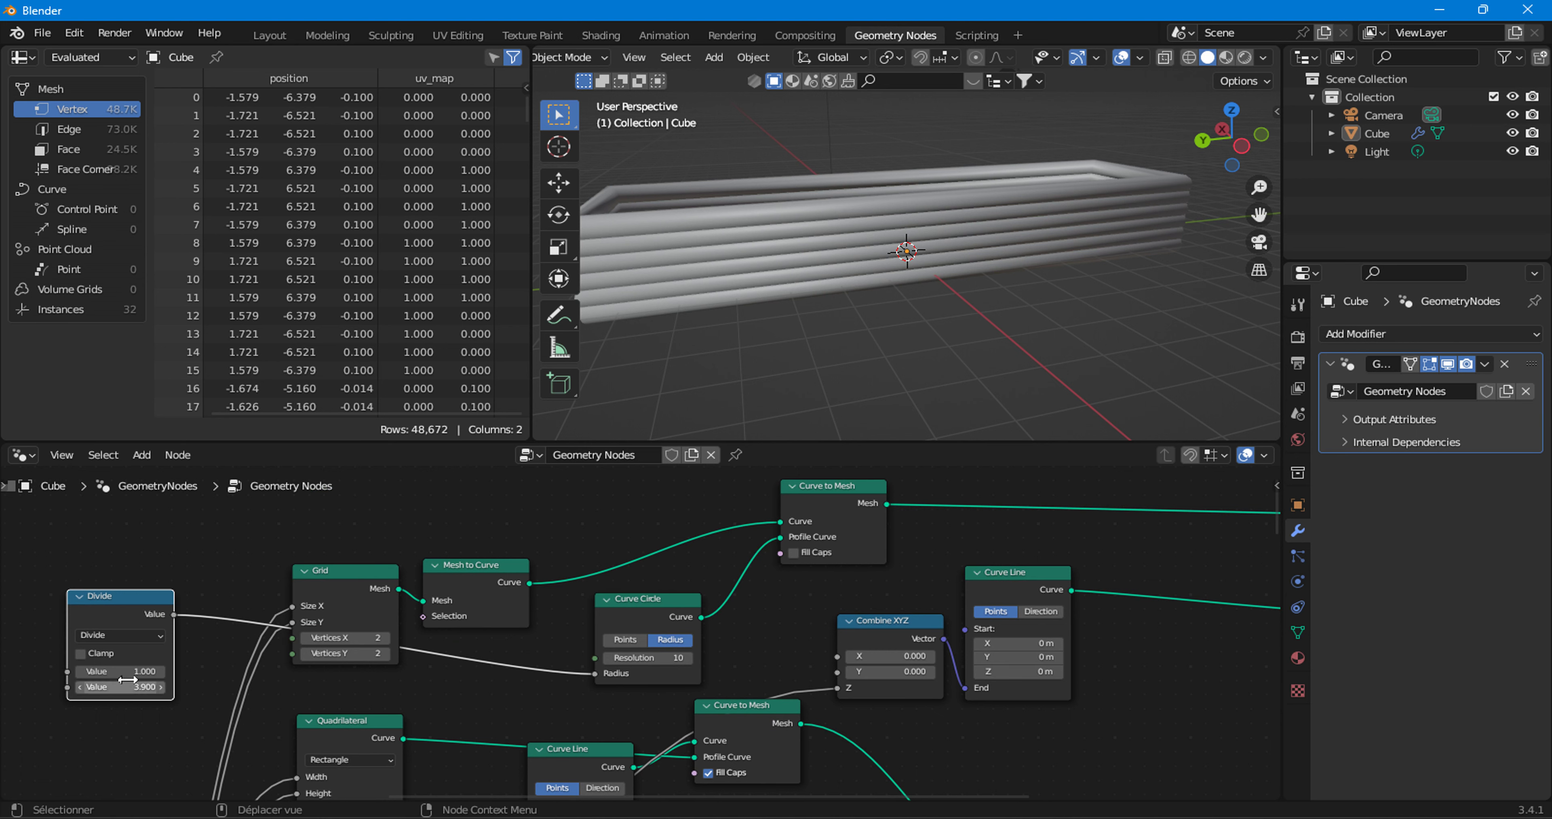
- Raise the divisor to 15.8 for thinner bars and park the collapsed node beside Curve Circle
left_click_drag(127, 680, 253, 680)
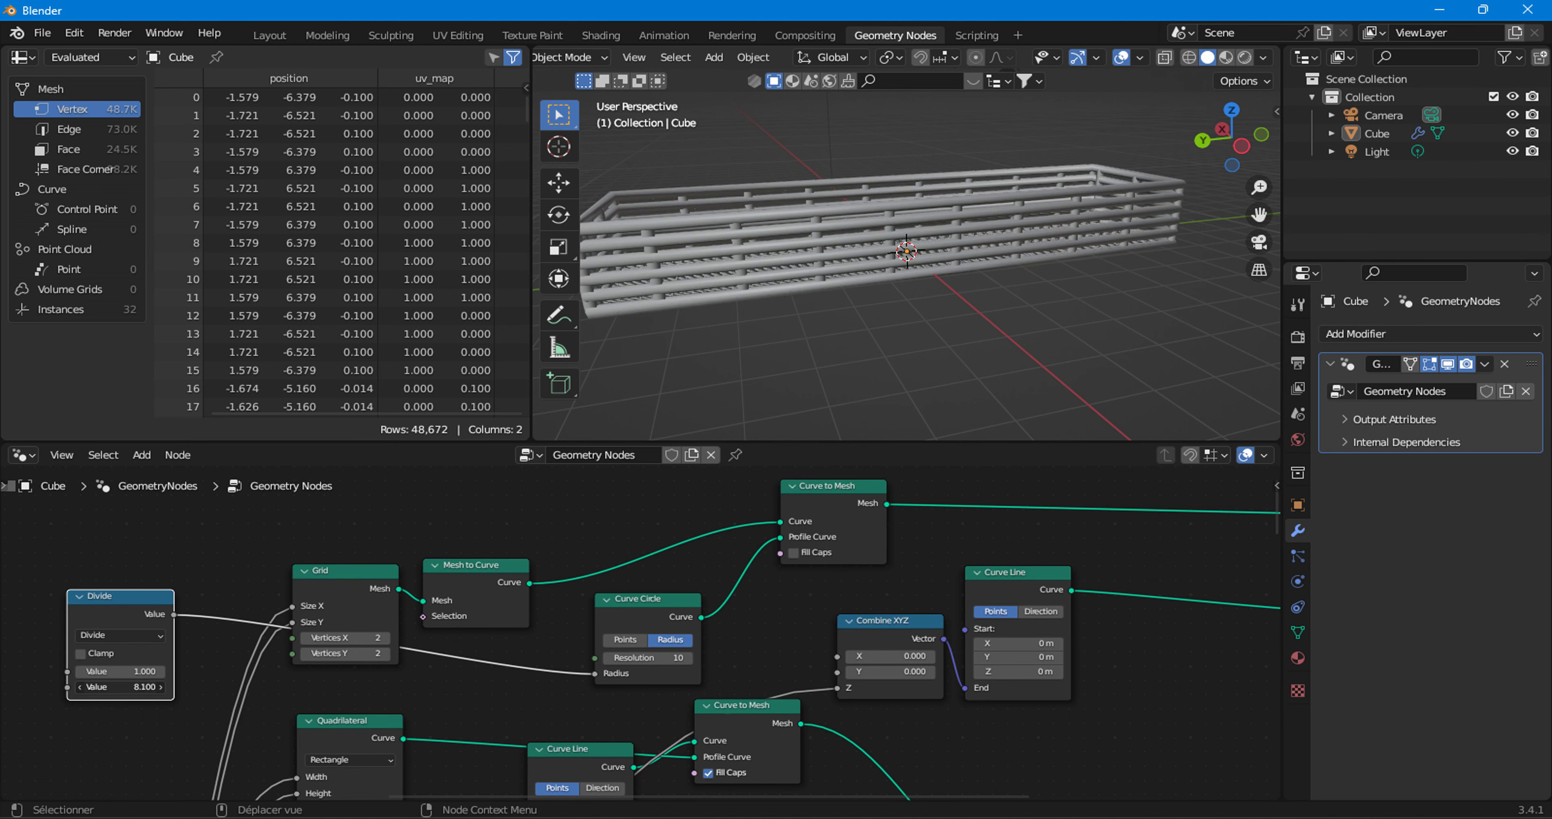
left_click_drag(139, 686, 252, 687)
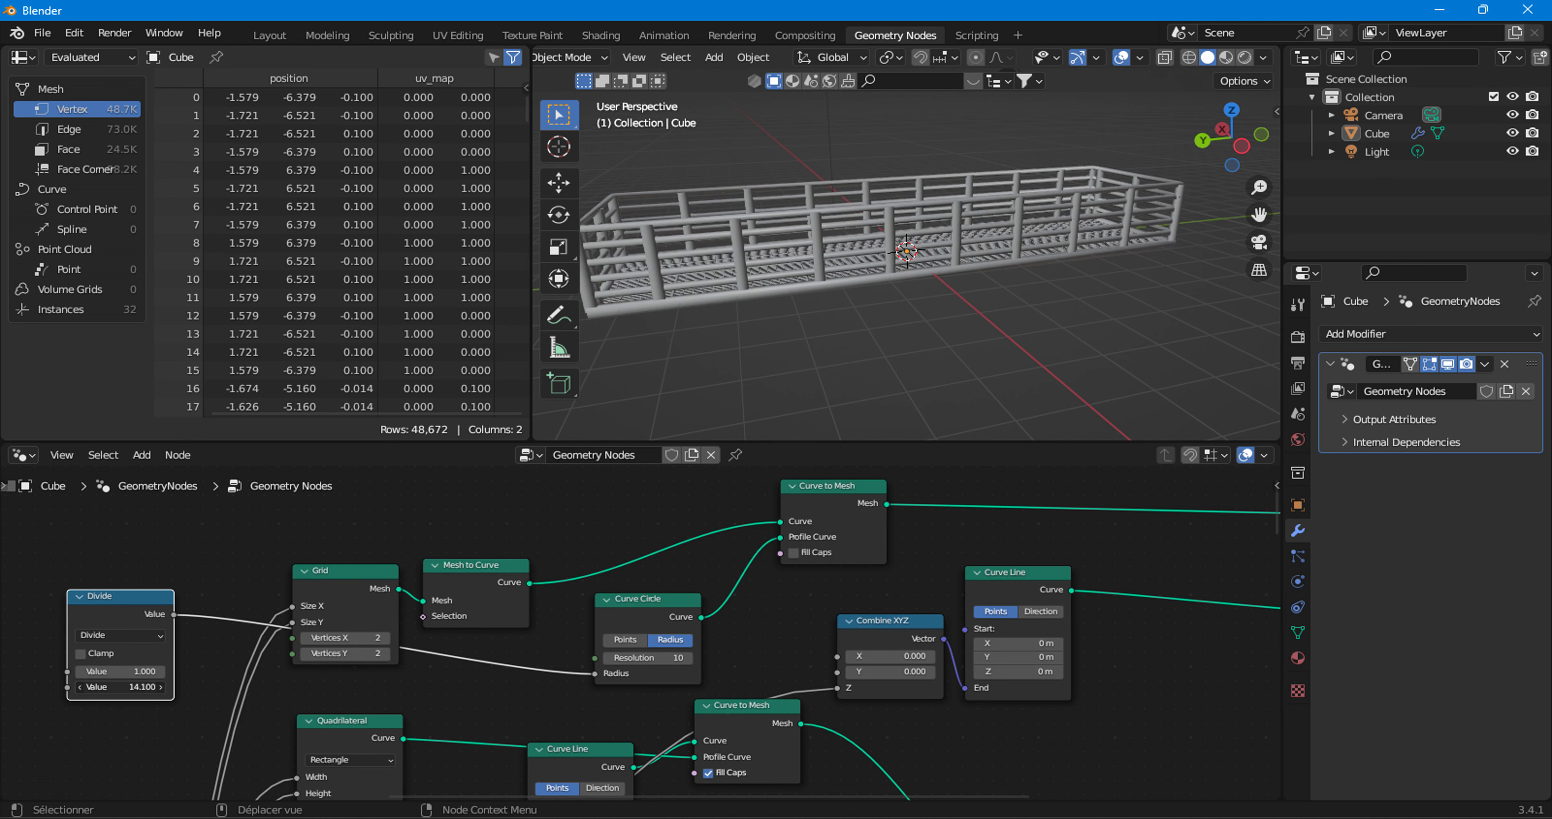
left_click_drag(121, 686, 156, 686)
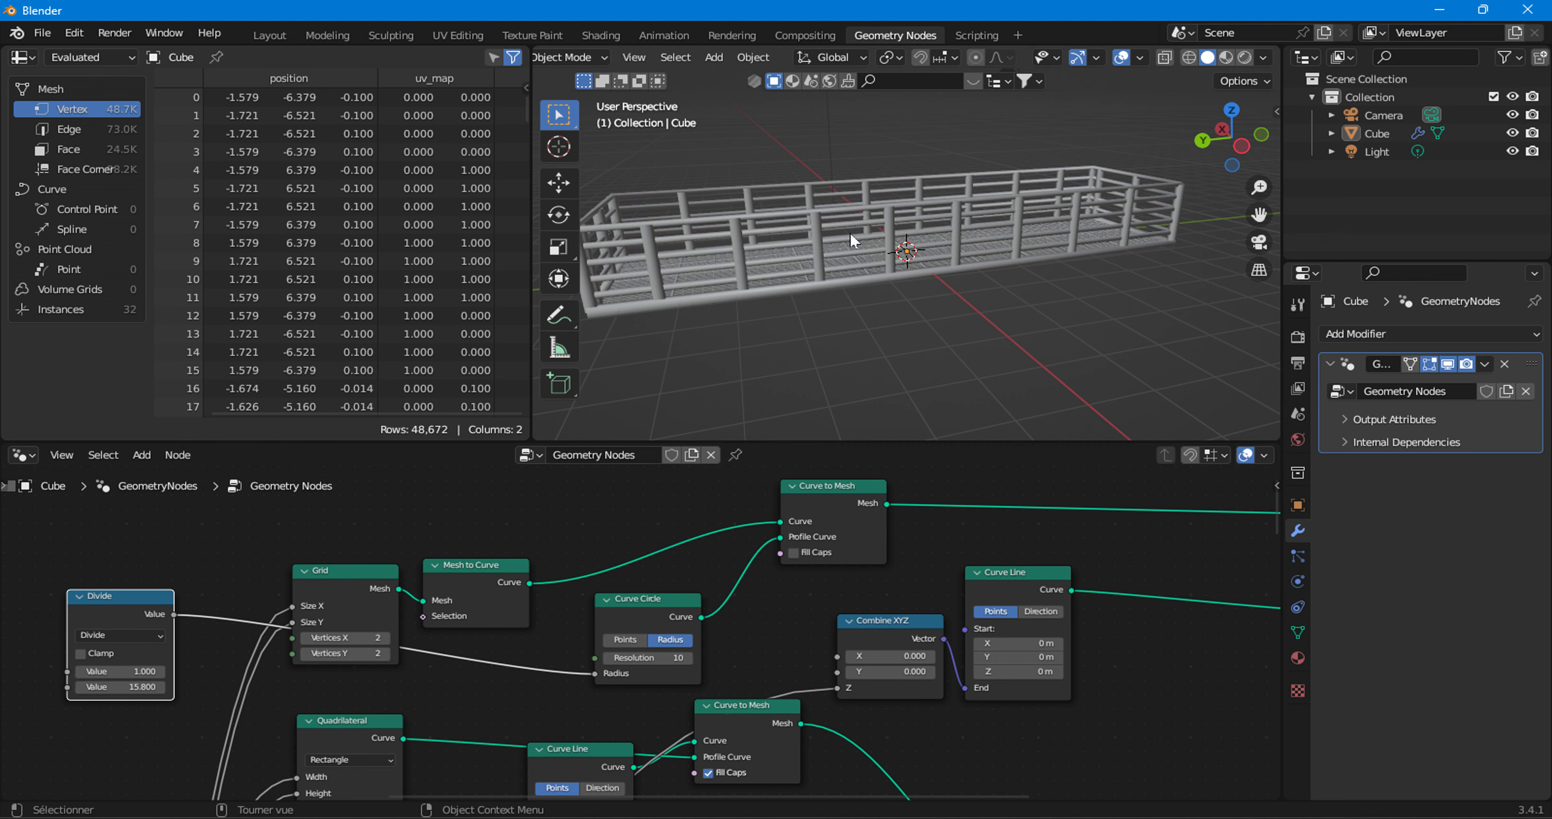
mouse_move(812, 237)
middle_mouse_down()
mouse_move(757, 253)
mouse_move(486, 445)
middle_mouse_up()
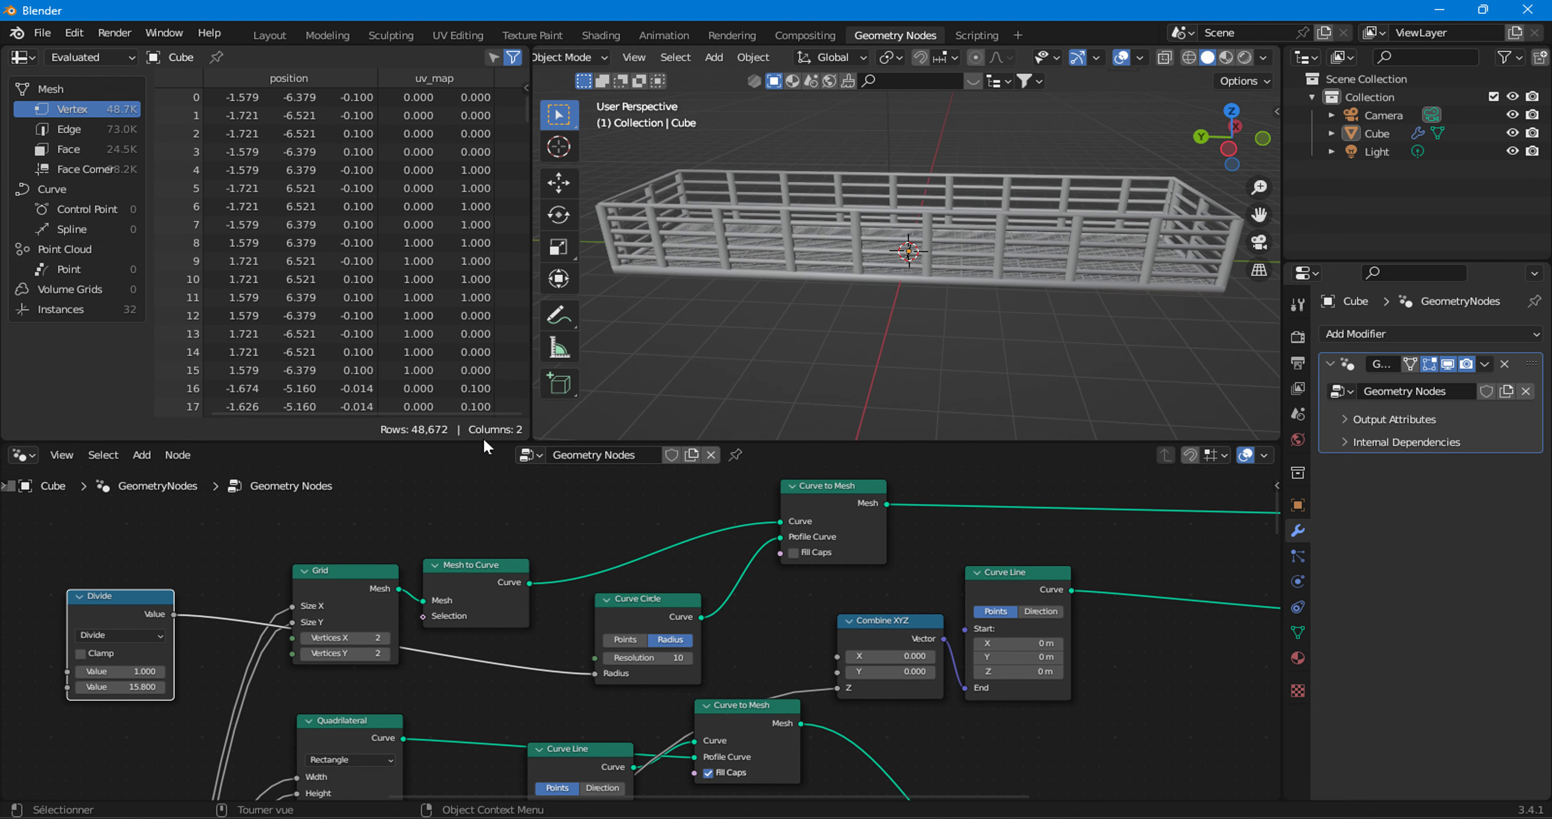
left_click(80, 597)
left_click_drag(91, 596, 445, 672)
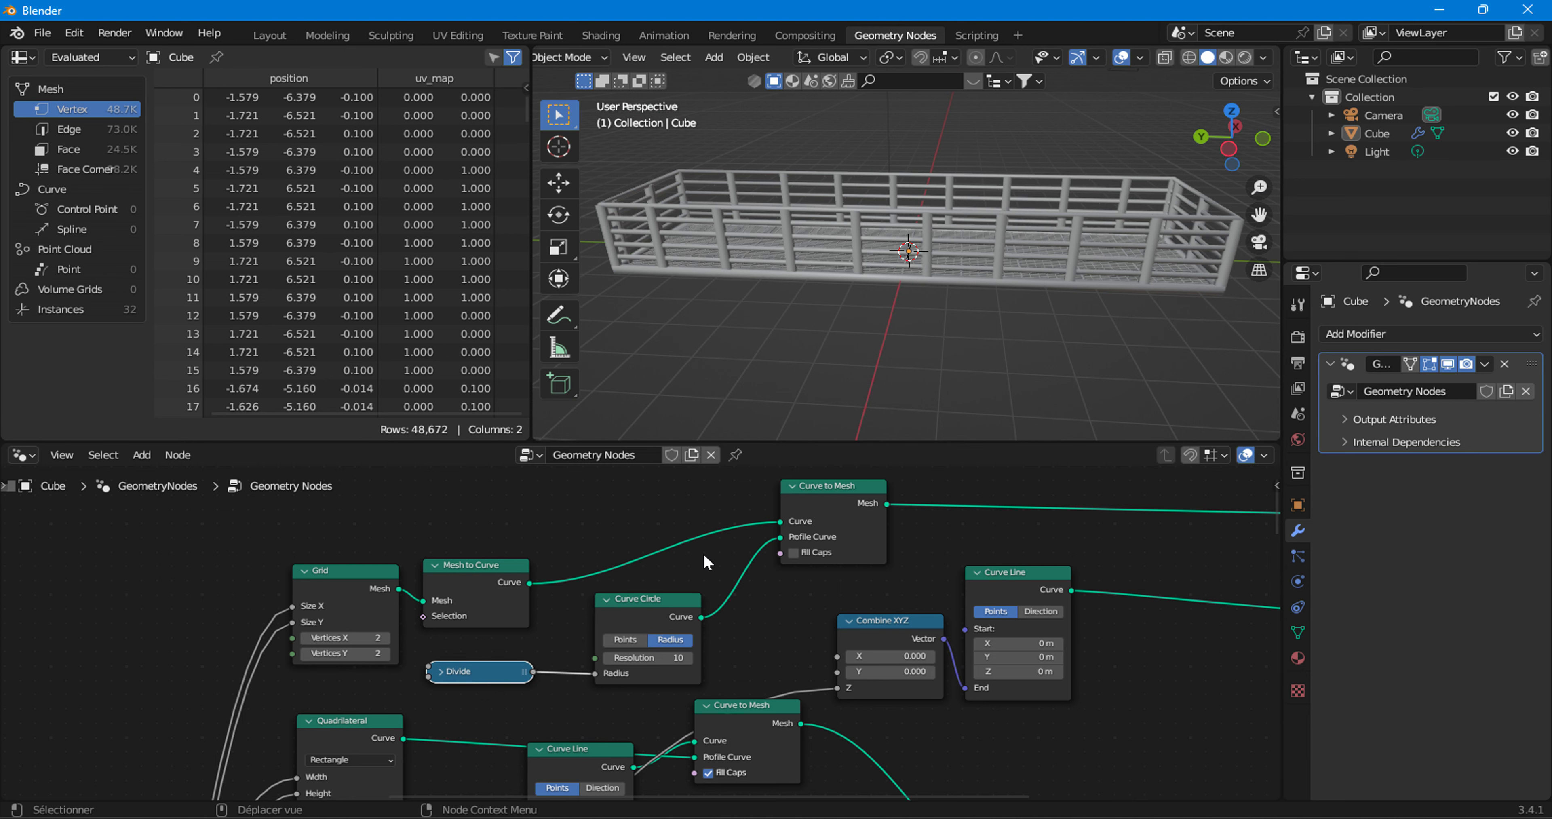
- Set the two platform size Values to 24.3 and 16.4, enlarging the fenced deck
mouse_move(898, 210)
middle_mouse_down()
mouse_move(927, 349)
mouse_move(773, 269)
mouse_move(658, 492)
middle_mouse_up()
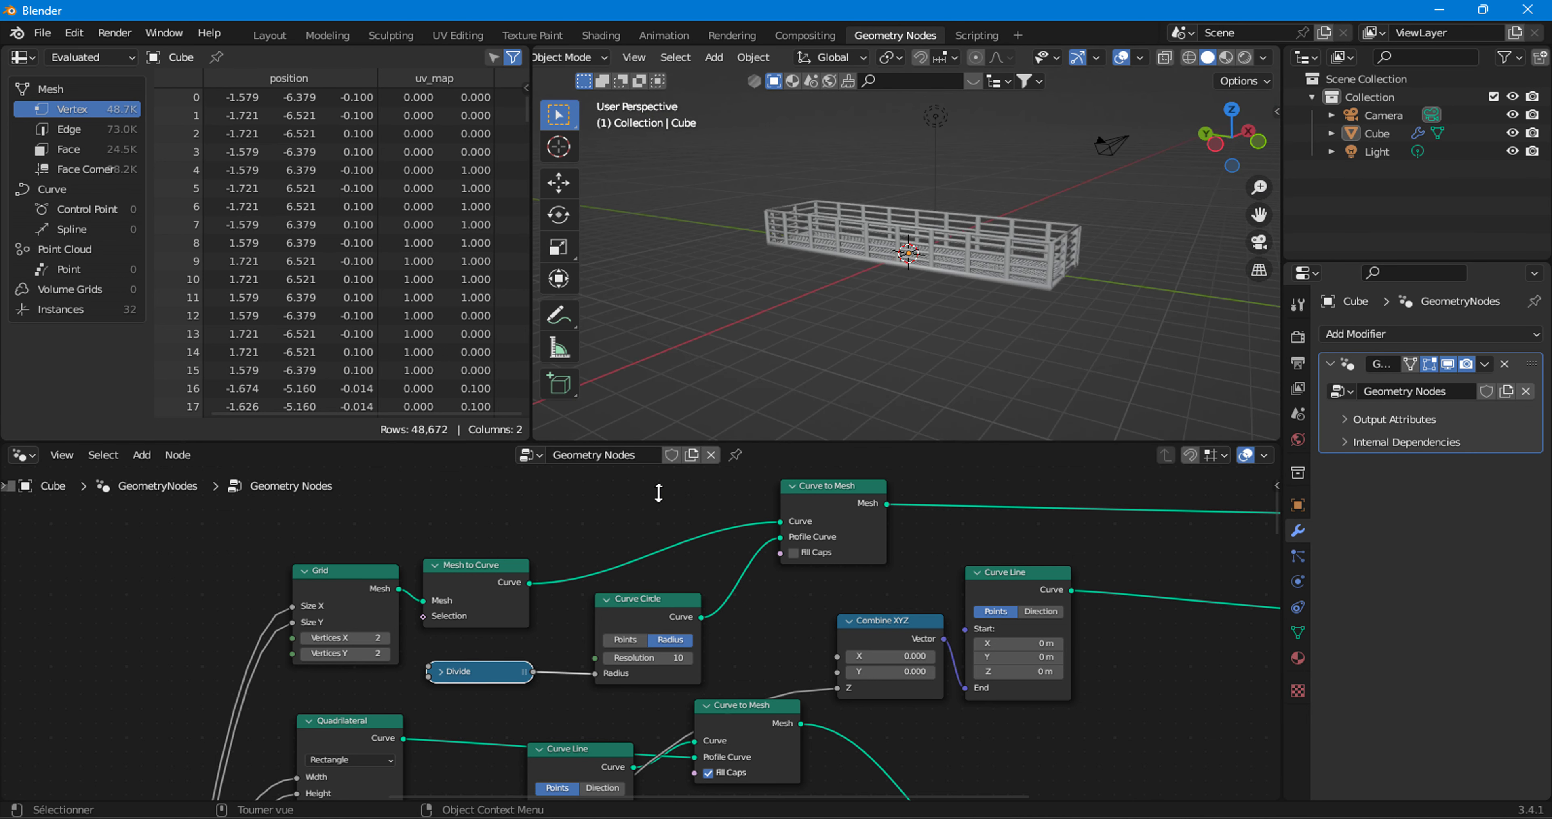
scroll(658, 500, "down", 2)
scroll(723, 572, "down", 2)
scroll(997, 632, "down", 2)
scroll(527, 662, "down", 1)
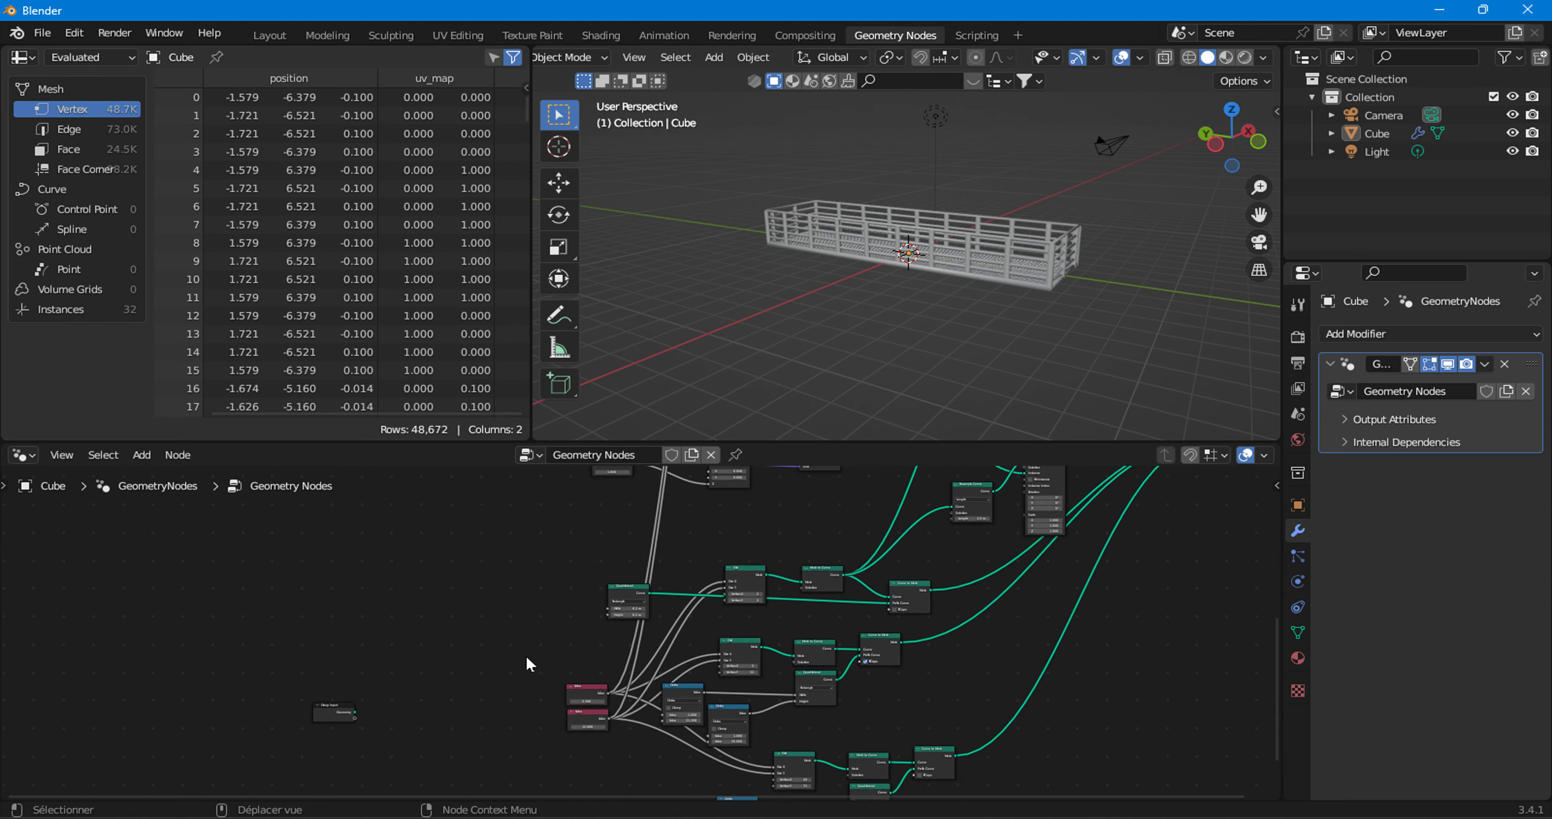
scroll(560, 723, "up", 2)
scroll(618, 547, "up", 2)
scroll(617, 546, "up", 3)
mouse_move(515, 605)
left_mouse_down()
mouse_move(671, 605)
mouse_move(652, 605)
left_mouse_up()
left_click_drag(519, 715, 560, 715)
scroll(899, 236, "down", 3)
middle_click_drag(899, 270, 900, 236)
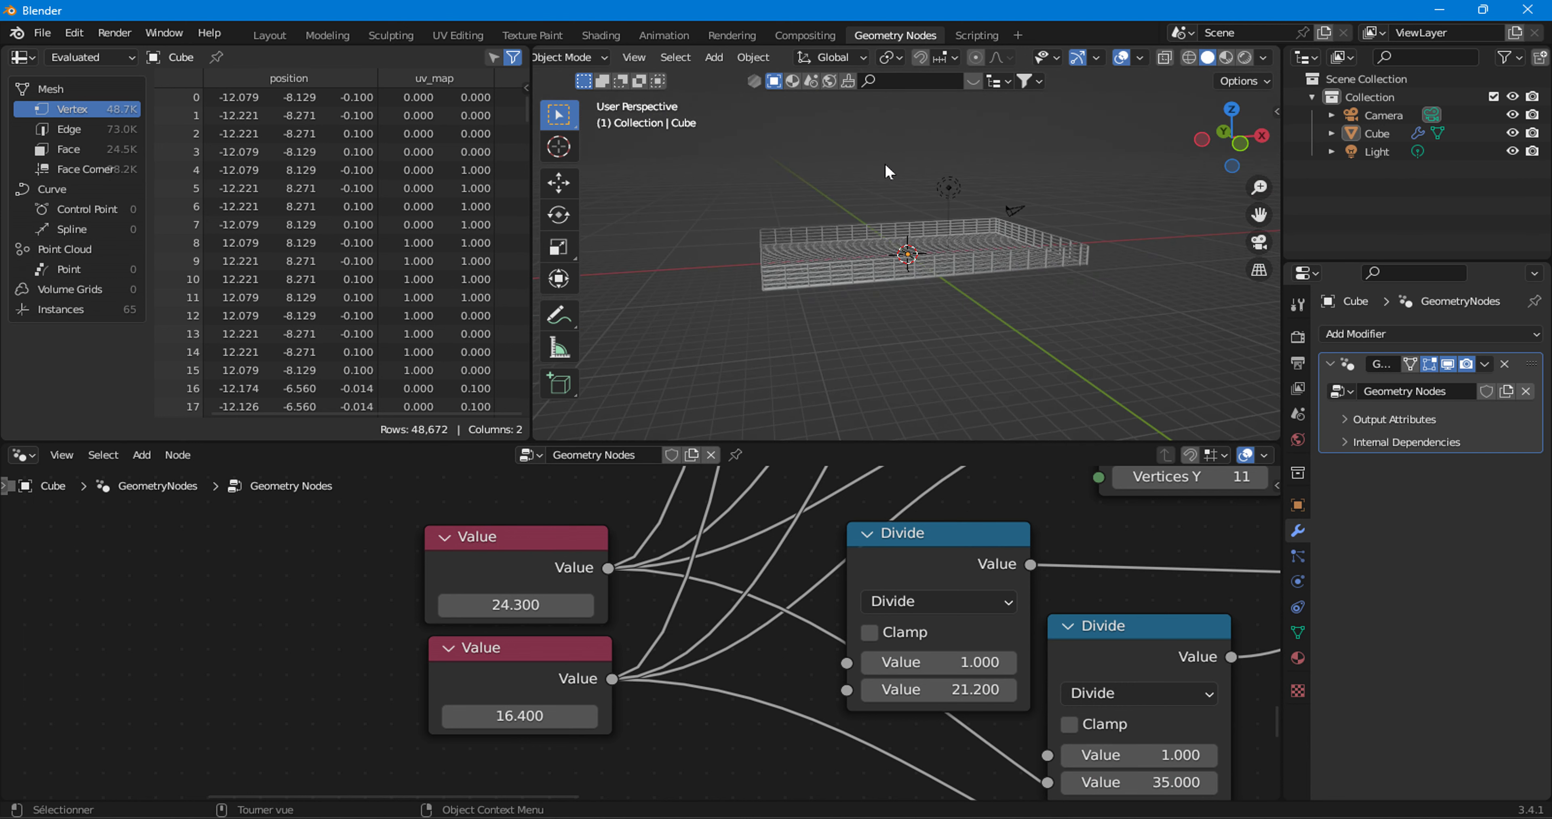
- Move the Group Output node farther right, away from Join Geometry
scroll(850, 237, "up", 3)
middle_click_drag(850, 237, 891, 267)
scroll(891, 267, "up", 3)
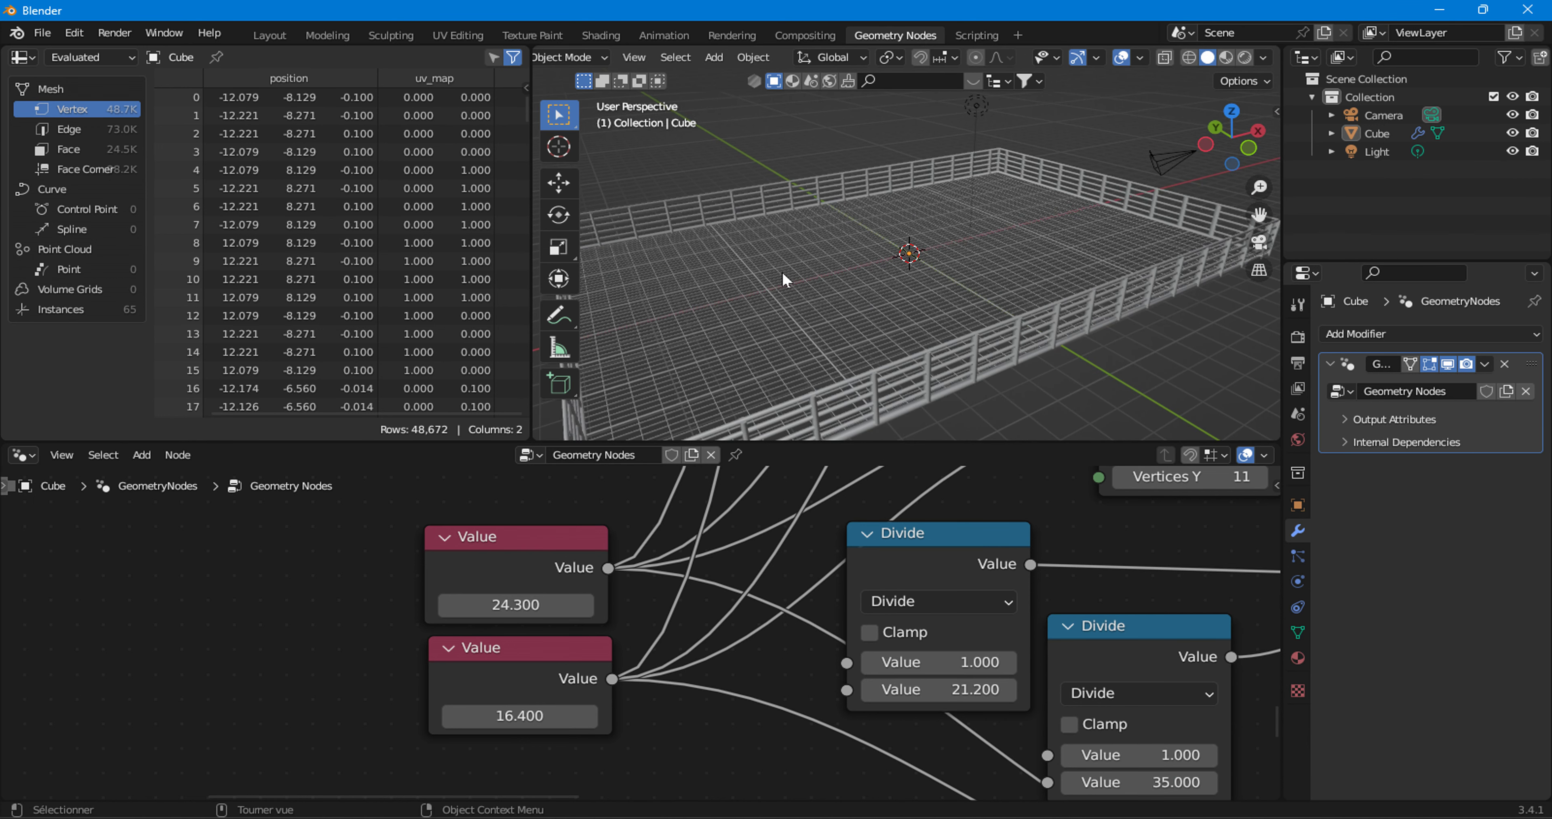
scroll(820, 606, "down", 2)
scroll(625, 617, "down", 5)
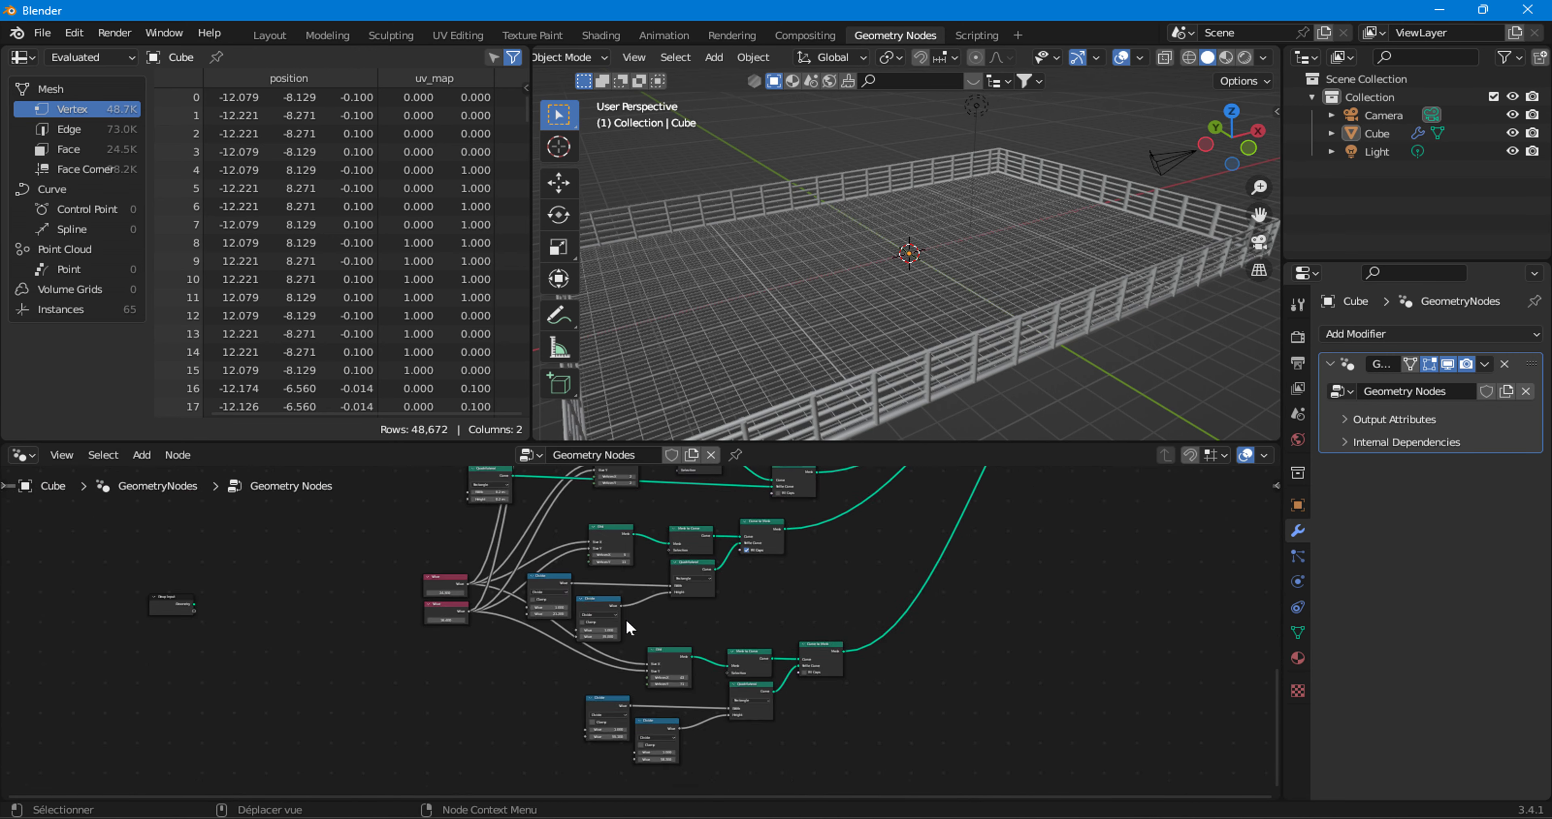
scroll(709, 588, "down", 2)
scroll(476, 723, "up", 3)
scroll(532, 672, "up", 3)
scroll(536, 680, "up", 3)
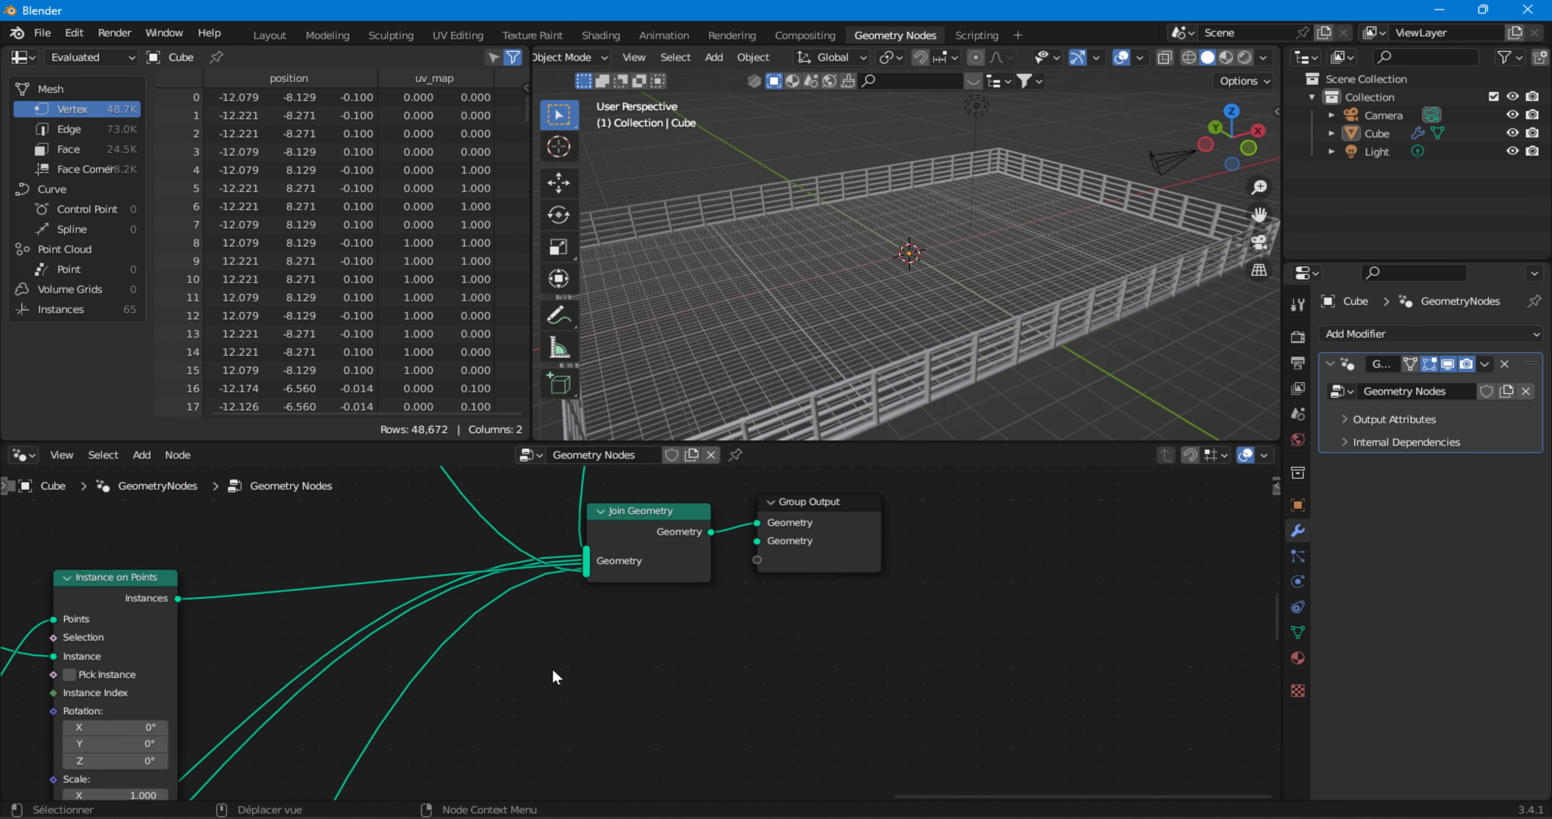
middle_click_drag(552, 667, 433, 734)
left_click_drag(721, 633, 1114, 630)
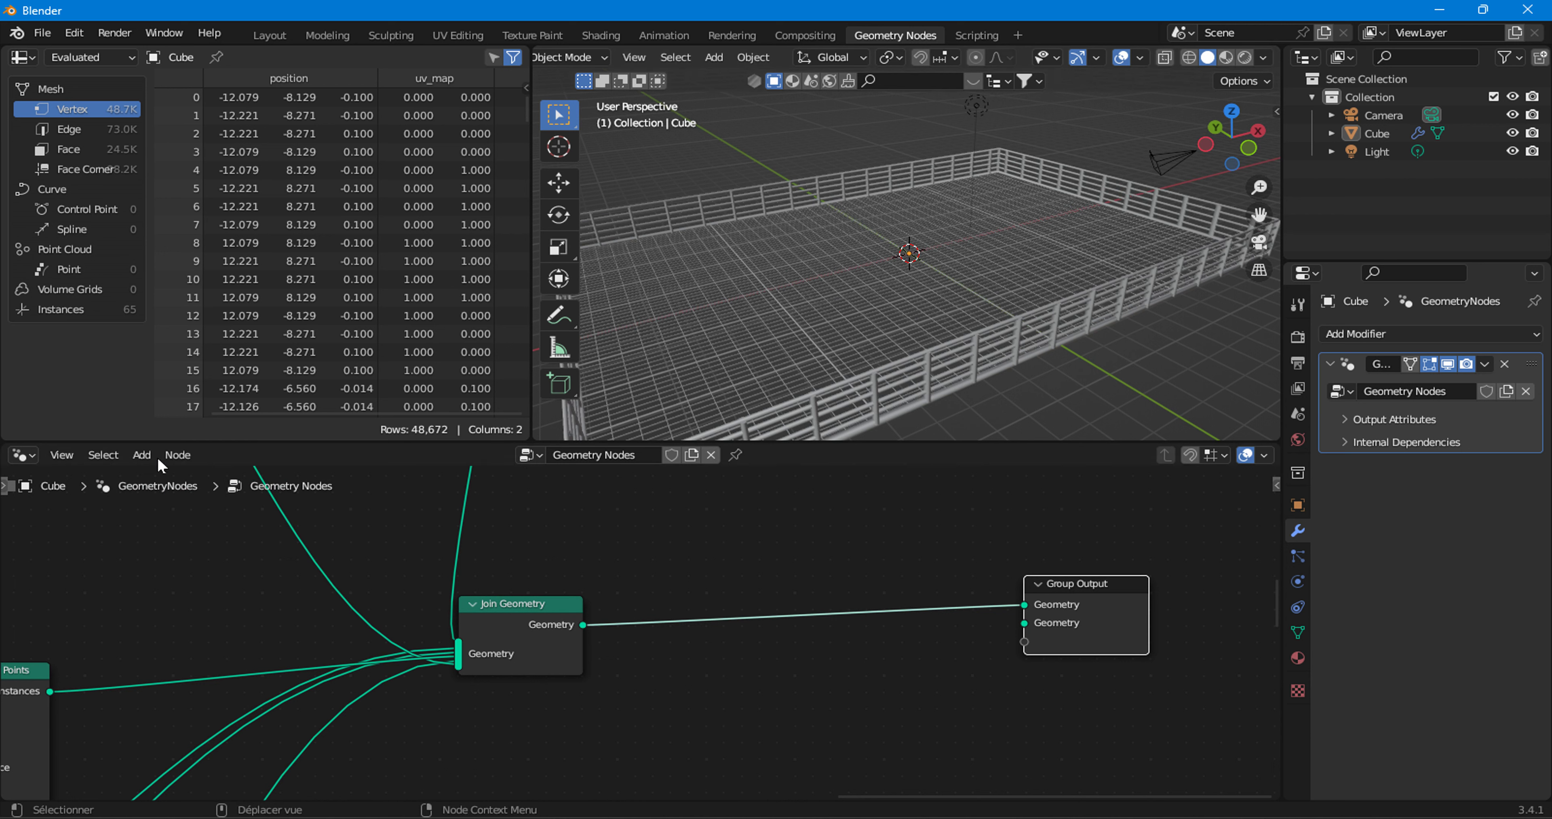
- Add a Curve Line node below Join Geometry and shift Group Output further right
left_click(141, 455)
mouse_move(196, 353)
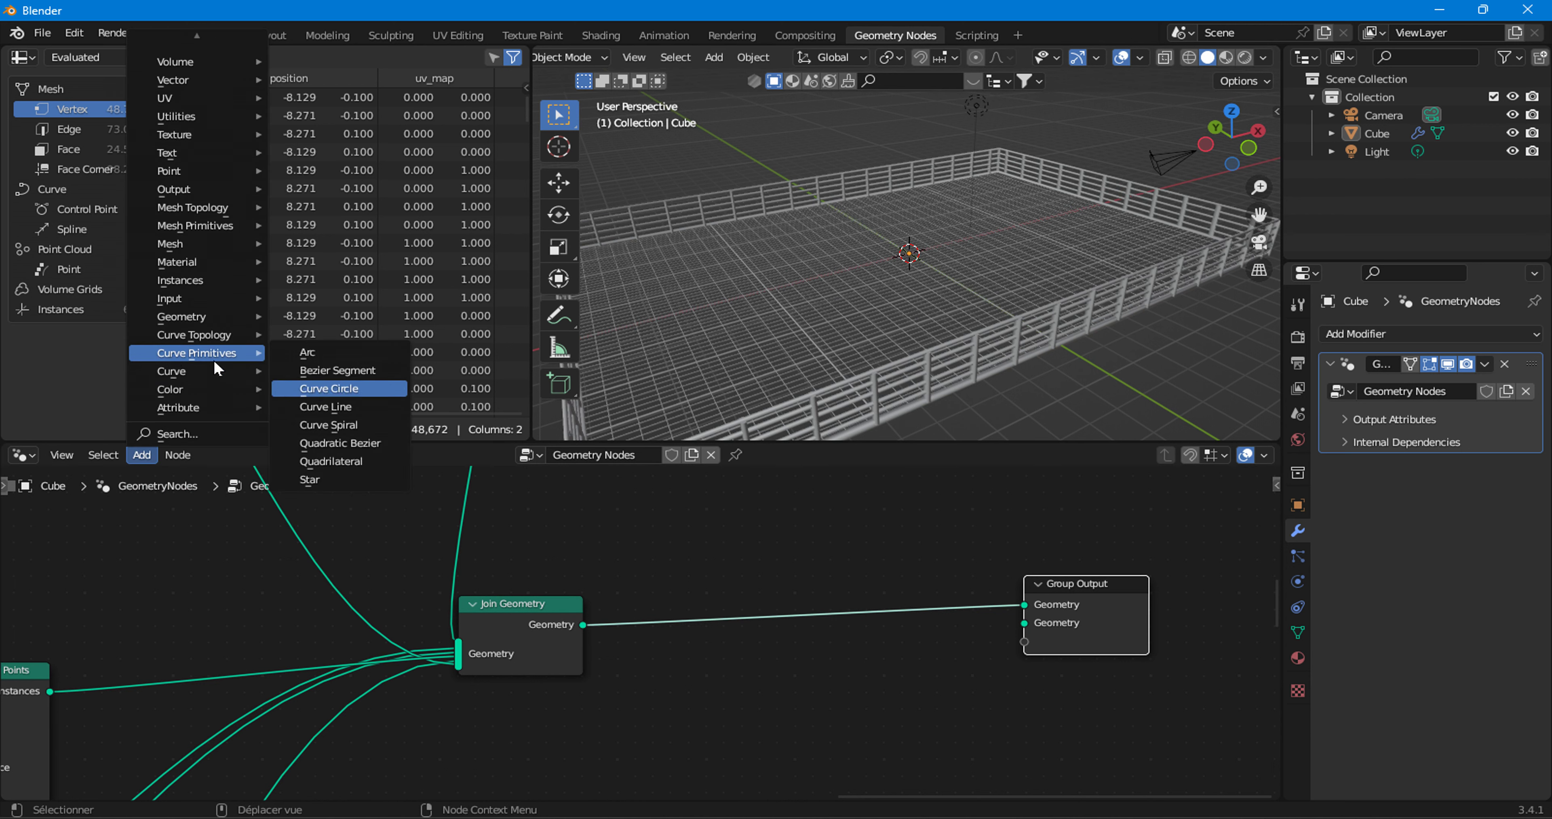
left_click(326, 407)
left_click(907, 795)
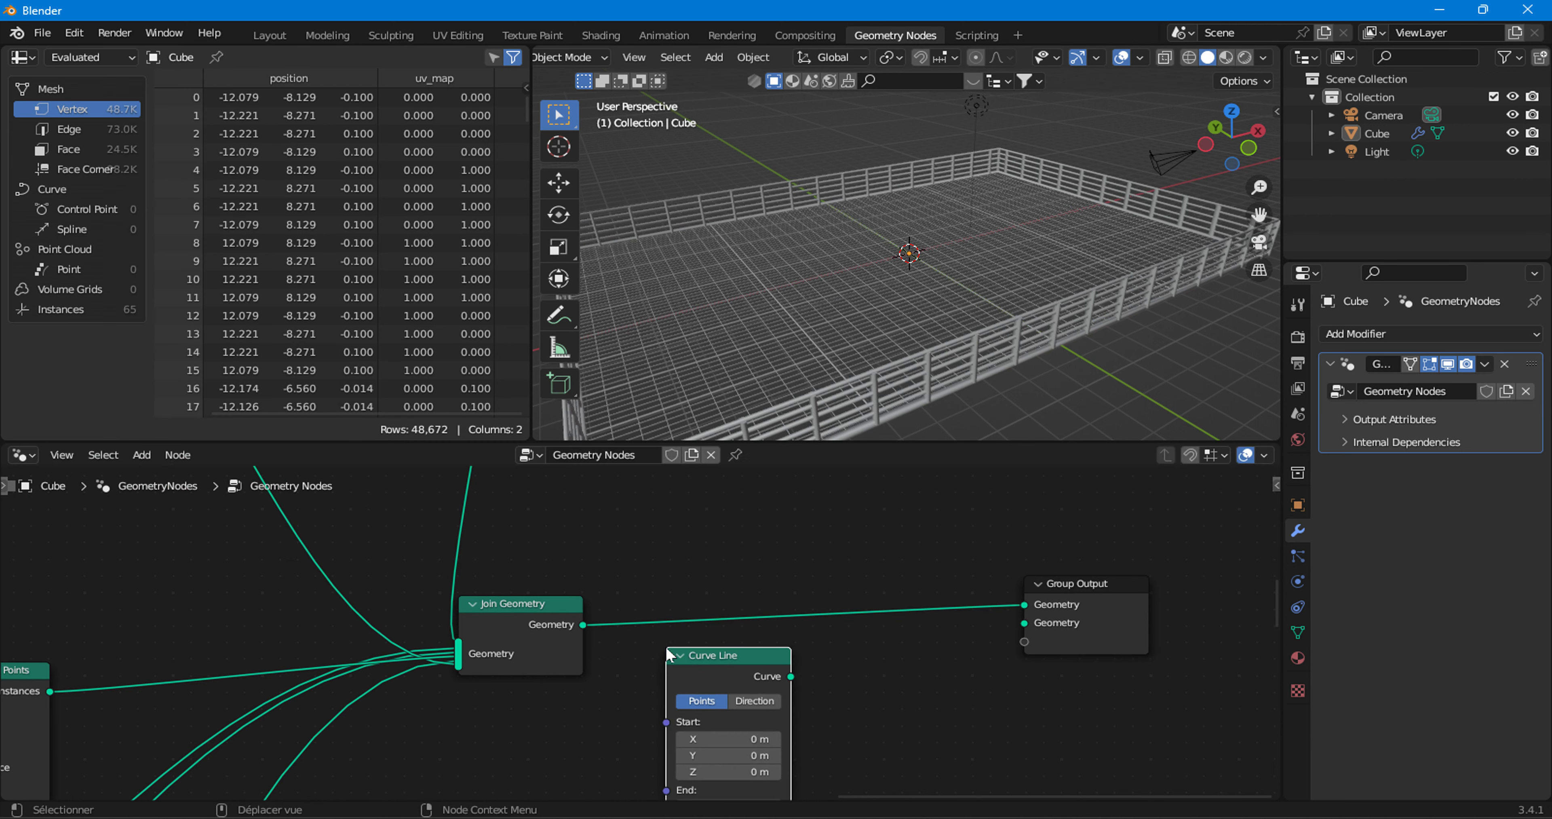
middle_click_drag(907, 694, 842, 649)
left_click_drag(1032, 588, 1182, 603)
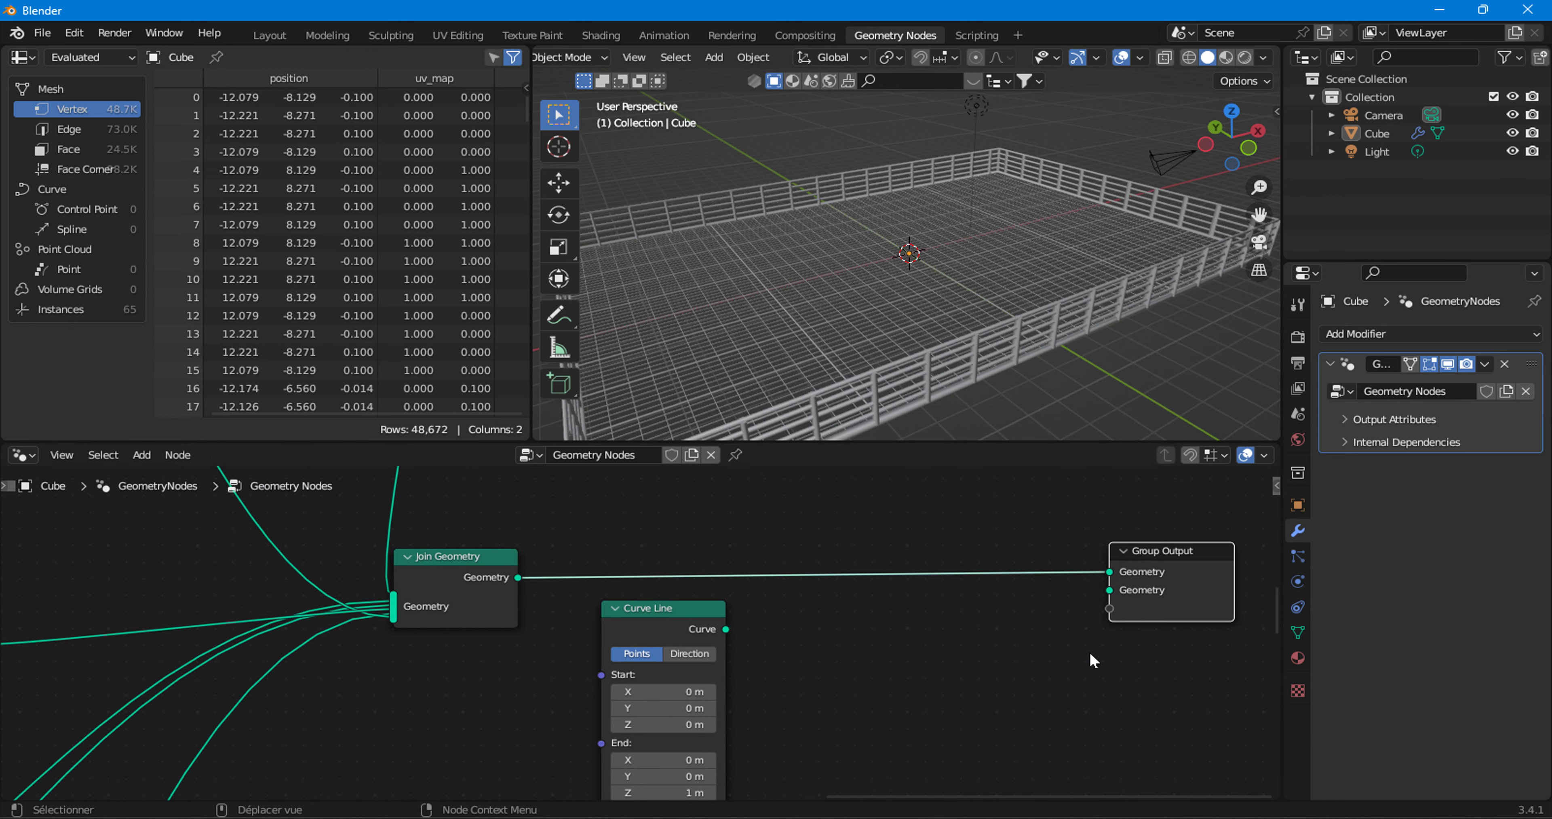
- Add Instance on Points, with Join Geometry as Instance and Curve Line as Points
left_click(152, 455)
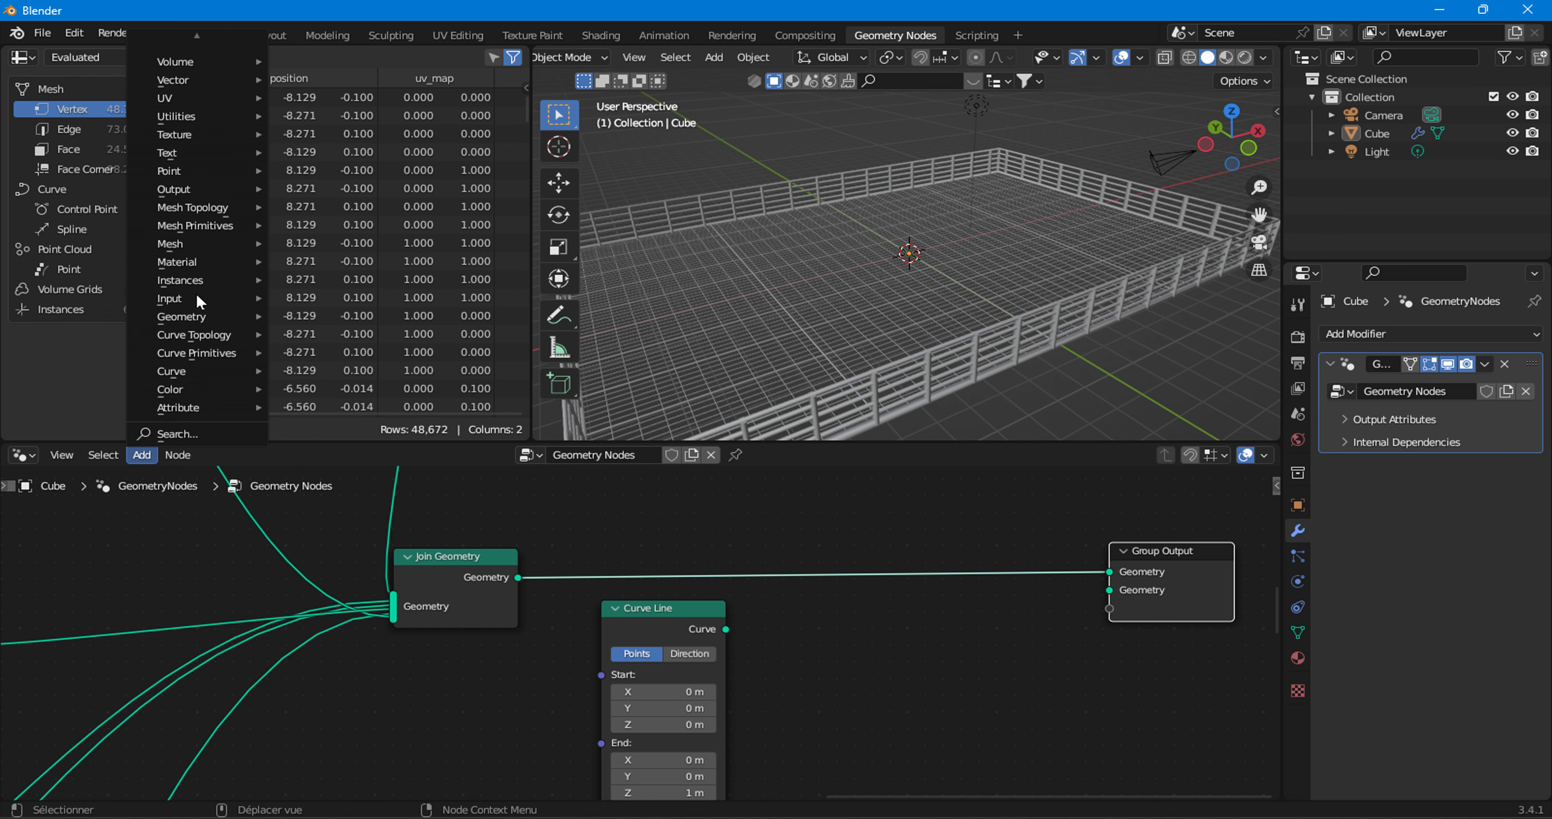
mouse_move(181, 280)
left_click(313, 280)
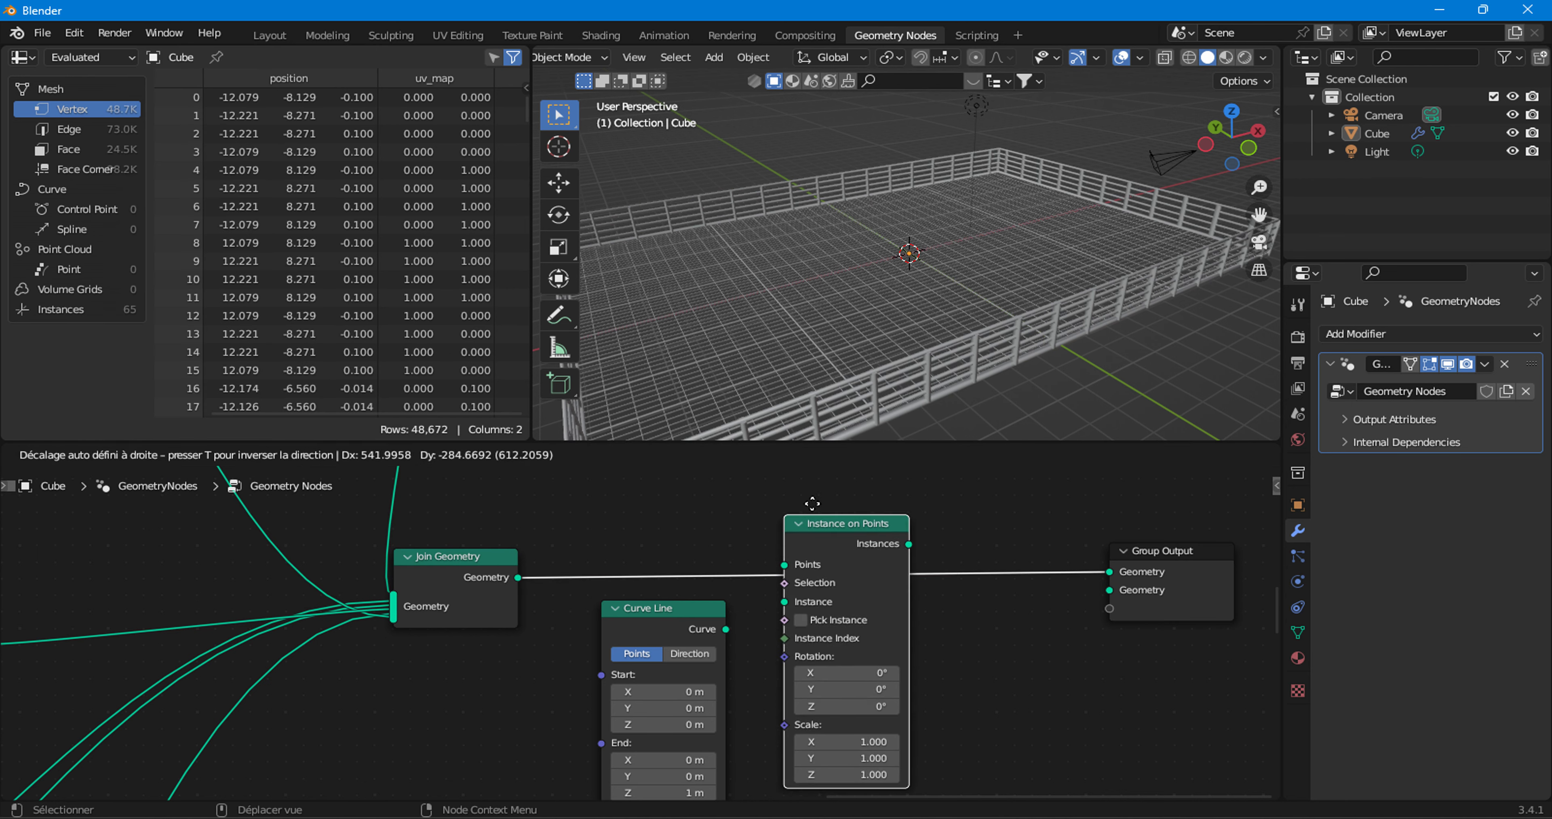
left_click(977, 552)
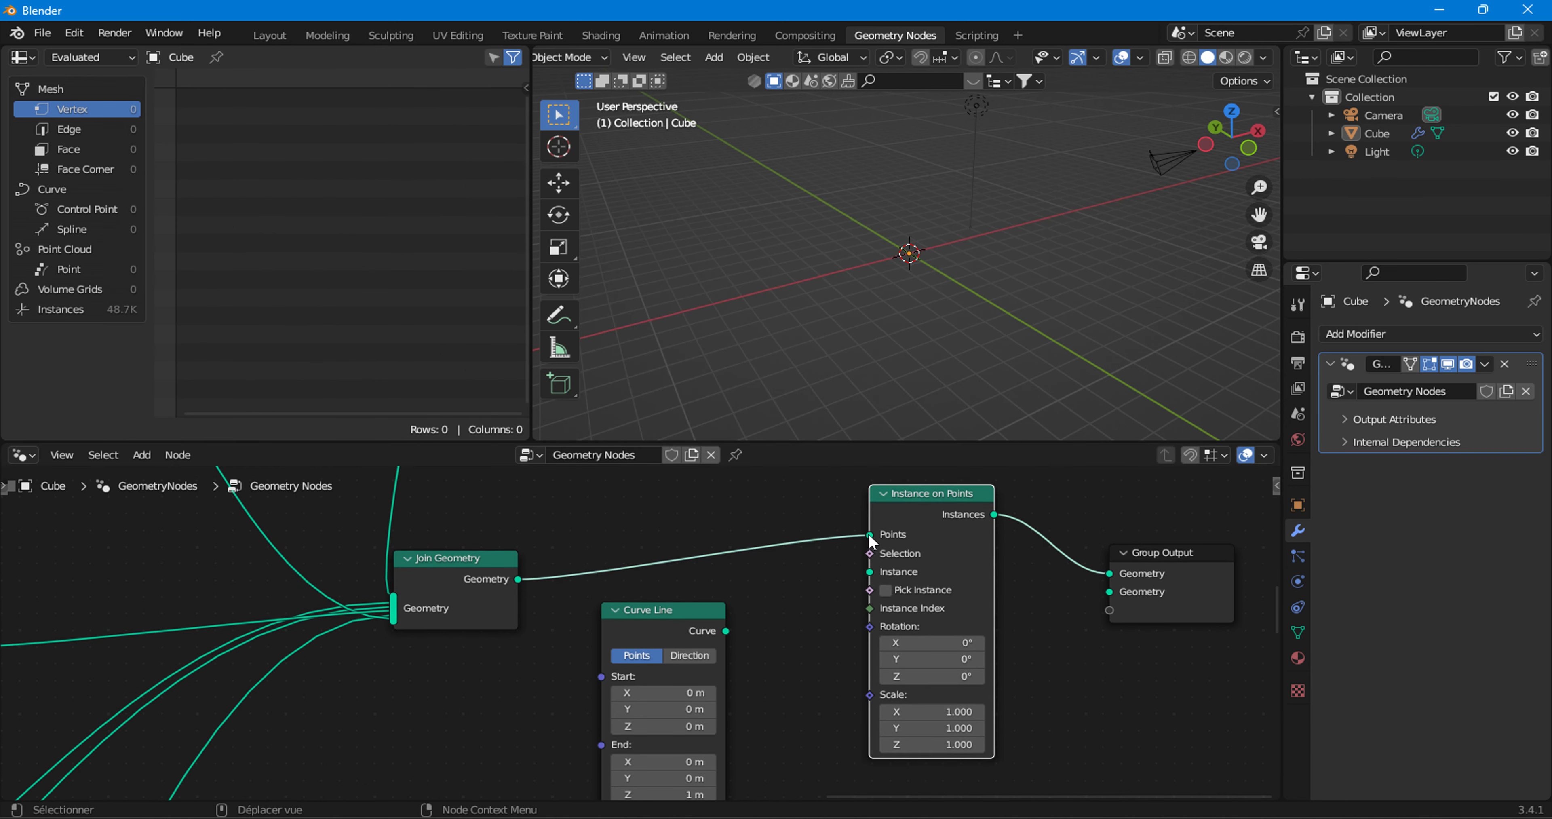
left_click_drag(869, 534, 871, 571)
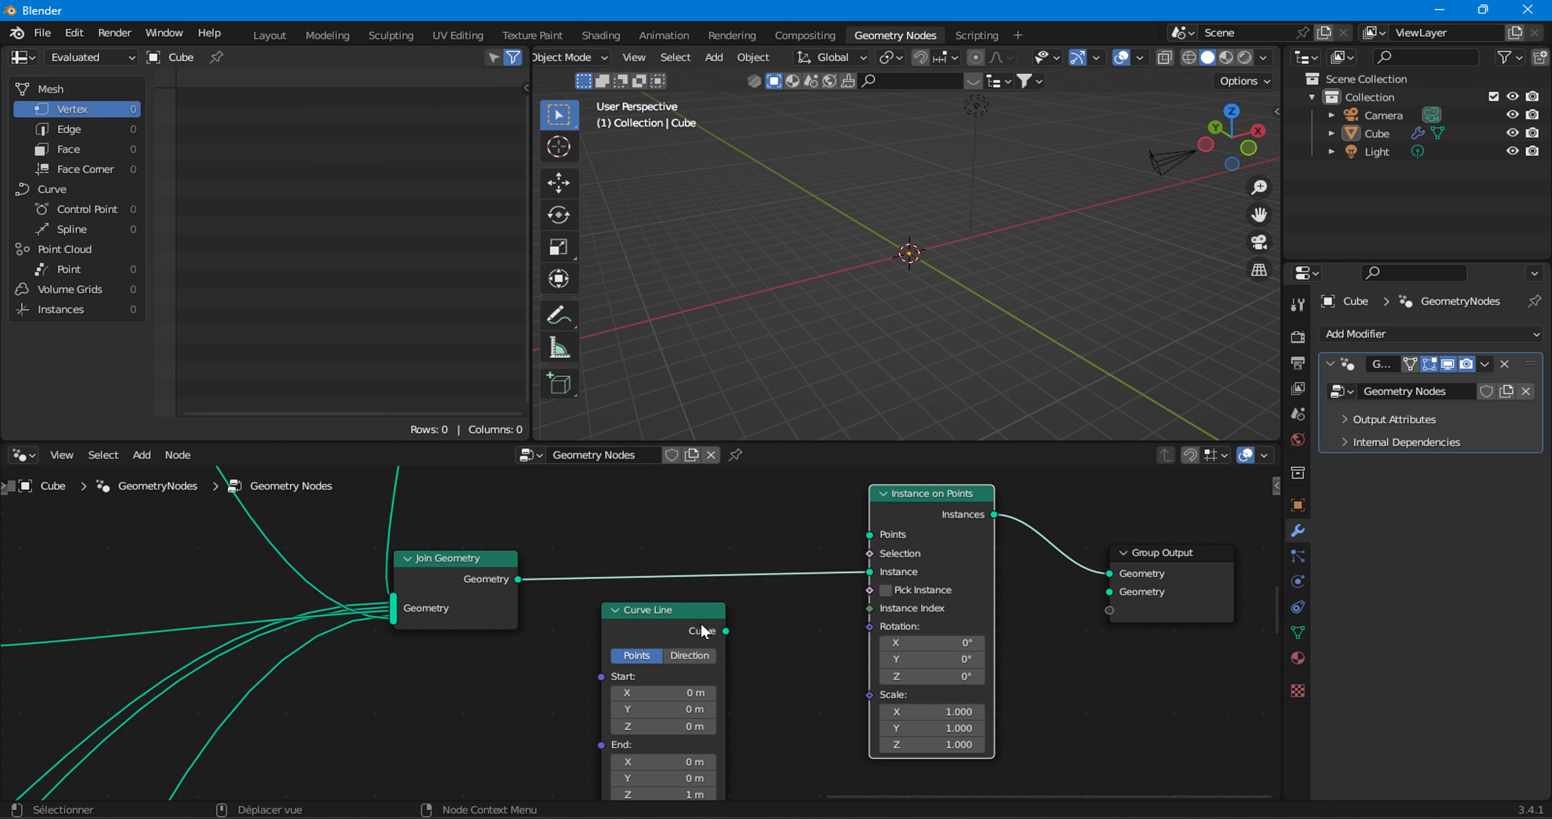
left_click_drag(725, 630, 869, 533)
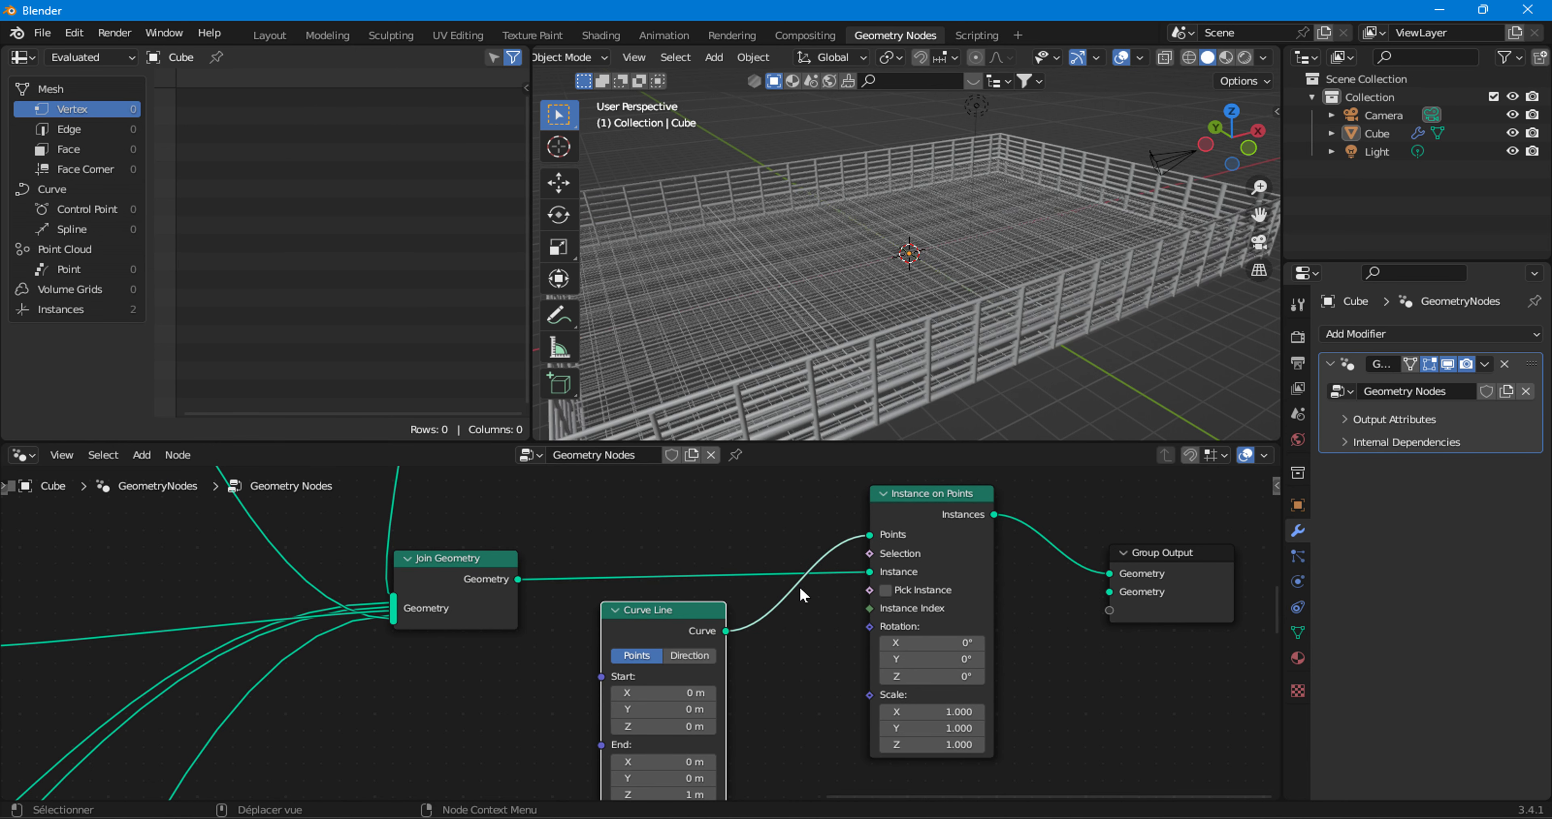
- Raise the Curve Line End Z to 5.5 m, stacking two platform levels
mouse_move(897, 304)
middle_mouse_down()
mouse_move(859, 280)
mouse_move(859, 304)
middle_mouse_up()
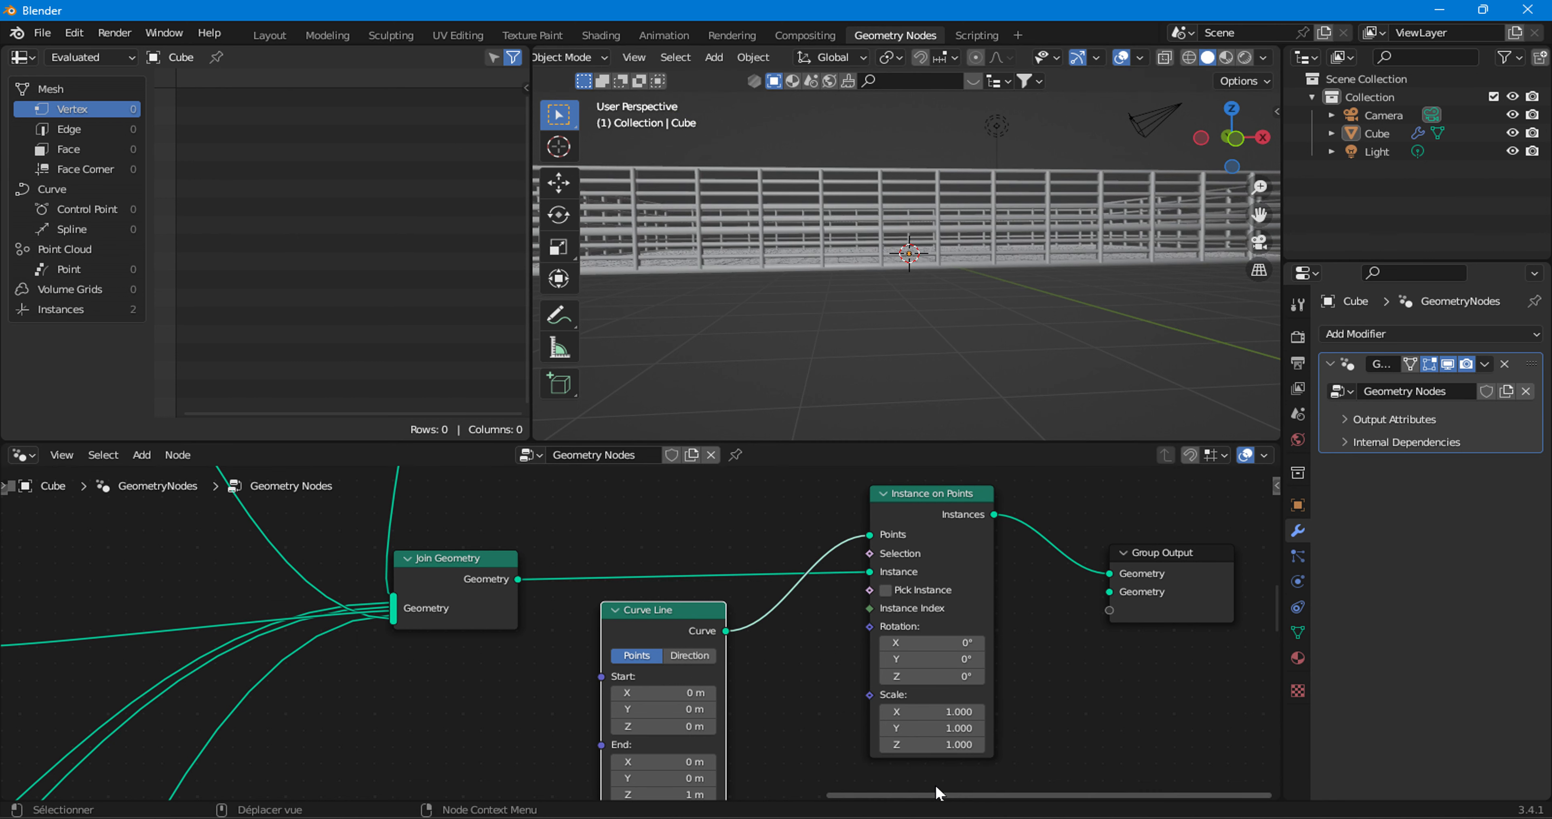
middle_click_drag(801, 745, 808, 649)
left_click_drag(668, 697, 711, 697)
scroll(784, 226, "down", 3)
middle_click_drag(784, 226, 856, 226)
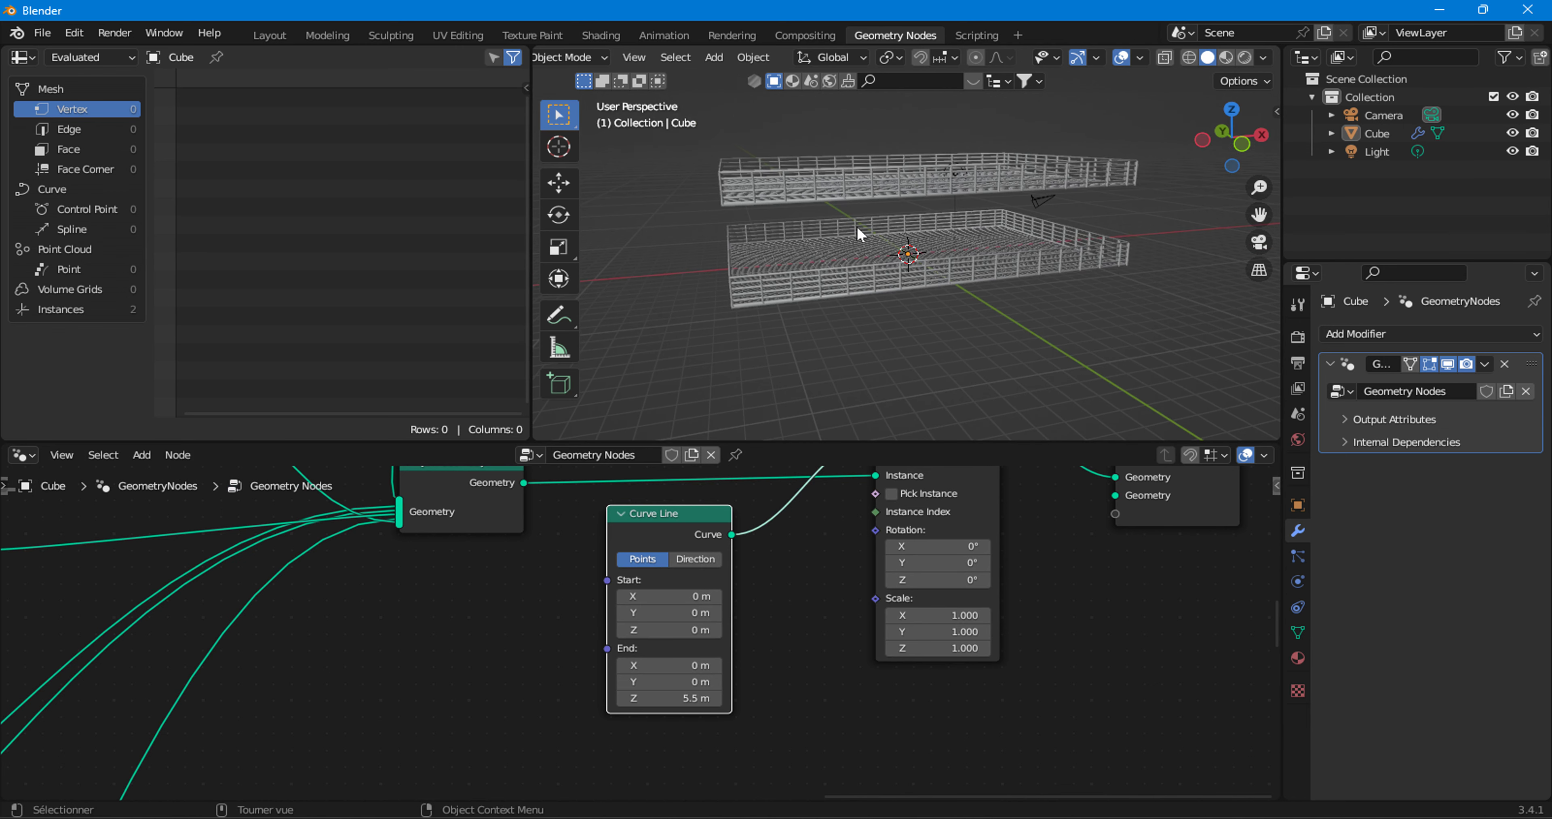
left_click_drag(659, 514, 485, 601)
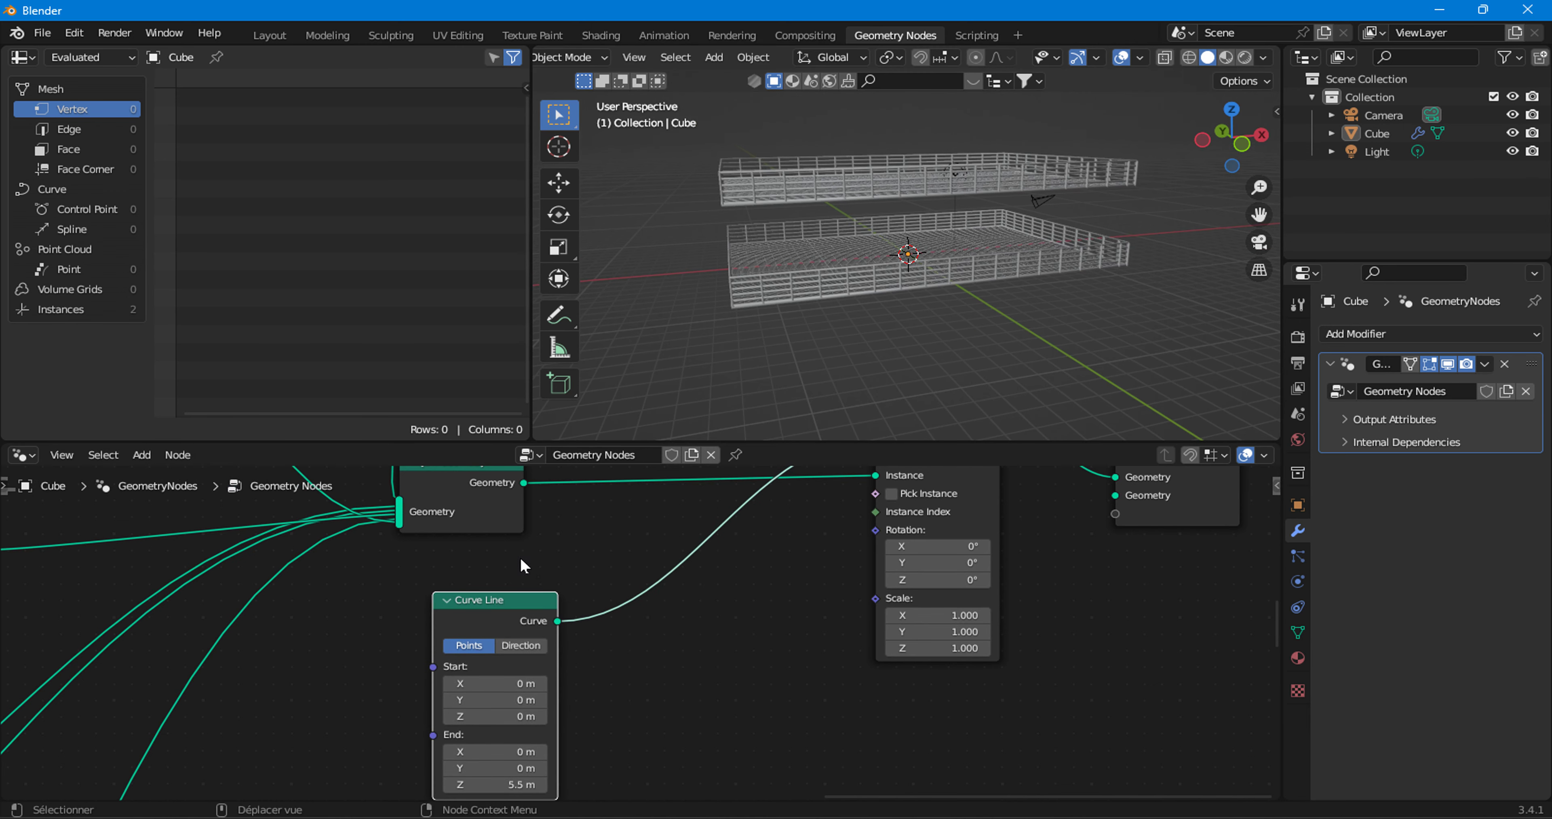
left_click(141, 454)
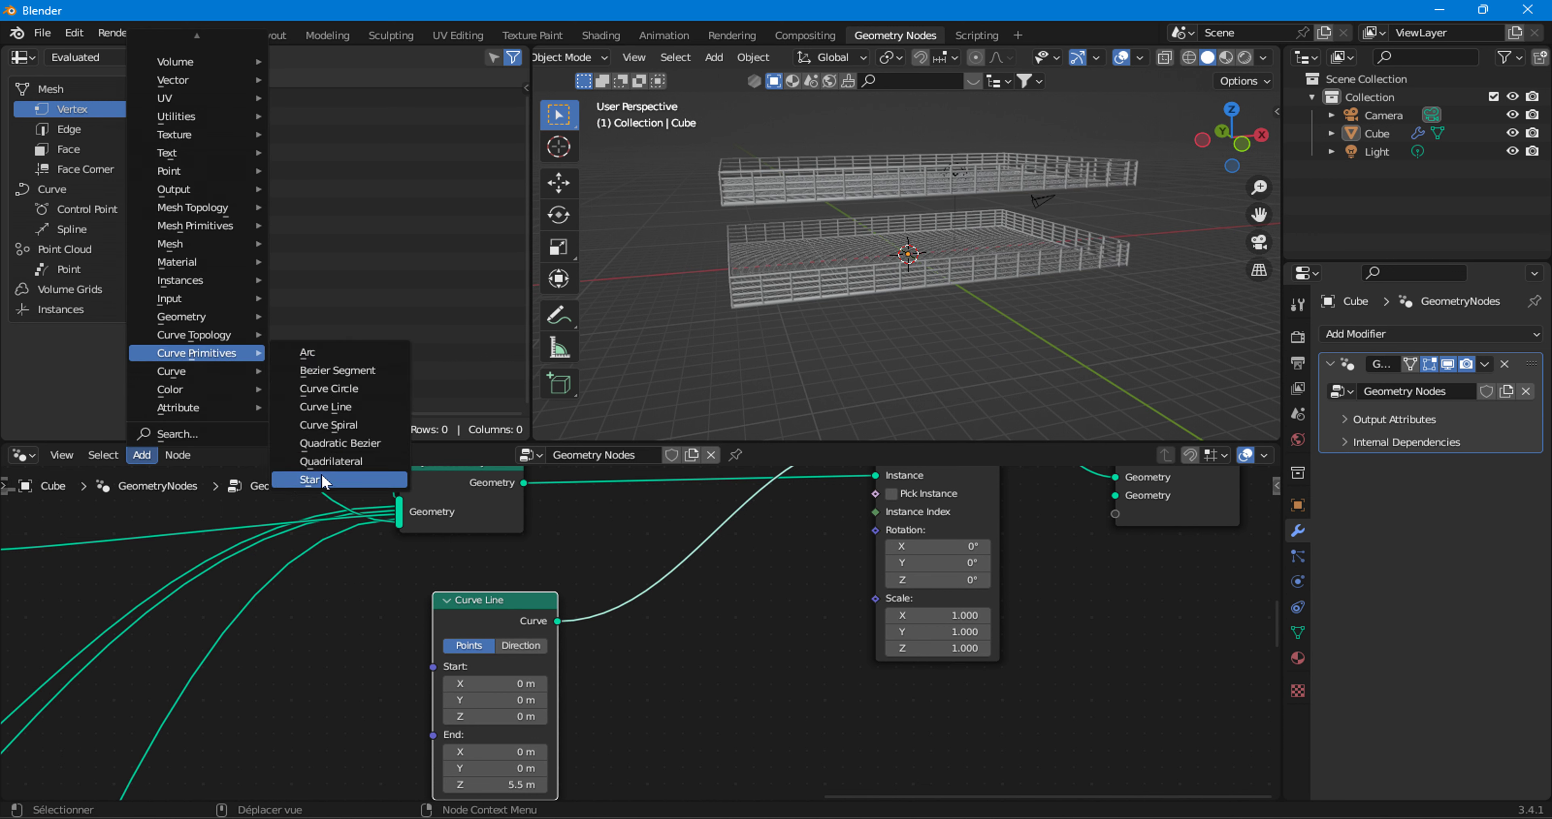
mouse_move(194, 369)
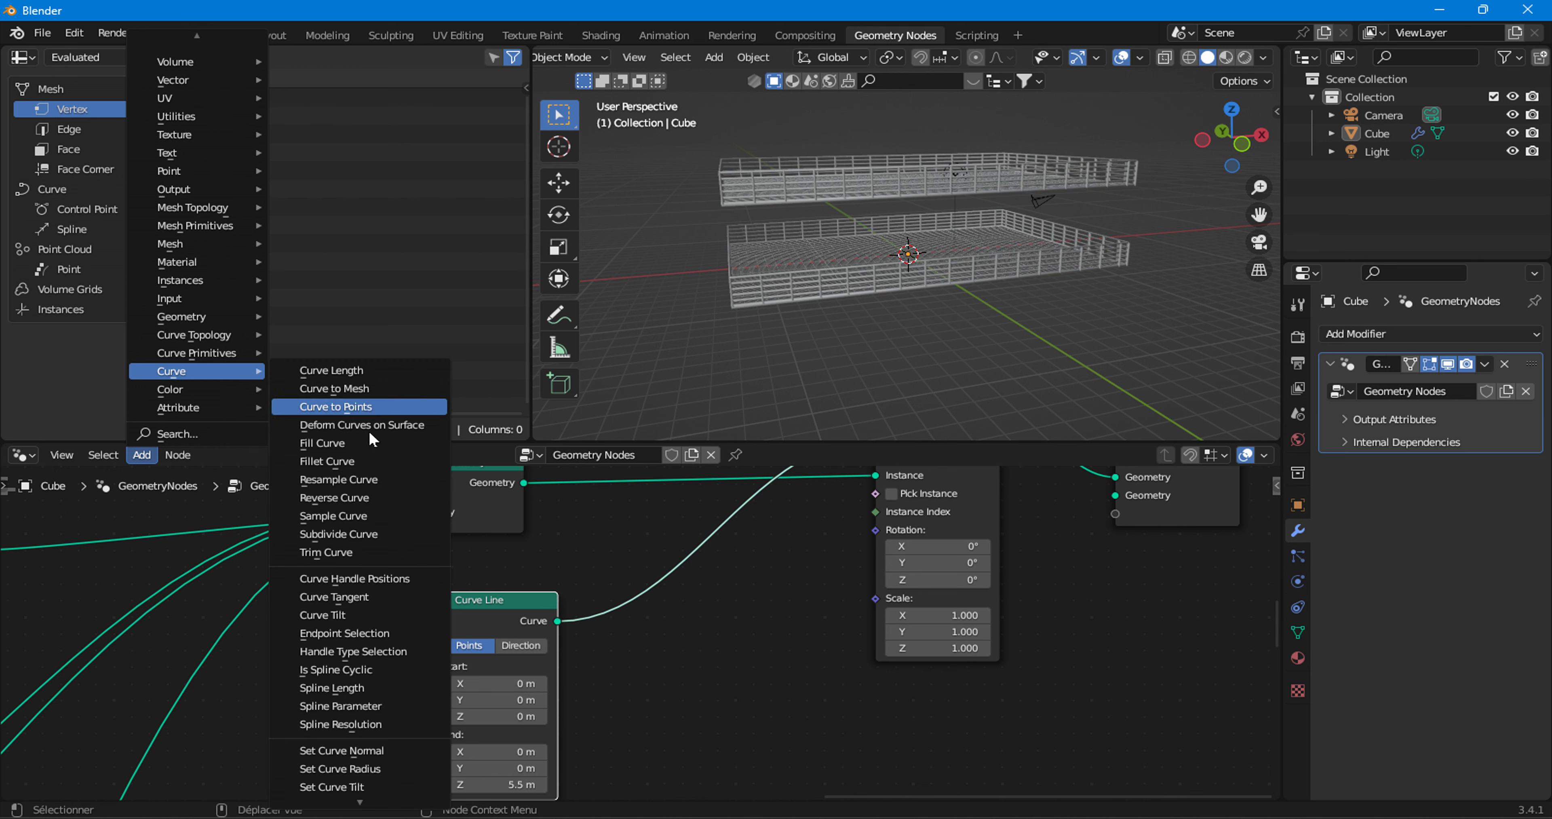
- Insert a Resample Curve after Curve Line and set its count to 3 levels
left_click(339, 480)
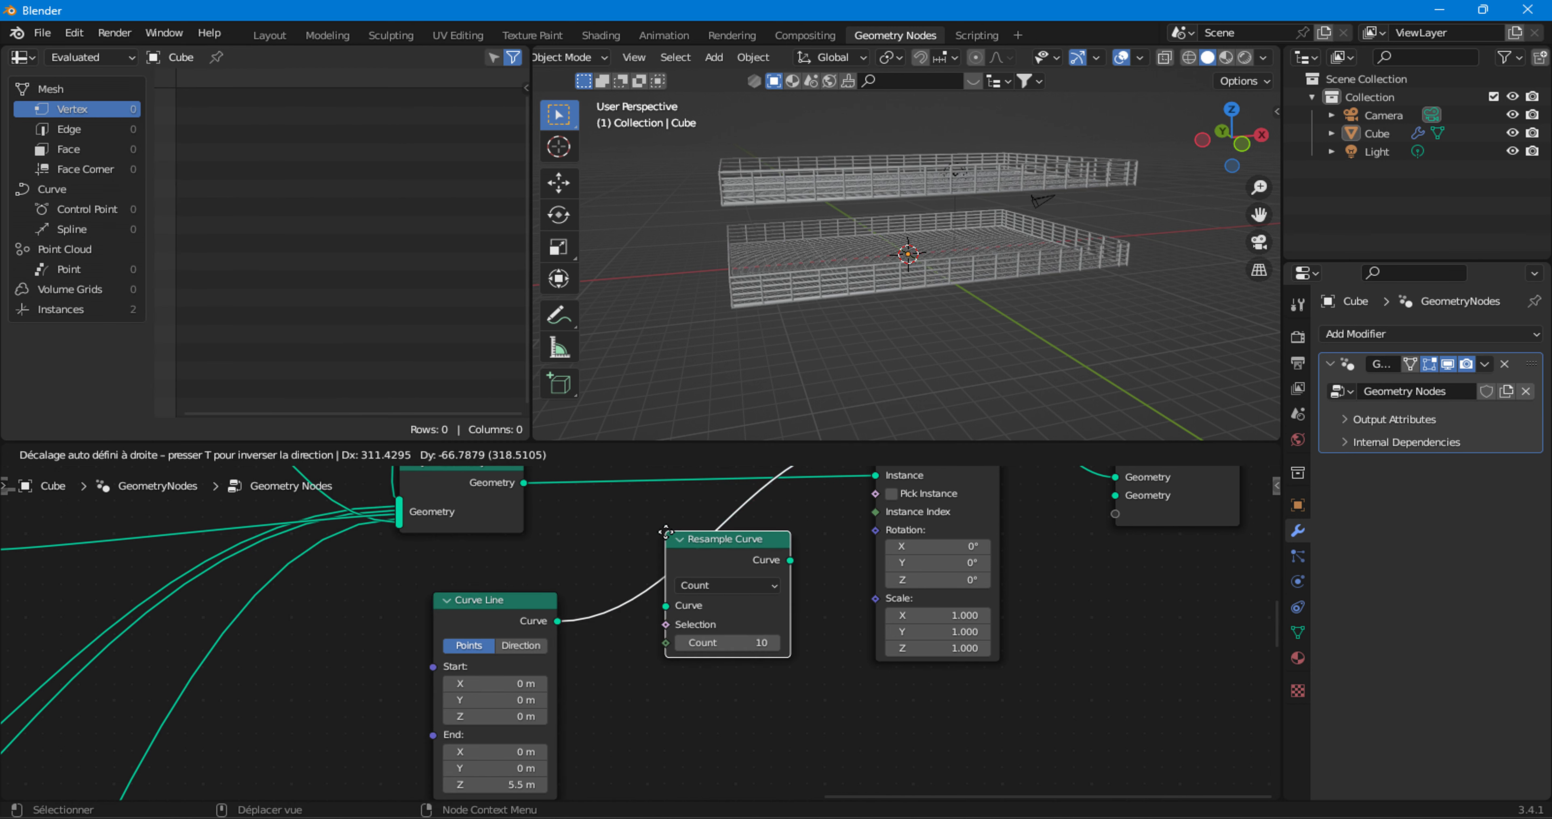
left_click(718, 611)
scroll(833, 632, "up", 2)
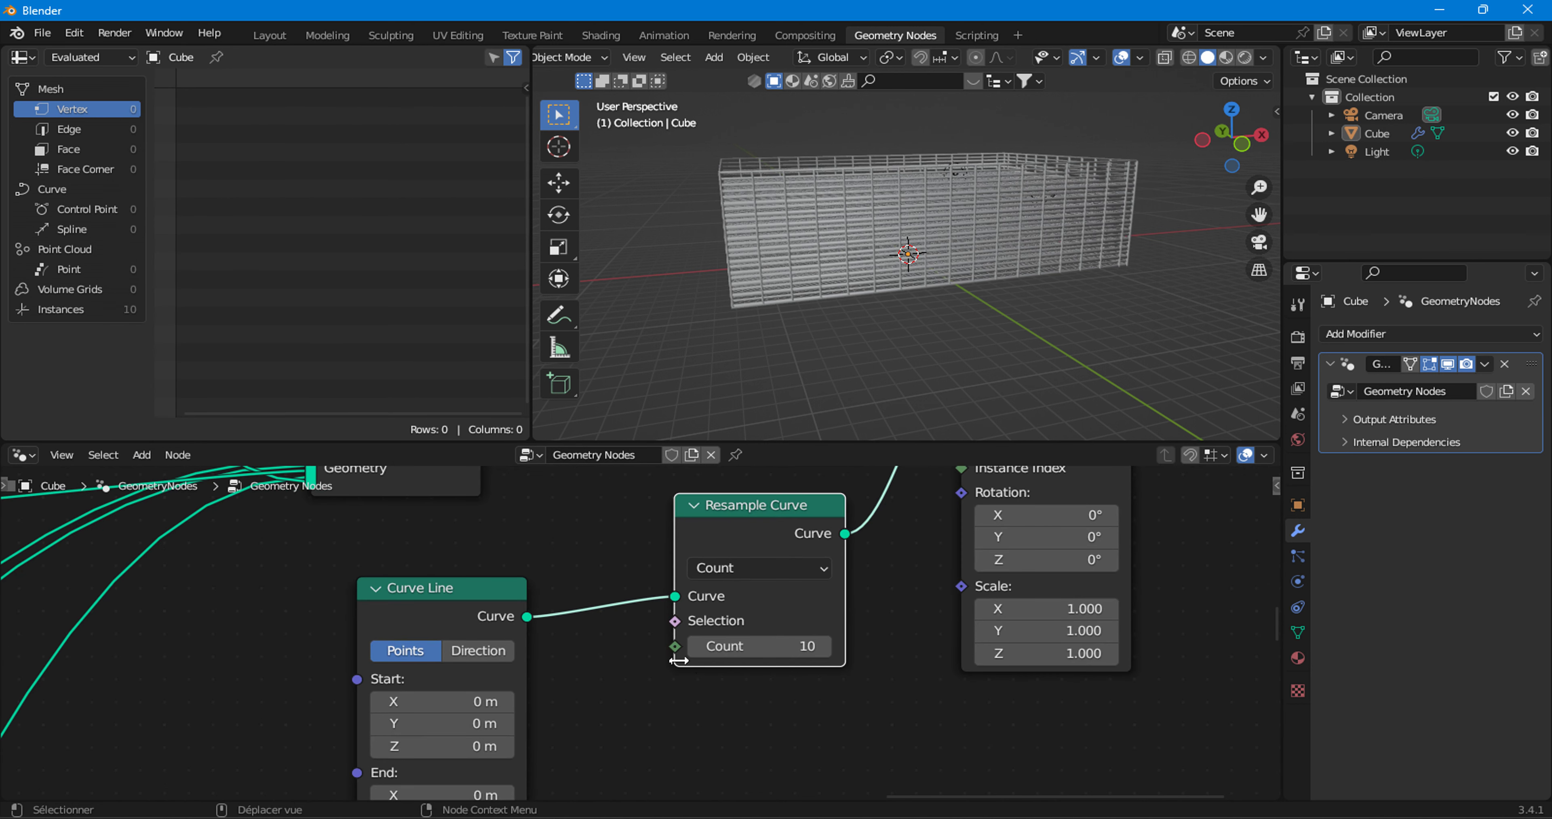
left_click(696, 645)
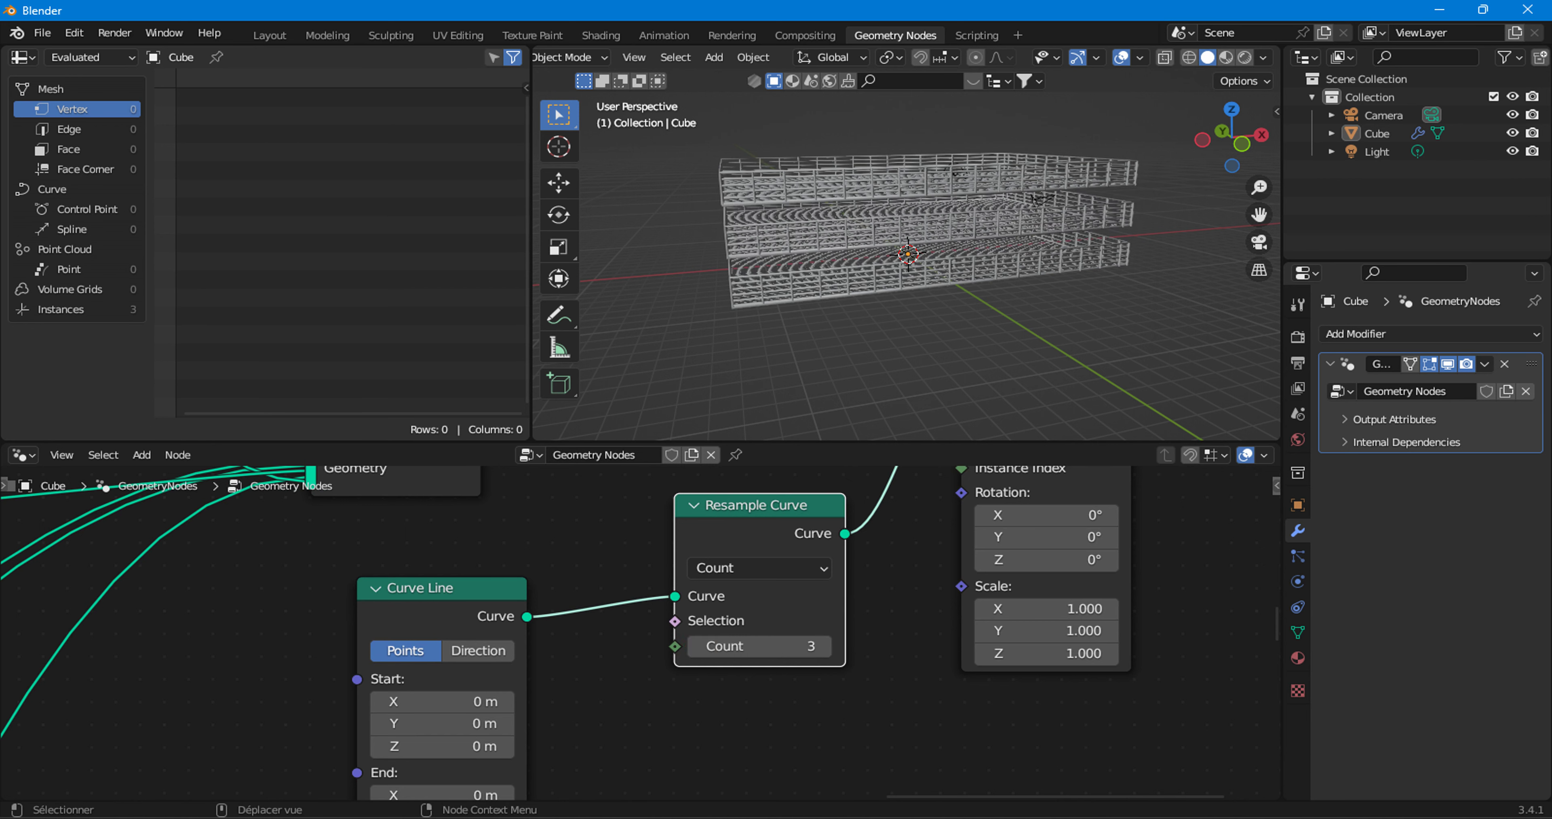
left_click(696, 645)
left_click(820, 646)
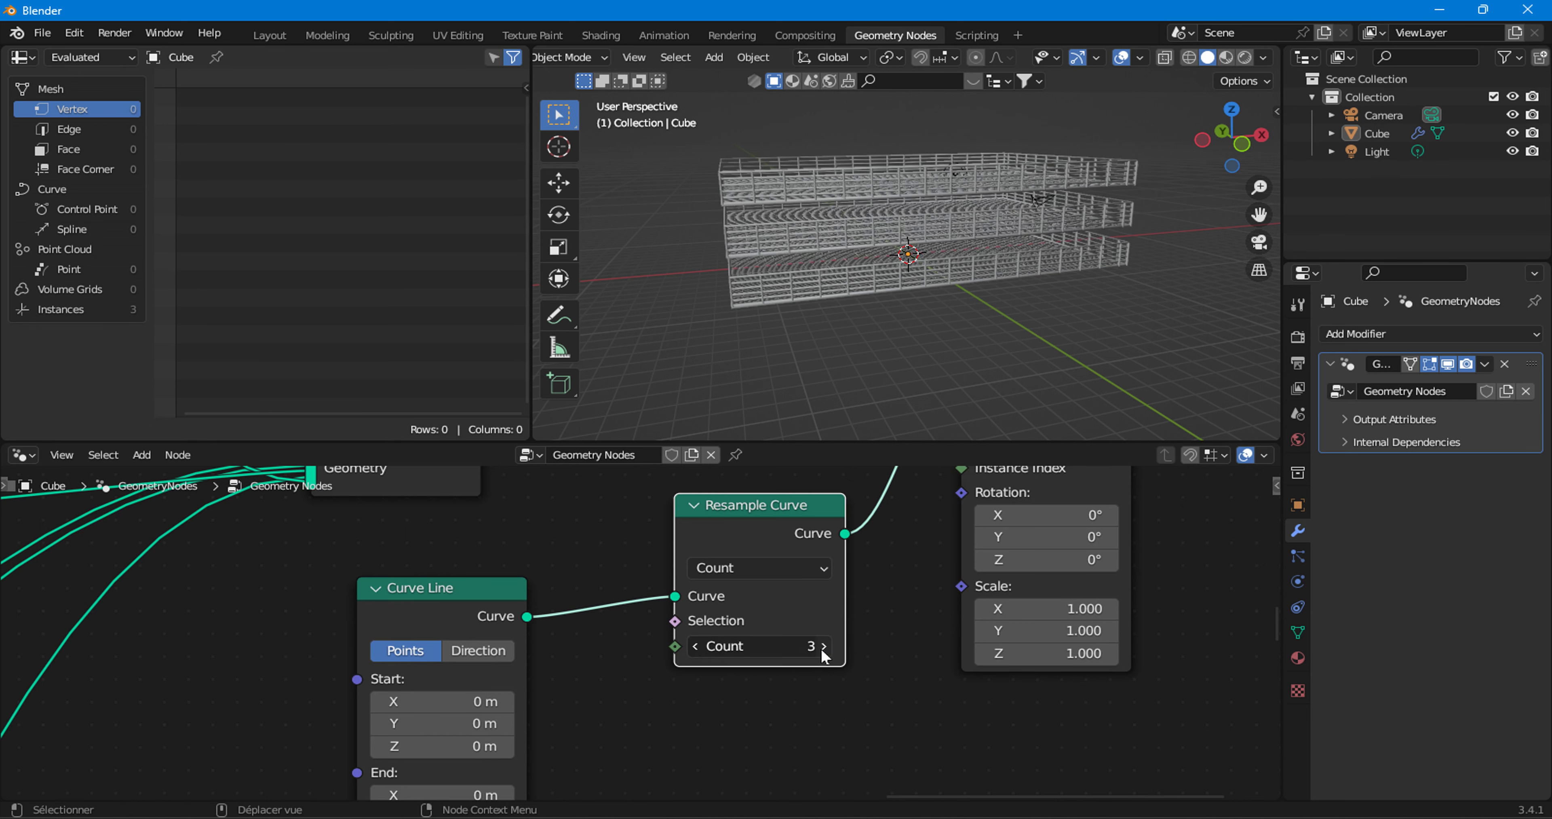
left_click(820, 646)
left_click(695, 646)
left_click(696, 646)
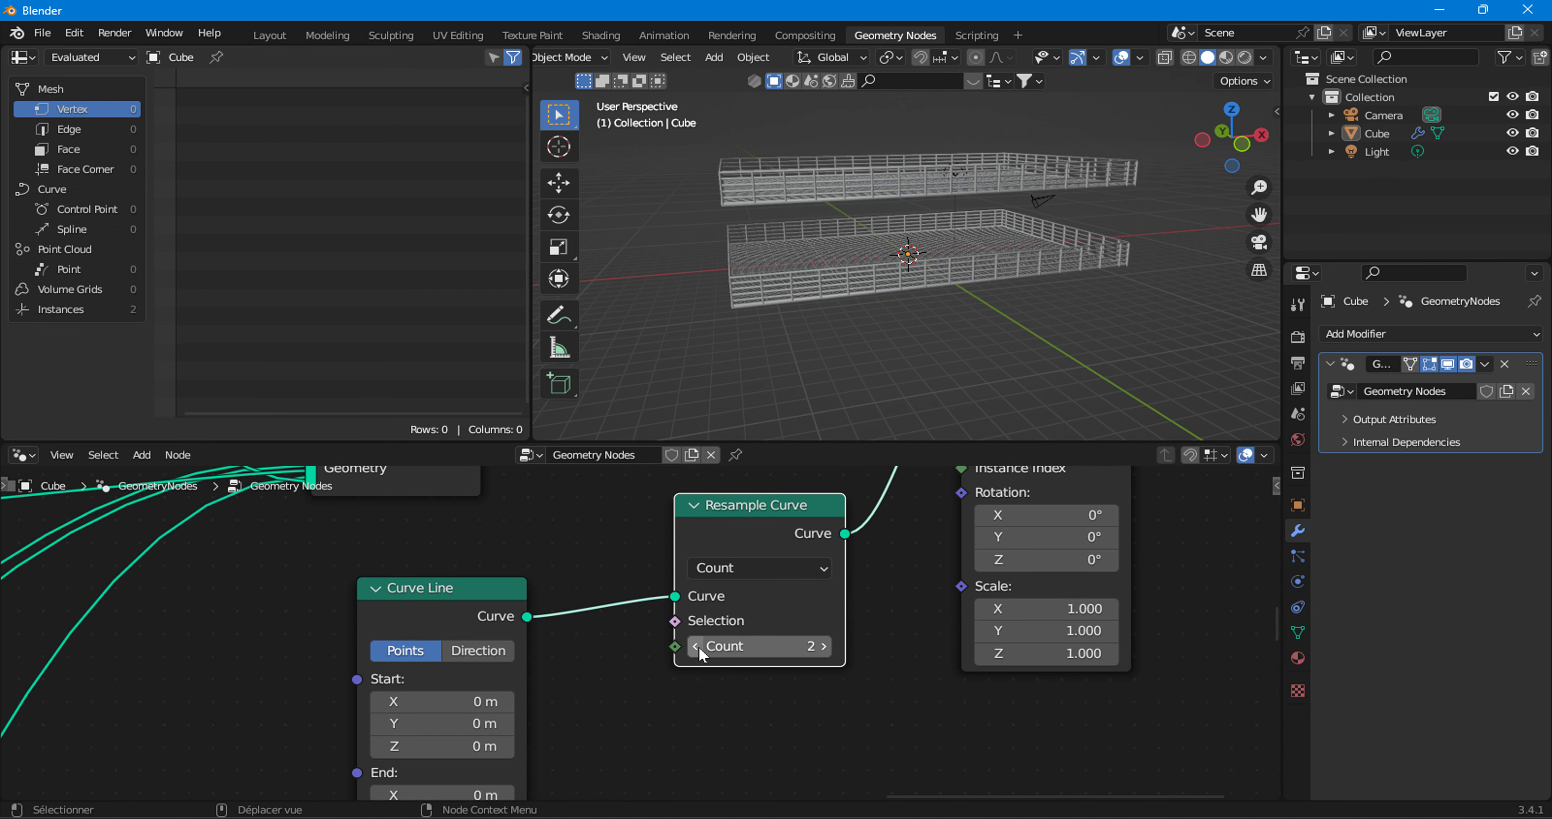
left_click(825, 645)
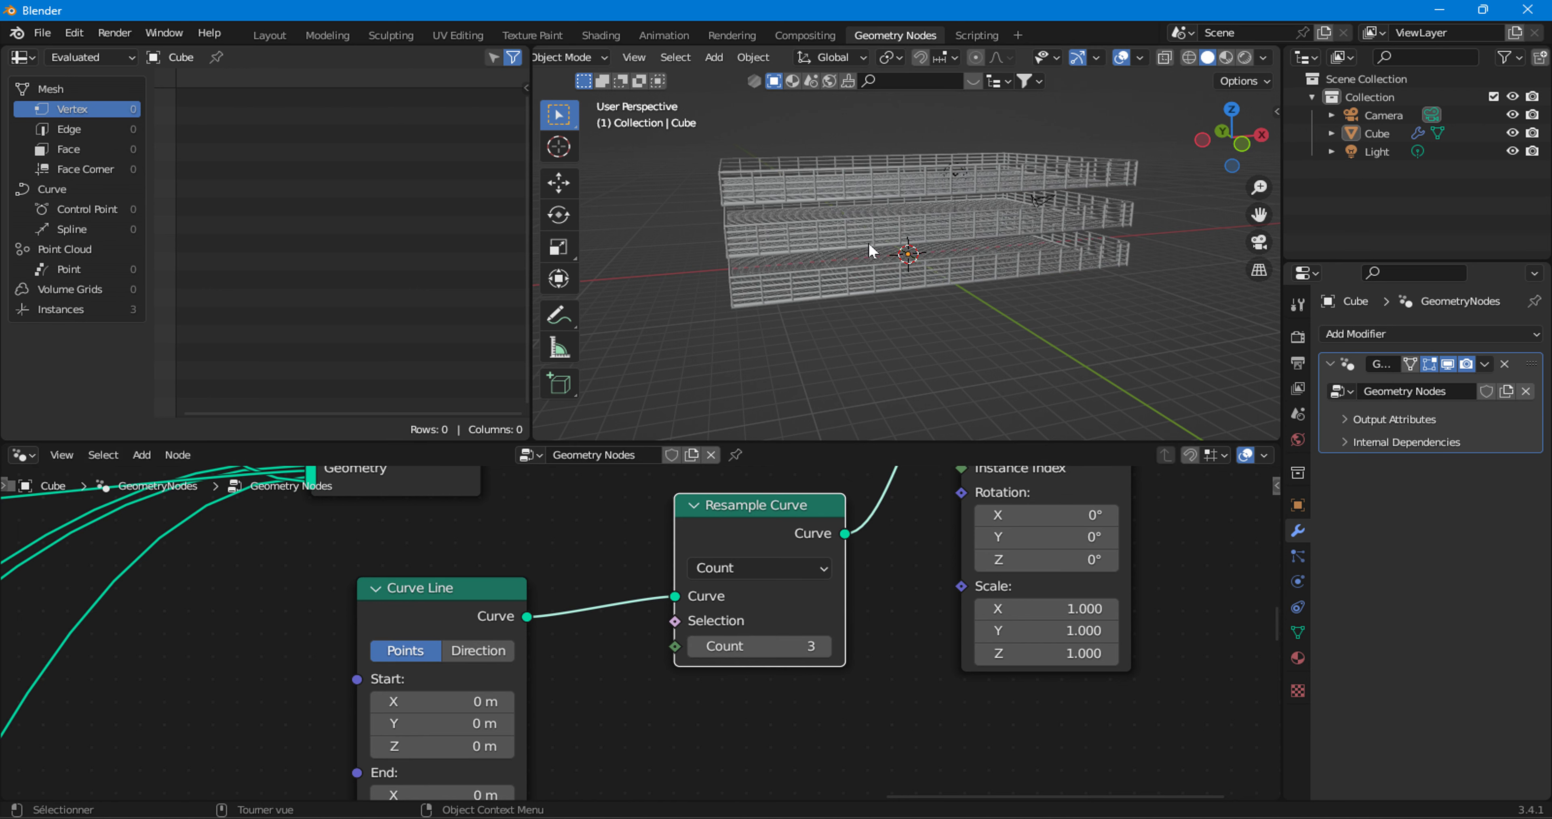
middle_click_drag(868, 241, 918, 254)
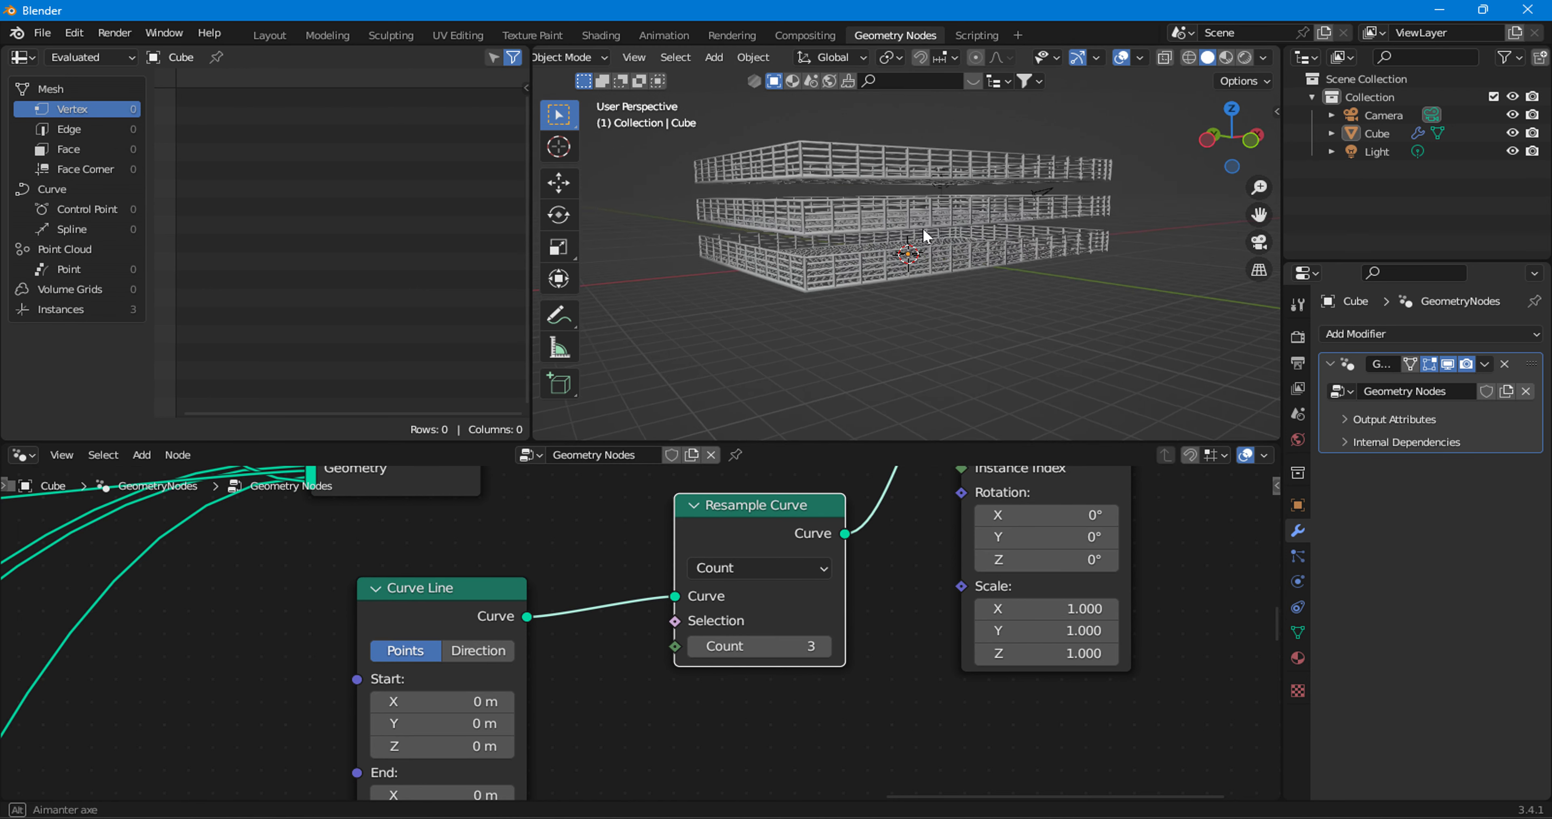
- Resample by Length at 2.7 m and raise End Z to 10.1 m for four levels
left_click(765, 568)
left_click(768, 643)
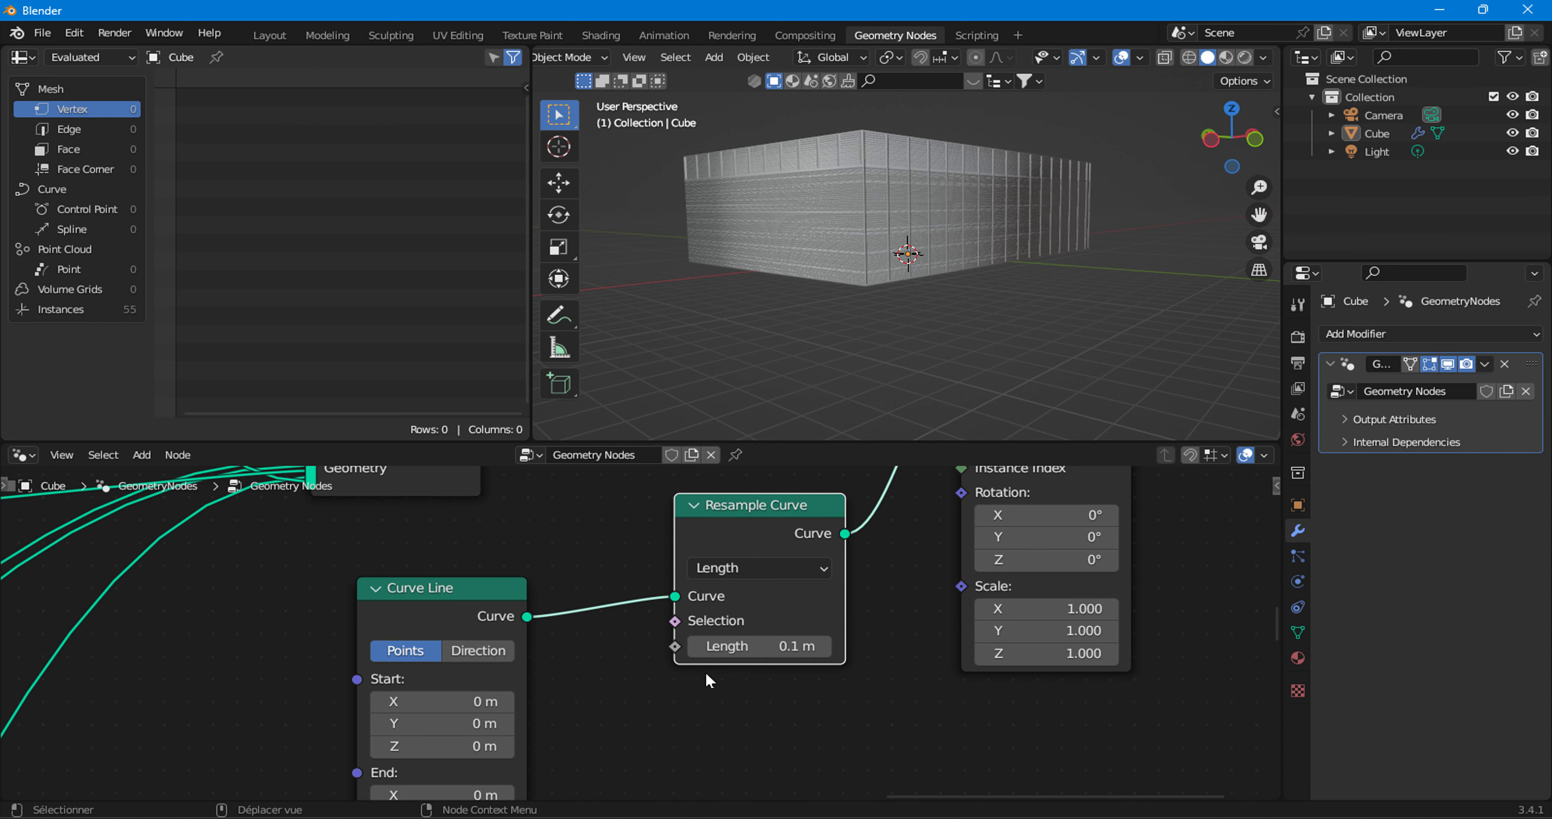
mouse_move(789, 646)
left_mouse_down()
mouse_move(892, 646)
mouse_move(783, 645)
left_mouse_up()
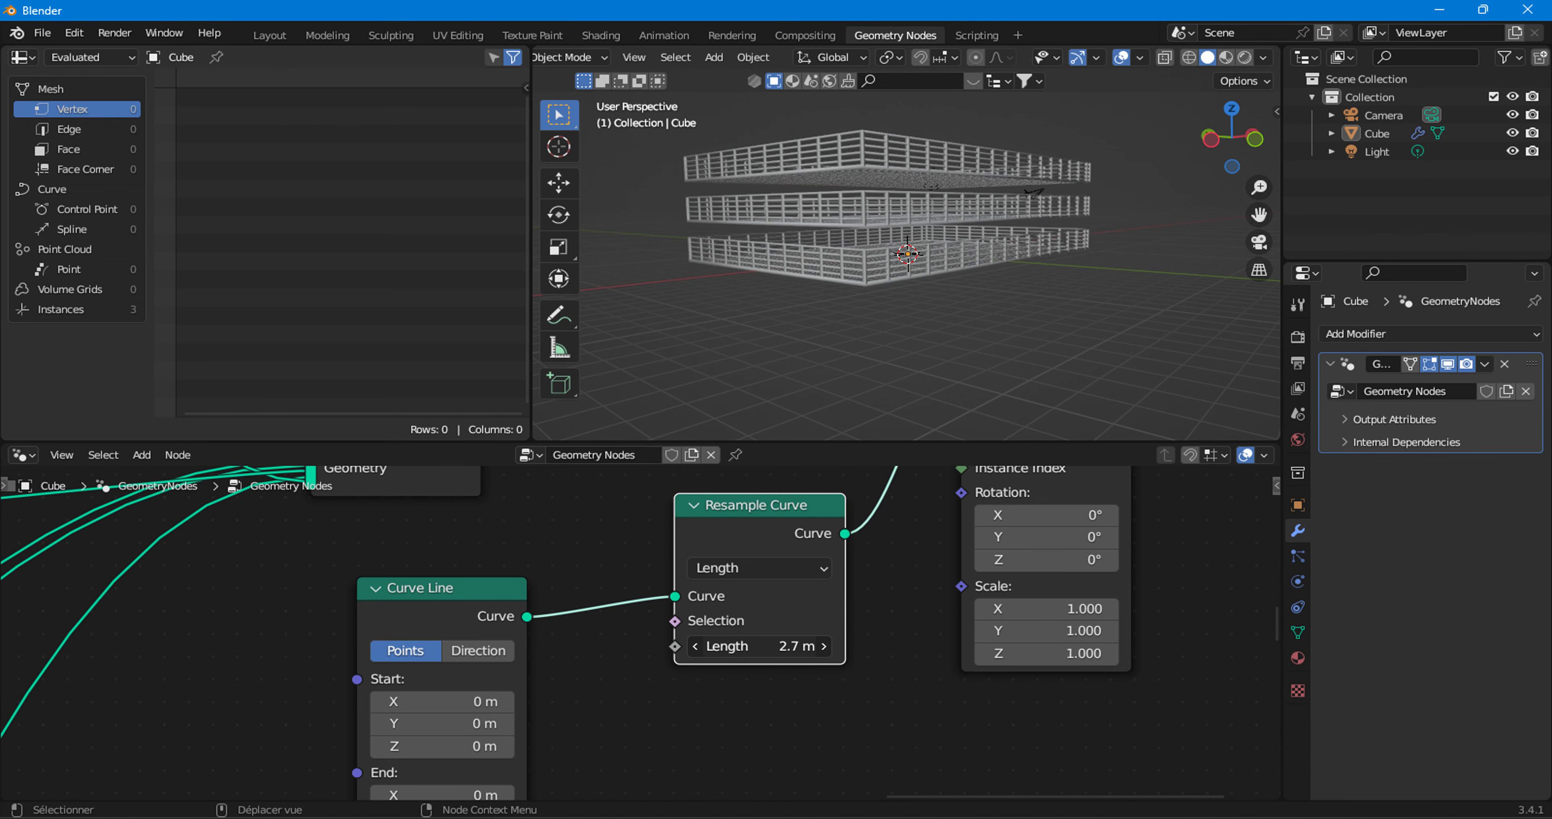
middle_click_drag(551, 734, 572, 552)
left_click_drag(463, 657, 512, 658)
scroll(263, 626, "down", 3)
scroll(357, 619, "down", 3)
- Zoom out over the node tree, then return to the Layout workspace with four stacked platforms
scroll(374, 637, "down", 1)
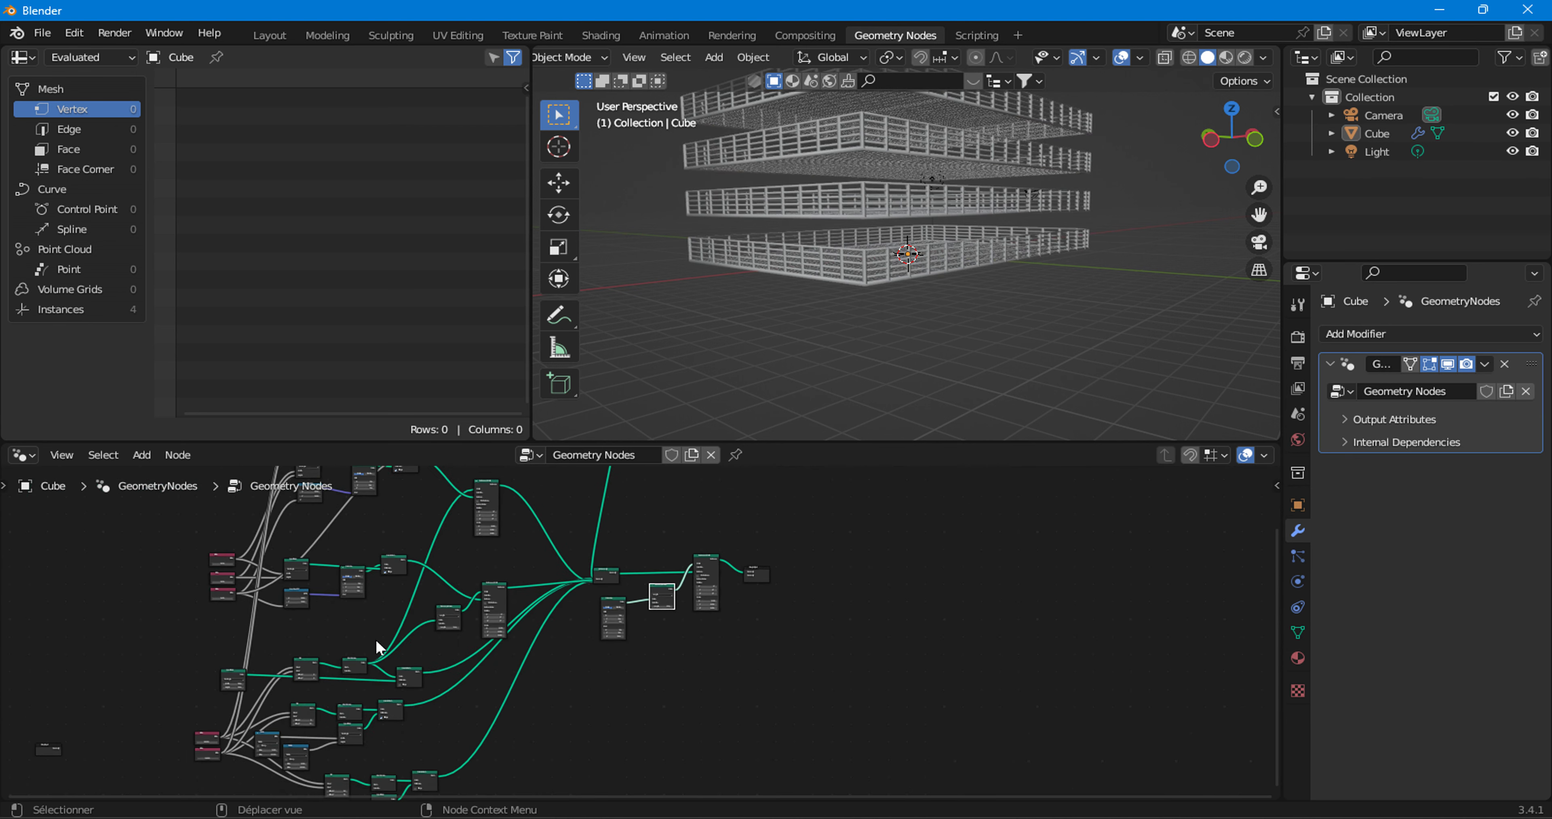
mouse_move(375, 637)
middle_mouse_down()
mouse_move(723, 643)
mouse_move(376, 546)
middle_mouse_up()
scroll(723, 642, "up", 3)
scroll(789, 672, "up", 2)
scroll(652, 615, "up", 3)
scroll(500, 592, "up", 2)
left_click(269, 35)
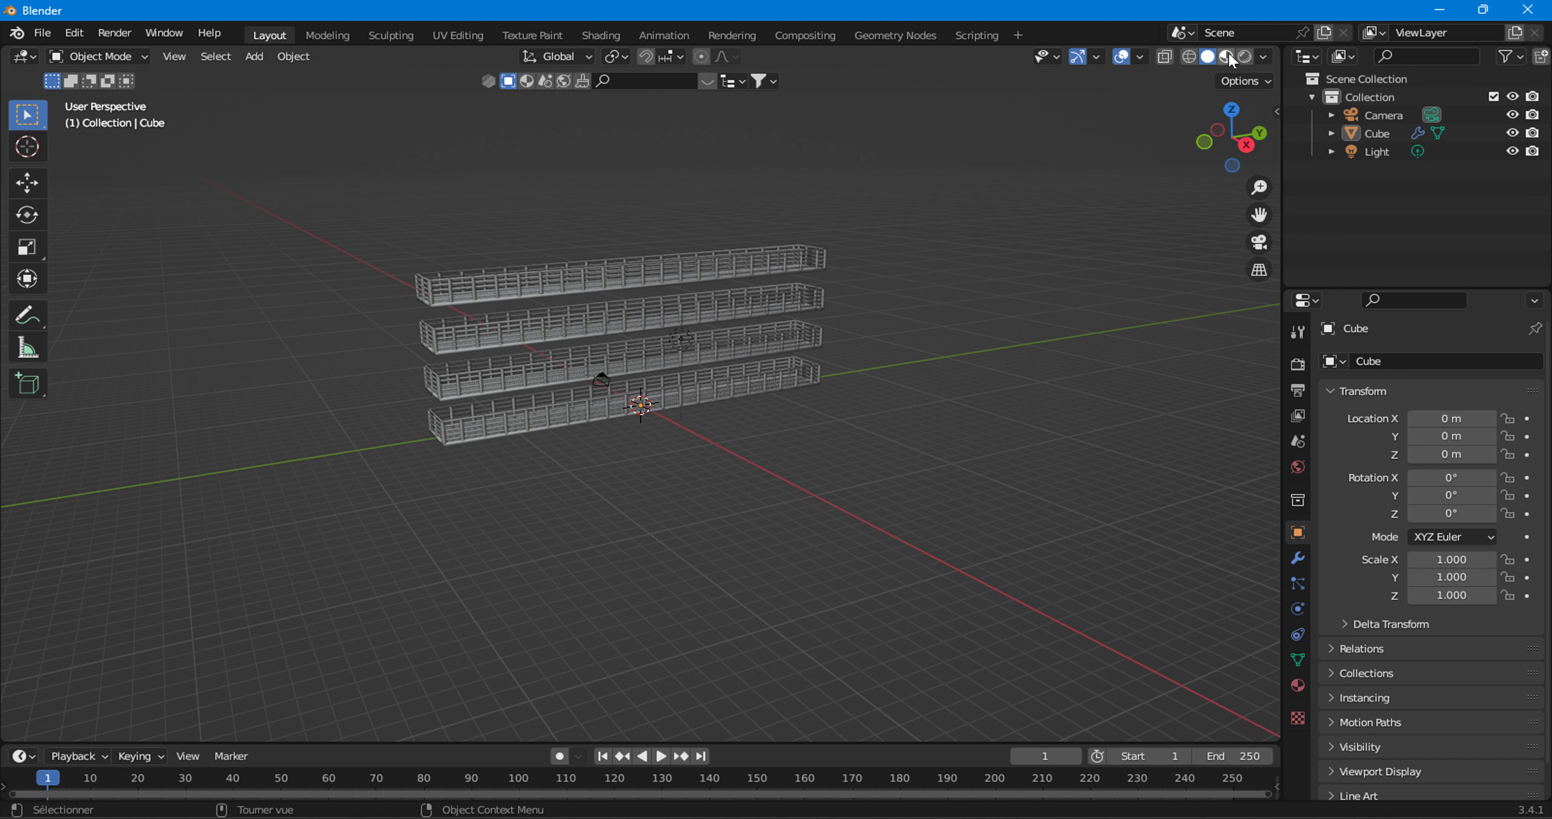
- Set the material's Metallic value to 1.000, then return to the Geometry Nodes workspace
left_click(1297, 684)
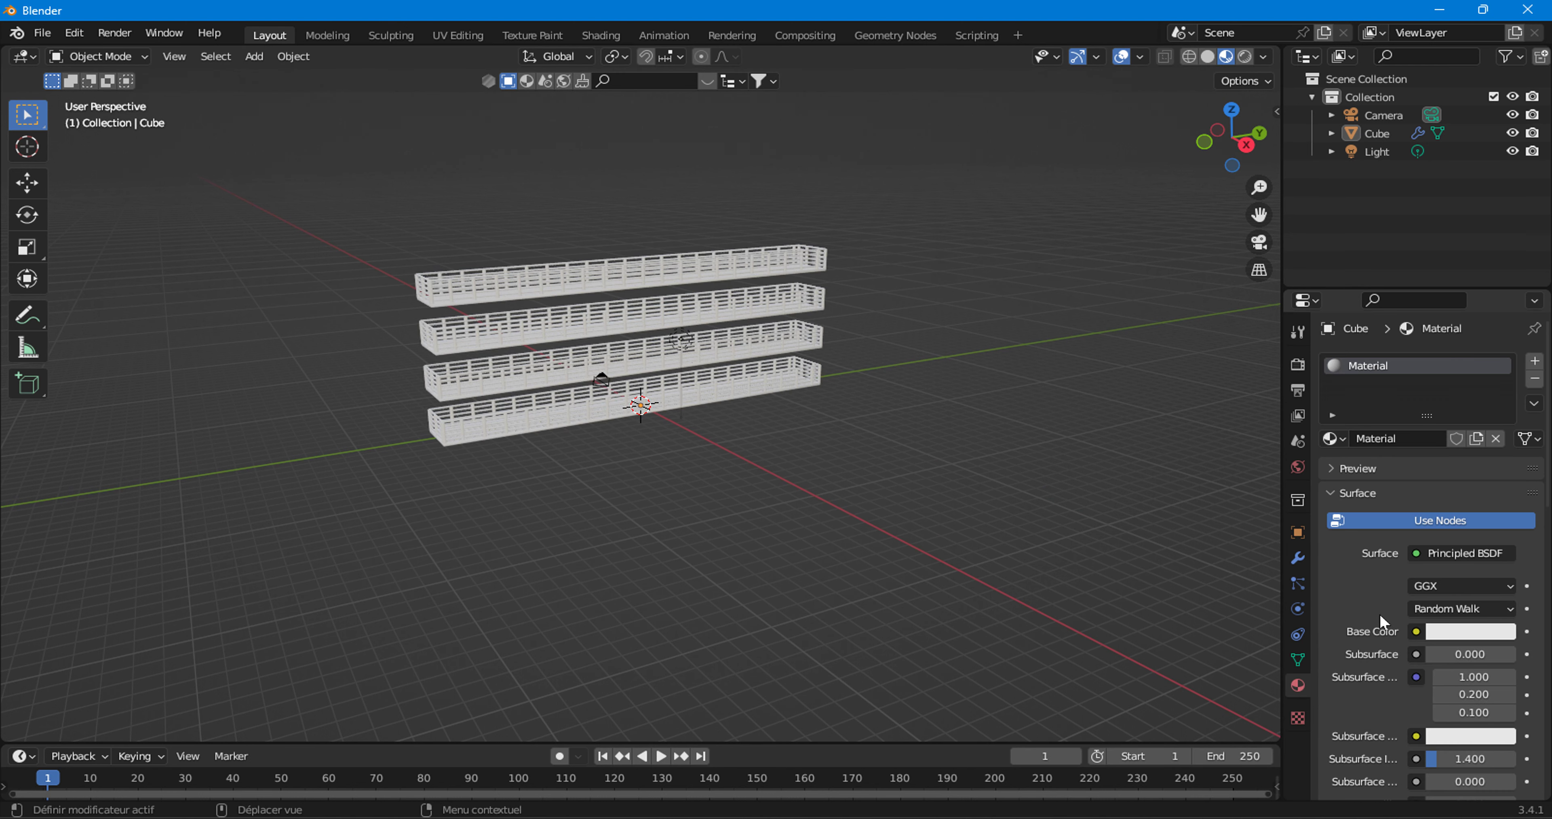
scroll(1403, 530, "down", 5)
scroll(1408, 516, "down", 3)
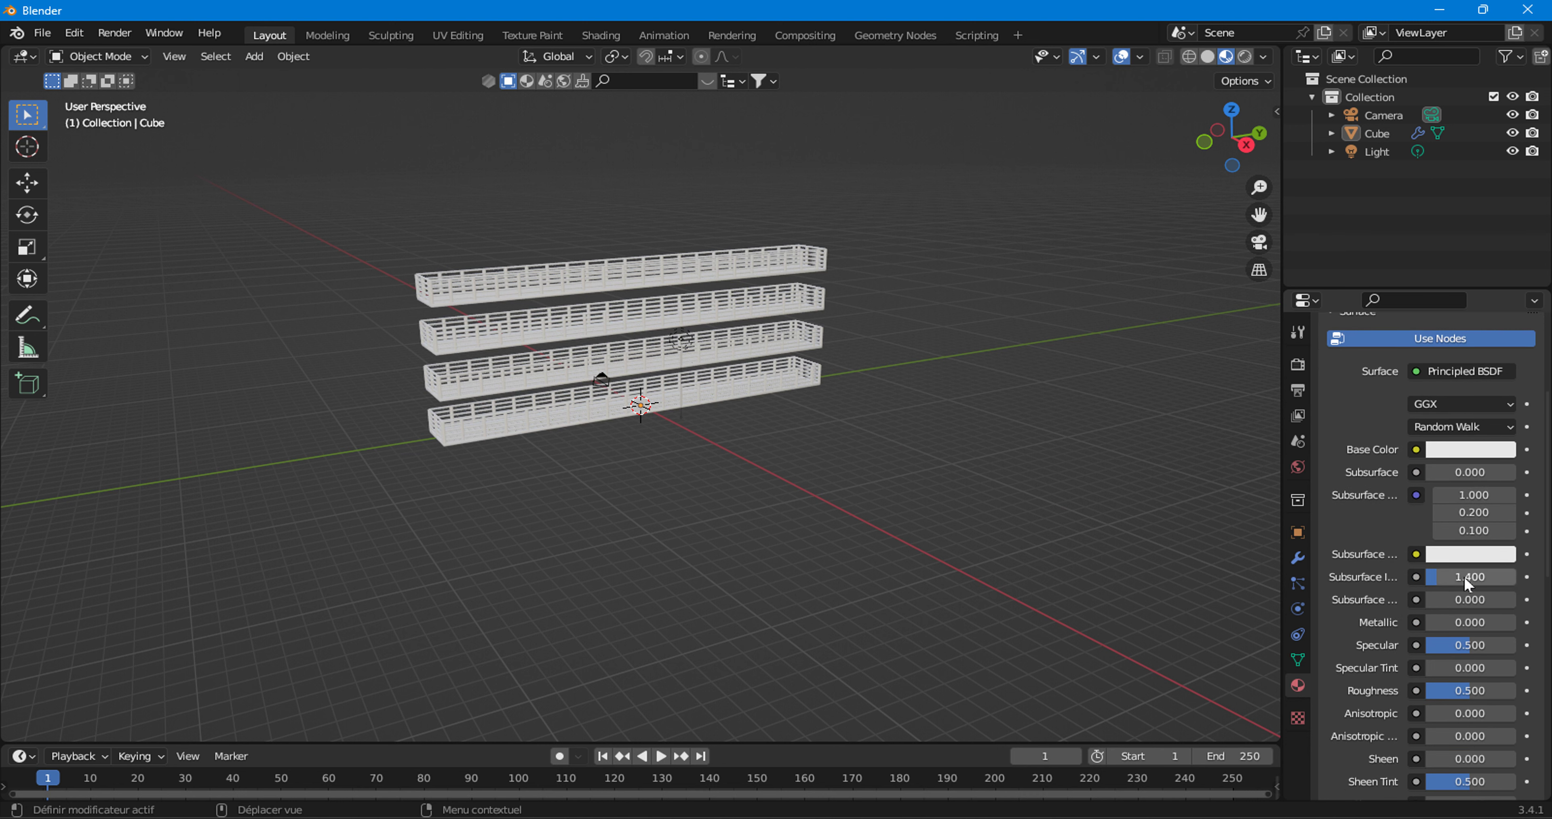
left_click(1439, 623)
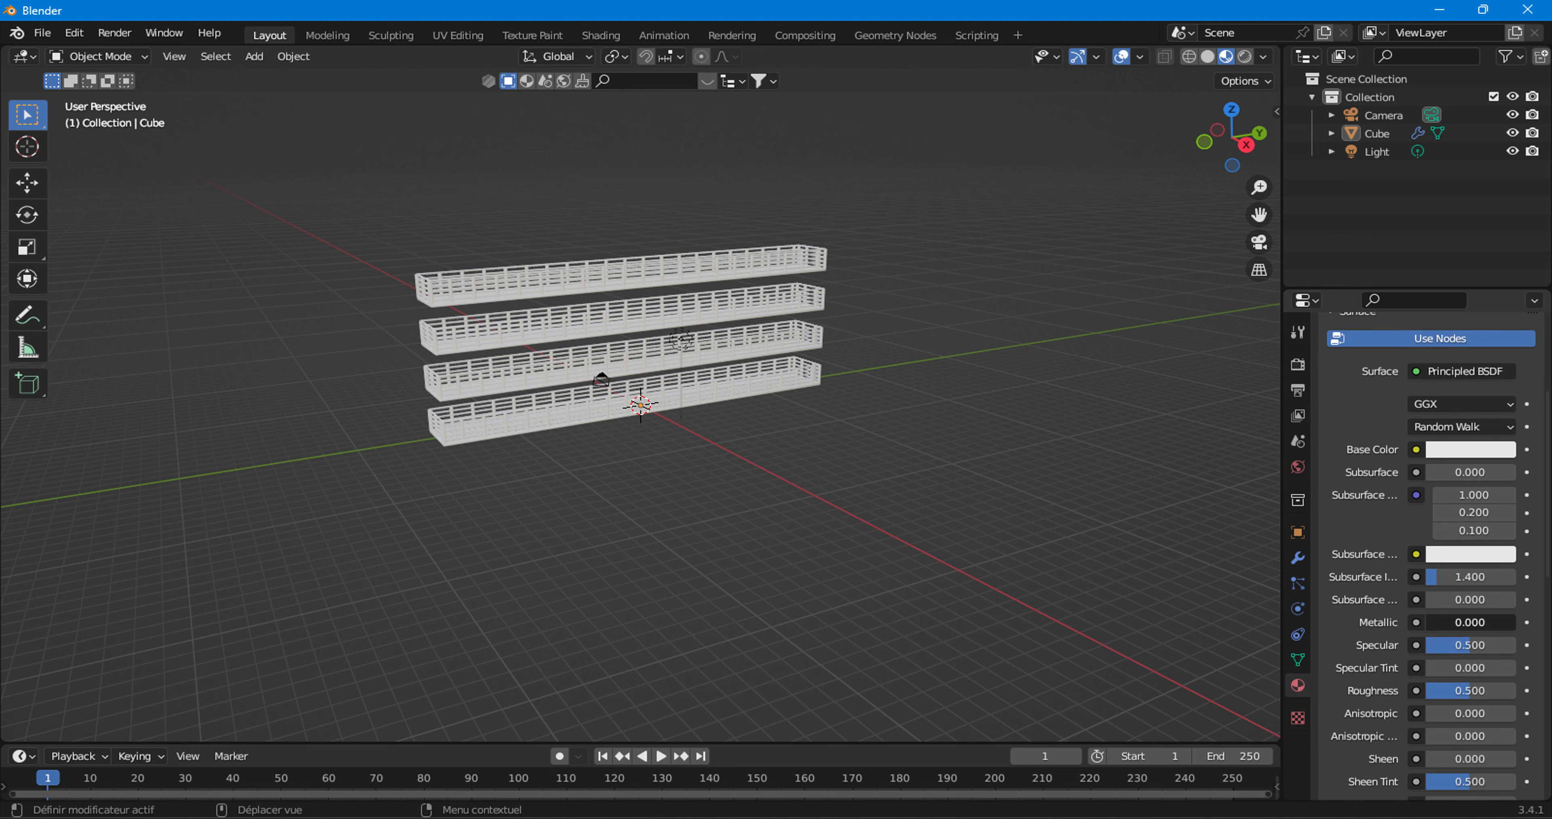
left_click_drag(1439, 623, 1515, 624)
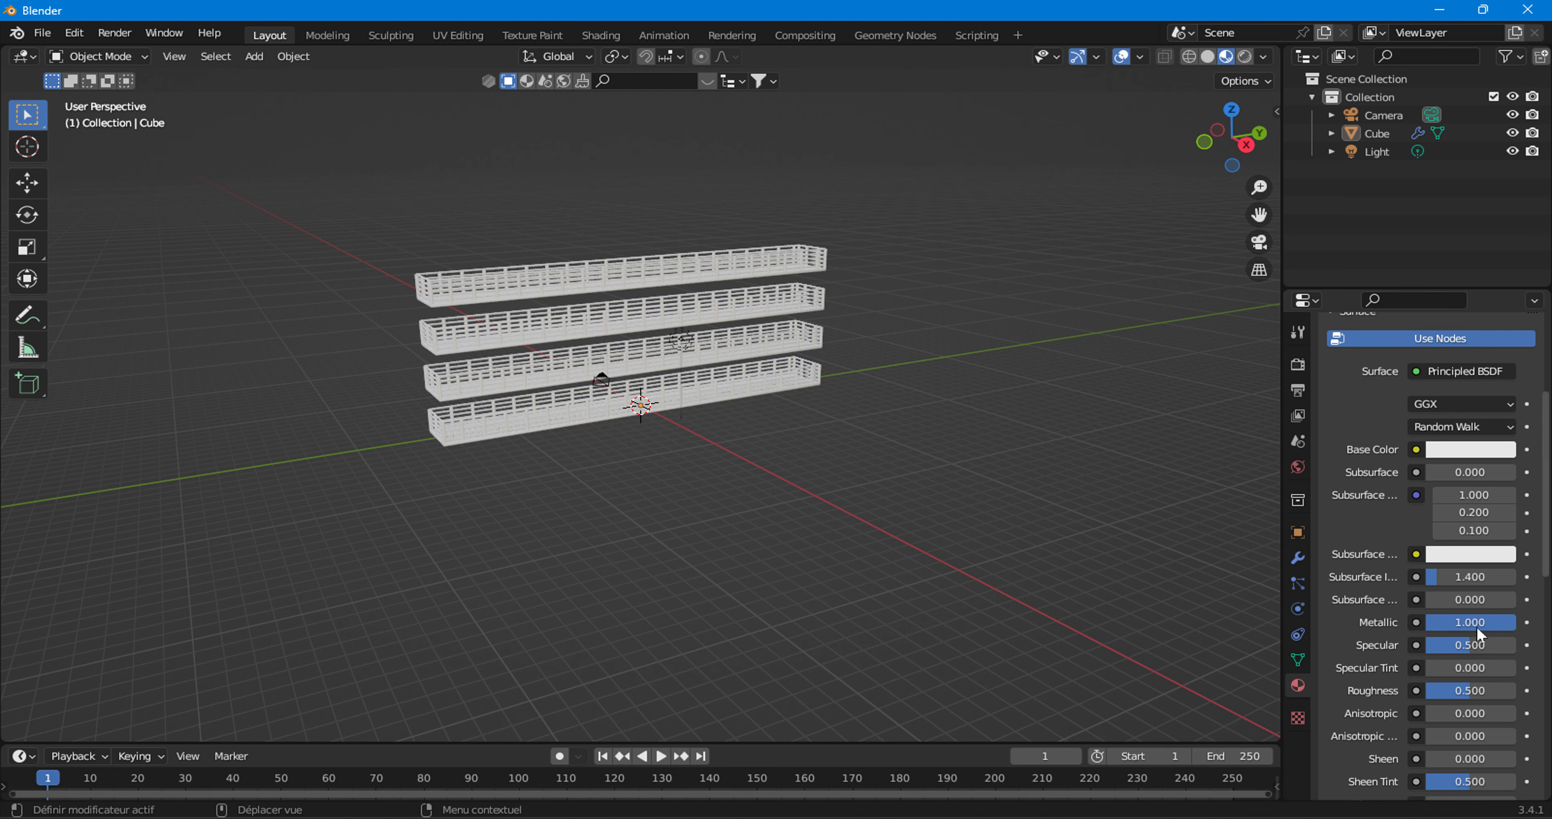
scroll(543, 358, "up", 5)
middle_click_drag(542, 357, 690, 397)
left_click(895, 34)
scroll(727, 588, "down", 3)
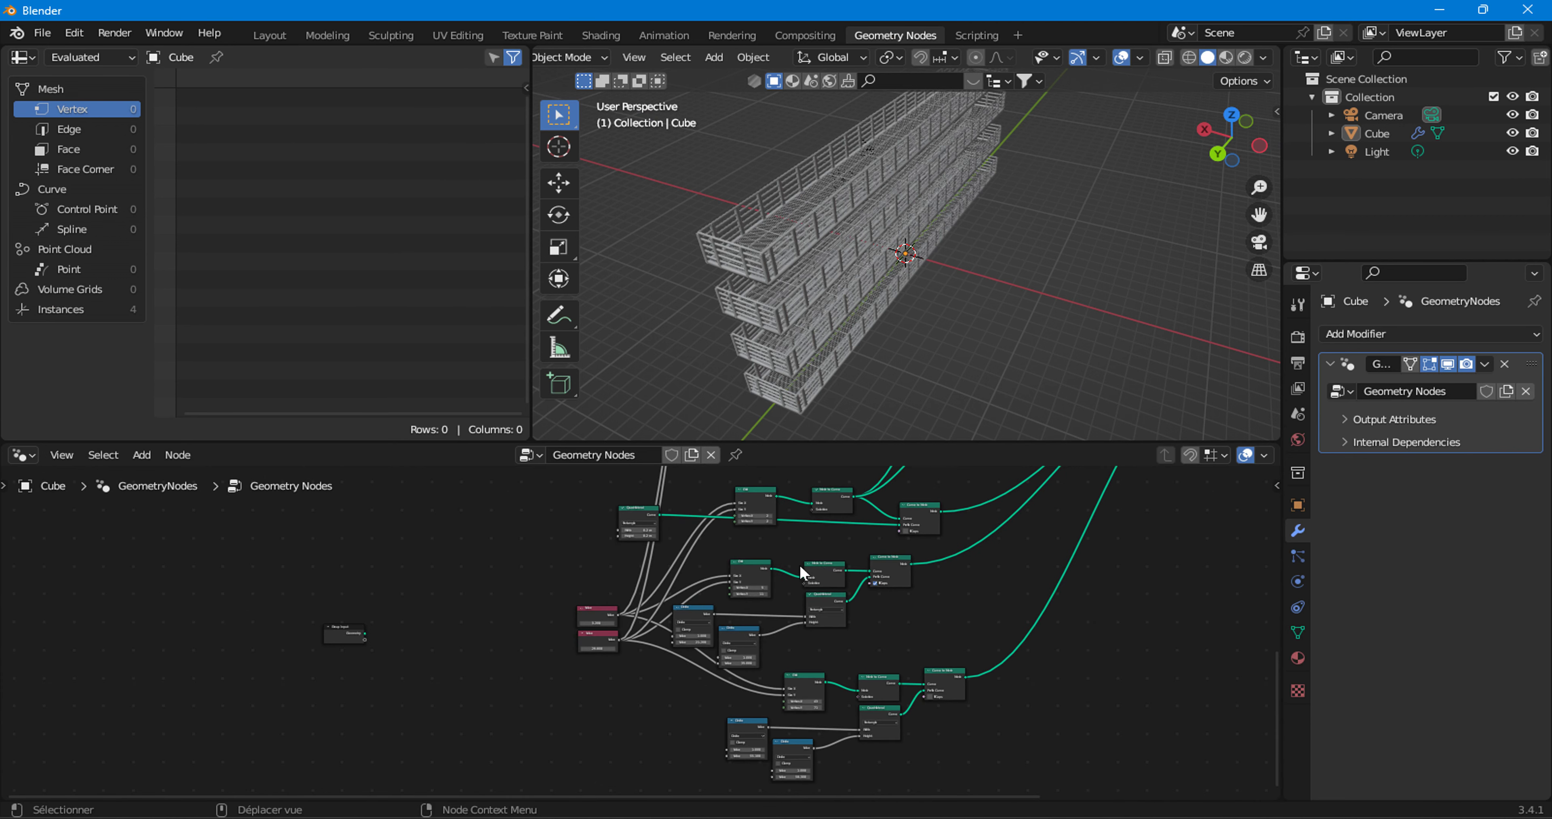
- Move the Group Input node up and right and inspect the grated floor and railings
left_click_drag(322, 698, 445, 659)
scroll(388, 682, "up", 3)
scroll(710, 617, "up", 2)
scroll(711, 617, "up", 1)
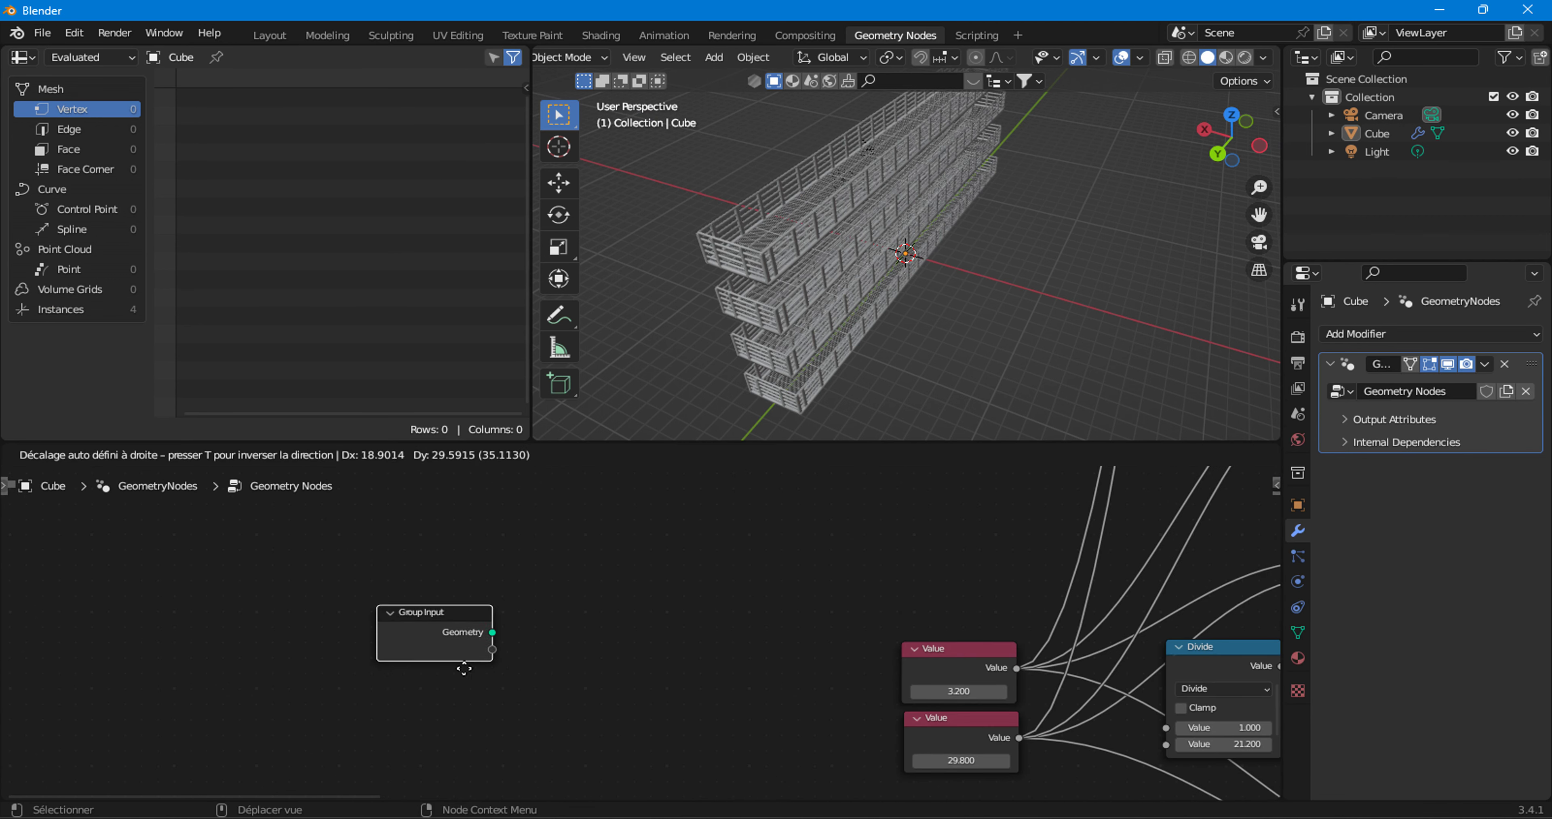
scroll(656, 655, "down", 3)
scroll(707, 643, "down", 1)
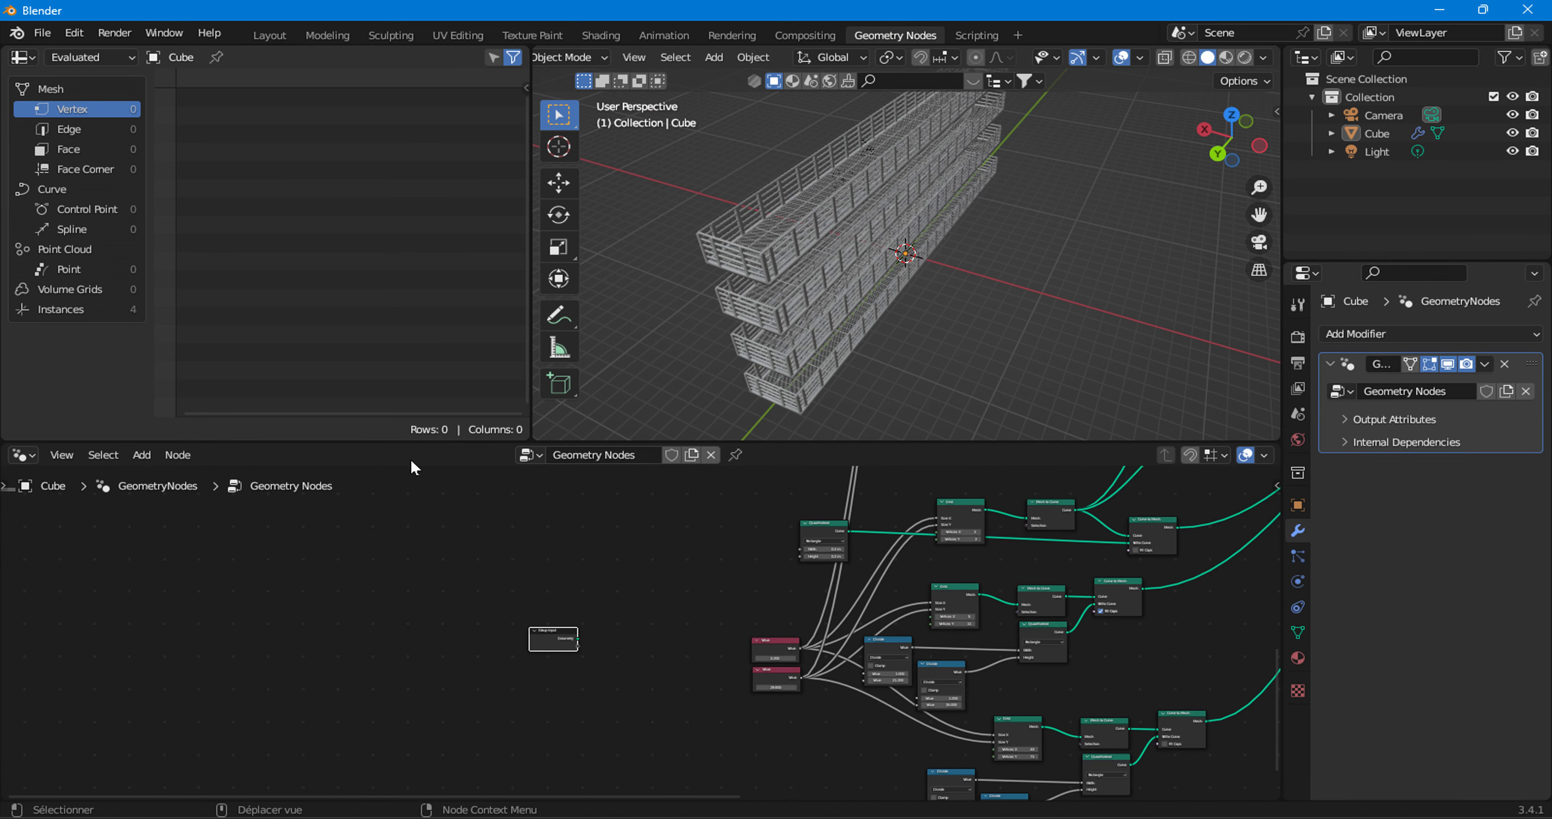
left_click(142, 454)
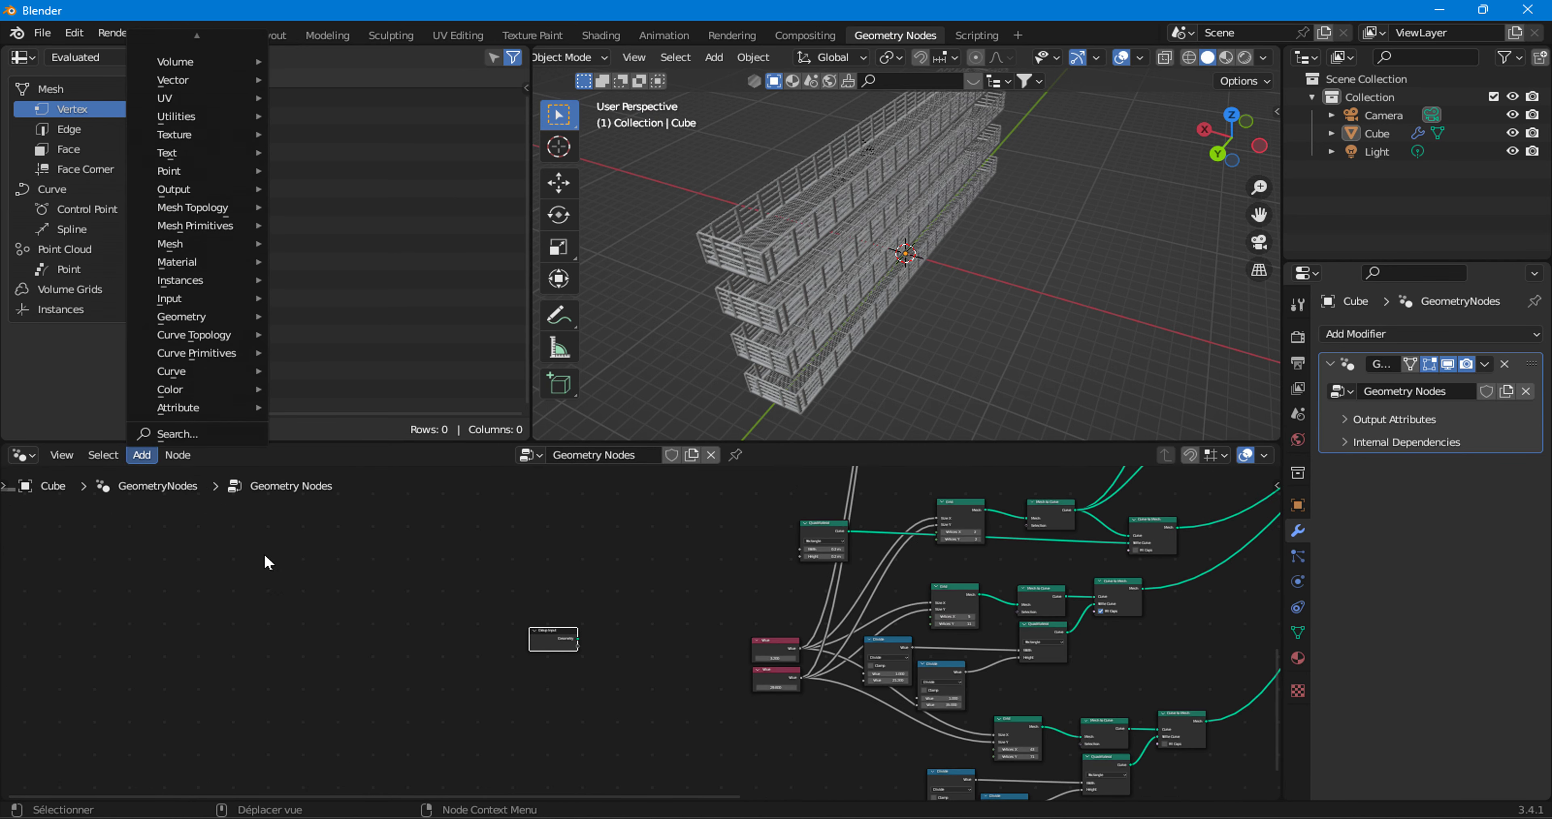
scroll(361, 632, "down", 2)
middle_click_drag(519, 740, 471, 744)
scroll(904, 253, "up", 10)
scroll(527, 717, "up", 5)
left_click_drag(561, 657, 907, 653)
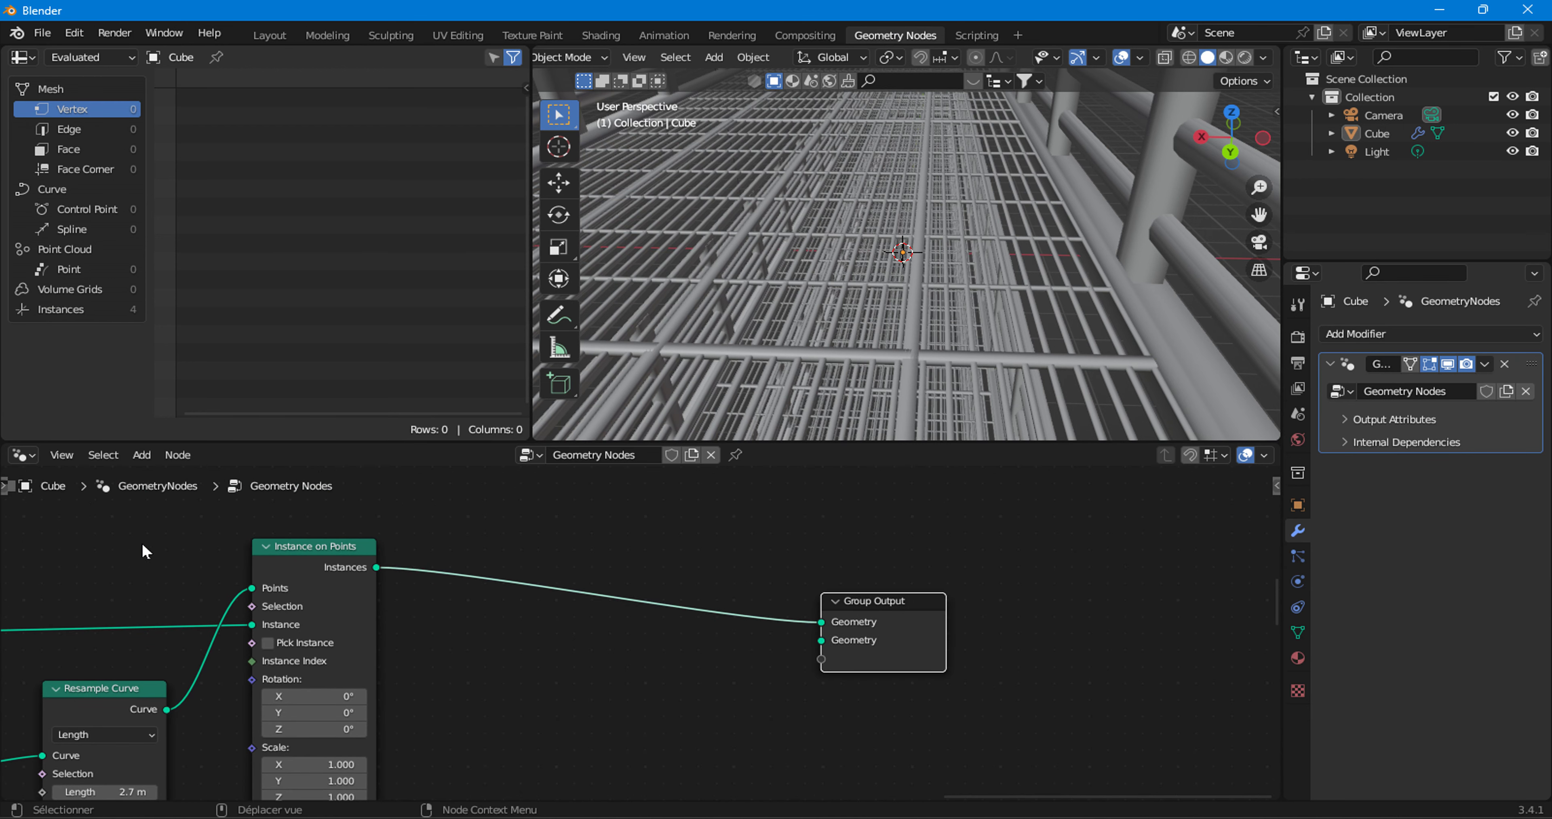
- Insert Set Shade Smooth before Group Output with Shade Smooth unchecked
left_click(144, 457)
mouse_move(194, 244)
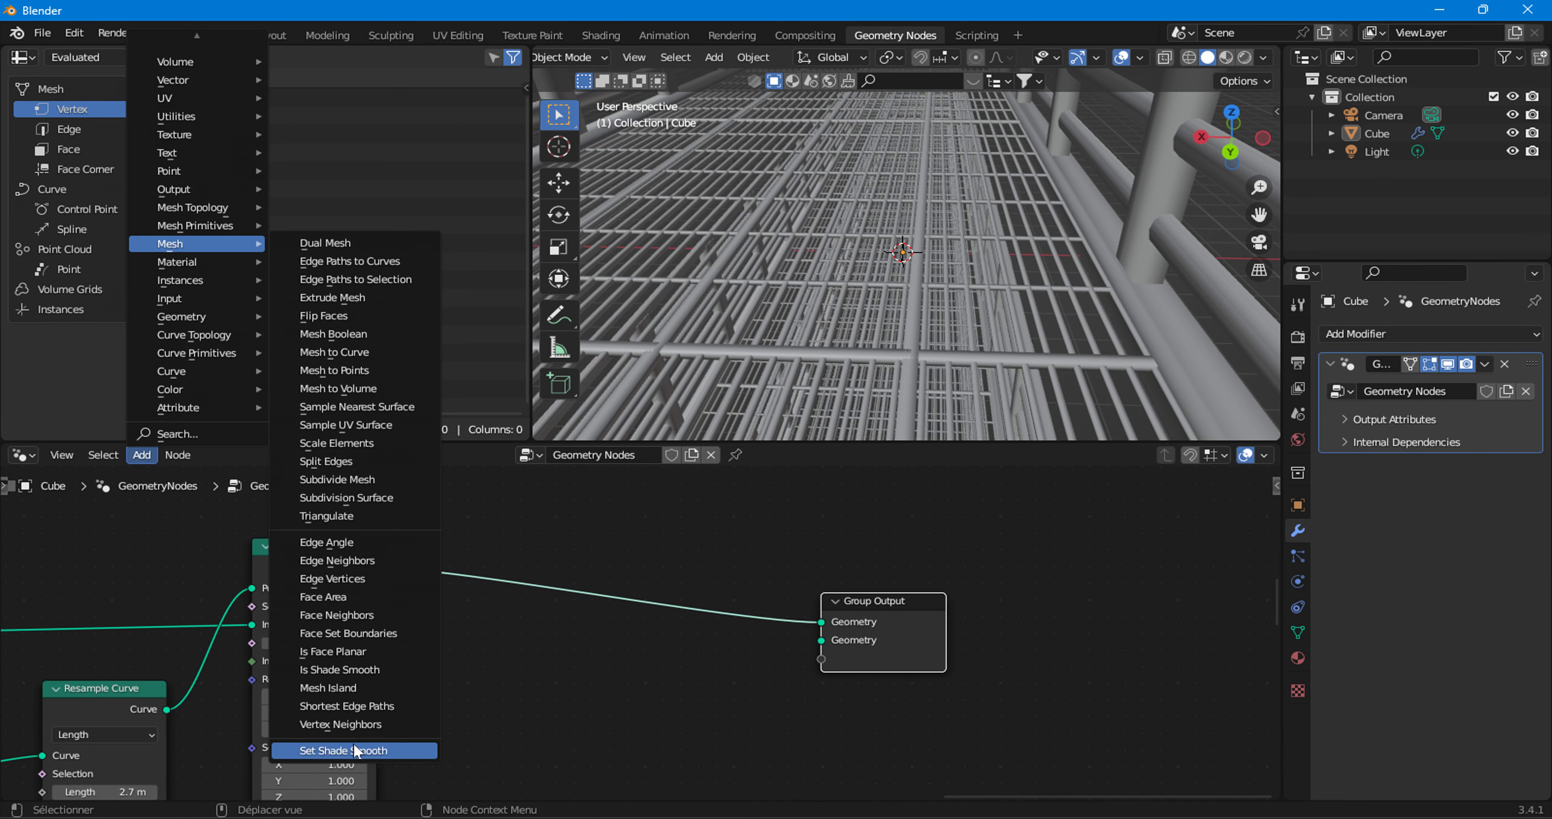
left_click(370, 756)
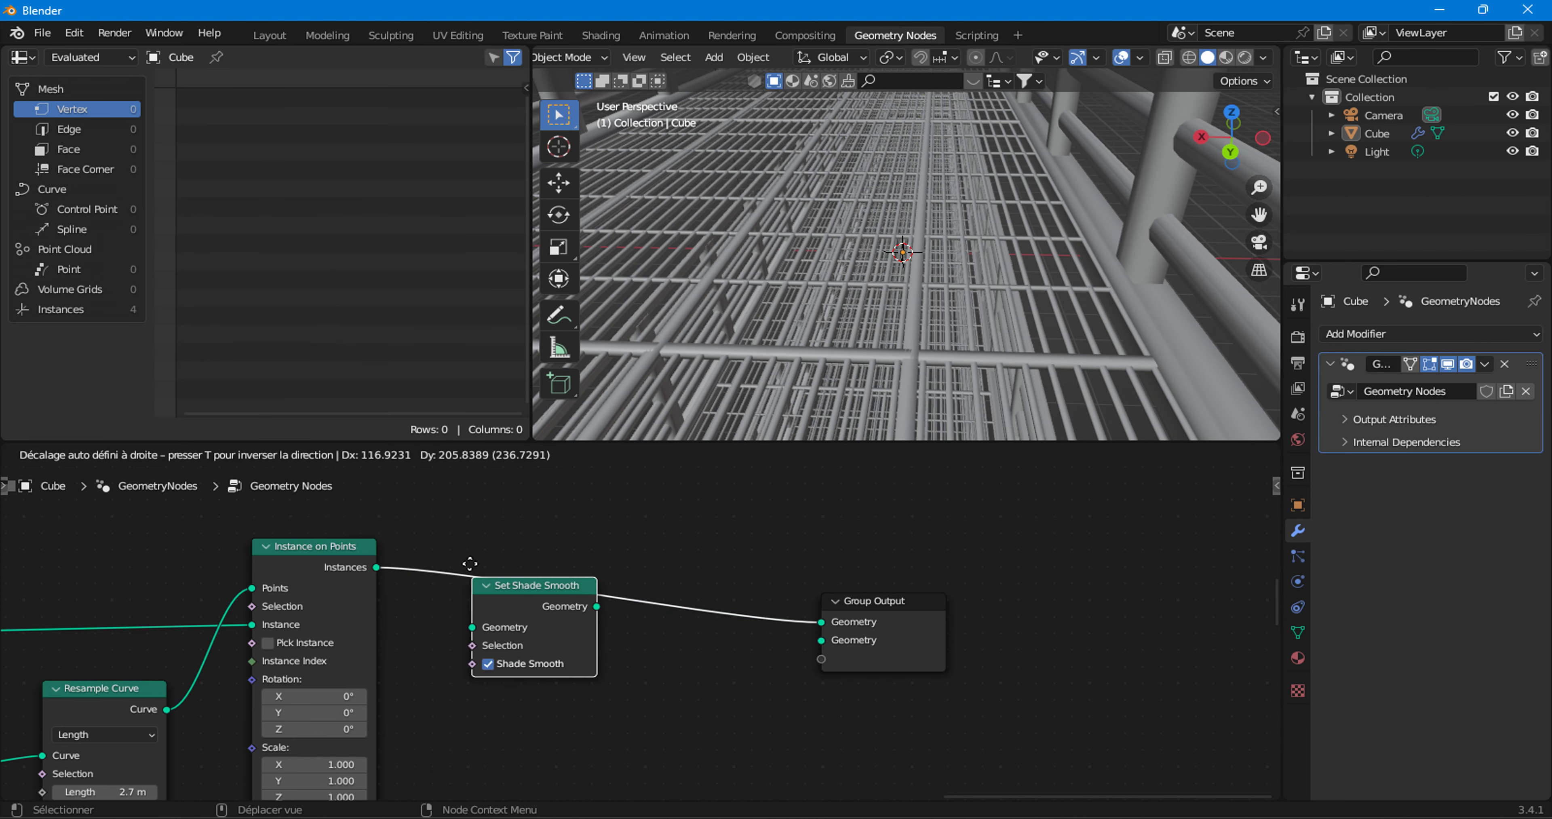
left_click(464, 610)
left_click(481, 648)
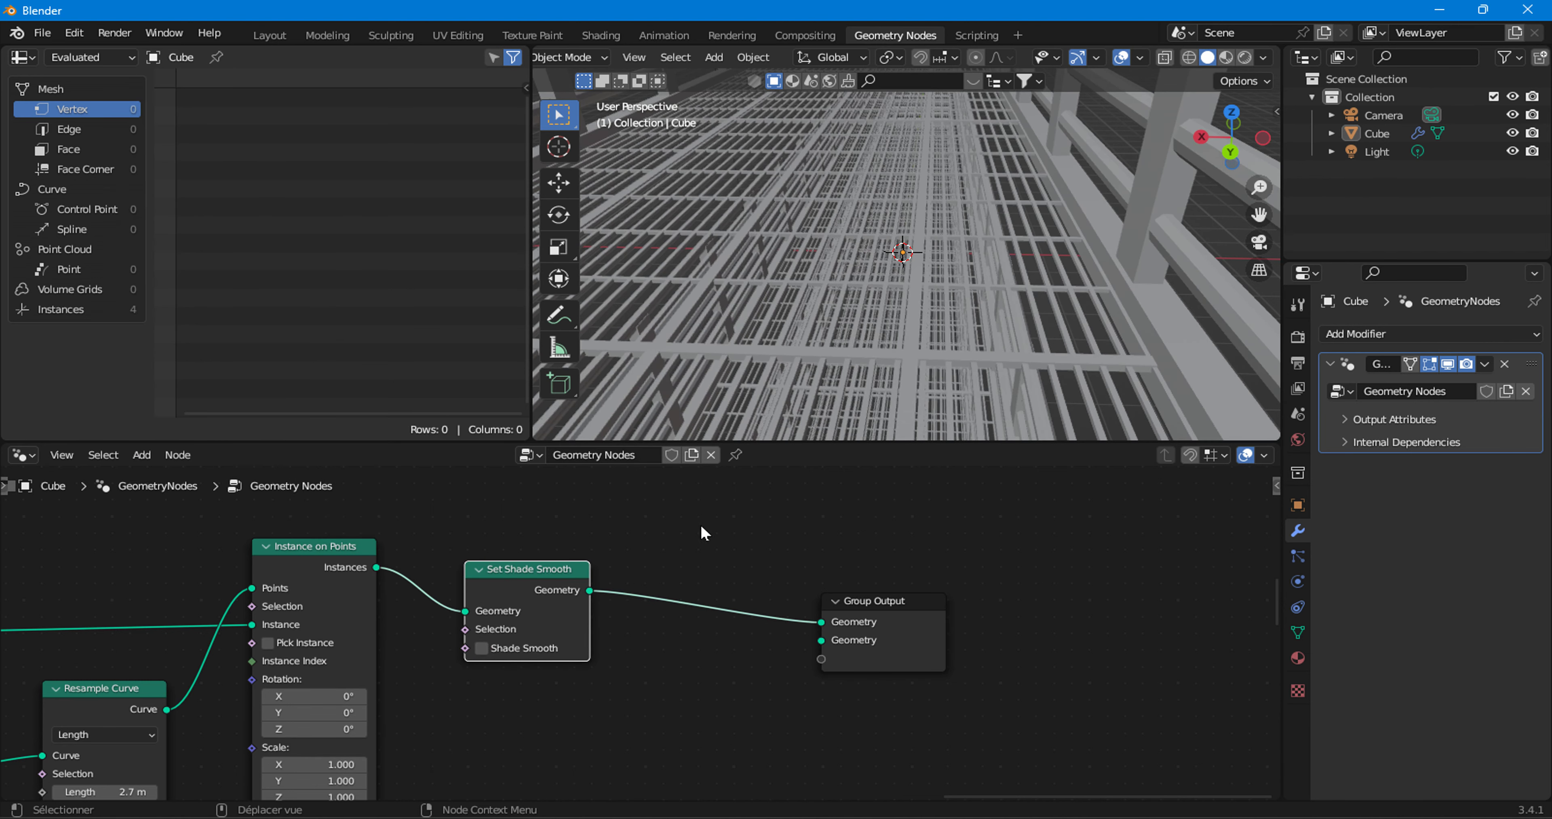
middle_click_drag(928, 198, 886, 197)
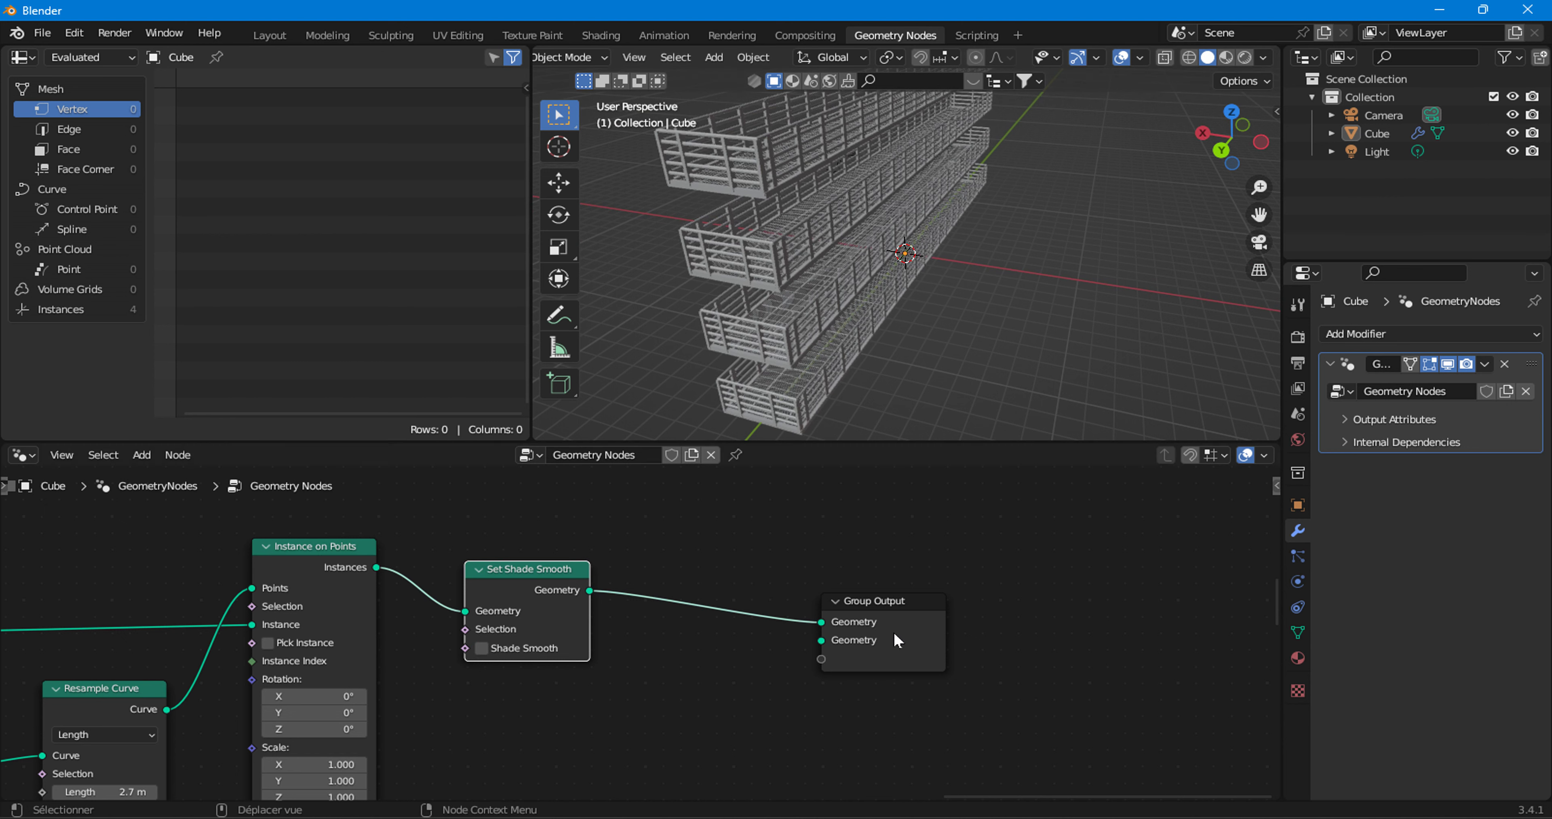
left_click_drag(894, 633, 994, 615)
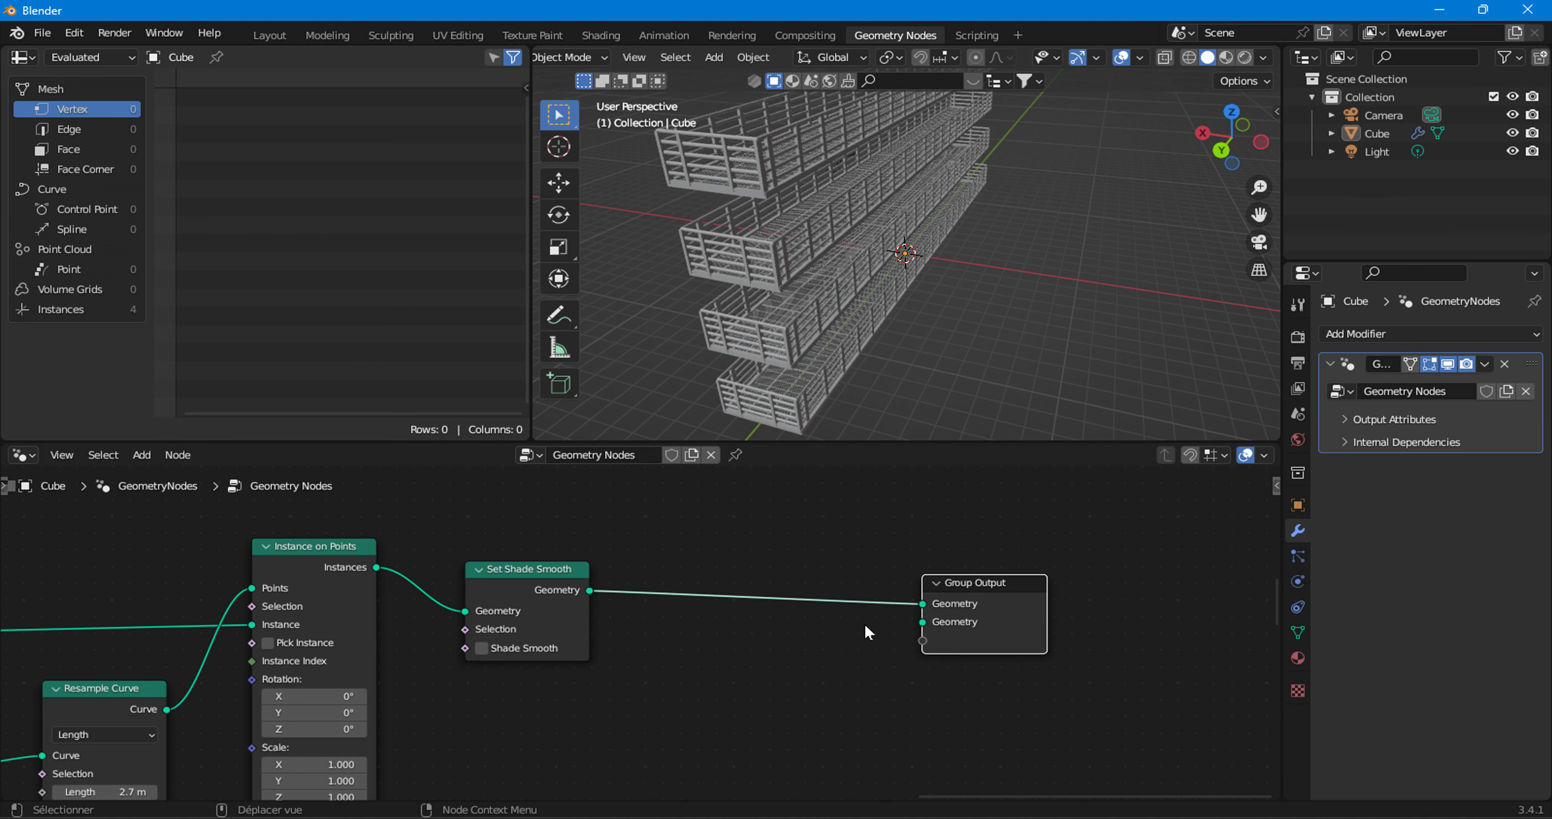
- Switch to Material Preview shading, then remove a mistakenly added Set Material Index node
left_click(1224, 57)
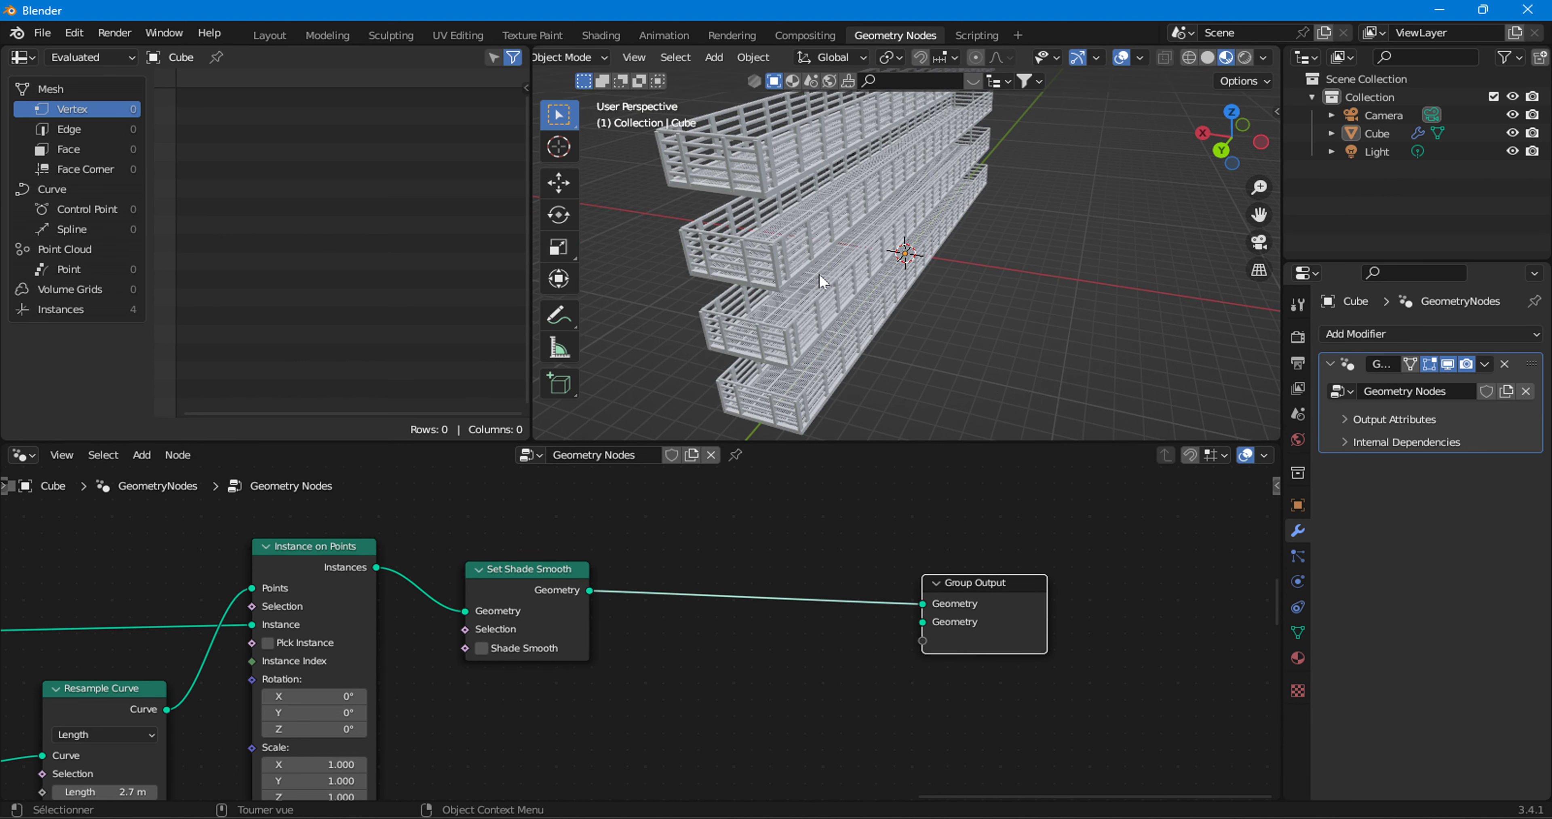
middle_click_drag(819, 274, 843, 271)
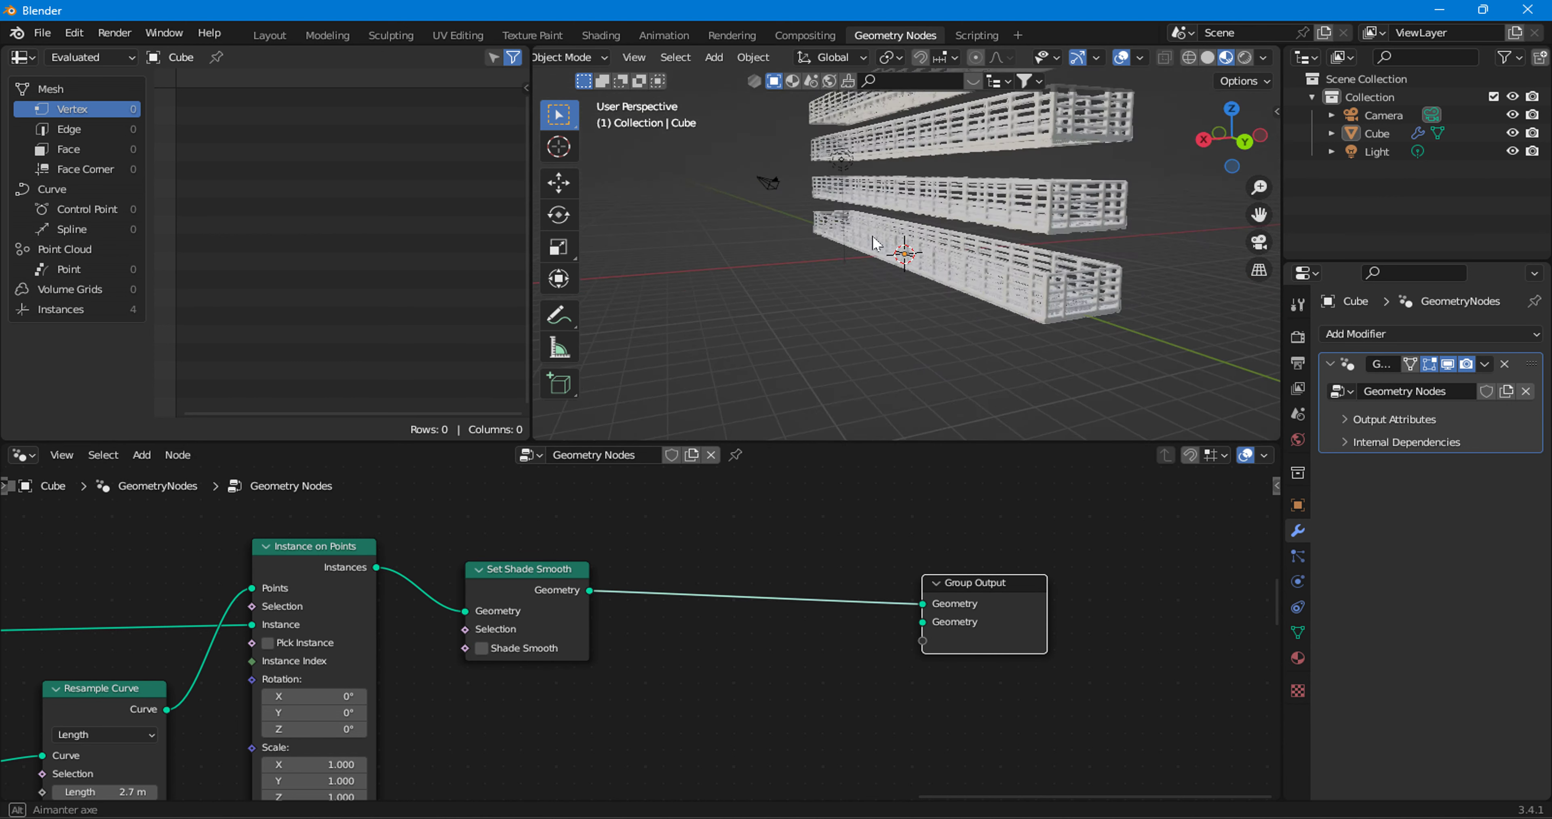
left_click(140, 455)
mouse_move(175, 135)
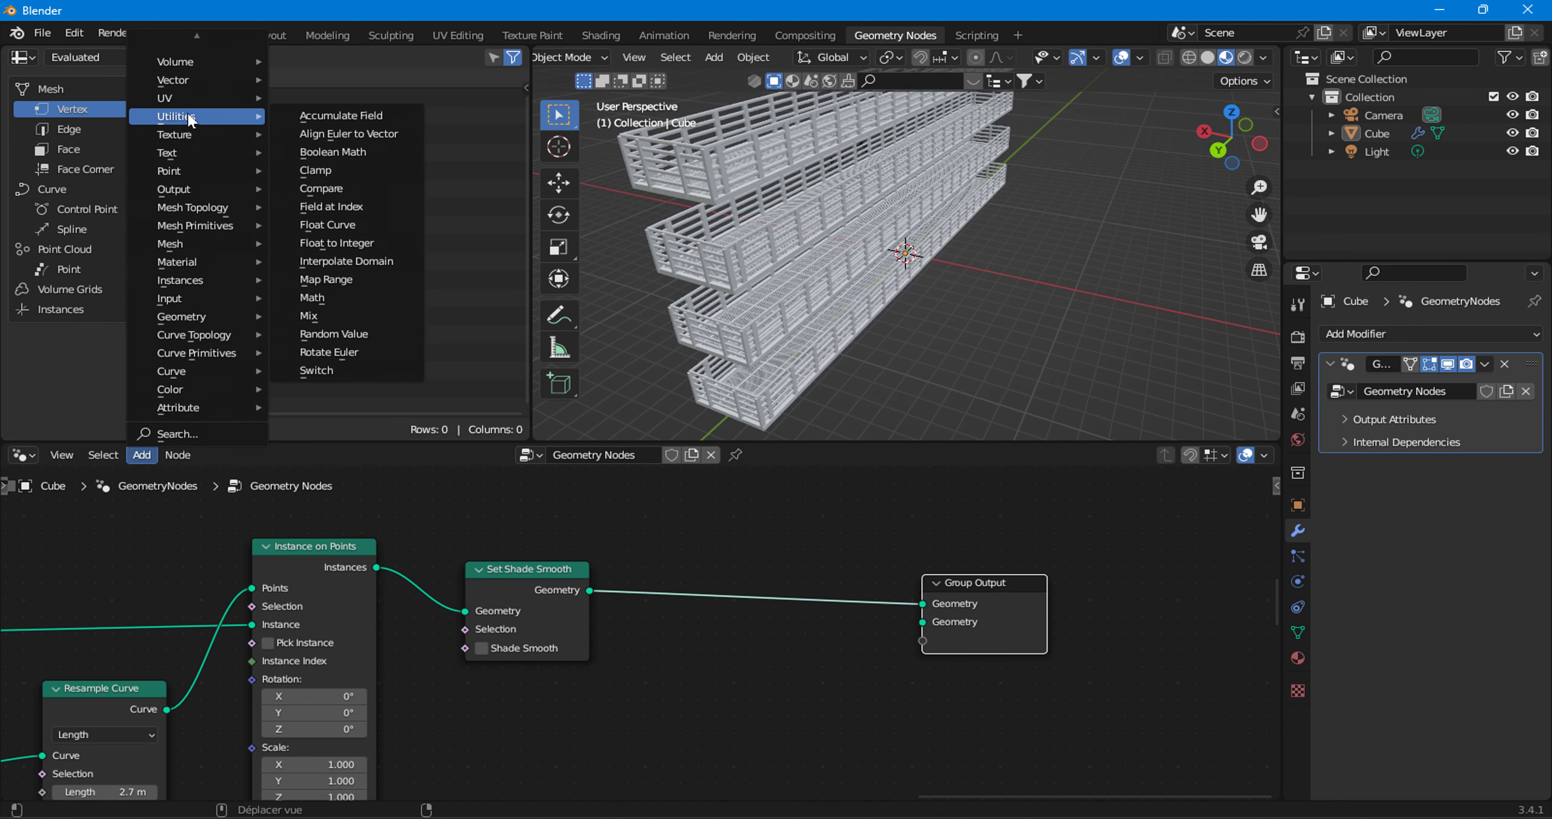
mouse_move(194, 261)
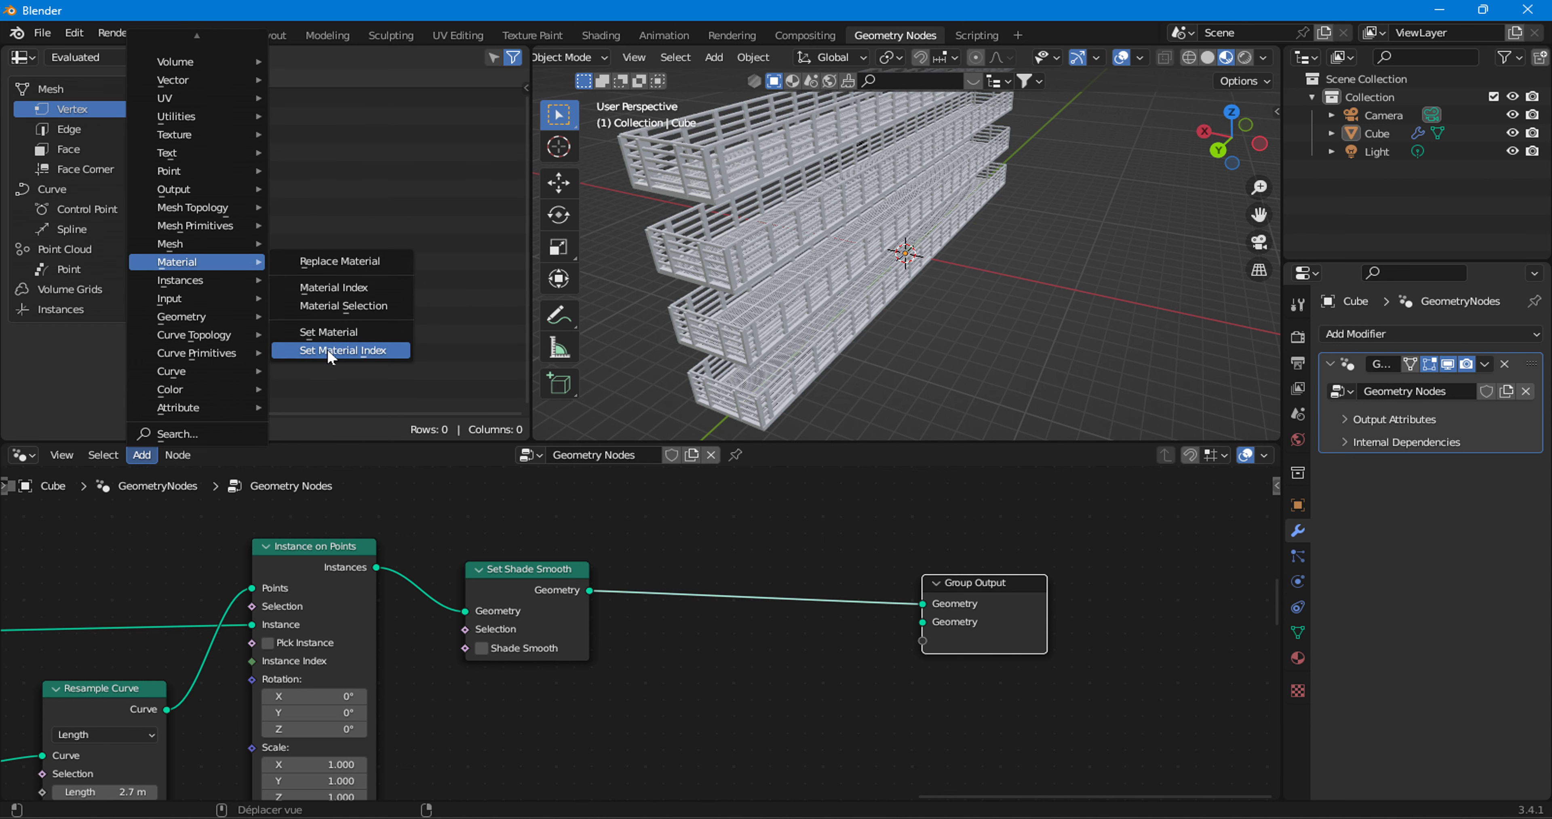
left_click(370, 348)
left_click(602, 610)
scroll(716, 660, "up", 2)
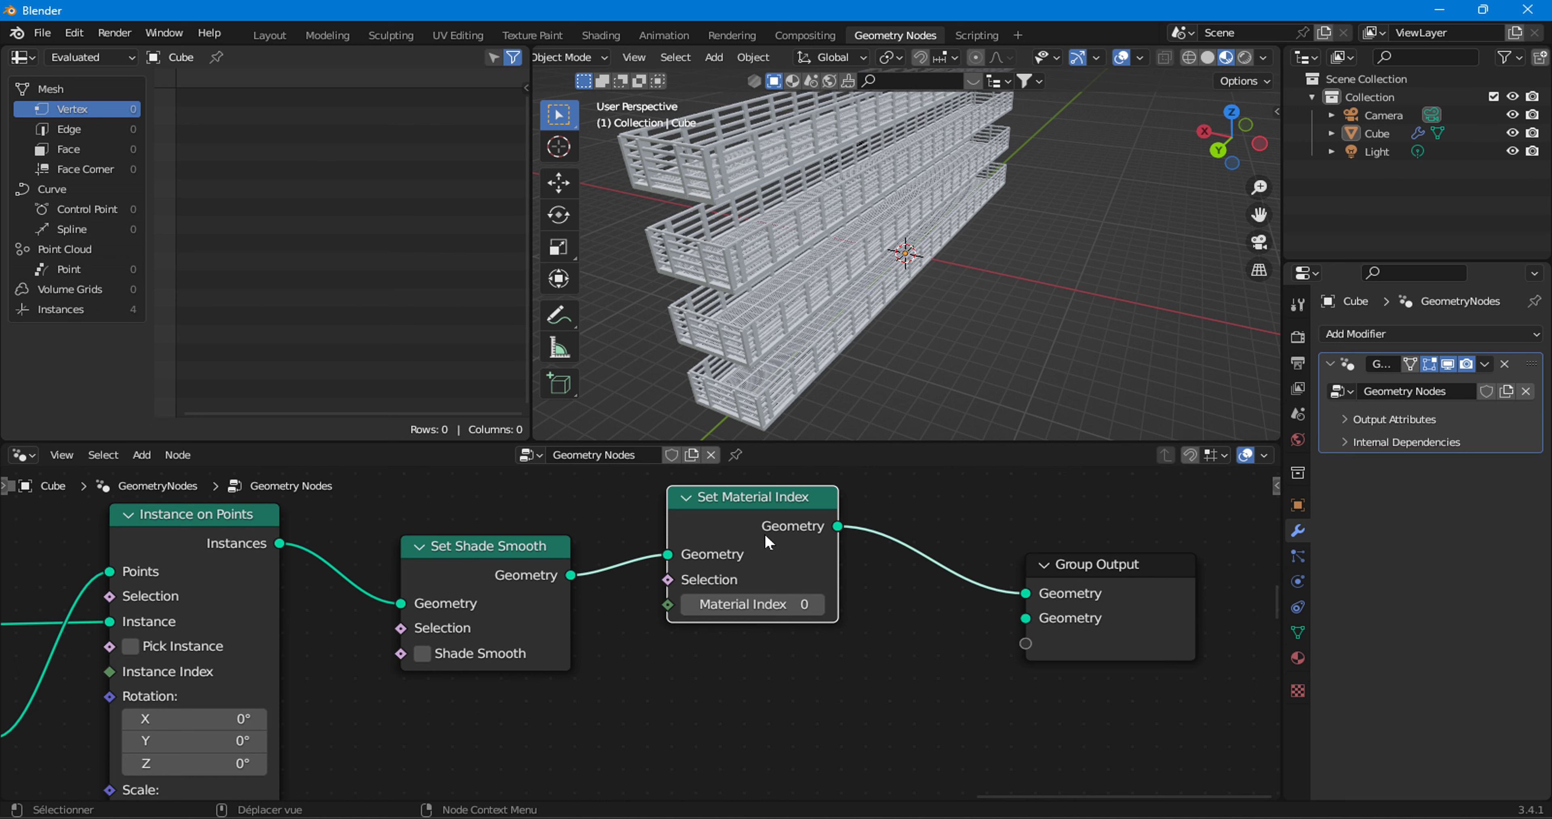
key("ctrl+x")
- Insert a Set Material node before Group Output assigning the material 'Material'
left_click(141, 454)
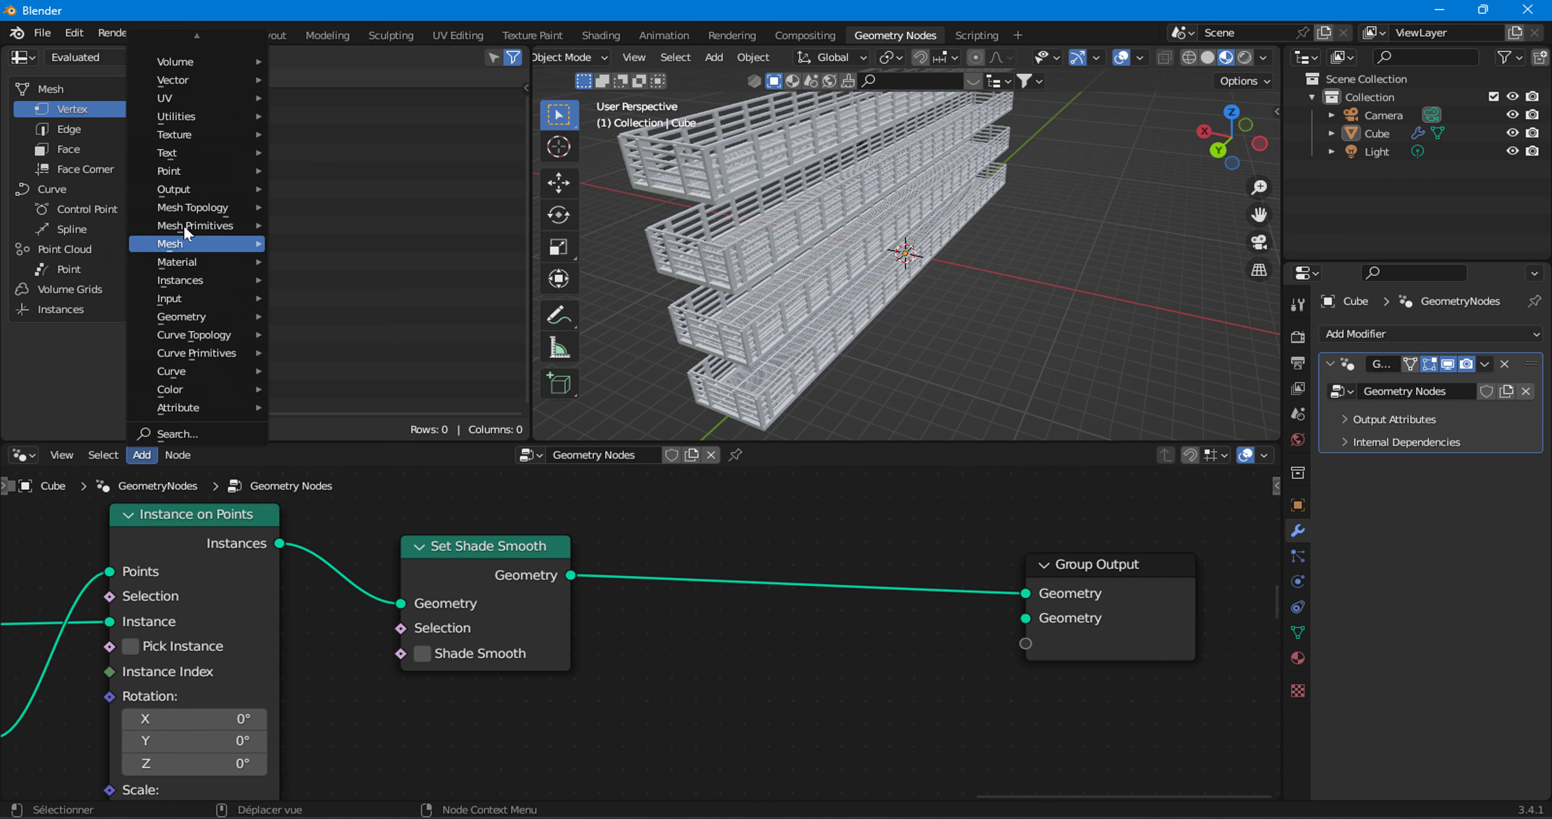
mouse_move(194, 262)
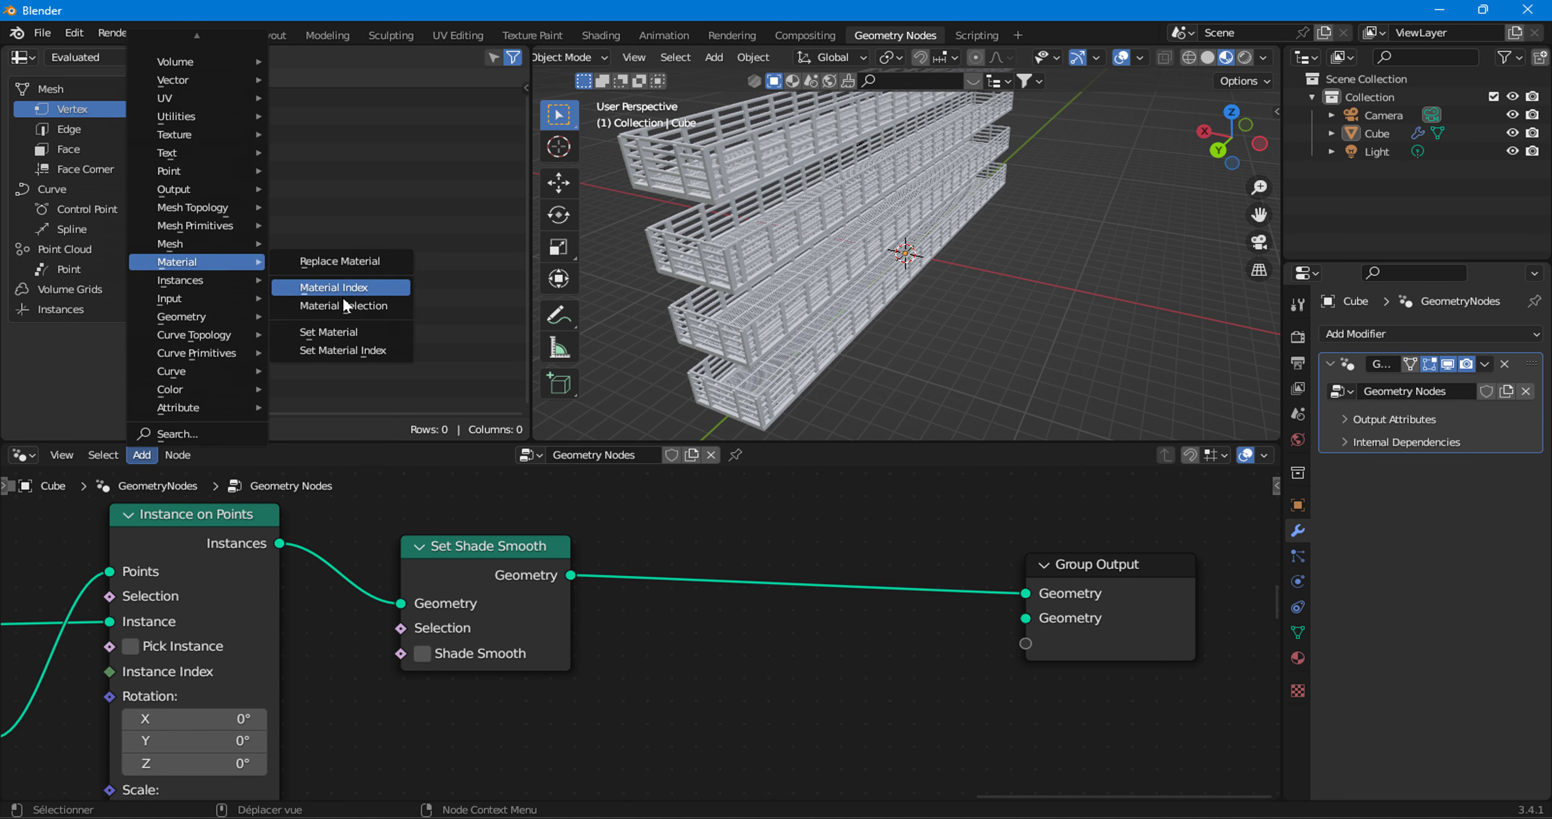
left_click(328, 332)
left_click(762, 638)
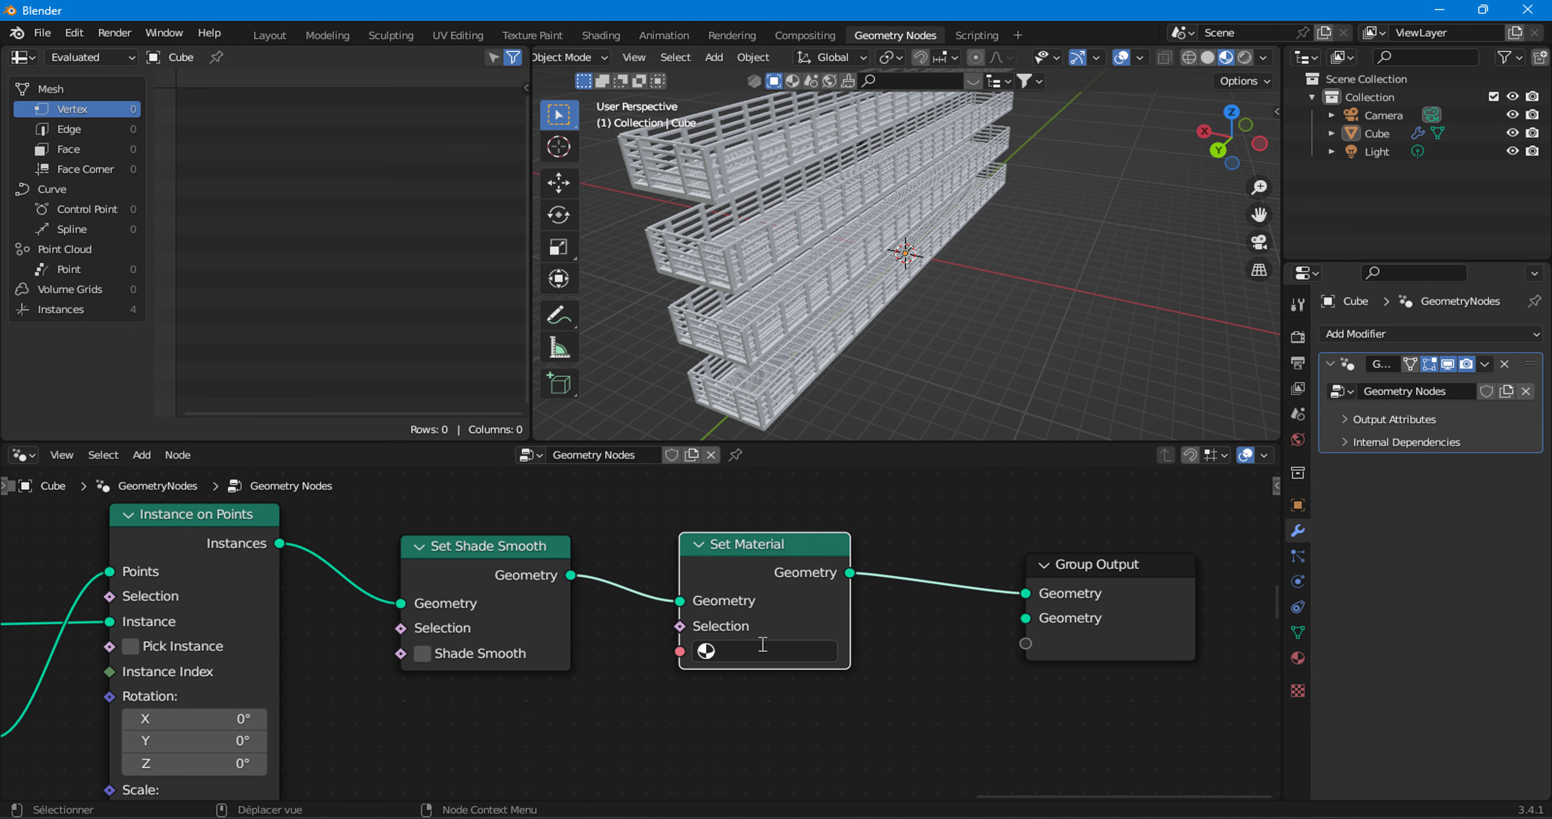
left_click(762, 649)
left_click(777, 413)
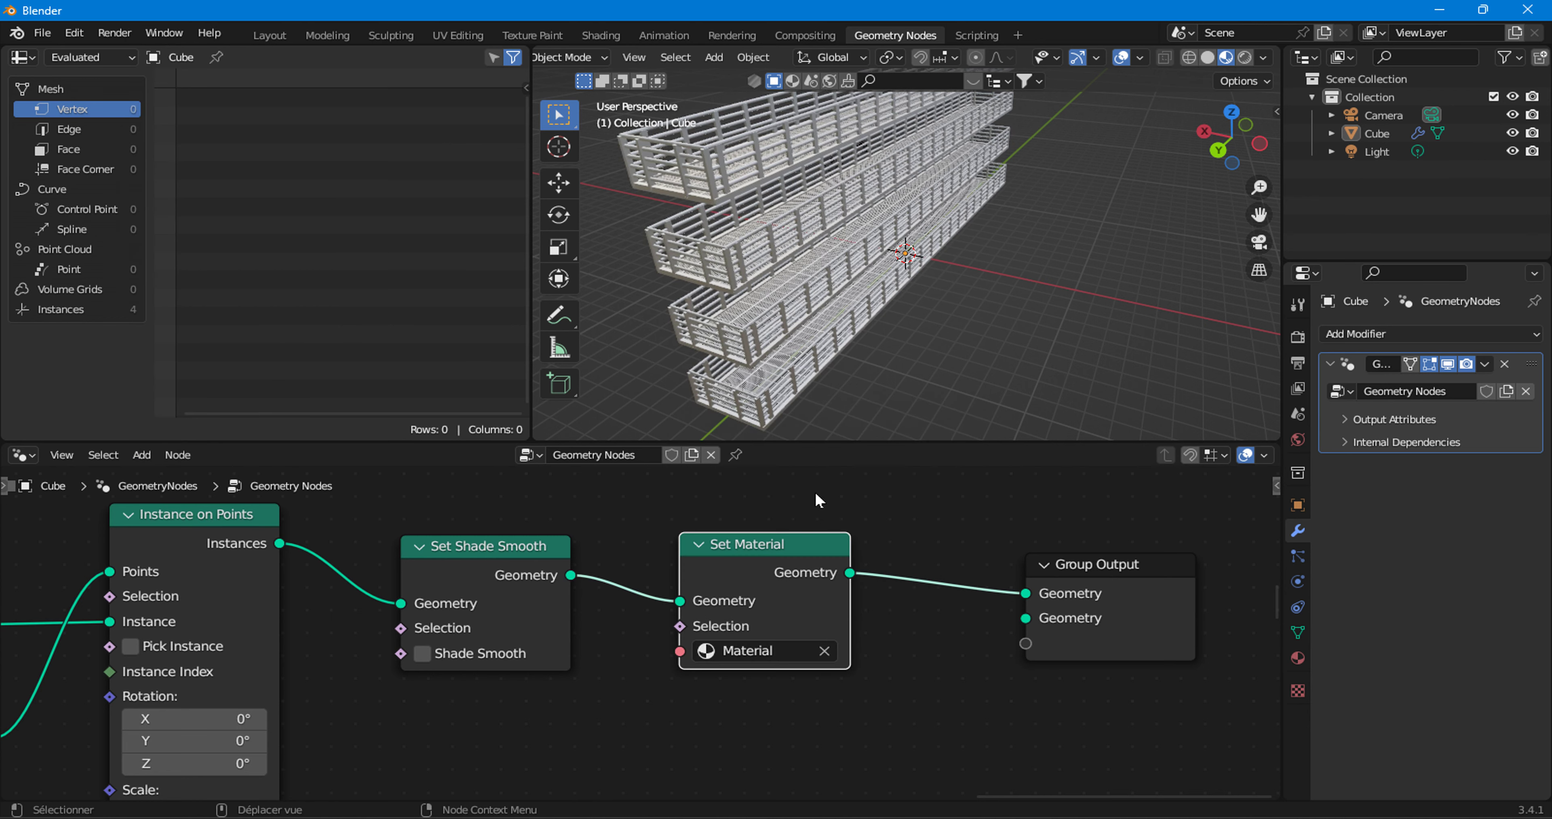
middle_click_drag(934, 337, 1209, 319)
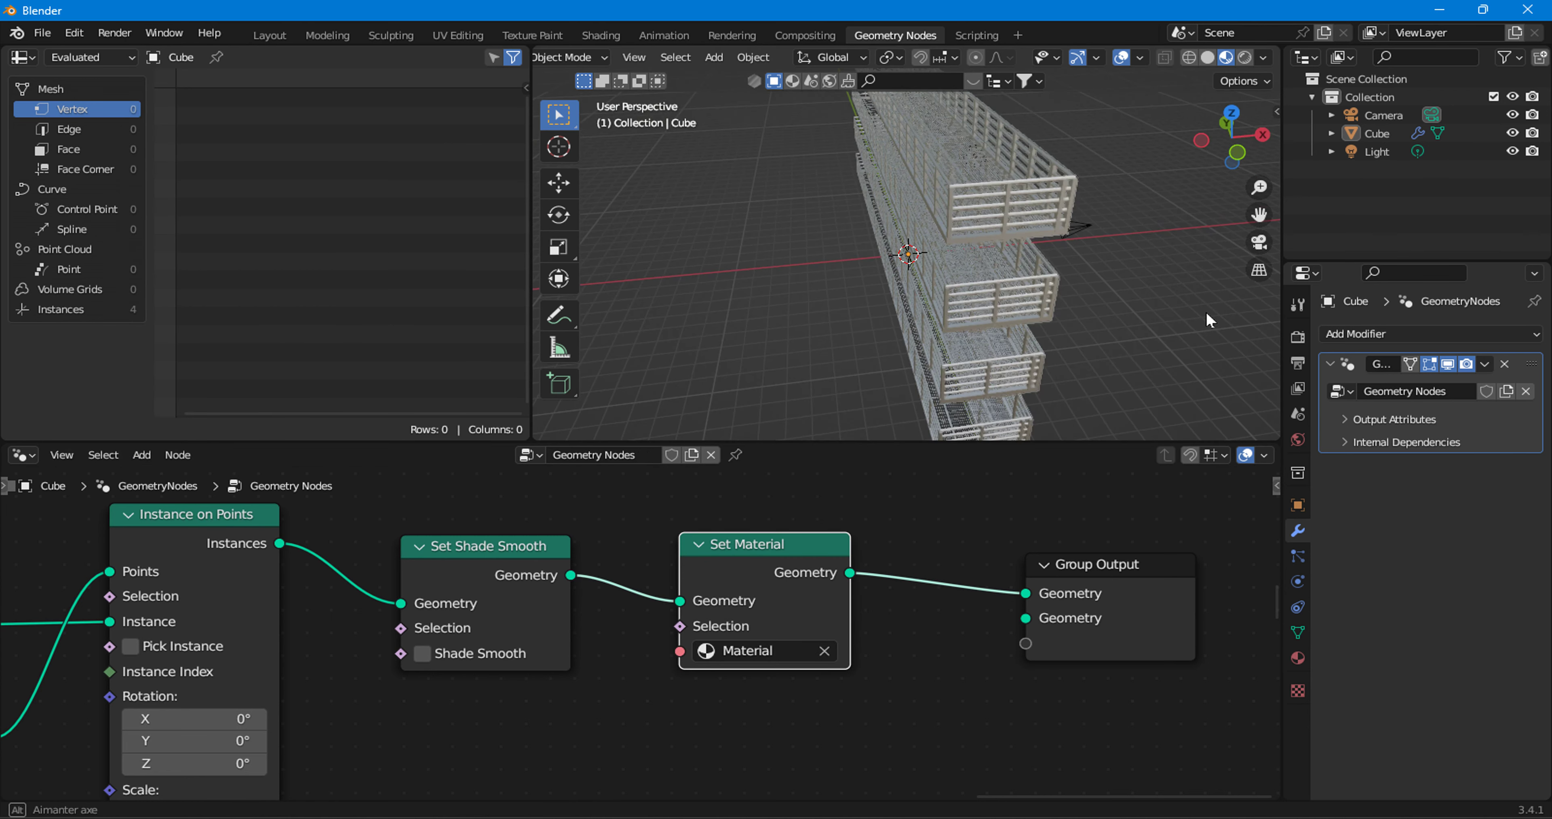
- Lower the Principled BSDF Roughness from 0.500 to 0.167 in Material Properties
scroll(1062, 354, "up", 2)
scroll(1062, 353, "up", 3)
scroll(1066, 343, "up", 3)
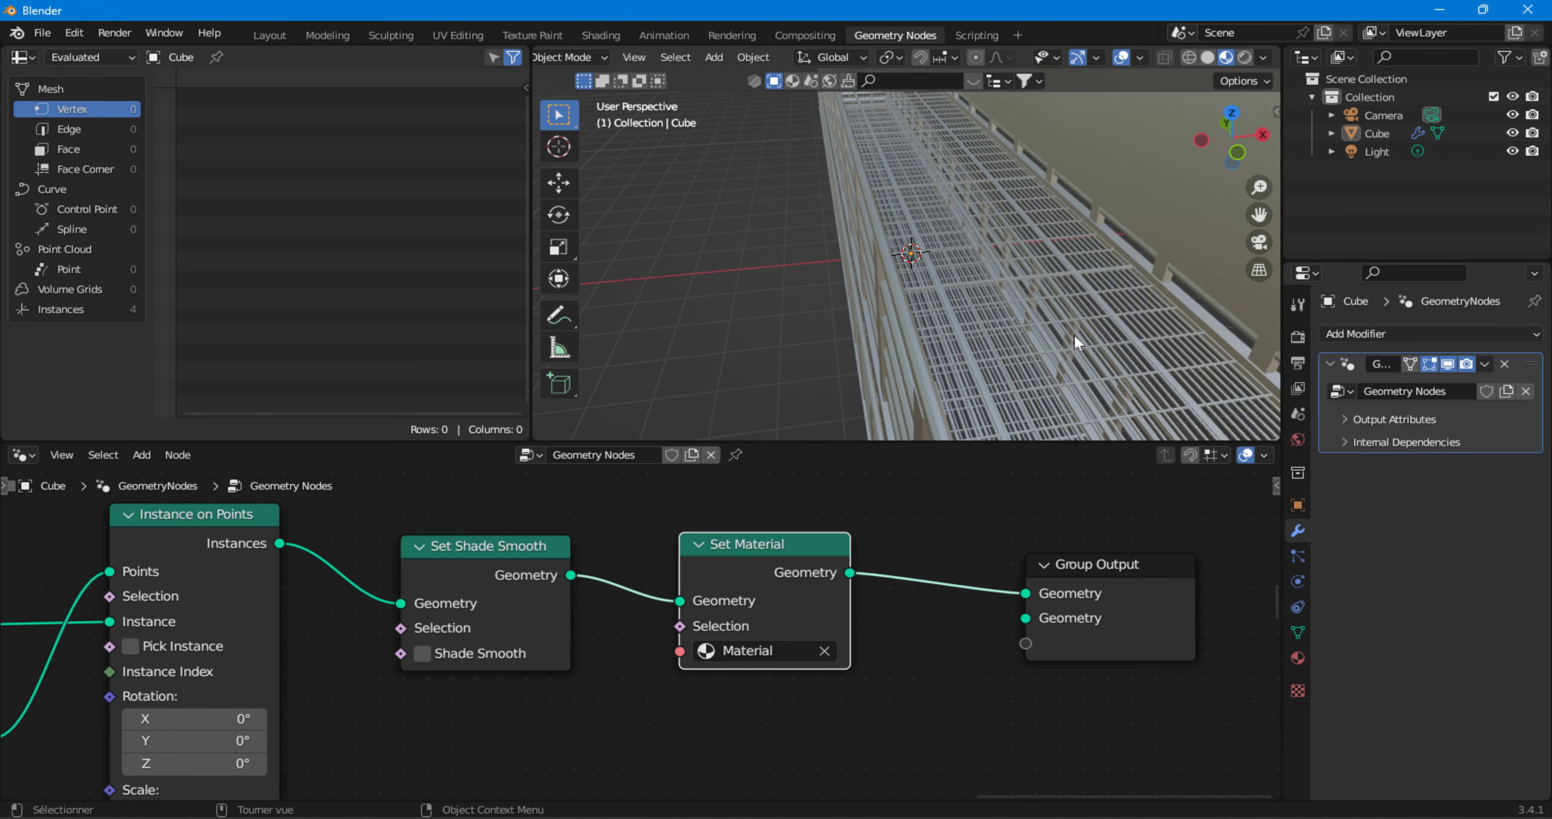
scroll(1073, 342, "up", 2)
scroll(1052, 334, "up", 2)
scroll(1047, 333, "up", 2)
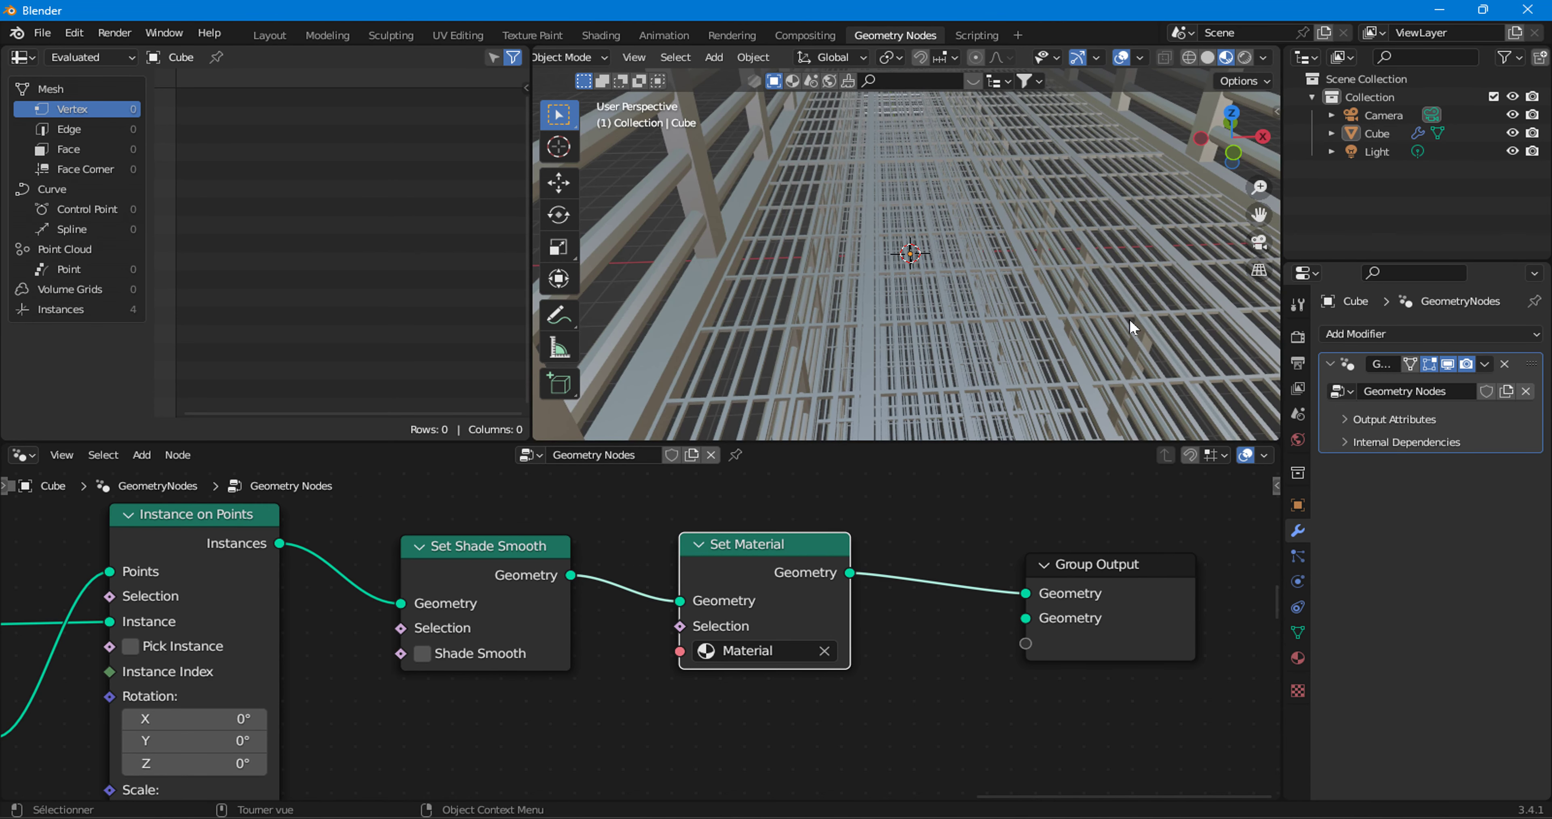
left_click(1296, 657)
scroll(1437, 650, "down", 5)
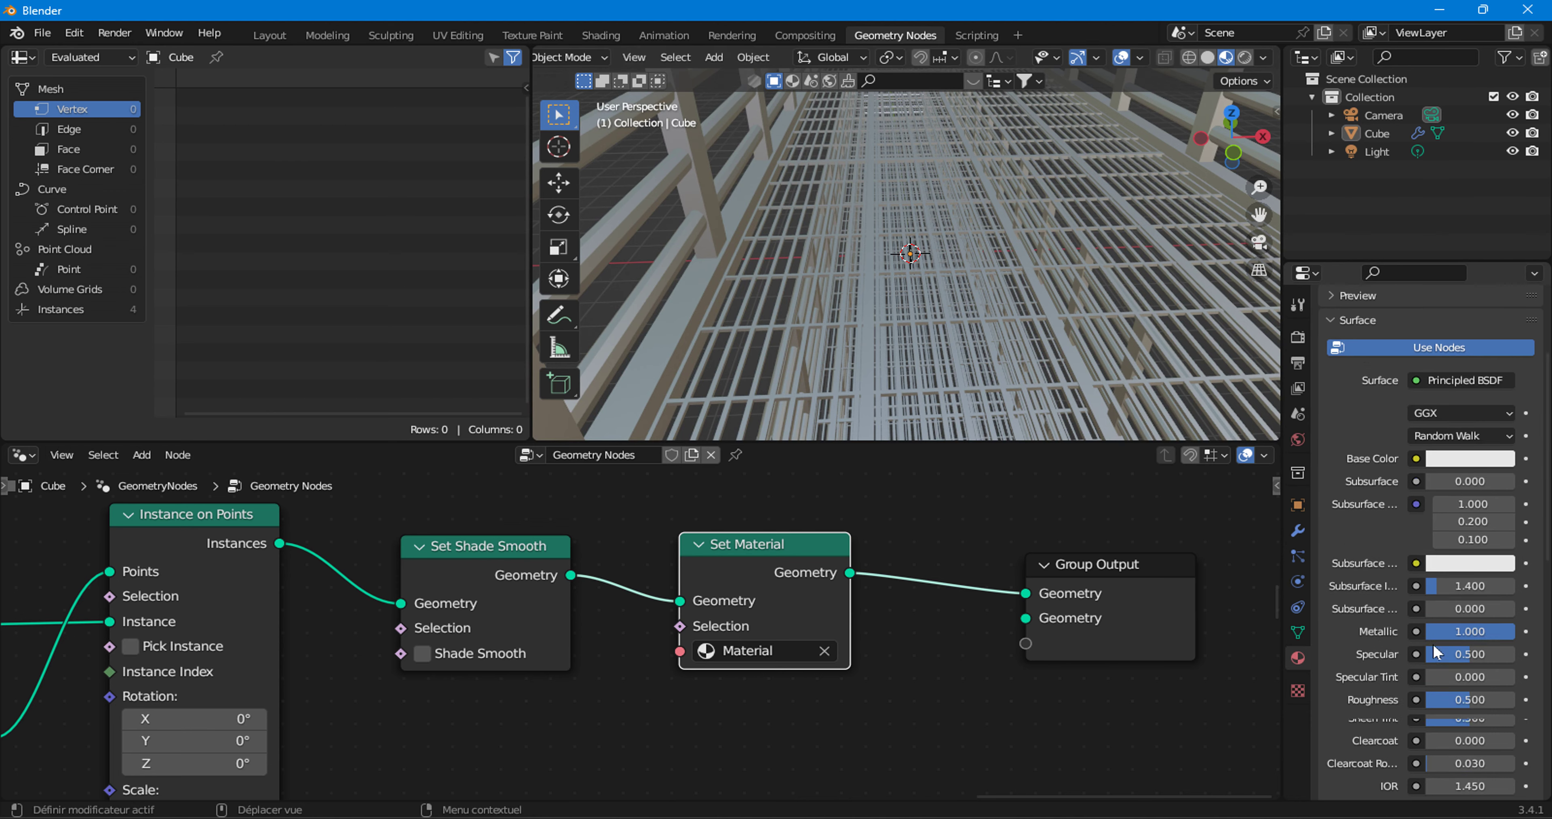
scroll(1437, 650, "down", 6)
scroll(1399, 479, "up", 3)
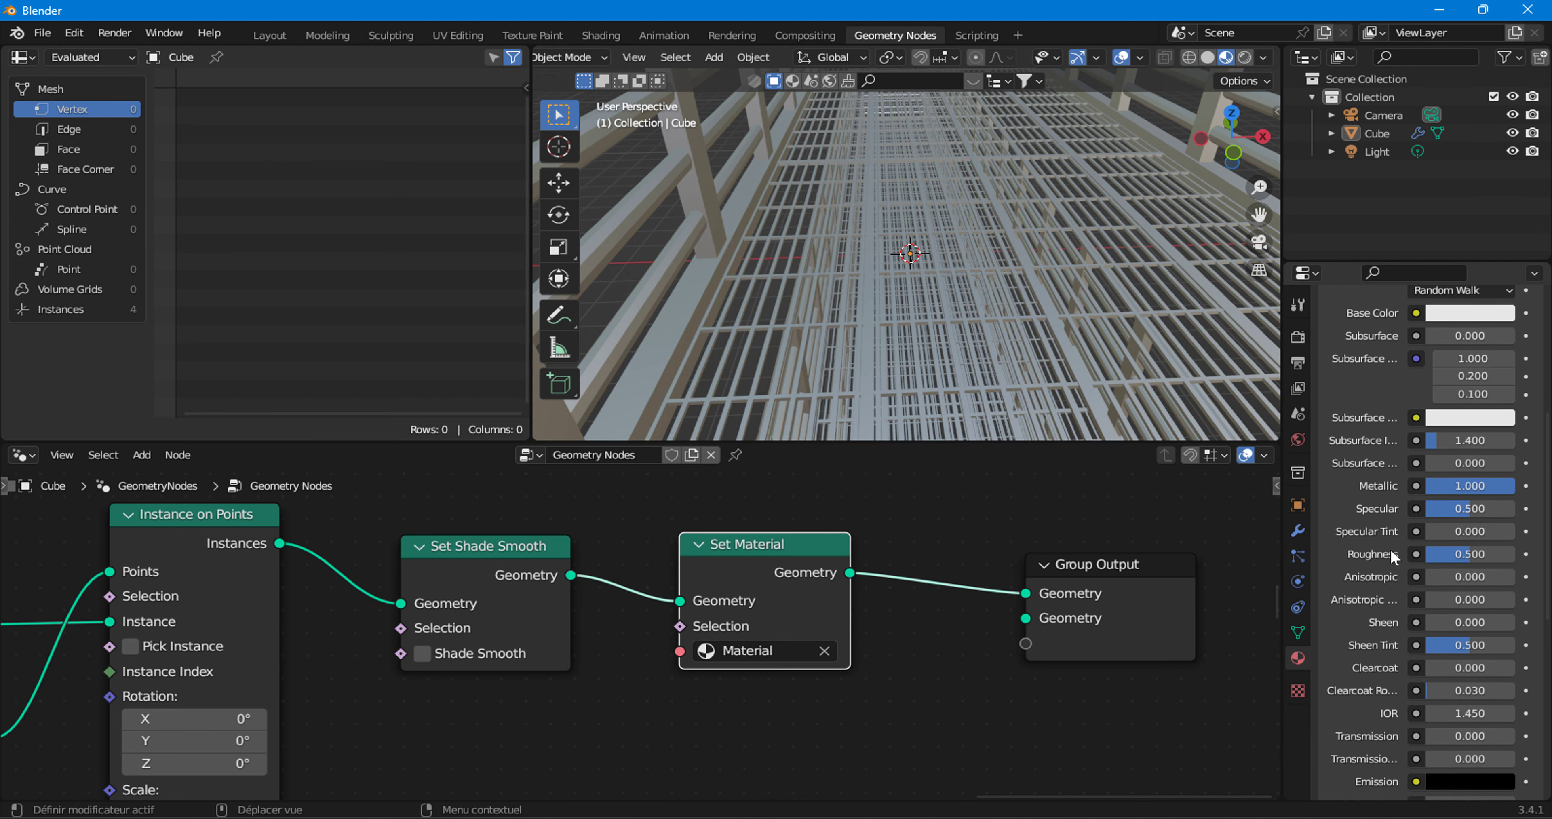
left_click_drag(1470, 554, 1417, 549)
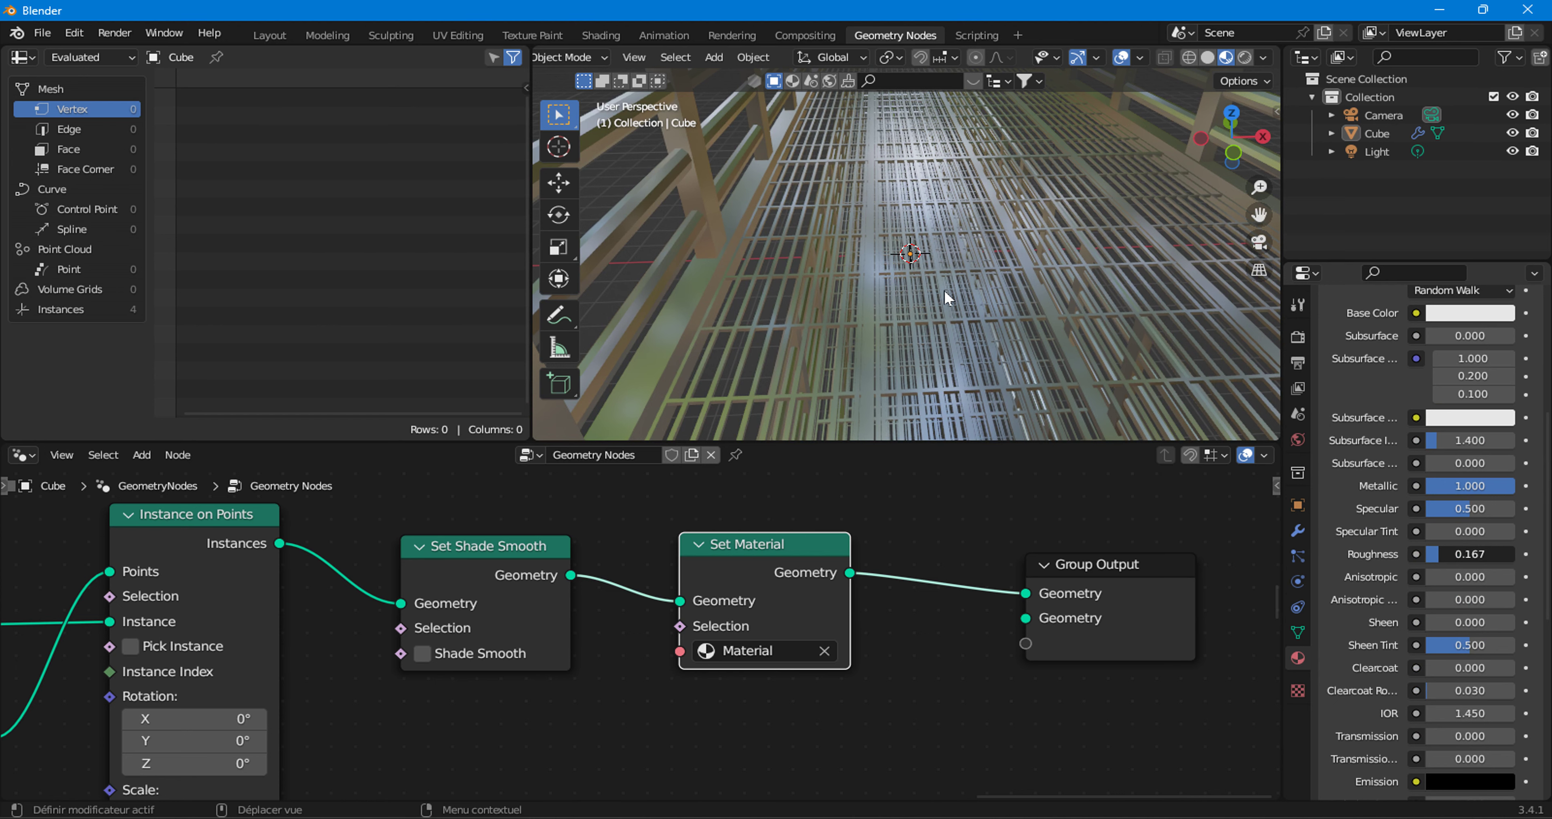
scroll(854, 297, "down", 3)
scroll(846, 283, "down", 3)
scroll(840, 271, "down", 3)
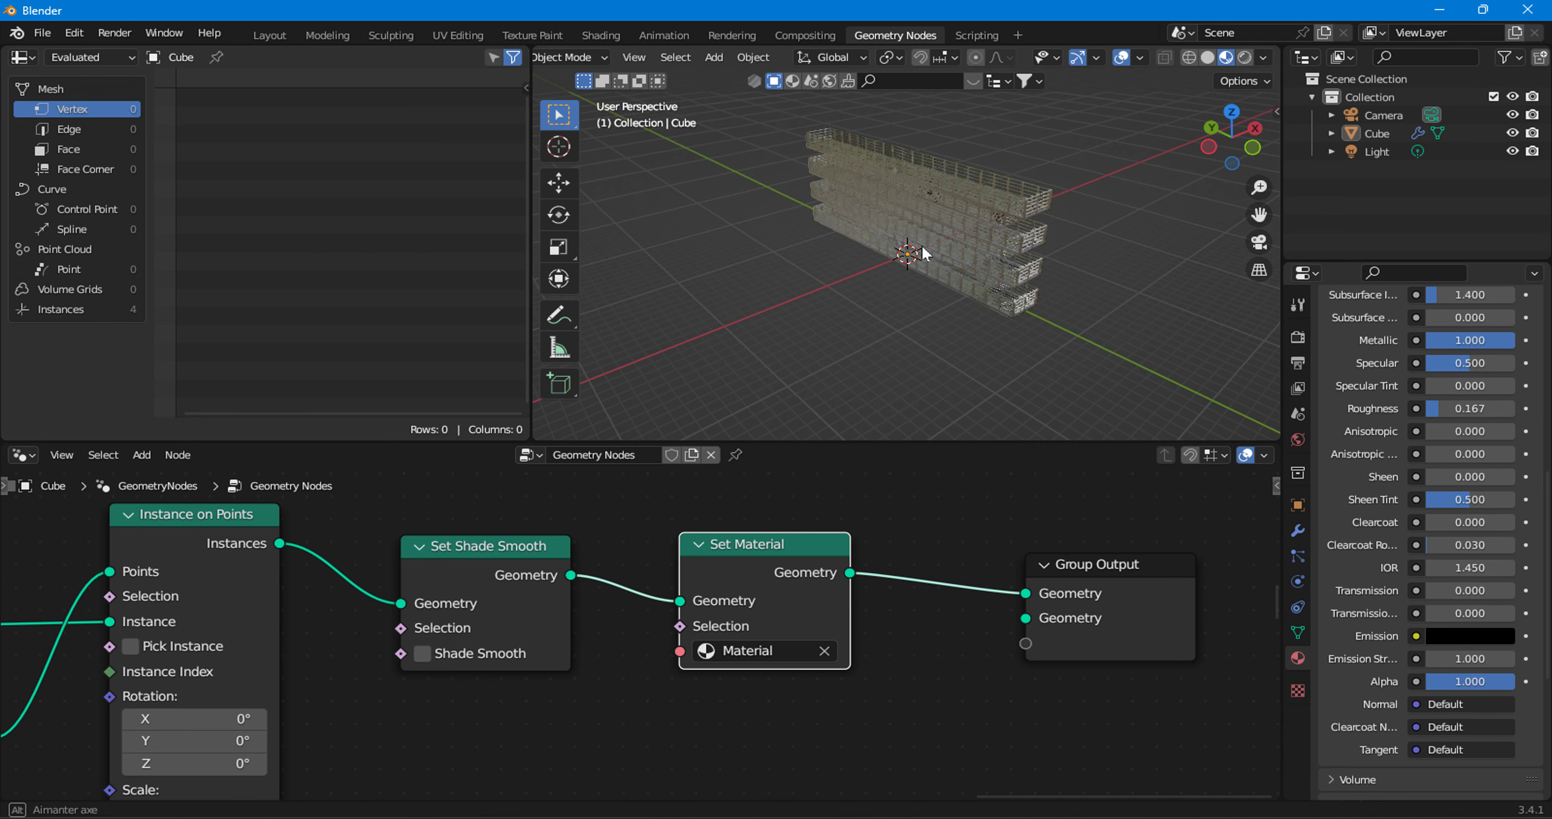
scroll(831, 258, "down", 2)
- Show the platform in the Layout workspace with Rendered viewport shading
left_click(270, 36)
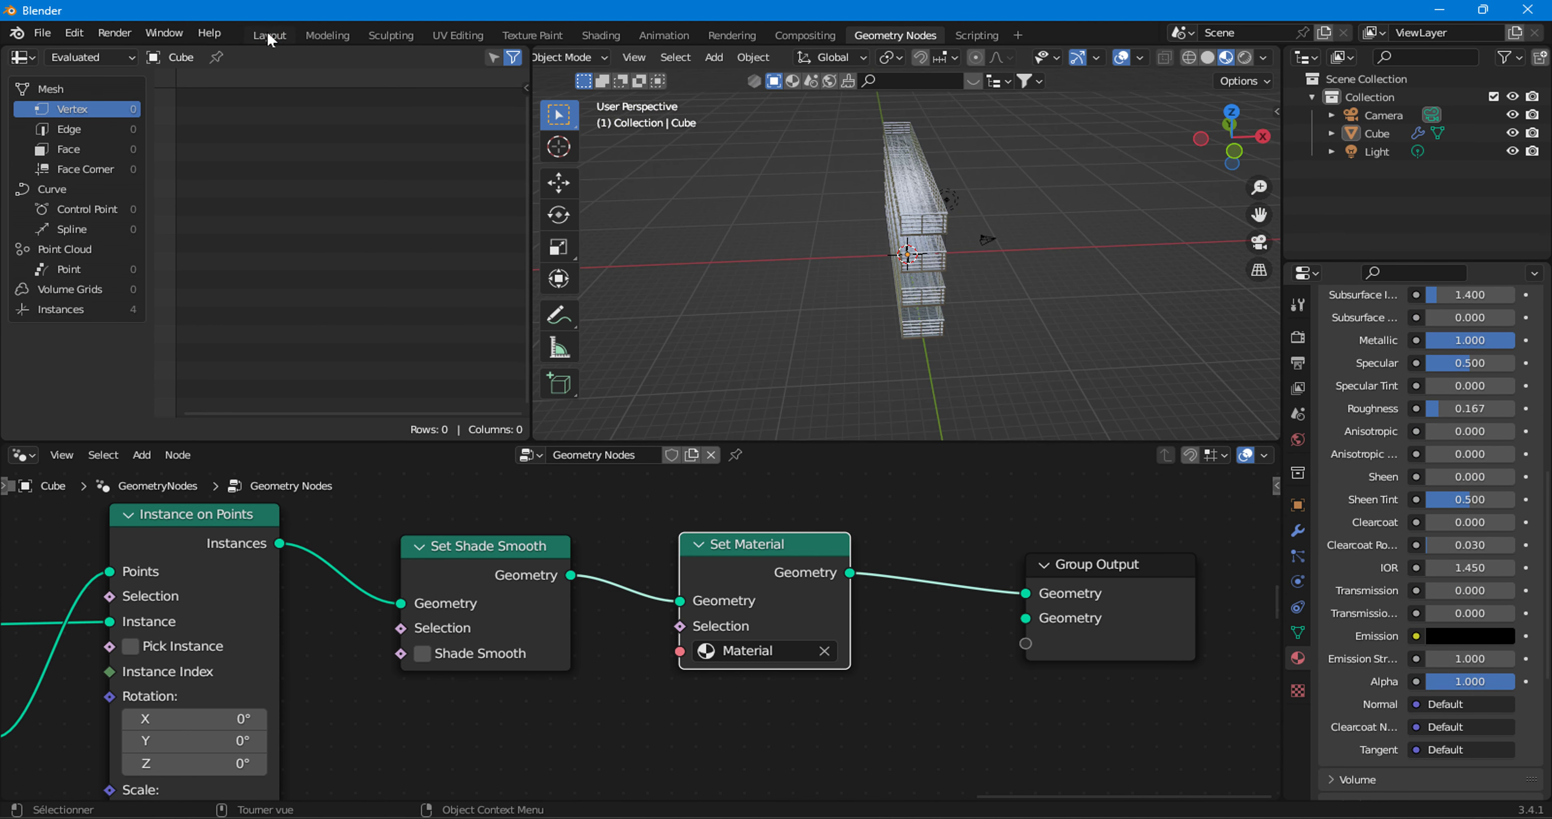
middle_click_drag(877, 307, 1095, 311)
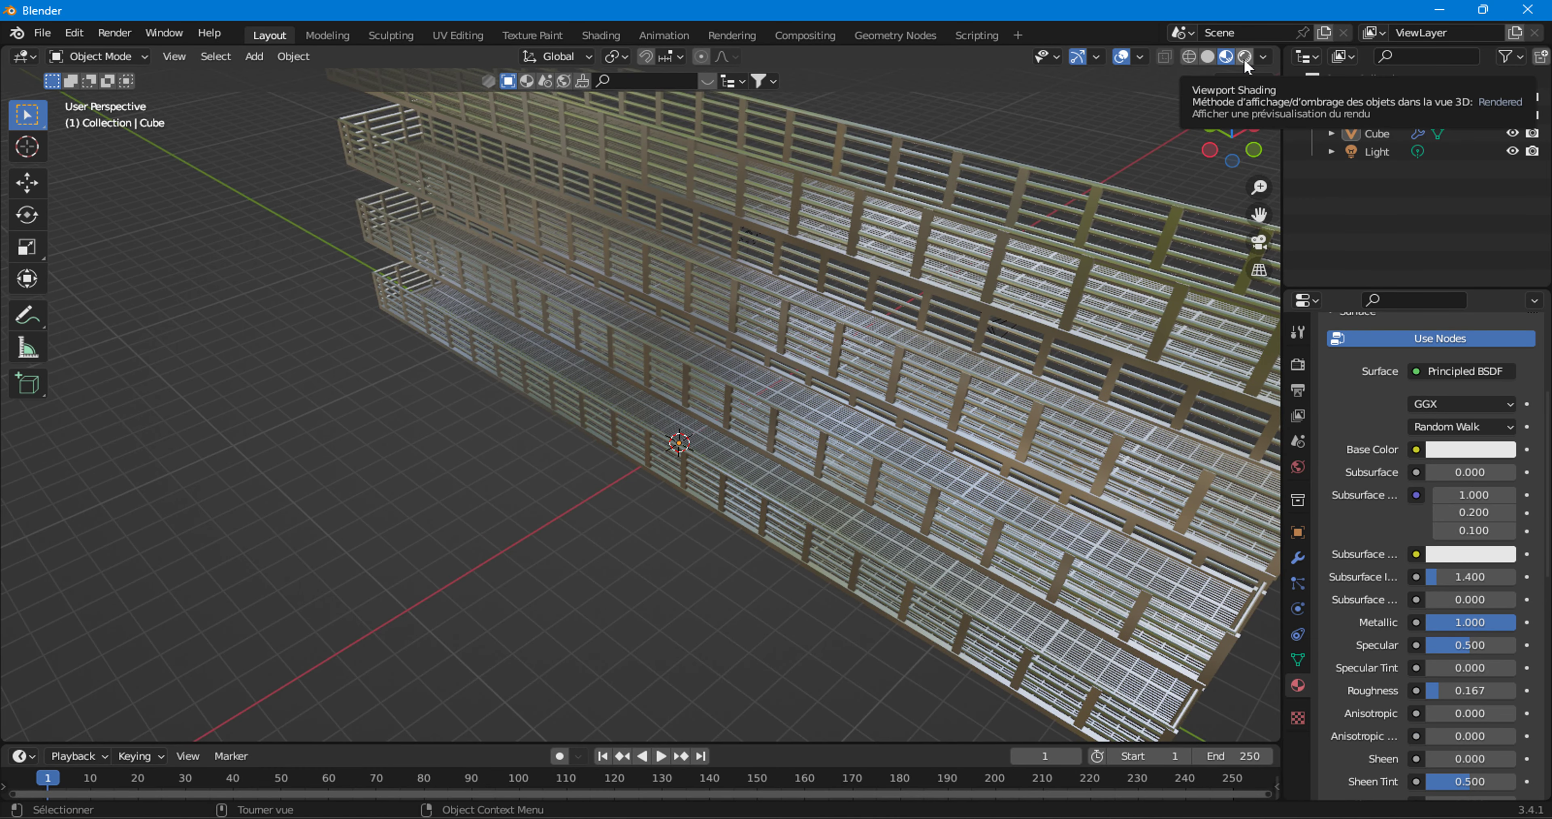
left_click(1243, 57)
mouse_move(1005, 415)
middle_mouse_down()
mouse_move(772, 425)
mouse_move(690, 398)
middle_mouse_up()
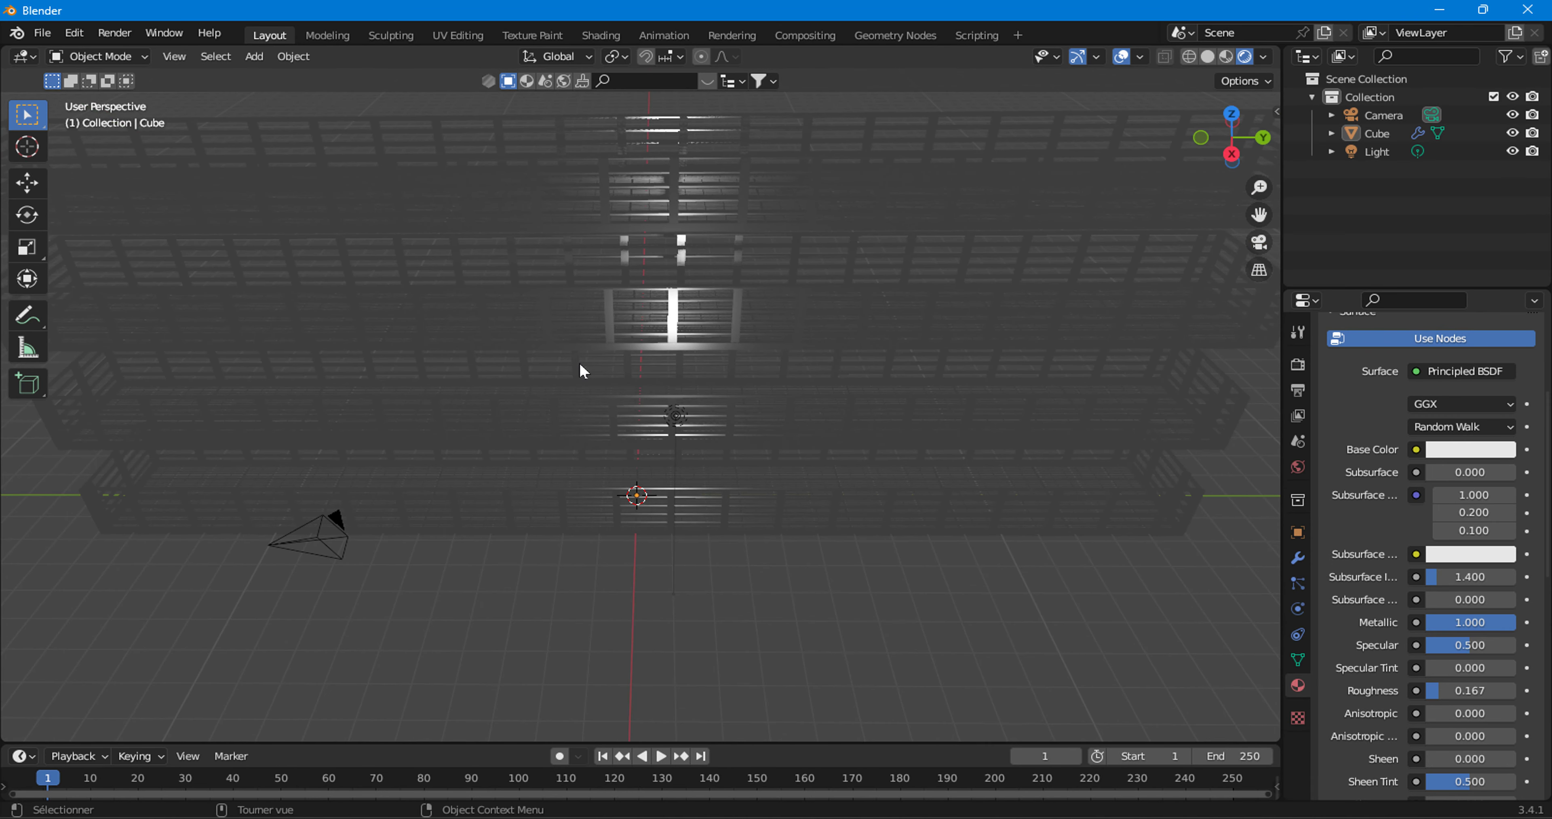
- Change the Color Management View Transform from Filmic to Standard
left_click(1297, 364)
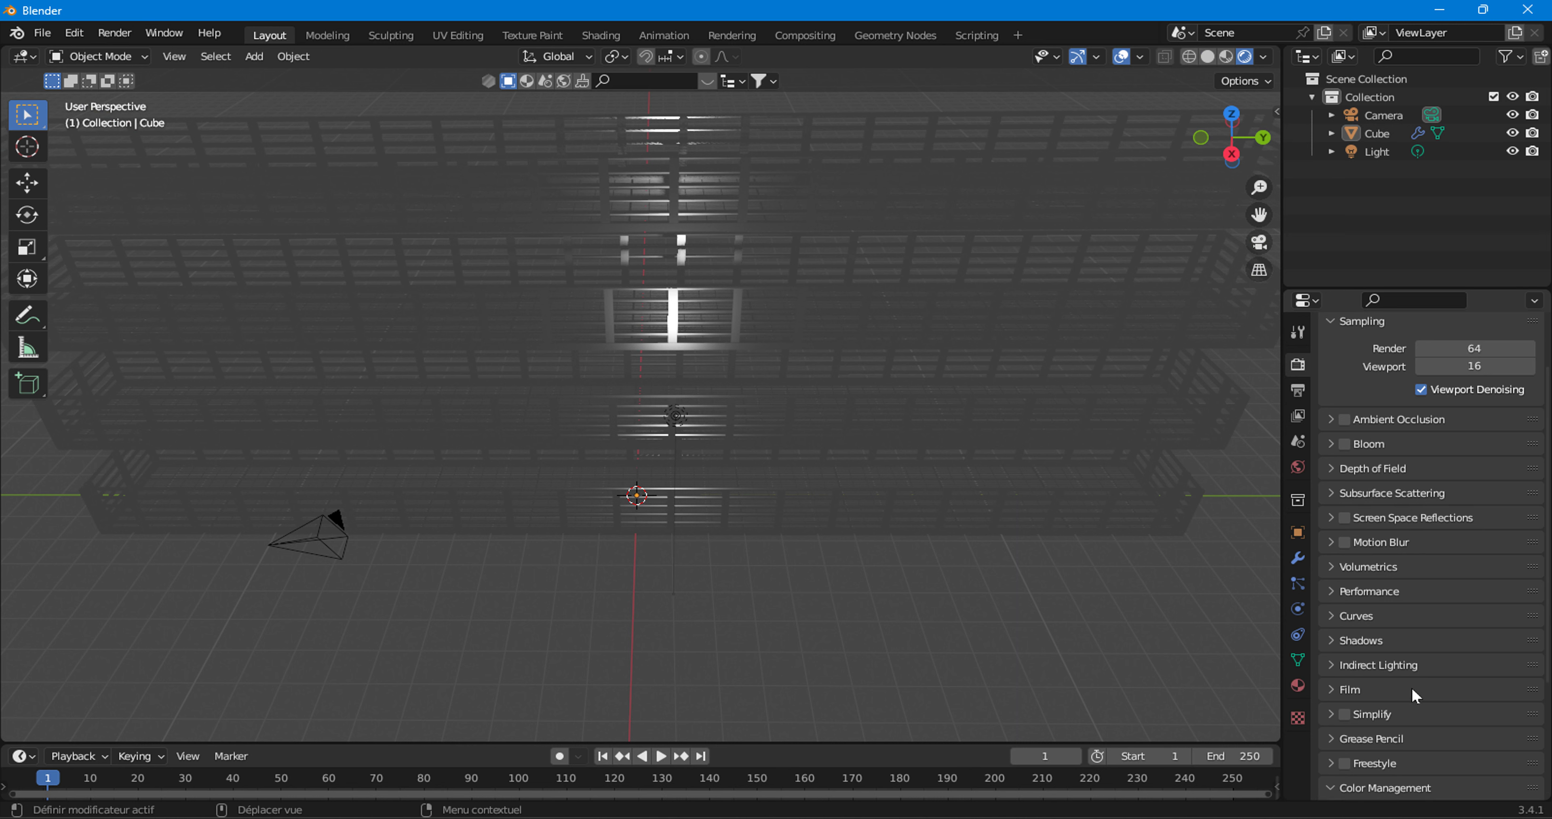
scroll(1413, 686, "down", 2)
left_click(1476, 769)
left_click(1475, 746)
scroll(1434, 662, "down", 3)
middle_click_drag(603, 361, 582, 264)
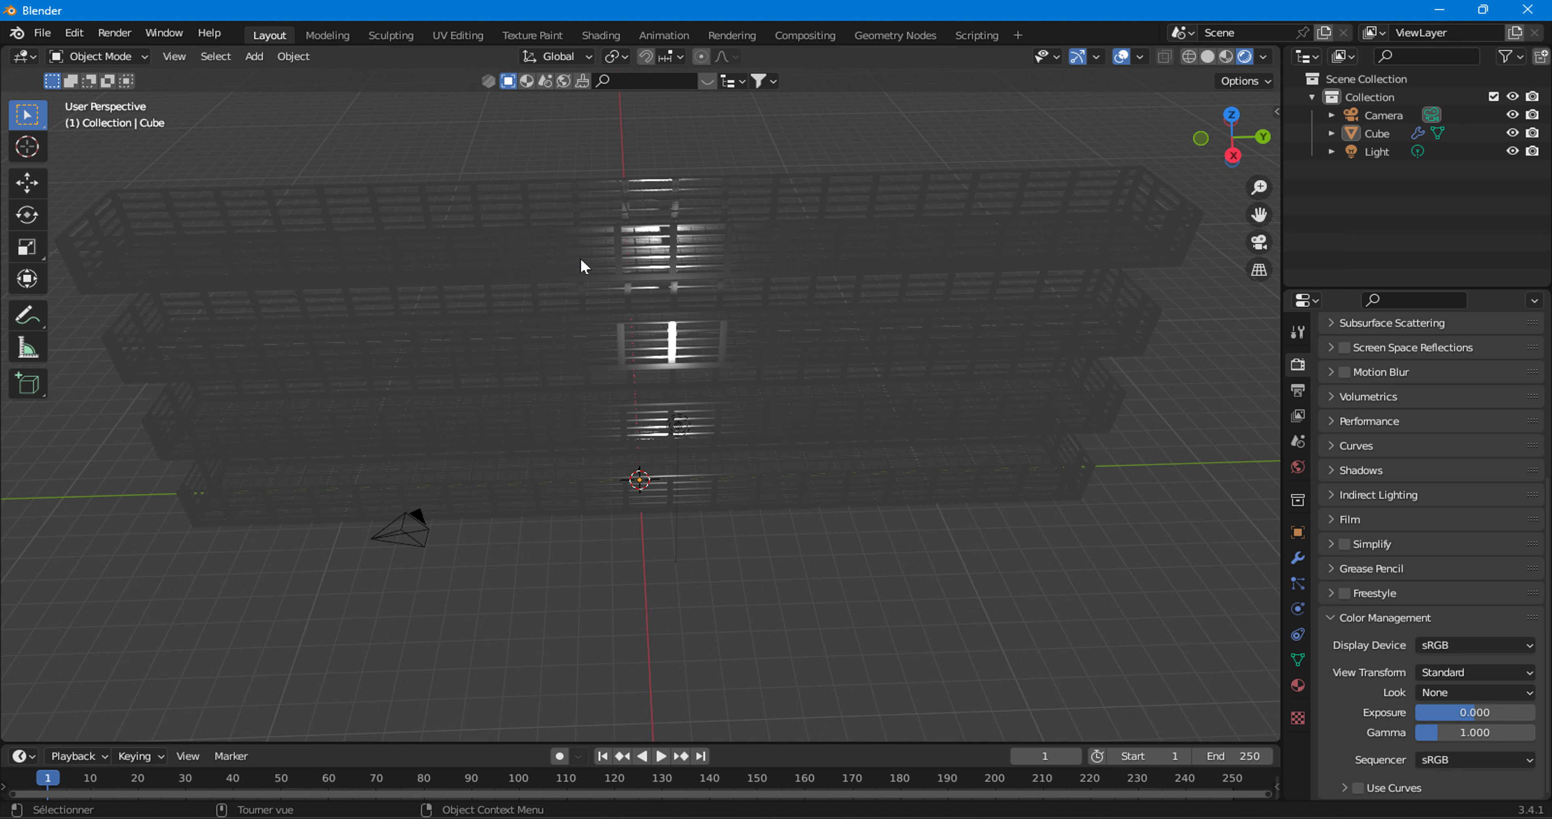